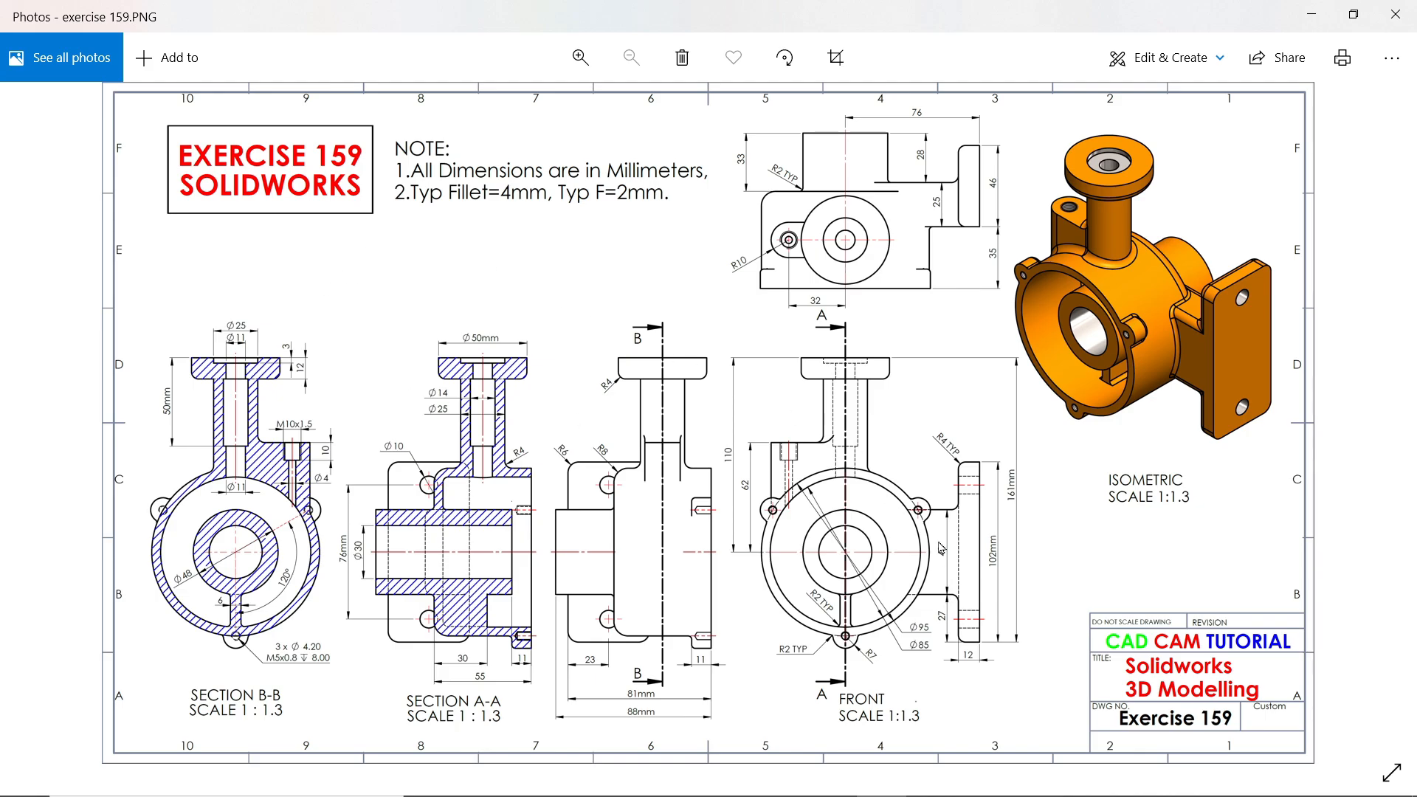
Examine the section, side and front views of the Exercise 159 drawing for the housing's main dimensions, then switch to SOLIDWORKS
{"action": "scroll", "coordinate": [854, 563], "scroll_direction": "up", "scroll_amount": 3}
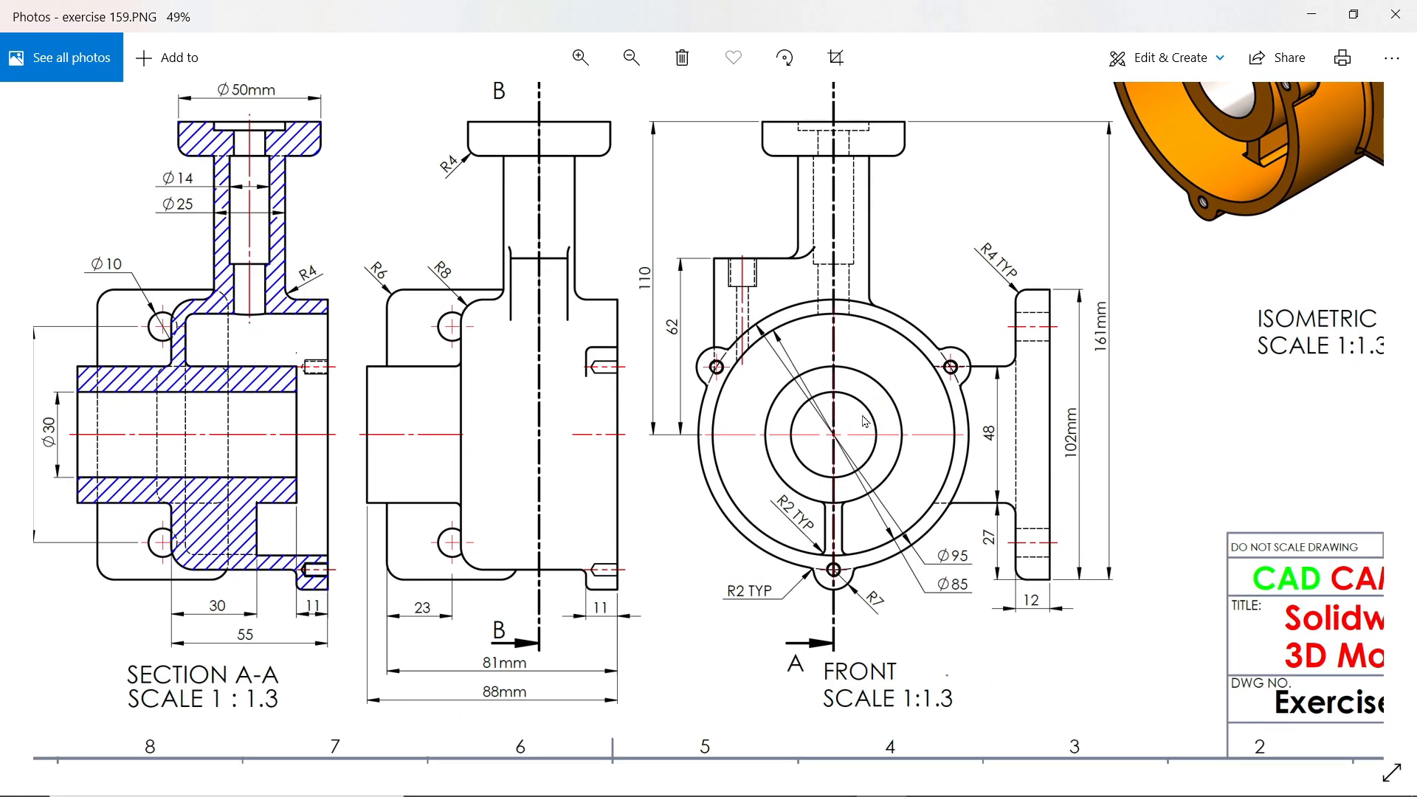
{"action": "left_click_drag", "start_coordinate": [865, 421], "coordinate": [967, 454]}
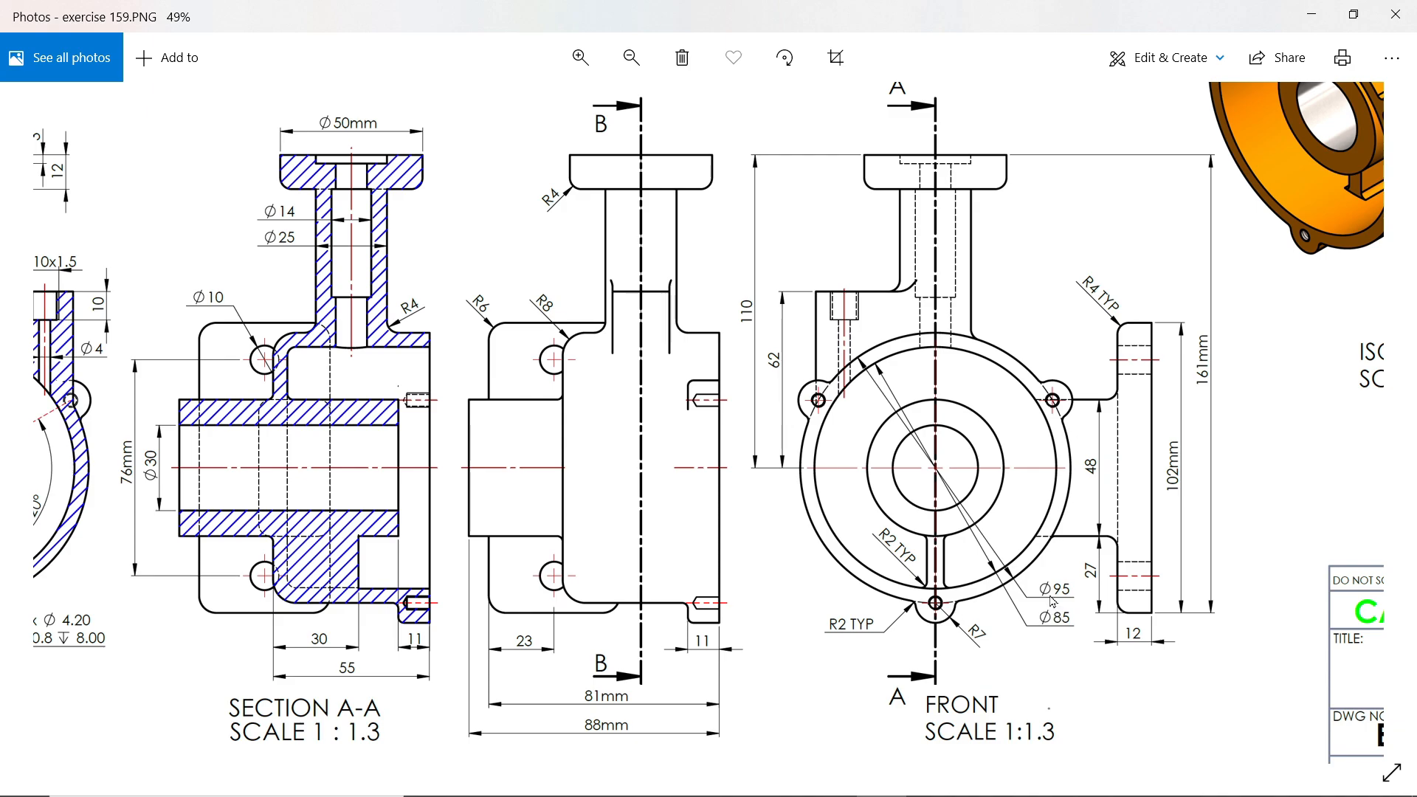
{"action": "left_click_drag", "start_coordinate": [716, 555], "coordinate": [768, 549]}
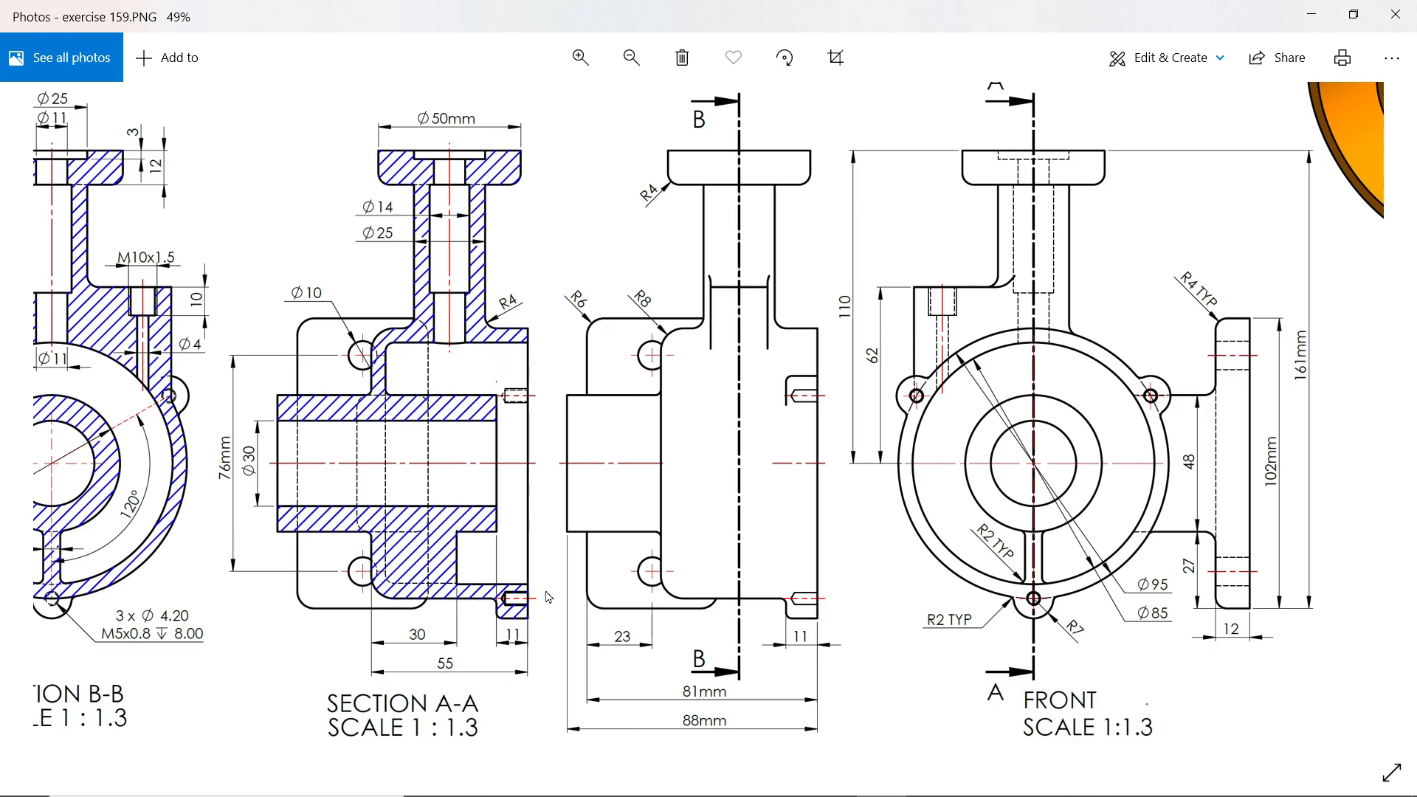
{"action": "left_click_drag", "start_coordinate": [974, 519], "coordinate": [902, 514]}
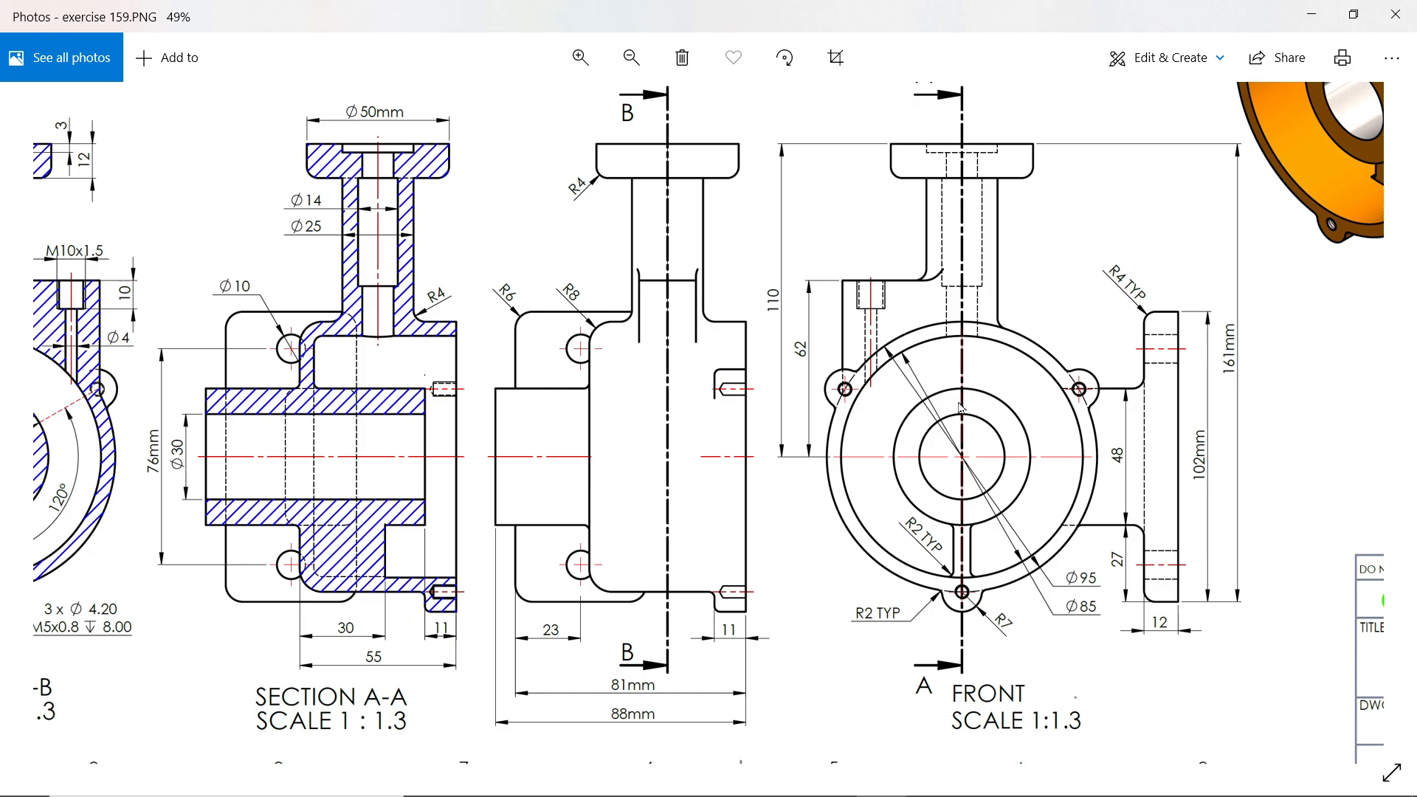
{"action": "left_click", "coordinate": [1315, 15]}
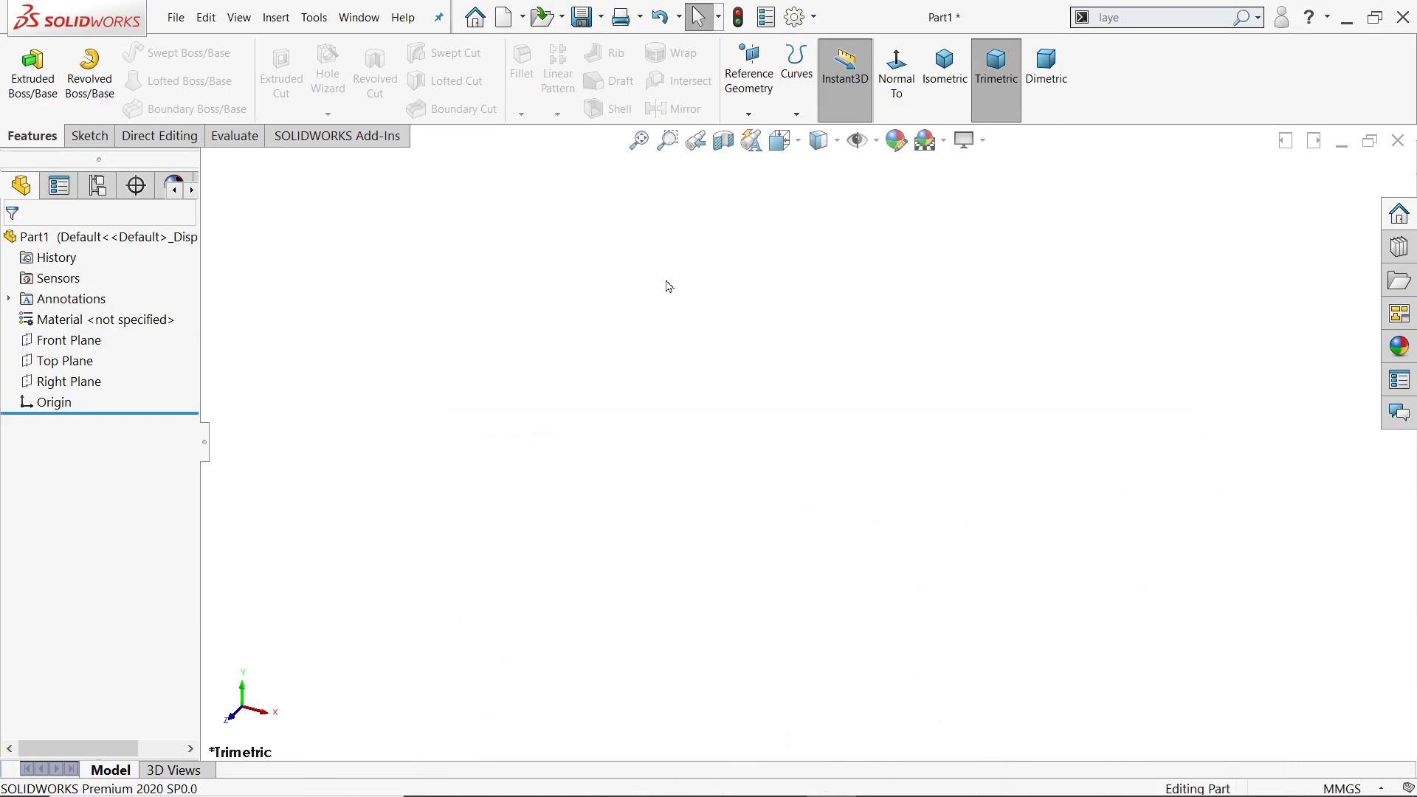
Sketch a 95 mm diameter circle centred on the origin on the Front Plane
{"action": "left_click", "coordinate": [57, 343]}
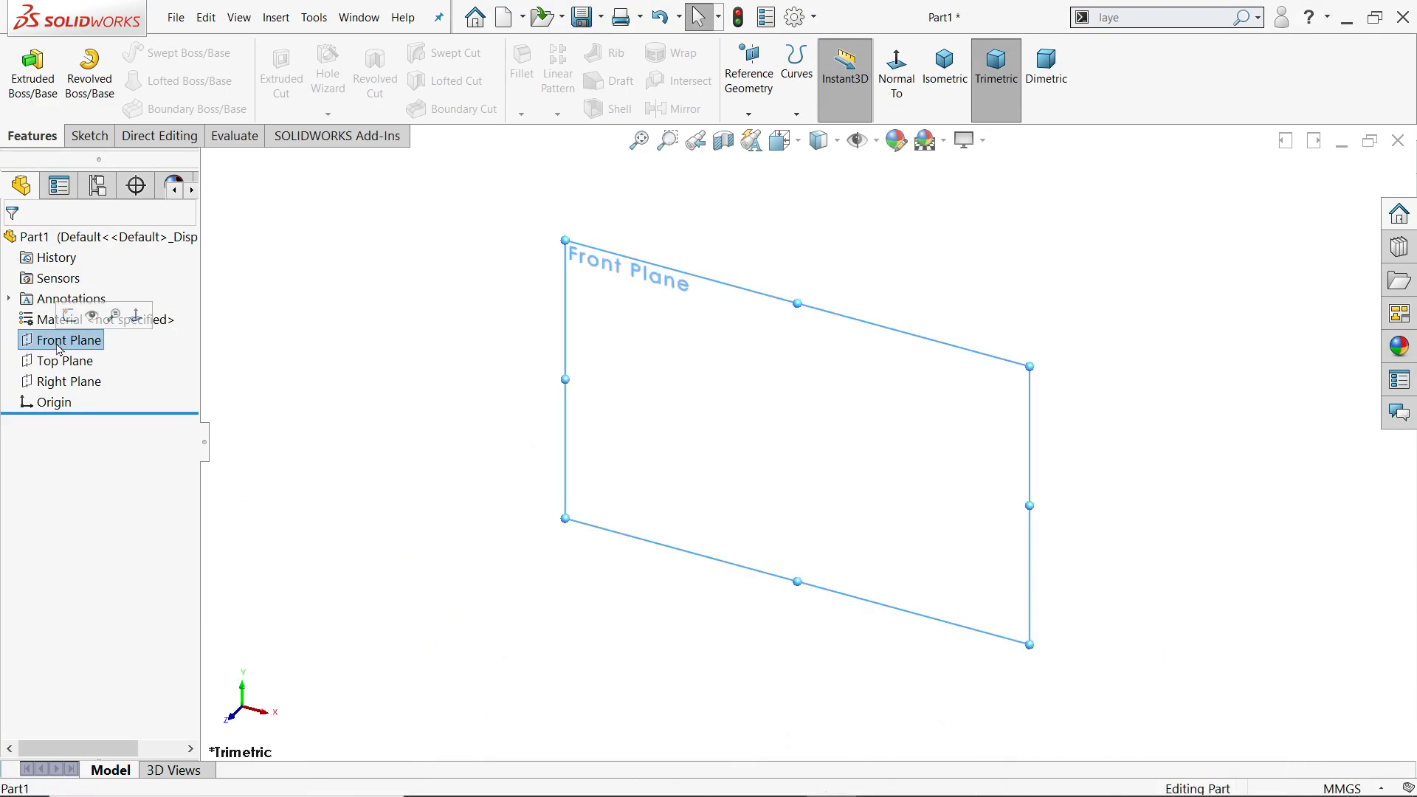
{"action": "left_click", "coordinate": [70, 316]}
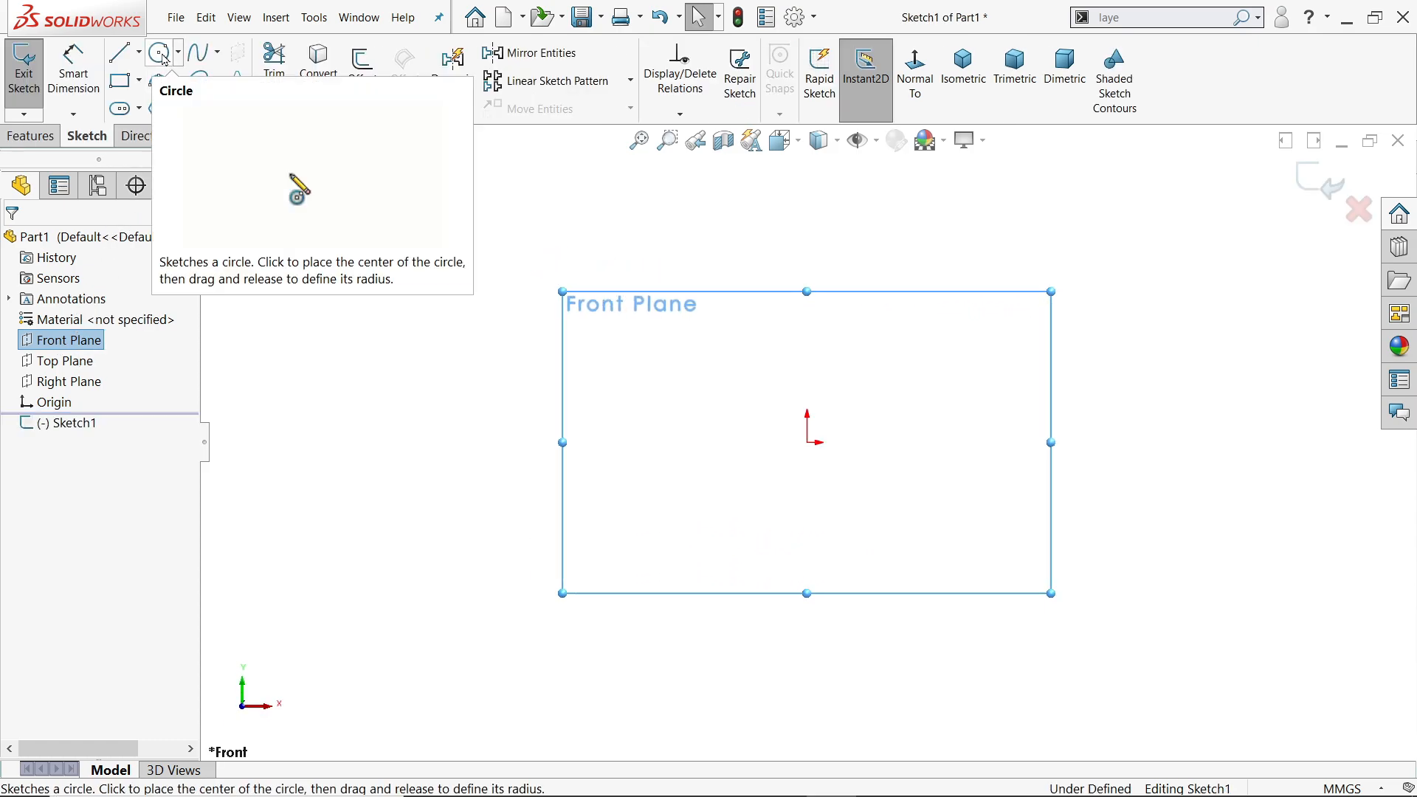
{"action": "left_click", "coordinate": [164, 59]}
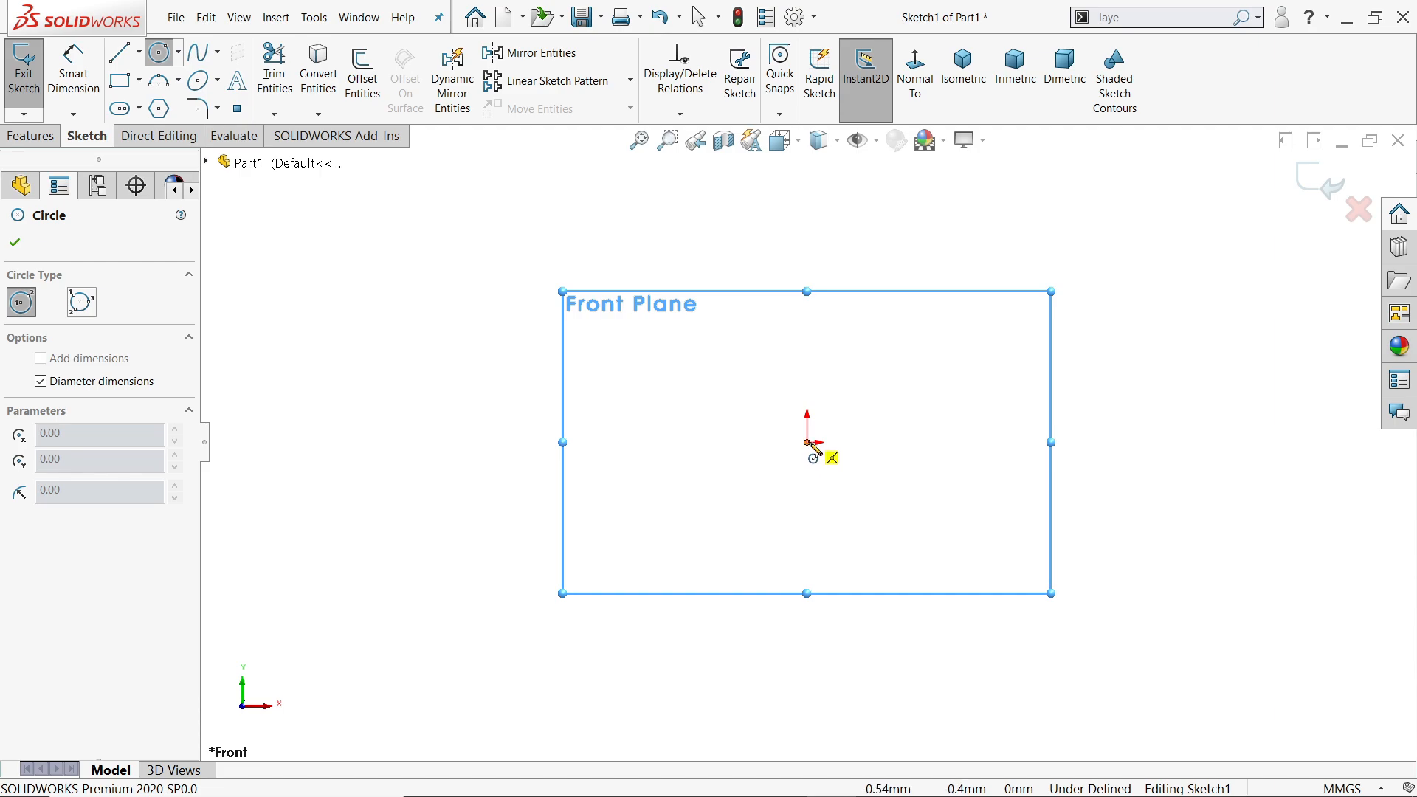
{"action": "left_click", "coordinate": [812, 443]}
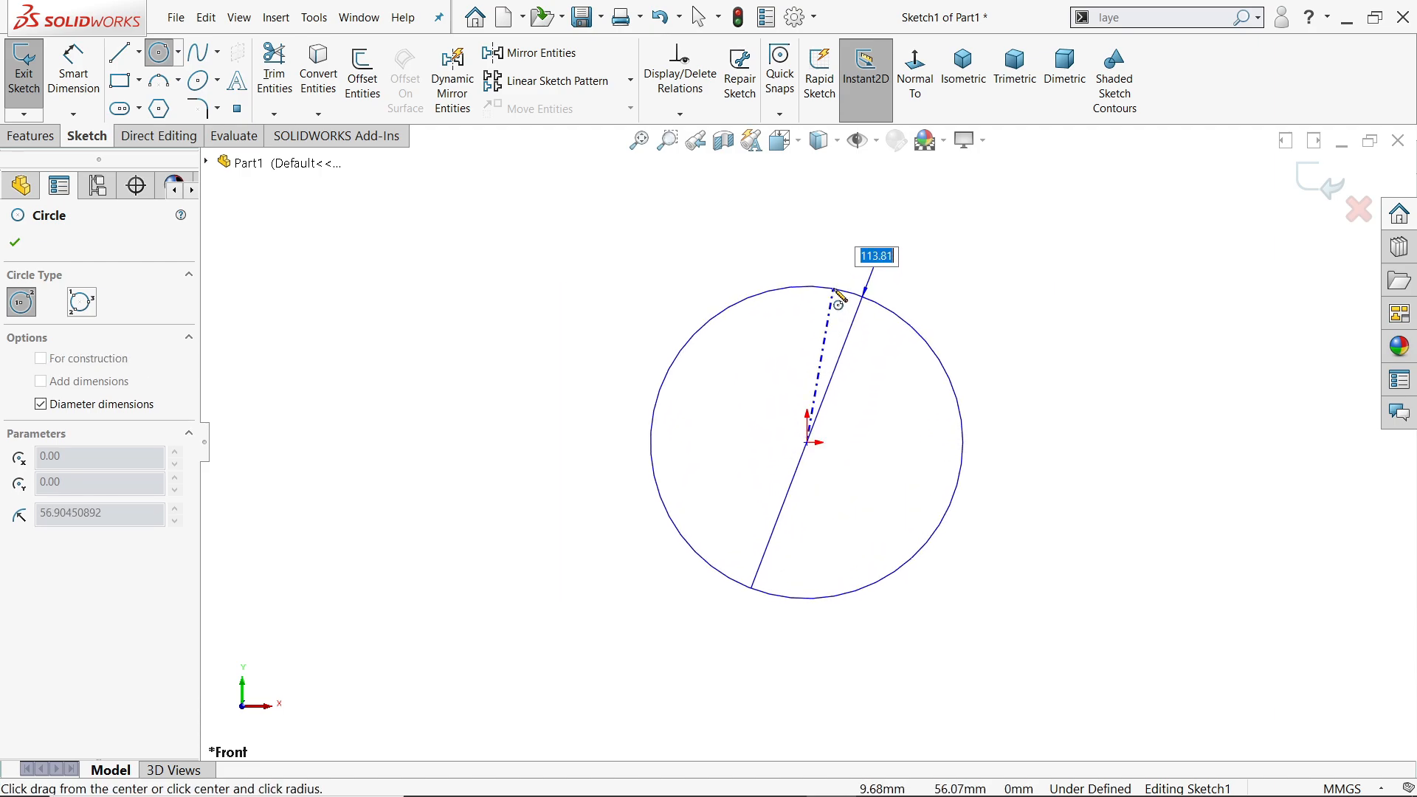
{"action": "type", "text": "95"}
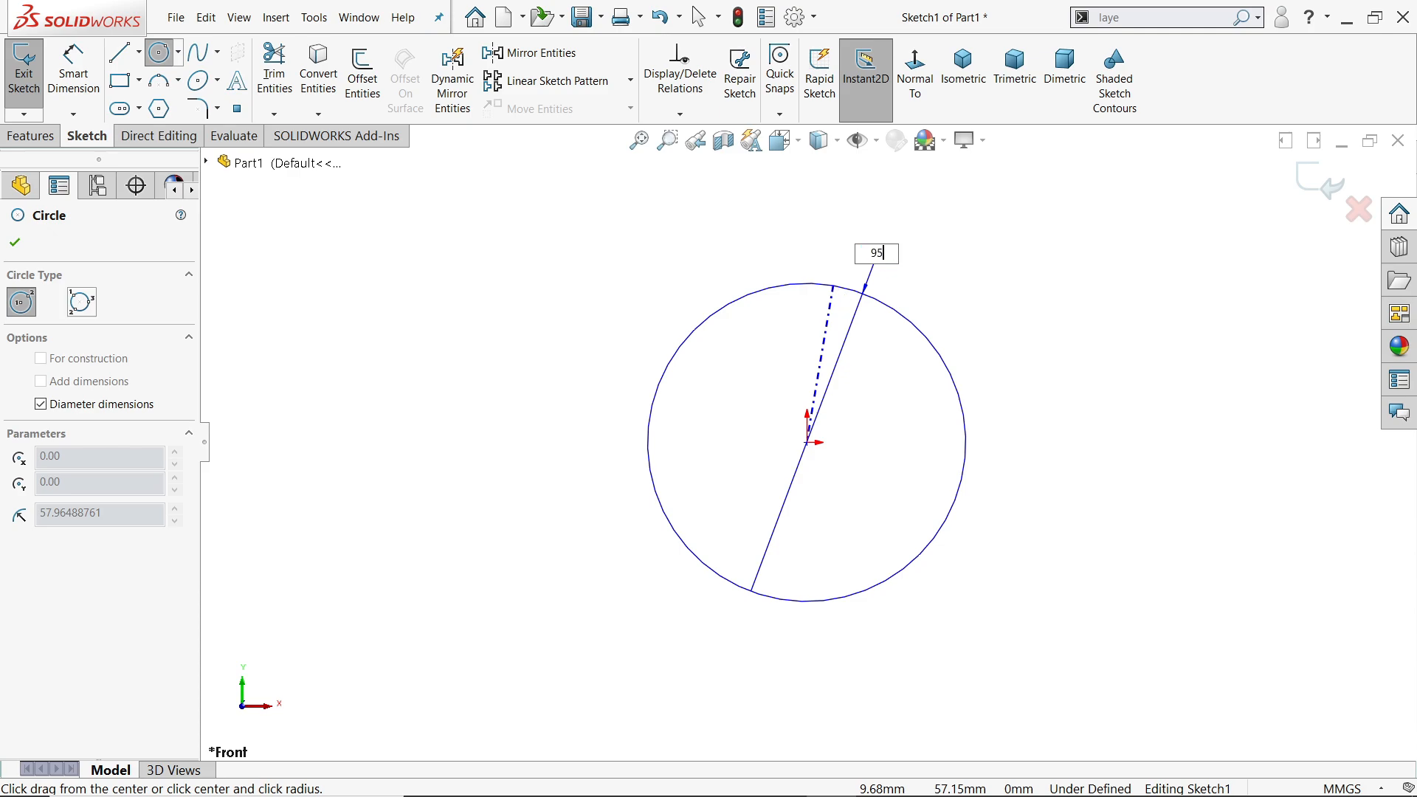
{"action": "key", "text": "Return"}
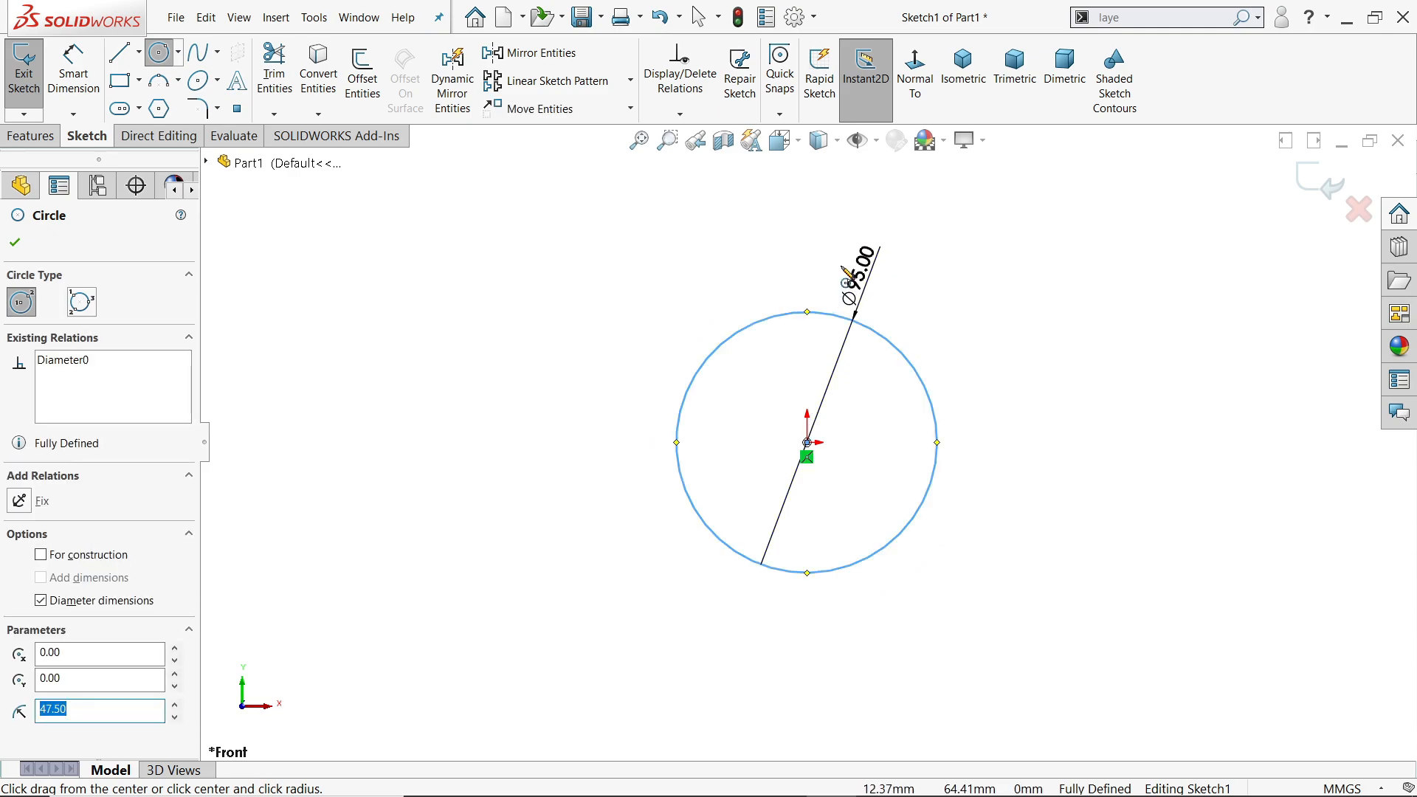
{"action": "key", "text": "Escape"}
{"action": "scroll", "coordinate": [1053, 295], "scroll_direction": "down", "scroll_amount": 2}
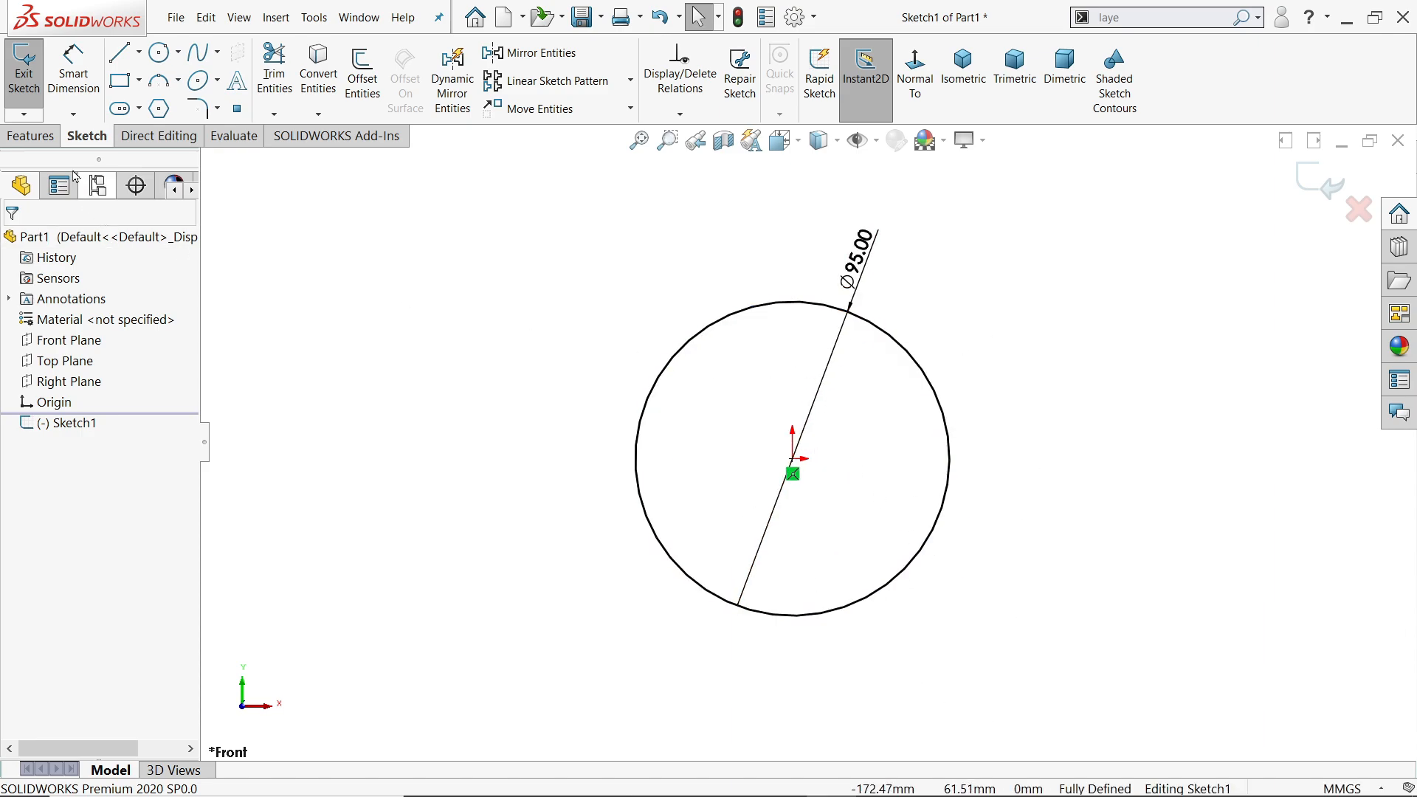
Extrude the circle as a blind boss 55 mm deep in the reversed direction, behind the sketch plane
{"action": "left_click", "coordinate": [46, 140]}
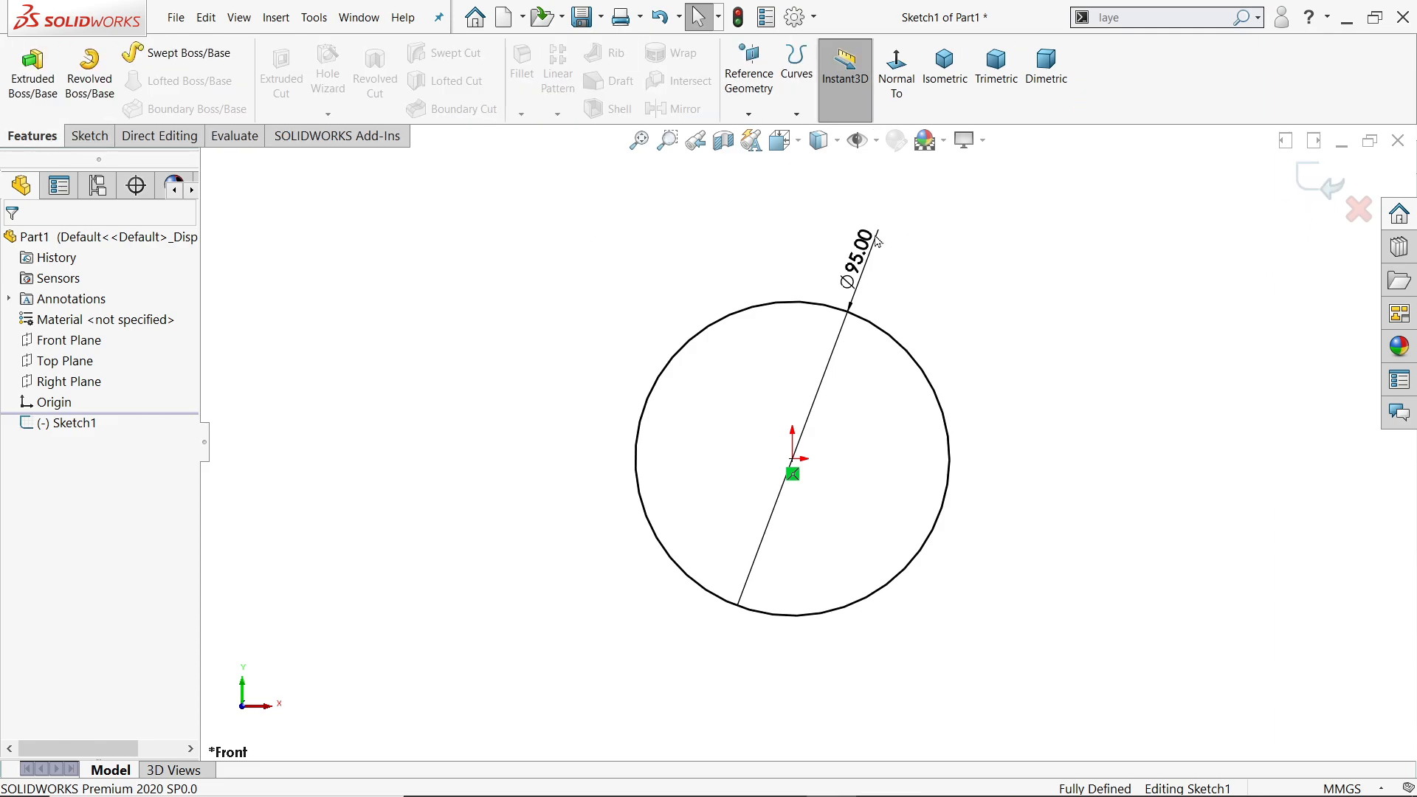
{"action": "left_click", "coordinate": [33, 74]}
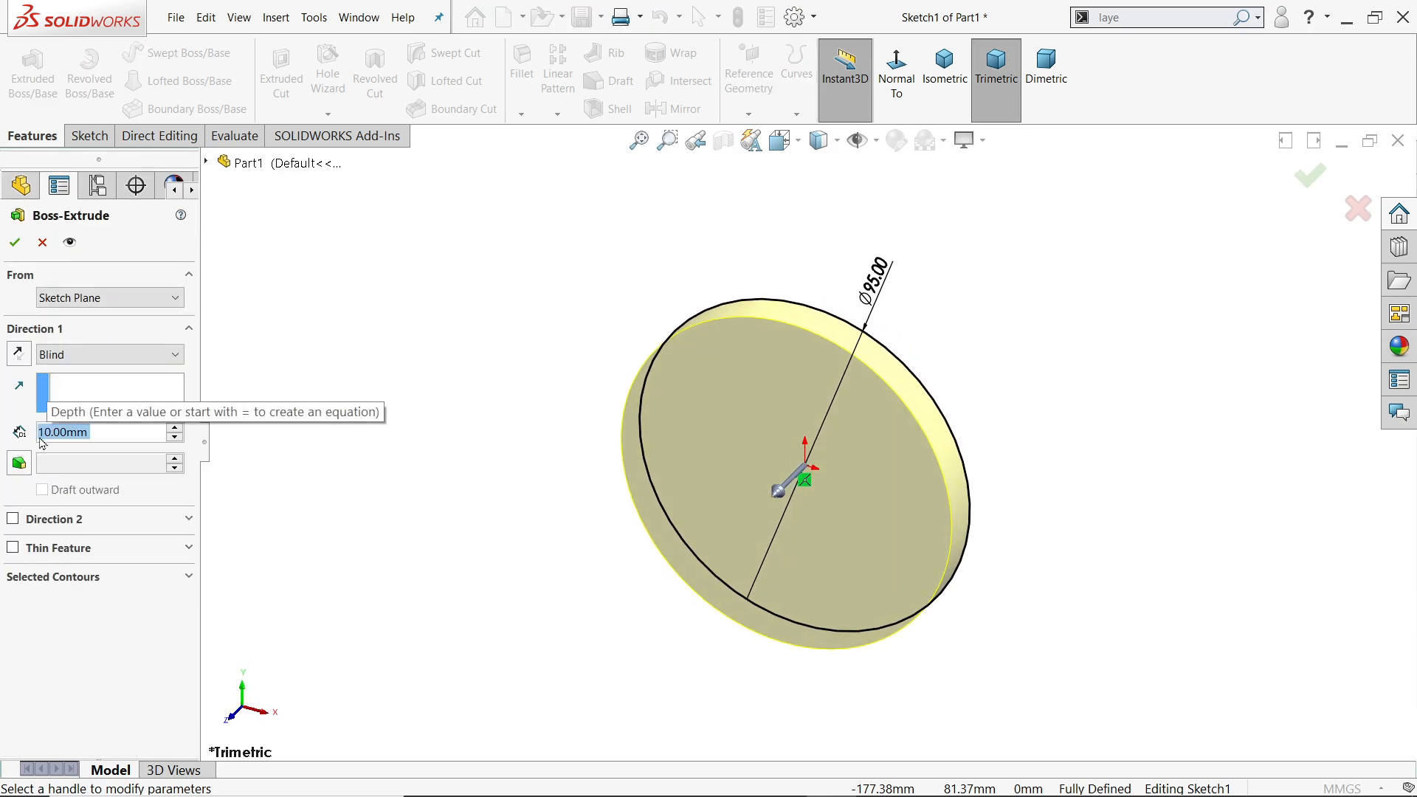
{"action": "type", "text": "55"}
{"action": "key", "text": "Return"}
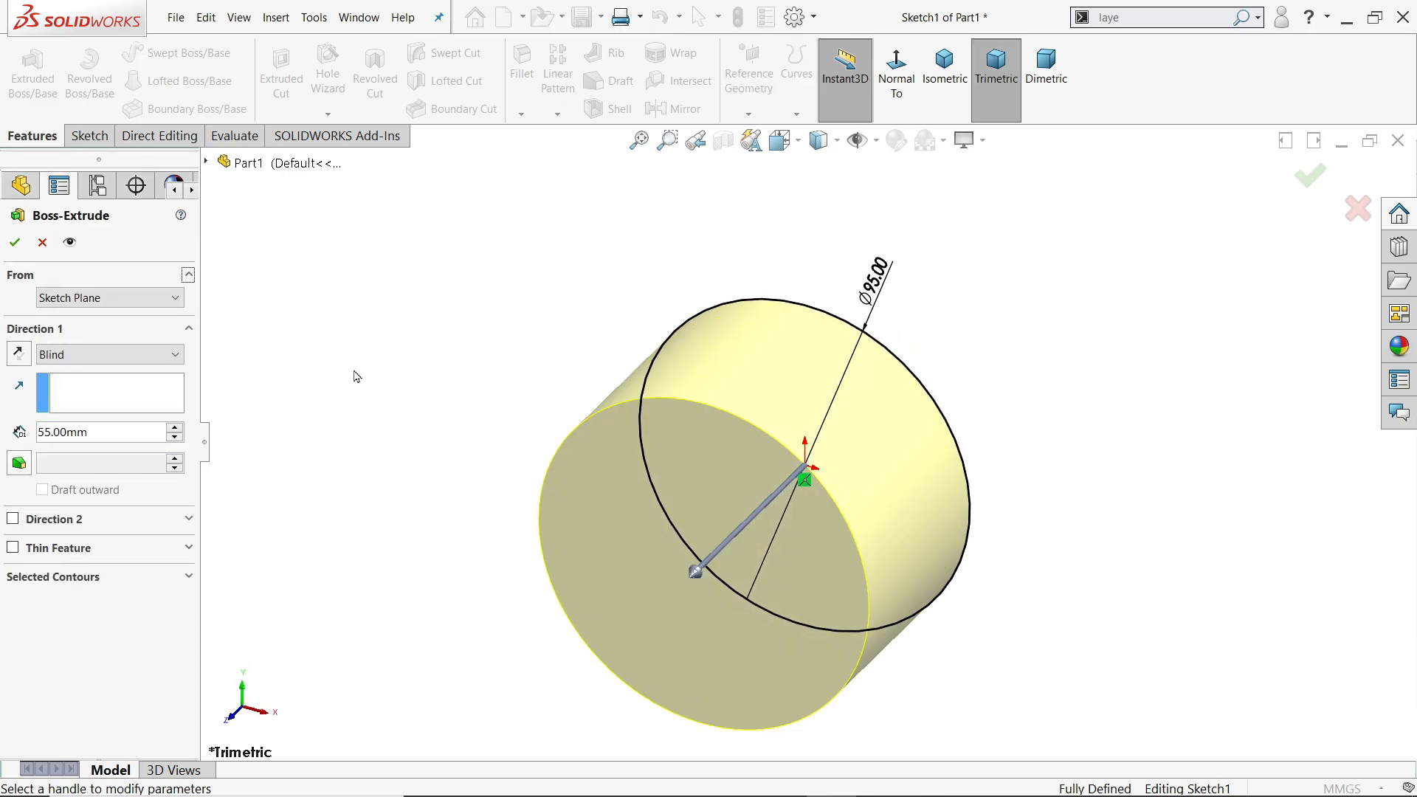
{"action": "left_click", "coordinate": [19, 353]}
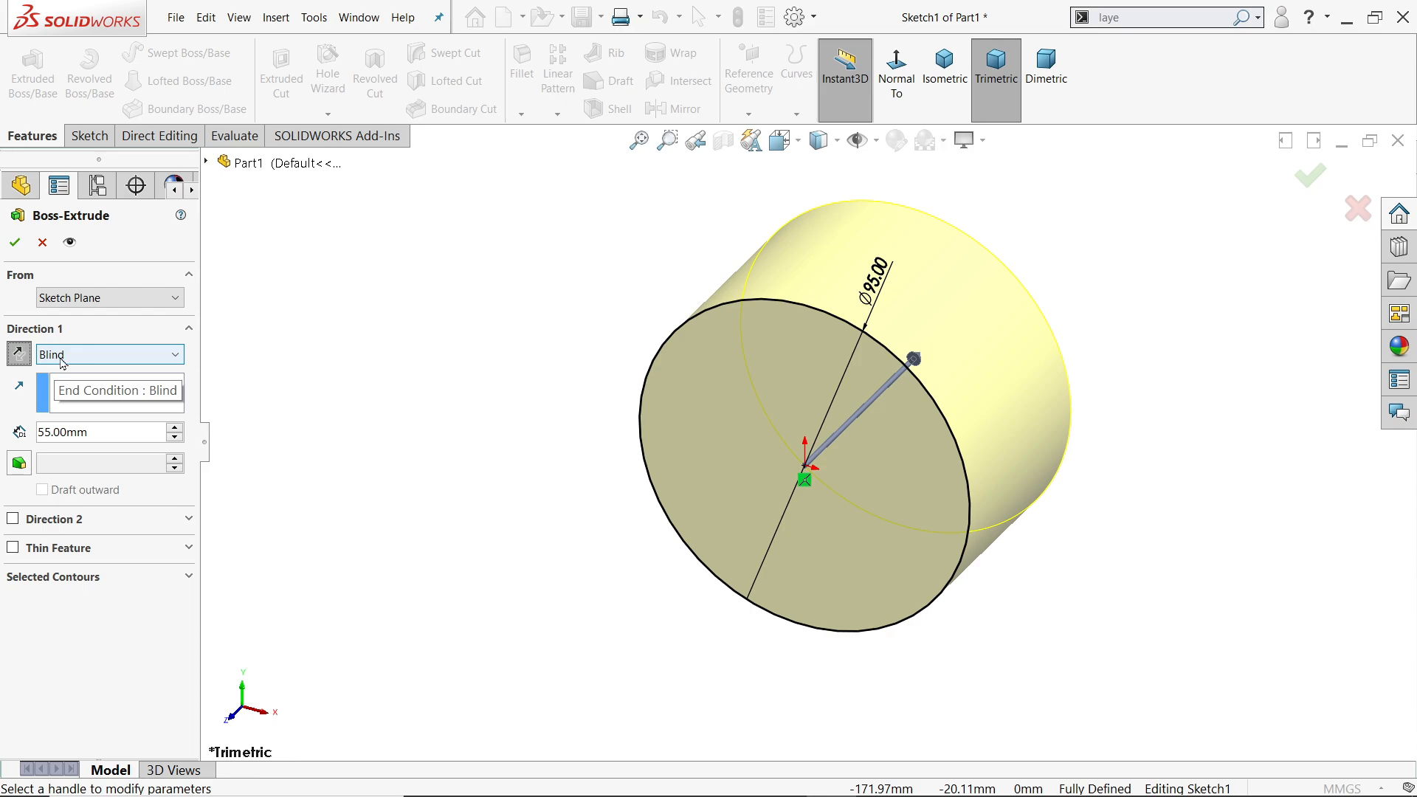
{"action": "left_click", "coordinate": [15, 245]}
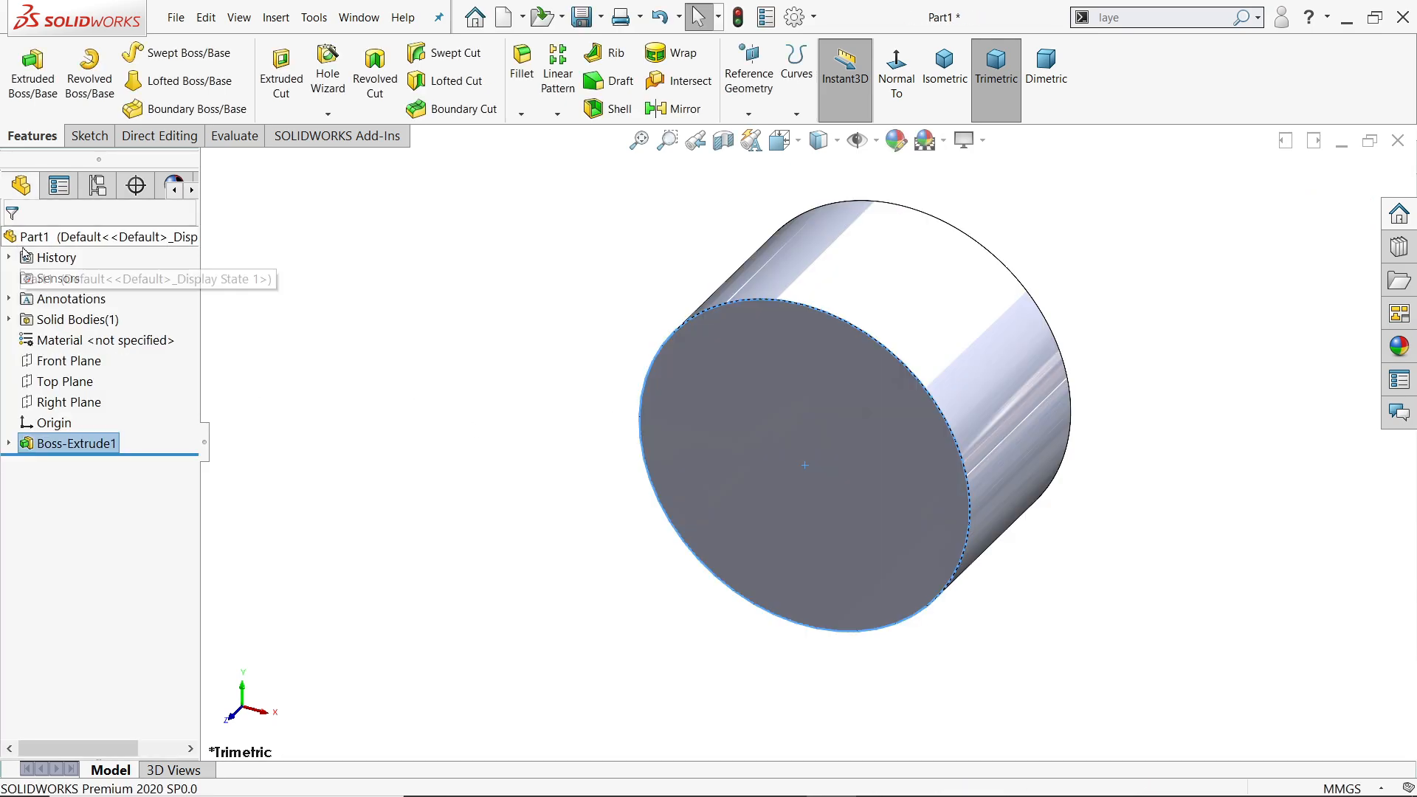
{"action": "left_click", "coordinate": [490, 339]}
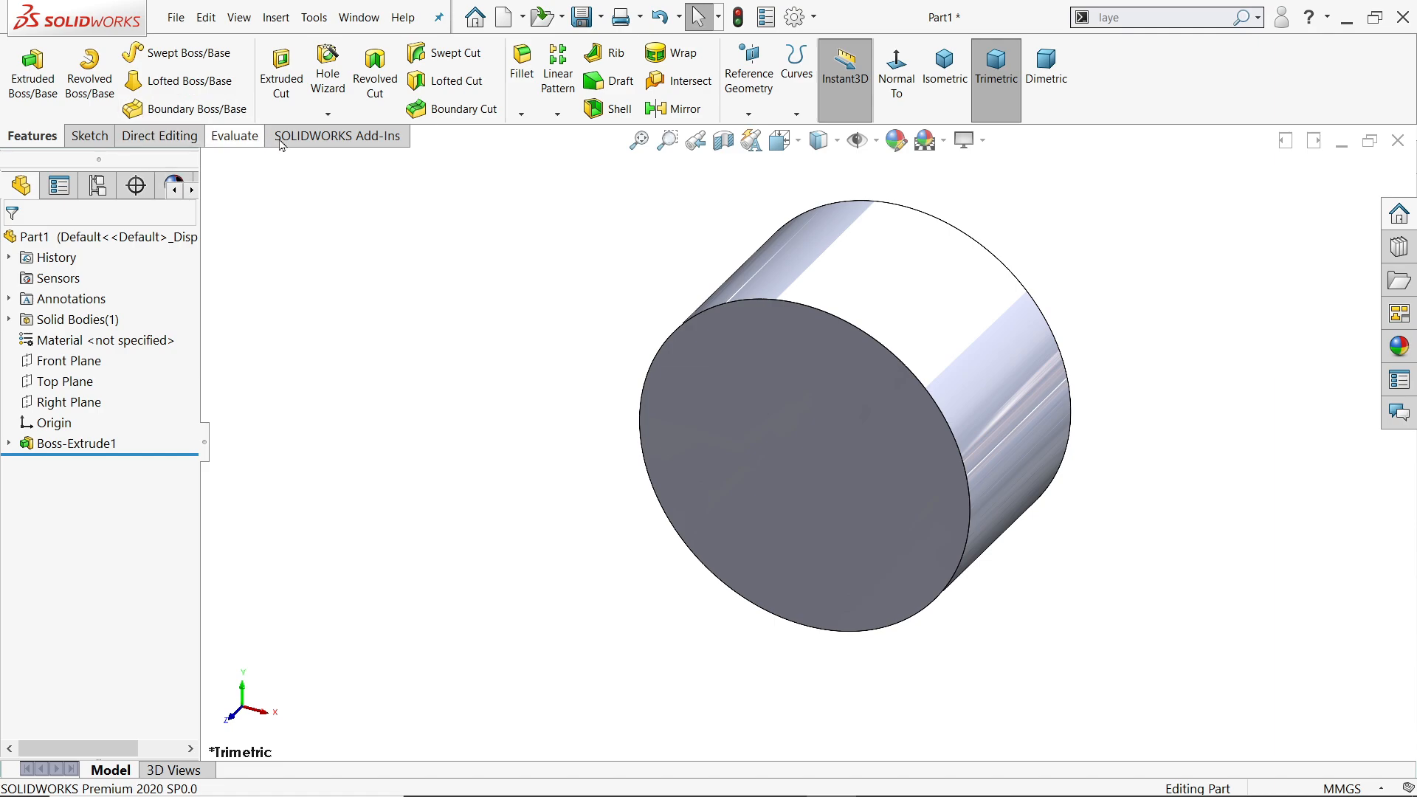
Fillet the cylinder's rear circular edge with an 8 mm radius
{"action": "left_click", "coordinate": [520, 74]}
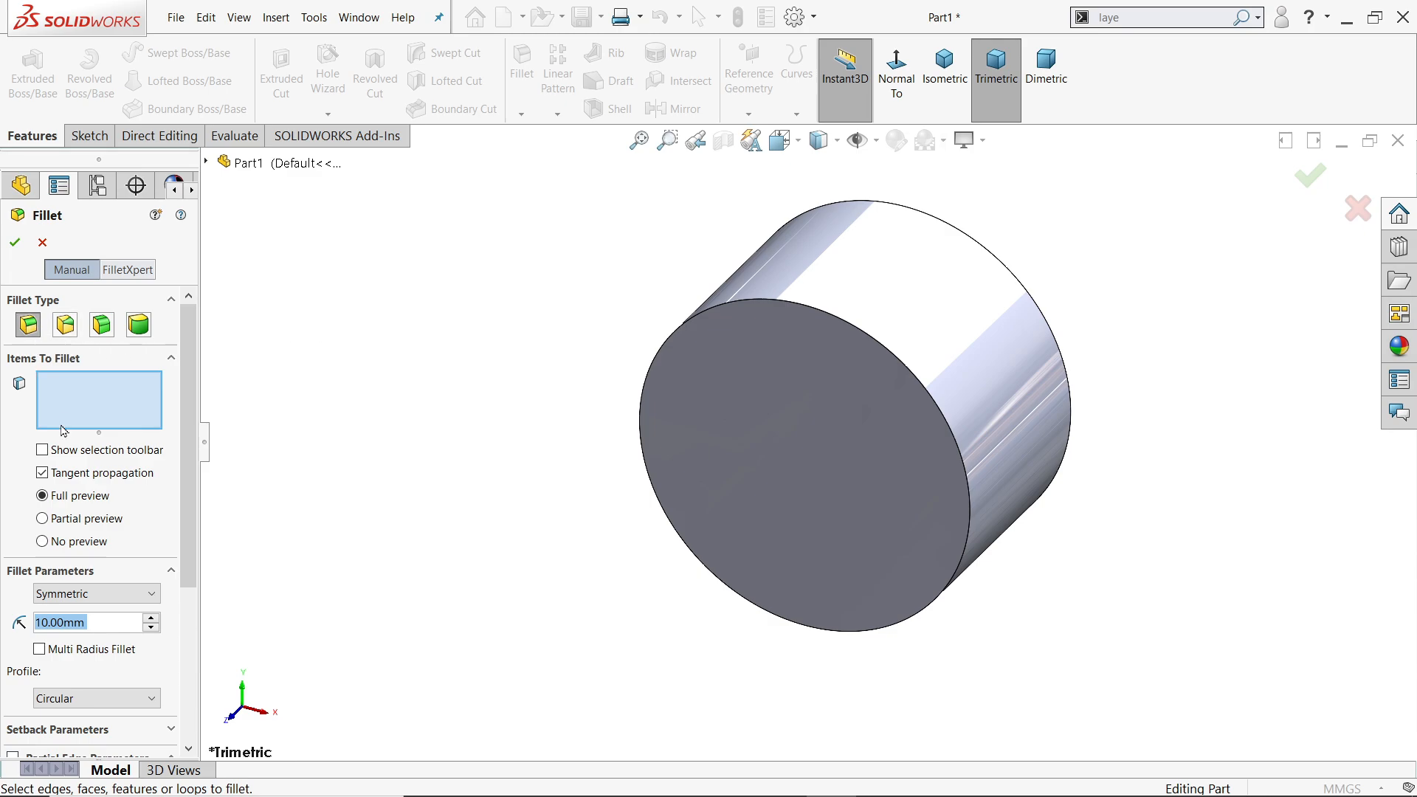
{"action": "type", "text": "8"}
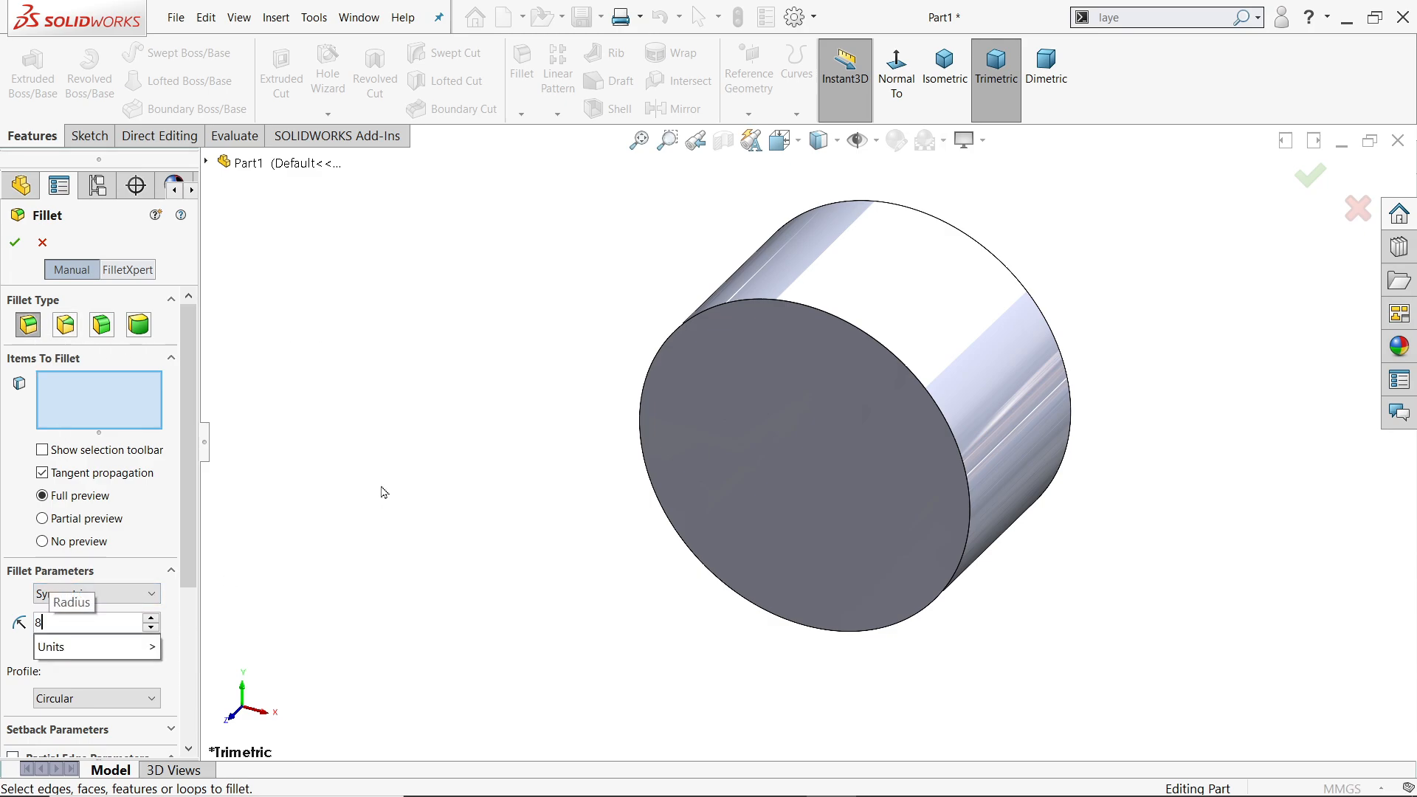
{"action": "key", "text": "Return"}
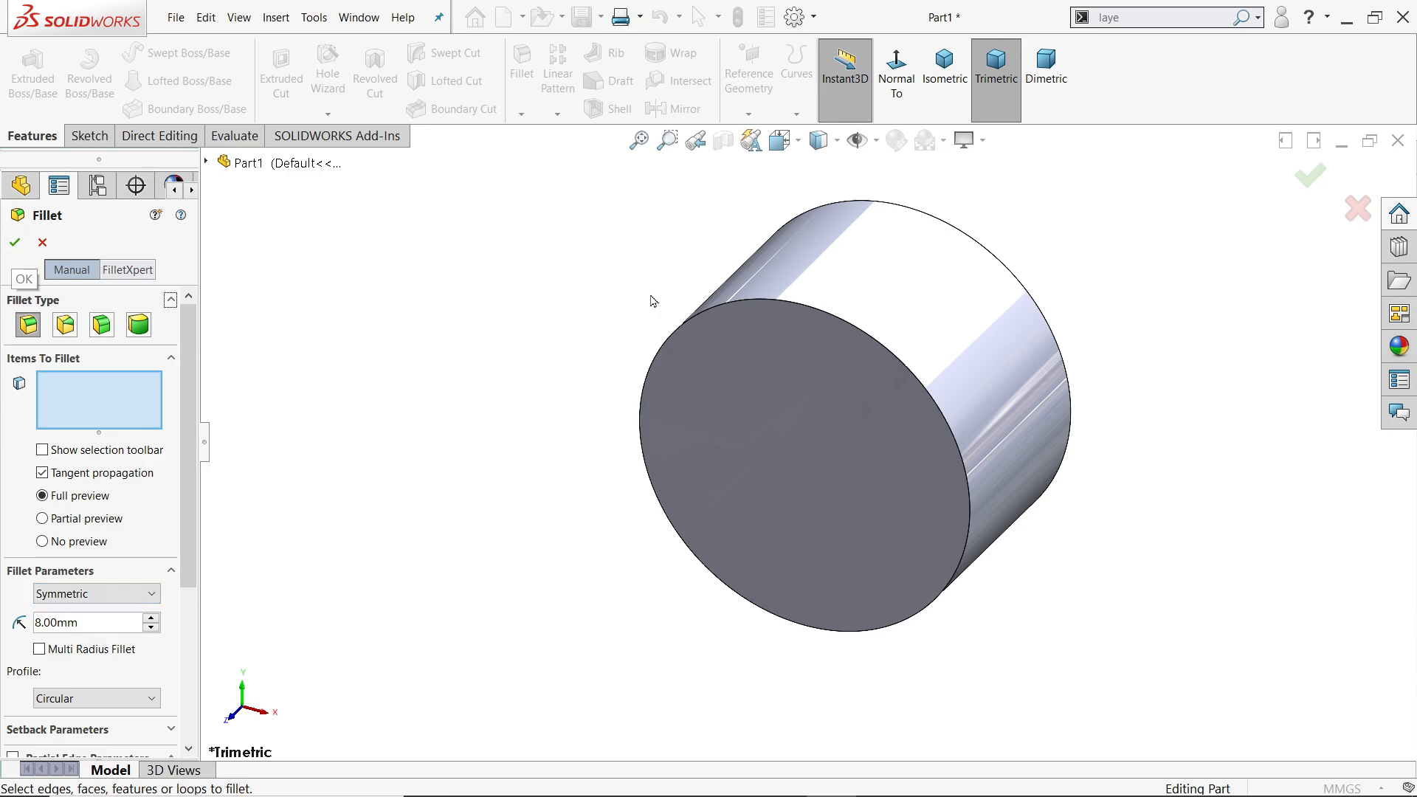
{"action": "left_click", "coordinate": [1003, 269]}
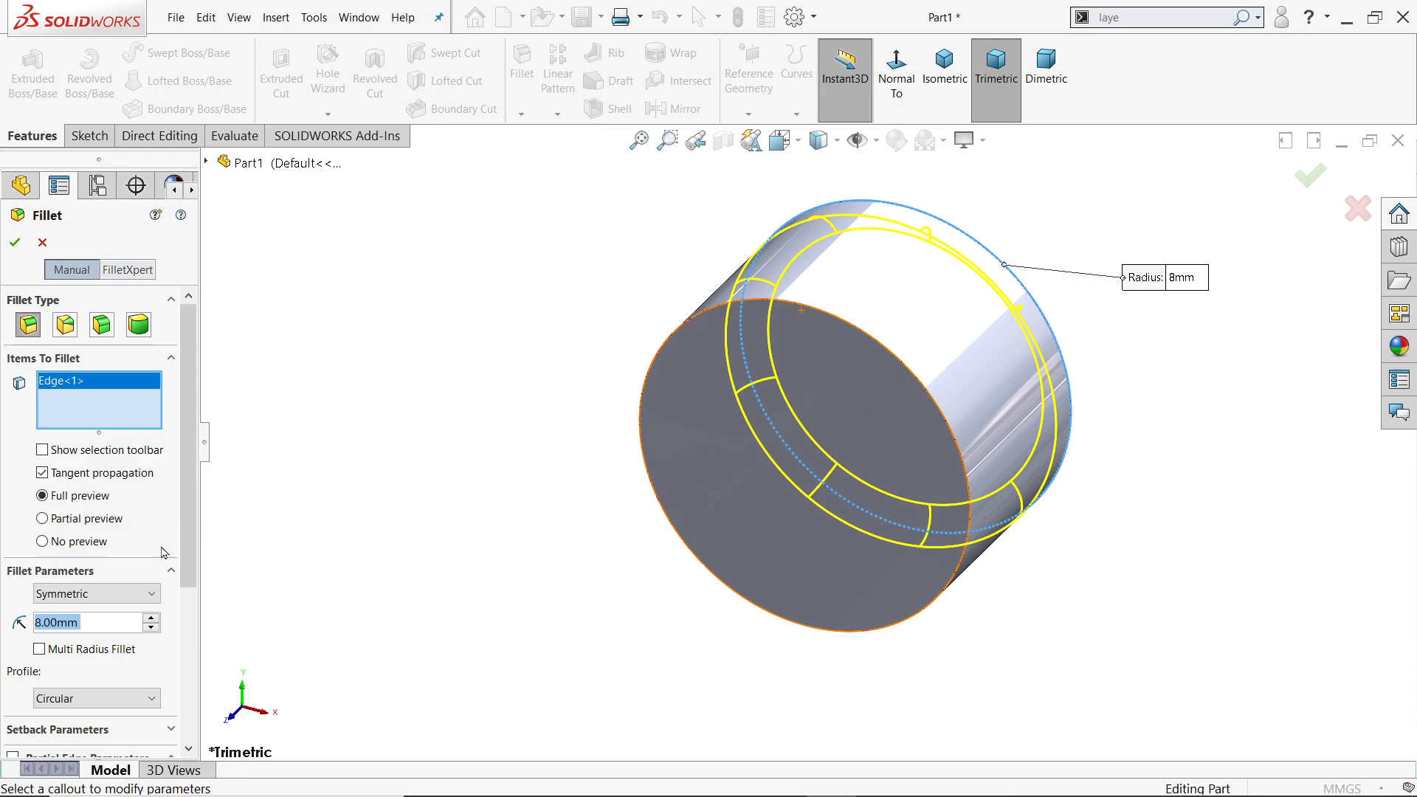
{"action": "left_click", "coordinate": [14, 242]}
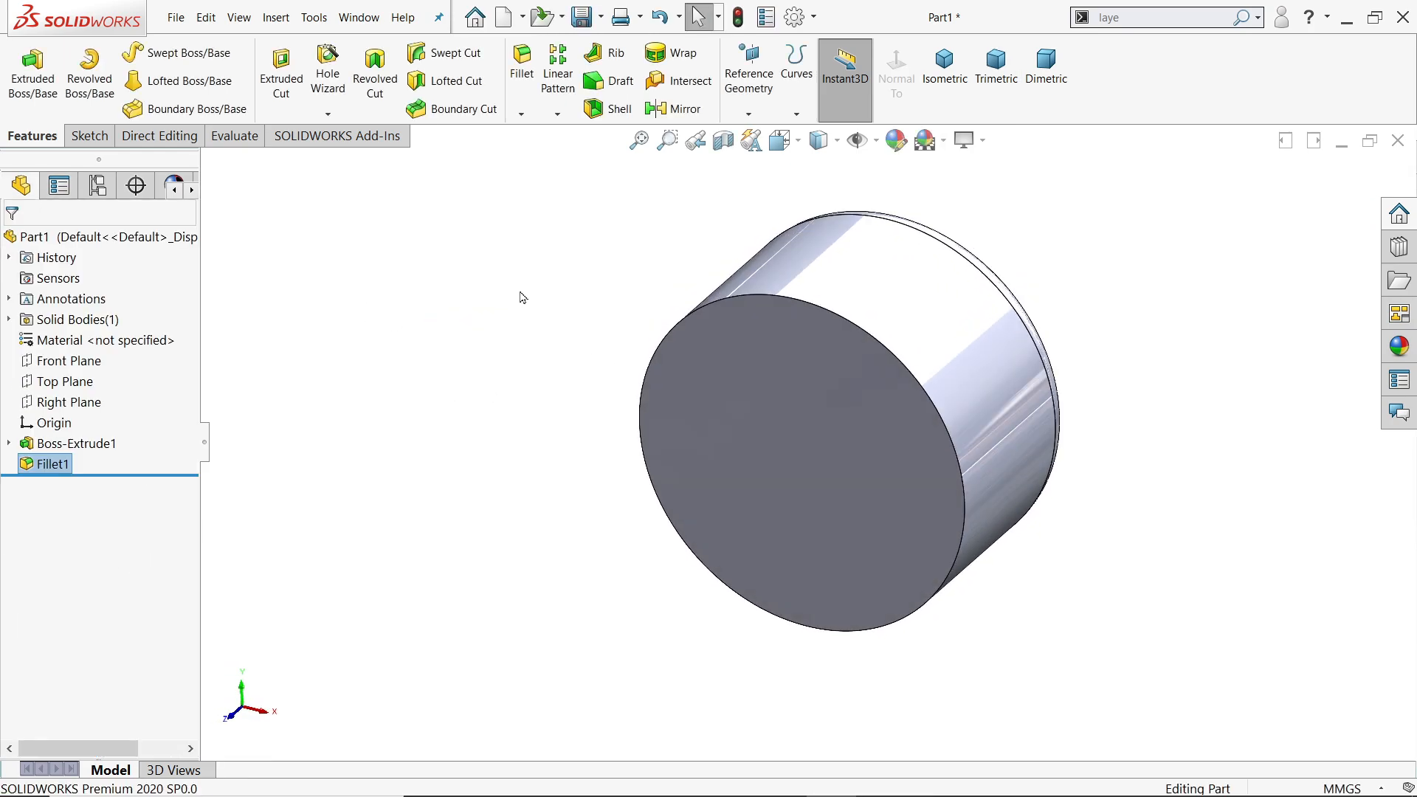
Shell the cylinder to a 5 mm wall thickness with the preview shown, removing its flat front face
{"action": "left_click", "coordinate": [624, 115]}
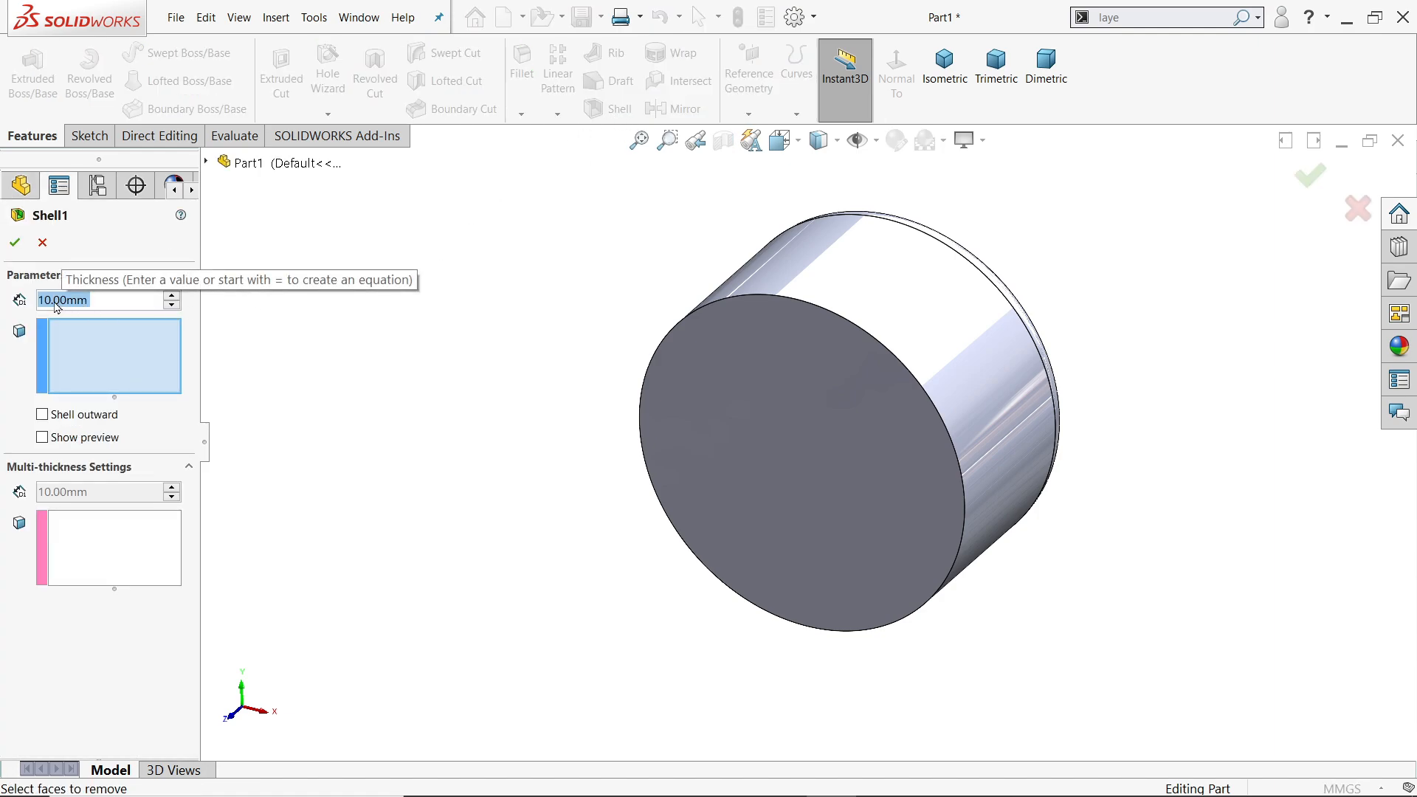
{"action": "type", "text": "5"}
{"action": "key", "text": "Return"}
{"action": "left_click", "coordinate": [859, 451]}
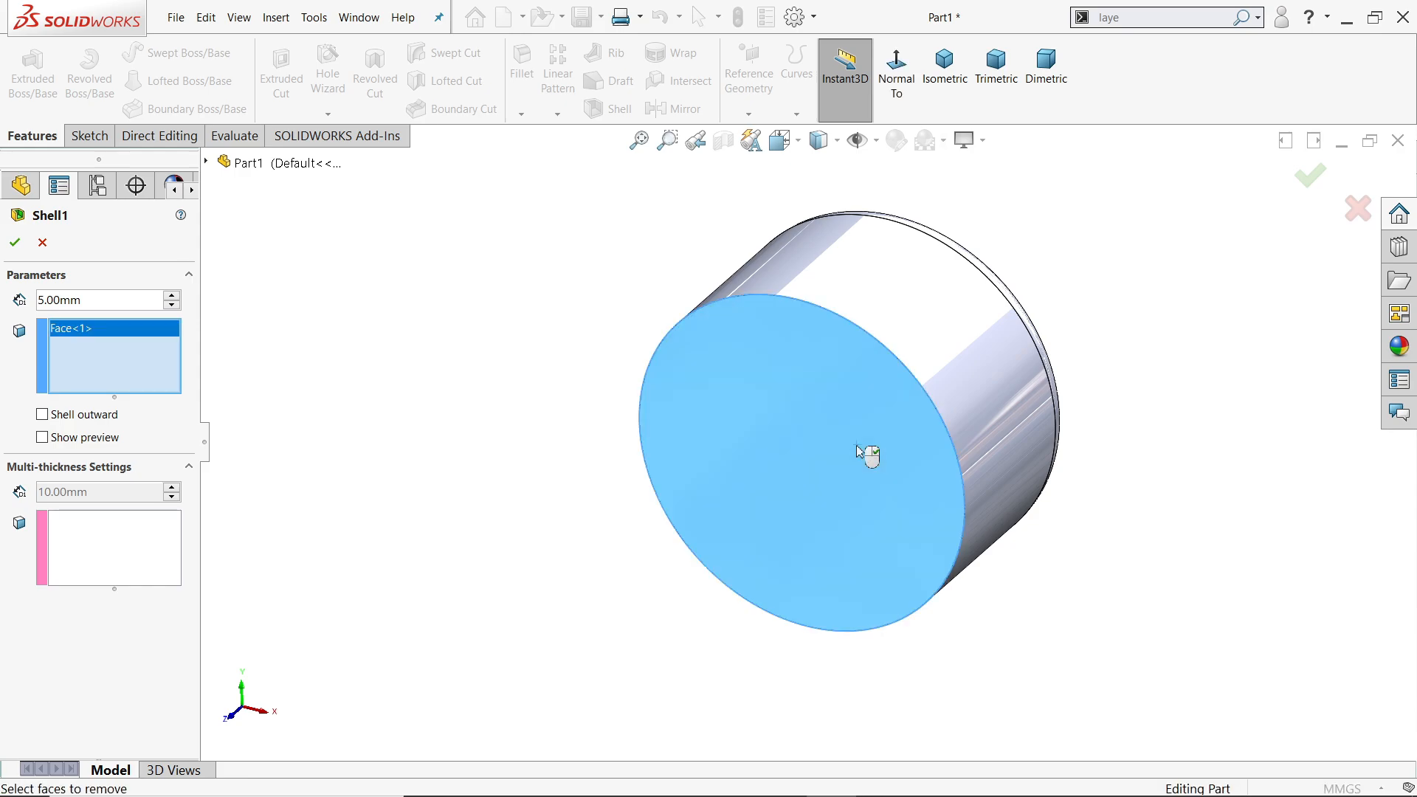
{"action": "scroll", "coordinate": [848, 456], "scroll_direction": "down", "scroll_amount": 3}
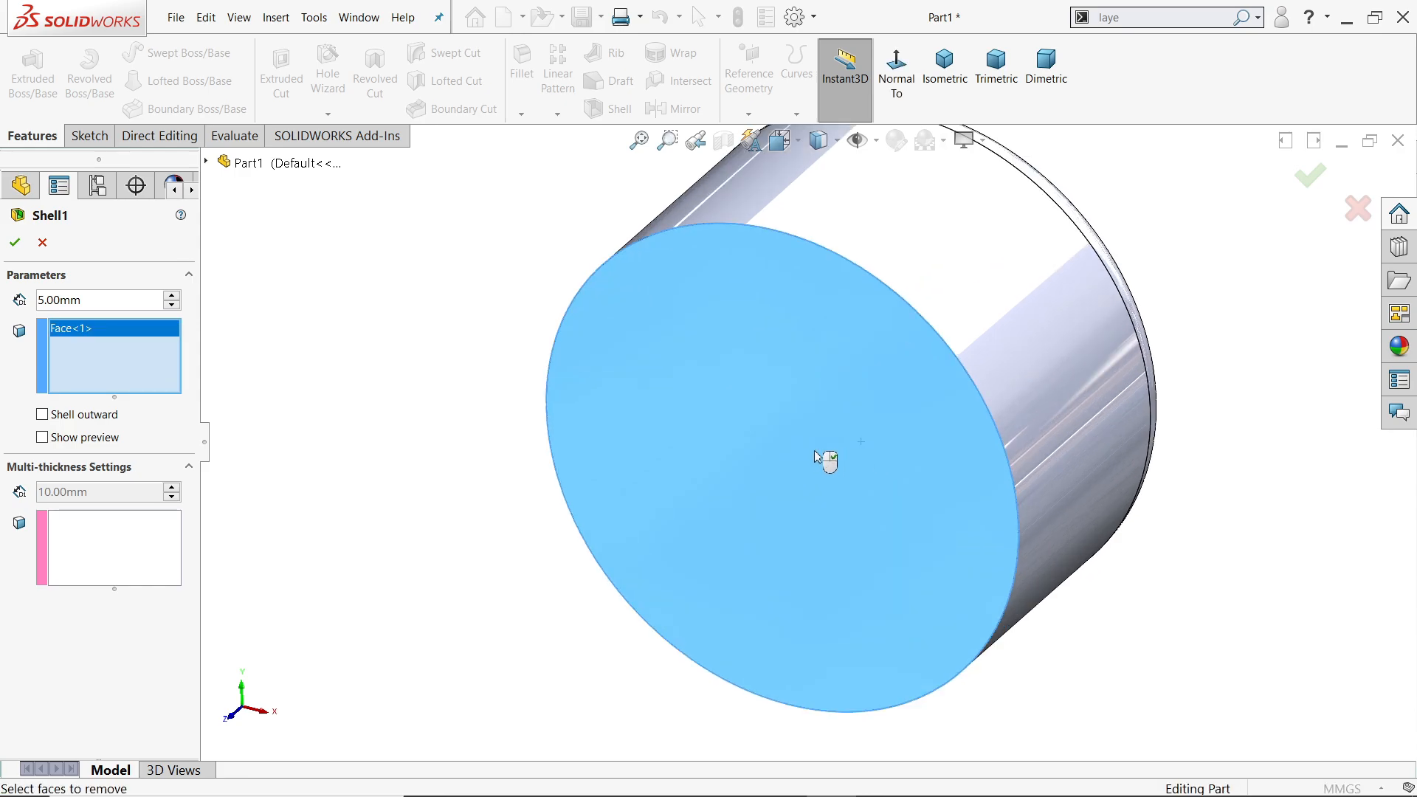
{"action": "left_click", "coordinate": [44, 440]}
{"action": "scroll", "coordinate": [360, 461], "scroll_direction": "up", "scroll_amount": 1}
{"action": "middle_click_drag", "start_coordinate": [490, 410], "coordinate": [464, 398]}
{"action": "left_click", "coordinate": [15, 242]}
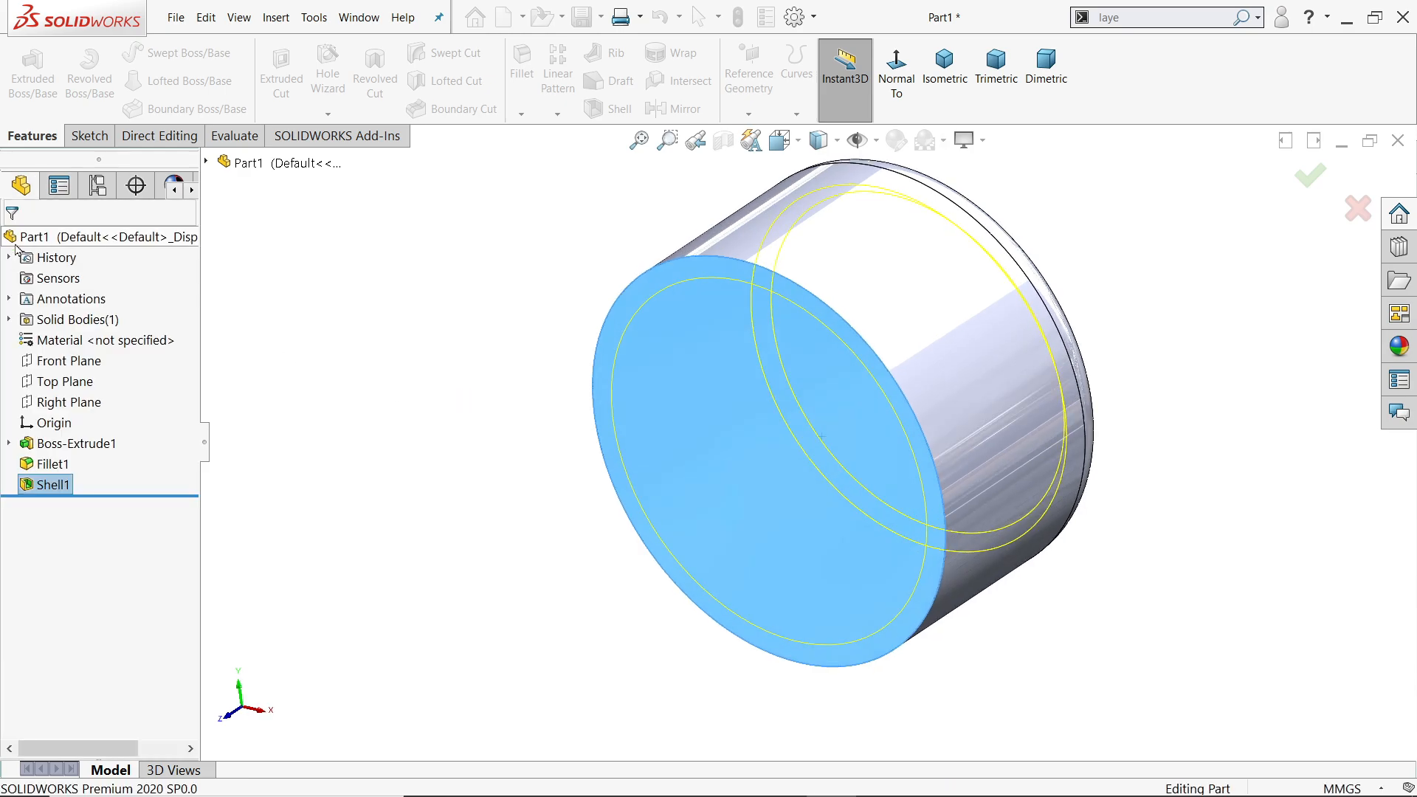
{"action": "middle_click_drag", "start_coordinate": [321, 441], "coordinate": [404, 441]}
Switch to the Exercise 159 drawing, examine sections A-A and B-B for the central hub's dimensions and position, and return to SOLIDWORKS
{"action": "key", "text": "alt+Tab"}
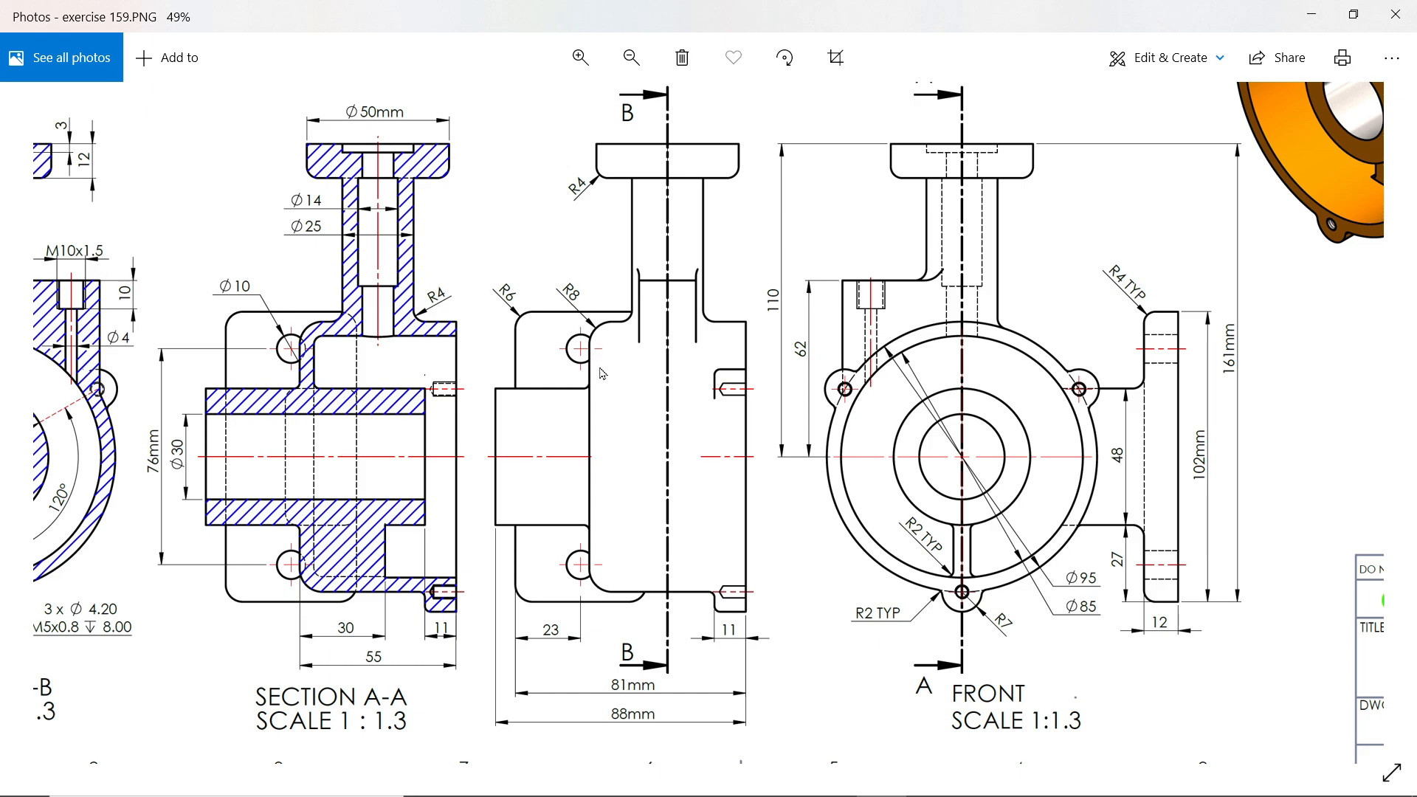
{"action": "left_click_drag", "start_coordinate": [624, 384], "coordinate": [757, 392]}
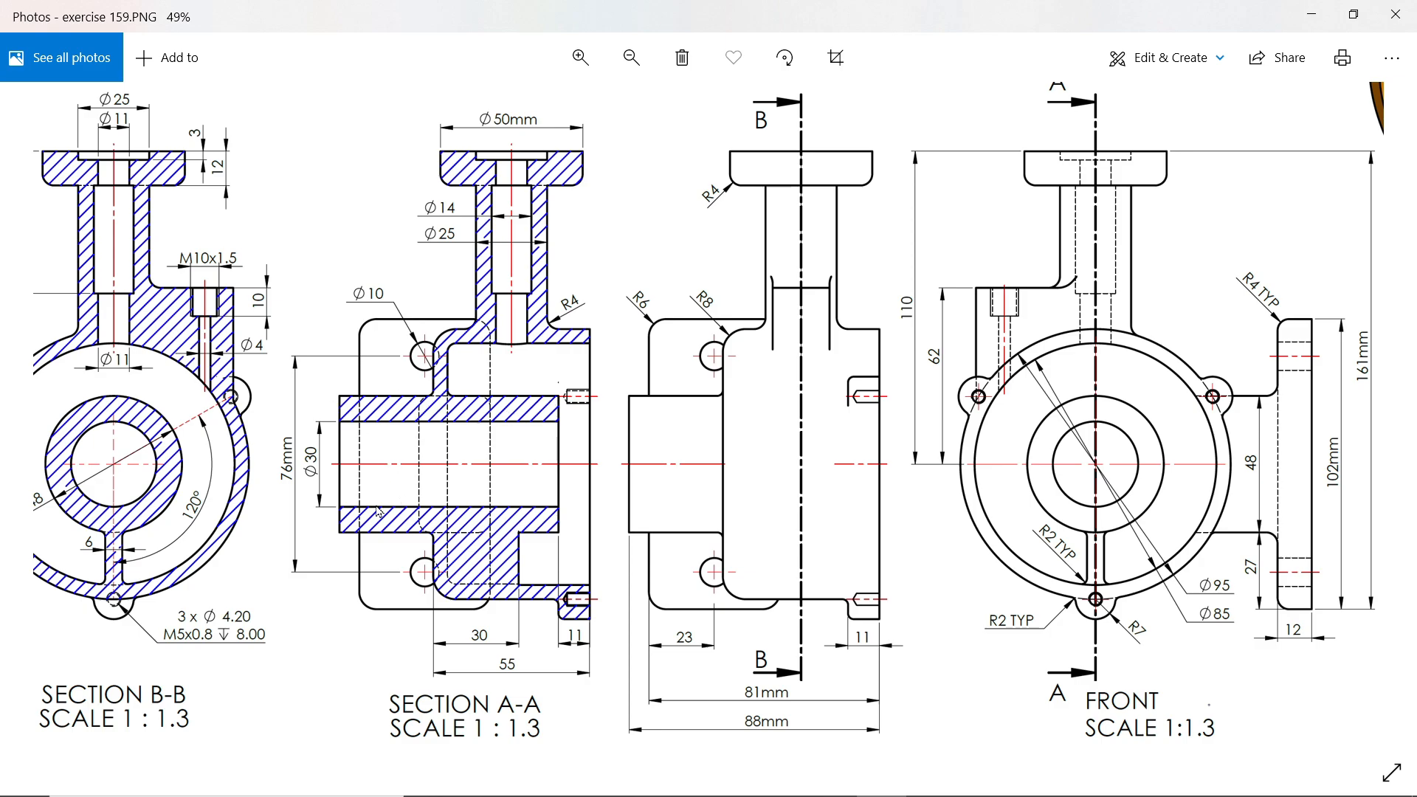
{"action": "left_click_drag", "start_coordinate": [358, 473], "coordinate": [444, 473]}
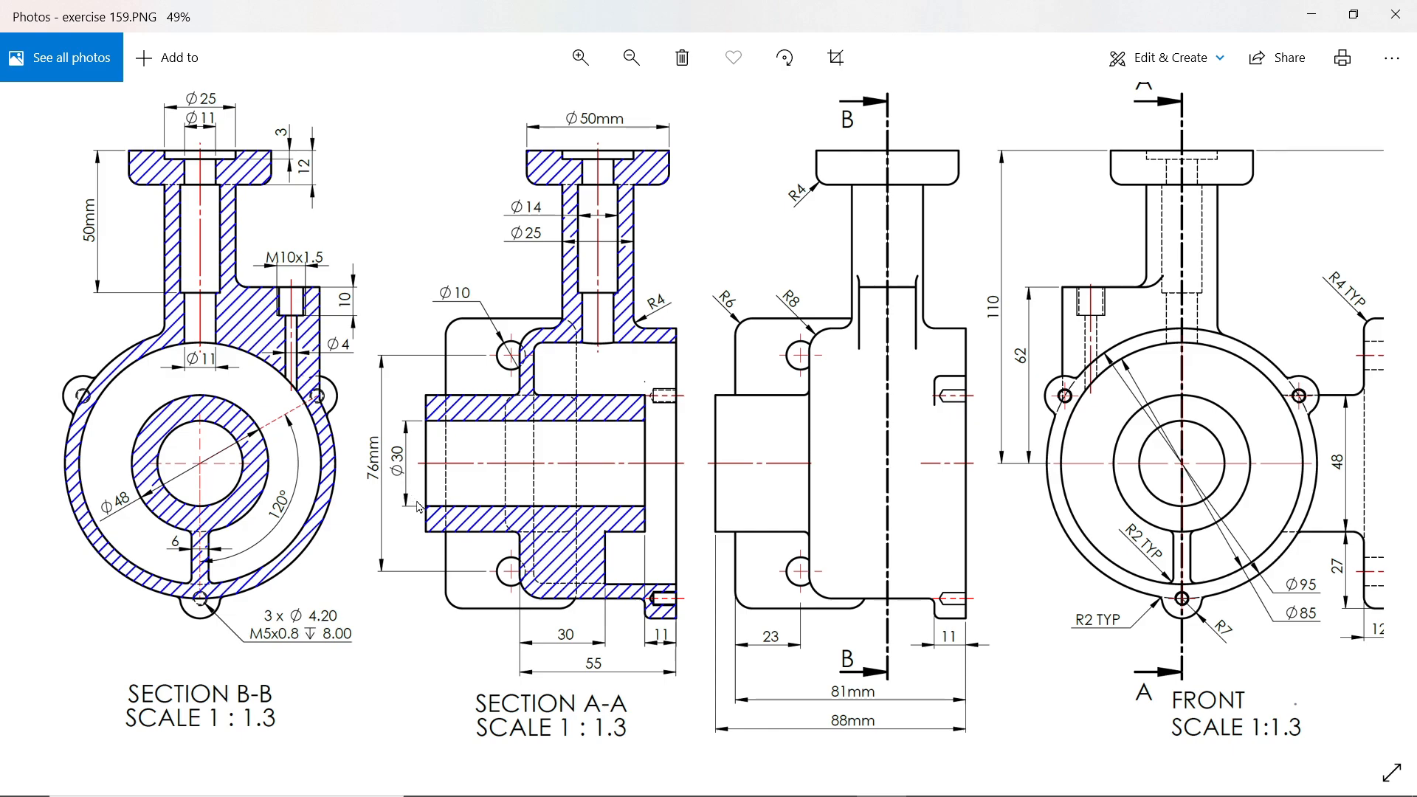
{"action": "left_click_drag", "start_coordinate": [637, 572], "coordinate": [638, 514]}
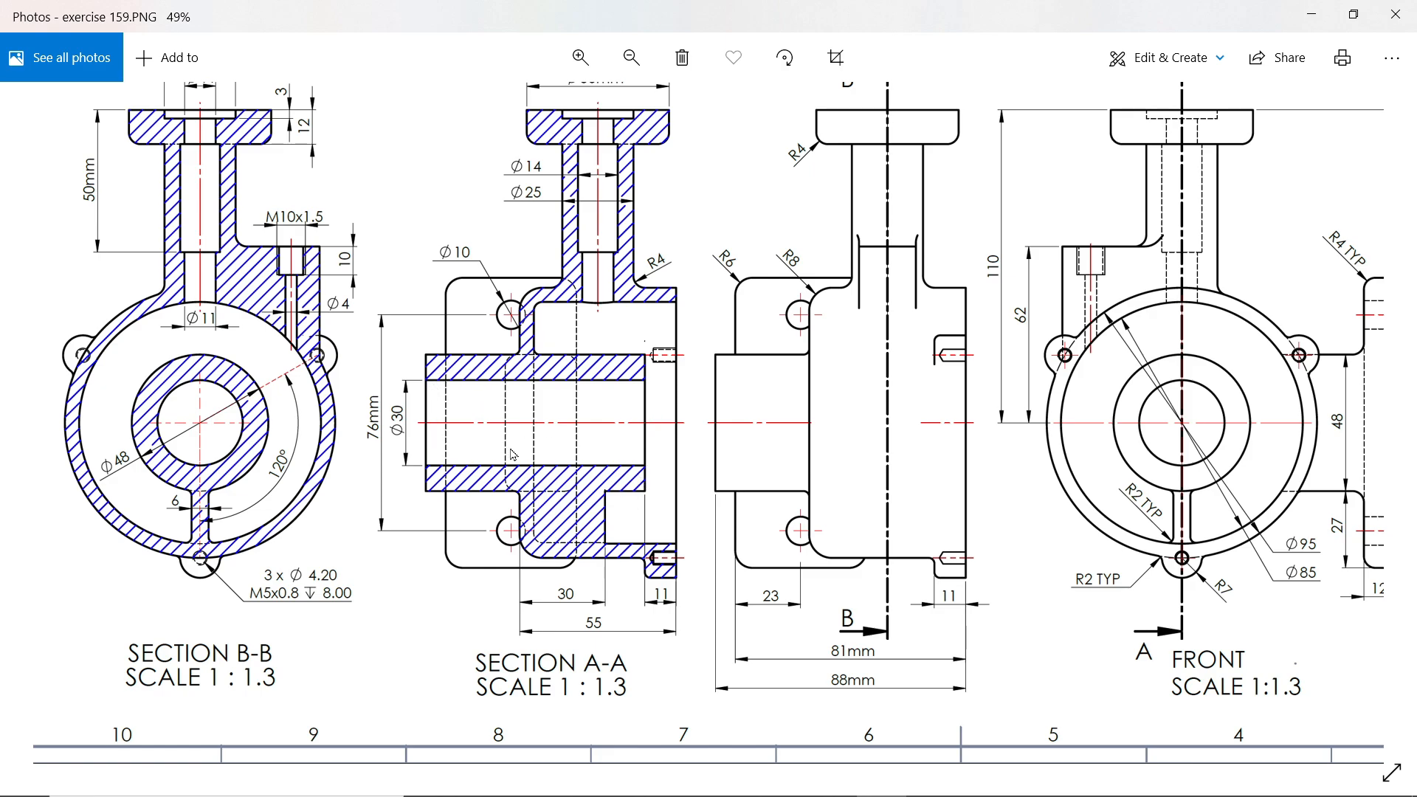
{"action": "left_click", "coordinate": [1312, 15]}
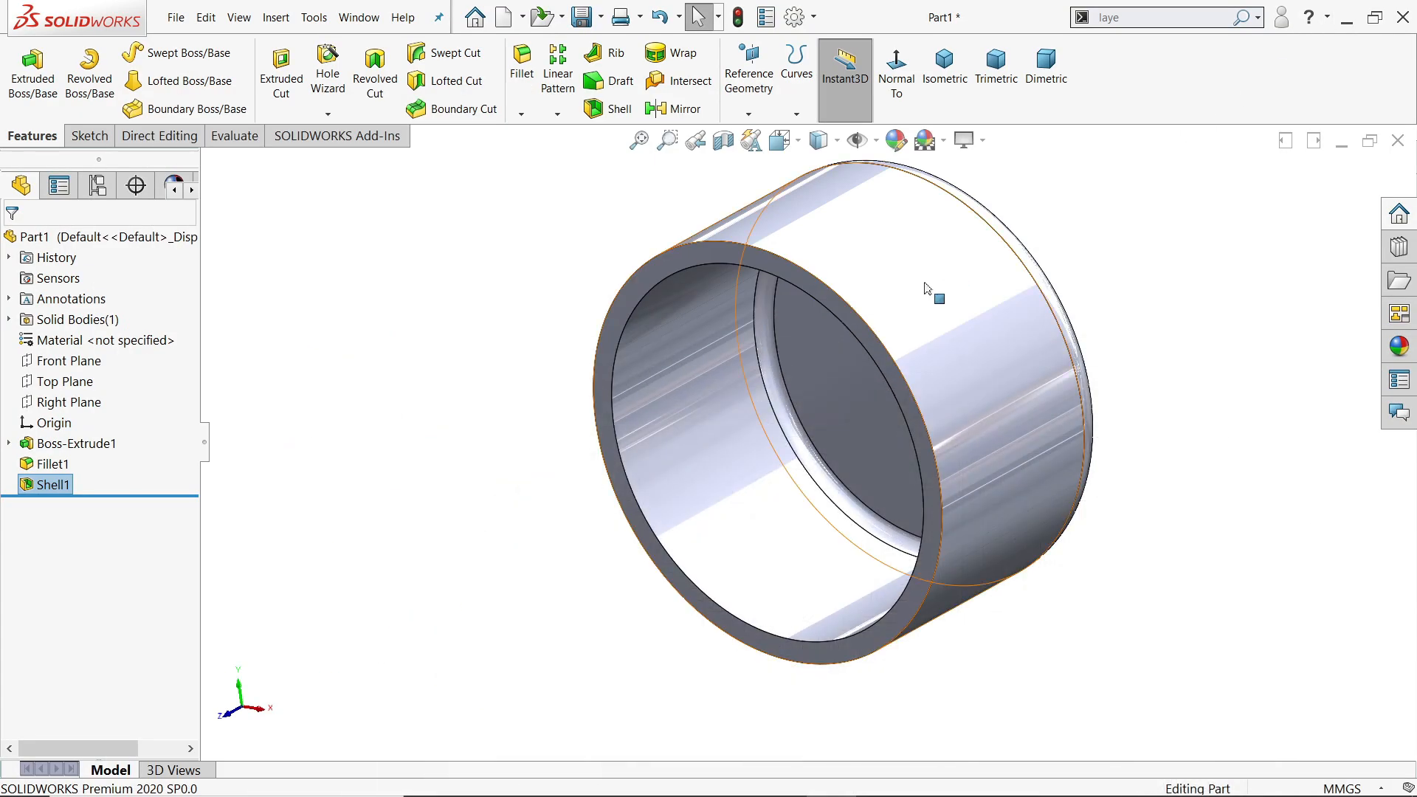
Create a reference plane offset 11 mm from the cylinder's flat front rim face, flipped inward toward the body
{"action": "left_click", "coordinate": [748, 116]}
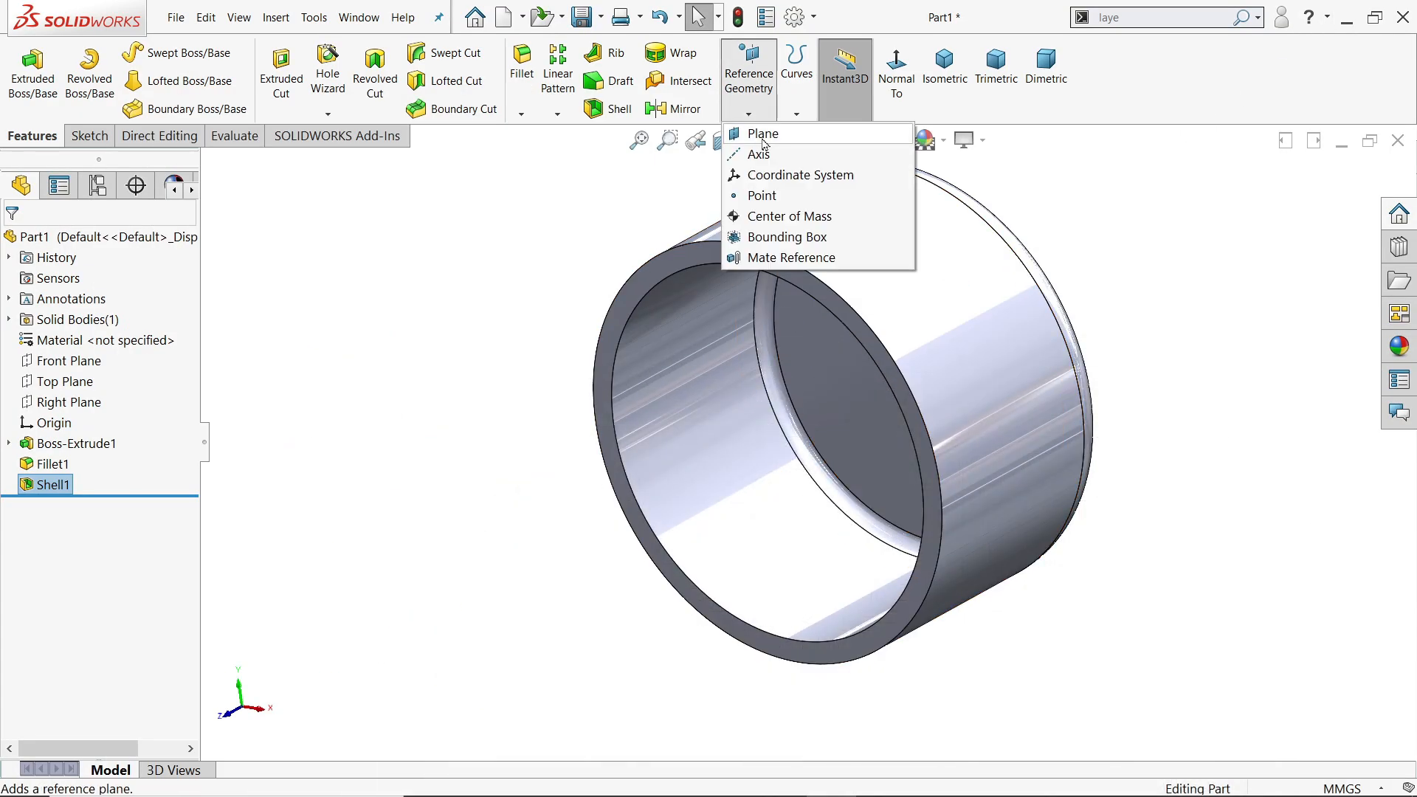
{"action": "left_click", "coordinate": [761, 126]}
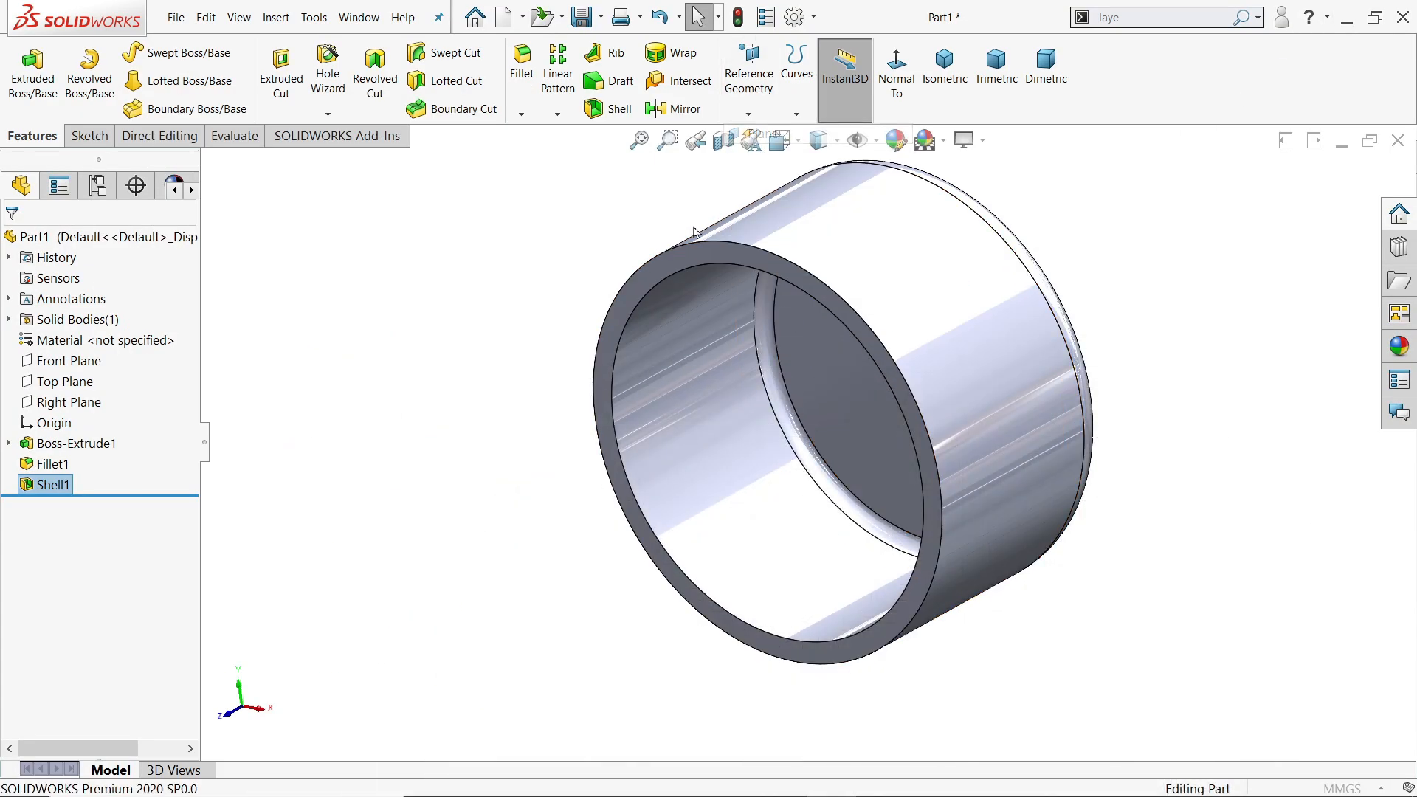
{"action": "left_click", "coordinate": [677, 265]}
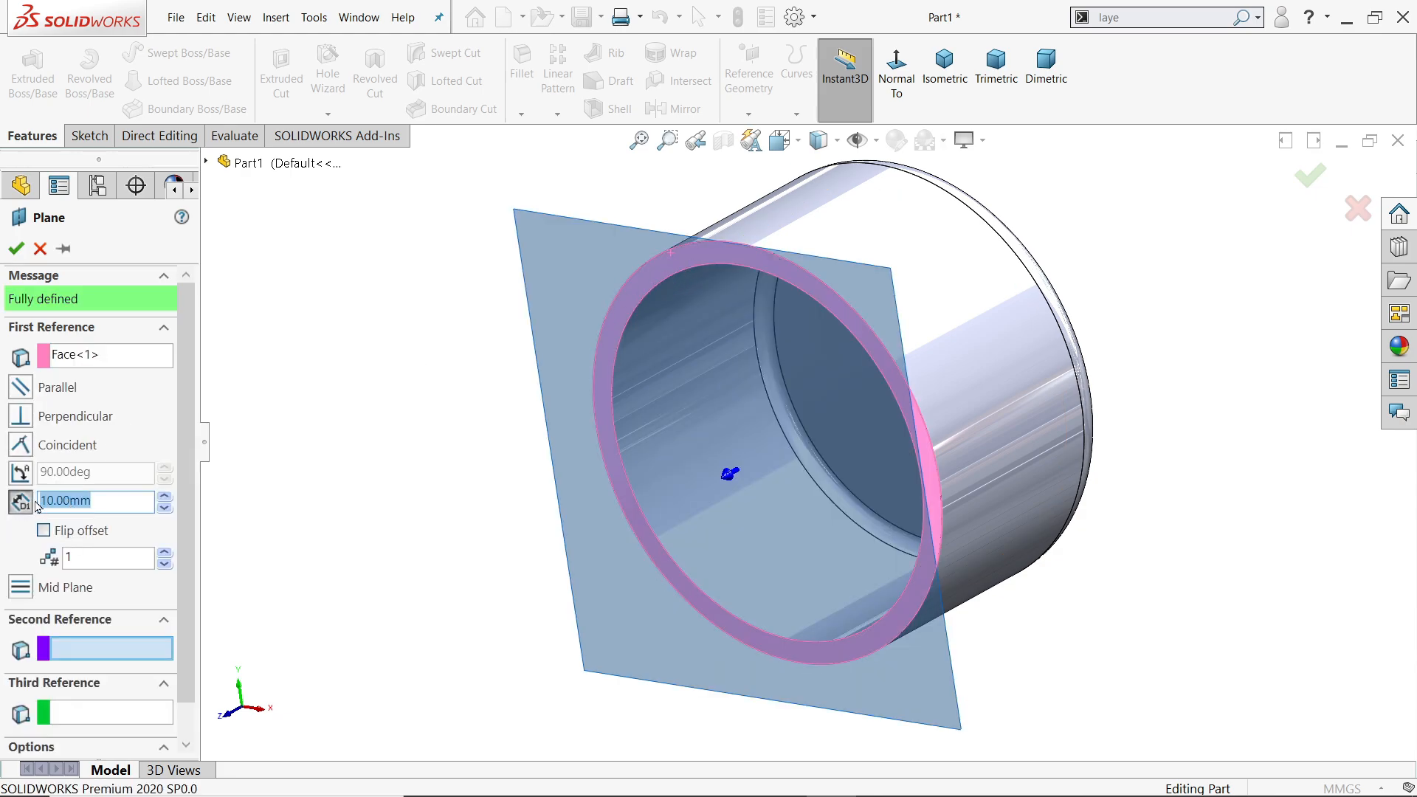
{"action": "type", "text": "11"}
{"action": "key", "text": "Return"}
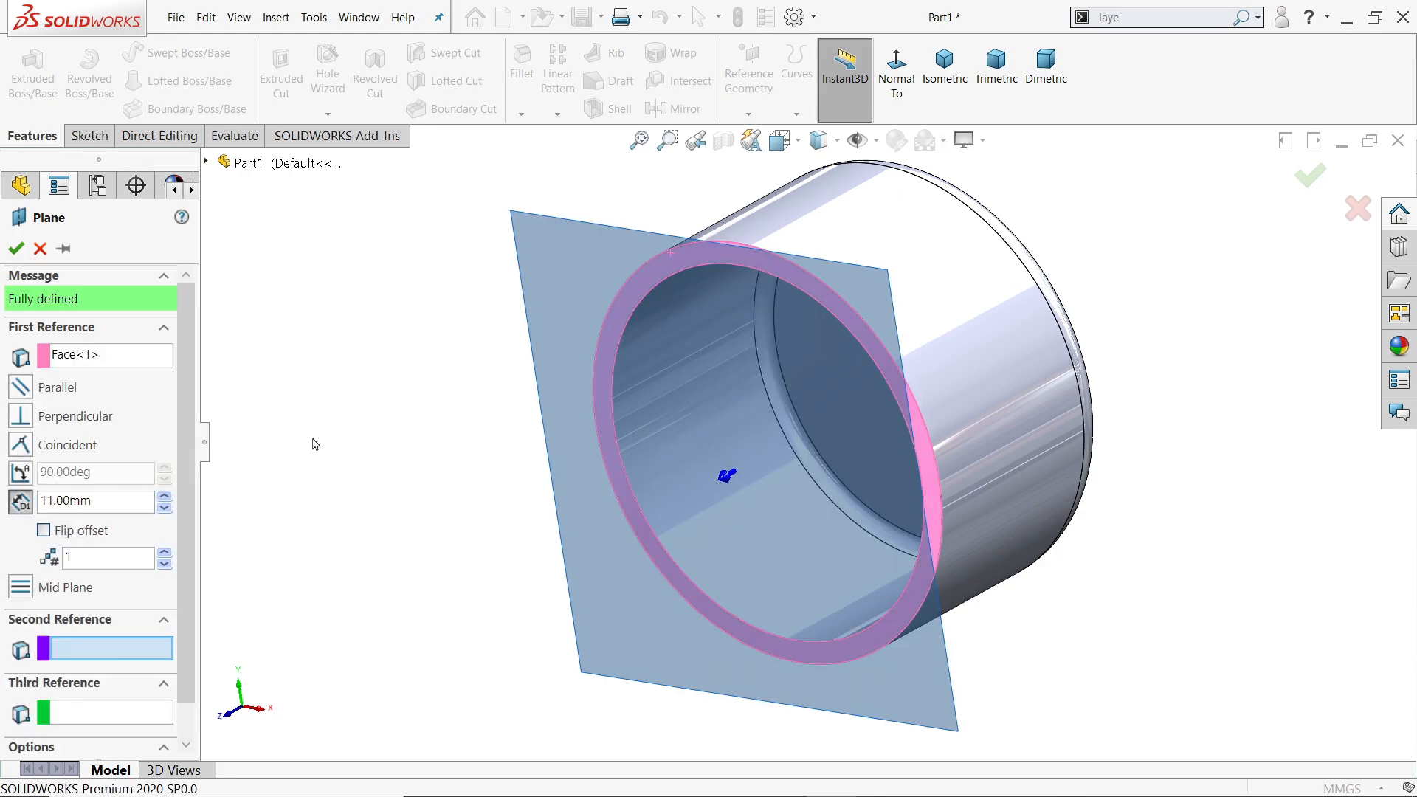
{"action": "middle_click_drag", "start_coordinate": [310, 439], "coordinate": [228, 411]}
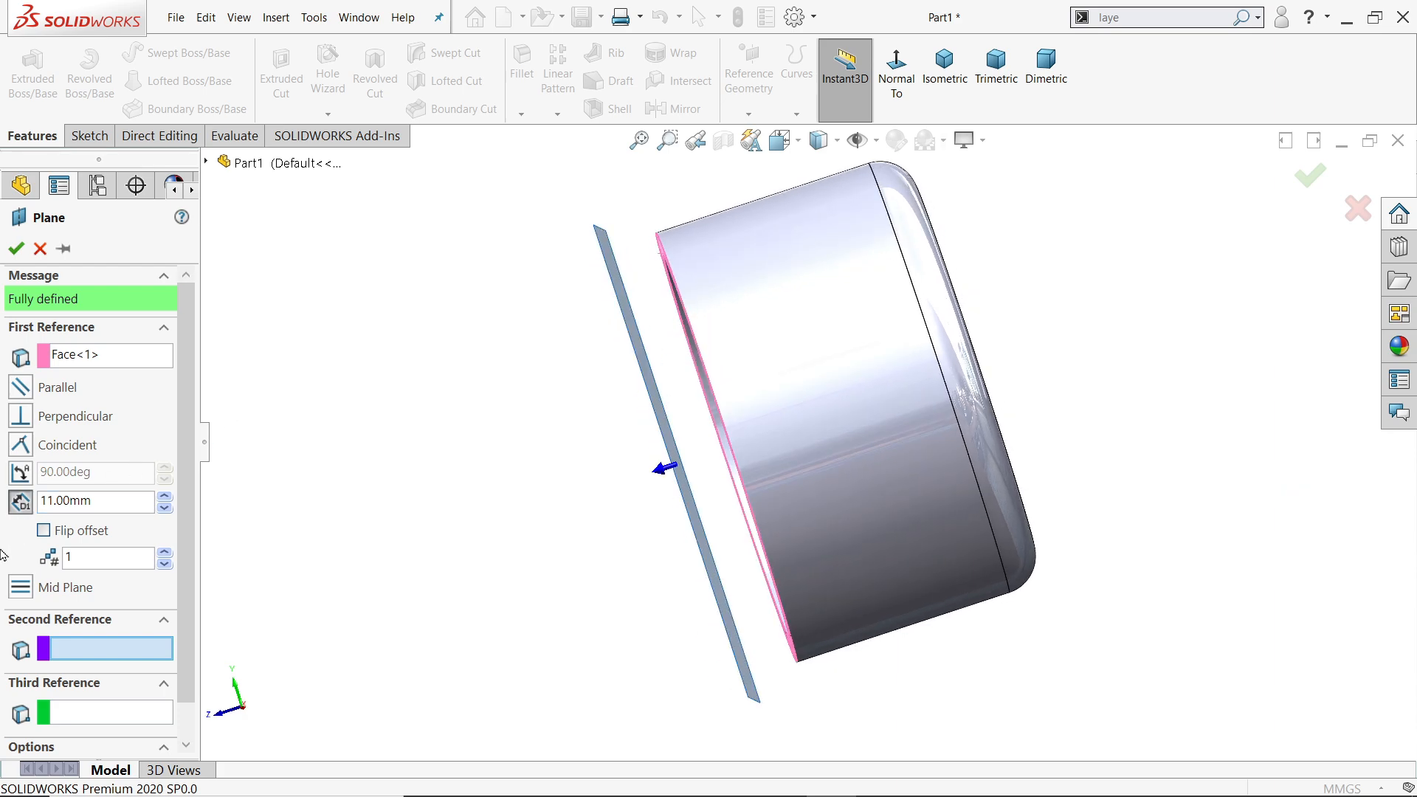
{"action": "left_click", "coordinate": [44, 532]}
{"action": "middle_click_drag", "start_coordinate": [288, 505], "coordinate": [414, 513]}
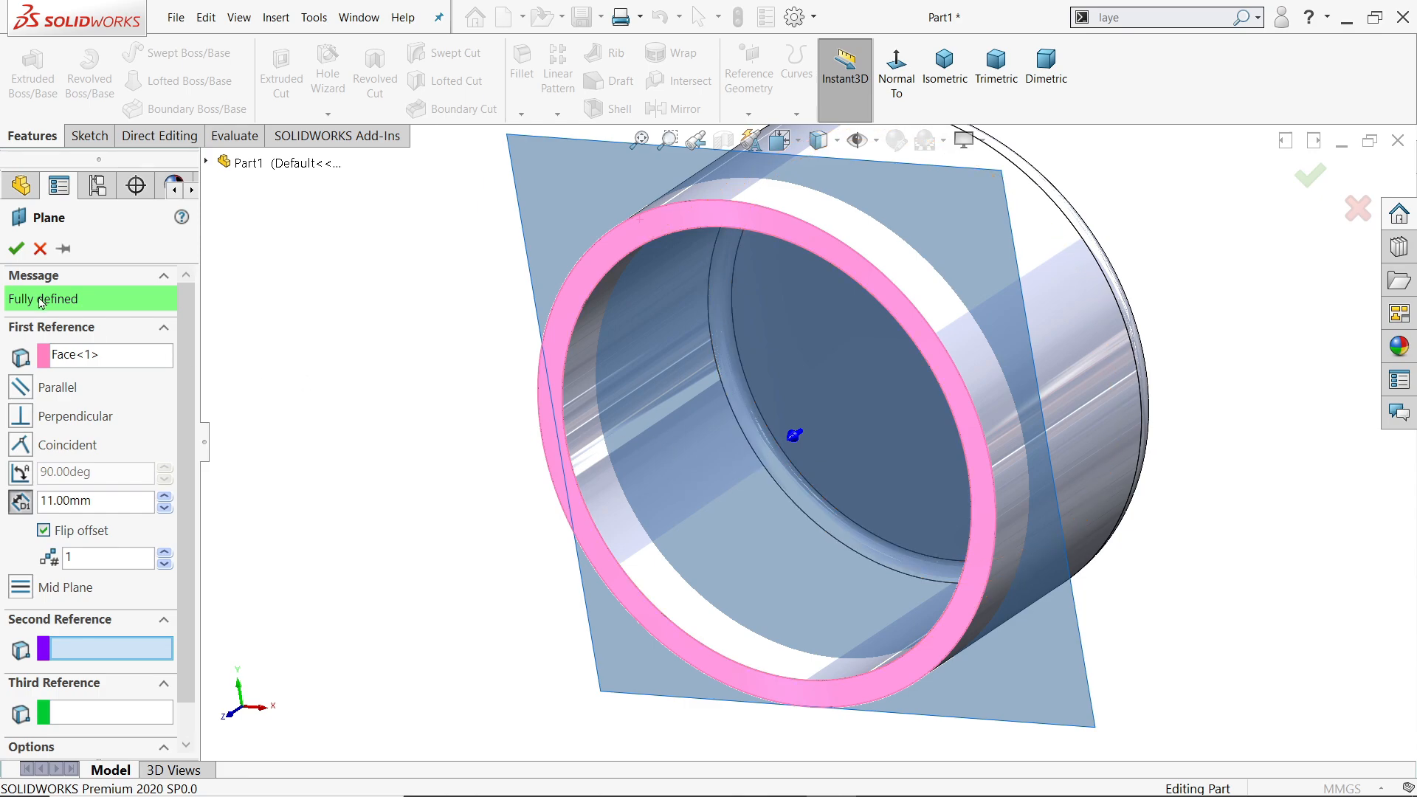
{"action": "left_click", "coordinate": [16, 248]}
Sketch two concentric circles of 48 mm and 30 mm diameter, centred on the origin, on the new offset plane
{"action": "left_click", "coordinate": [87, 138]}
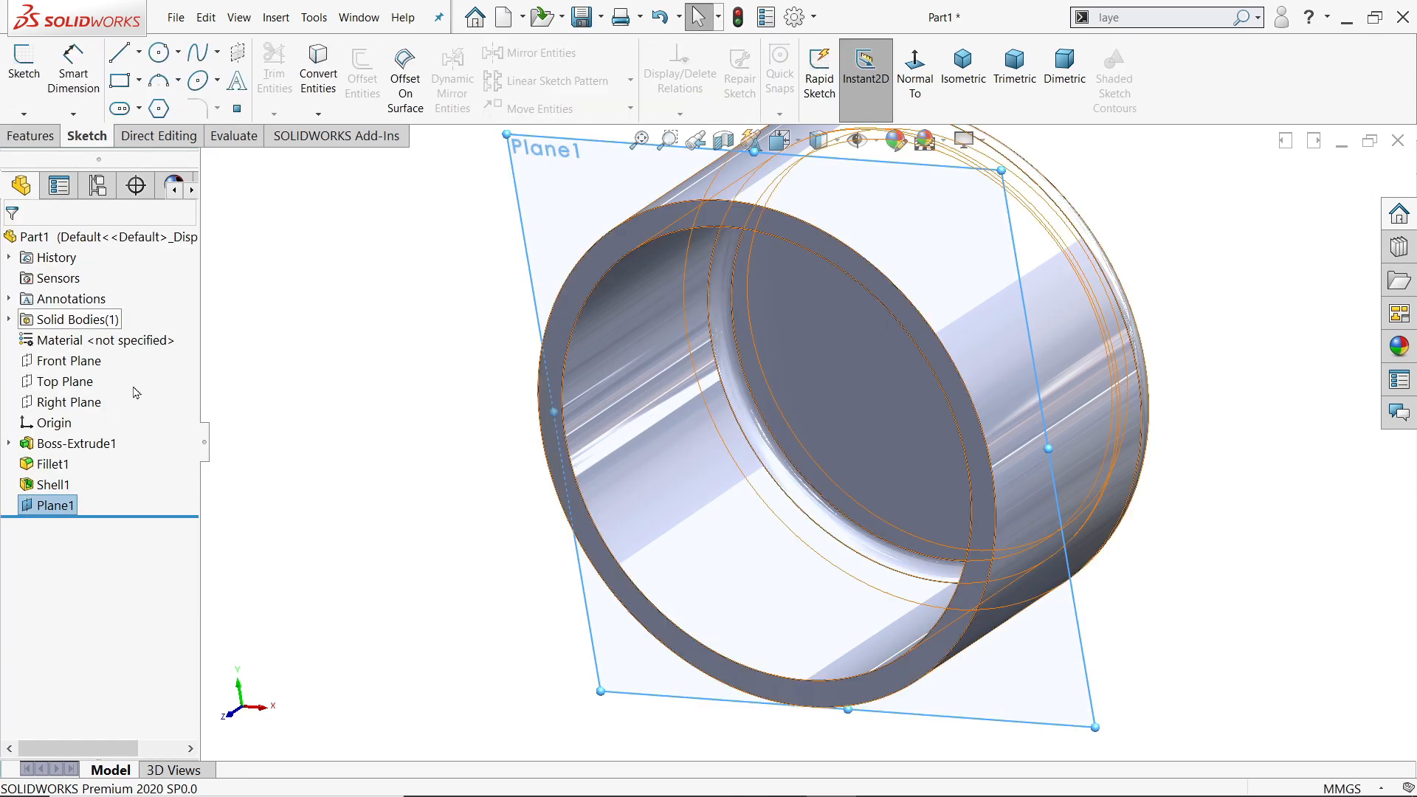
{"action": "left_click", "coordinate": [30, 73]}
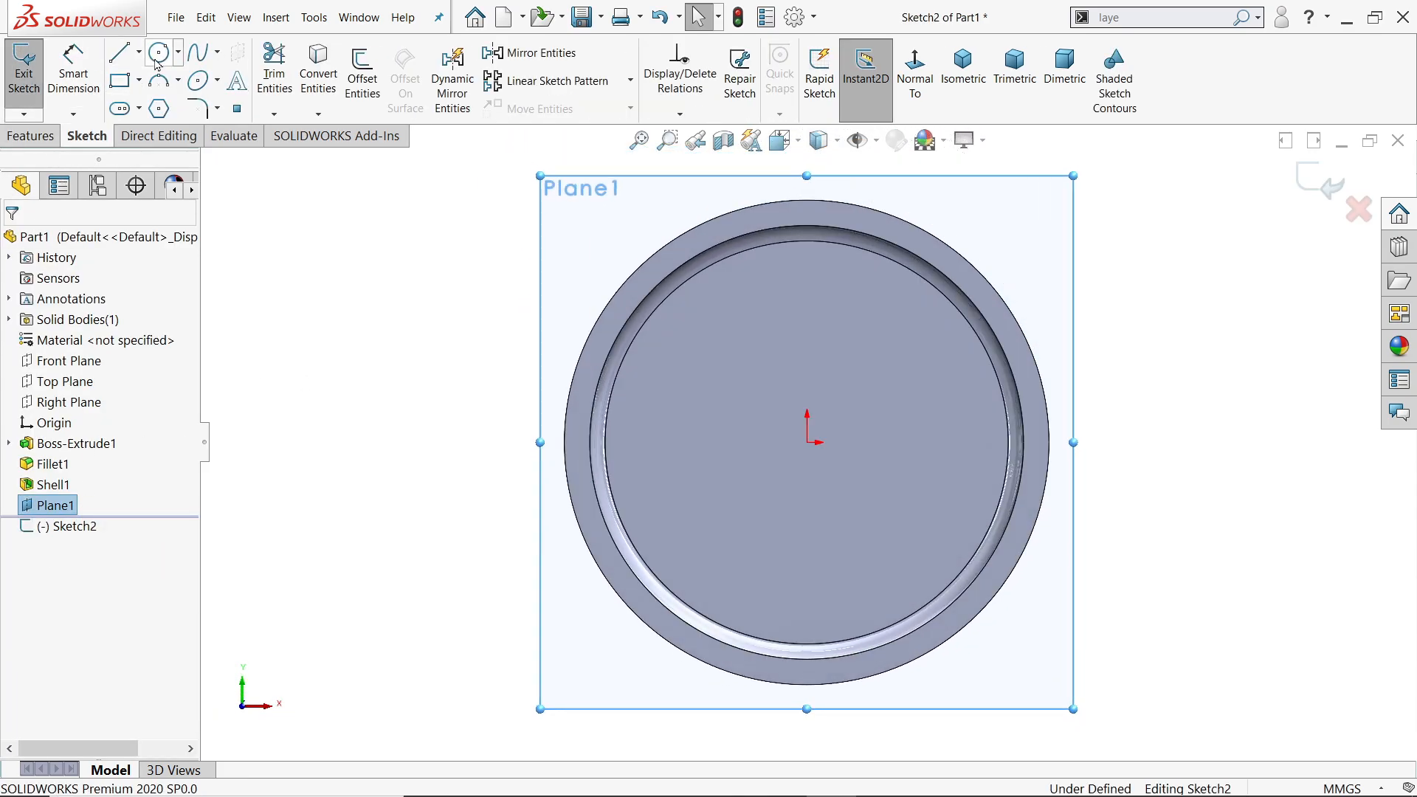
{"action": "left_click", "coordinate": [159, 54]}
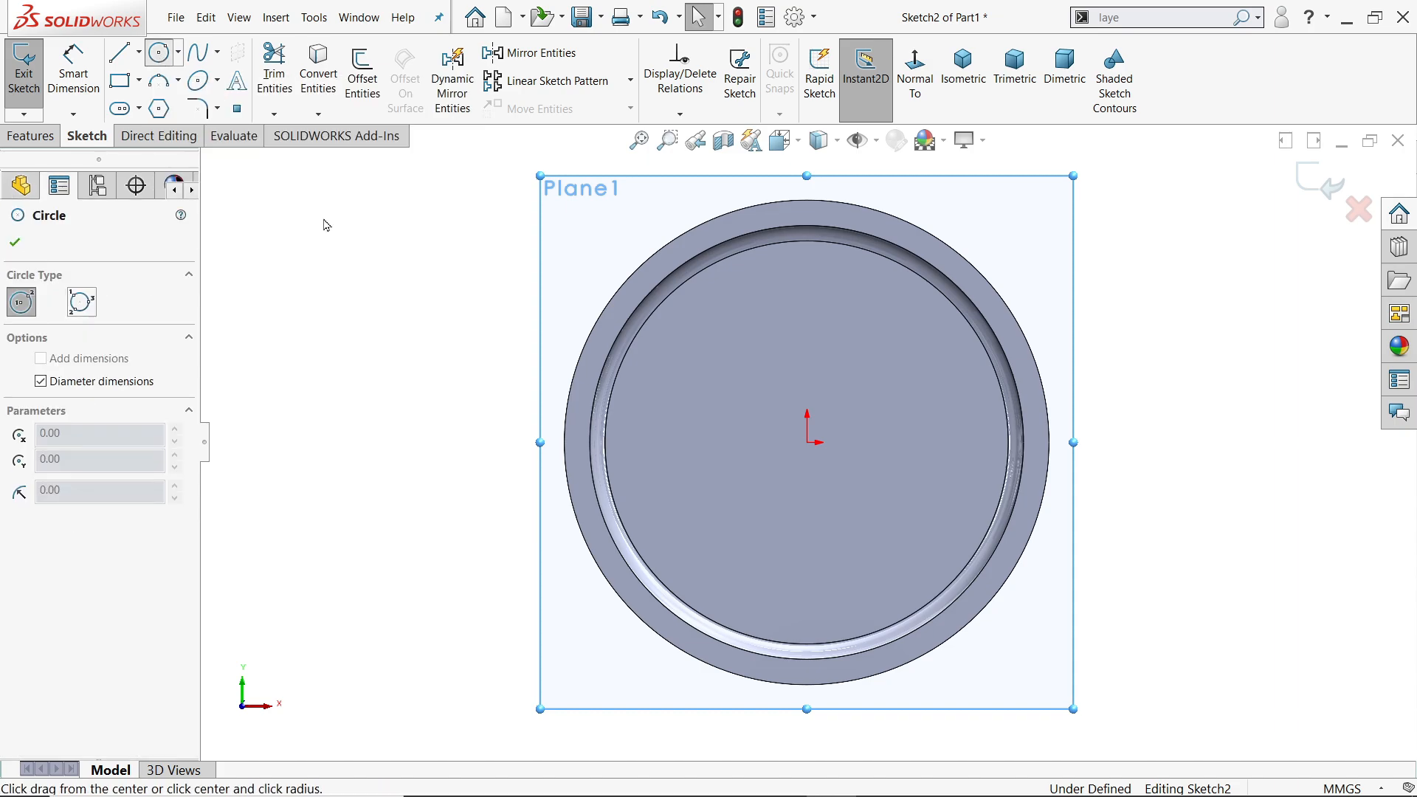
{"action": "left_click", "coordinate": [808, 443]}
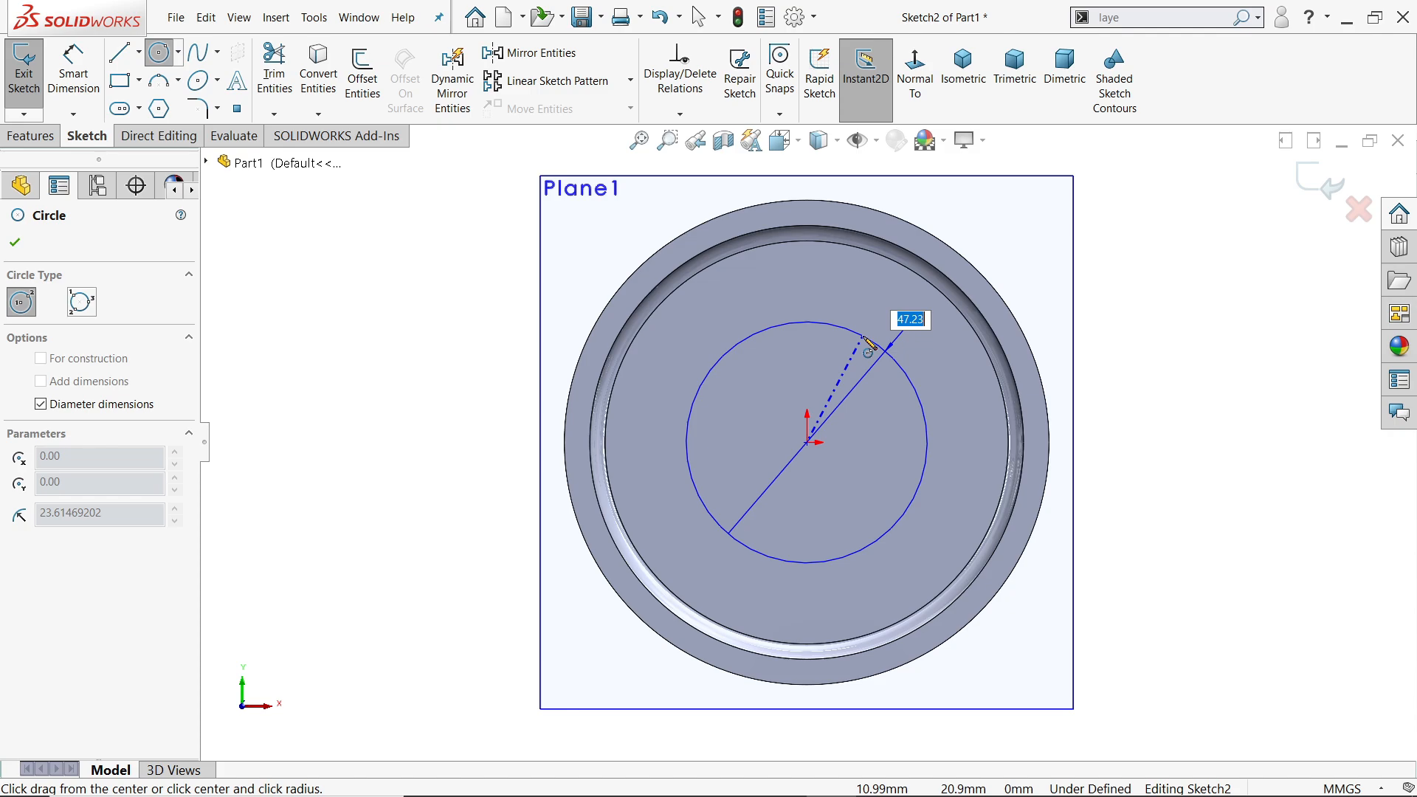
{"action": "type", "text": "48"}
{"action": "key", "text": "Return"}
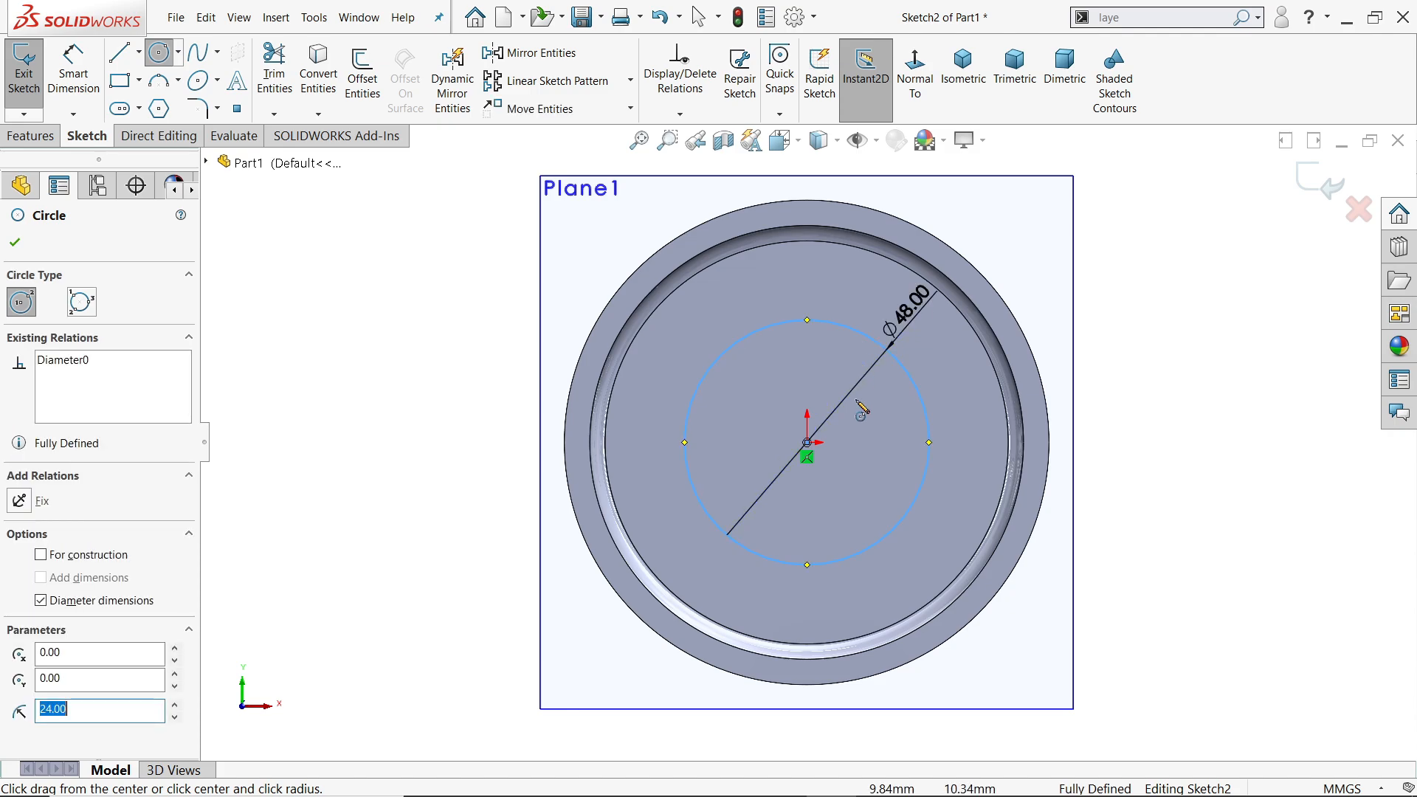
{"action": "key", "text": "Escape"}
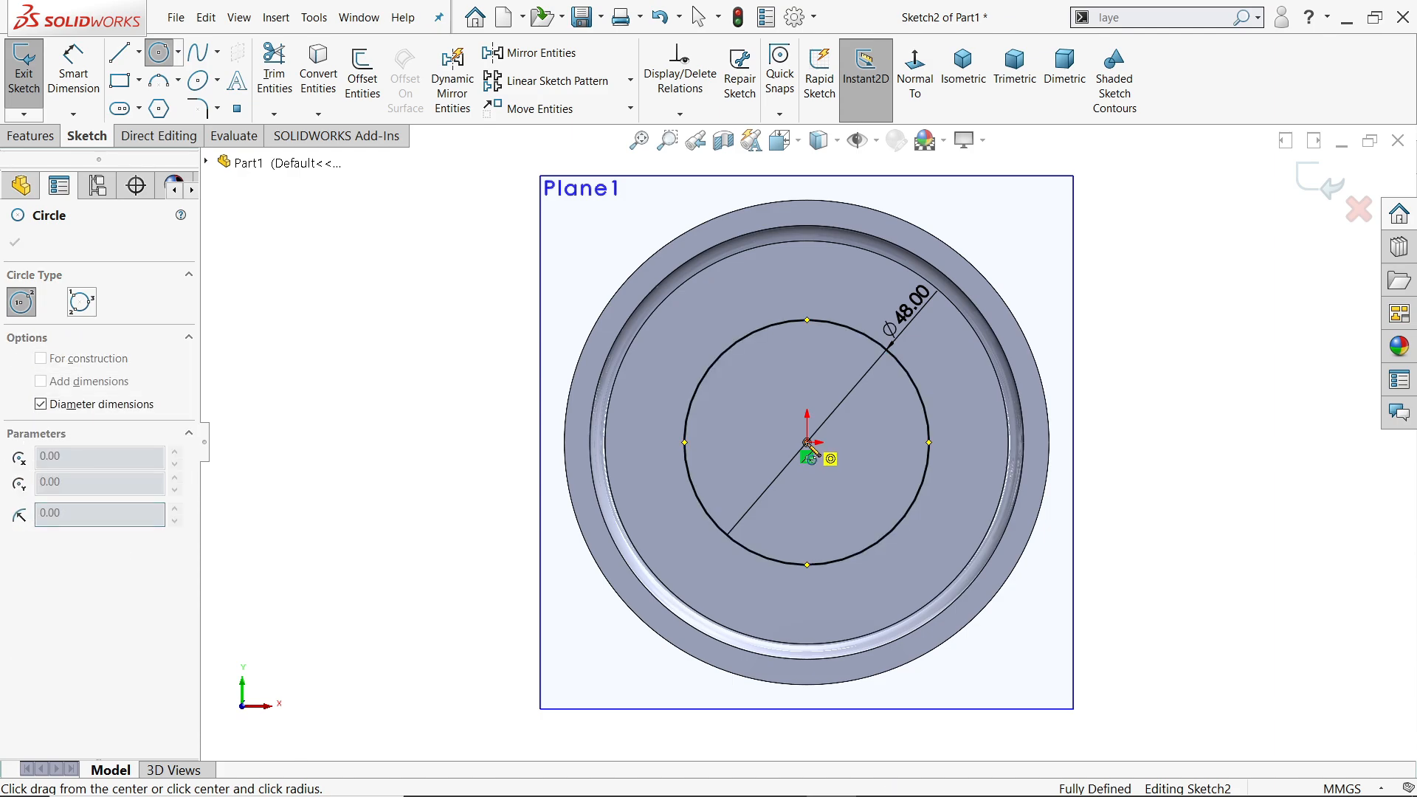
{"action": "left_click", "coordinate": [809, 443]}
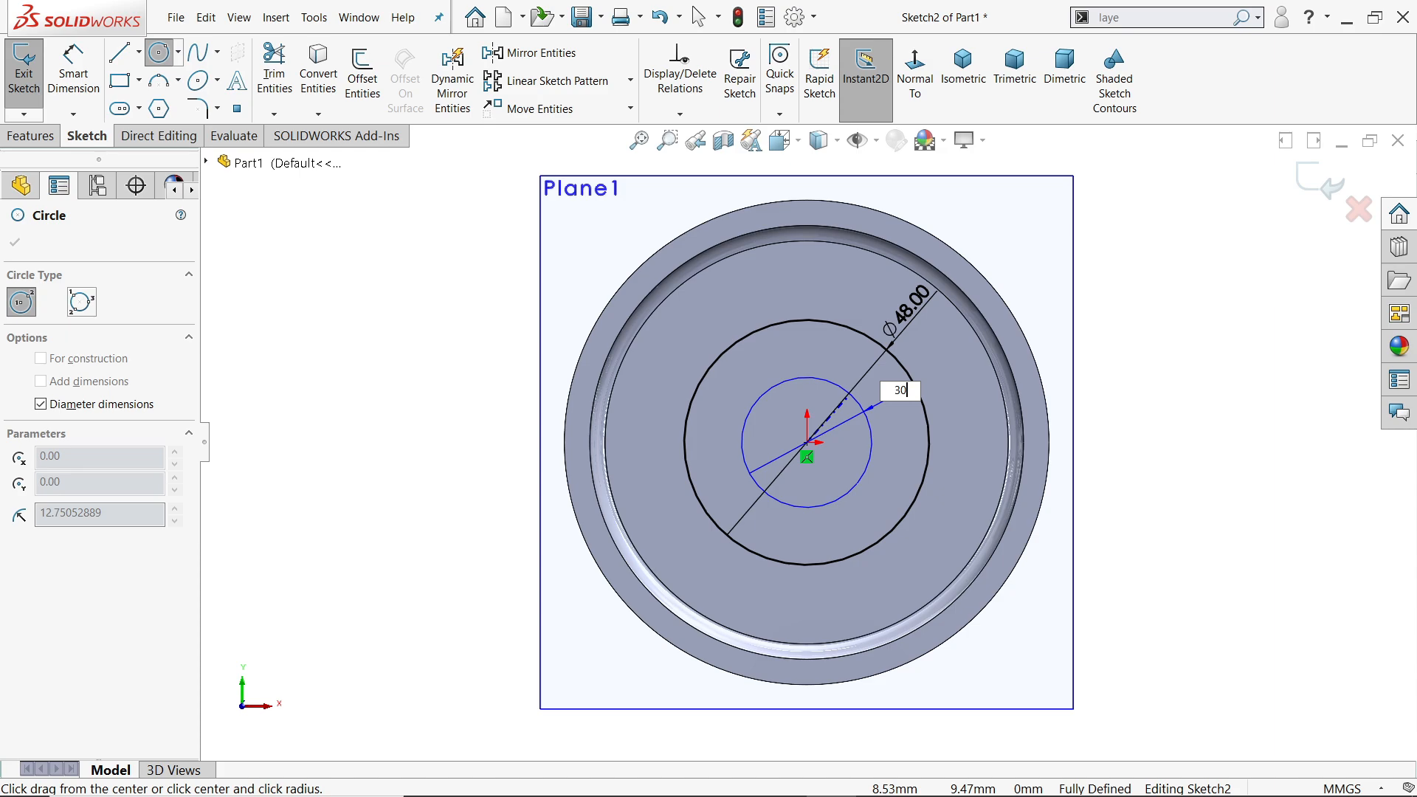
{"action": "type", "text": "30"}
{"action": "key", "text": "Return"}
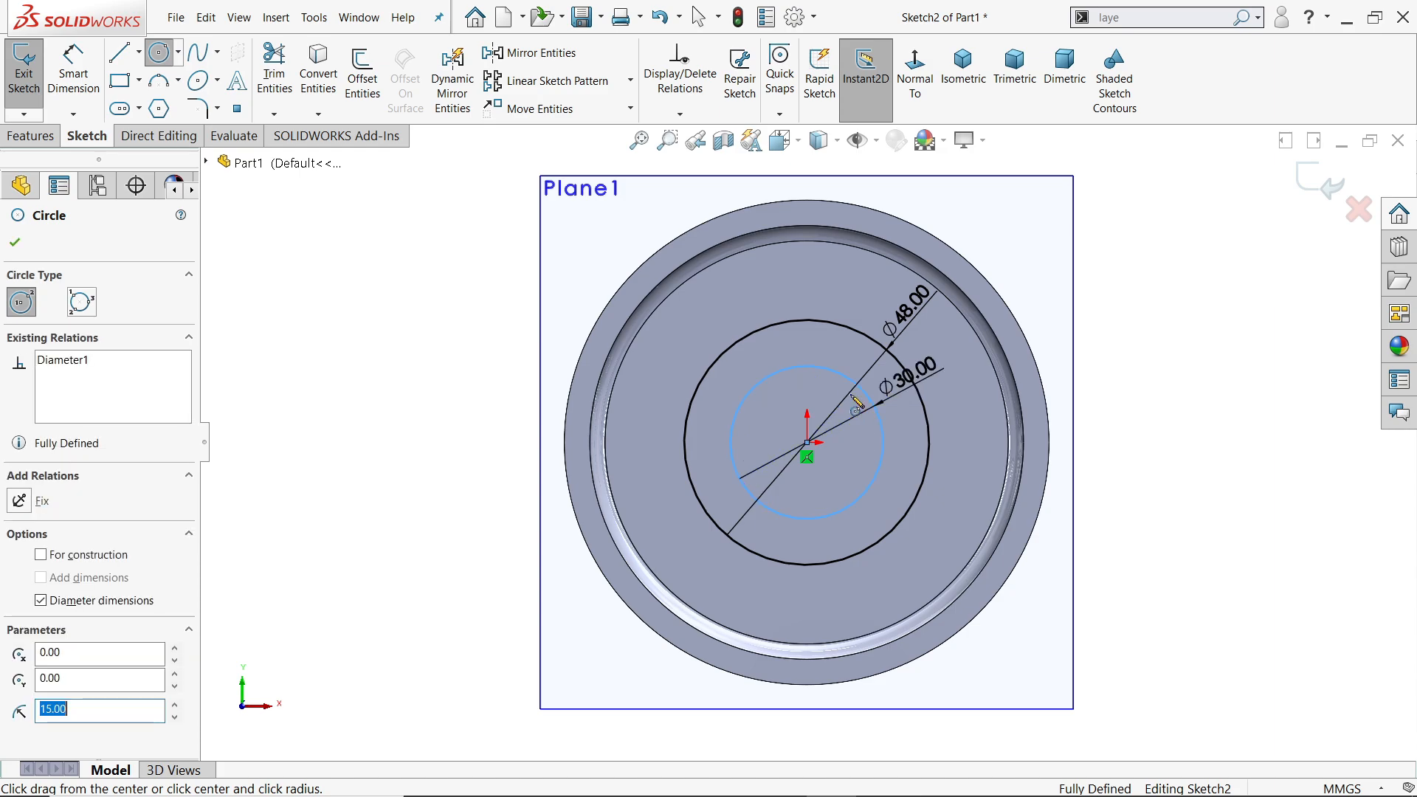
{"action": "left_click", "coordinate": [16, 243]}
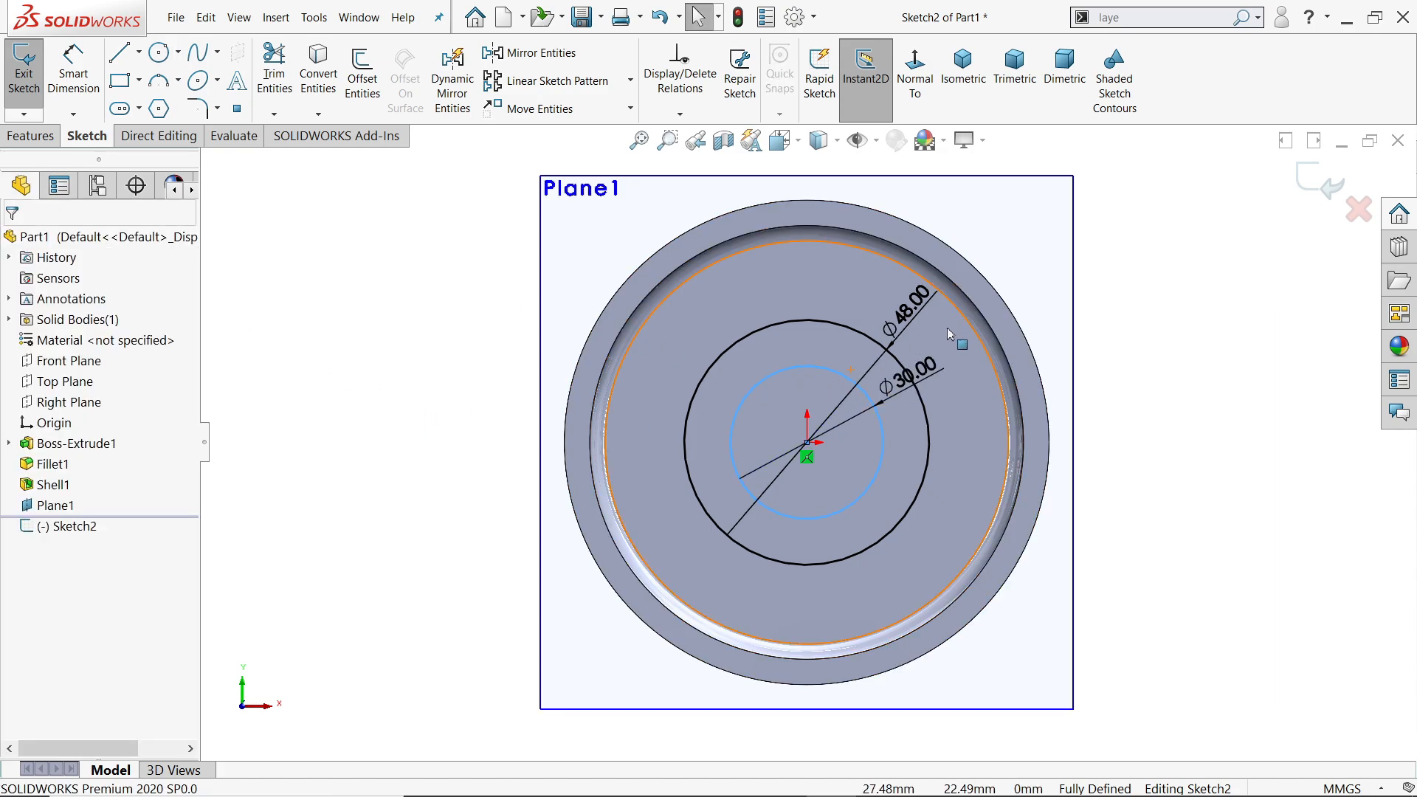
Extrude the full 48 mm circle contour as a blind boss 77 mm deep in the reversed direction, through the rear wall
{"action": "left_click", "coordinate": [32, 138]}
{"action": "left_click", "coordinate": [39, 83]}
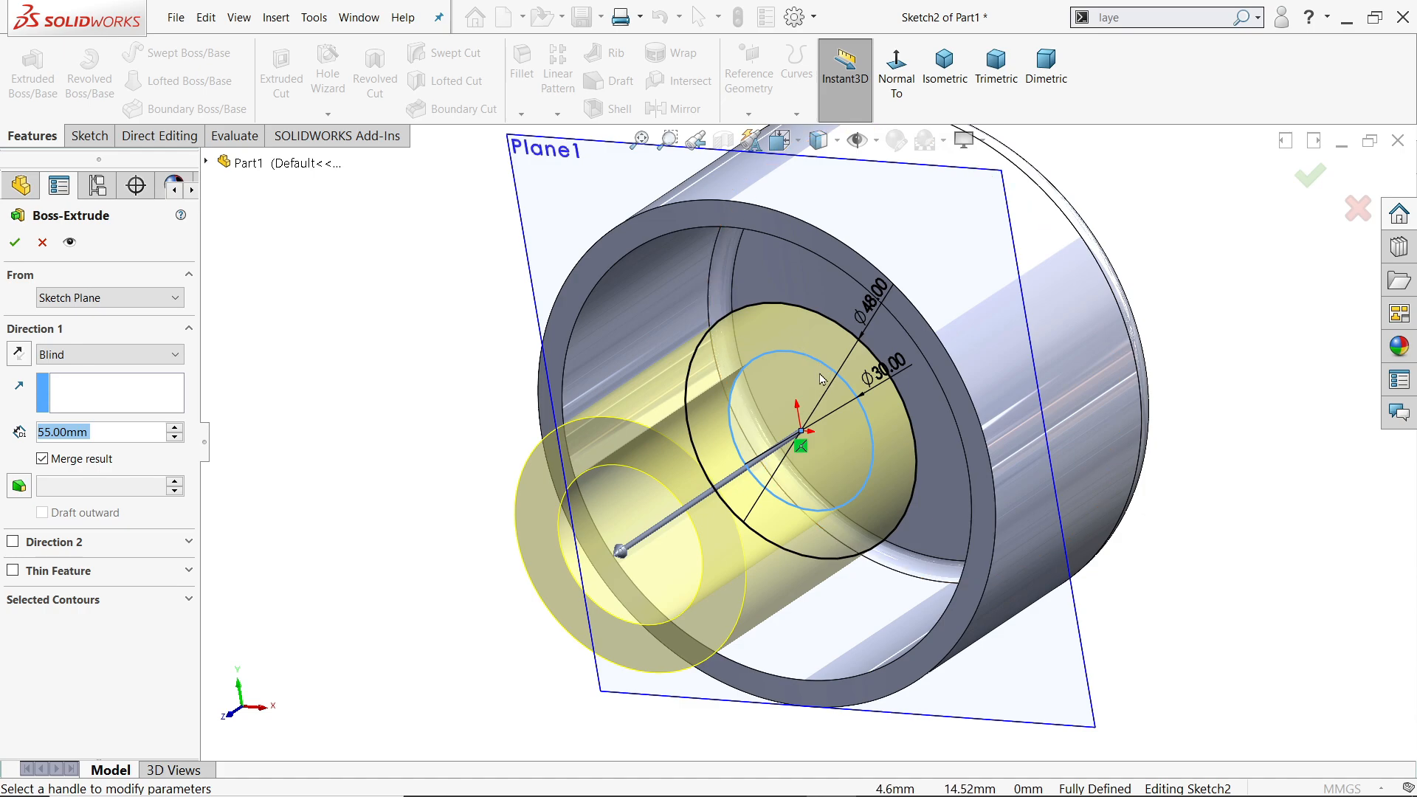
{"action": "left_click", "coordinate": [46, 600]}
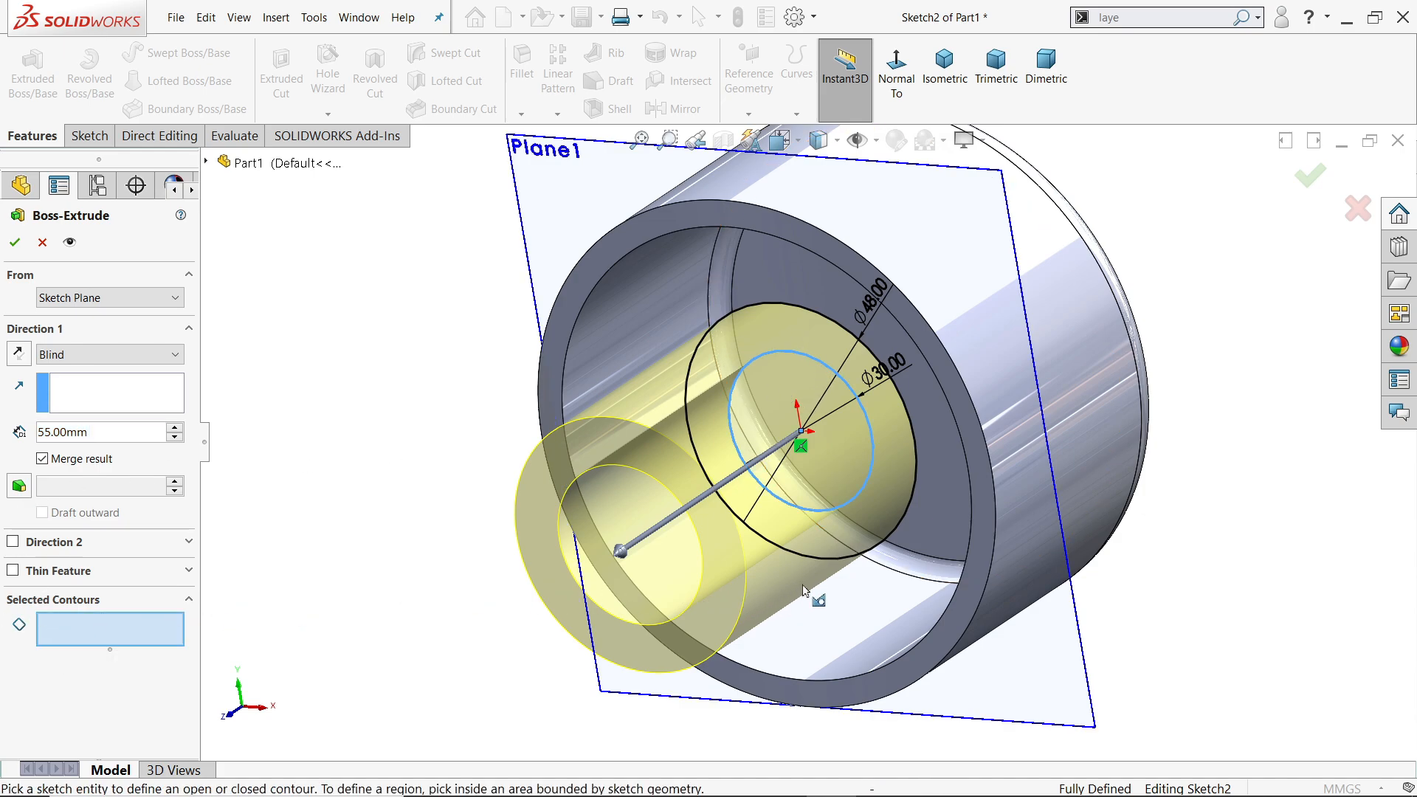
{"action": "left_click", "coordinate": [867, 560]}
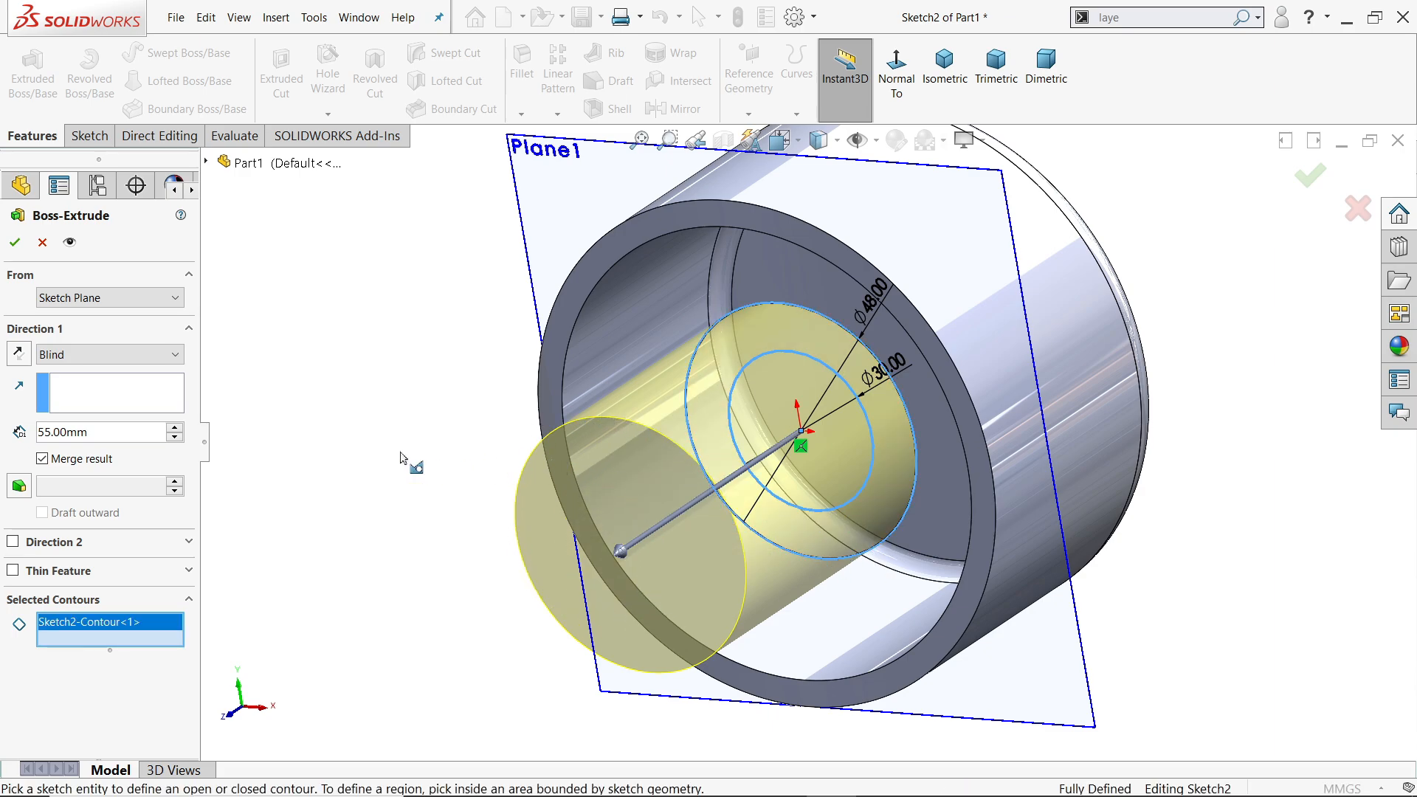
{"action": "left_click", "coordinate": [19, 355]}
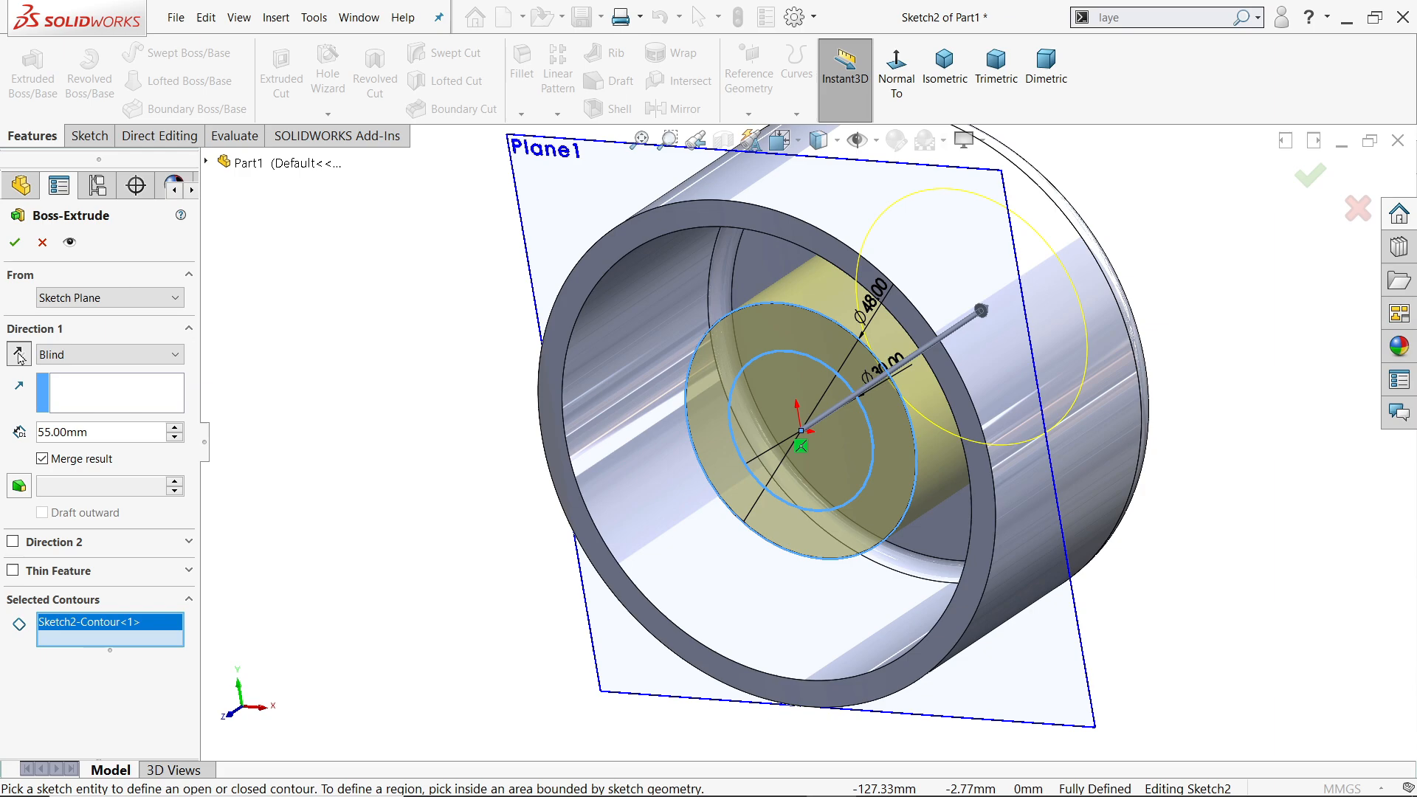
{"action": "left_click", "coordinate": [76, 355]}
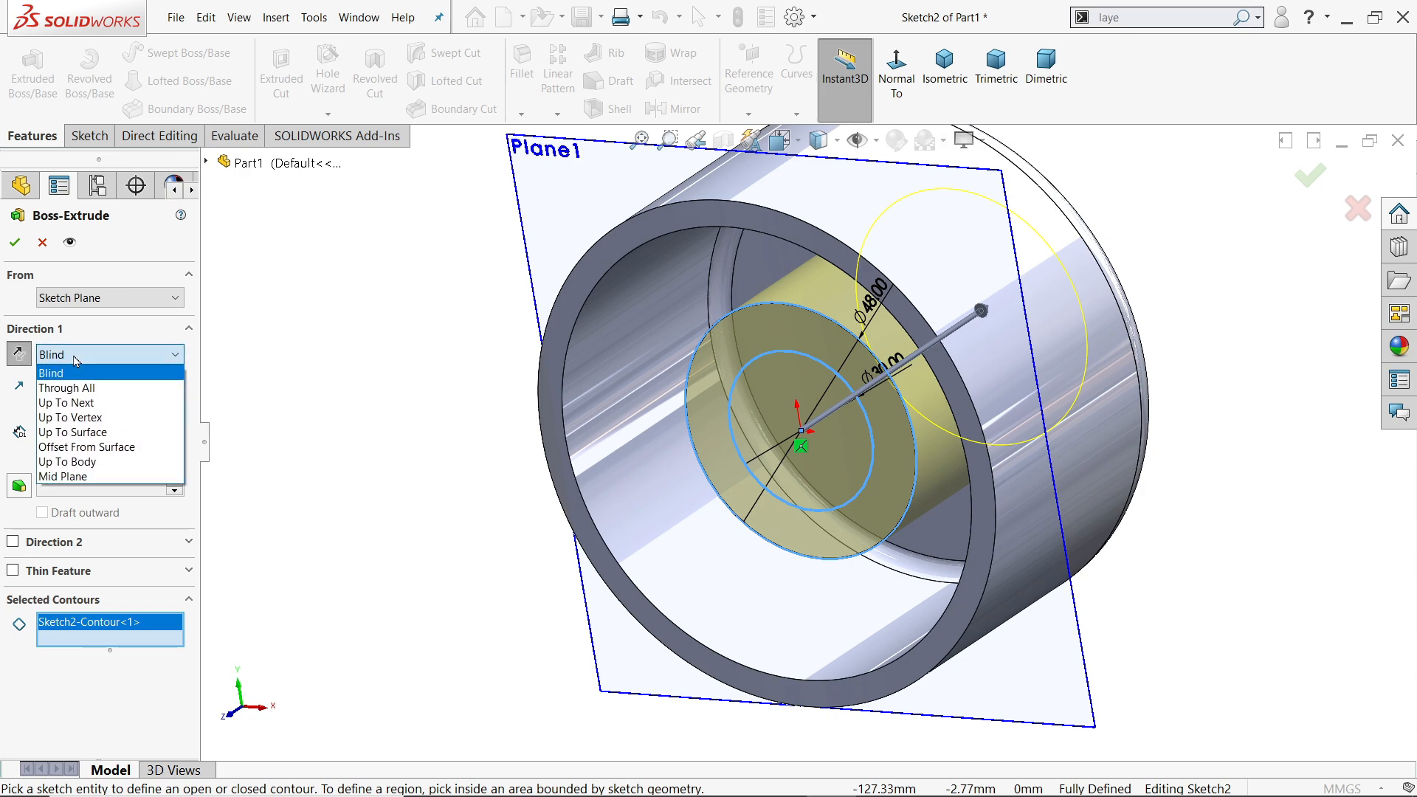
{"action": "left_click", "coordinate": [77, 361]}
{"action": "left_click_drag", "start_coordinate": [95, 436], "coordinate": [19, 431]}
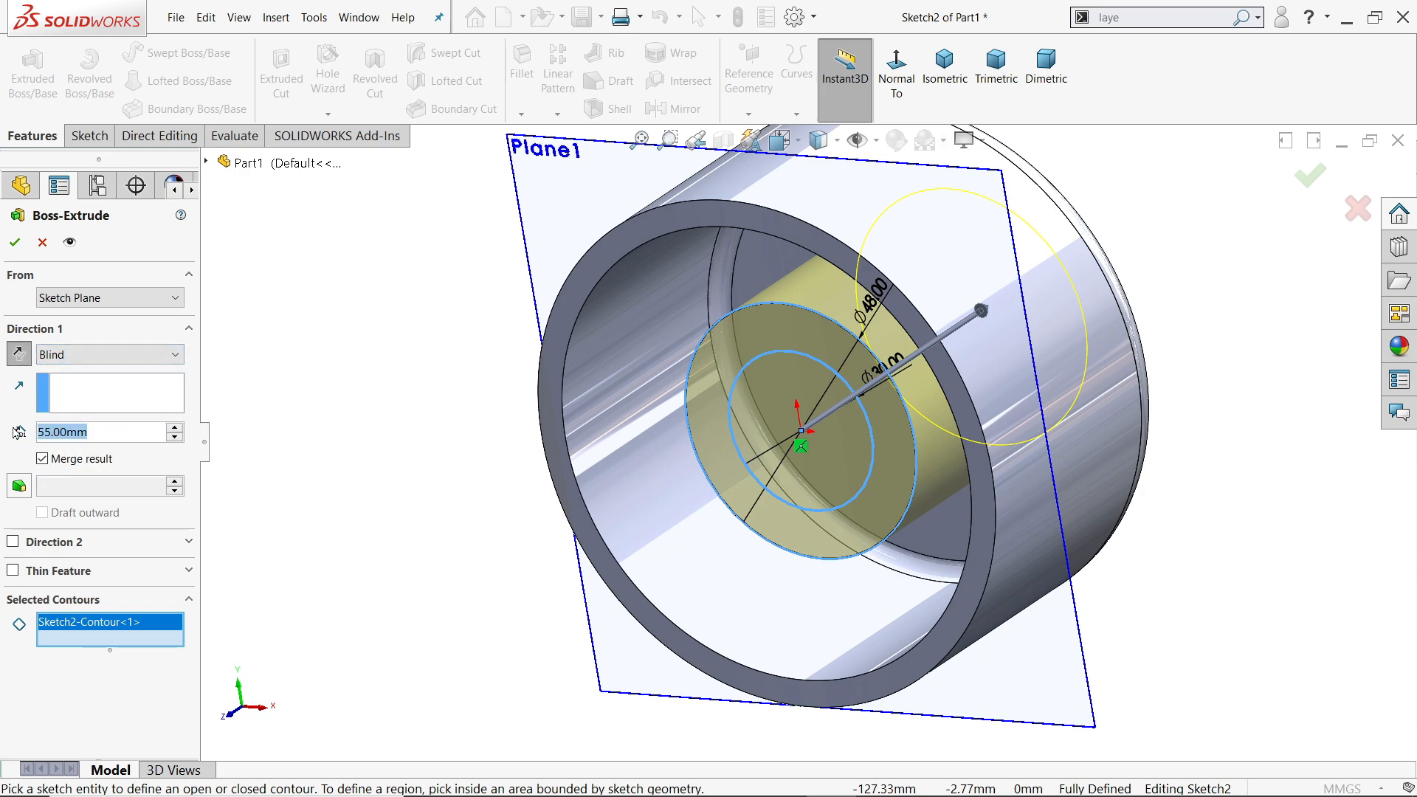
{"action": "type", "text": "88-11"}
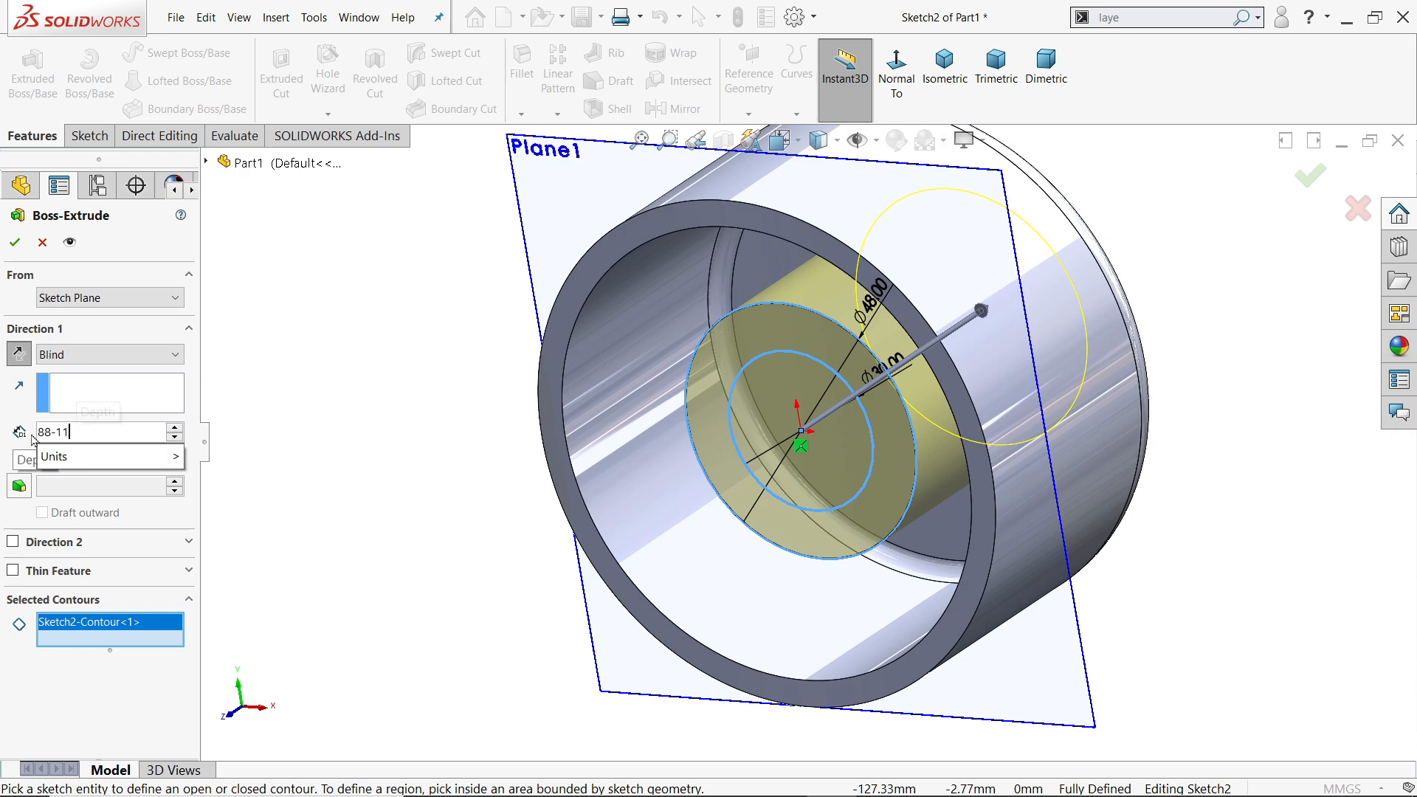
{"action": "key", "text": "Return"}
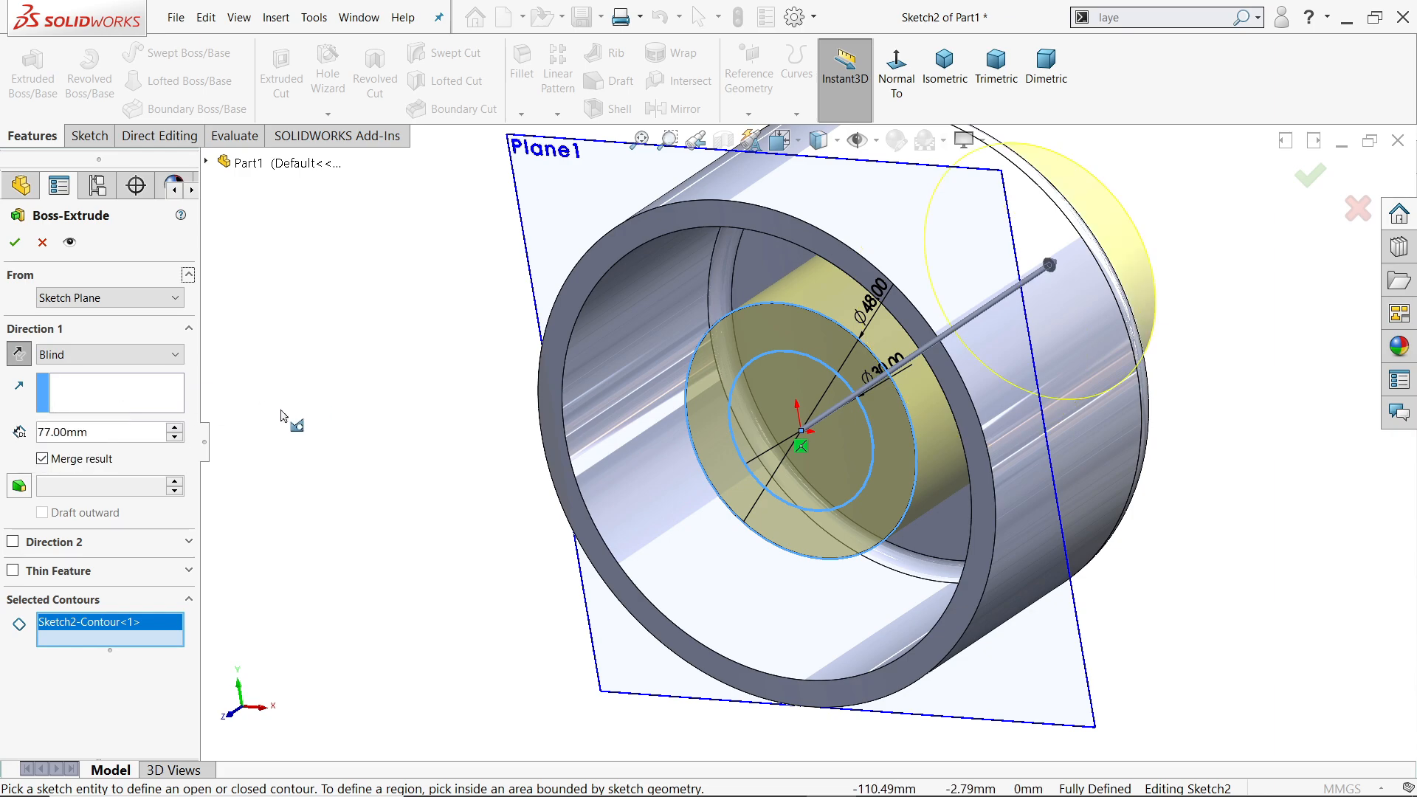
{"action": "left_click", "coordinate": [16, 242]}
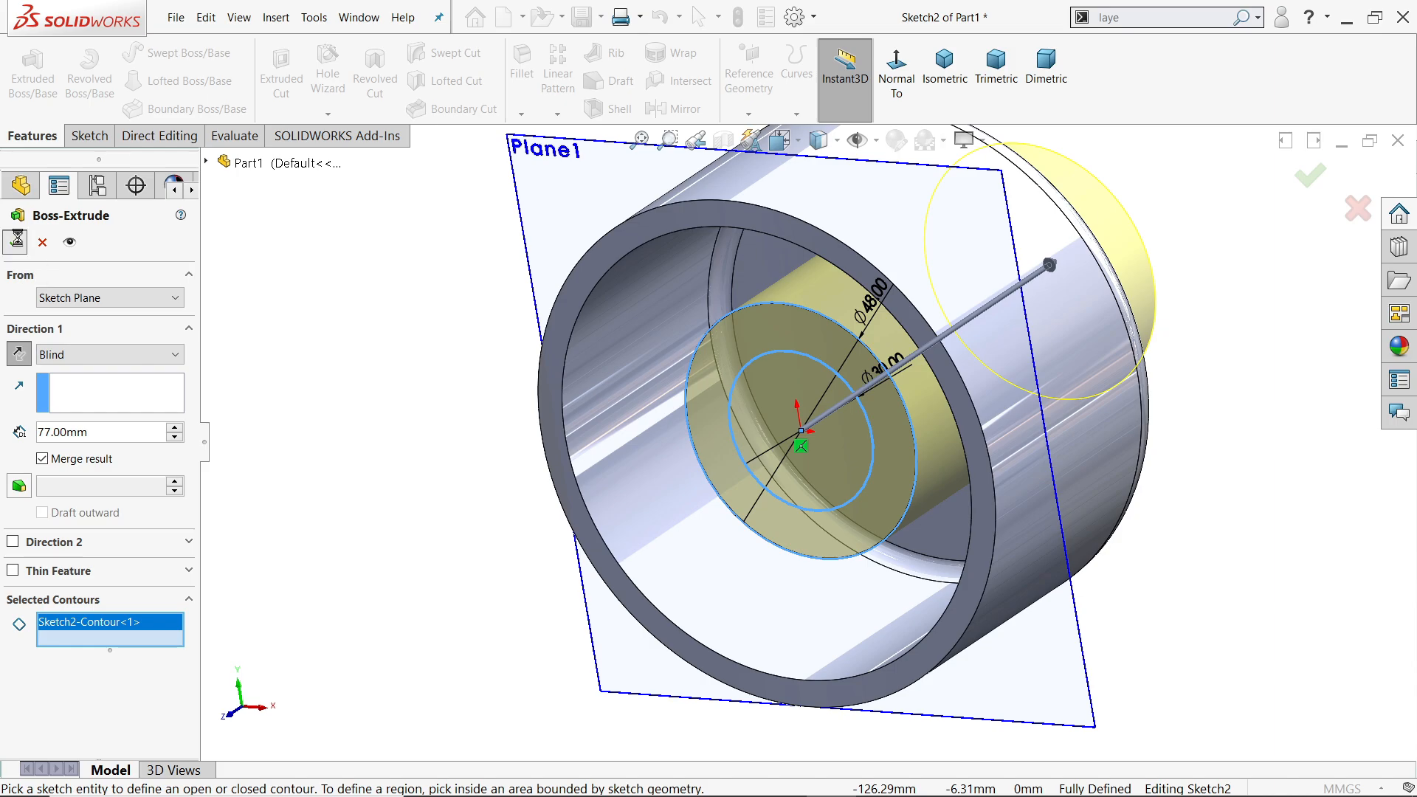
{"action": "mouse_move", "coordinate": [327, 415]}
{"action": "middle_mouse_down"}
{"action": "mouse_move", "coordinate": [270, 398]}
{"action": "mouse_move", "coordinate": [331, 406]}
{"action": "middle_mouse_up"}
Reuse the hub sketch to cut its inner 30 mm circle region Through All, boring out the hub
{"action": "left_click", "coordinate": [9, 526]}
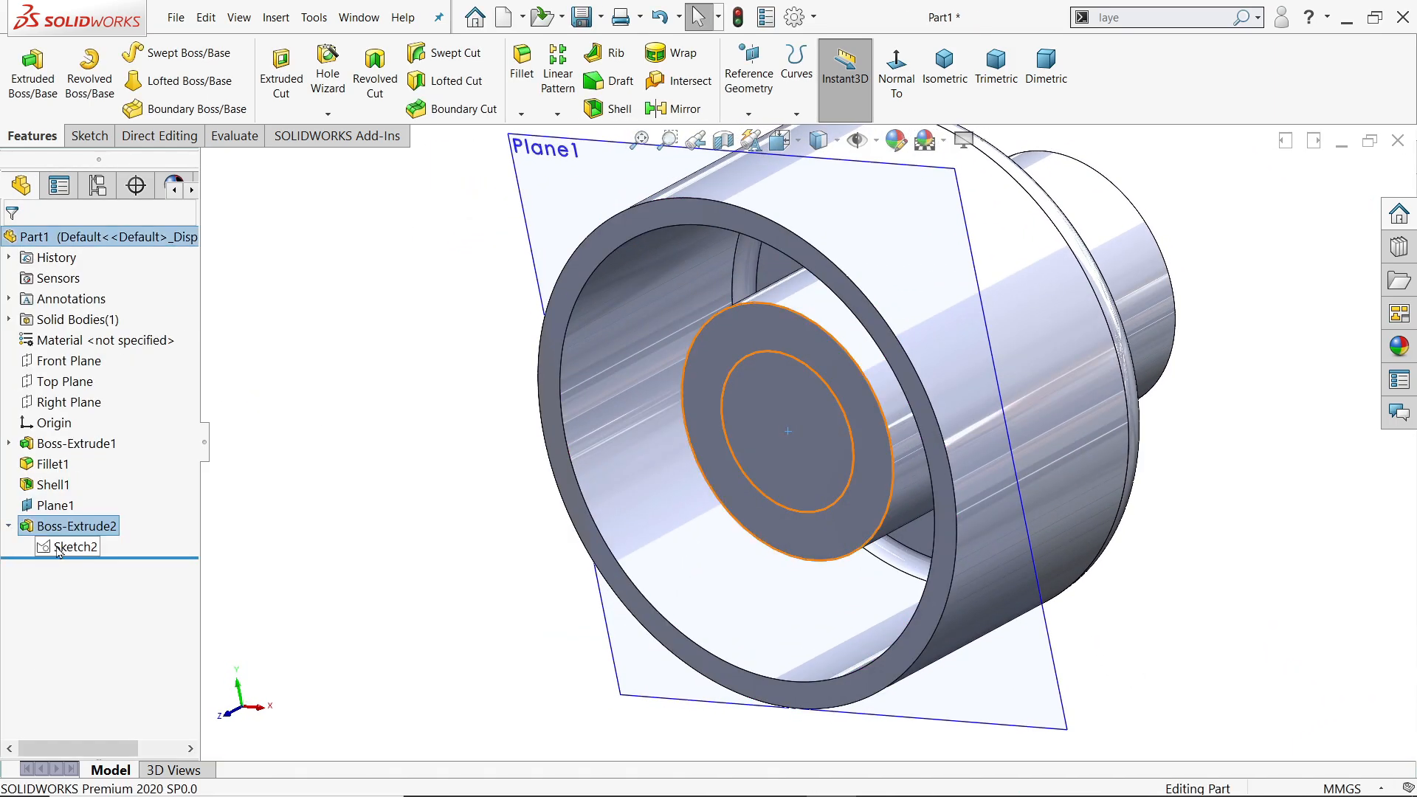
{"action": "left_click", "coordinate": [74, 546]}
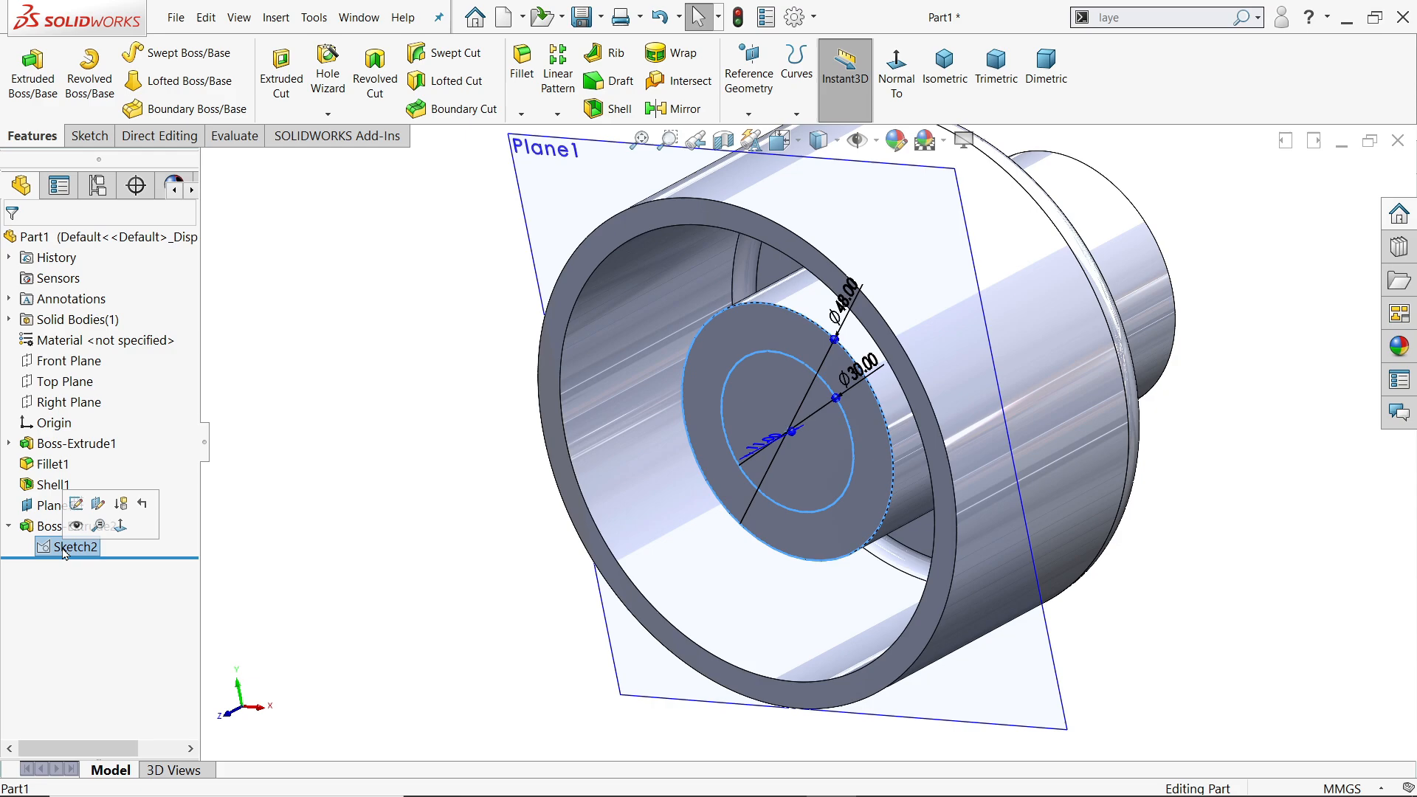
{"action": "left_click", "coordinate": [279, 81]}
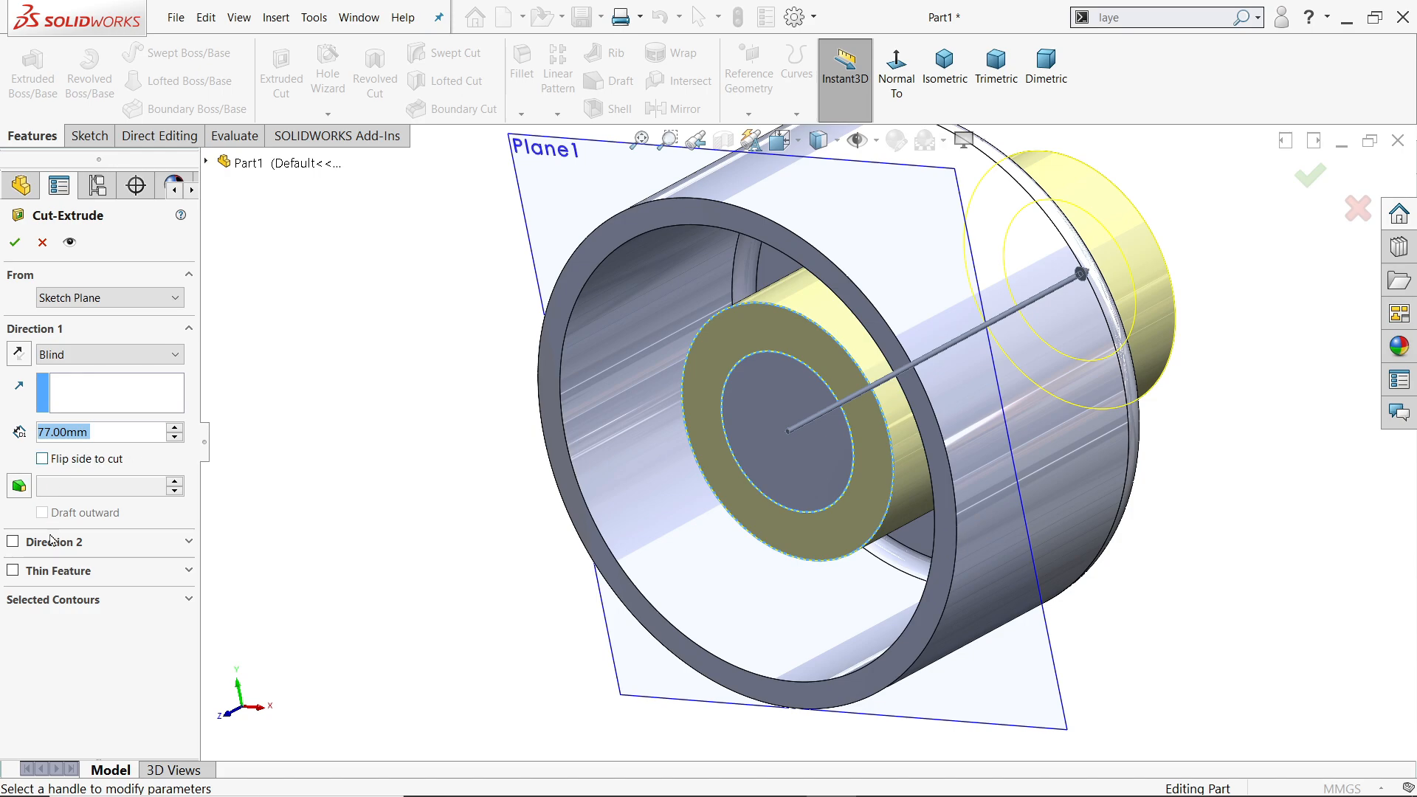
{"action": "left_click", "coordinate": [55, 600]}
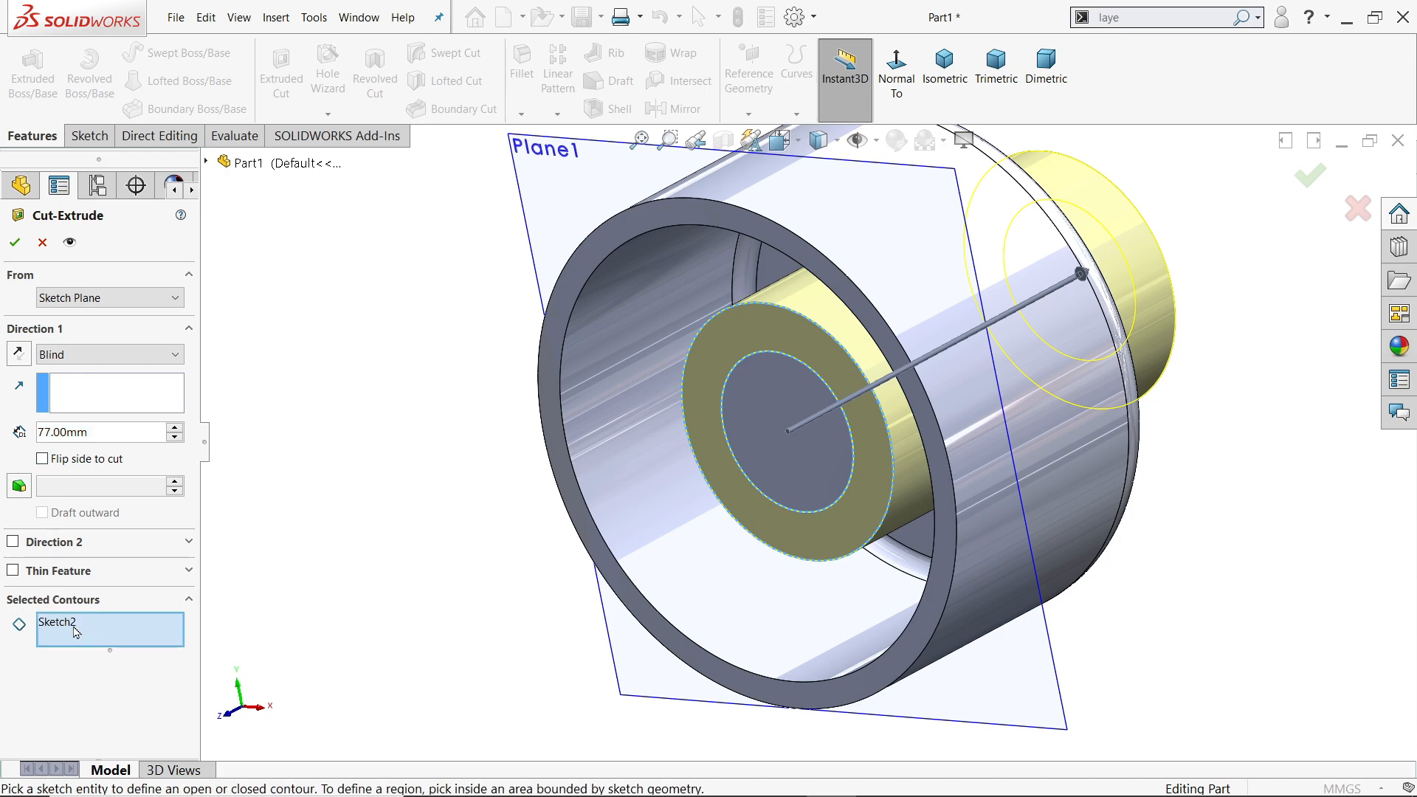
{"action": "left_click", "coordinate": [774, 443]}
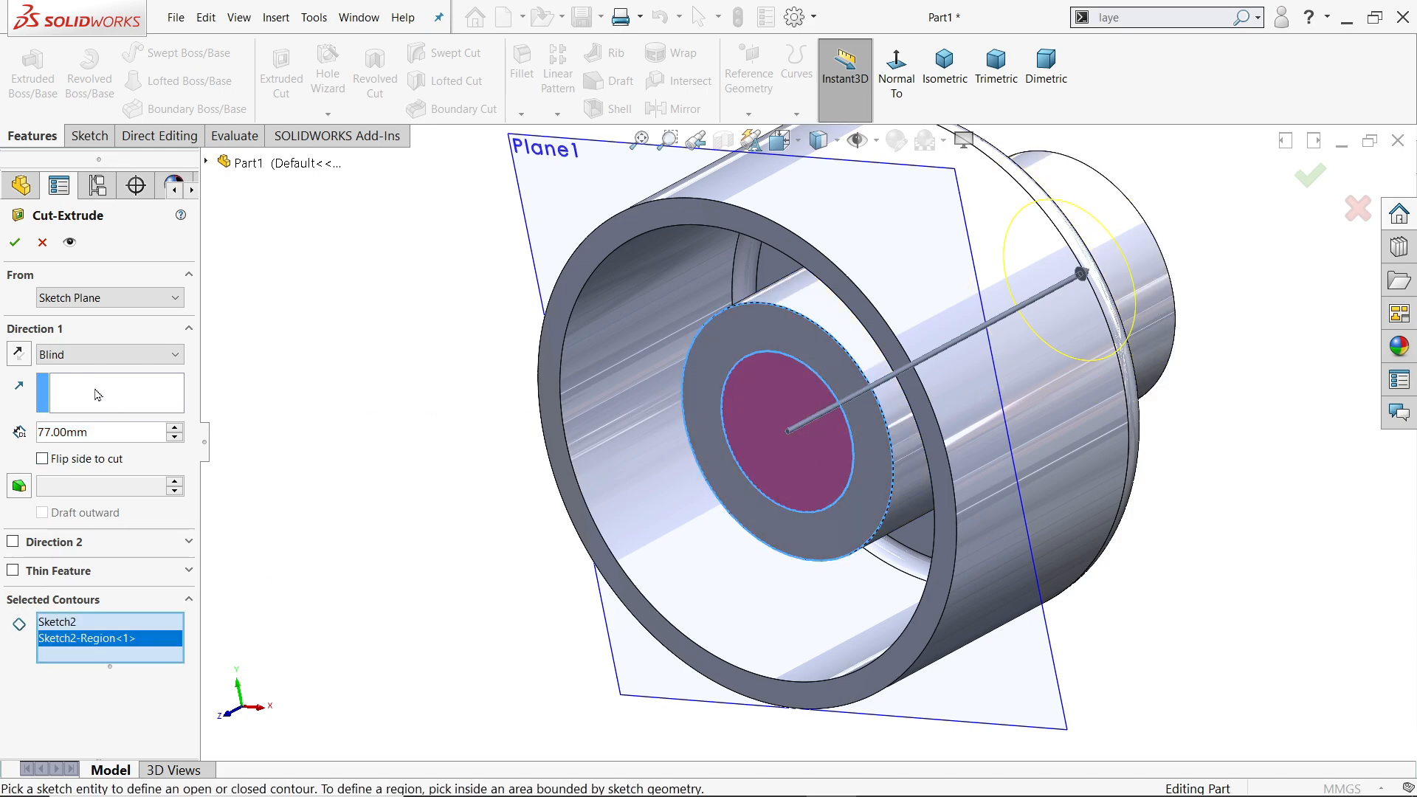
{"action": "left_click", "coordinate": [66, 355]}
{"action": "left_click", "coordinate": [78, 392]}
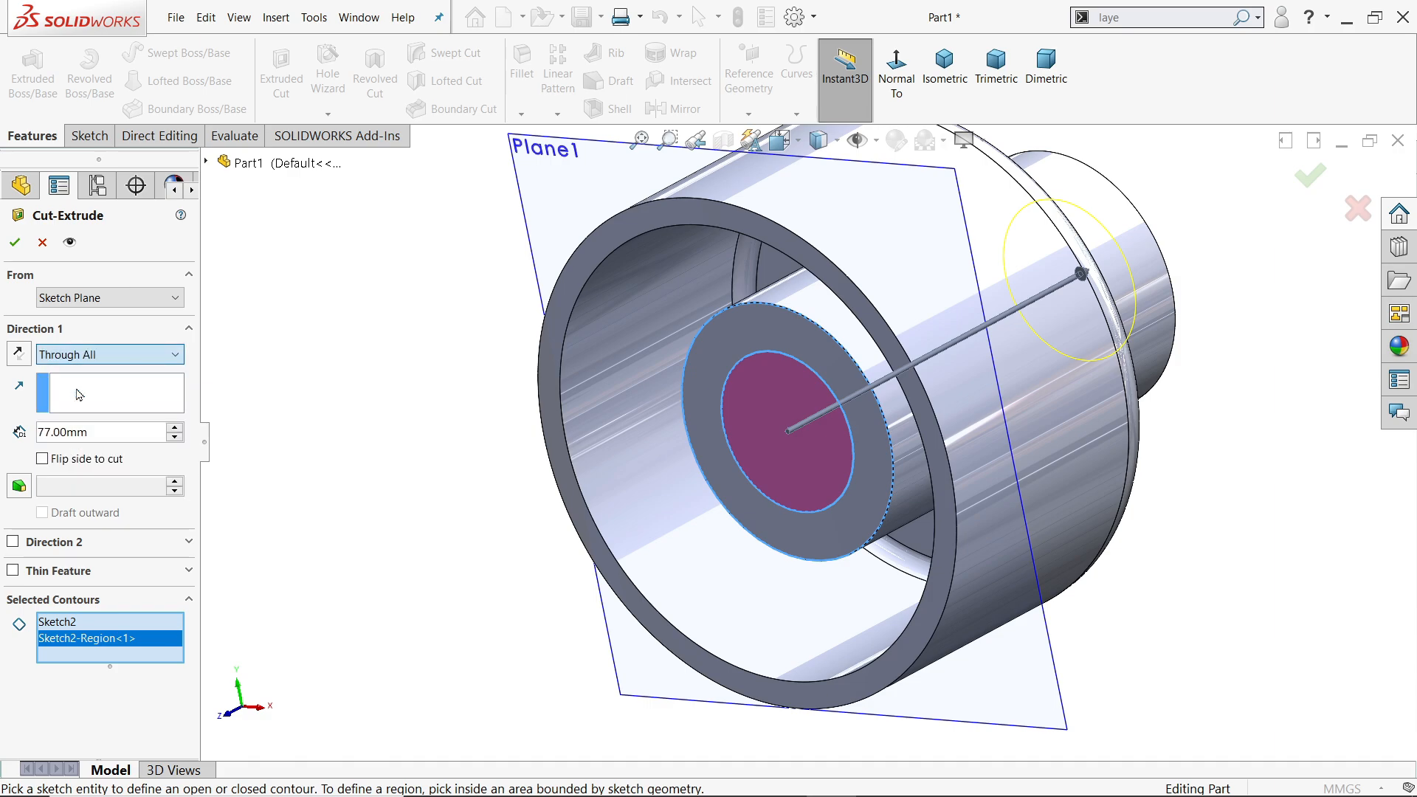
{"action": "left_click", "coordinate": [95, 355]}
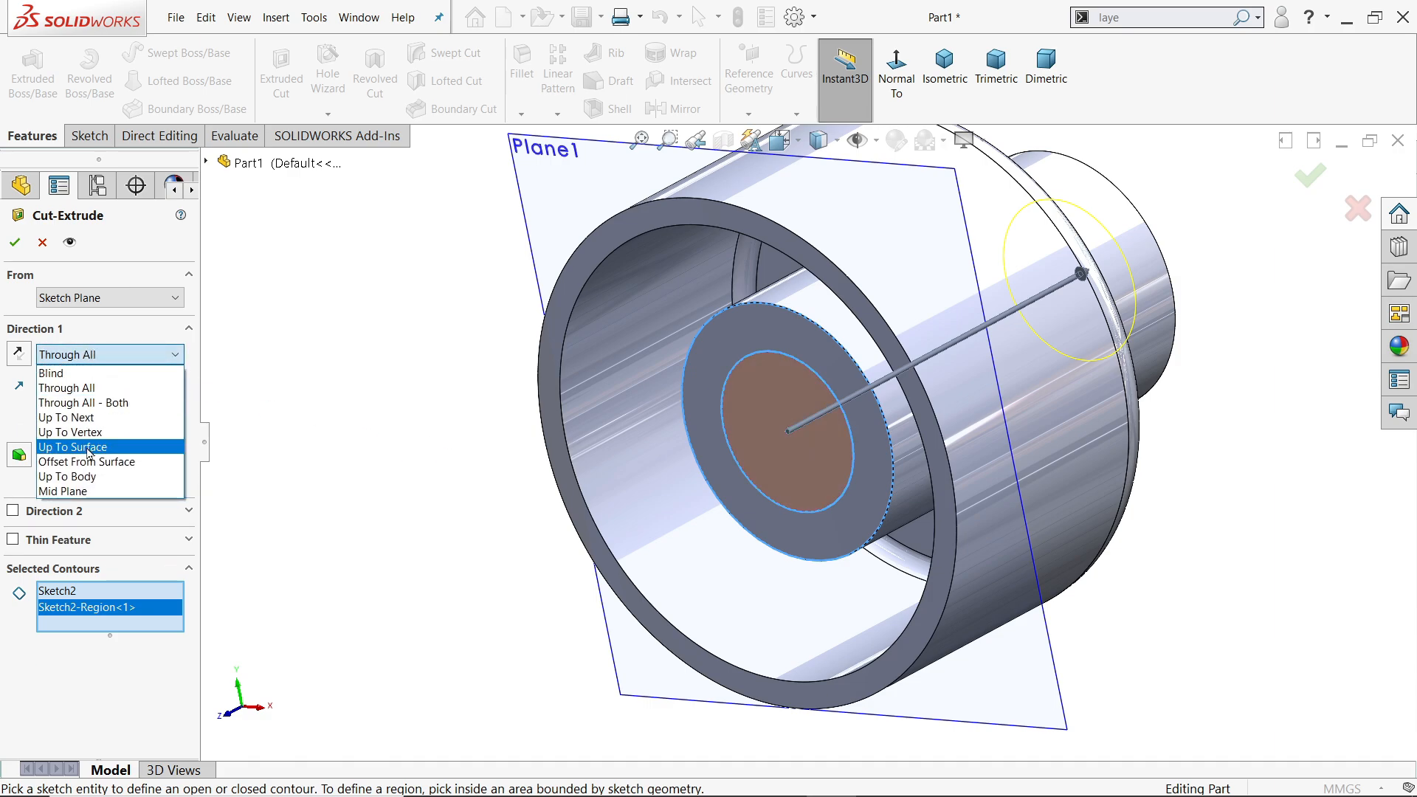
{"action": "left_click", "coordinate": [92, 354]}
{"action": "mouse_move", "coordinate": [344, 448]}
{"action": "middle_mouse_down"}
{"action": "mouse_move", "coordinate": [253, 430]}
{"action": "mouse_move", "coordinate": [347, 443]}
{"action": "middle_mouse_up"}
{"action": "left_click", "coordinate": [15, 243]}
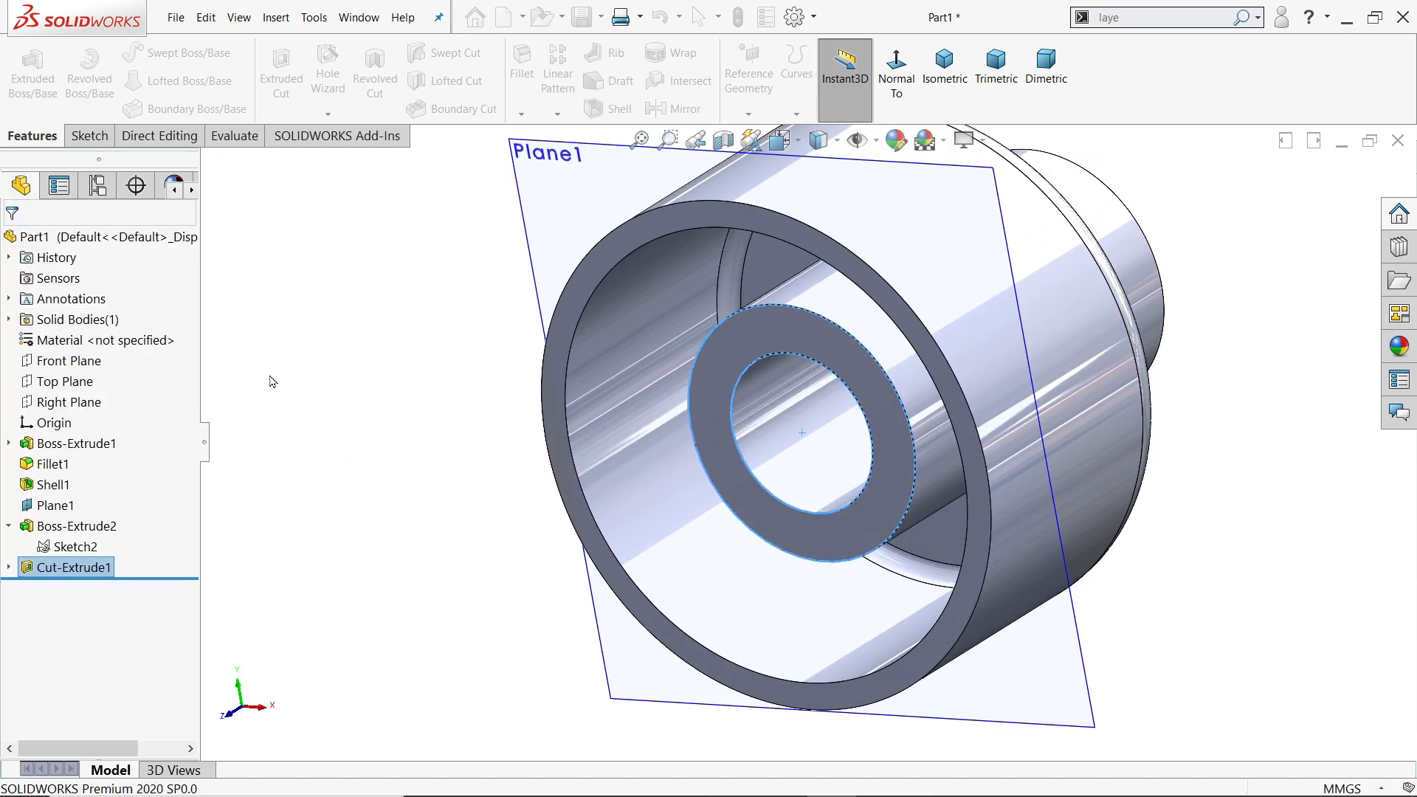
Clear the selection and hide the offset reference plane
{"action": "left_click", "coordinate": [342, 340]}
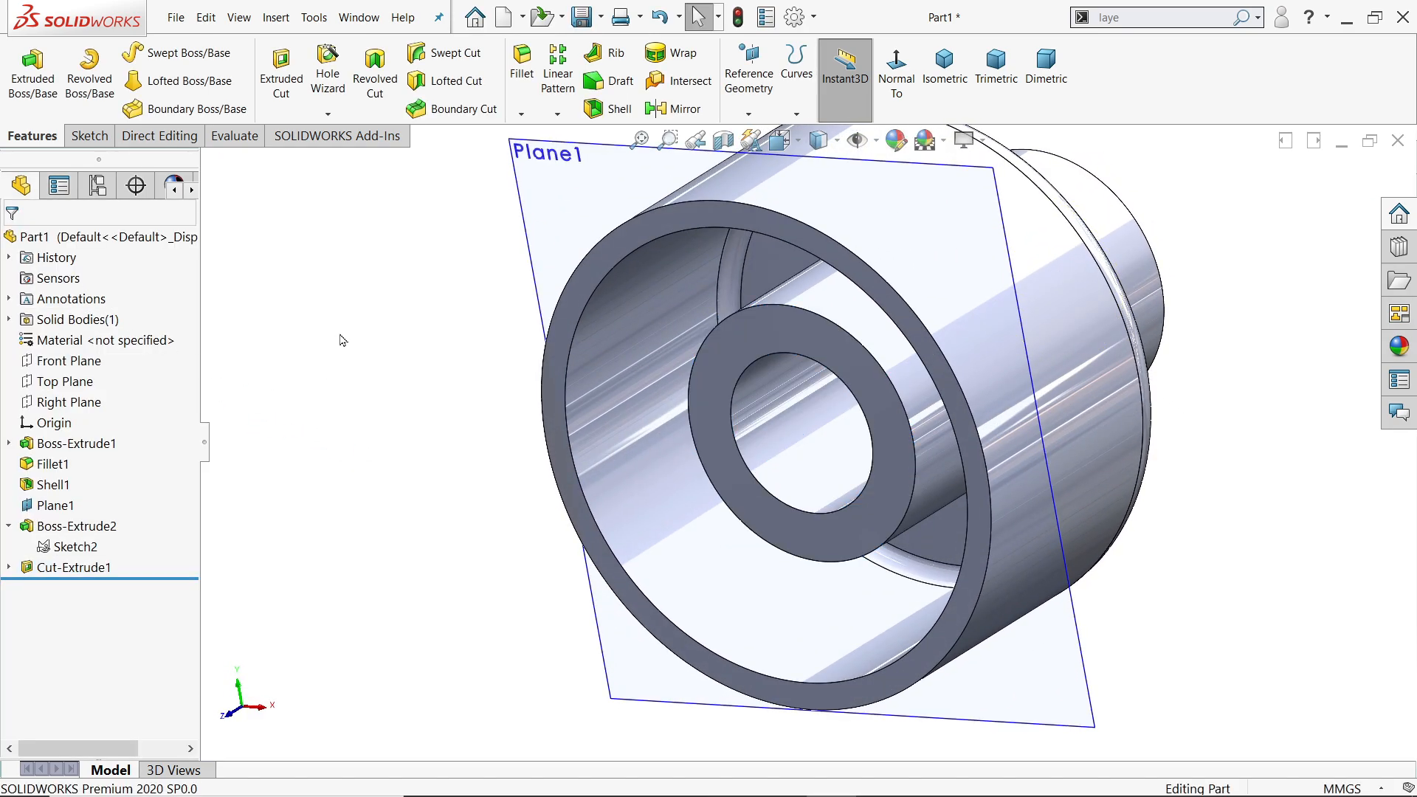
{"action": "left_click", "coordinate": [516, 204]}
{"action": "left_click", "coordinate": [587, 159]}
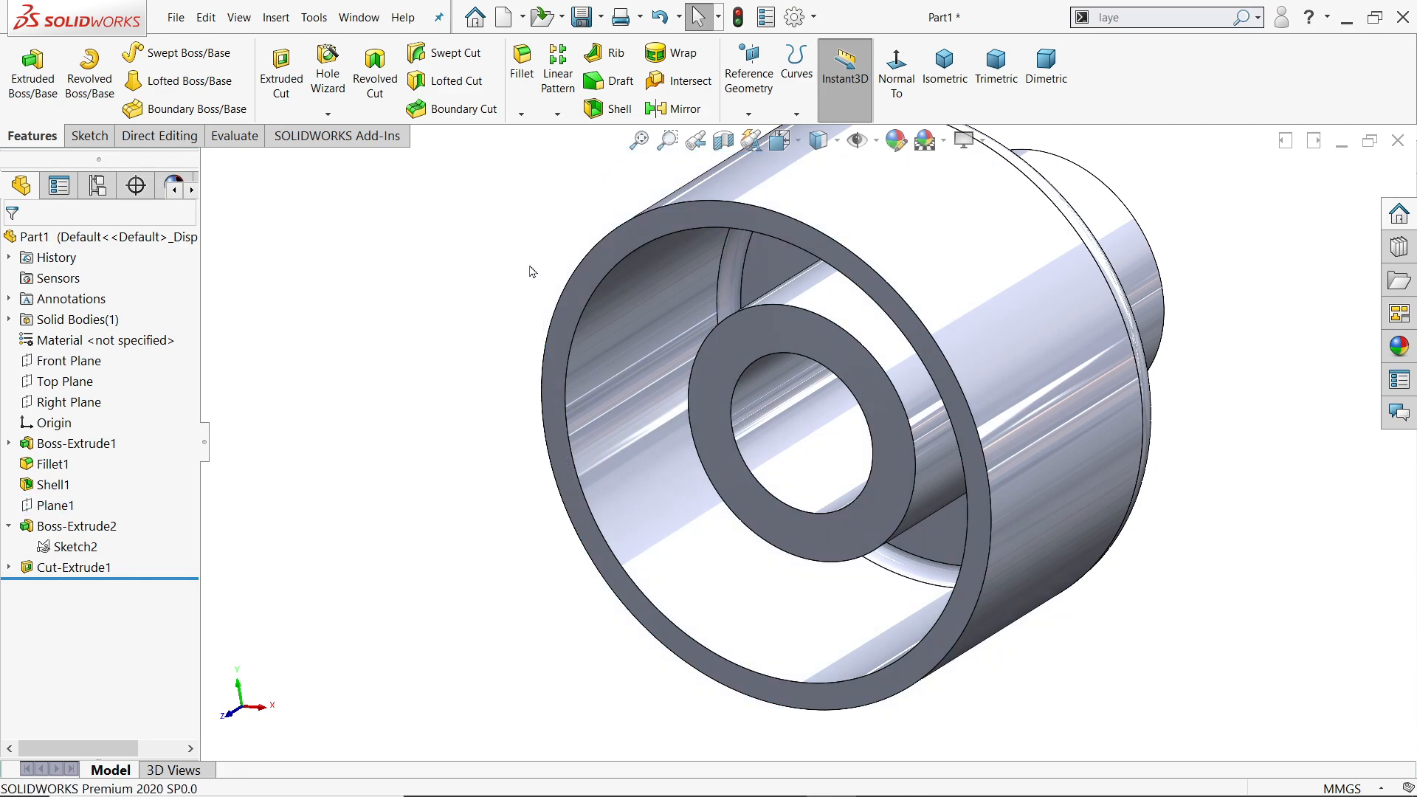
Measure the distance between the body's open rim face and the hub's protruding rear end face
{"action": "left_click", "coordinate": [223, 138]}
{"action": "left_click", "coordinate": [148, 87]}
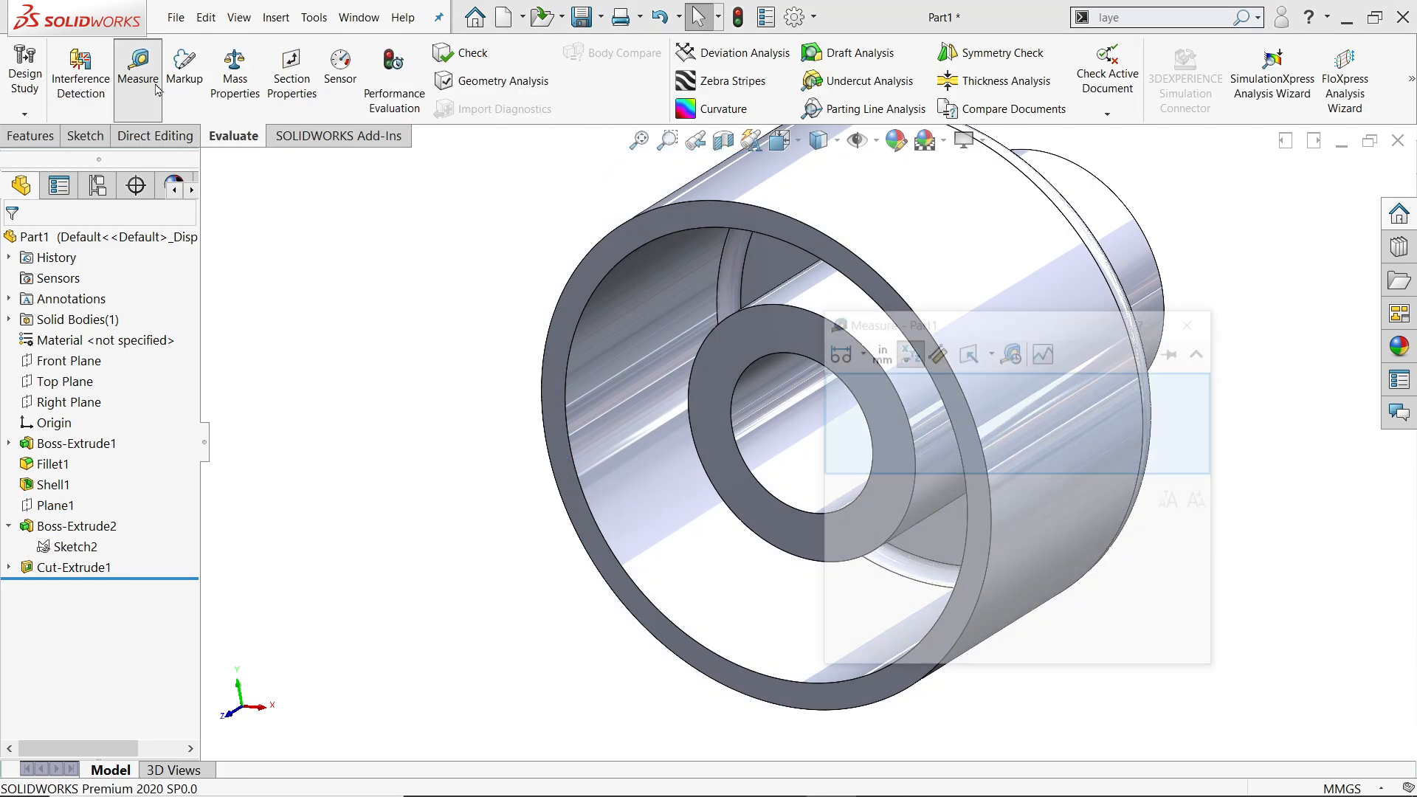
{"action": "scroll", "coordinate": [459, 324], "scroll_direction": "up", "scroll_amount": 4}
{"action": "scroll", "coordinate": [791, 366], "scroll_direction": "down", "scroll_amount": 2}
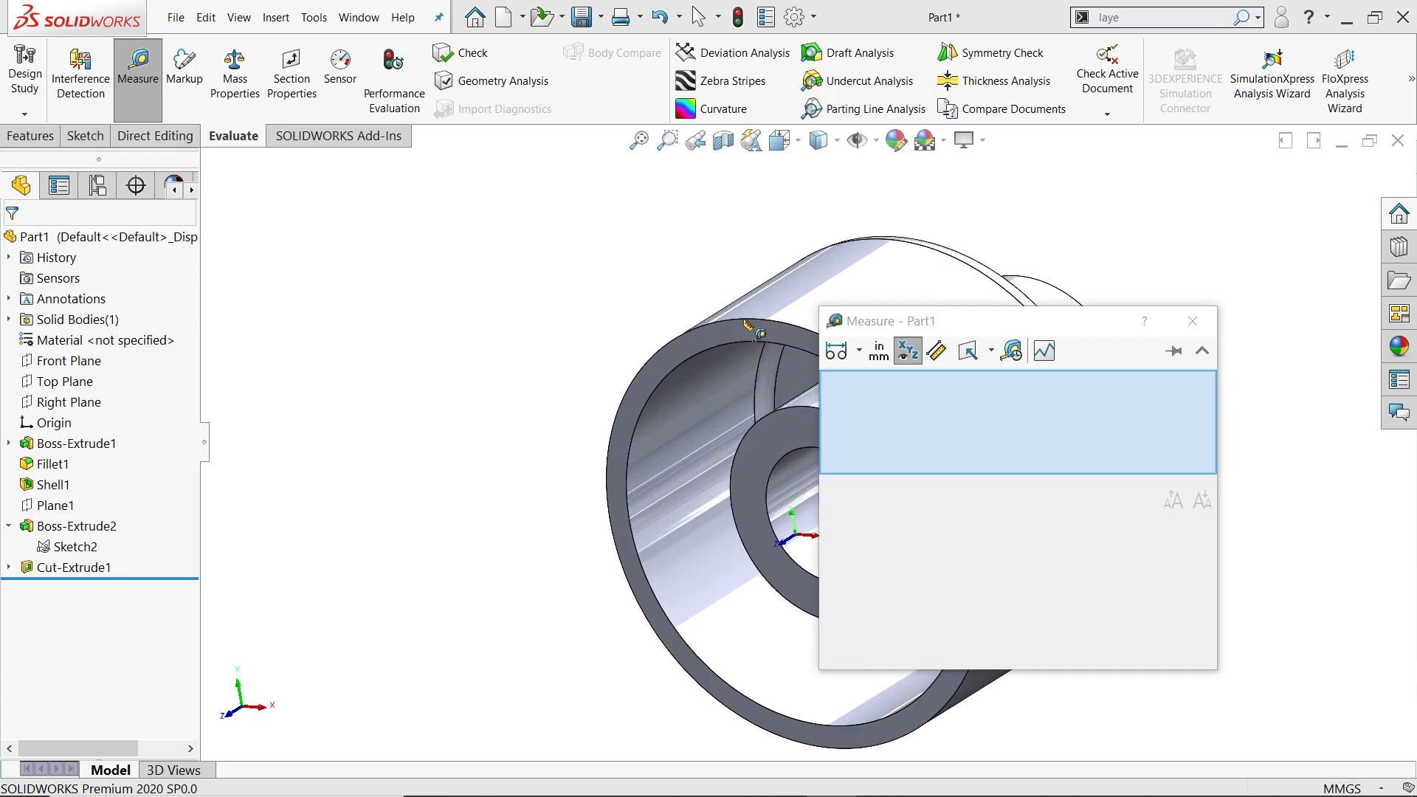
{"action": "left_click", "coordinate": [758, 345]}
{"action": "scroll", "coordinate": [898, 246], "scroll_direction": "up", "scroll_amount": 1}
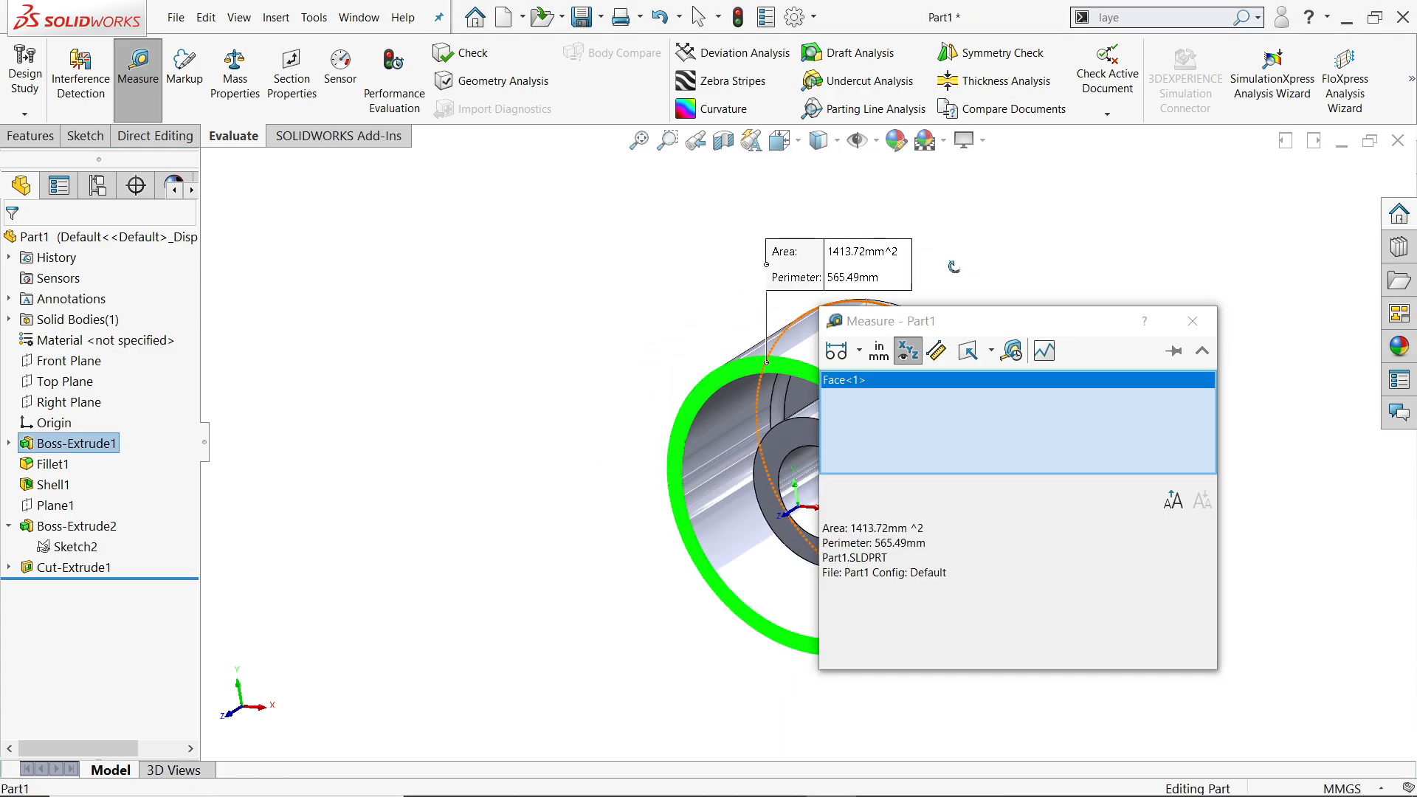
{"action": "middle_click_drag", "start_coordinate": [952, 269], "coordinate": [826, 288]}
{"action": "left_click_drag", "start_coordinate": [948, 324], "coordinate": [421, 171]}
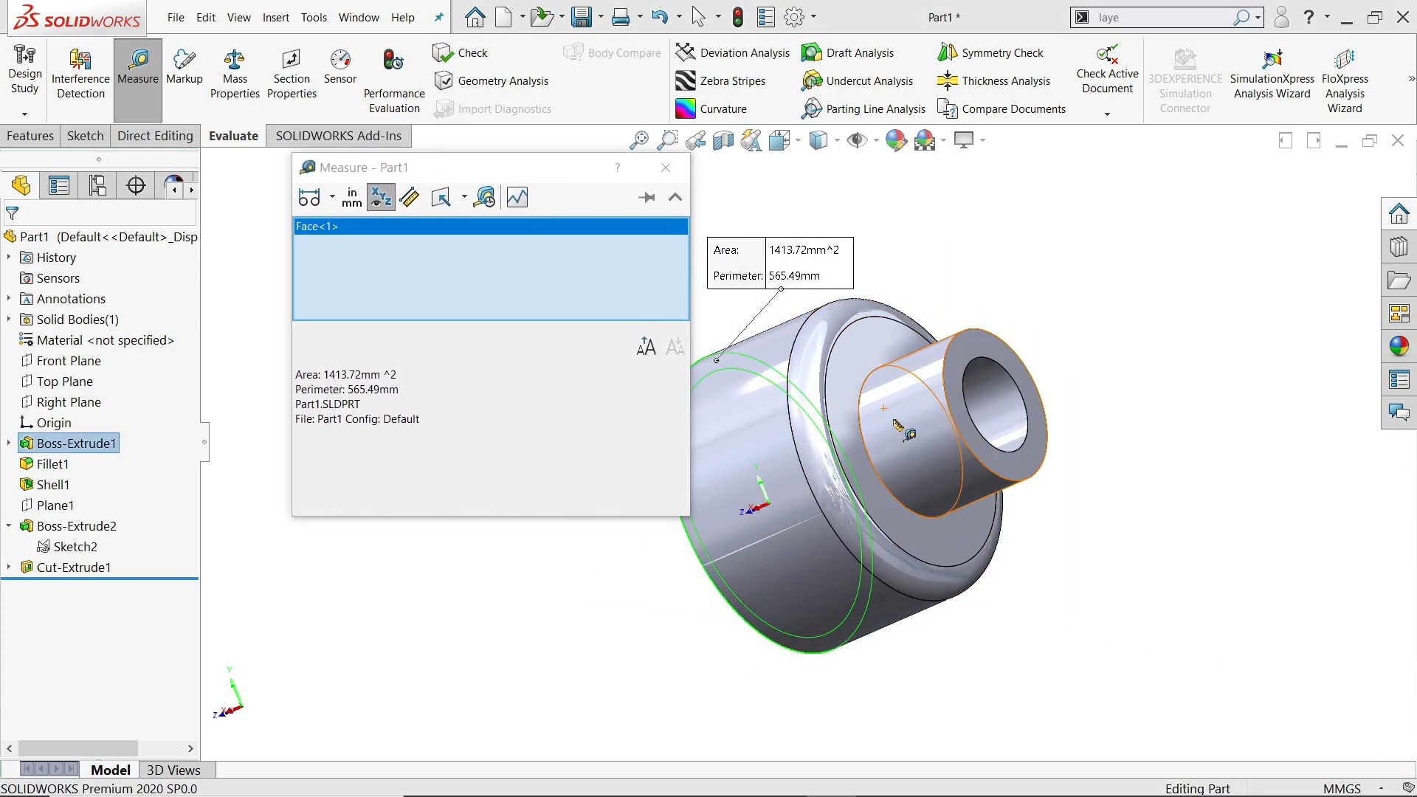
{"action": "left_click", "coordinate": [1025, 462]}
{"action": "scroll", "coordinate": [1027, 465], "scroll_direction": "up", "scroll_amount": 2}
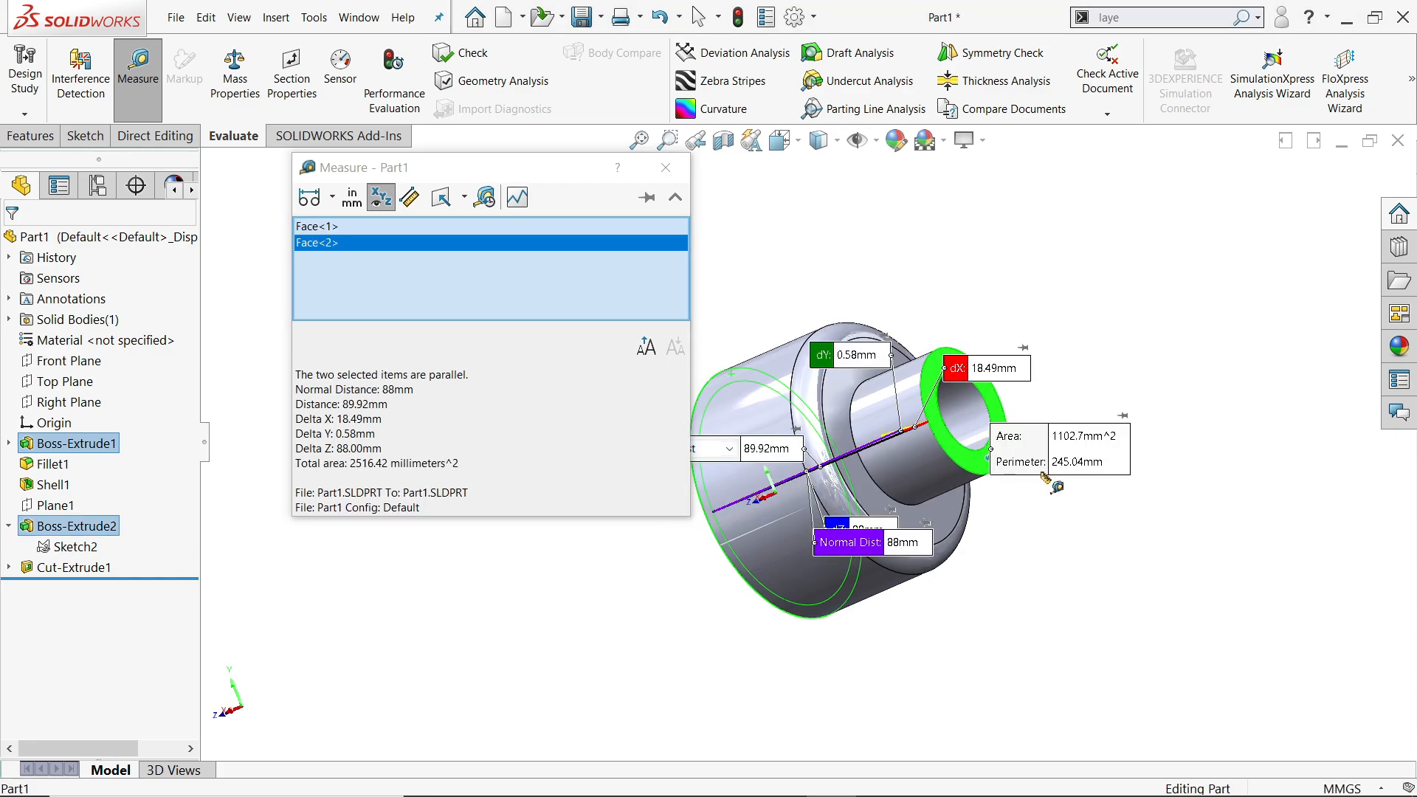
{"action": "middle_click_drag", "start_coordinate": [882, 488], "coordinate": [947, 613]}
{"action": "scroll", "coordinate": [916, 537], "scroll_direction": "down", "scroll_amount": 4}
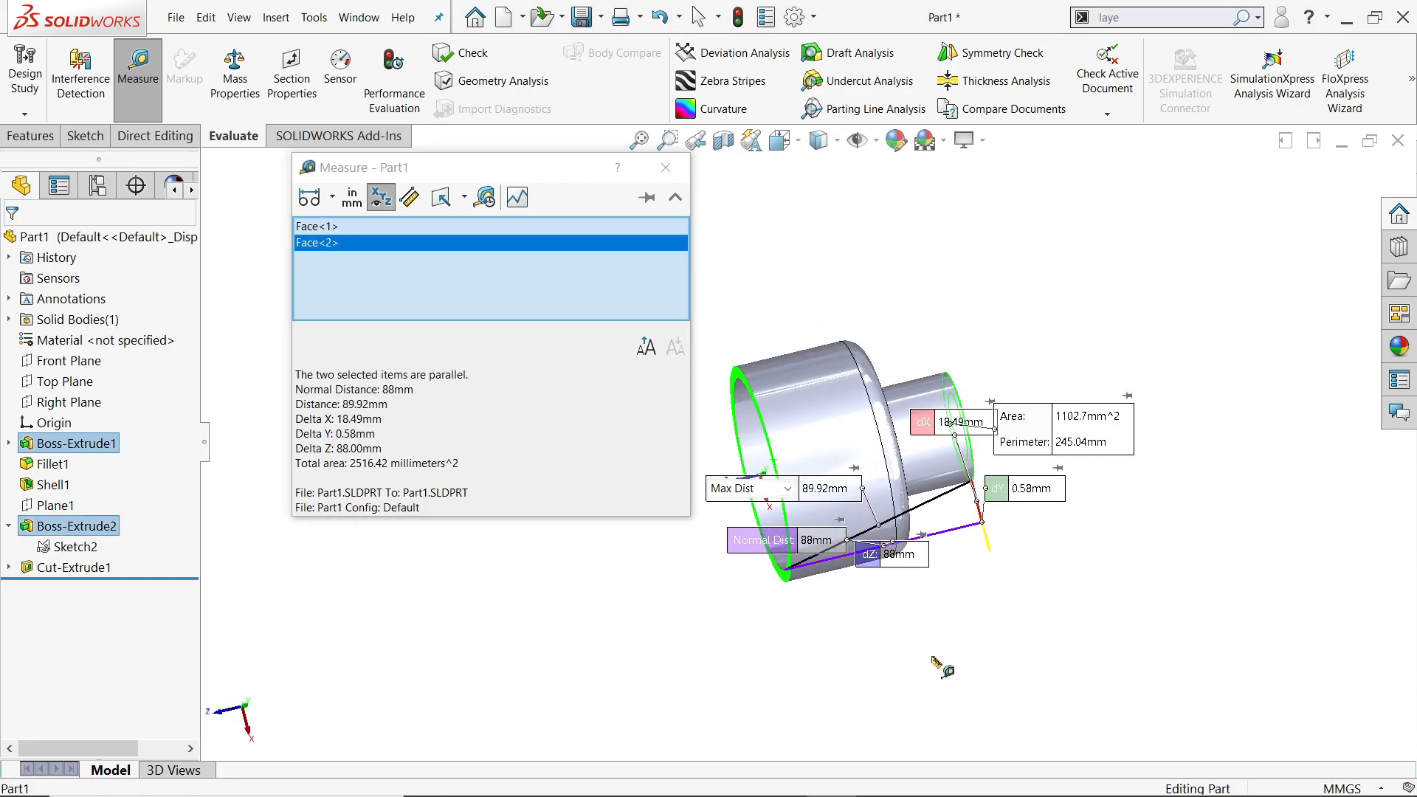
{"action": "left_click_drag", "start_coordinate": [889, 490], "coordinate": [976, 547]}
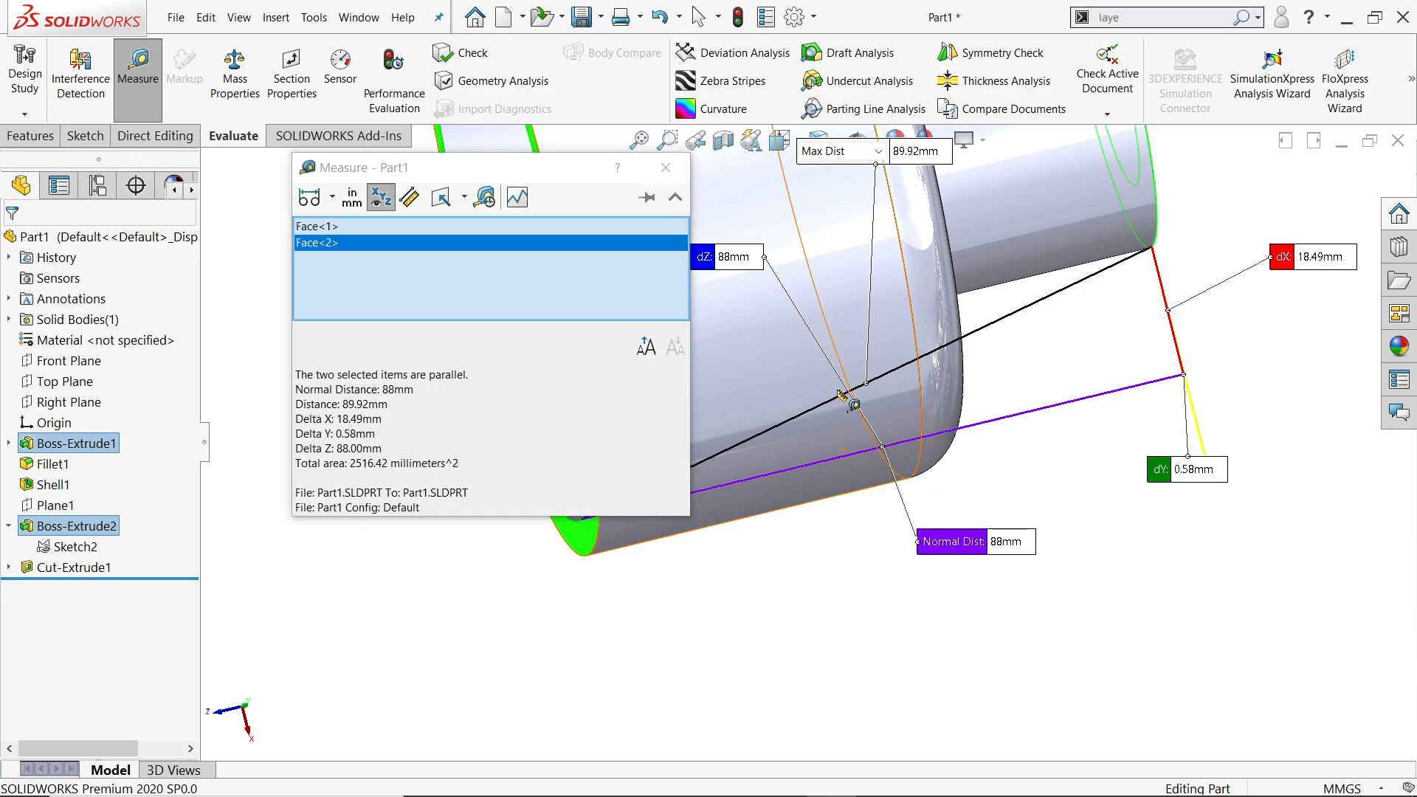
{"action": "scroll", "coordinate": [847, 399], "scroll_direction": "up", "scroll_amount": 5}
{"action": "left_click", "coordinate": [669, 164]}
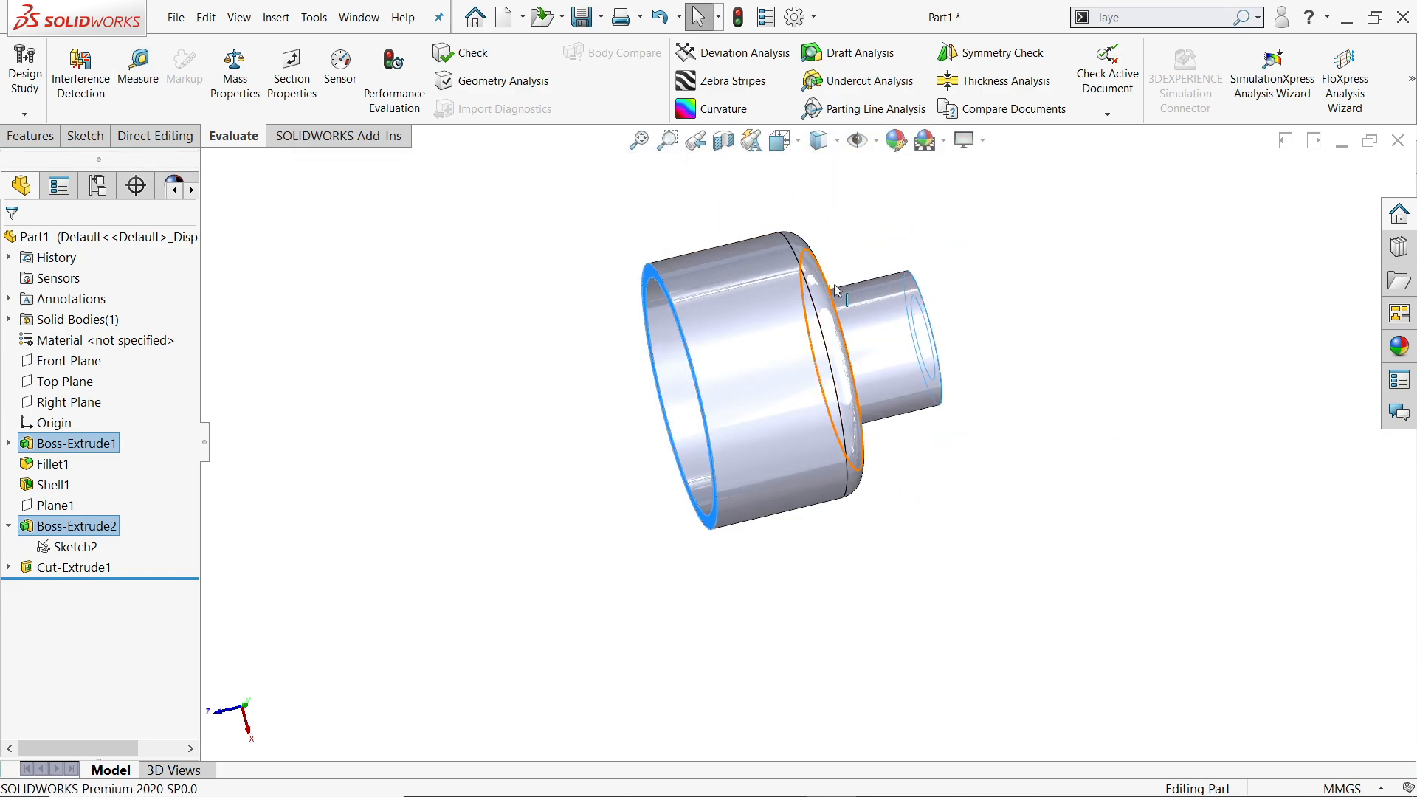
Switch to the exercise 159 drawing in Photos and examine the screw lug and rib dimensions in the section and front views
{"action": "scroll", "coordinate": [838, 294], "scroll_direction": "down", "scroll_amount": 2}
{"action": "left_click", "coordinate": [1096, 350]}
{"action": "middle_click_drag", "start_coordinate": [1052, 397], "coordinate": [1268, 418]}
{"action": "key", "text": "alt+Tab"}
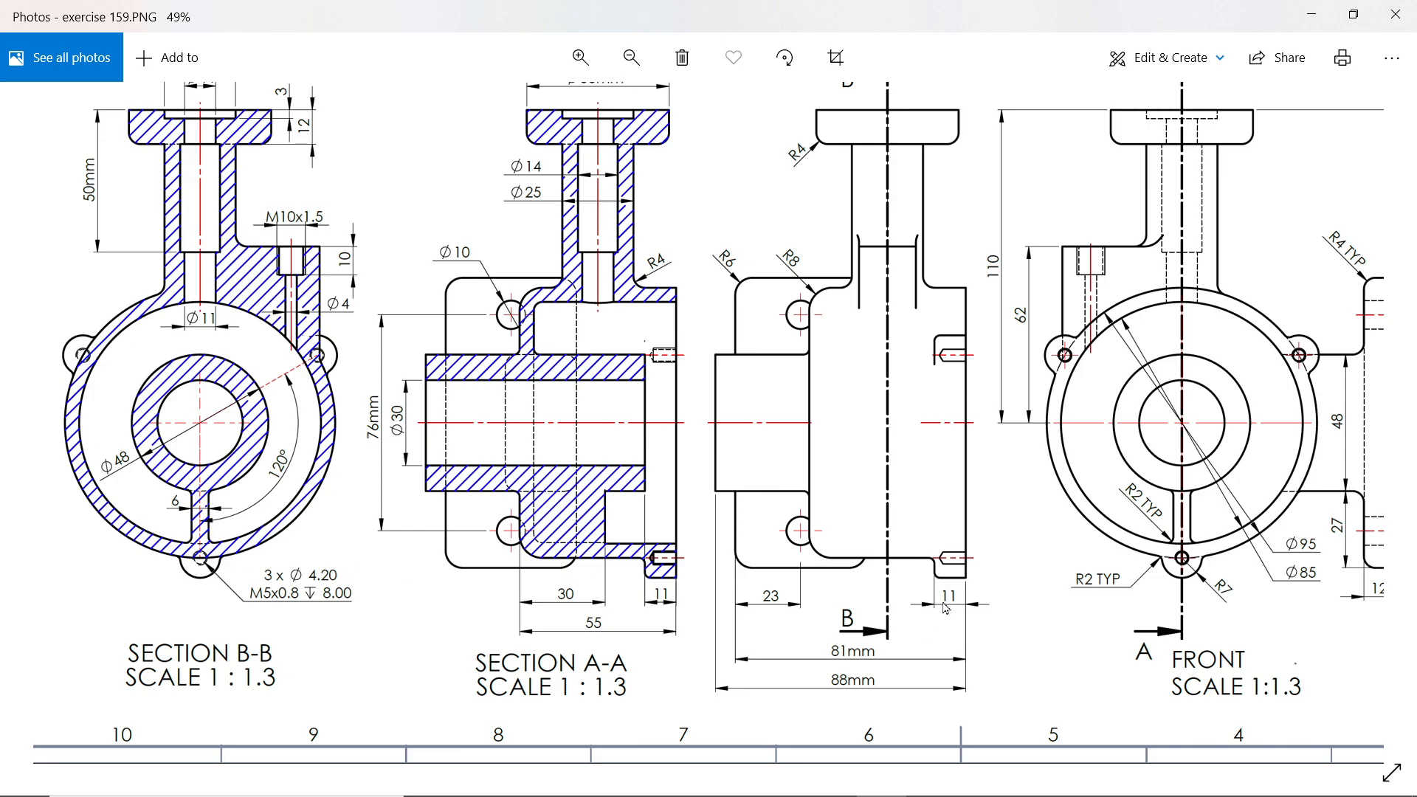
{"action": "scroll", "coordinate": [990, 608], "scroll_direction": "up", "scroll_amount": 5, "text": "ctrl"}
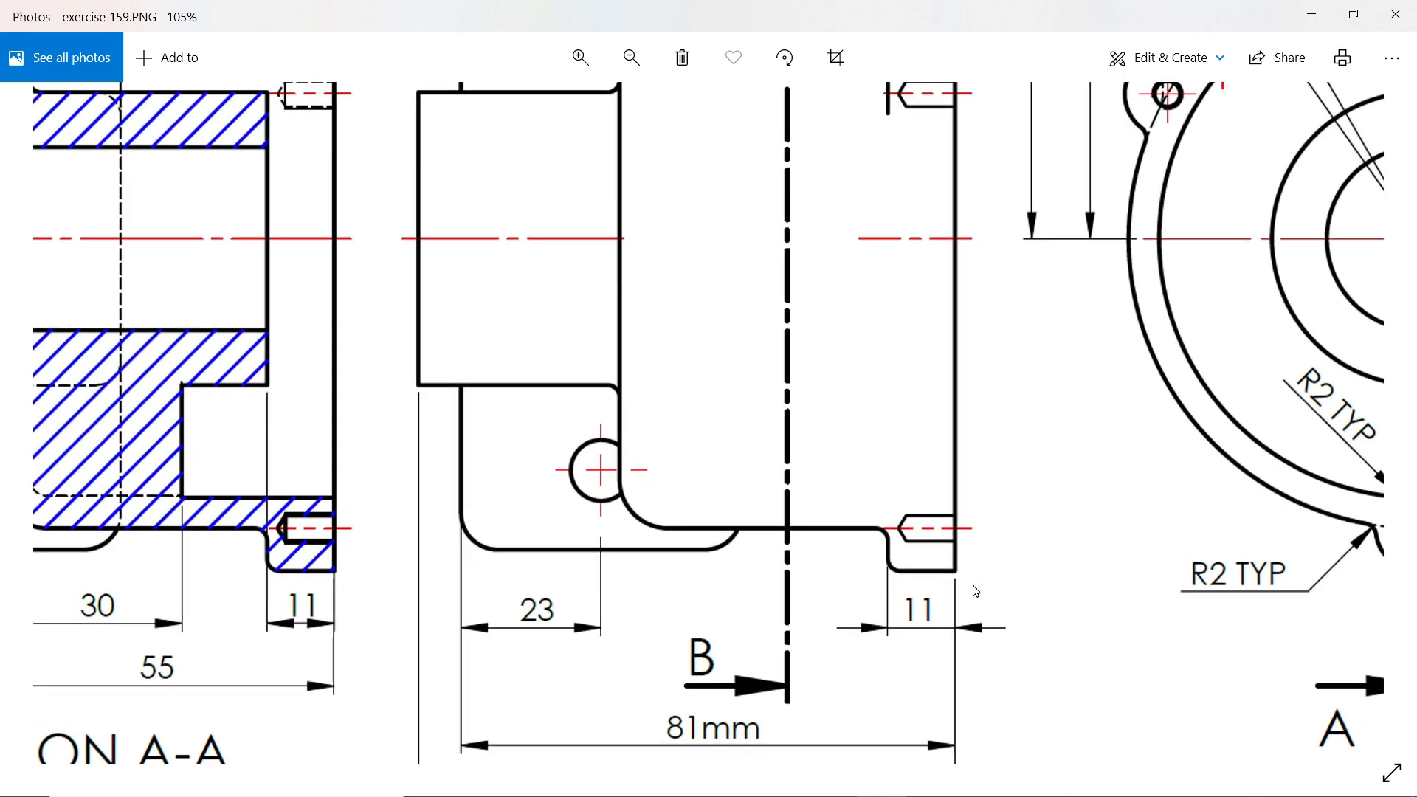
{"action": "scroll", "coordinate": [985, 591], "scroll_direction": "down", "scroll_amount": 3, "text": "ctrl"}
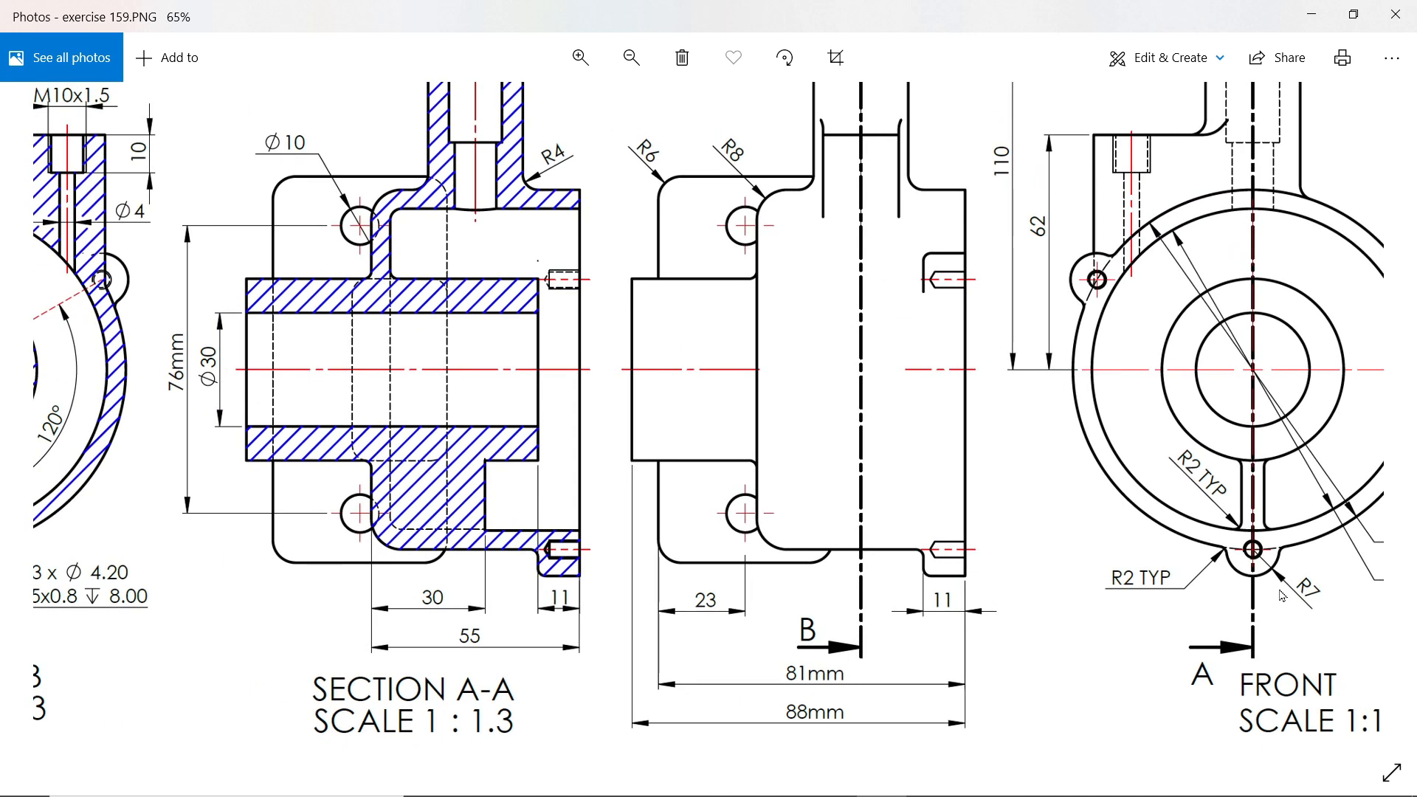
{"action": "scroll", "coordinate": [813, 485], "scroll_direction": "down", "scroll_amount": 3, "text": "ctrl"}
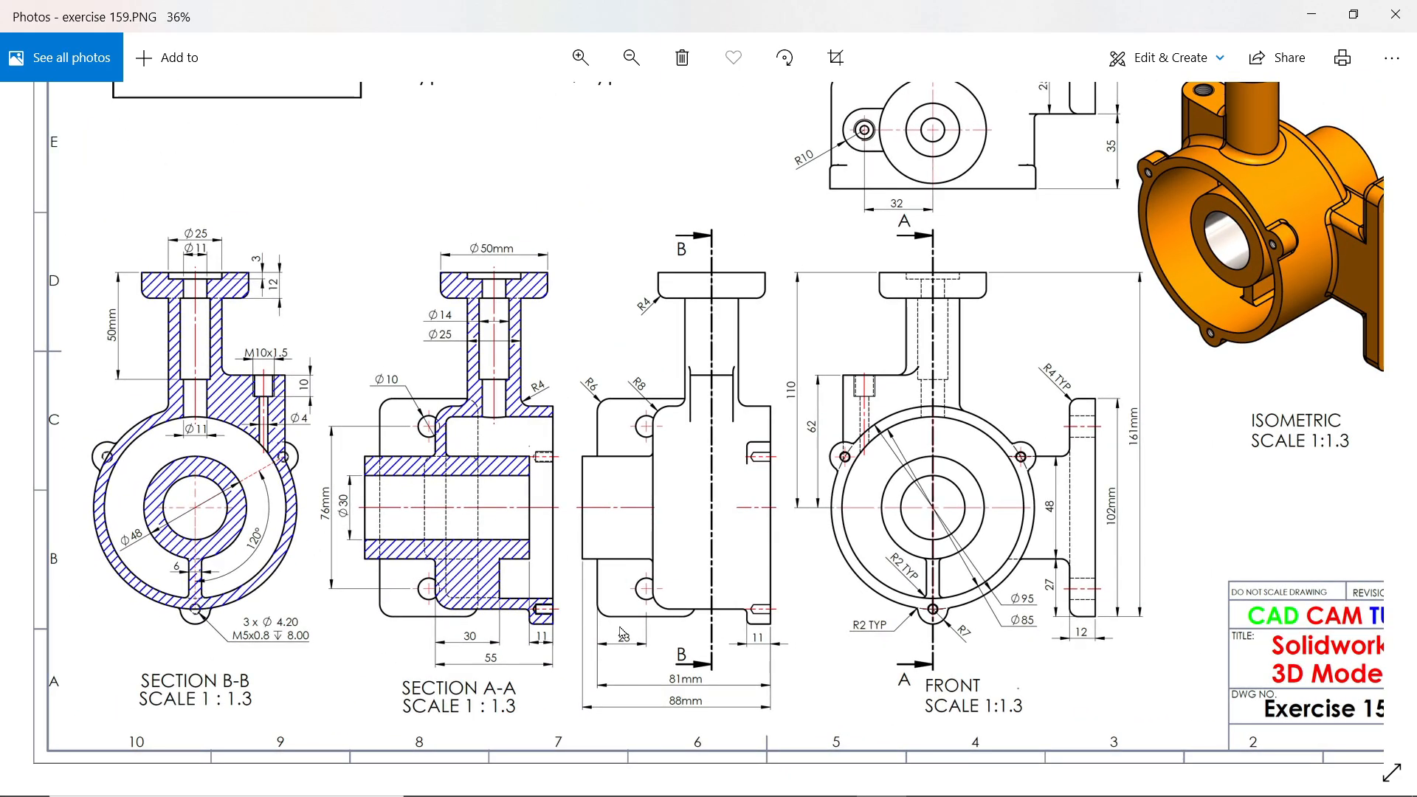
{"action": "scroll", "coordinate": [279, 633], "scroll_direction": "up", "scroll_amount": 4, "text": "ctrl"}
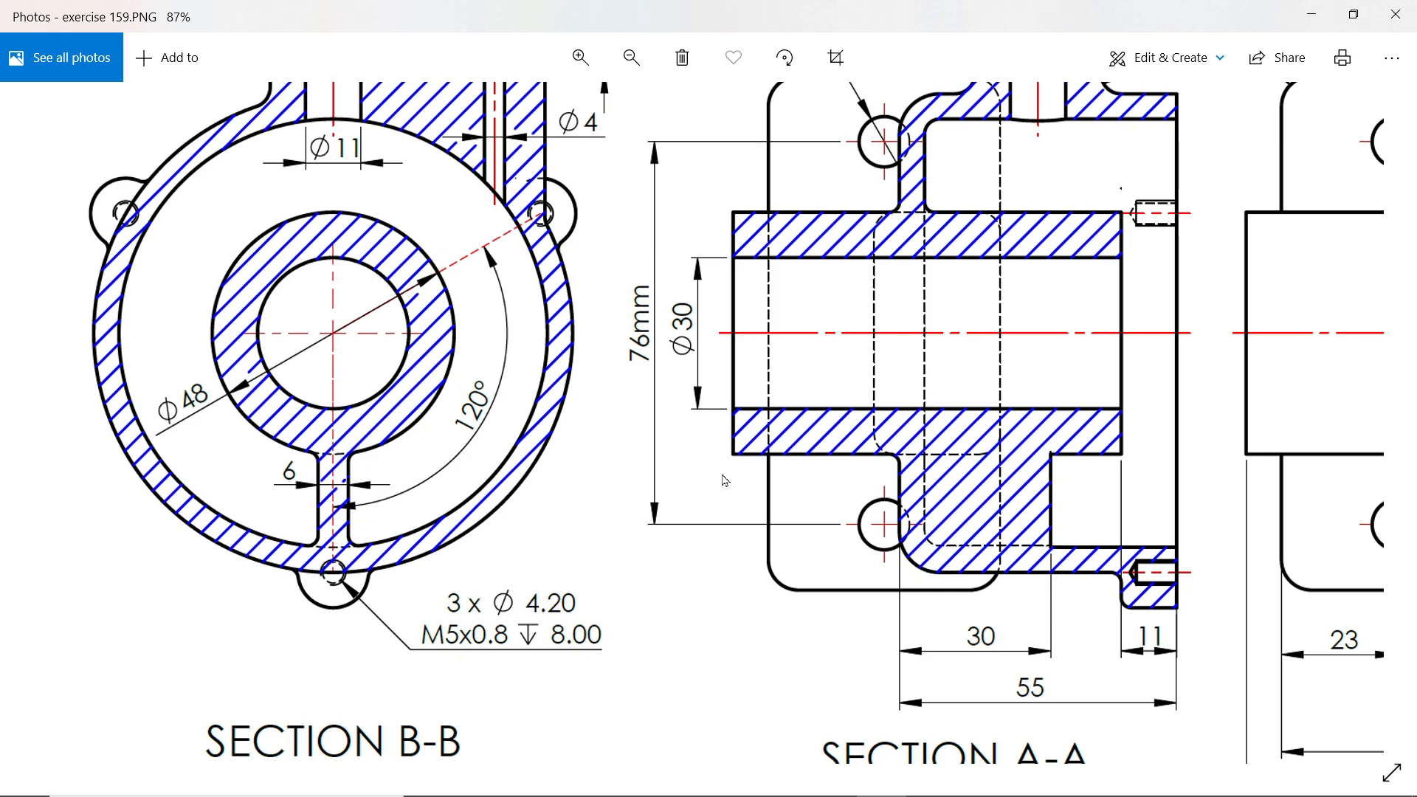
{"action": "left_click_drag", "start_coordinate": [724, 481], "coordinate": [698, 514]}
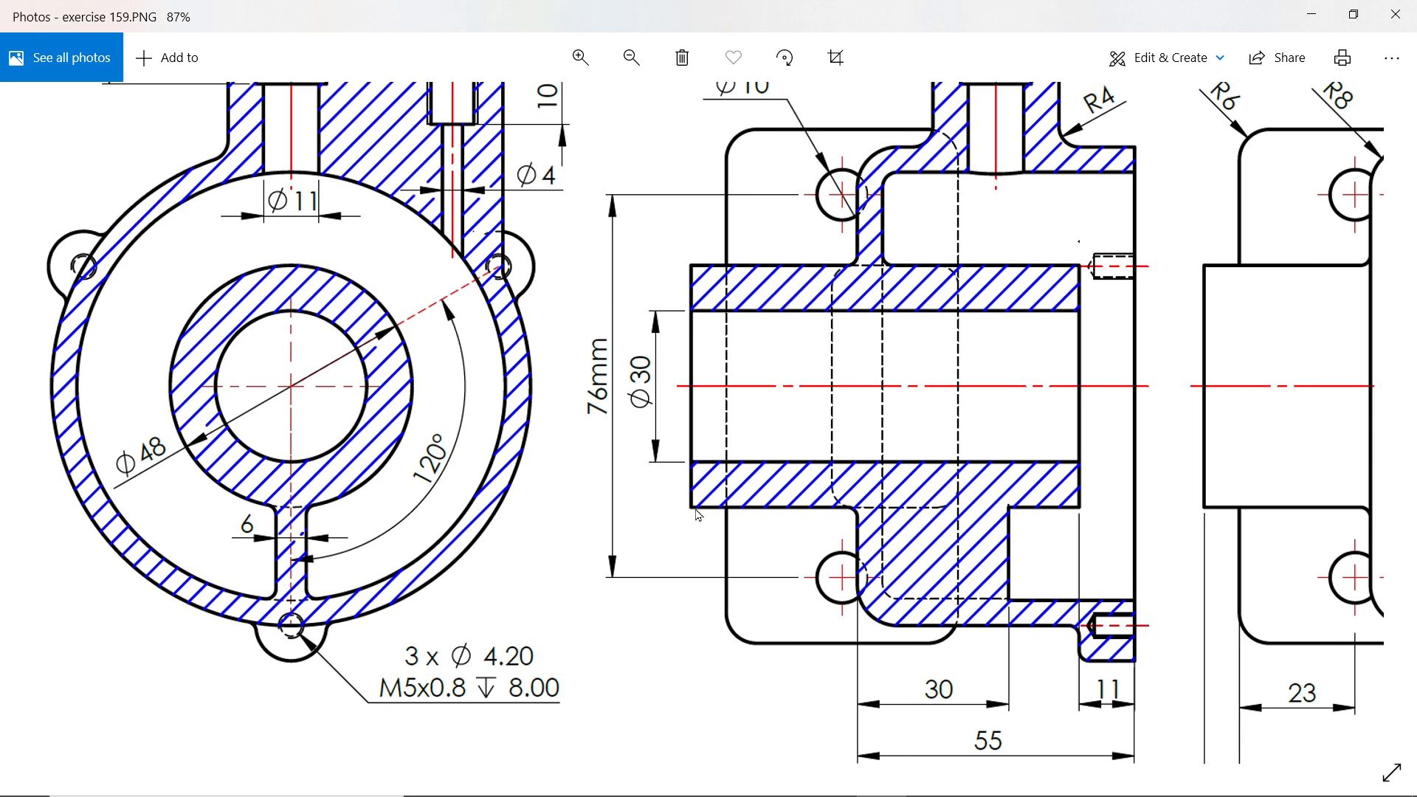
{"action": "left_click", "coordinate": [1315, 16]}
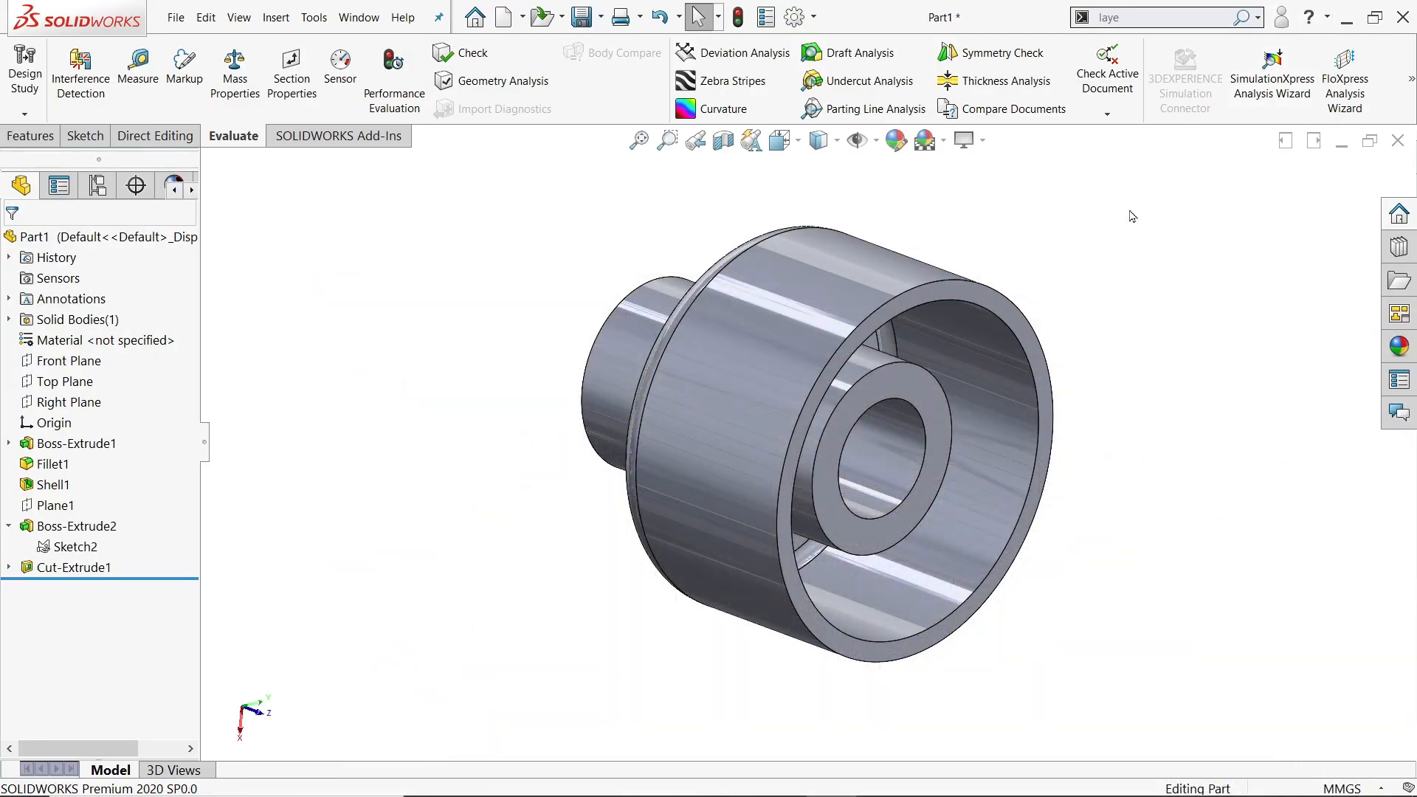
Start a sketch on the open rim face and draw a 14 mm diameter circle centred on the outer edge's lowest point
{"action": "left_click", "coordinate": [963, 629]}
{"action": "left_click", "coordinate": [1016, 581]}
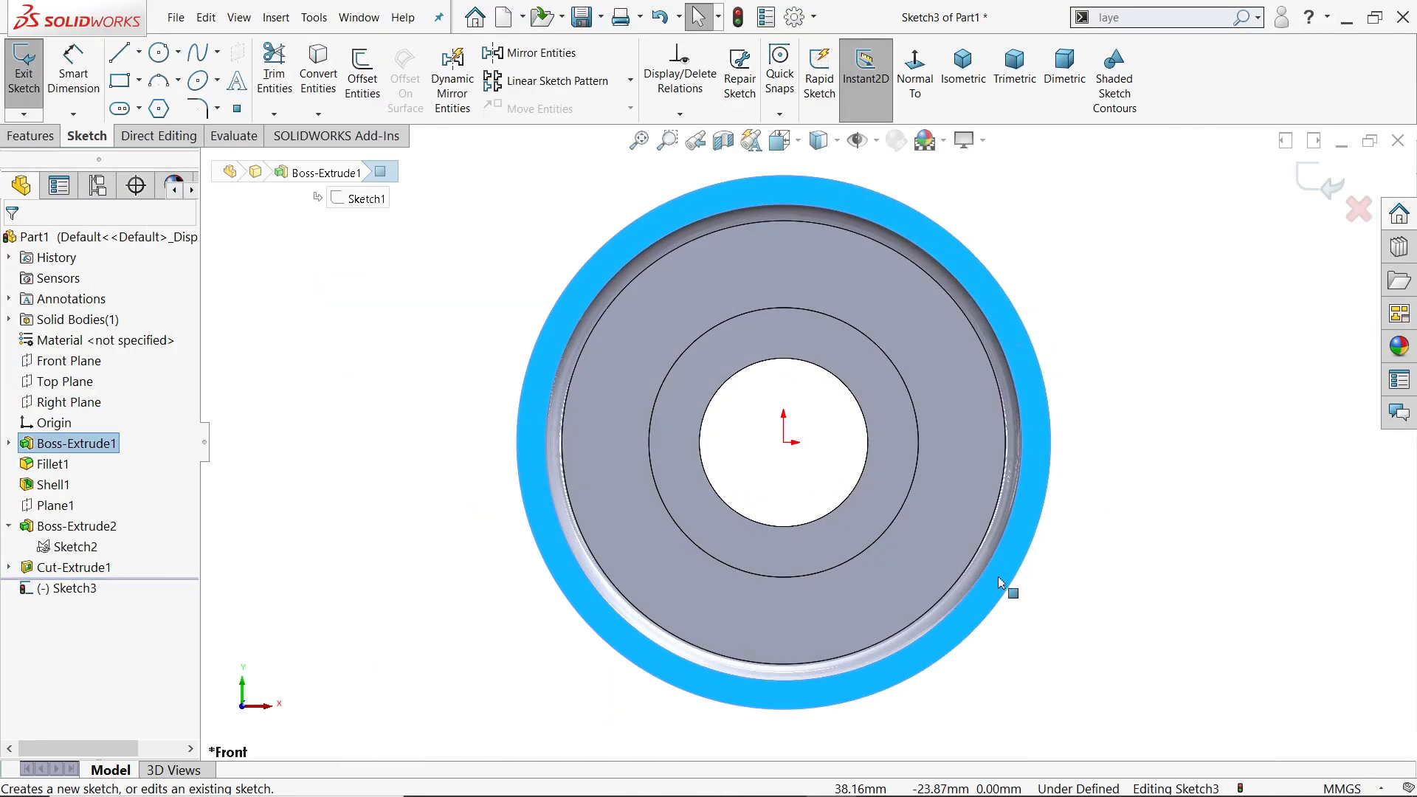
{"action": "left_click", "coordinate": [159, 52]}
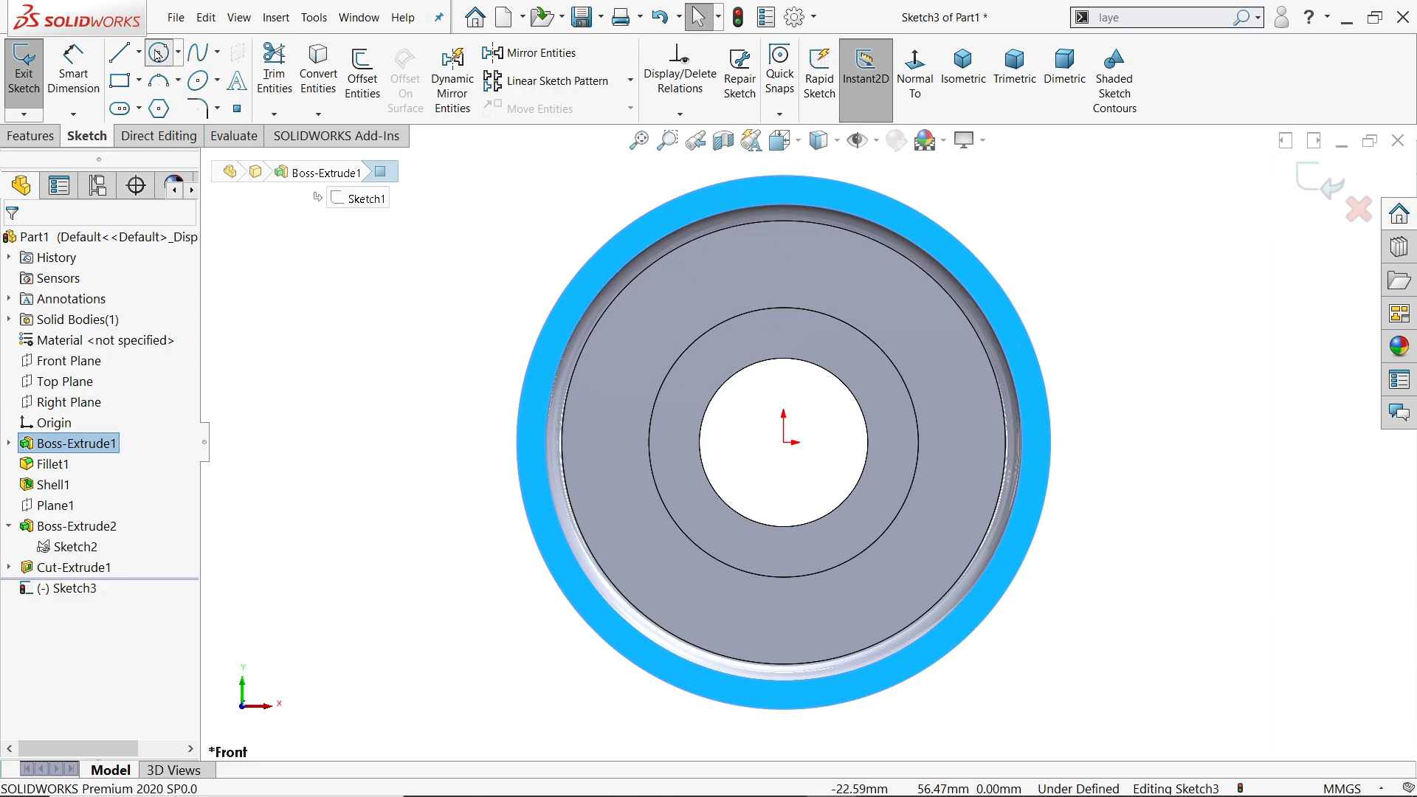
{"action": "scroll", "coordinate": [715, 538], "scroll_direction": "up", "scroll_amount": 1}
{"action": "scroll", "coordinate": [797, 670], "scroll_direction": "down", "scroll_amount": 1}
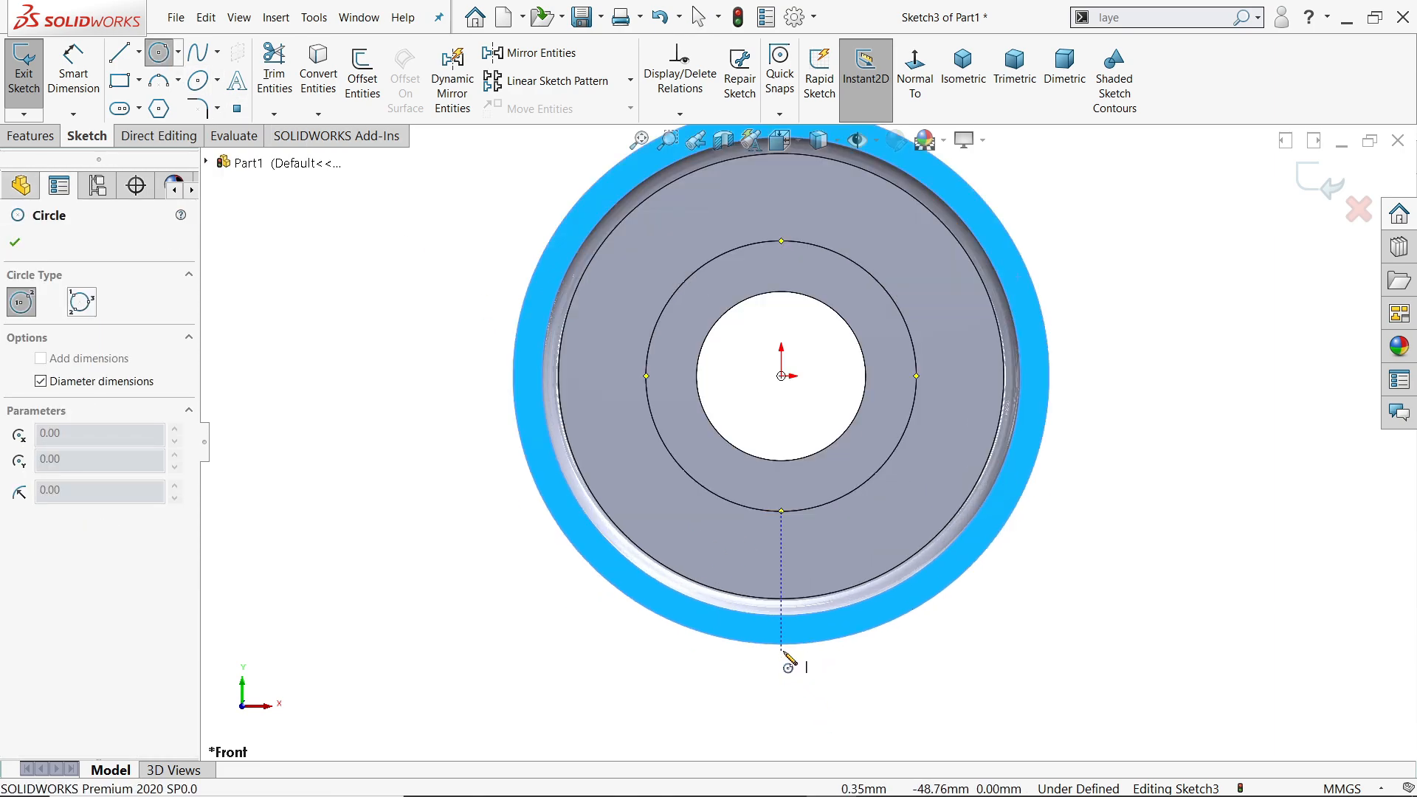
{"action": "left_click", "coordinate": [781, 644]}
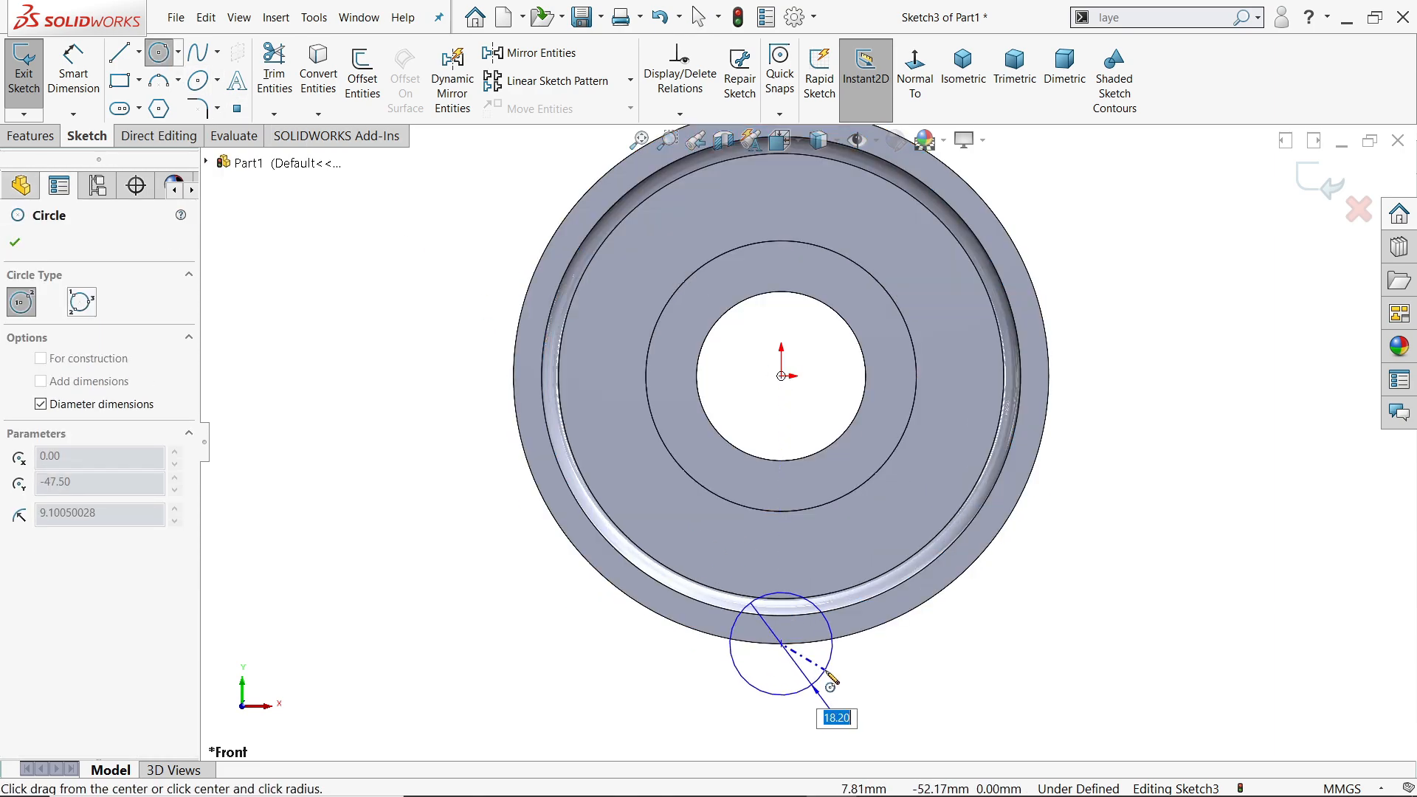
{"action": "type", "text": "7*2"}
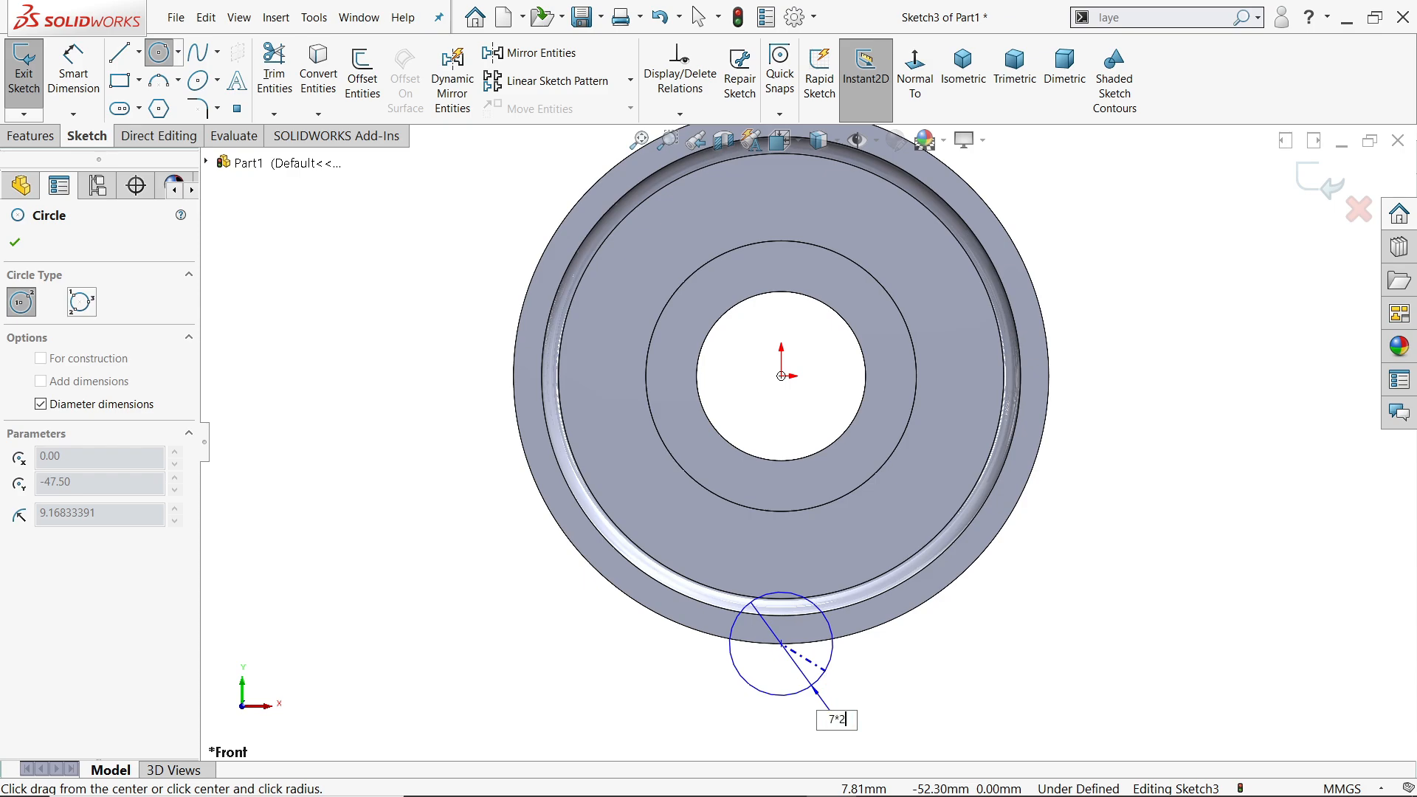
{"action": "key", "text": "Return"}
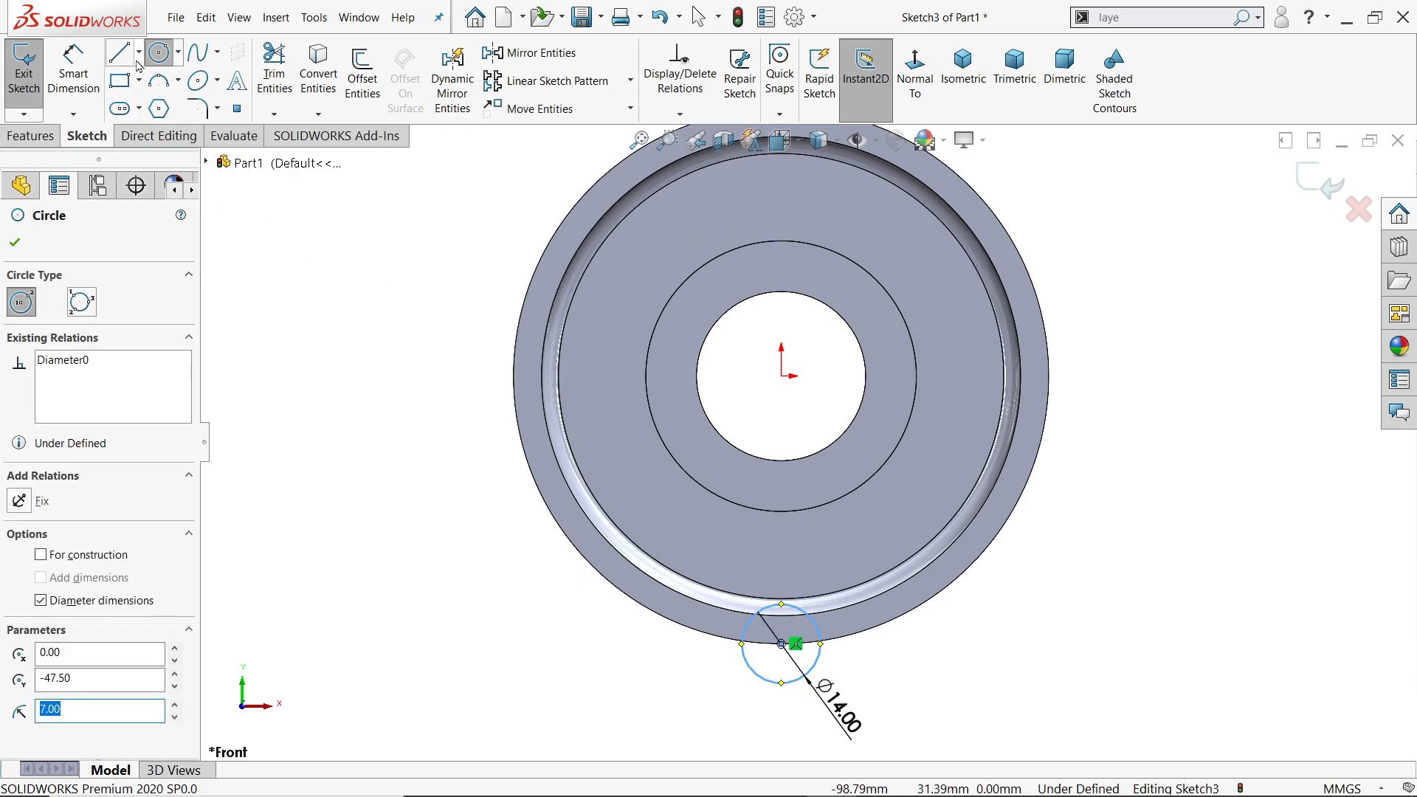
Add a vertical construction centerline from the origin to the centre of the 14 mm circle
{"action": "left_click", "coordinate": [139, 53]}
{"action": "left_click", "coordinate": [148, 99]}
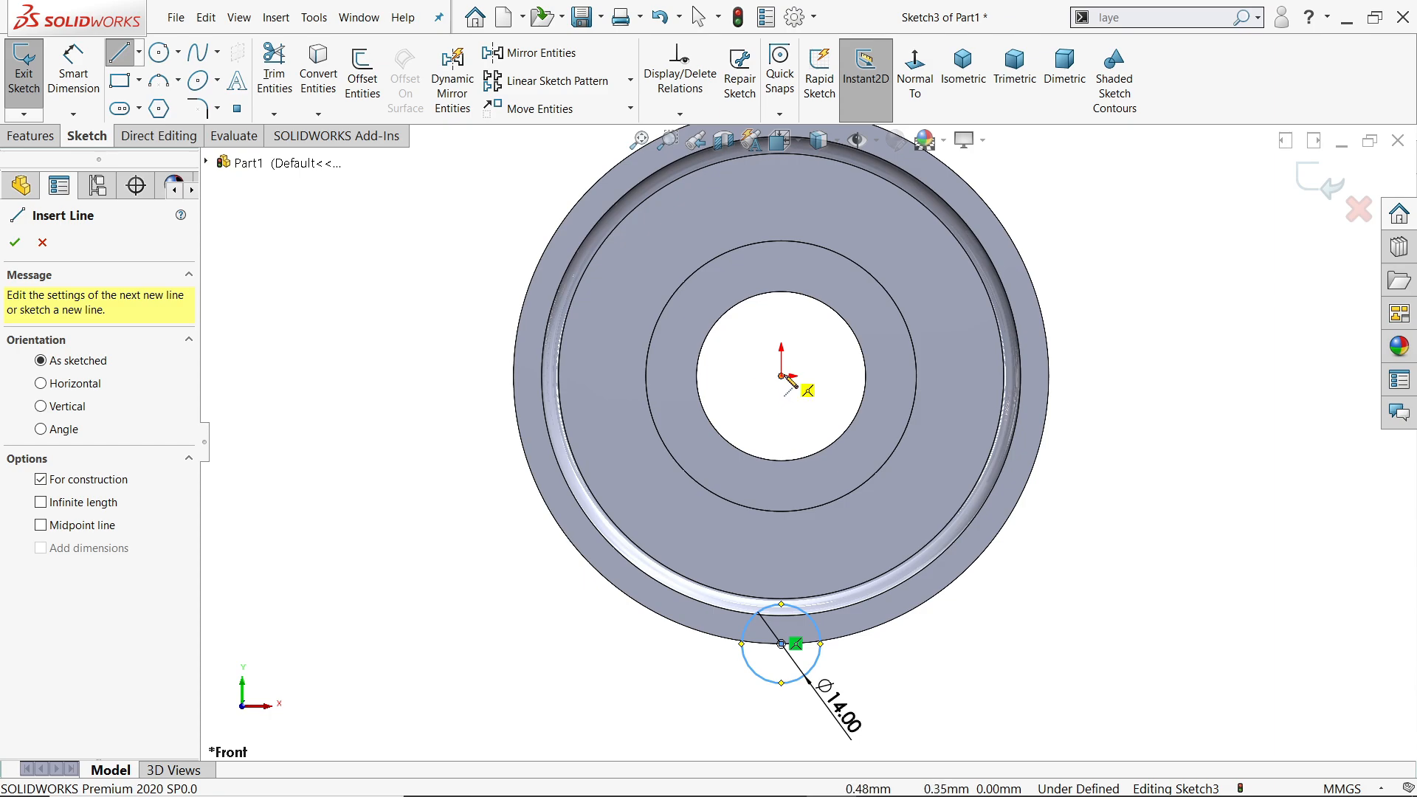
{"action": "left_click", "coordinate": [781, 377]}
{"action": "left_click", "coordinate": [782, 644]}
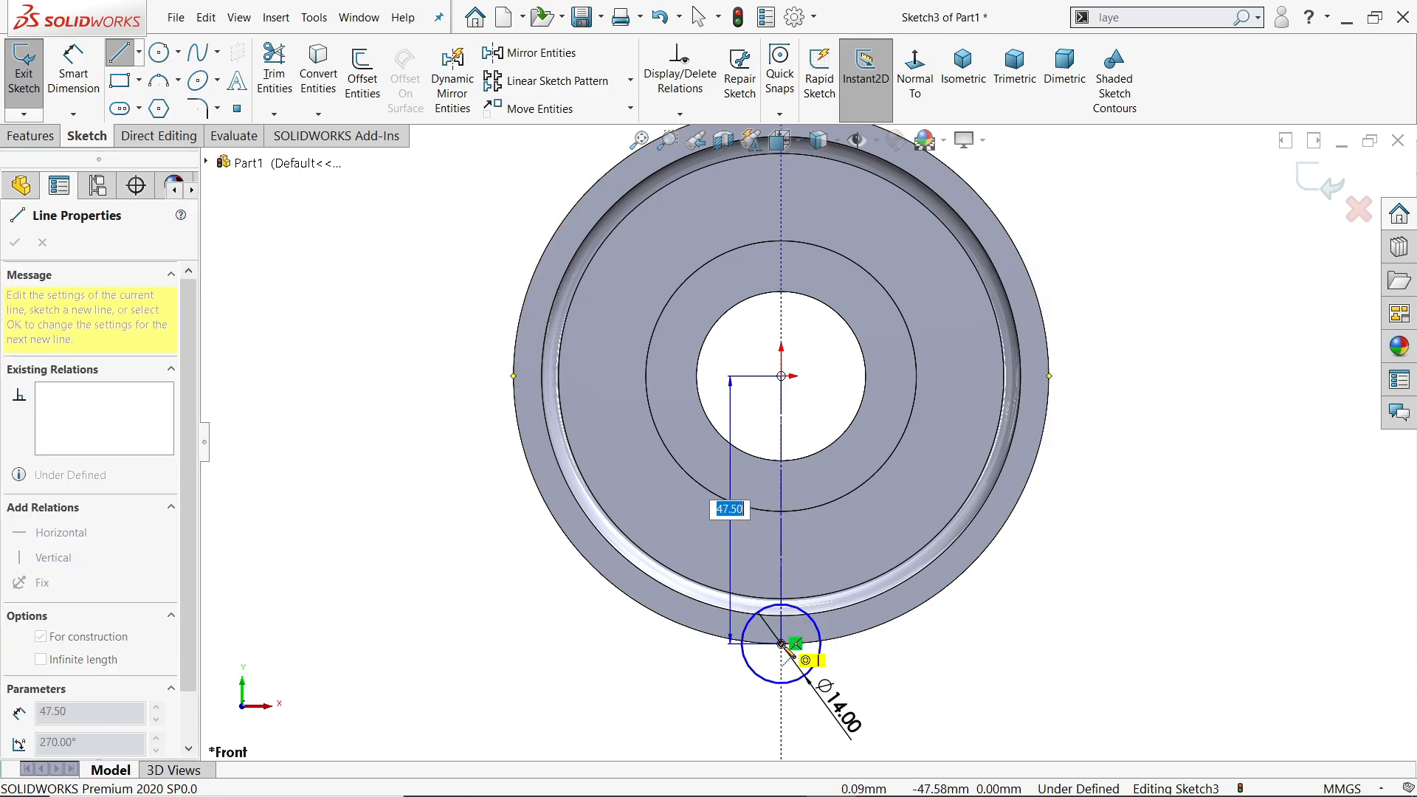
{"action": "left_click", "coordinate": [781, 643]}
{"action": "right_click", "coordinate": [1055, 549]}
{"action": "left_click", "coordinate": [1083, 561]}
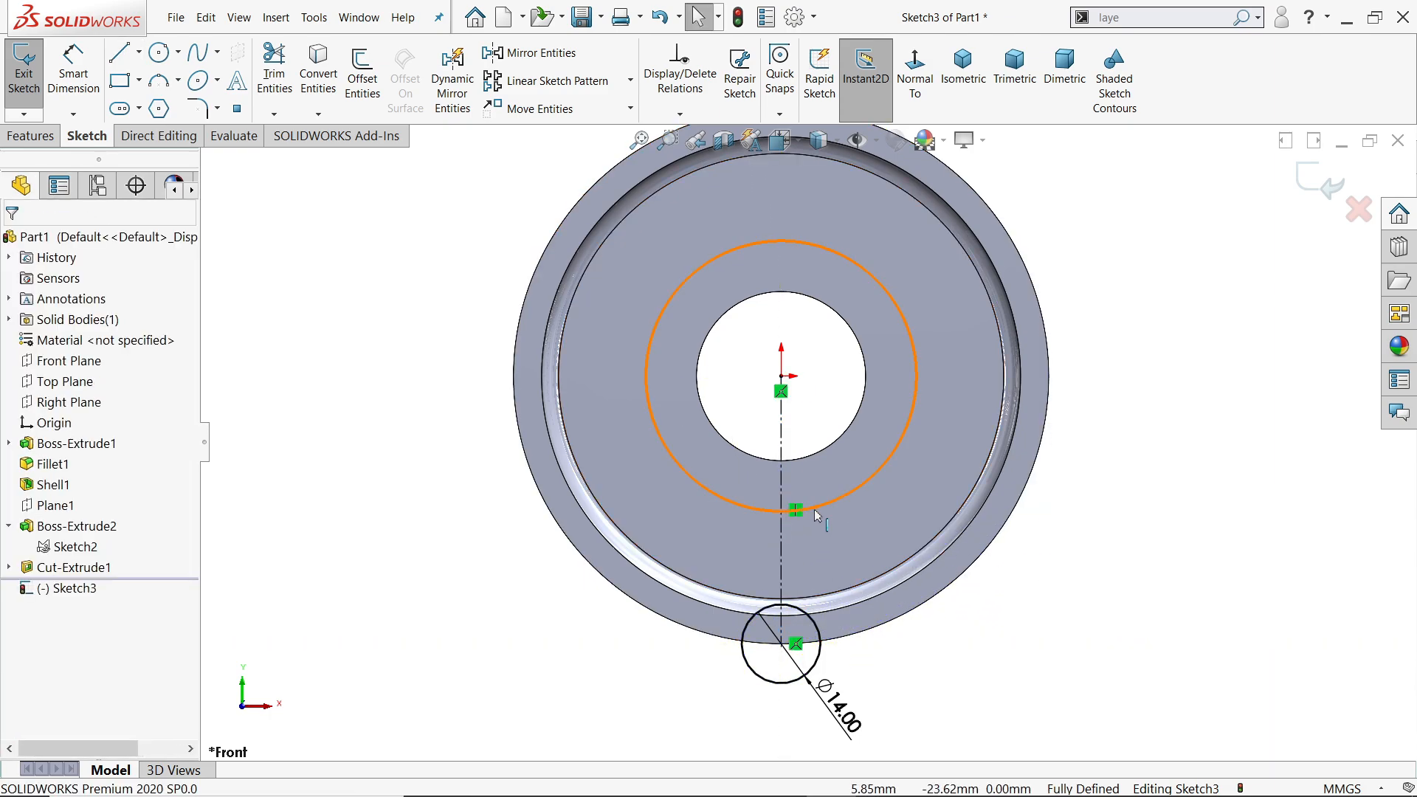
Pattern the 14 mm circle and its centerline circularly about the origin with 3 equally spaced instances over 360 degrees
{"action": "left_click", "coordinate": [632, 87]}
{"action": "left_click", "coordinate": [561, 120]}
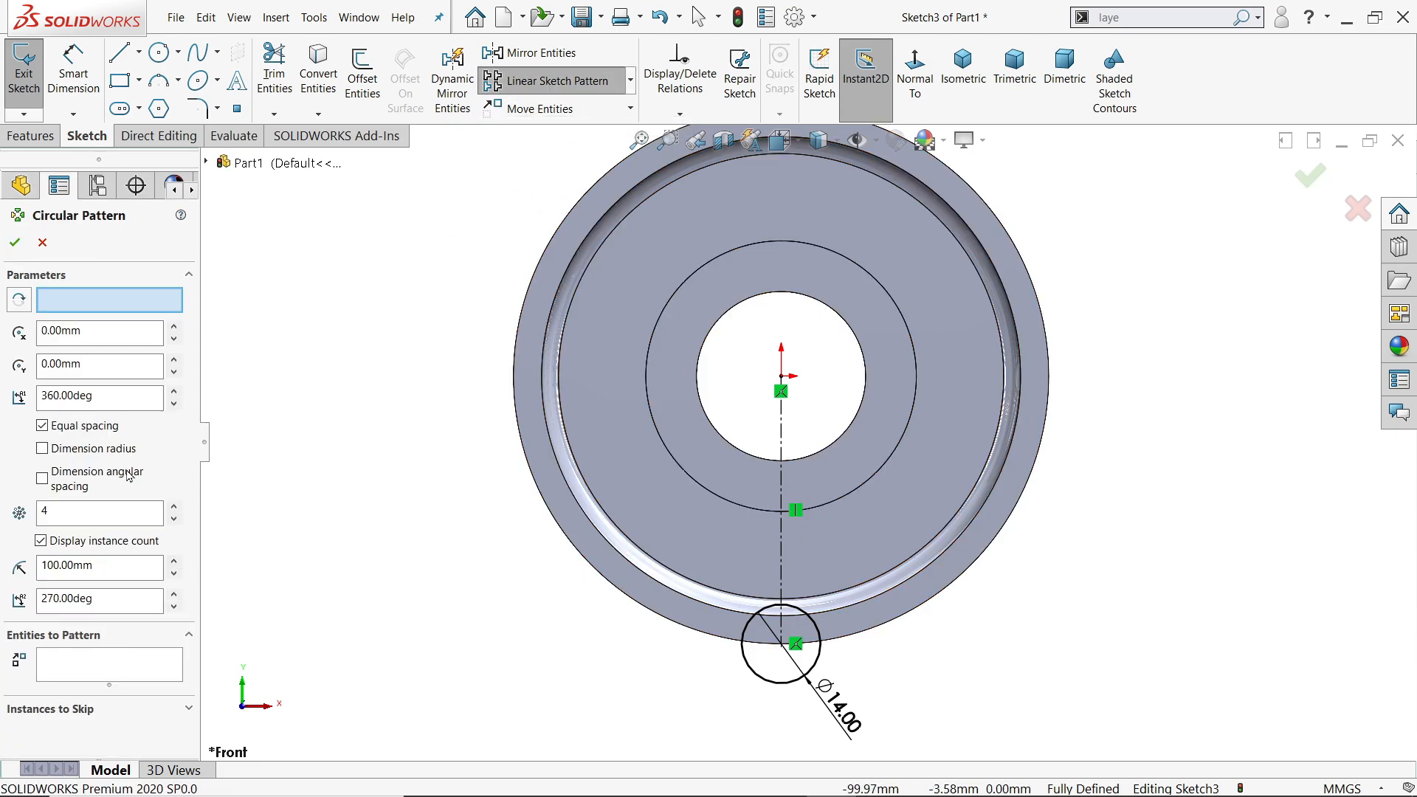
{"action": "left_click", "coordinate": [80, 660]}
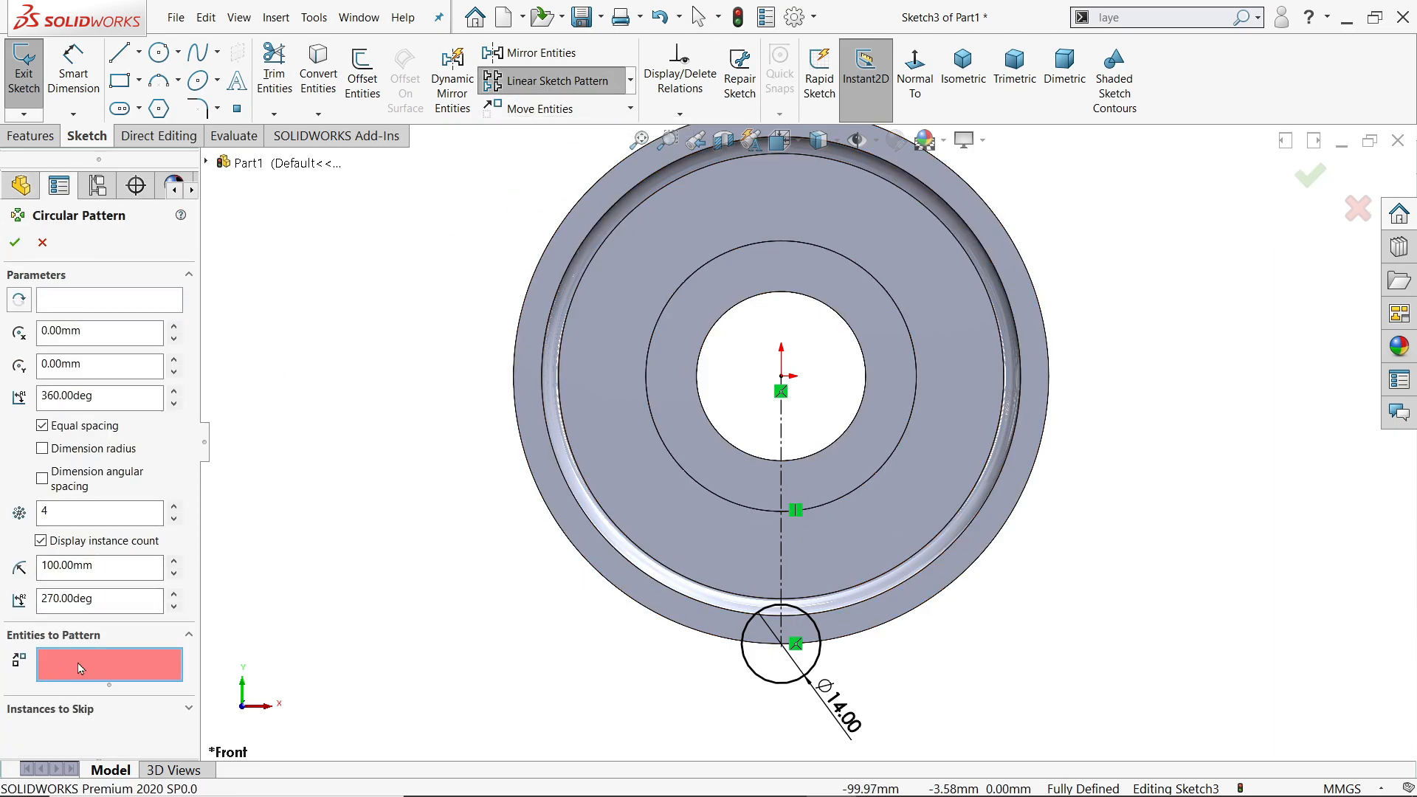
{"action": "left_click", "coordinate": [818, 662]}
{"action": "left_click", "coordinate": [783, 579]}
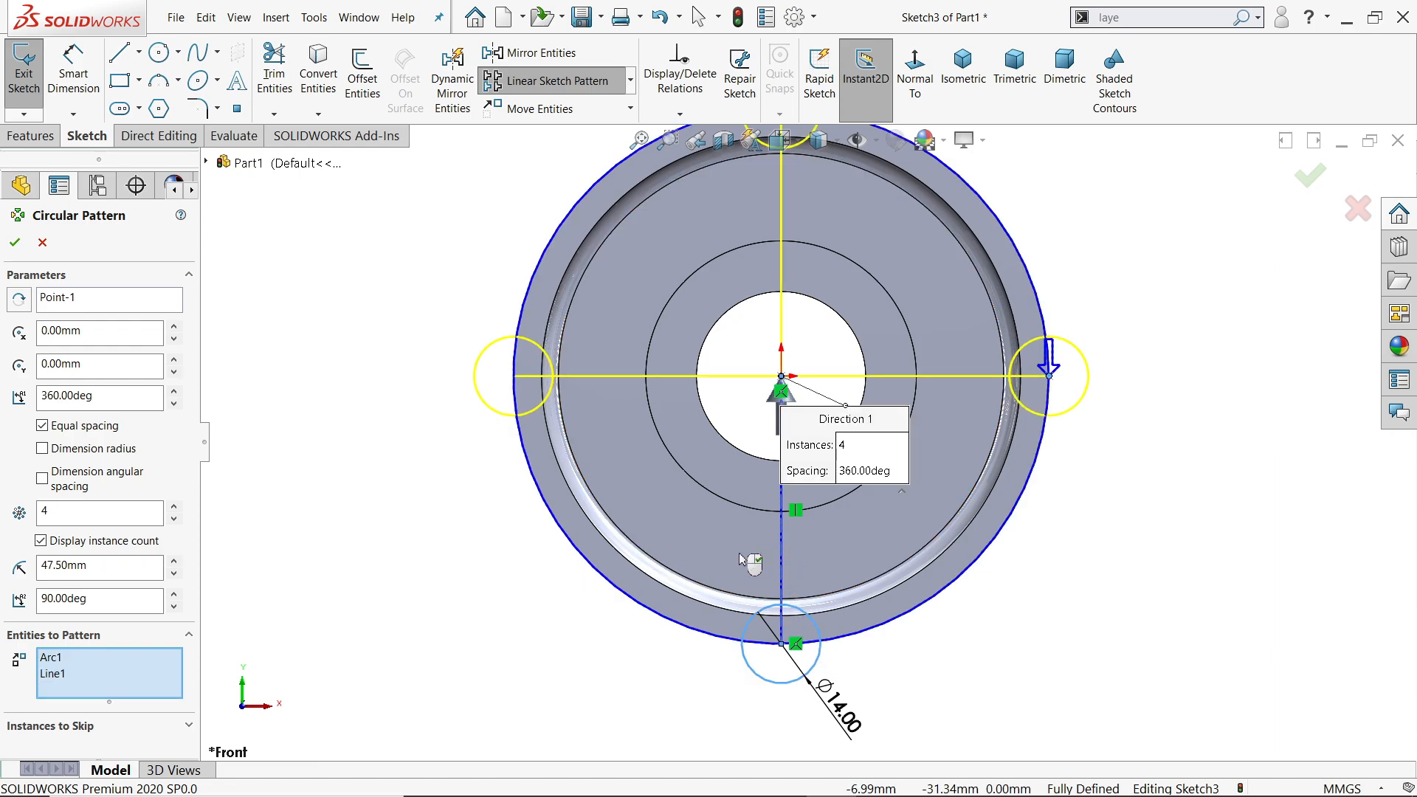
{"action": "double_click", "coordinate": [45, 510]}
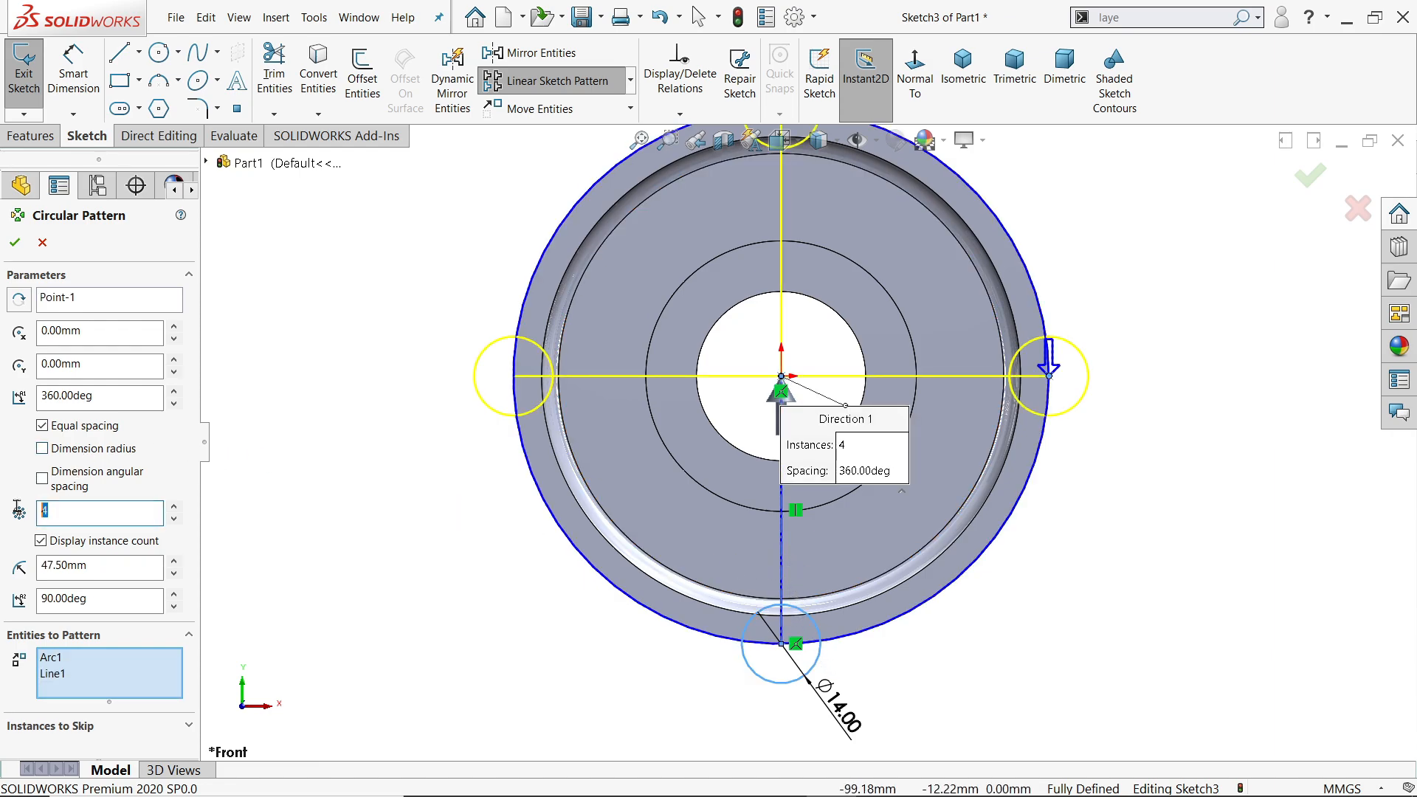
{"action": "type", "text": "3"}
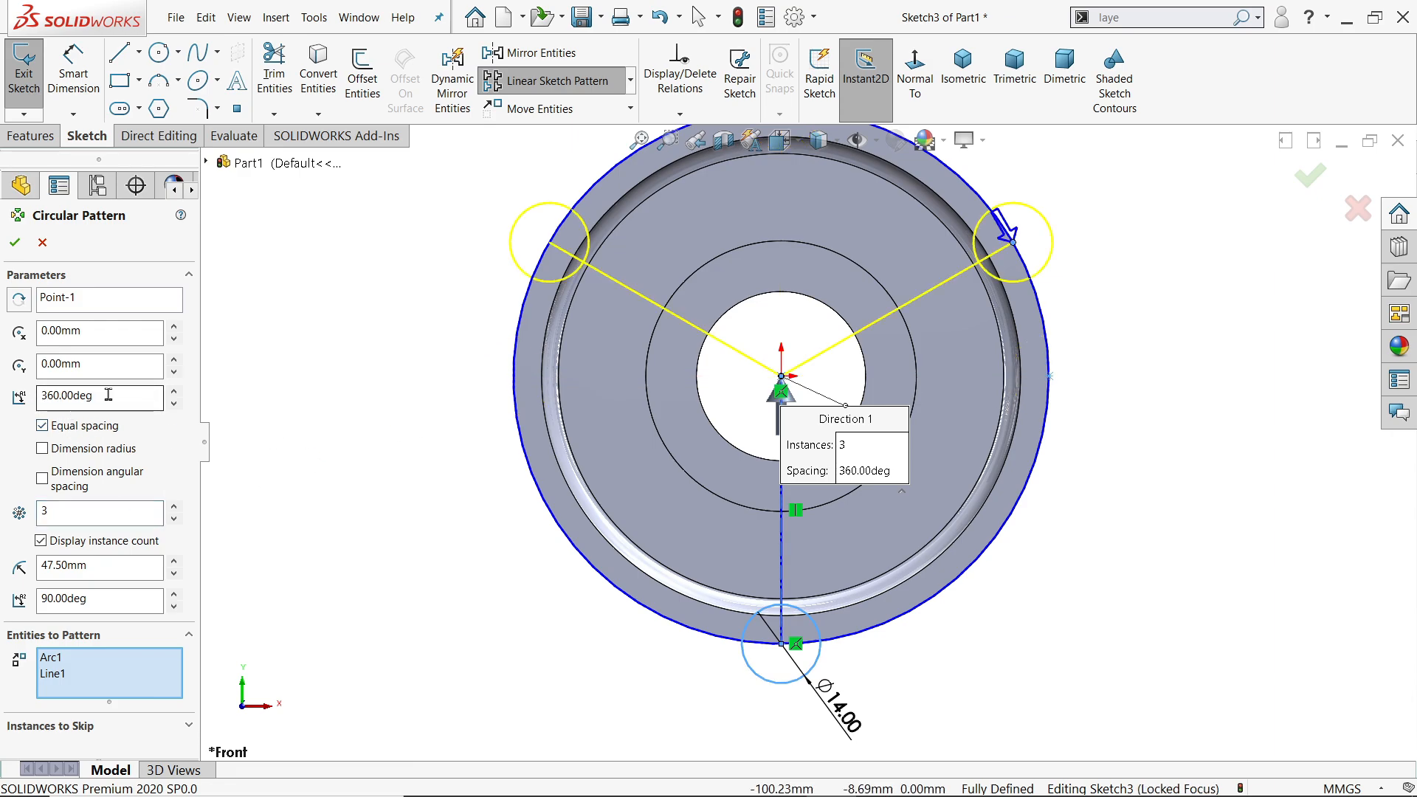
{"action": "left_click_drag", "start_coordinate": [111, 396], "coordinate": [23, 391]}
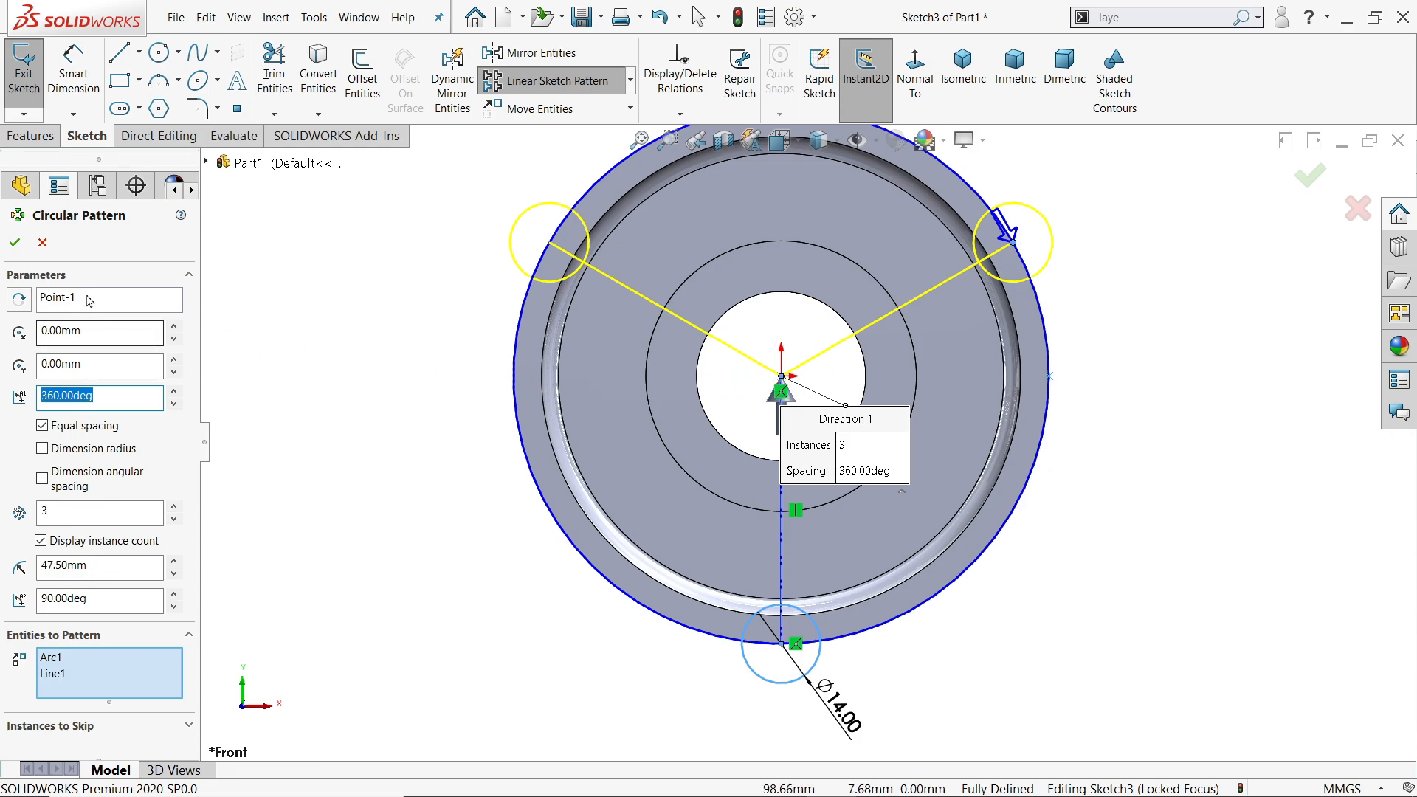
{"action": "left_click", "coordinate": [16, 244]}
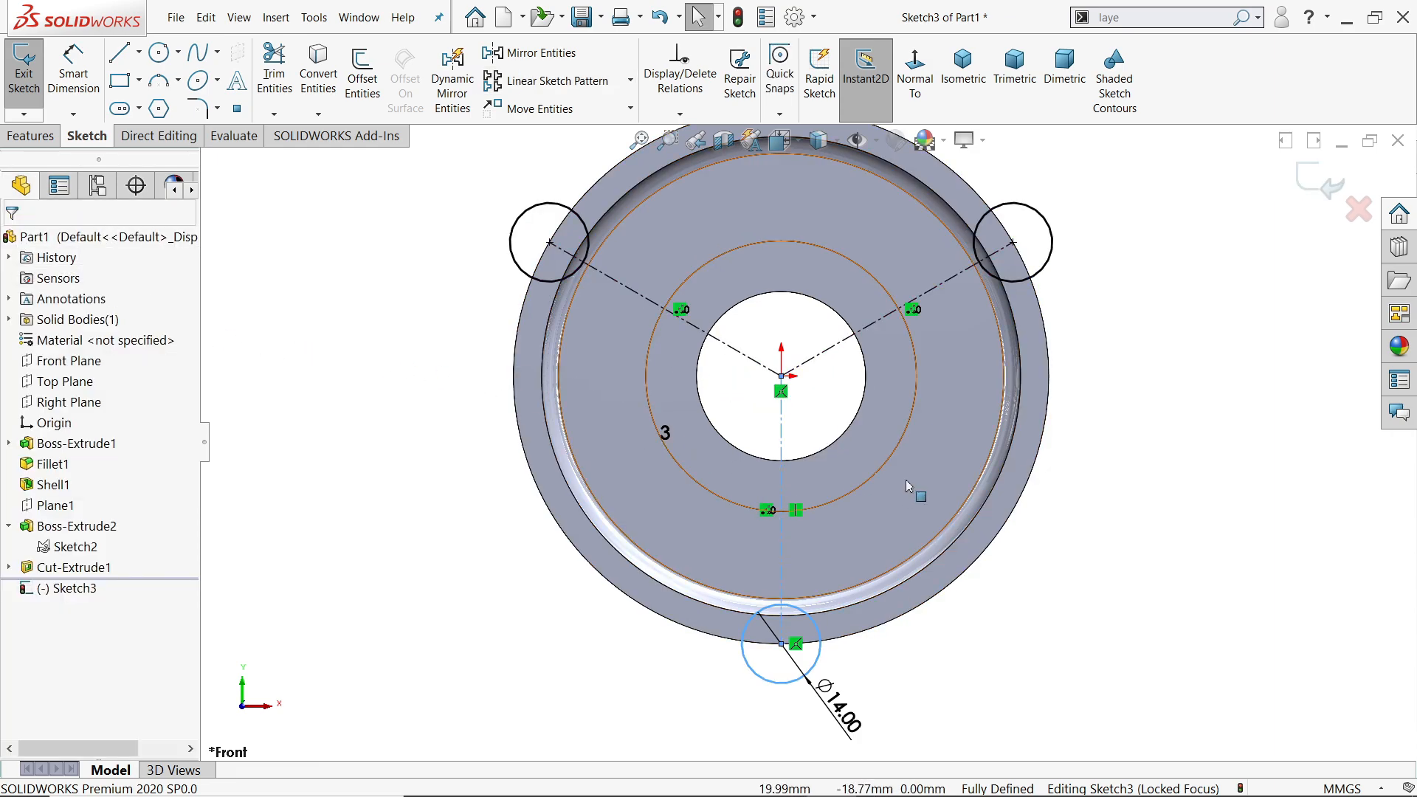
Convert the rim's outer edge into the sketch and trim it with the upper-left circle to a half-round lug profile
{"action": "left_click", "coordinate": [1048, 396]}
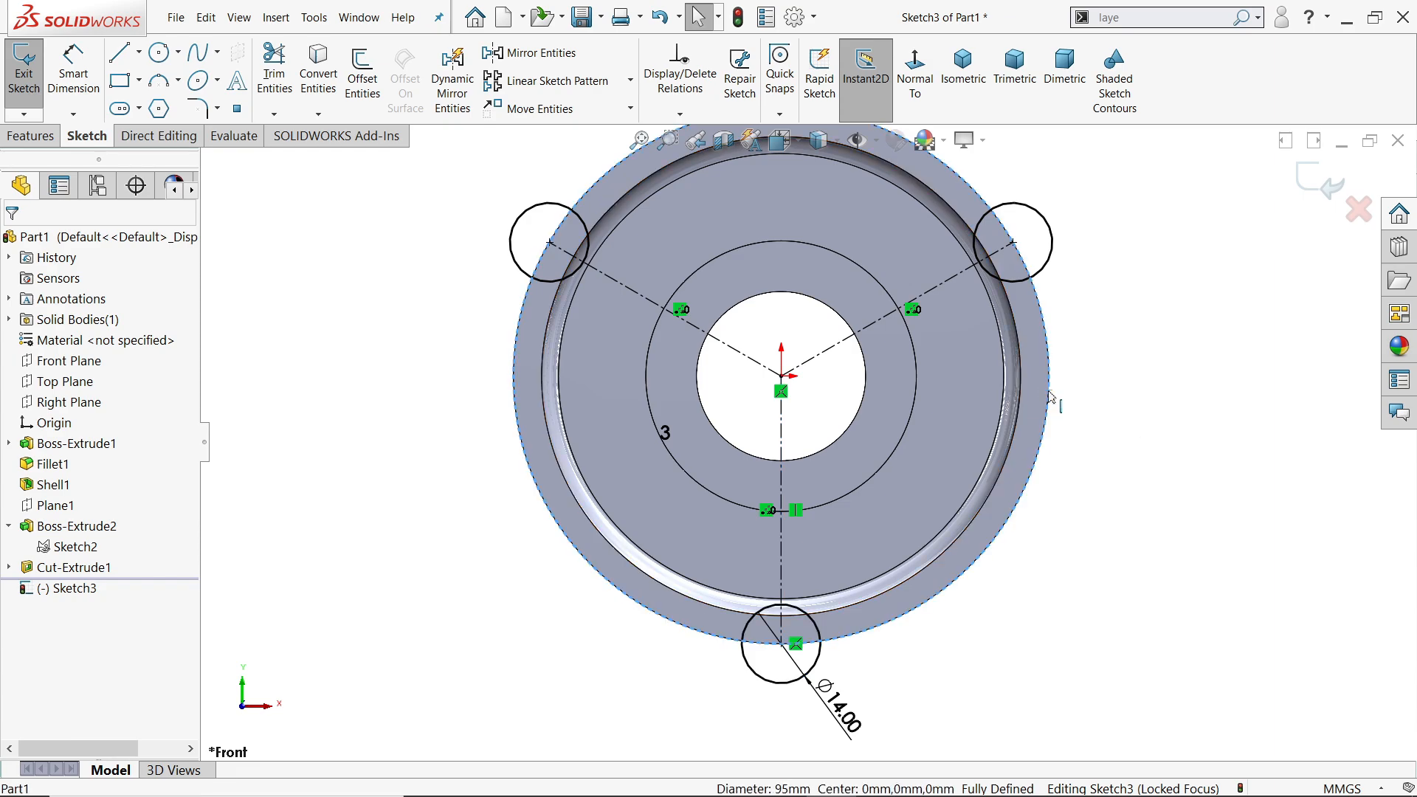
{"action": "scroll", "coordinate": [664, 199], "scroll_direction": "down", "scroll_amount": 3}
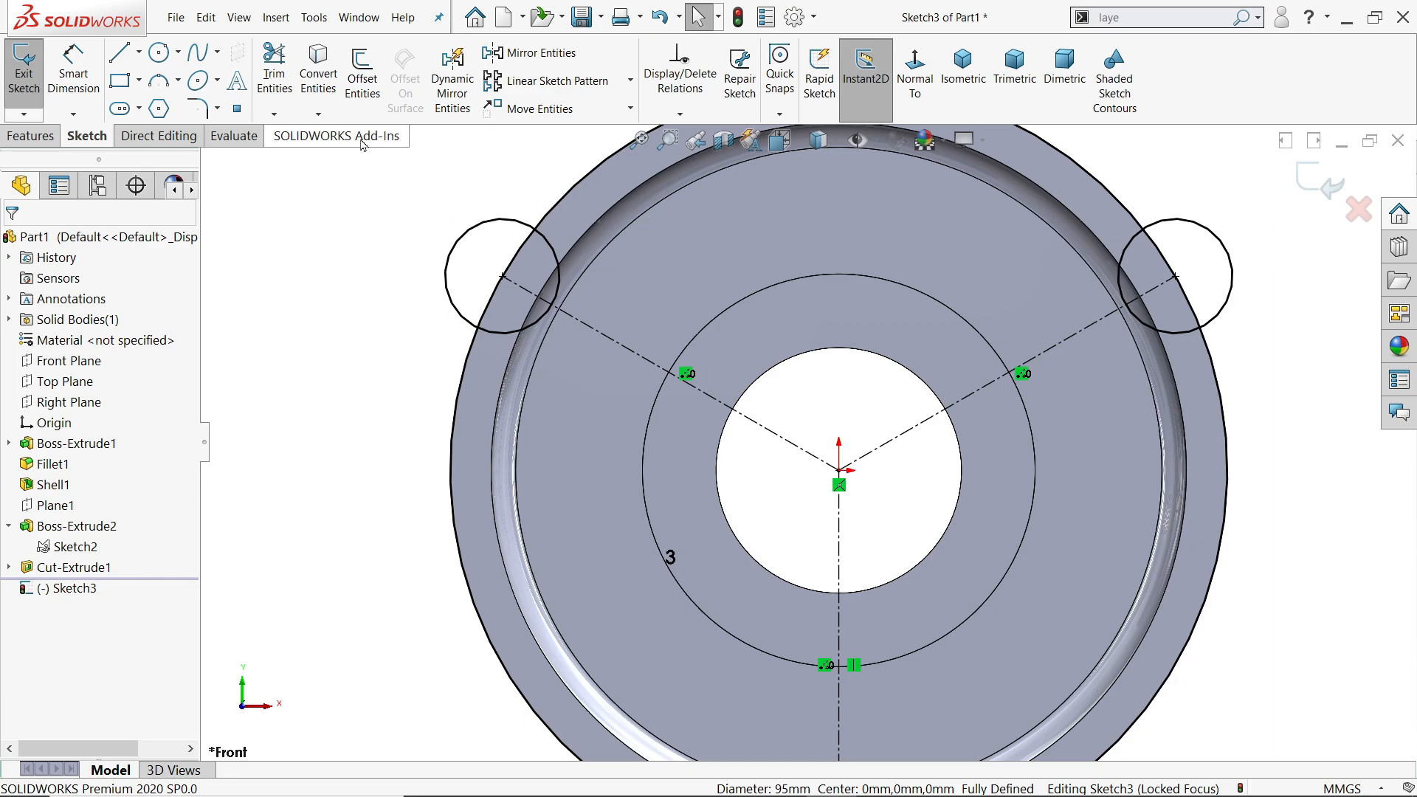
{"action": "left_click", "coordinate": [273, 78]}
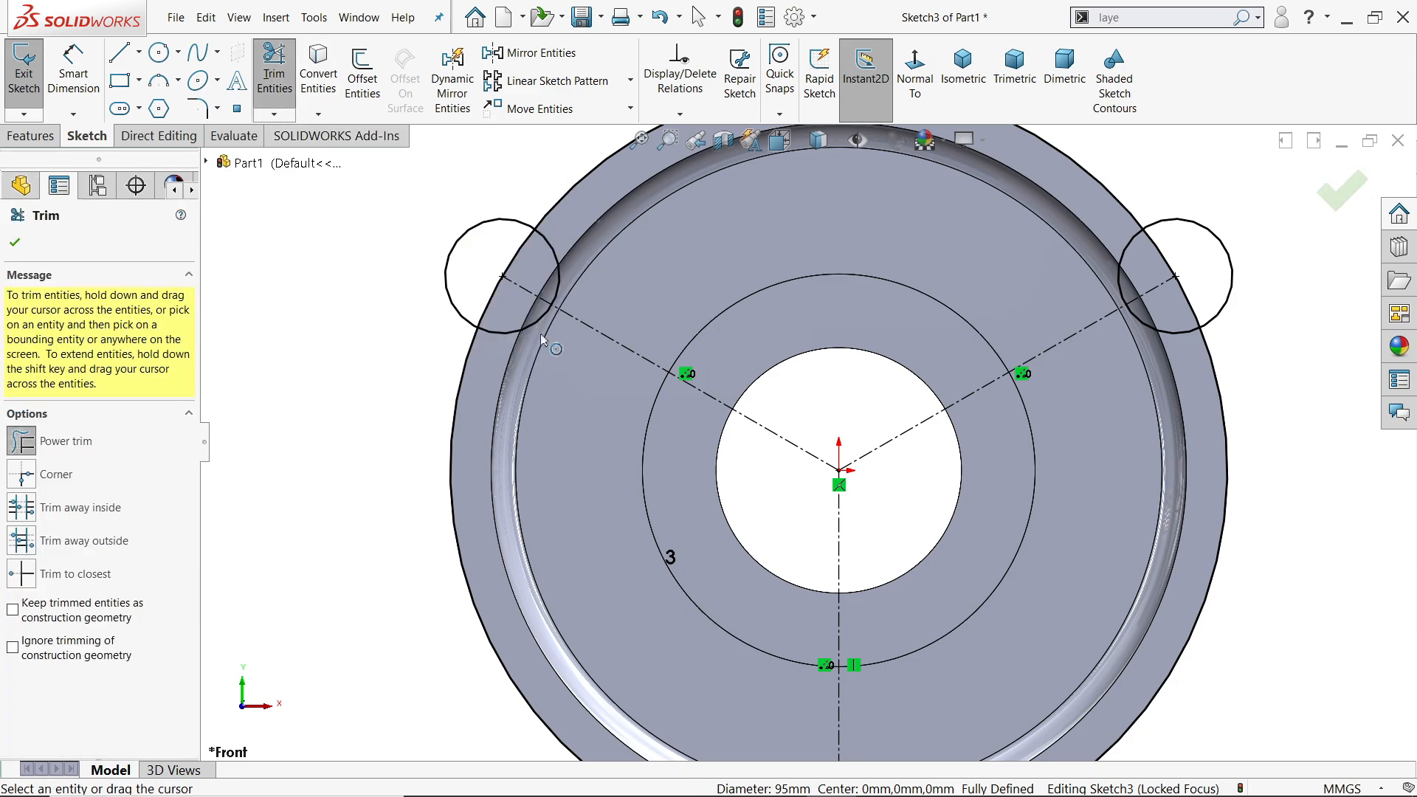
{"action": "scroll", "coordinate": [602, 292], "scroll_direction": "down", "scroll_amount": 2}
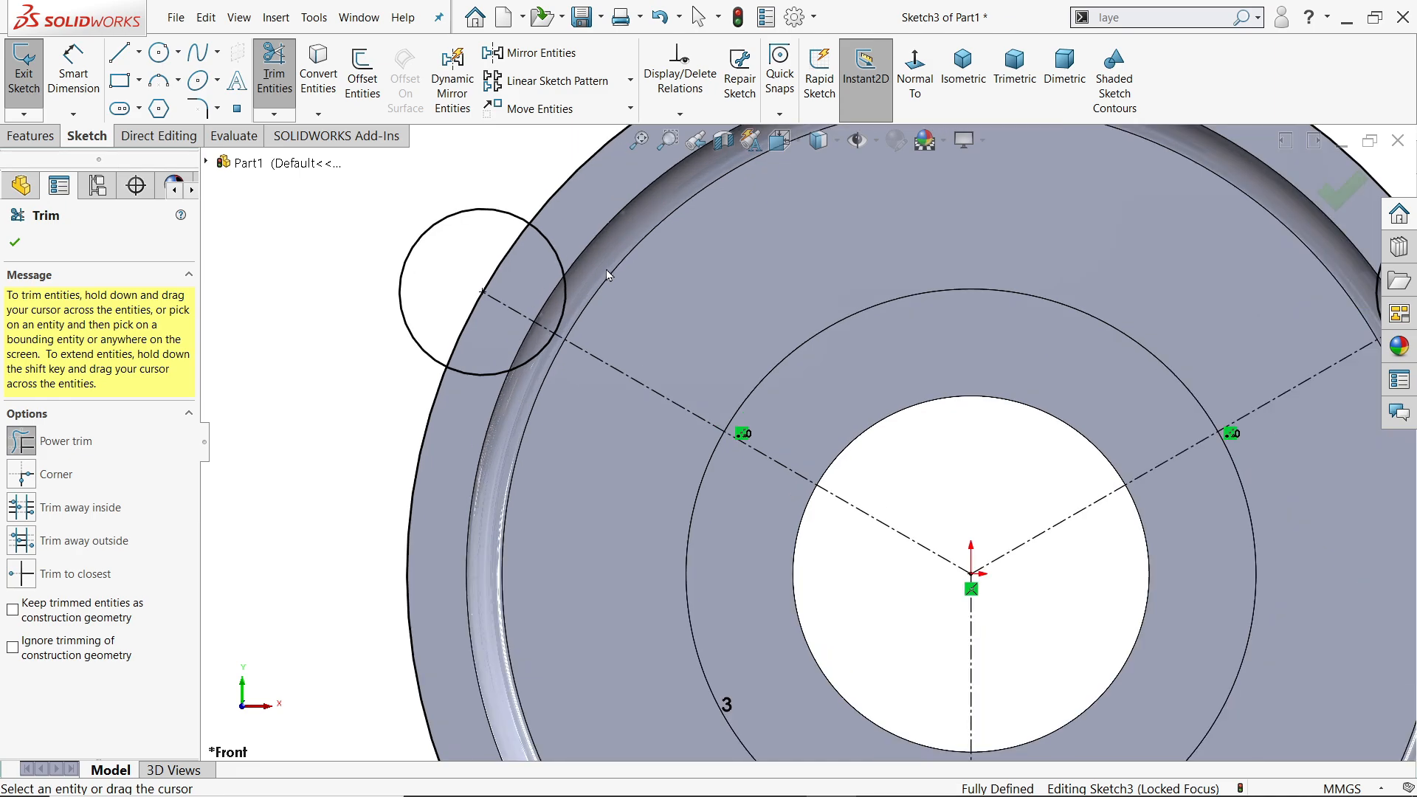
{"action": "left_click_drag", "start_coordinate": [578, 275], "coordinate": [546, 361]}
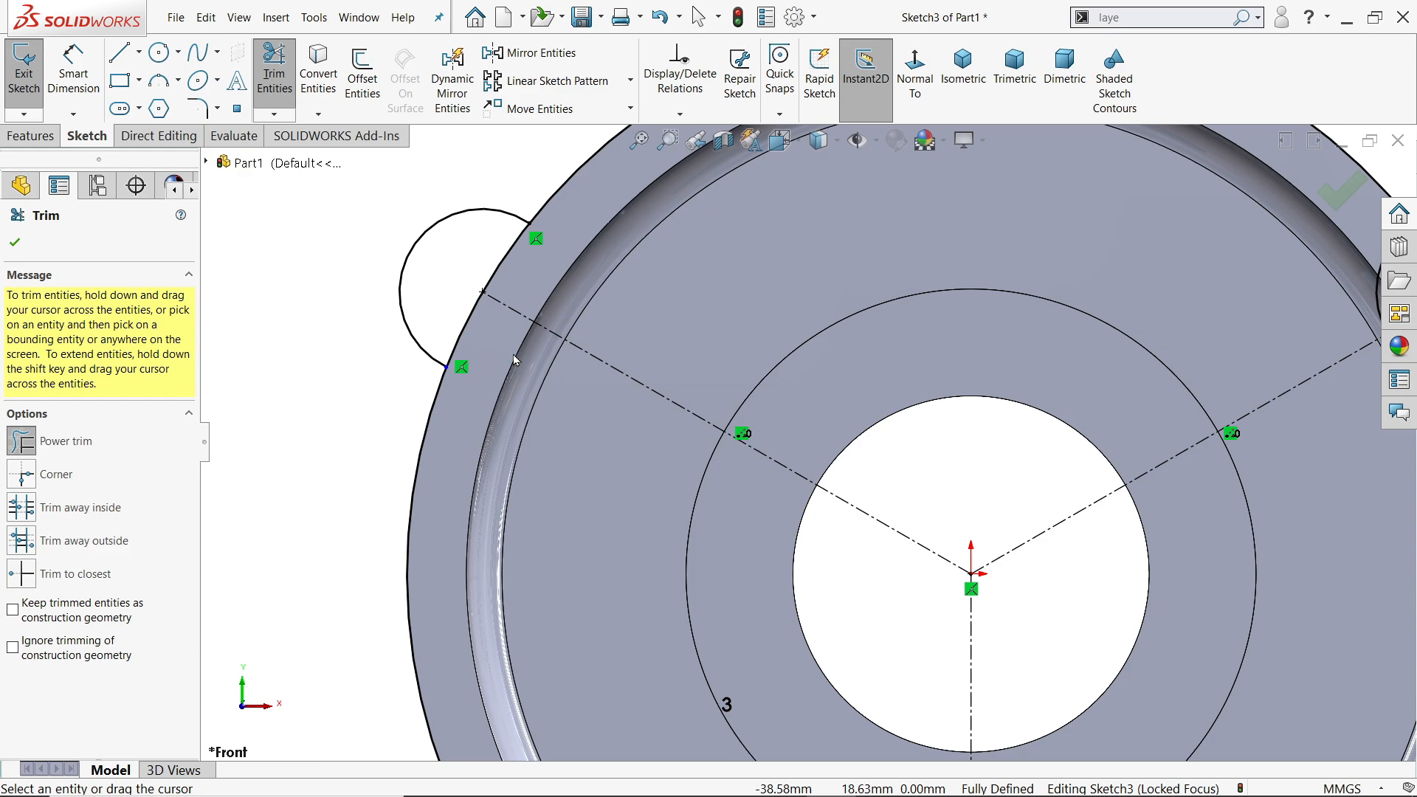
{"action": "left_click_drag", "start_coordinate": [587, 203], "coordinate": [547, 166]}
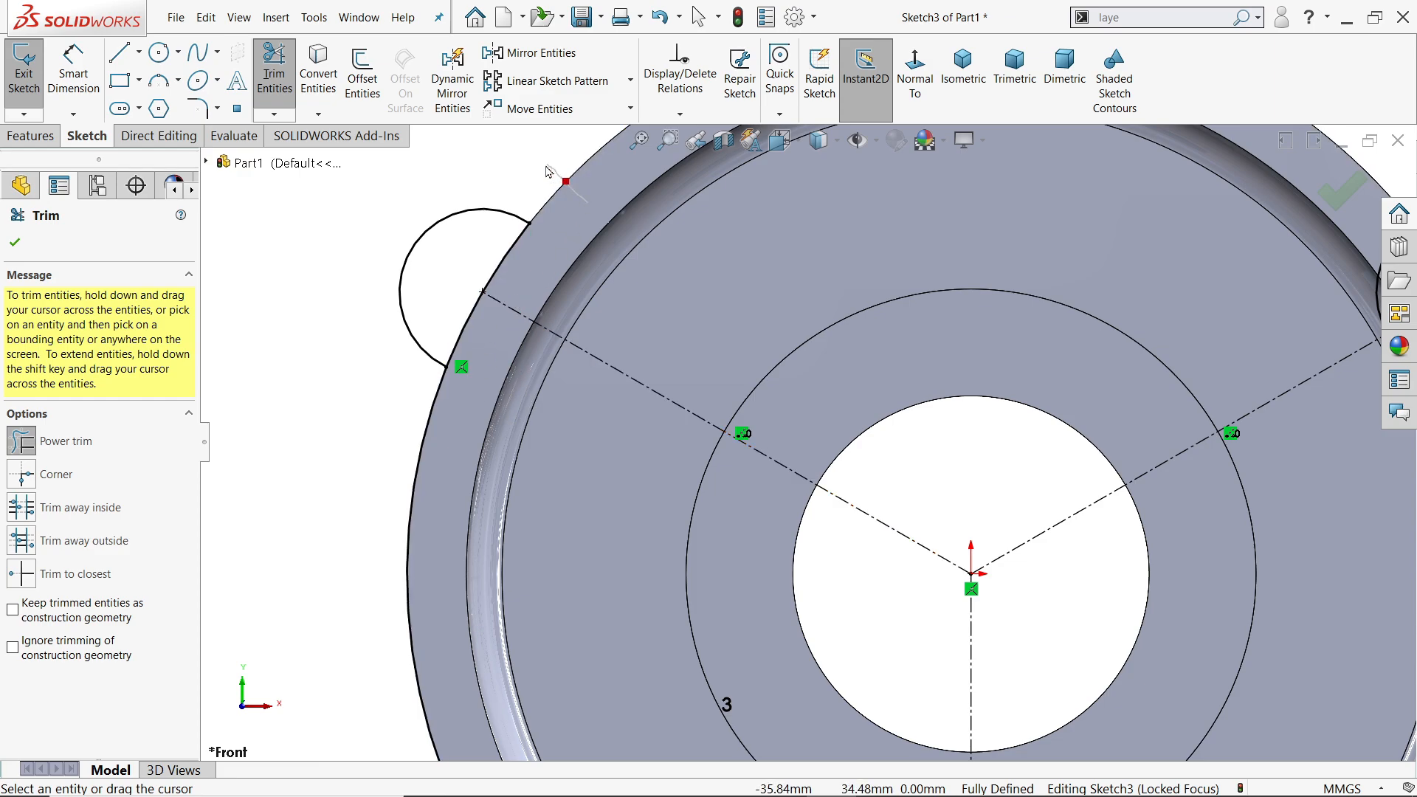
{"action": "left_click_drag", "start_coordinate": [483, 476], "coordinate": [376, 442]}
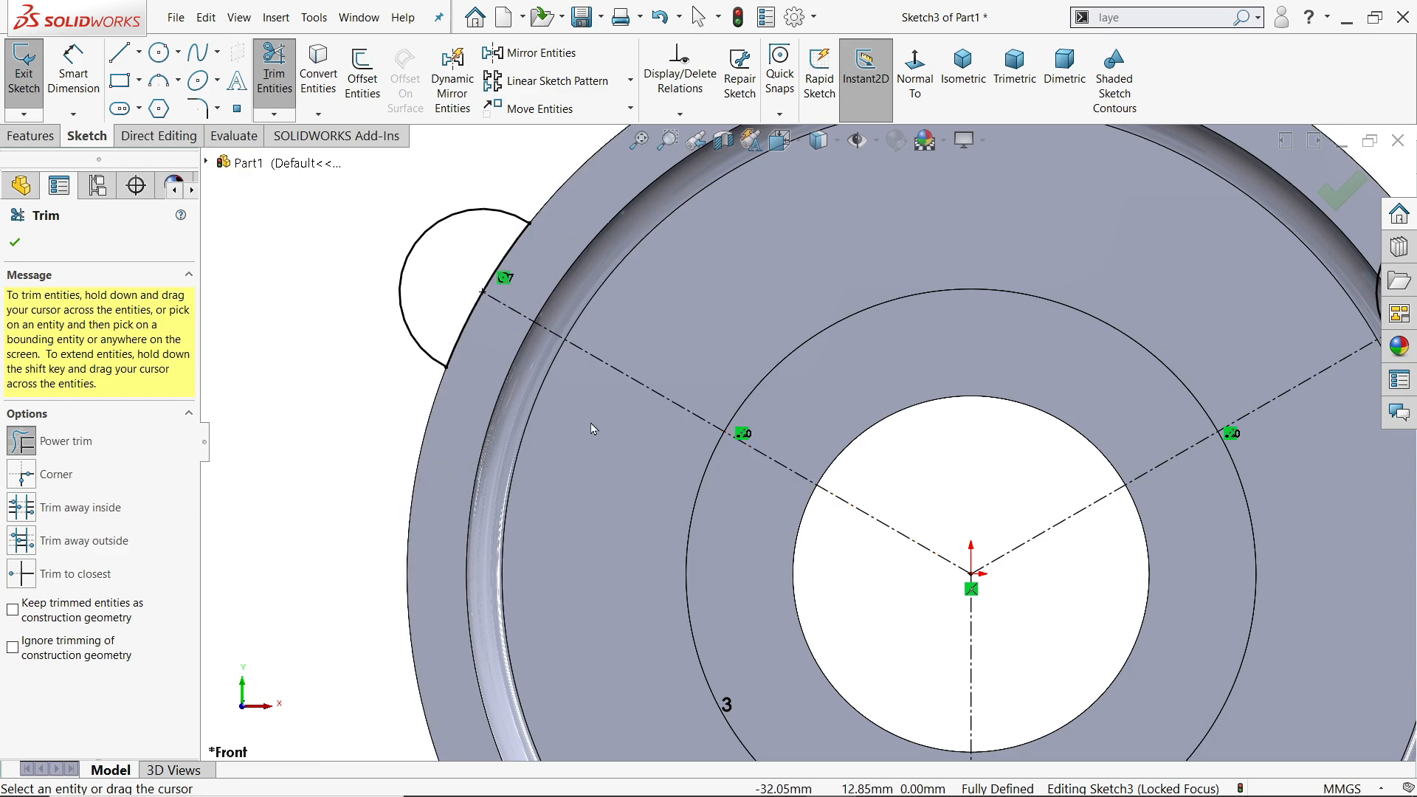
Trim the inner parts of the upper-right and bottom circles so only half-round lug profiles remain outside the rim
{"action": "scroll", "coordinate": [592, 428], "scroll_direction": "up", "scroll_amount": 7}
{"action": "scroll", "coordinate": [878, 418], "scroll_direction": "down", "scroll_amount": 5}
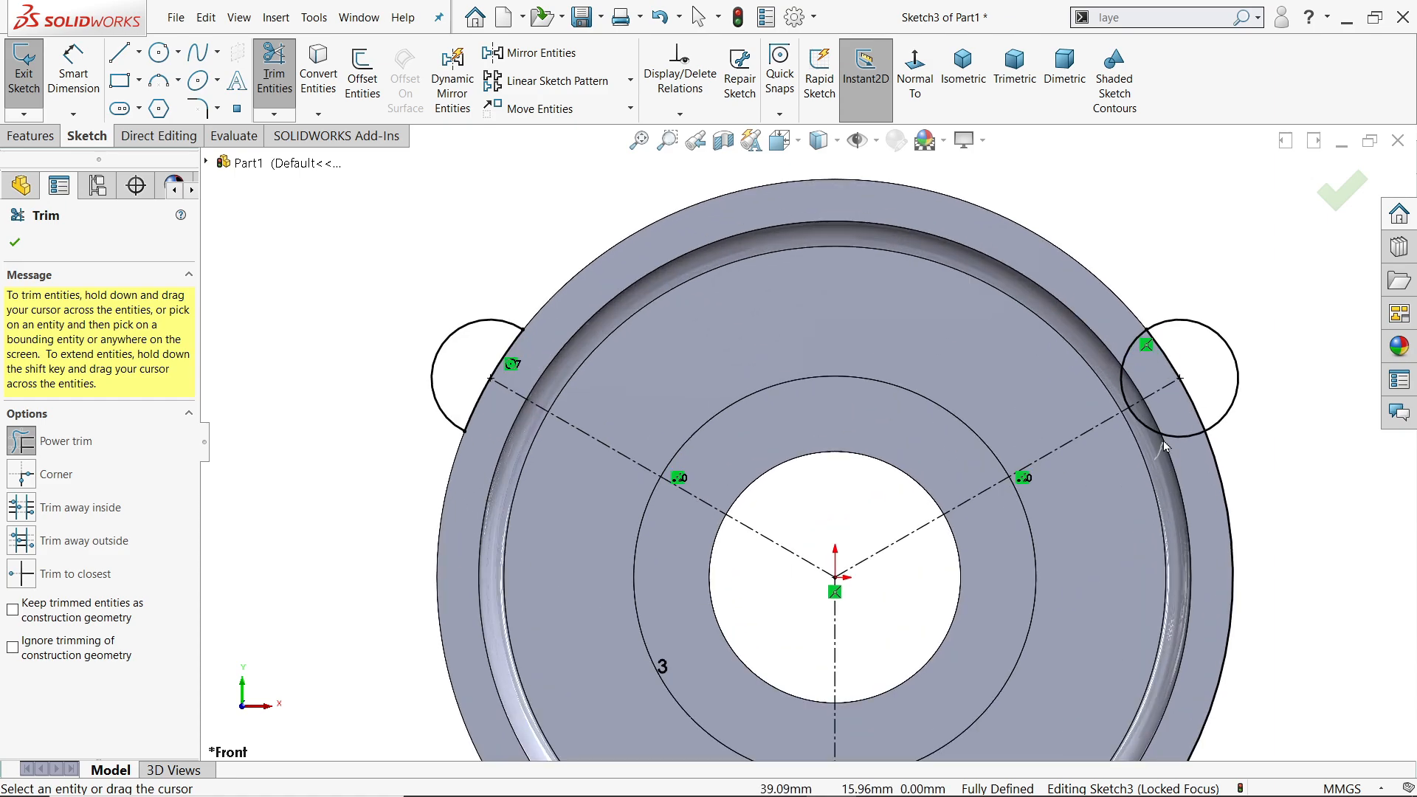
{"action": "mouse_move", "coordinate": [1164, 447]}
{"action": "left_mouse_down"}
{"action": "mouse_move", "coordinate": [1136, 411]}
{"action": "mouse_move", "coordinate": [1144, 369]}
{"action": "left_mouse_up"}
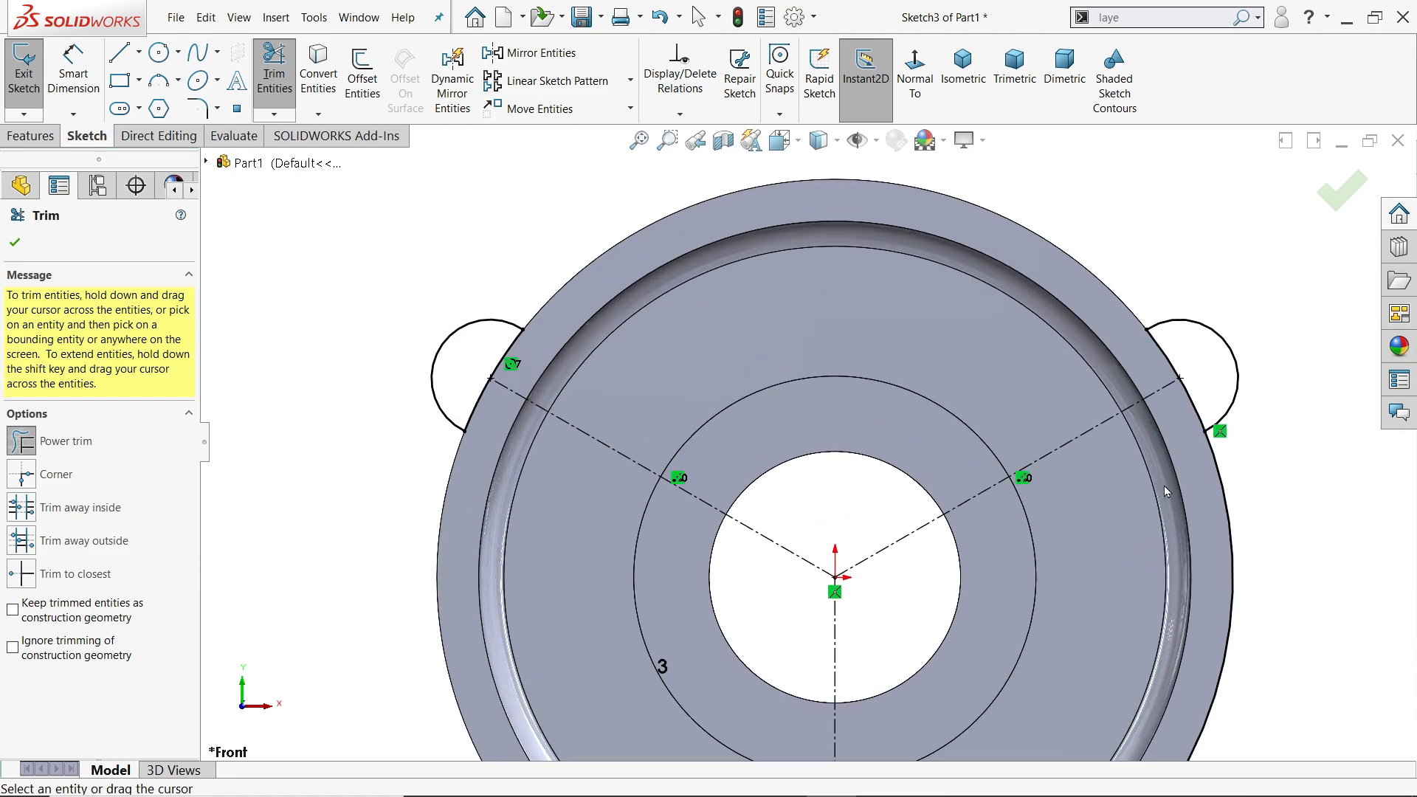
{"action": "scroll", "coordinate": [849, 478], "scroll_direction": "up", "scroll_amount": 4}
{"action": "scroll", "coordinate": [841, 634], "scroll_direction": "down", "scroll_amount": 6}
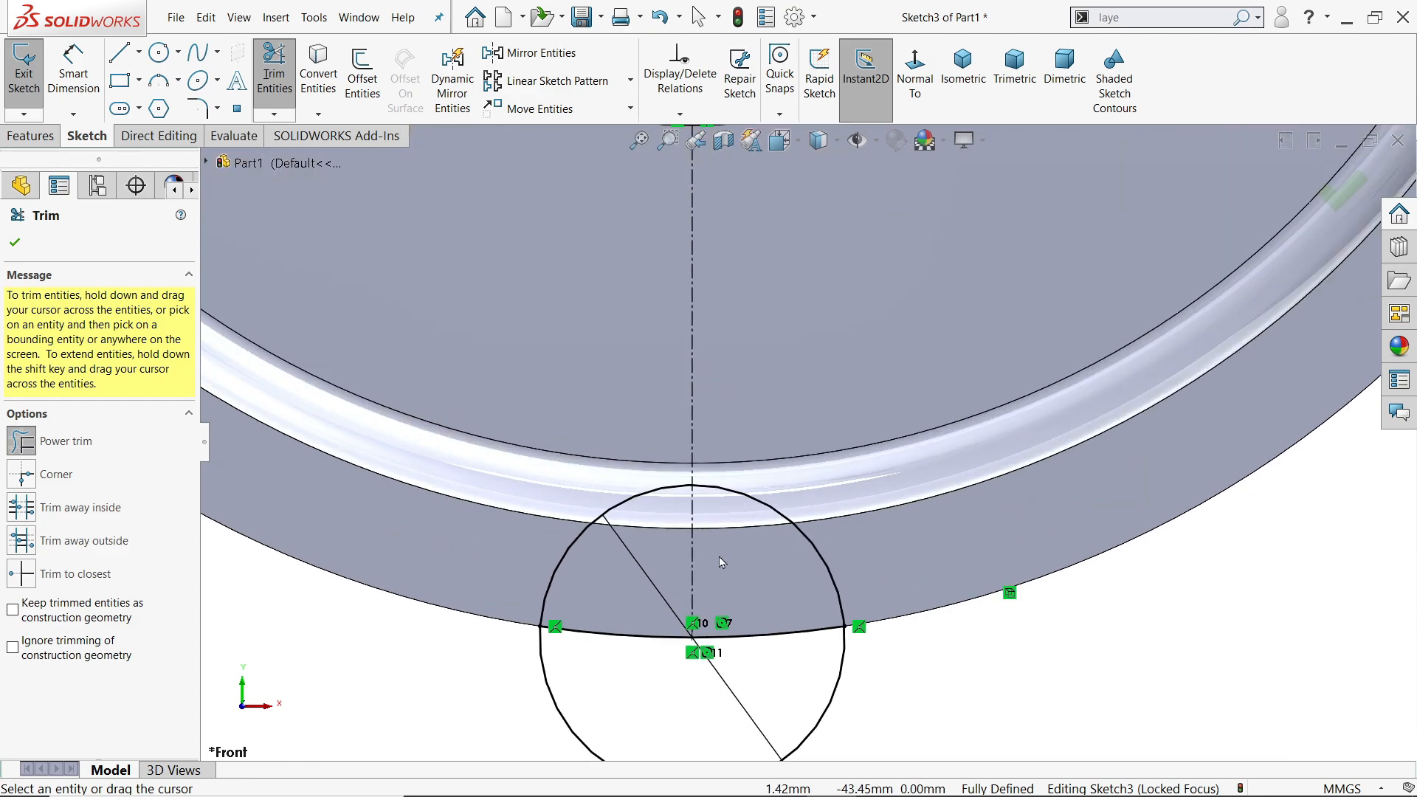
{"action": "mouse_move", "coordinate": [868, 463]}
{"action": "left_mouse_down"}
{"action": "mouse_move", "coordinate": [834, 495]}
{"action": "mouse_move", "coordinate": [594, 428]}
{"action": "mouse_move", "coordinate": [620, 487]}
{"action": "left_mouse_up"}
{"action": "scroll", "coordinate": [874, 593], "scroll_direction": "up", "scroll_amount": 5}
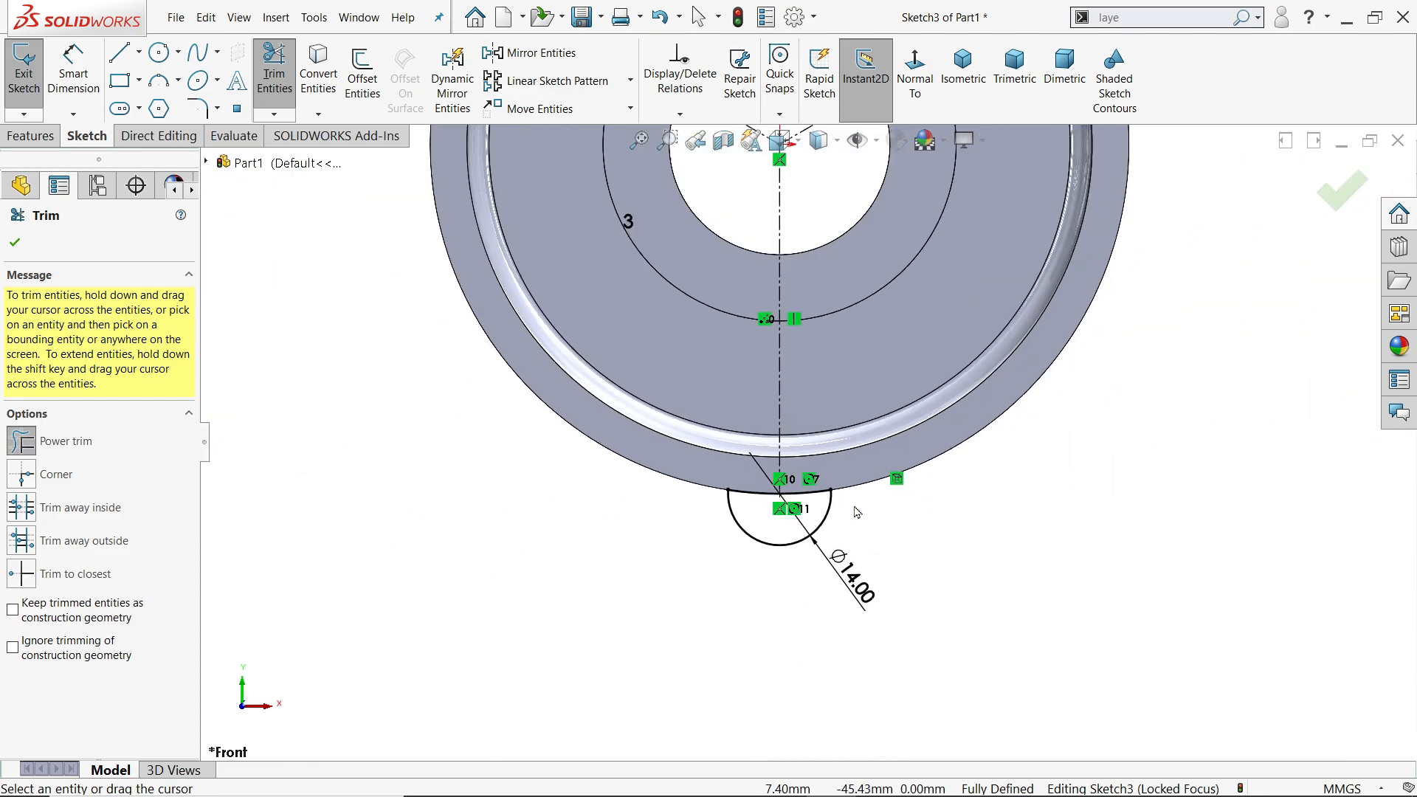
{"action": "scroll", "coordinate": [815, 220], "scroll_direction": "down", "scroll_amount": 3}
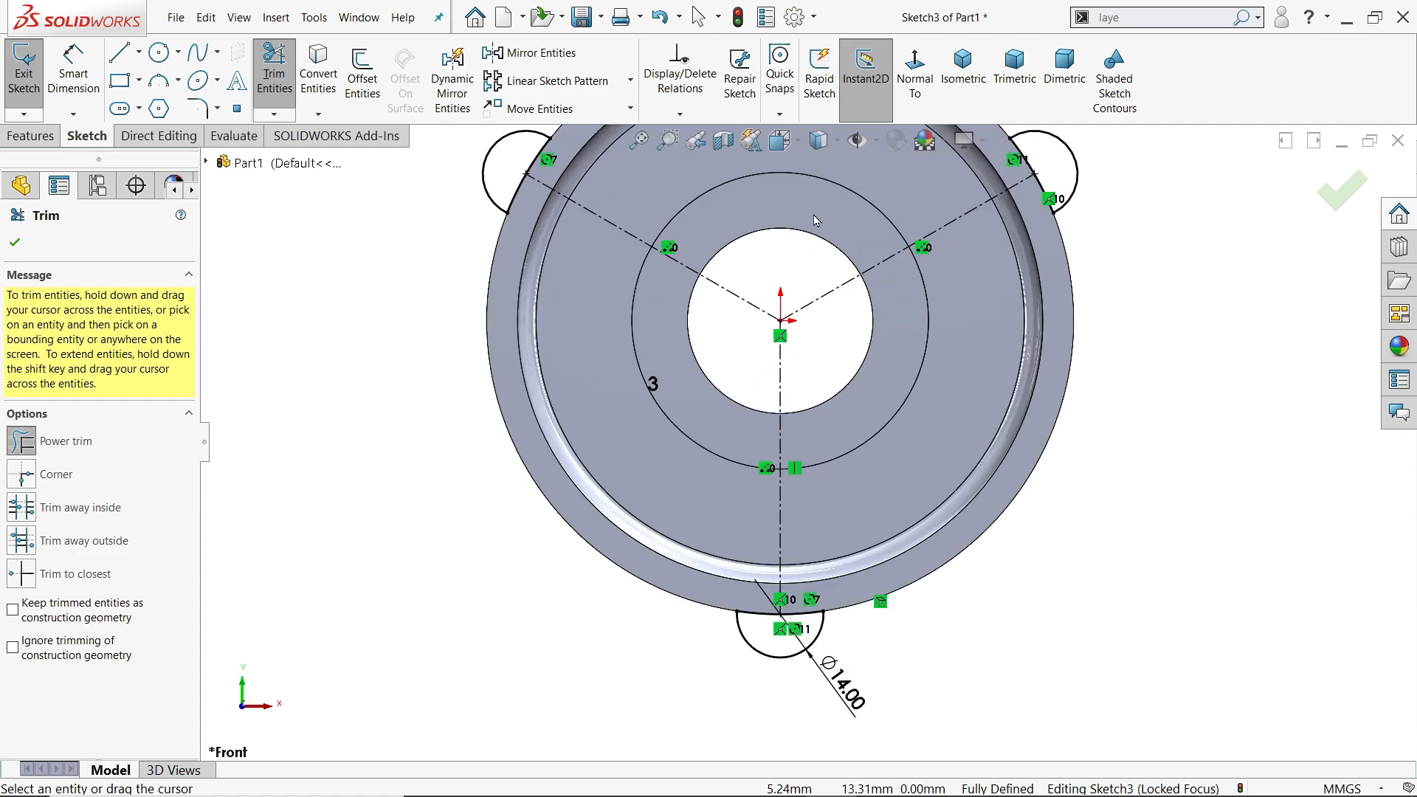
Extrude the three half-round lug profiles 11 mm blind, reversed to run back along the body and merged with it
{"action": "left_click", "coordinate": [32, 136]}
{"action": "left_click", "coordinate": [26, 84]}
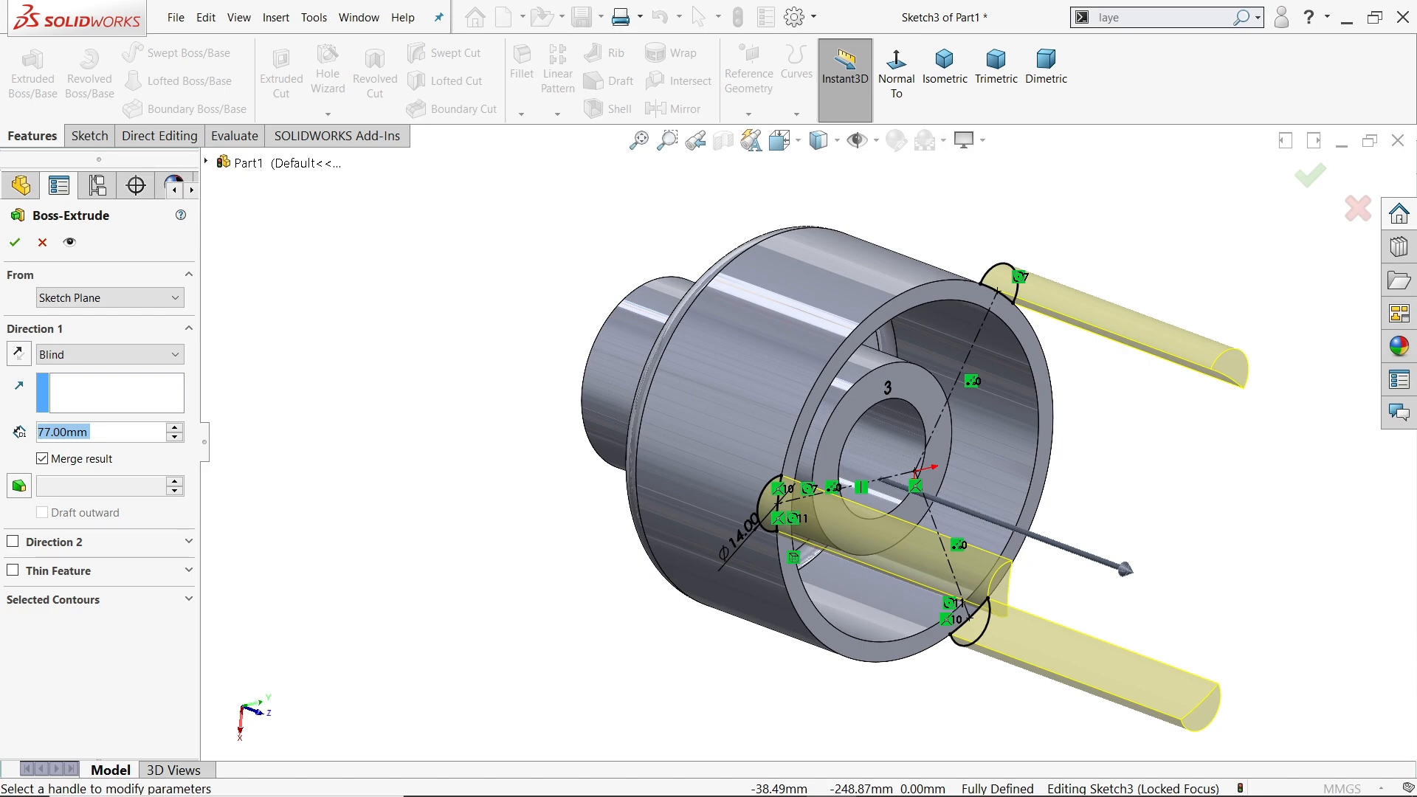
{"action": "type", "text": "11"}
{"action": "key", "text": "Return"}
{"action": "scroll", "coordinate": [837, 511], "scroll_direction": "up", "scroll_amount": 2}
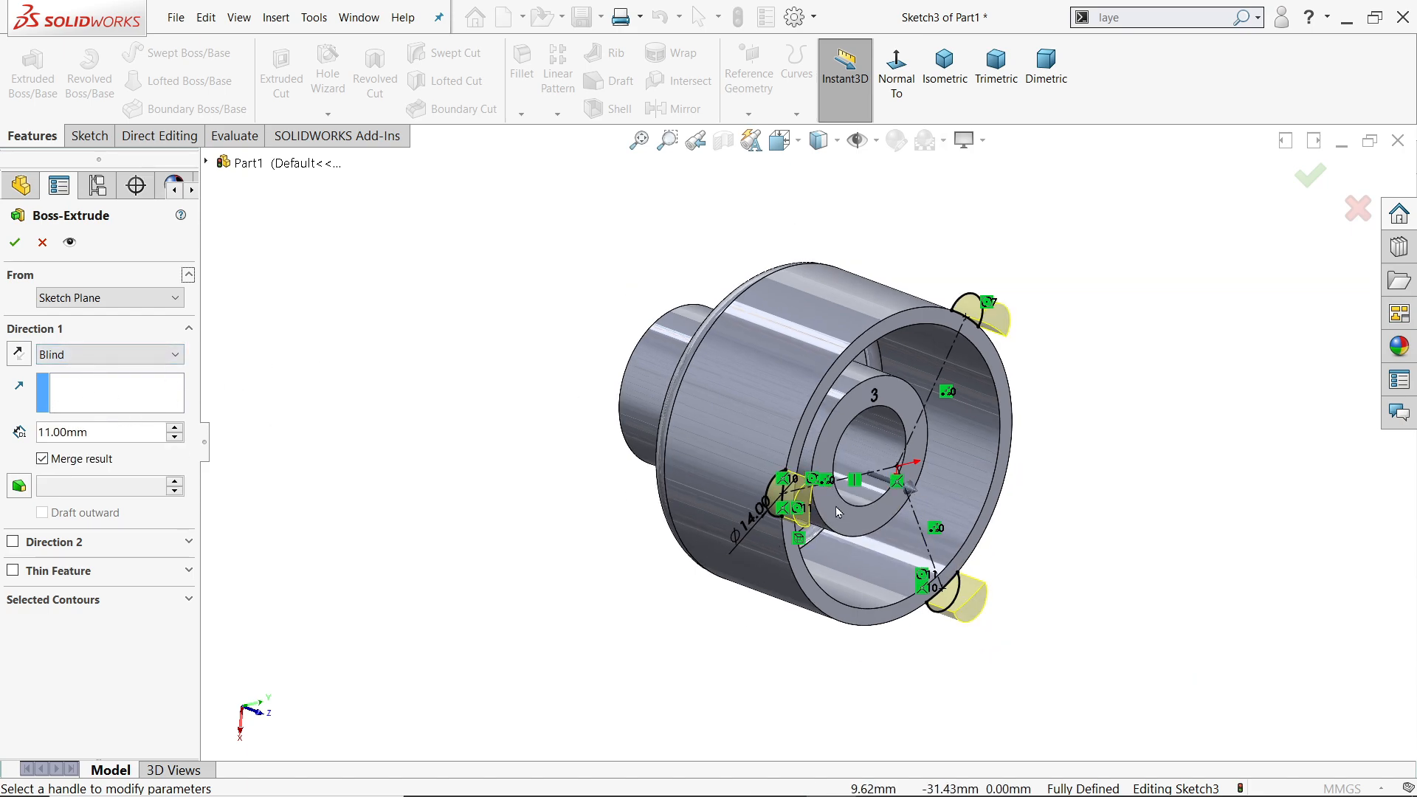
{"action": "scroll", "coordinate": [838, 512], "scroll_direction": "down", "scroll_amount": 3}
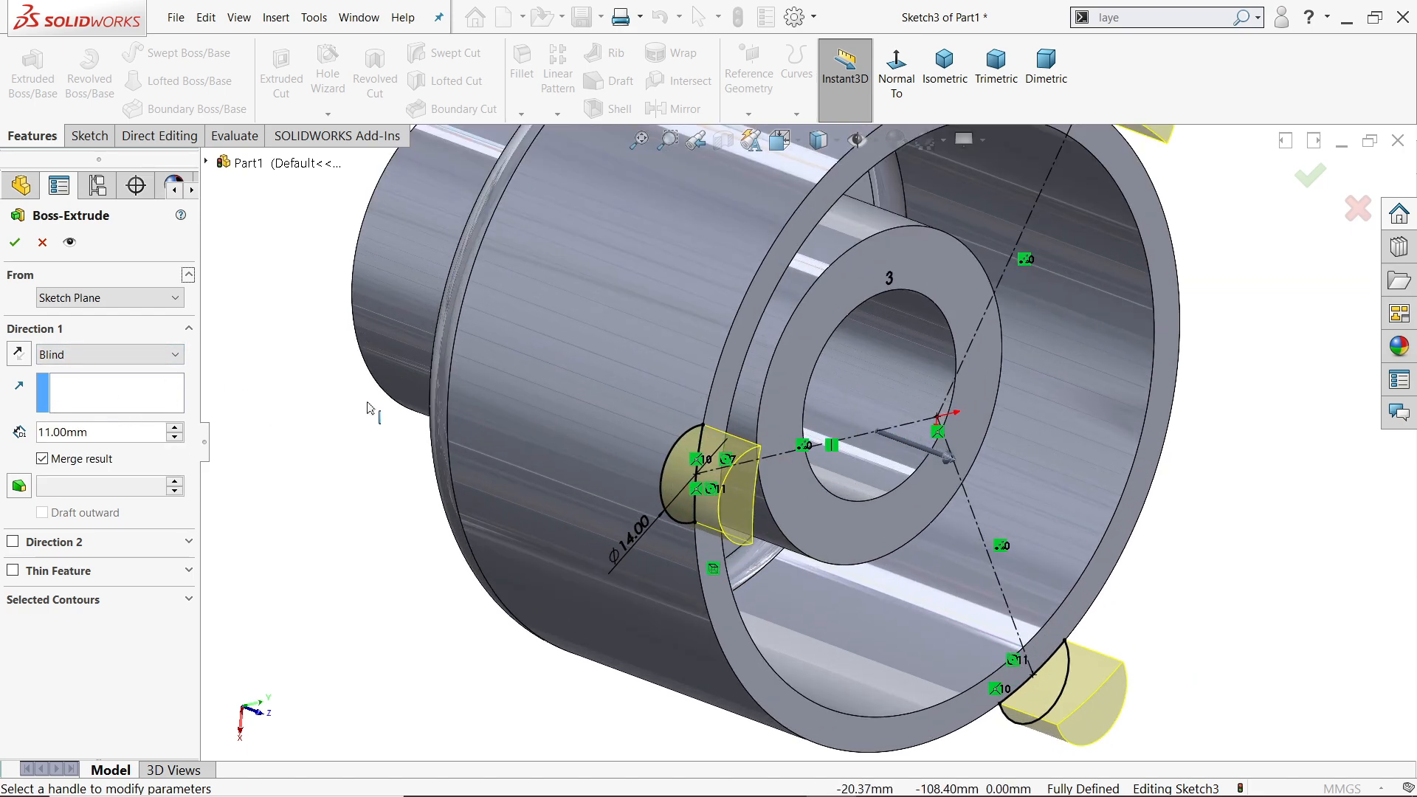
{"action": "left_click", "coordinate": [20, 356]}
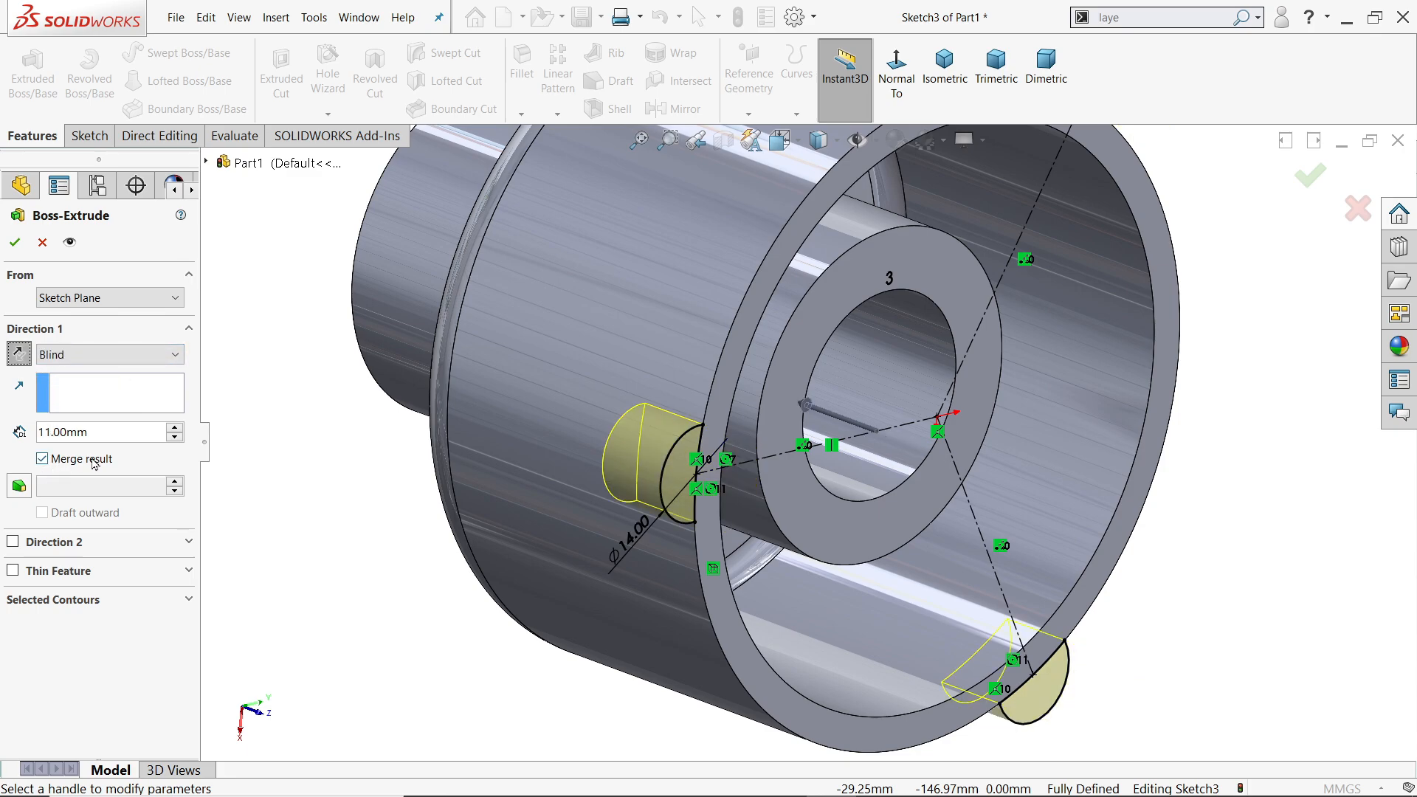
{"action": "left_click", "coordinate": [14, 242]}
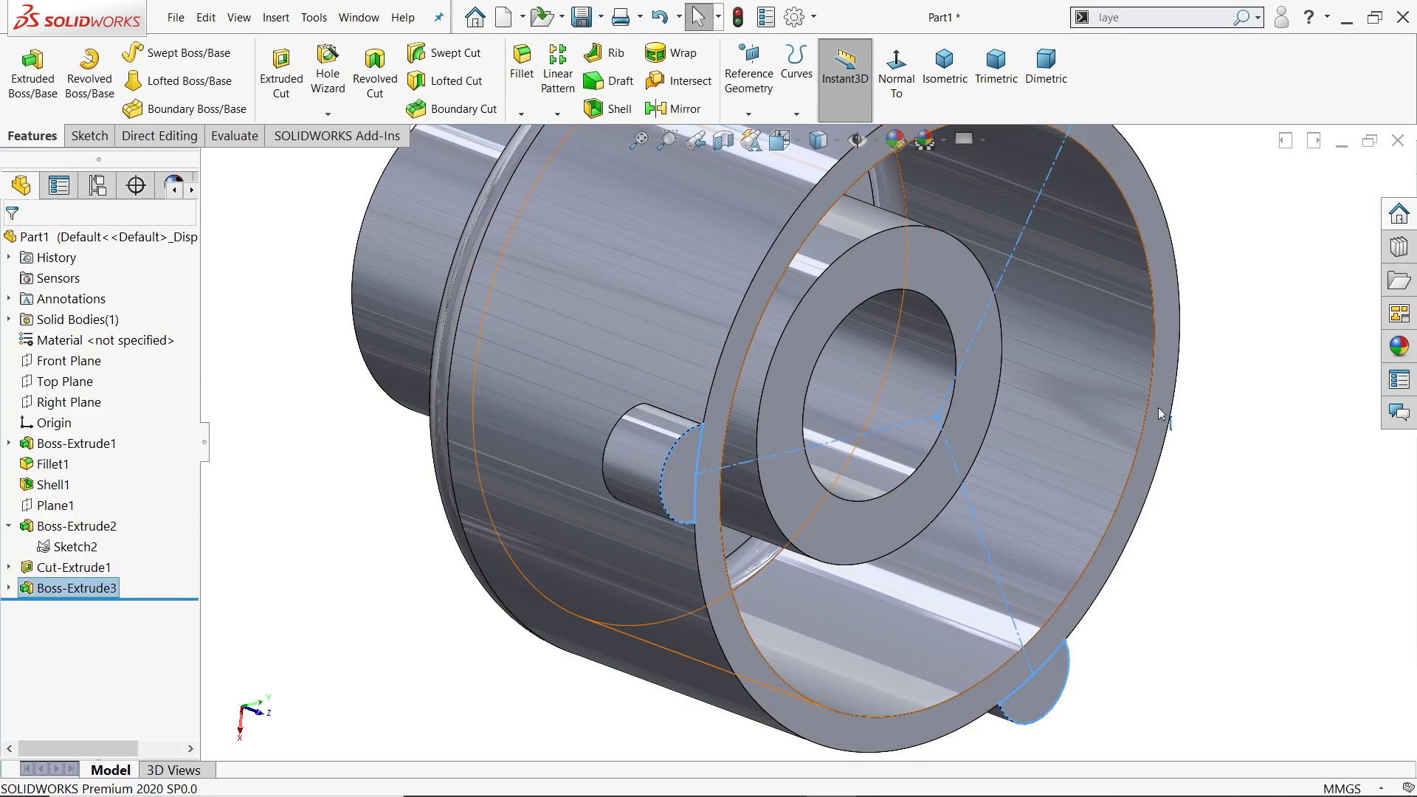
{"action": "left_click", "coordinate": [1220, 402]}
Start an Advanced Hole with a straight tapped near-side element and set its standard to ANSI Metric
{"action": "key", "text": "f"}
{"action": "middle_click_drag", "start_coordinate": [1103, 395], "coordinate": [1022, 429]}
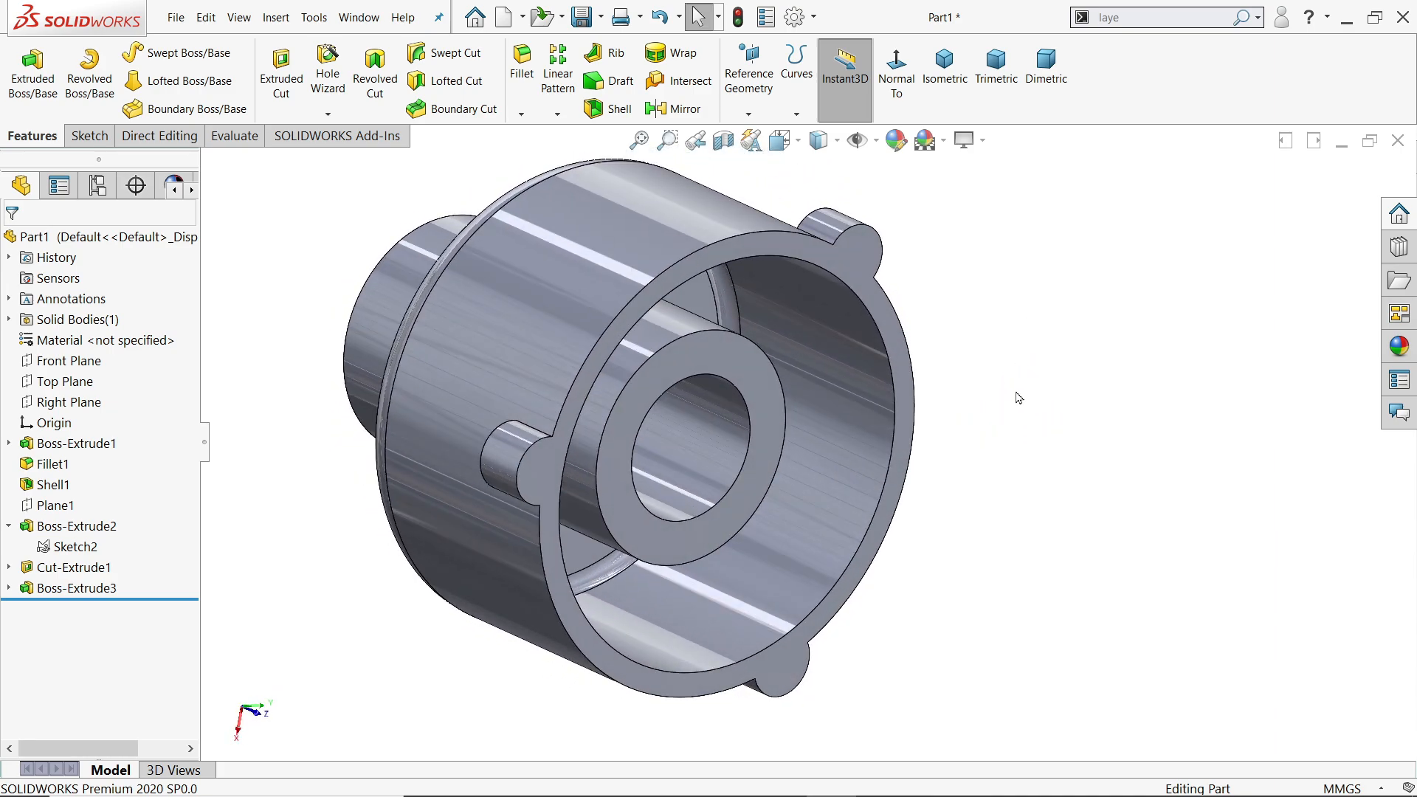
{"action": "scroll", "coordinate": [587, 480], "scroll_direction": "down", "scroll_amount": 4}
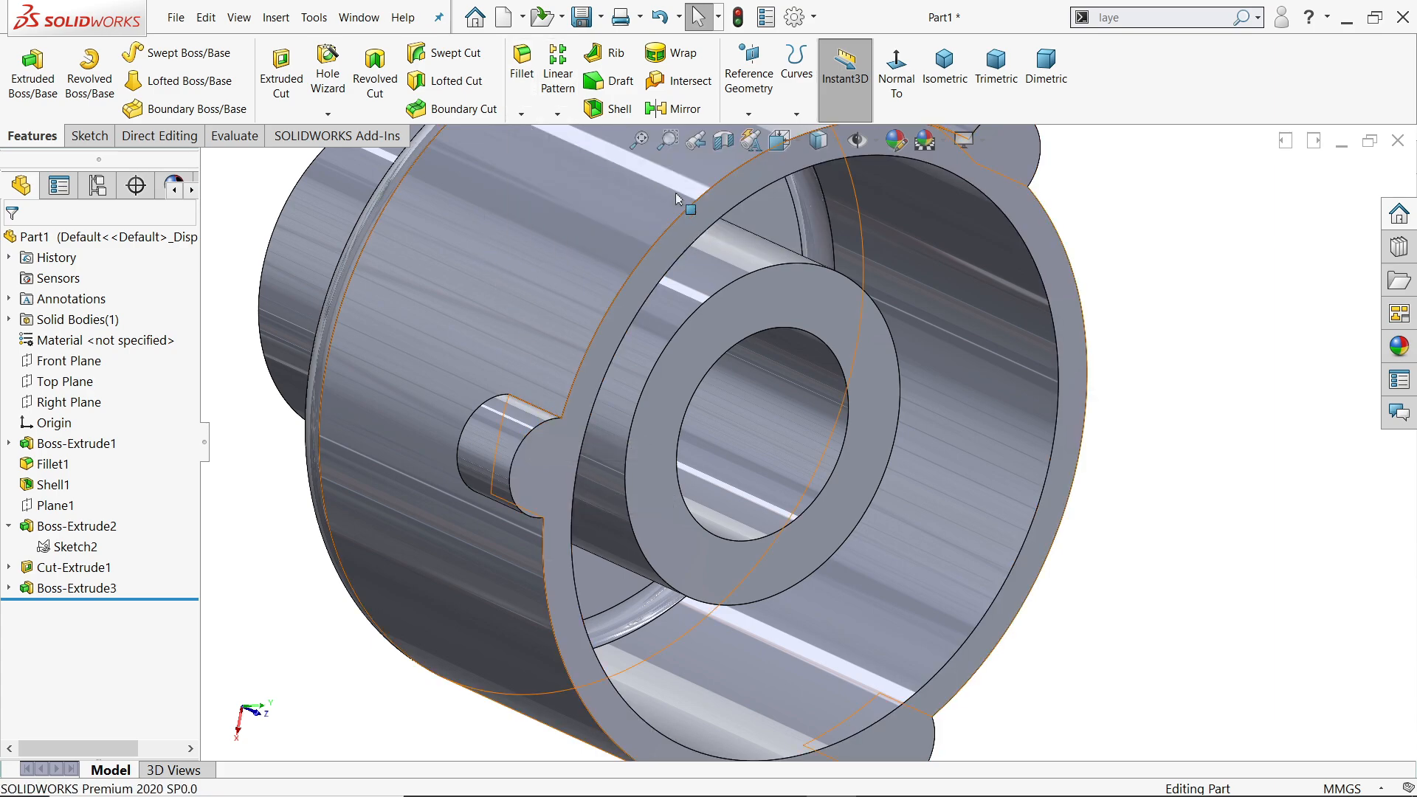
{"action": "scroll", "coordinate": [766, 299], "scroll_direction": "up", "scroll_amount": 3}
{"action": "scroll", "coordinate": [790, 449], "scroll_direction": "down", "scroll_amount": 1}
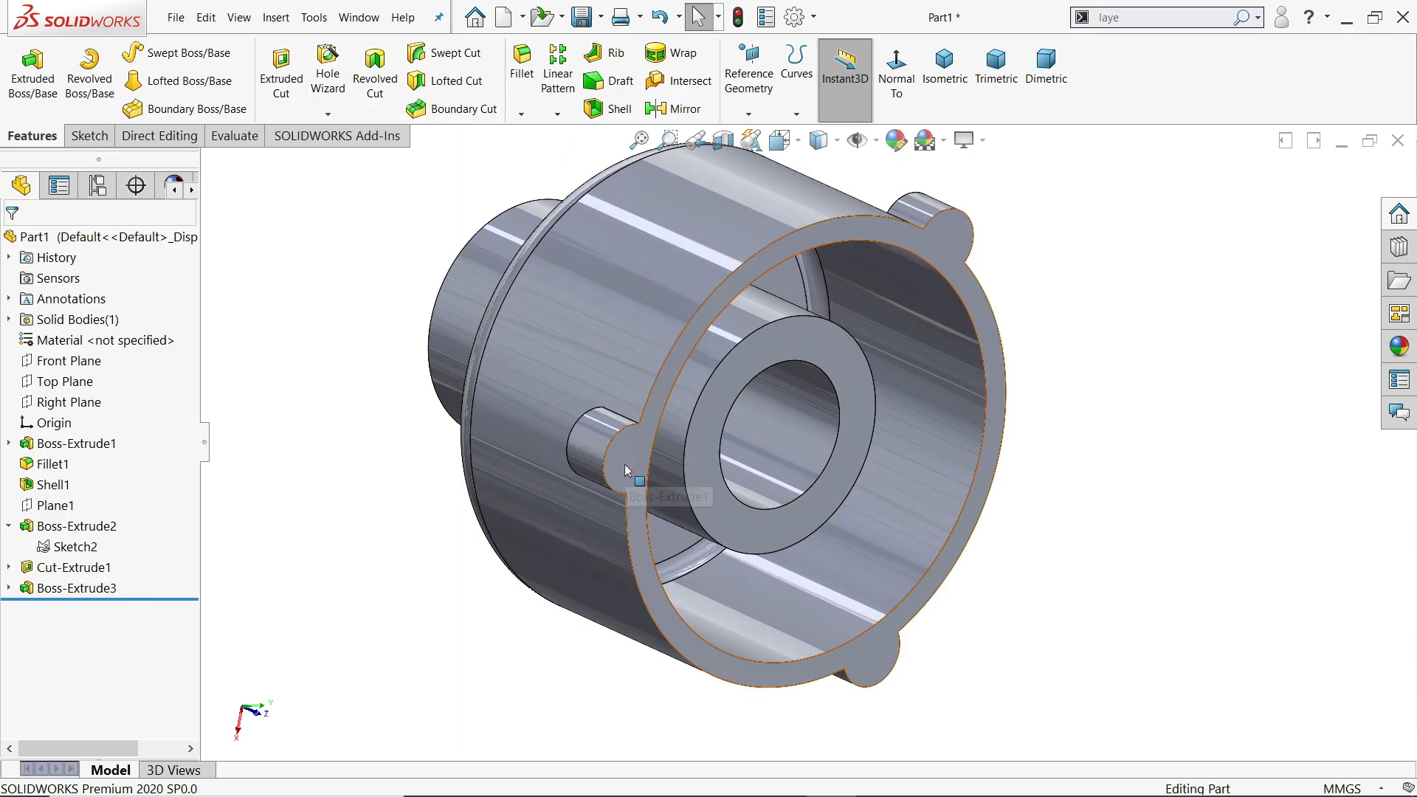
{"action": "left_click", "coordinate": [332, 117]}
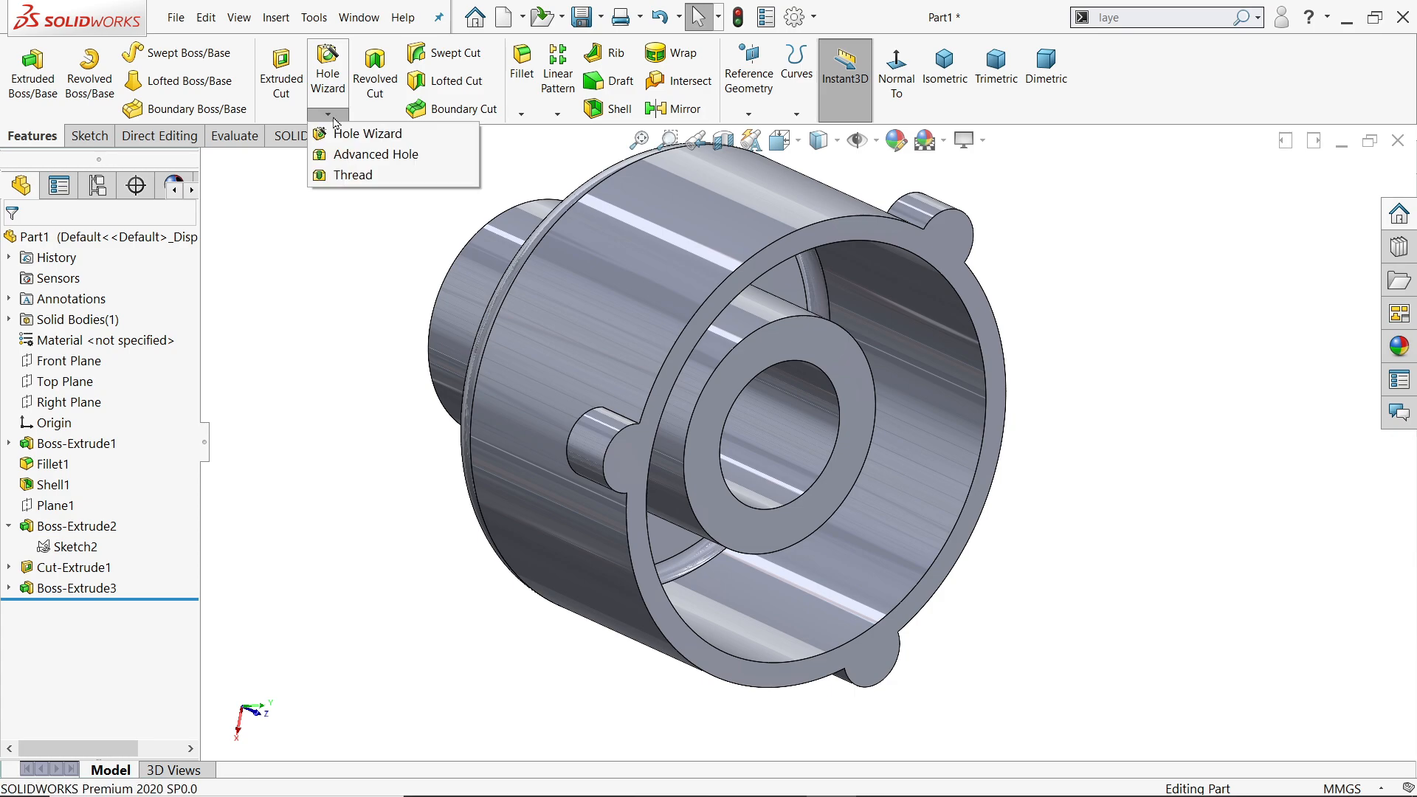
{"action": "left_click", "coordinate": [396, 162]}
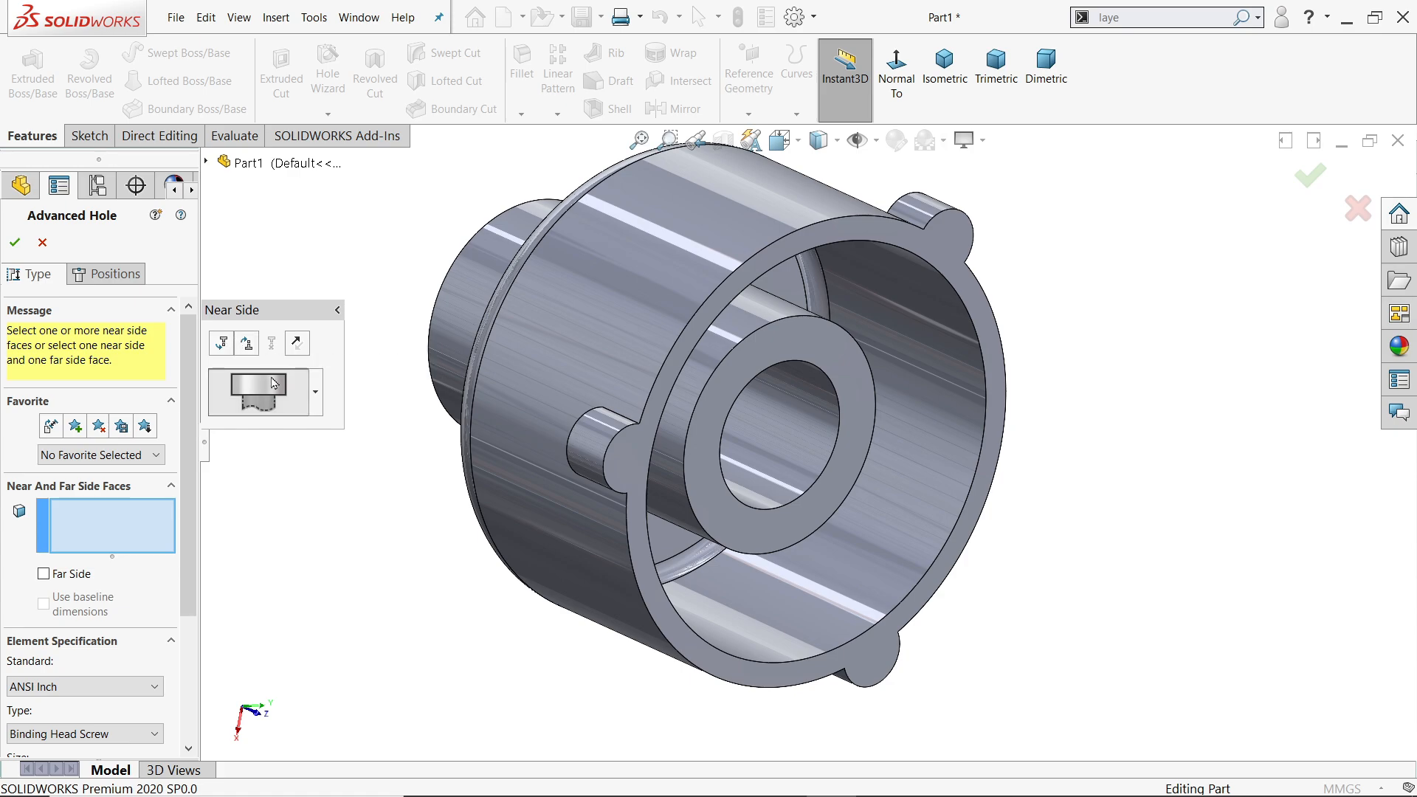
{"action": "left_click", "coordinate": [317, 396]}
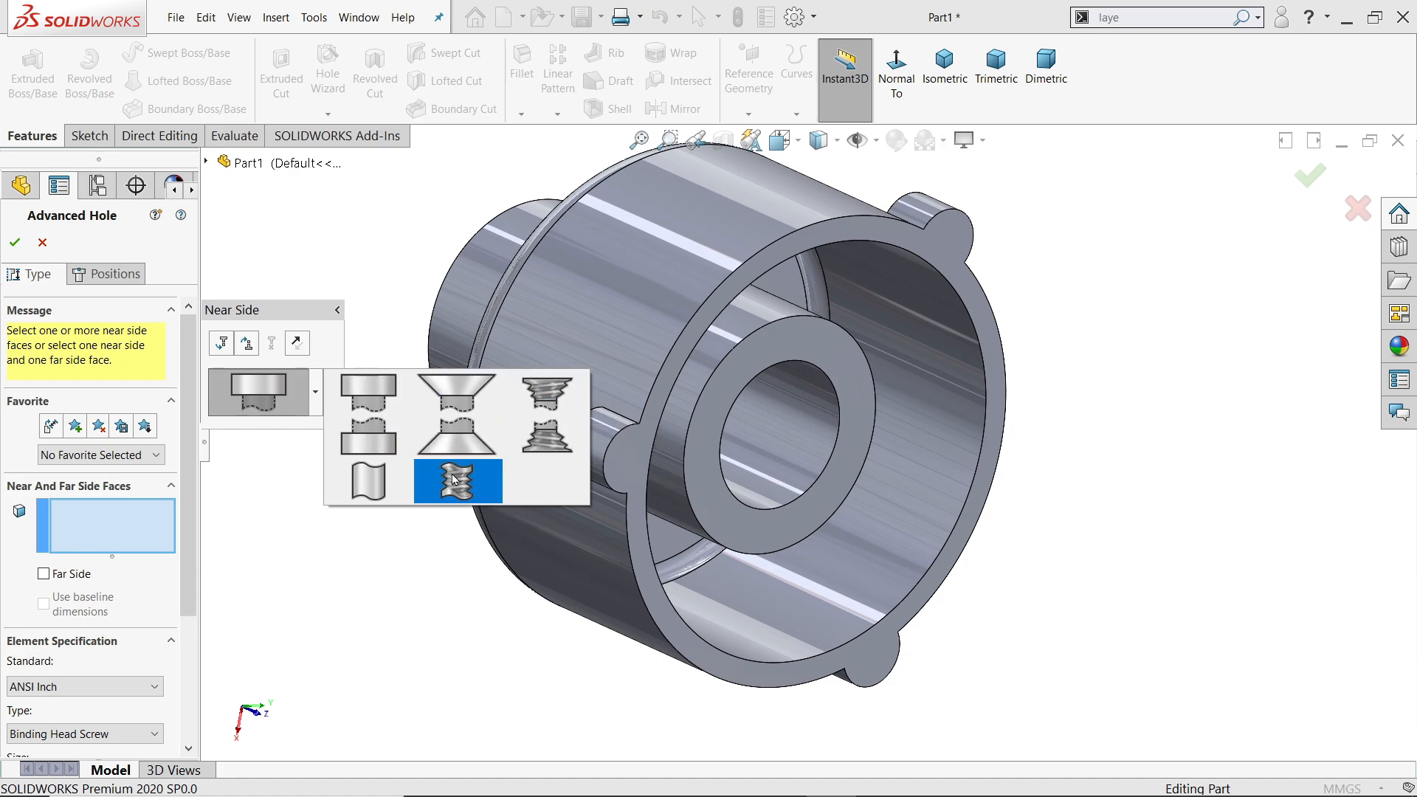
{"action": "left_click", "coordinate": [455, 480]}
{"action": "left_click_drag", "start_coordinate": [189, 476], "coordinate": [186, 592]}
{"action": "left_click", "coordinate": [59, 443]}
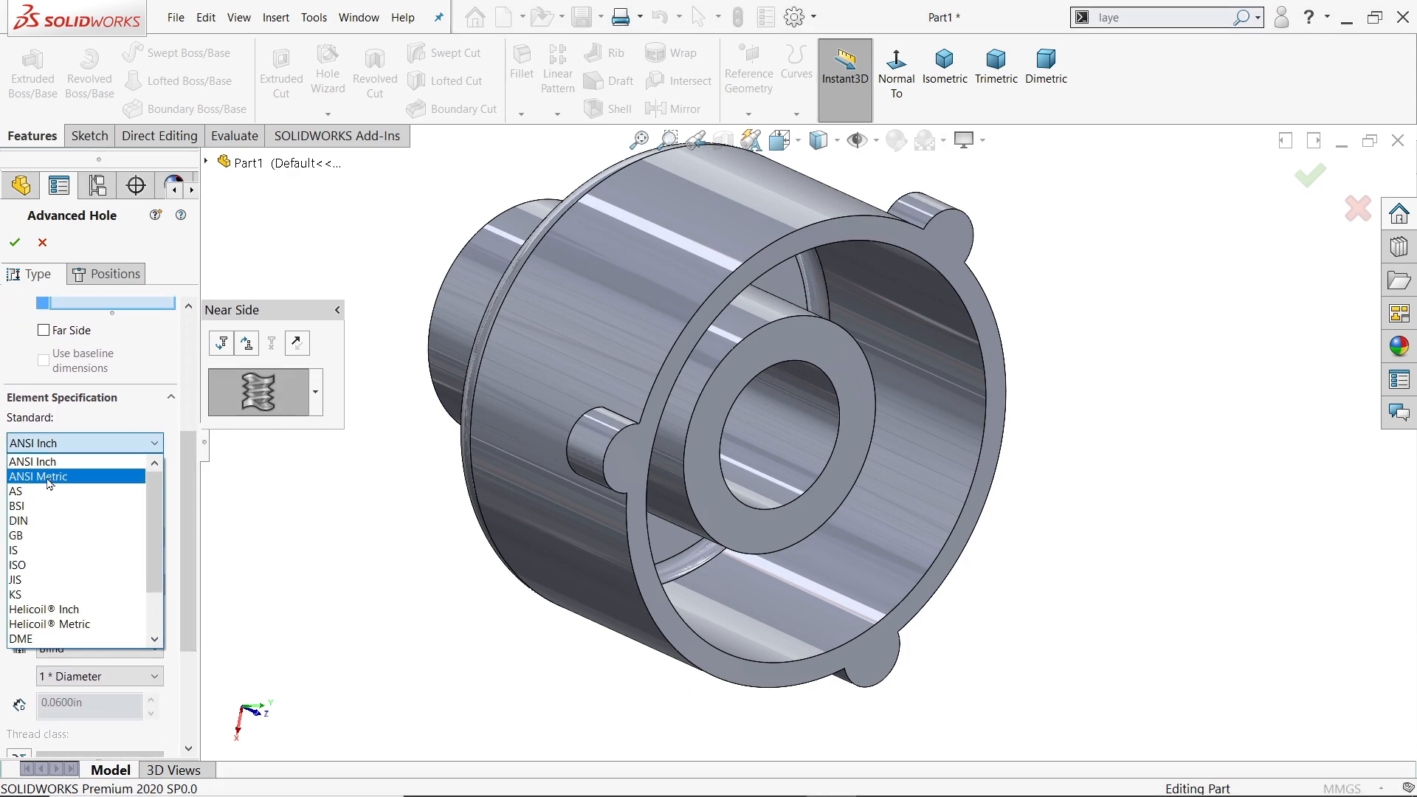
{"action": "left_click", "coordinate": [45, 476]}
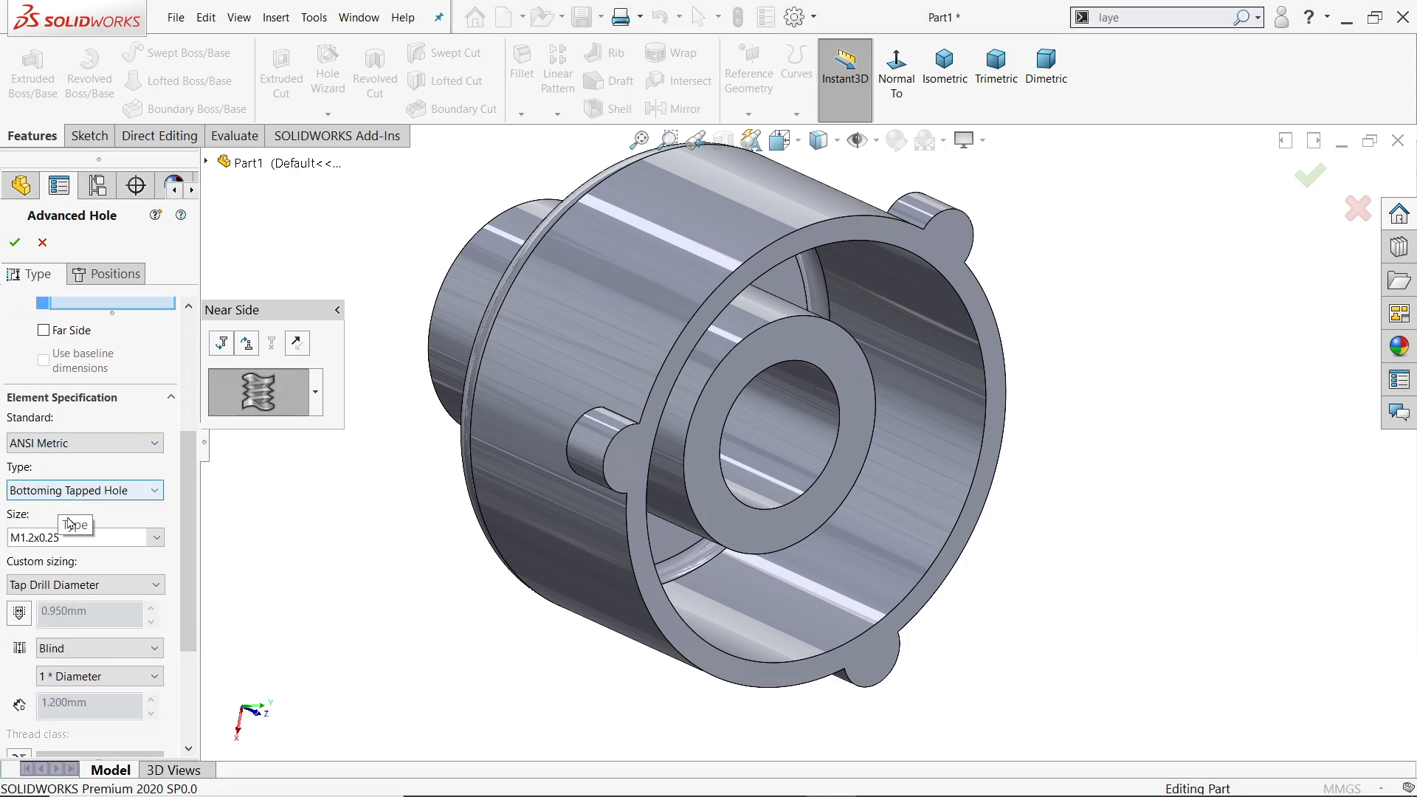
Set the tapped hole size to M5x0.8 and its custom sizing to tap drill diameter with cosmetic thread
{"action": "left_click", "coordinate": [156, 537]}
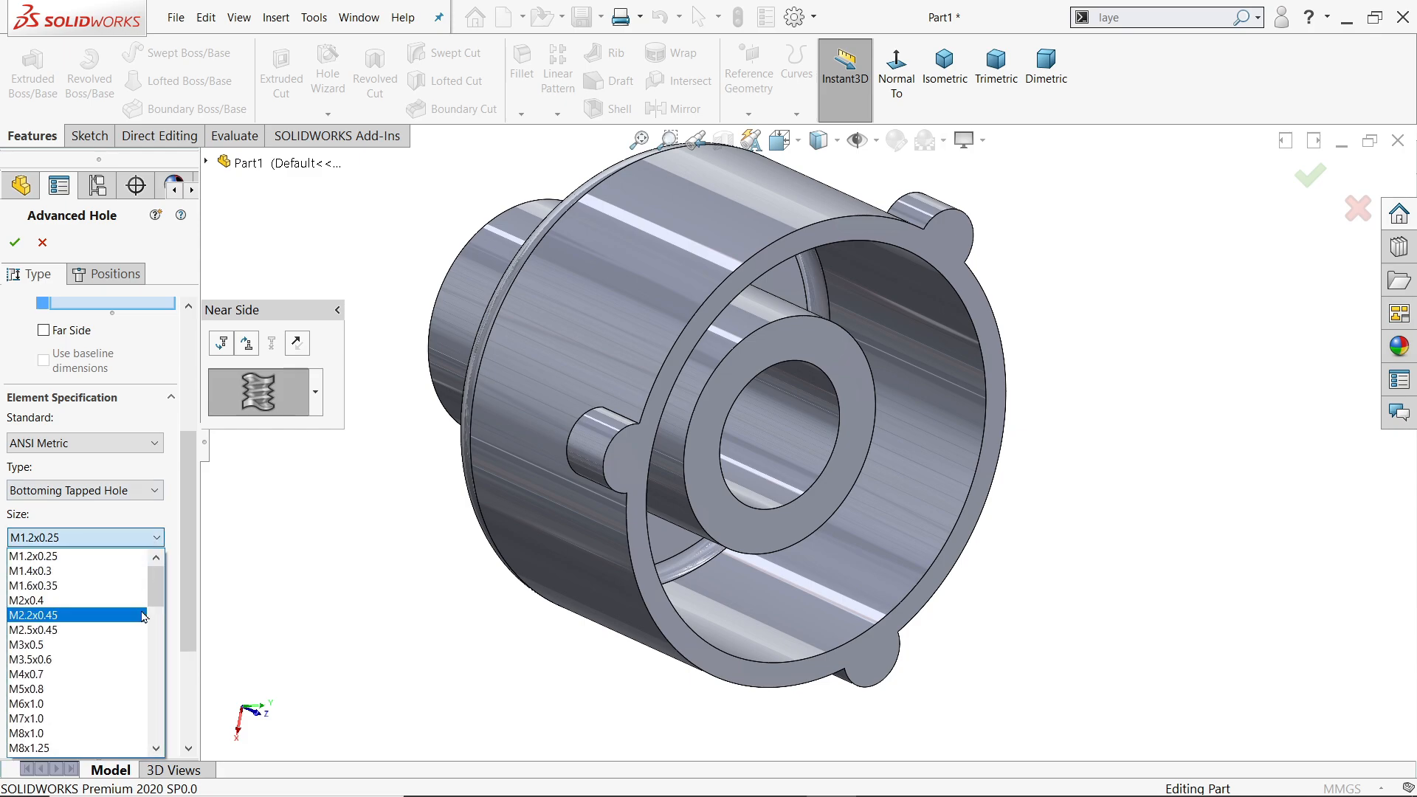
{"action": "left_click_drag", "start_coordinate": [160, 589], "coordinate": [156, 610]}
{"action": "left_click", "coordinate": [78, 585]}
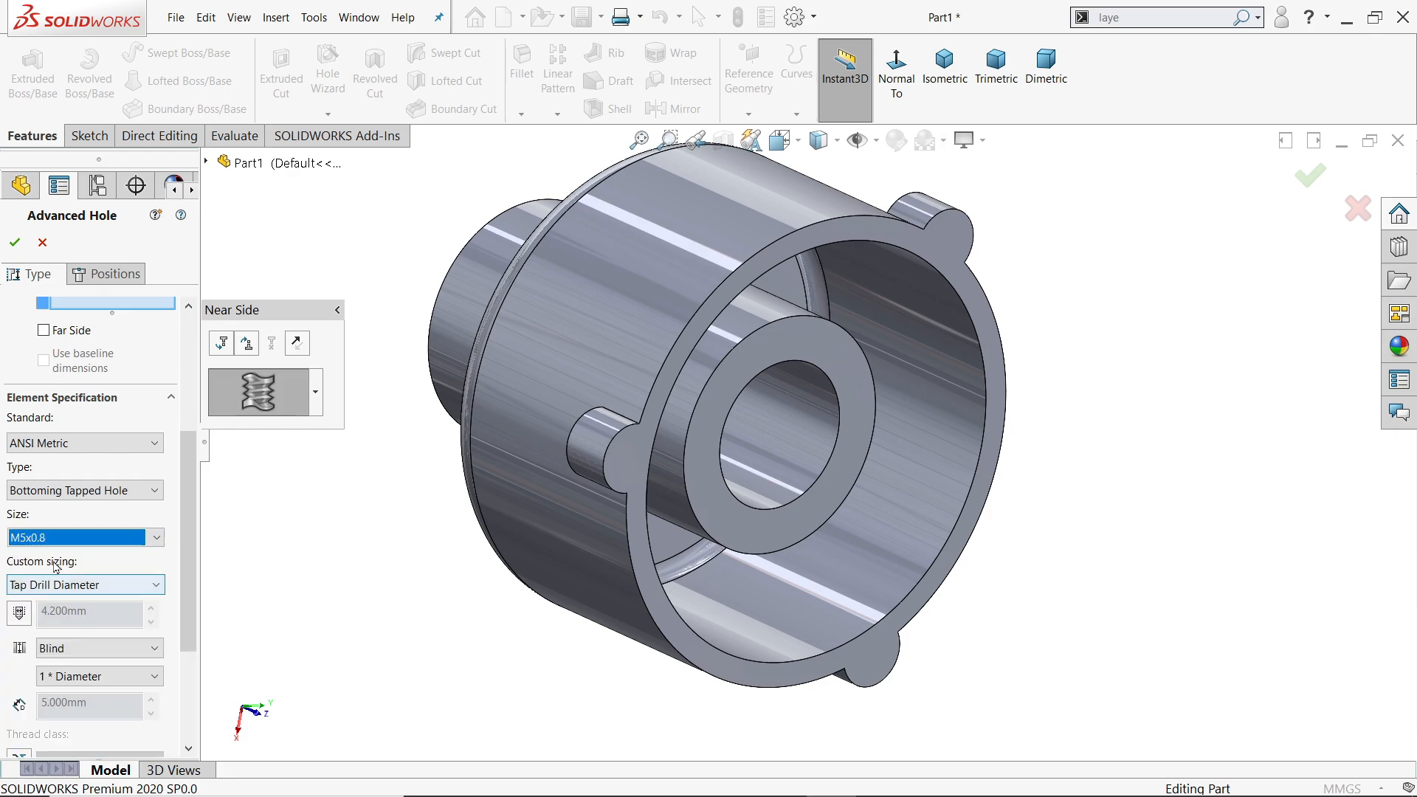
{"action": "scroll", "coordinate": [187, 564], "scroll_direction": "down", "scroll_amount": 3}
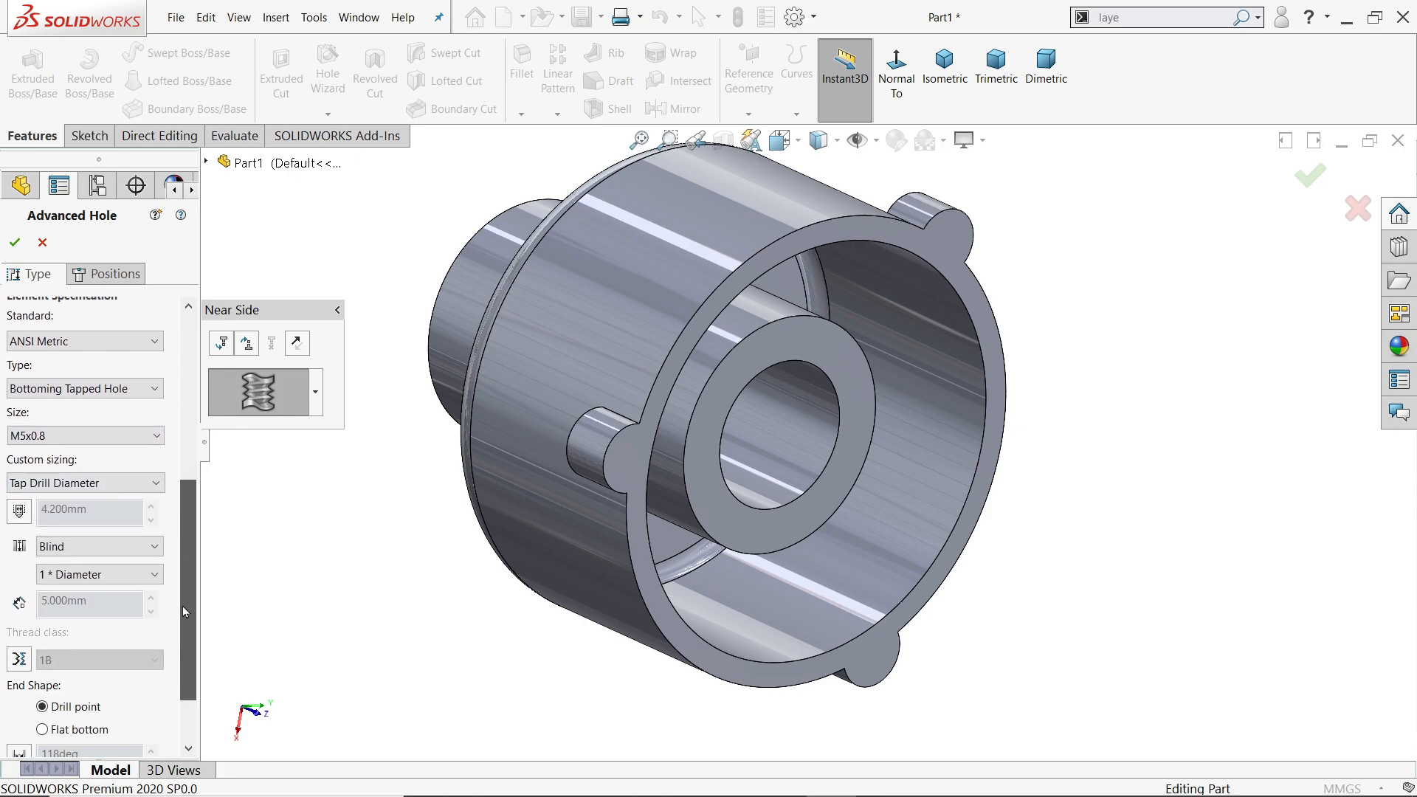
{"action": "left_click", "coordinate": [67, 473]}
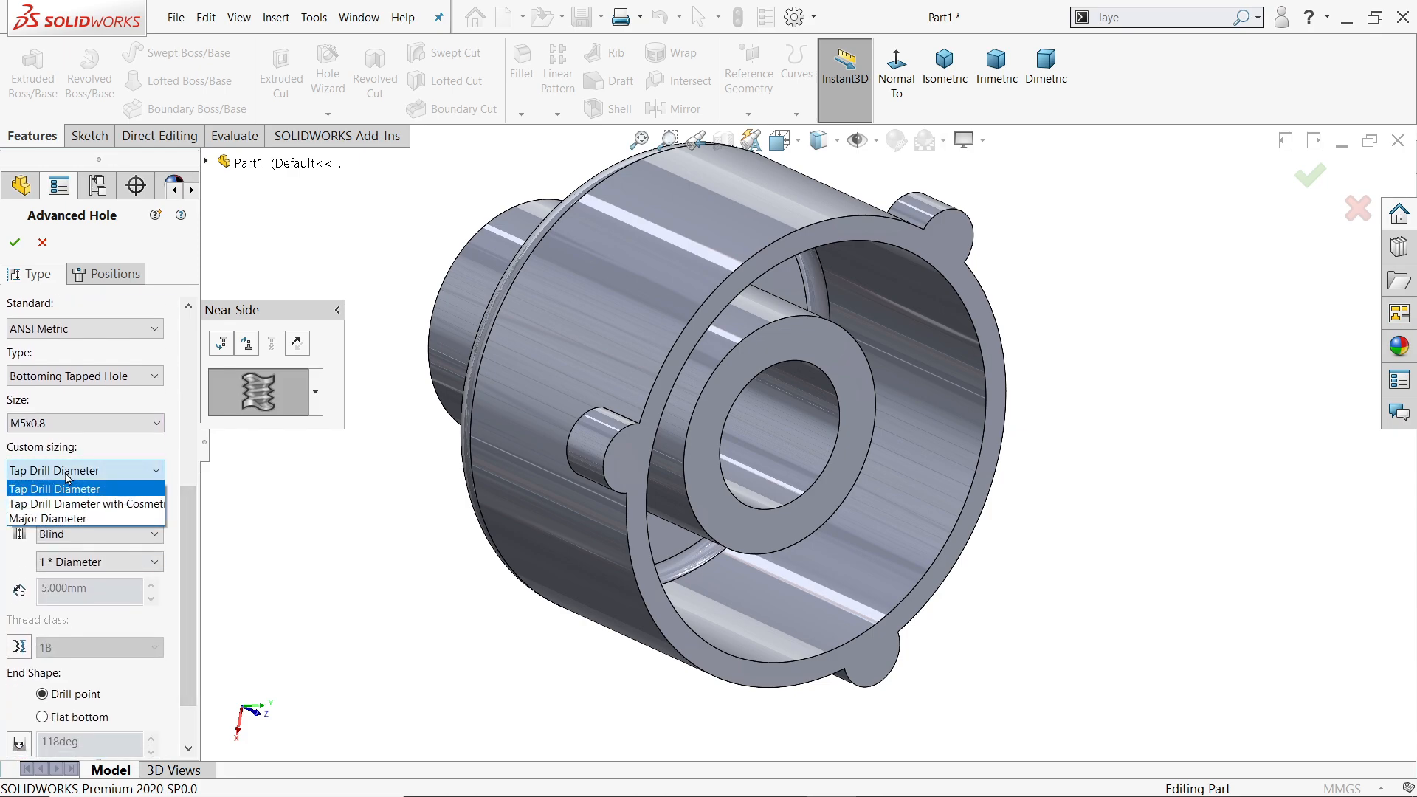
{"action": "left_click", "coordinate": [123, 506]}
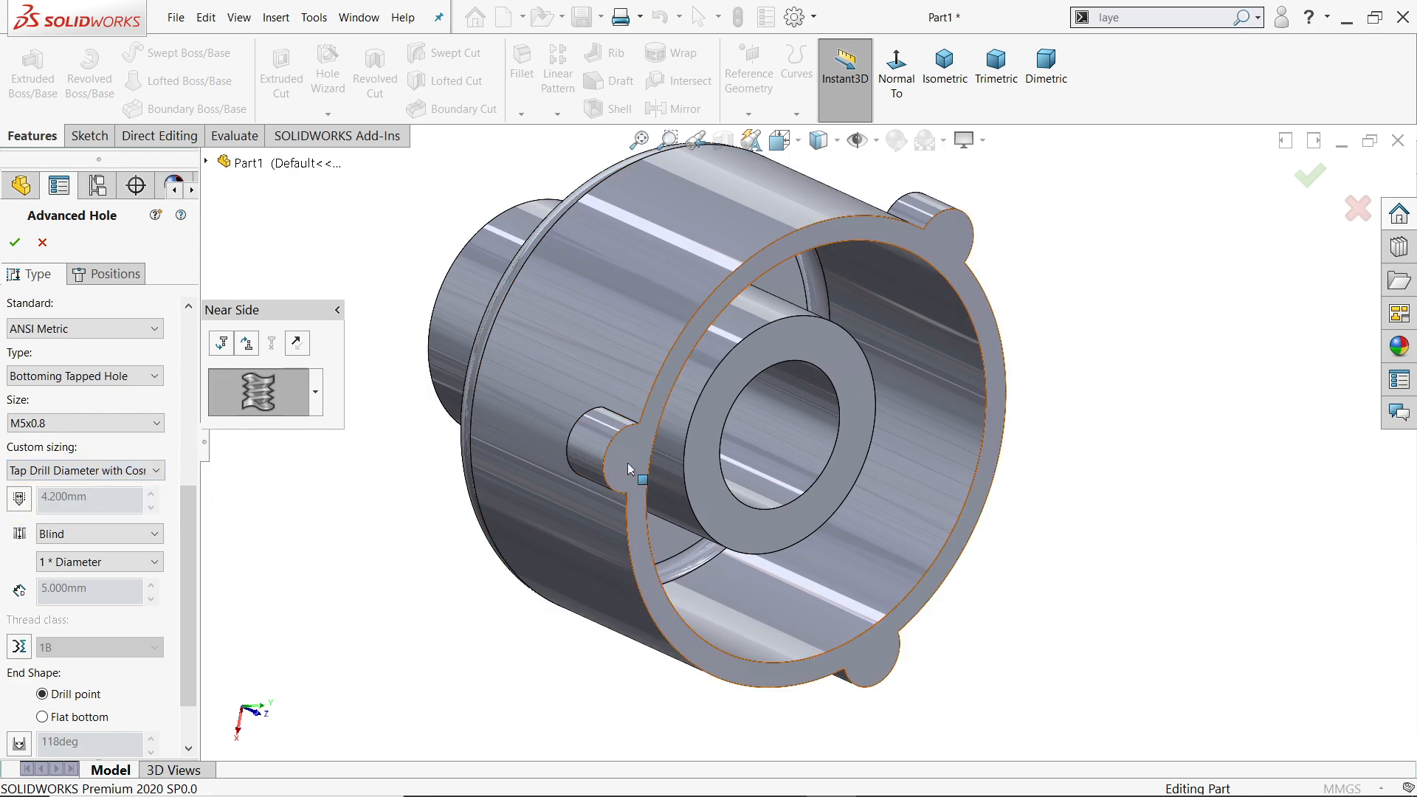
Give the tapped hole a blind end condition with a user-defined depth of 8 mm
{"action": "left_click", "coordinate": [60, 538]}
{"action": "left_click", "coordinate": [61, 552]}
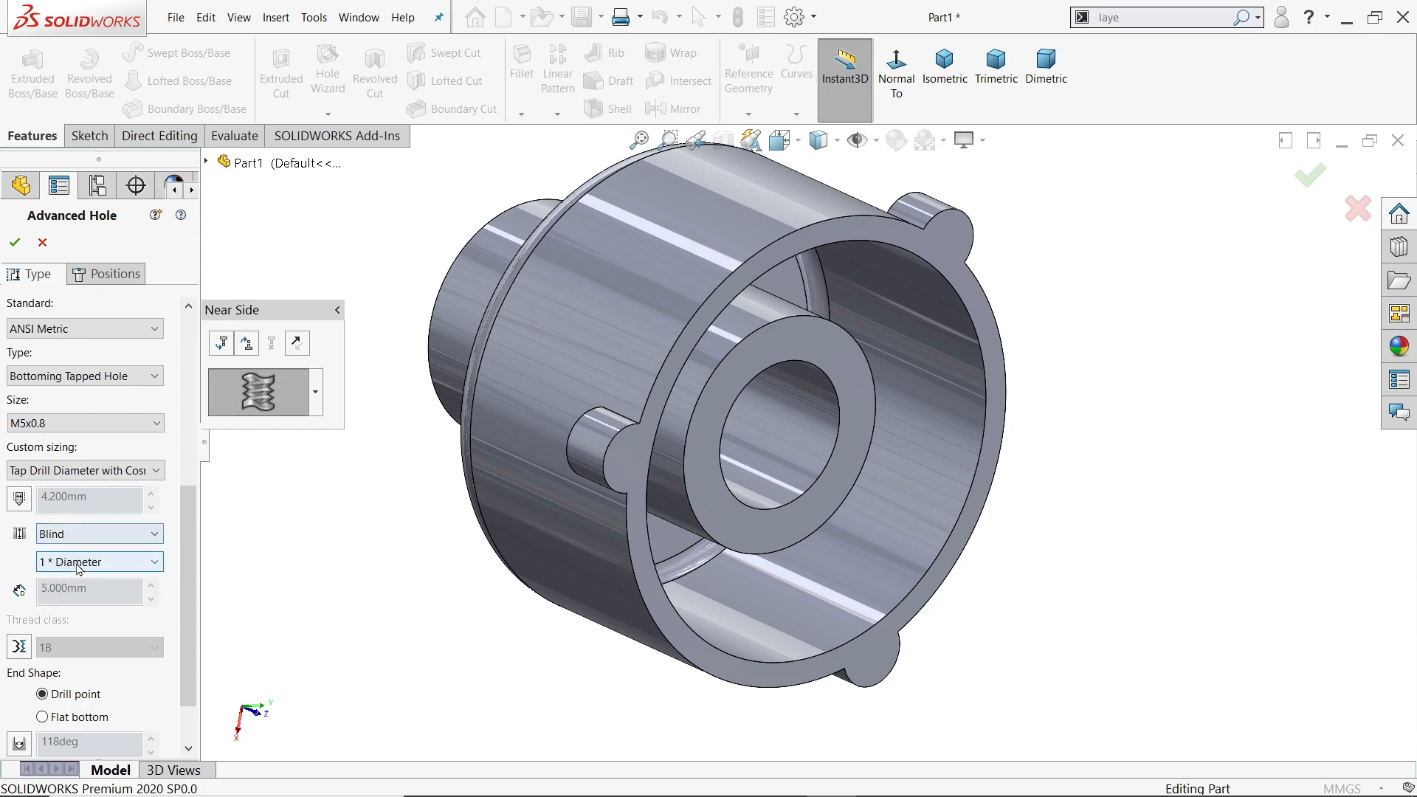
{"action": "left_click", "coordinate": [81, 562]}
{"action": "left_click", "coordinate": [76, 626]}
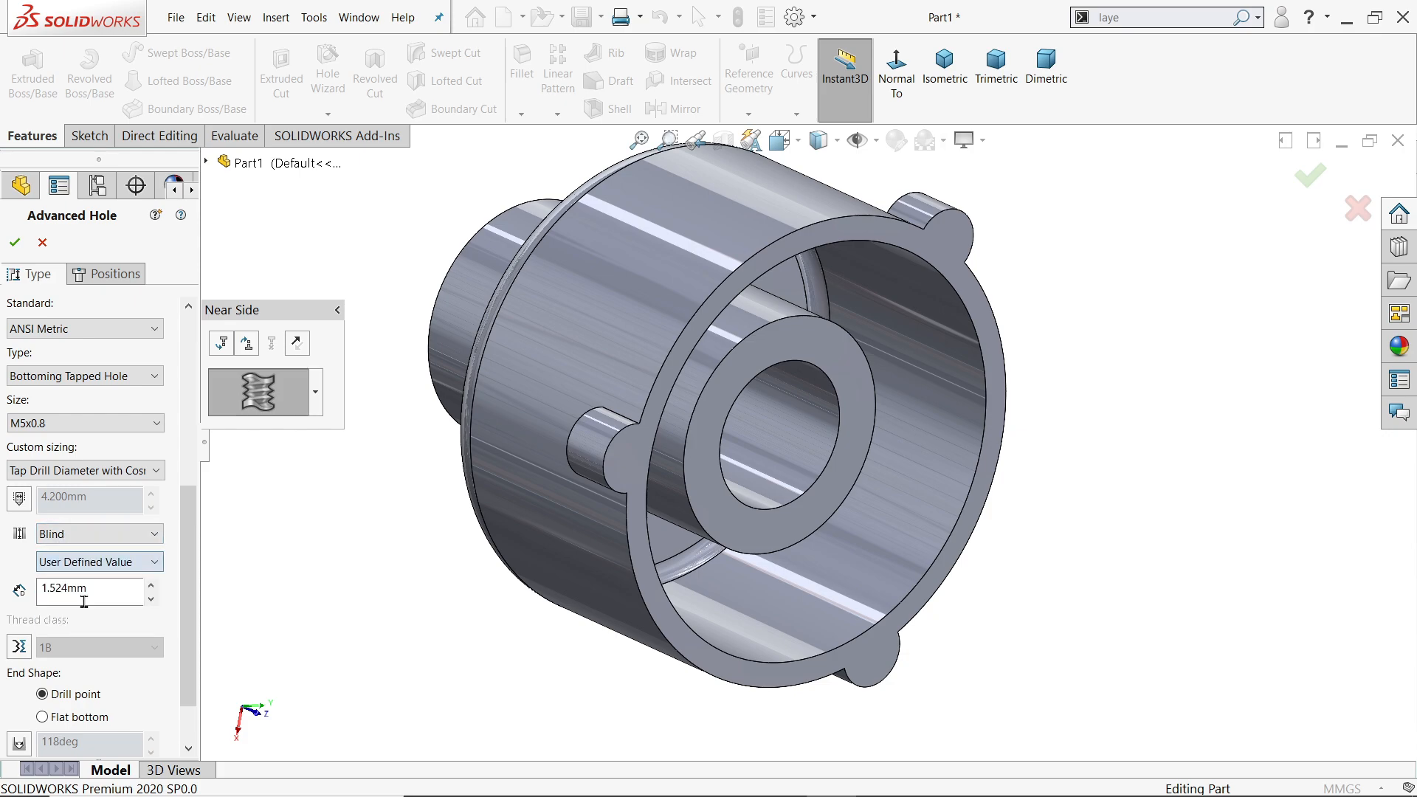
{"action": "double_click", "coordinate": [78, 588]}
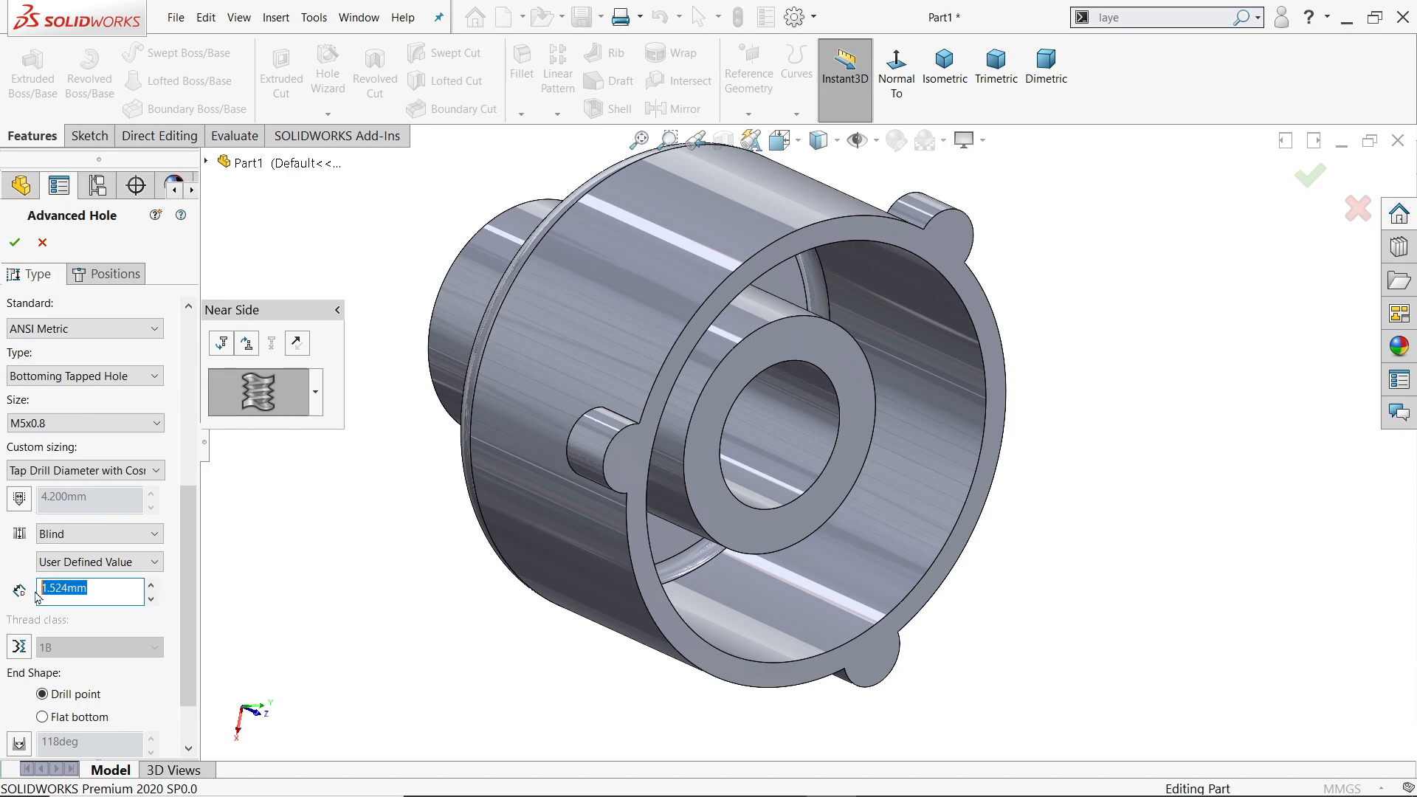
{"action": "type", "text": "8"}
{"action": "scroll", "coordinate": [111, 650], "scroll_direction": "down", "scroll_amount": 2}
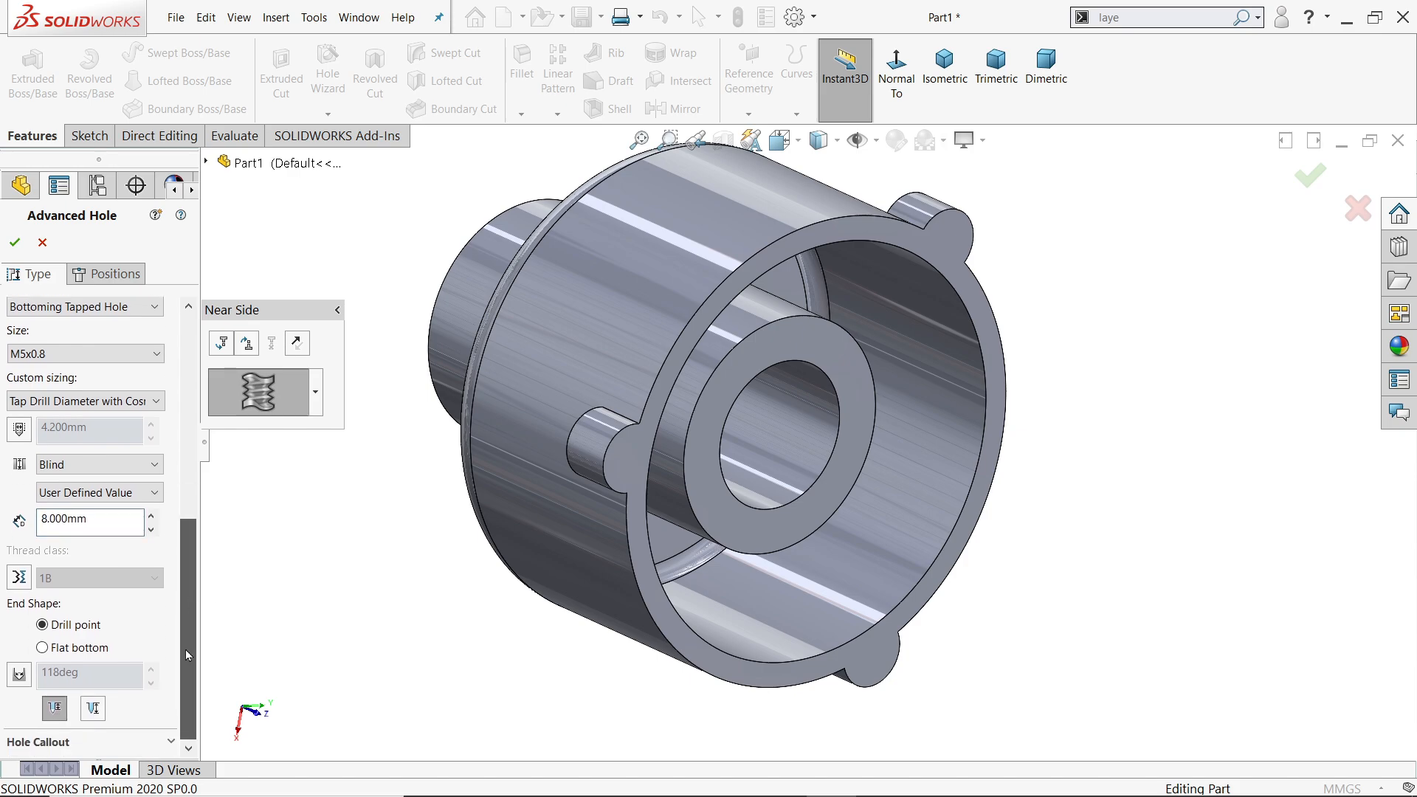
{"action": "left_click", "coordinate": [61, 712]}
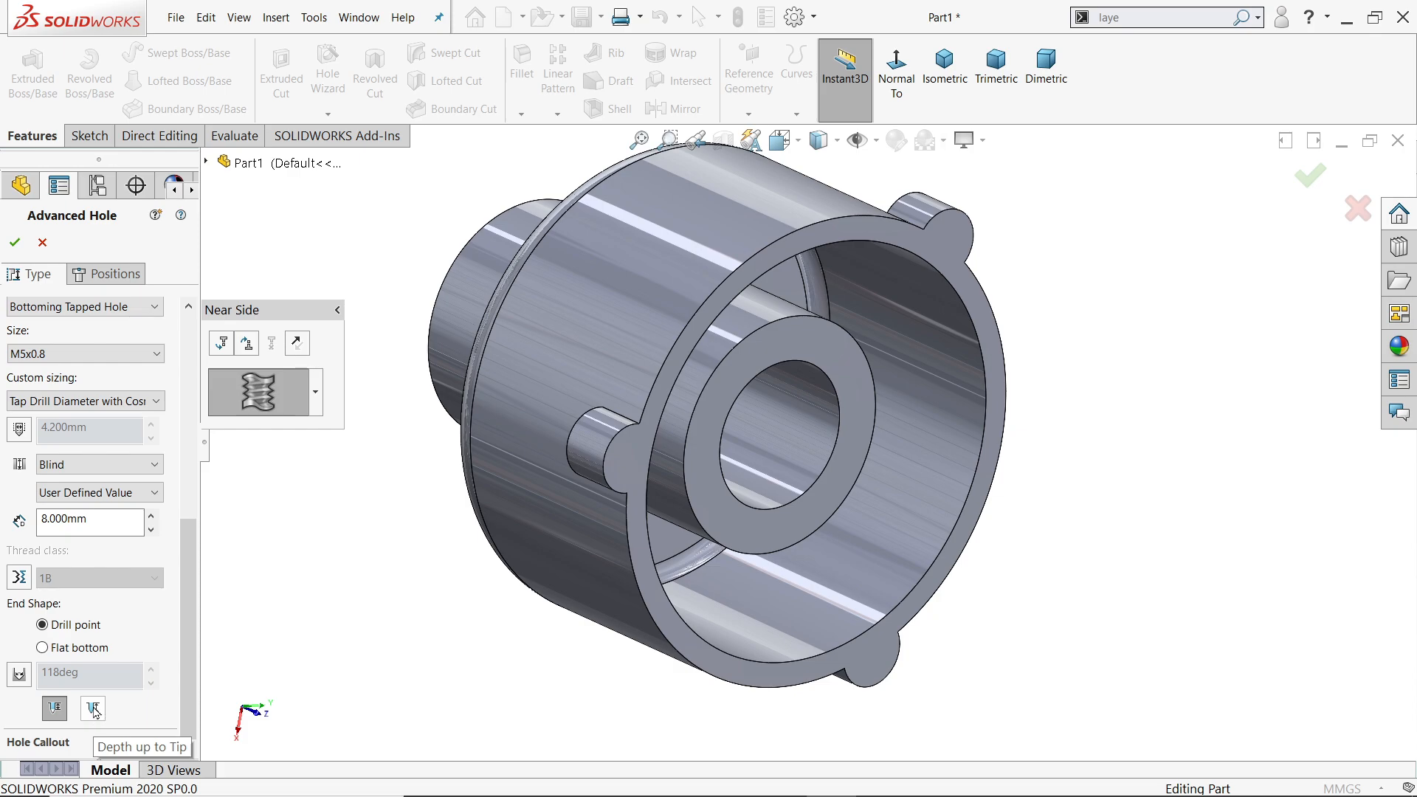
Assign the lugged front rim face as the tapped hole's near-side face and start positioning the holes
{"action": "scroll", "coordinate": [186, 669], "scroll_direction": "up", "scroll_amount": 10}
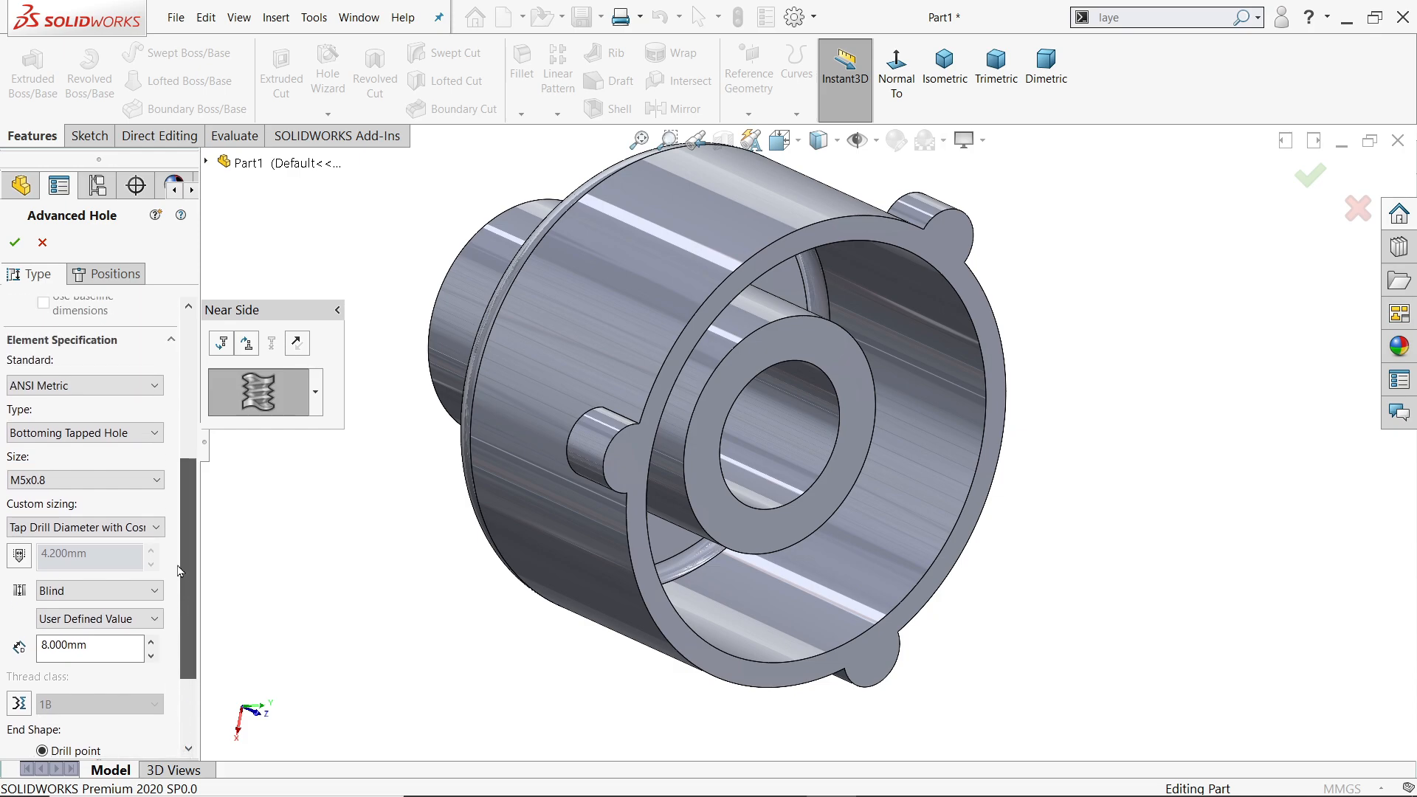
{"action": "left_click", "coordinate": [124, 275]}
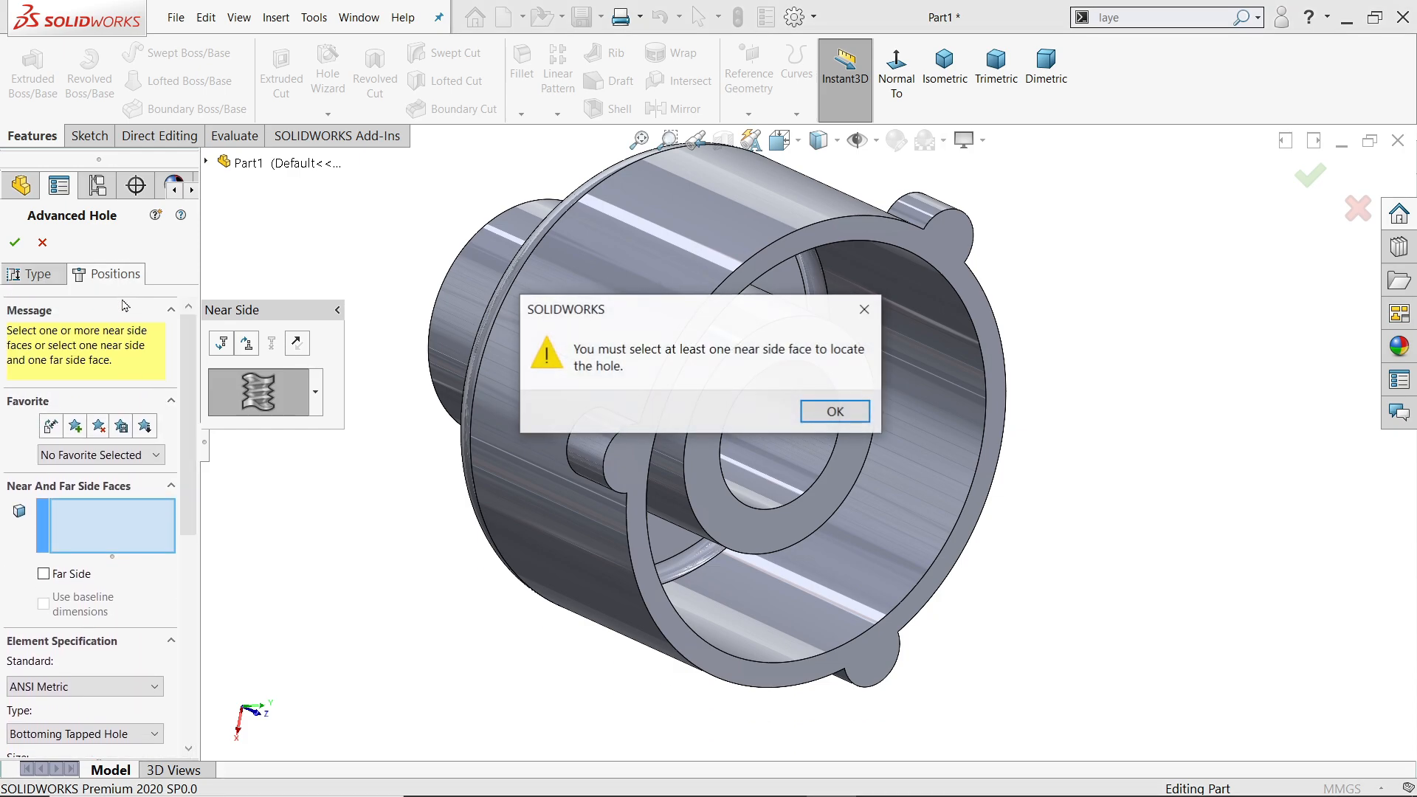
{"action": "left_click", "coordinate": [833, 413]}
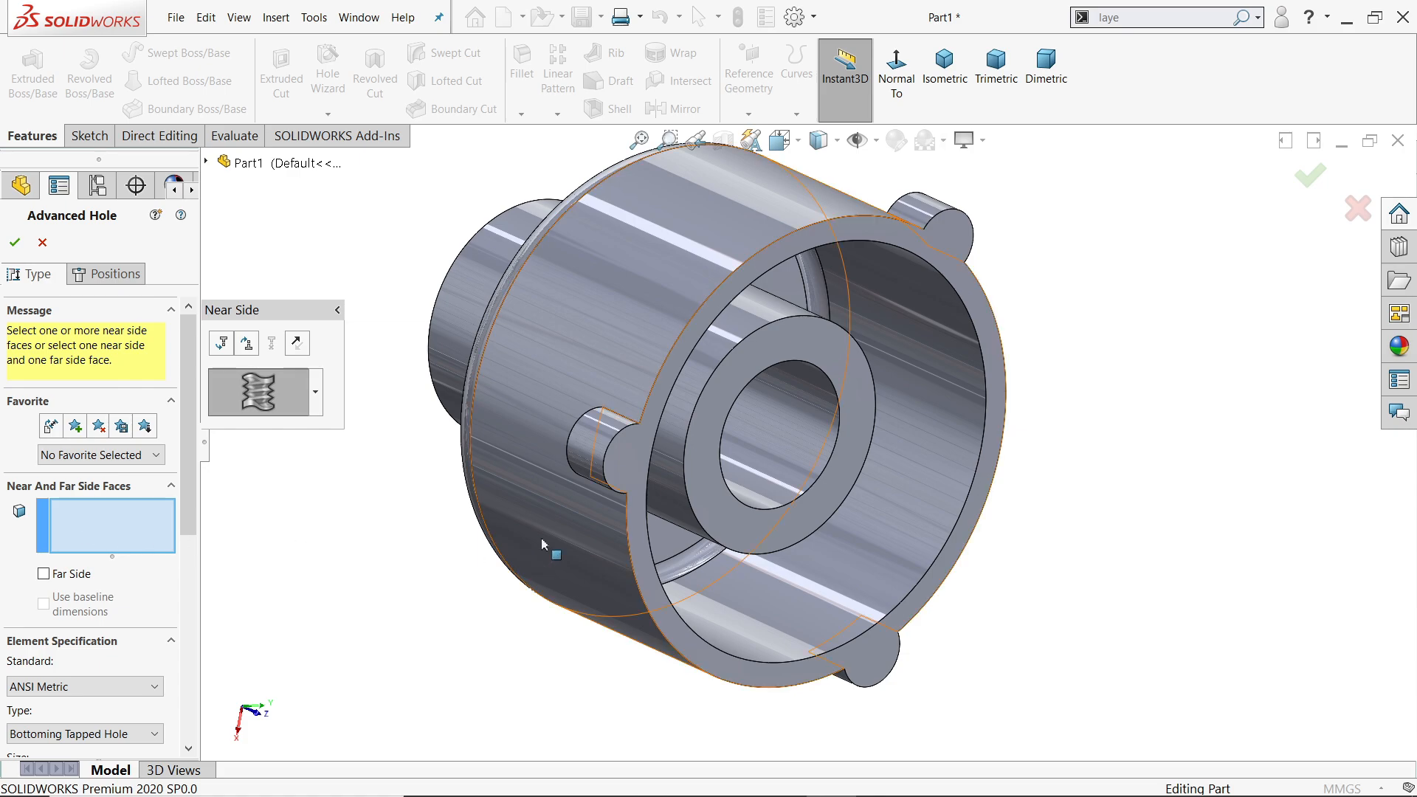
{"action": "left_click", "coordinate": [632, 470]}
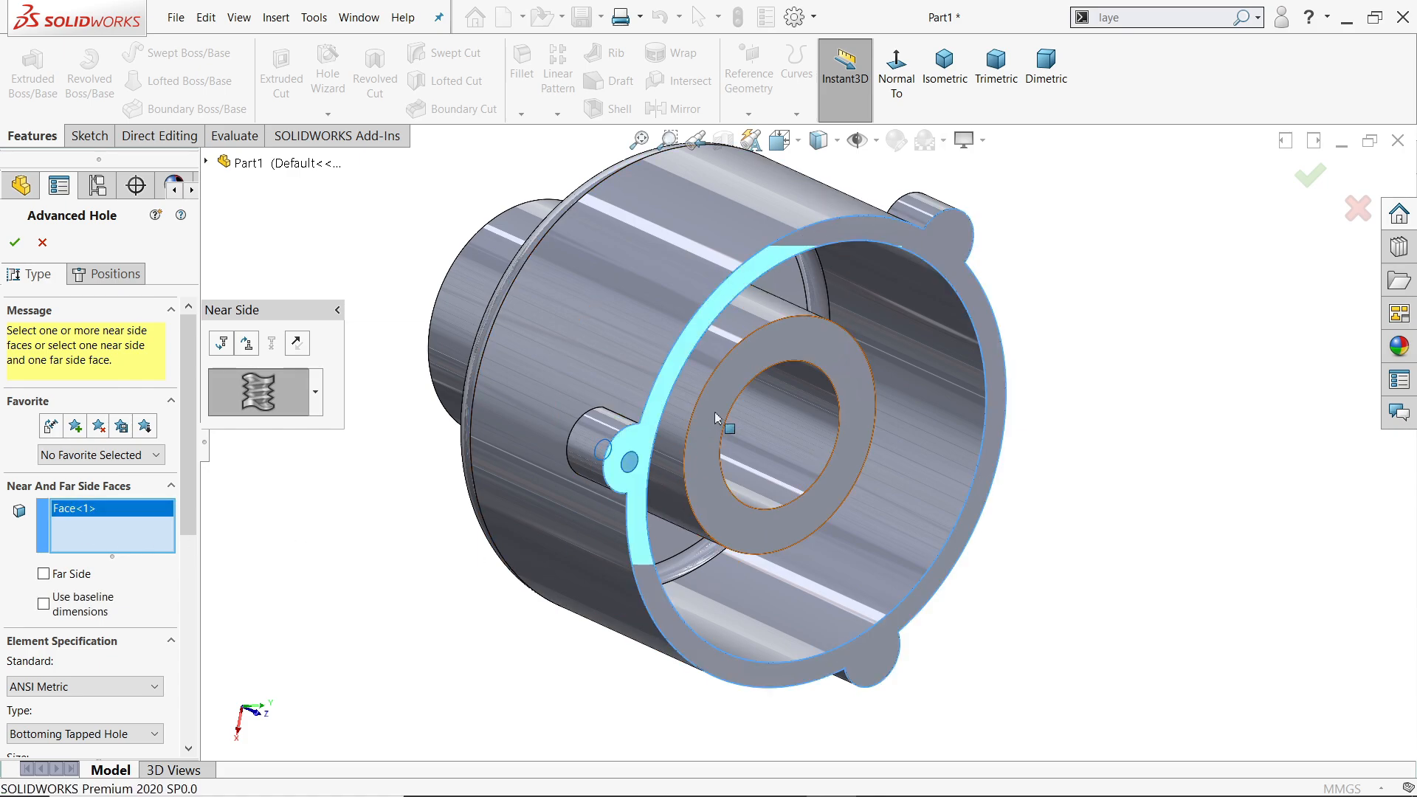
{"action": "left_click", "coordinate": [114, 277]}
Place the tapped holes at the arc centres of the three rim lugs and complete the Advanced Hole
{"action": "scroll", "coordinate": [605, 295], "scroll_direction": "up", "scroll_amount": 5}
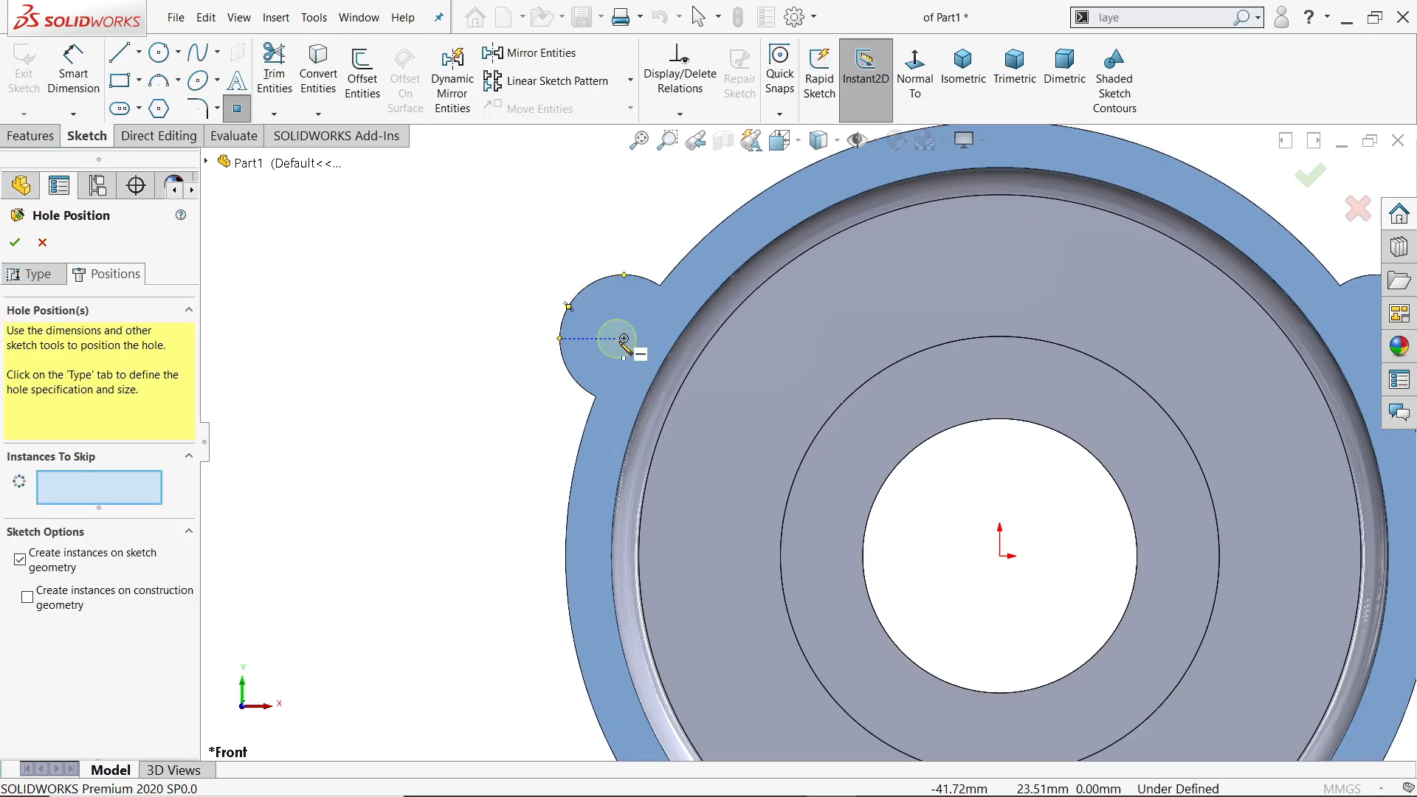
{"action": "left_click", "coordinate": [628, 342]}
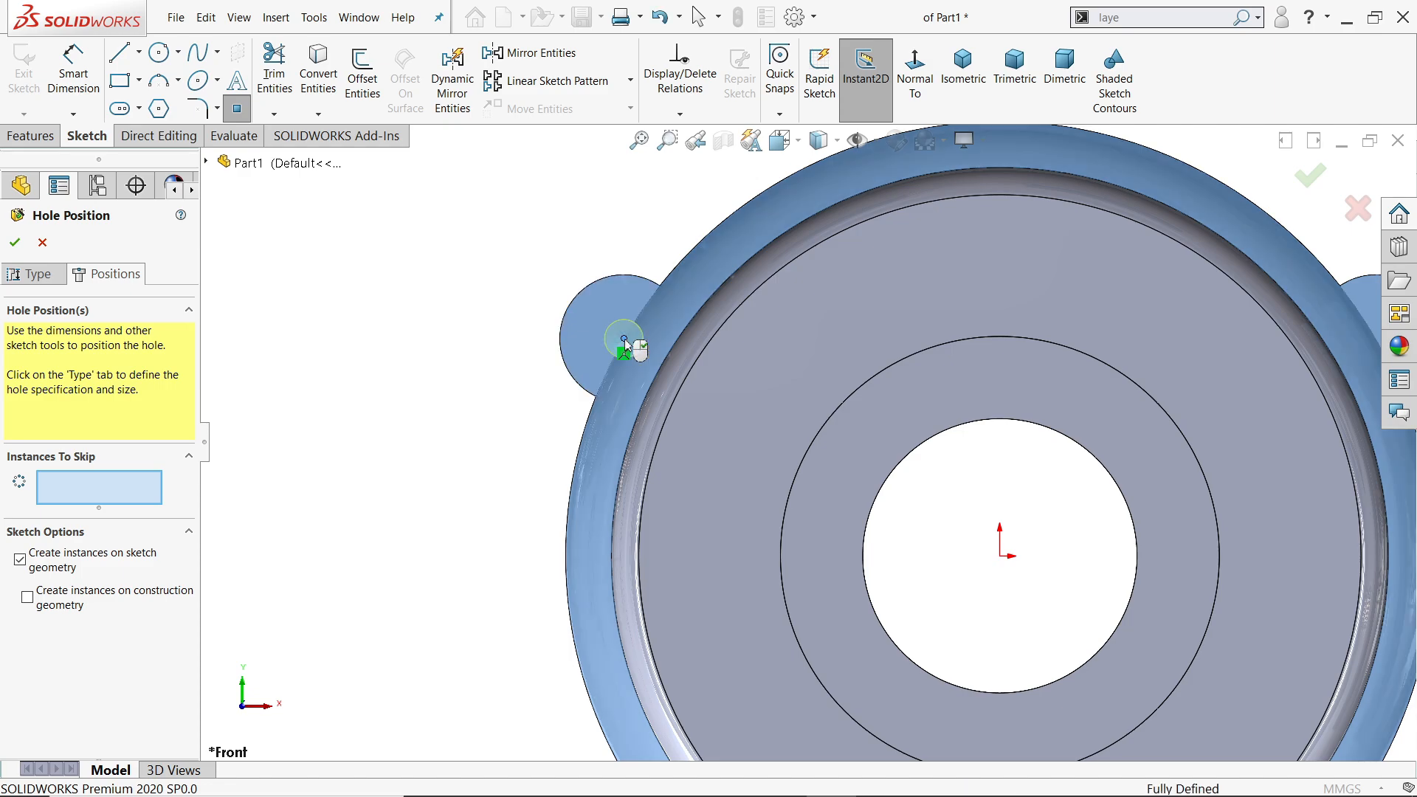
{"action": "scroll", "coordinate": [762, 401], "scroll_direction": "down", "scroll_amount": 3}
{"action": "scroll", "coordinate": [1009, 399], "scroll_direction": "up", "scroll_amount": 4}
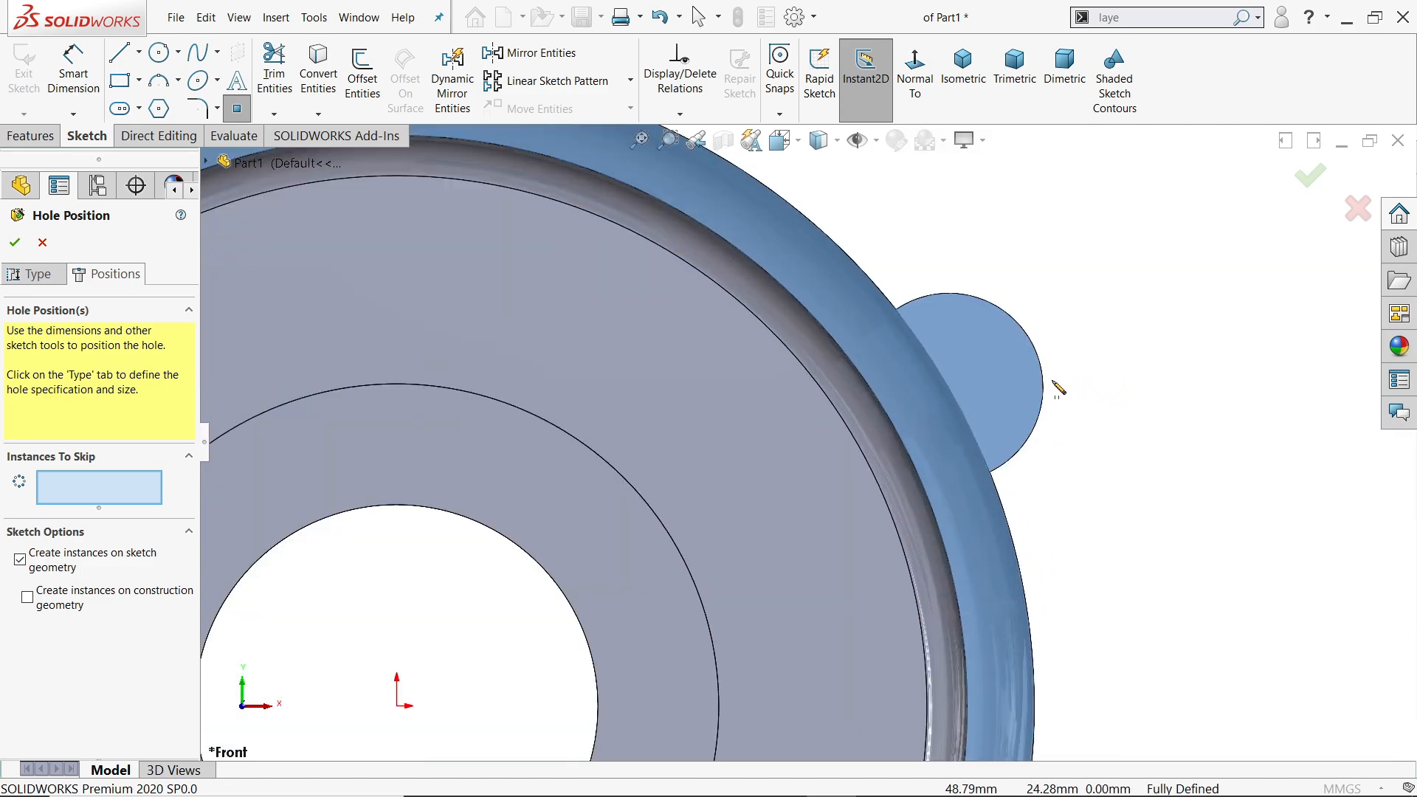
{"action": "left_click", "coordinate": [948, 388]}
{"action": "scroll", "coordinate": [948, 387], "scroll_direction": "down", "scroll_amount": 4}
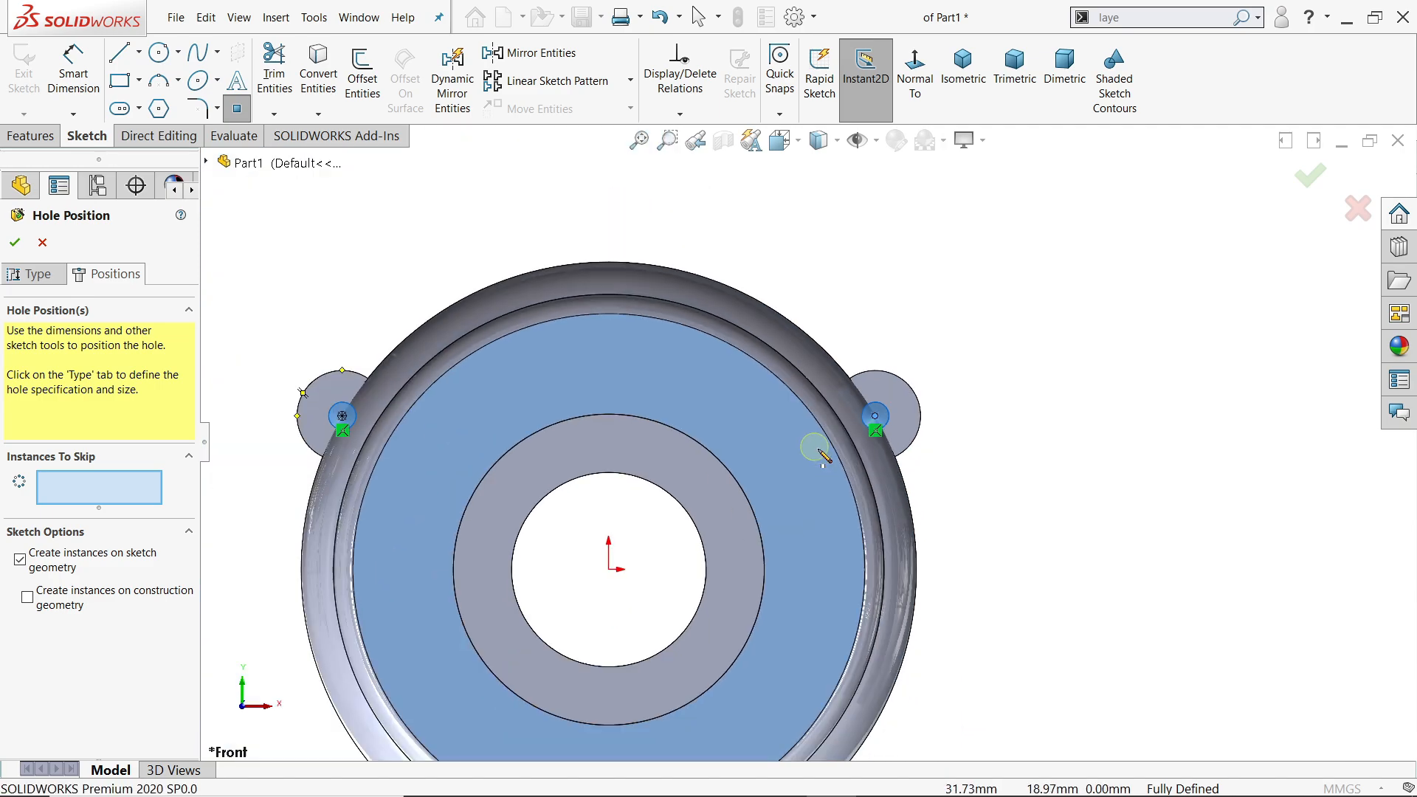
{"action": "scroll", "coordinate": [700, 673], "scroll_direction": "up", "scroll_amount": 5}
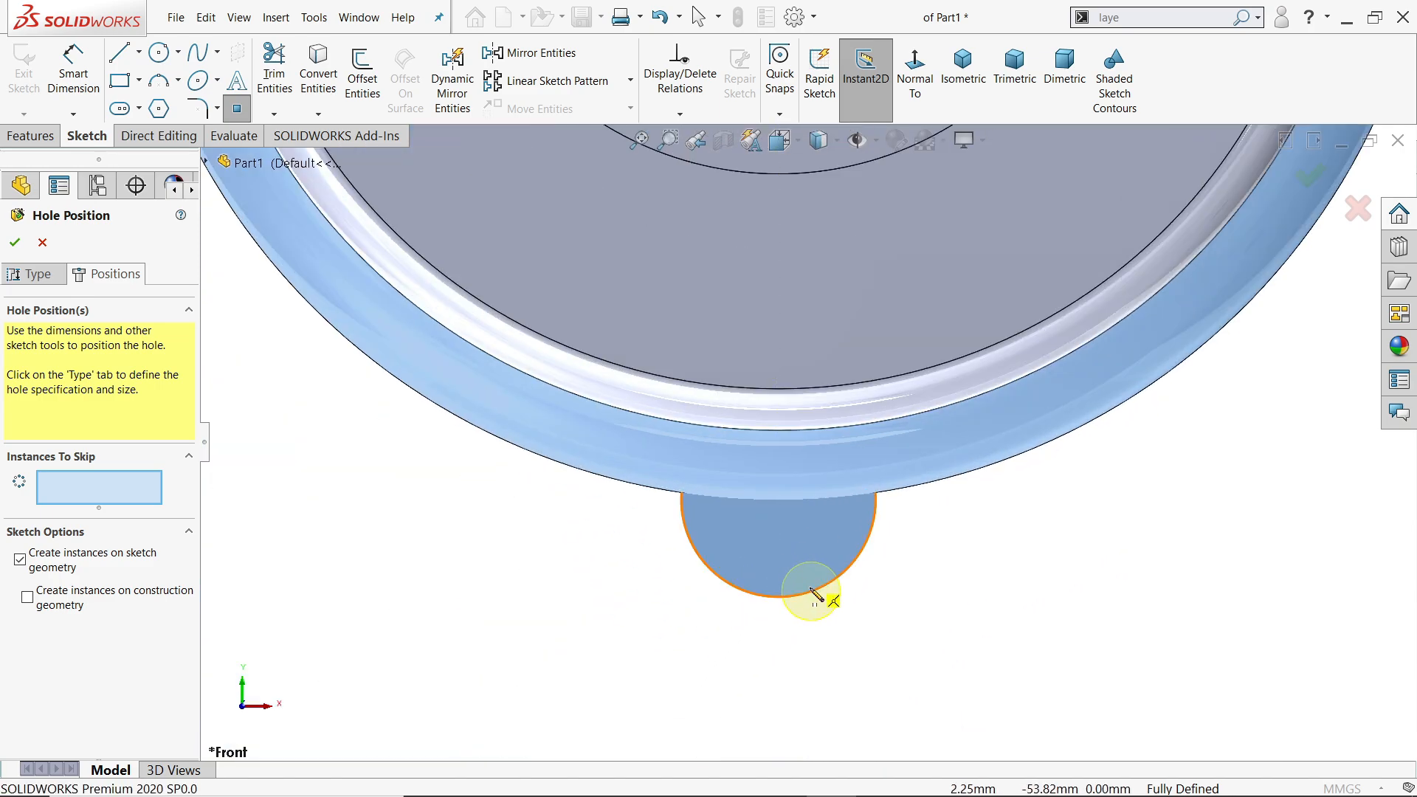
{"action": "left_click", "coordinate": [778, 500]}
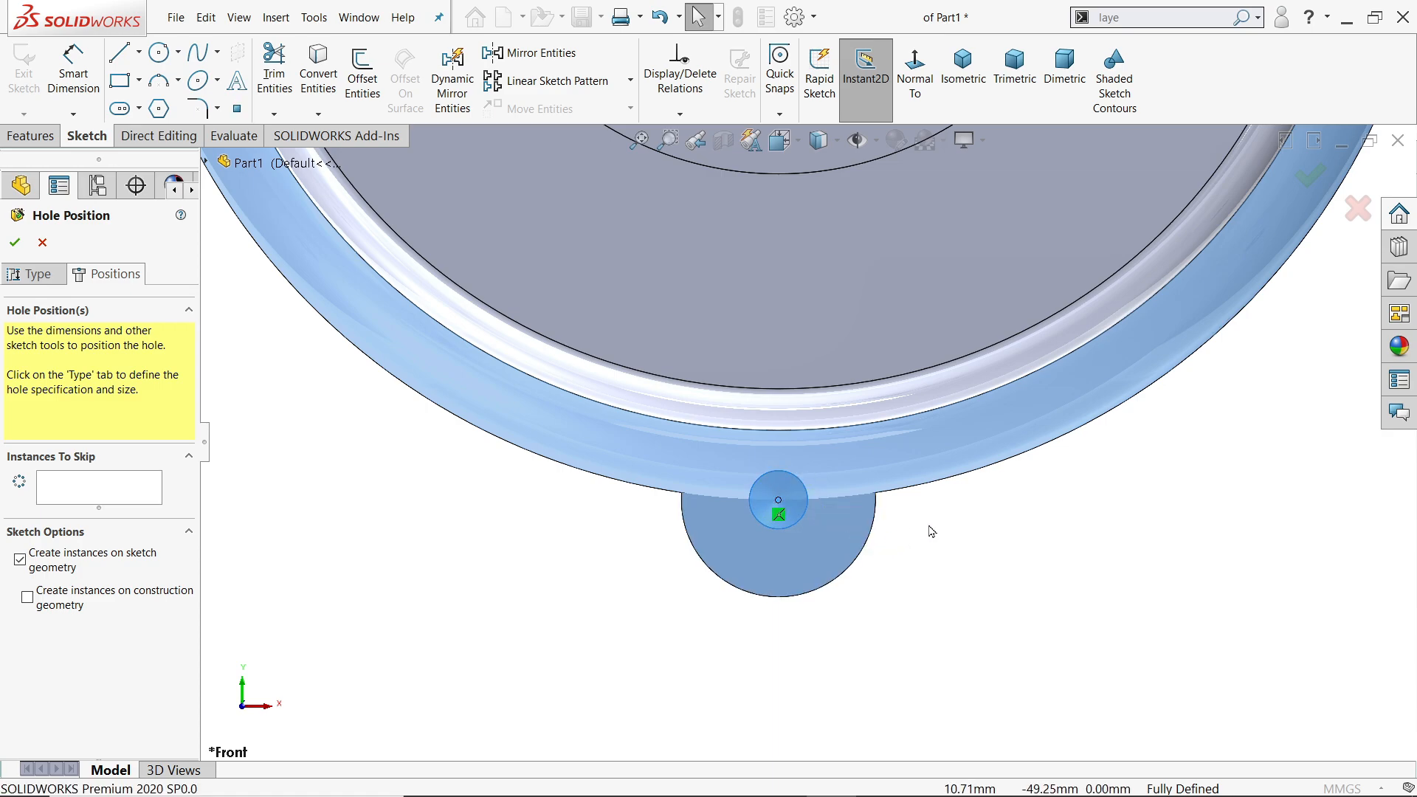
{"action": "left_click", "coordinate": [973, 82]}
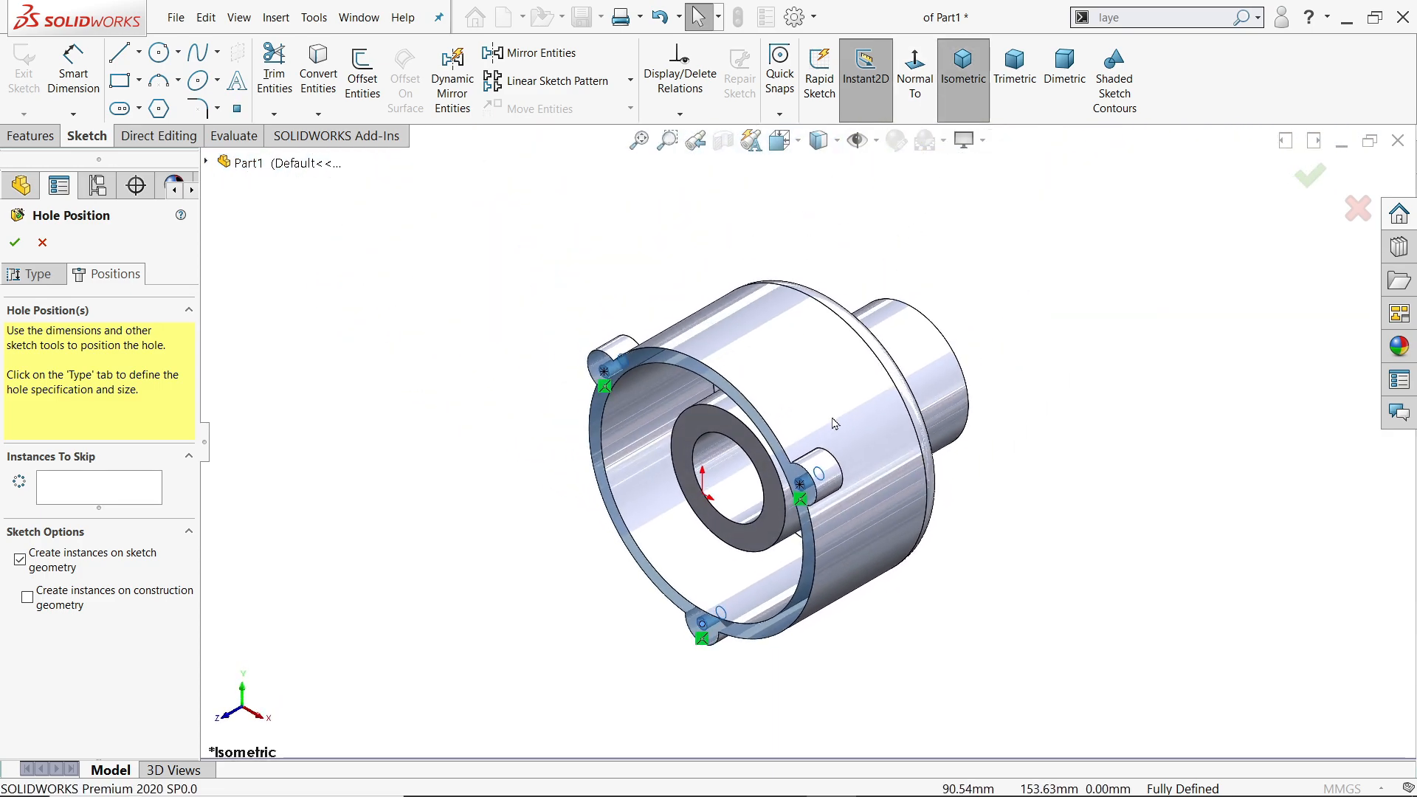
{"action": "left_click", "coordinate": [15, 242]}
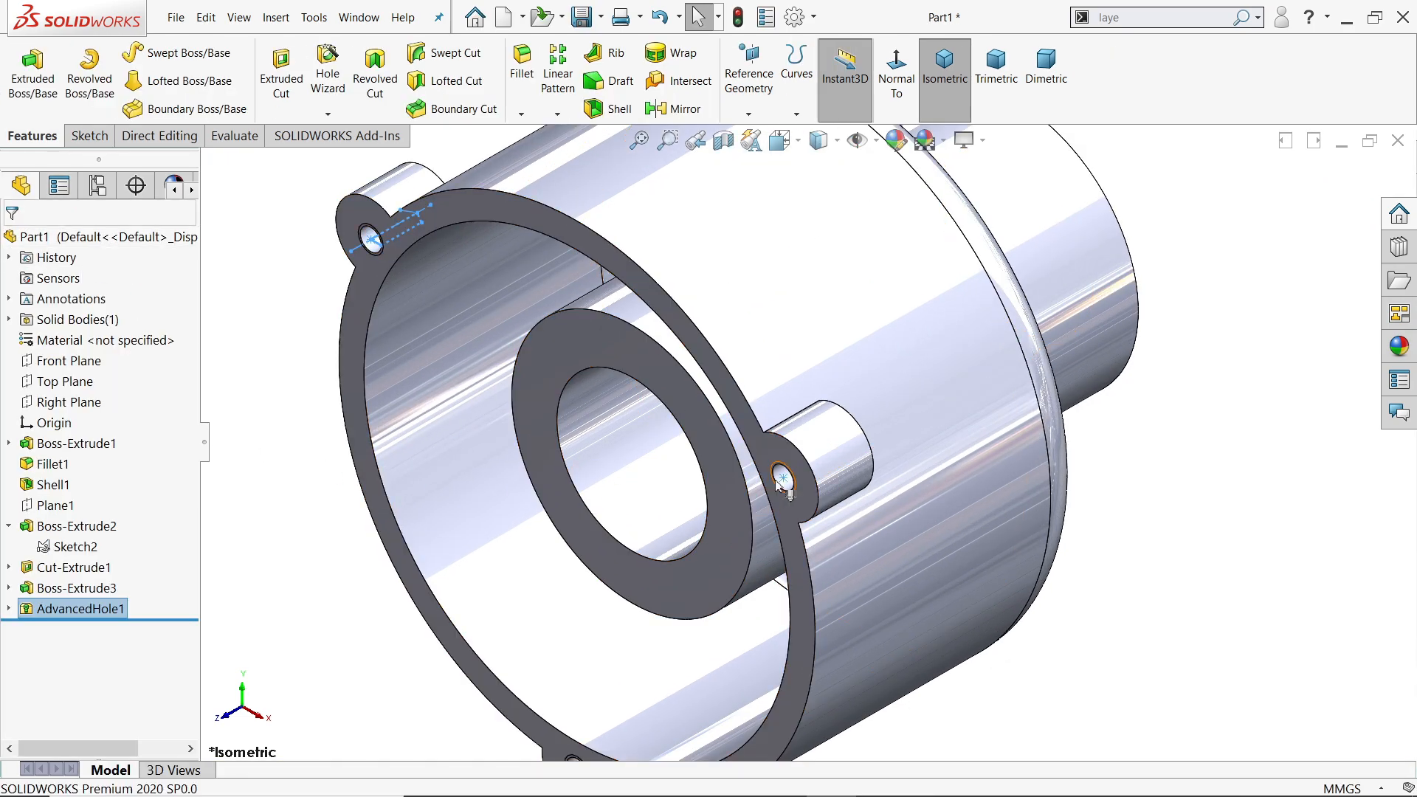
Enable shaded cosmetic threads in the detailing settings of the document properties
{"action": "scroll", "coordinate": [781, 483], "scroll_direction": "down", "scroll_amount": 5}
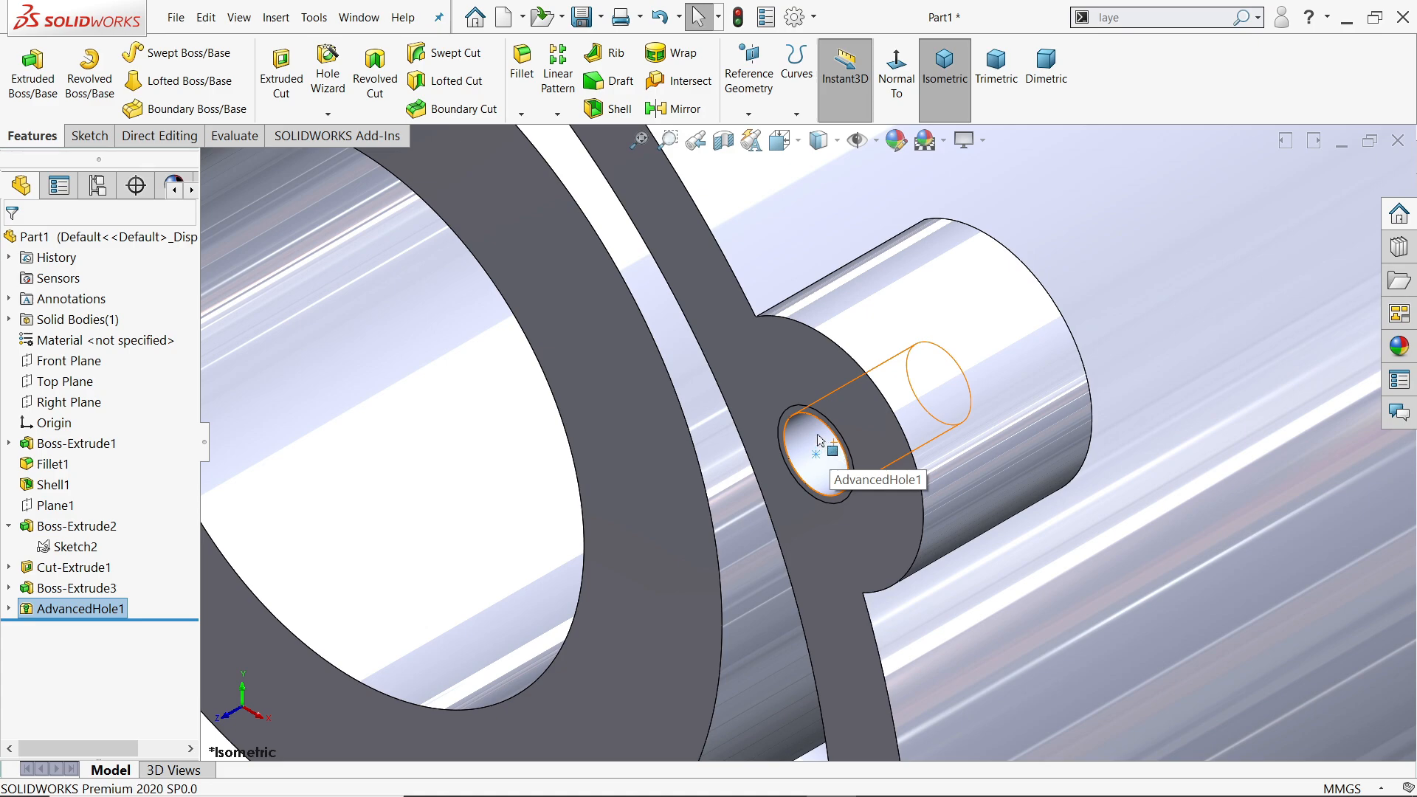
{"action": "left_click", "coordinate": [794, 17]}
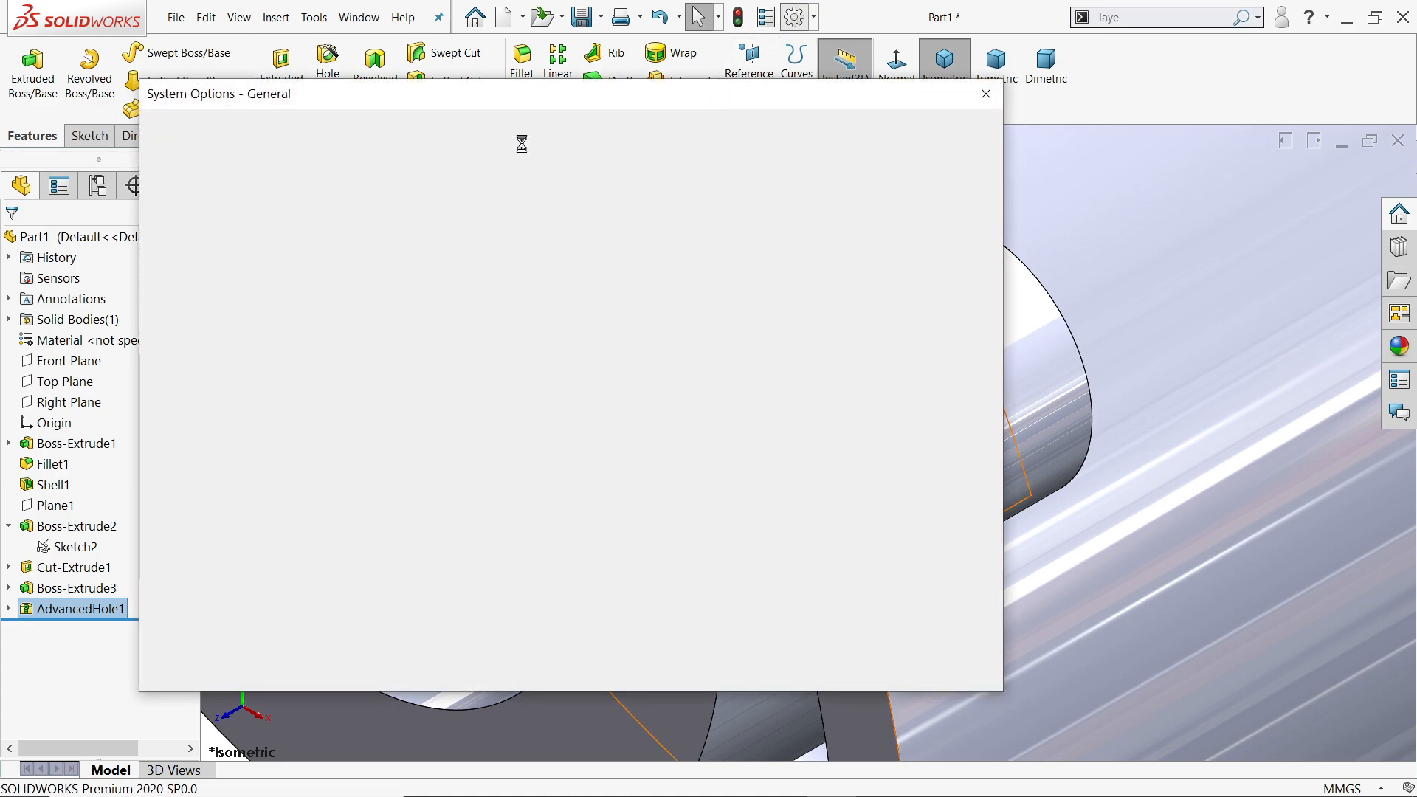
{"action": "left_click", "coordinate": [295, 134]}
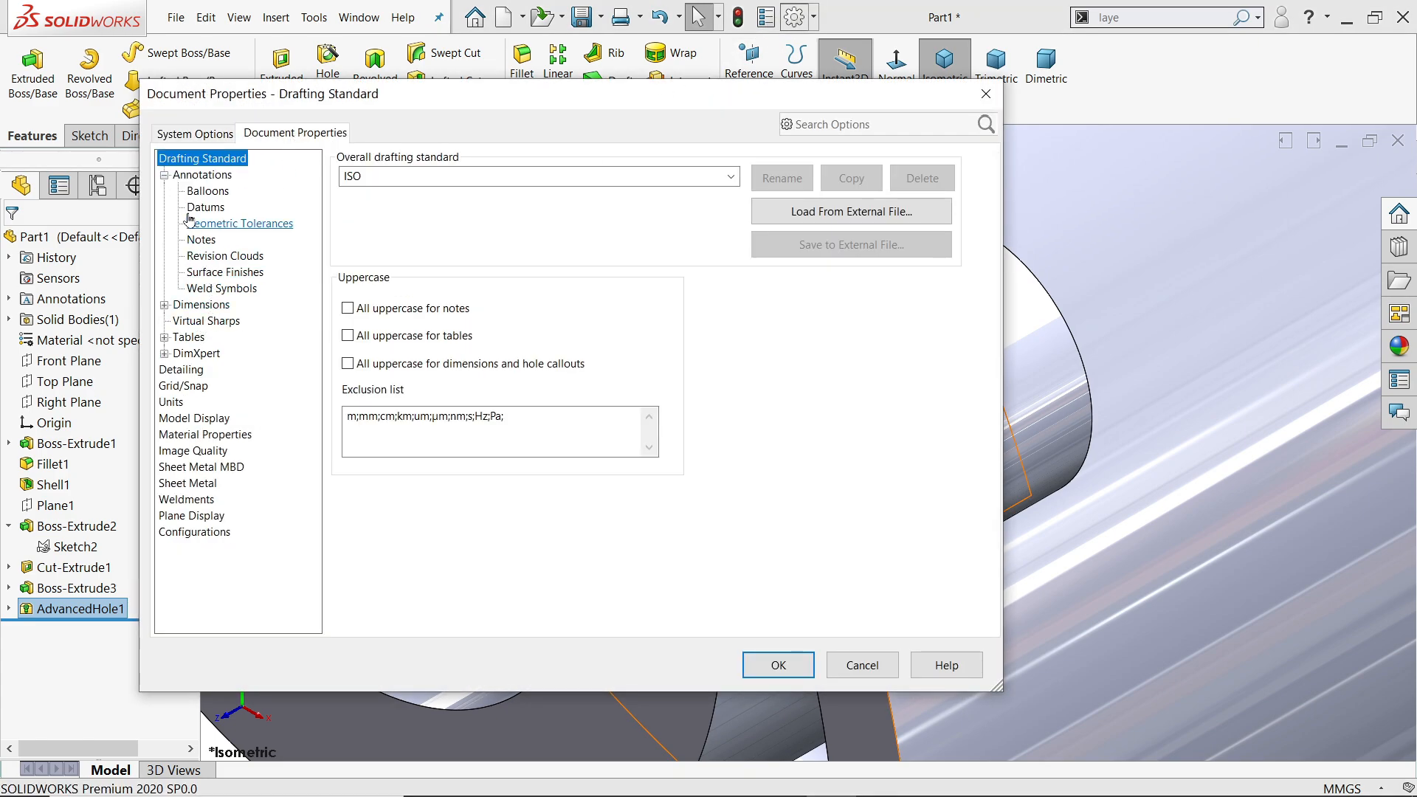
{"action": "left_click", "coordinate": [164, 175]}
{"action": "left_click", "coordinate": [190, 257]}
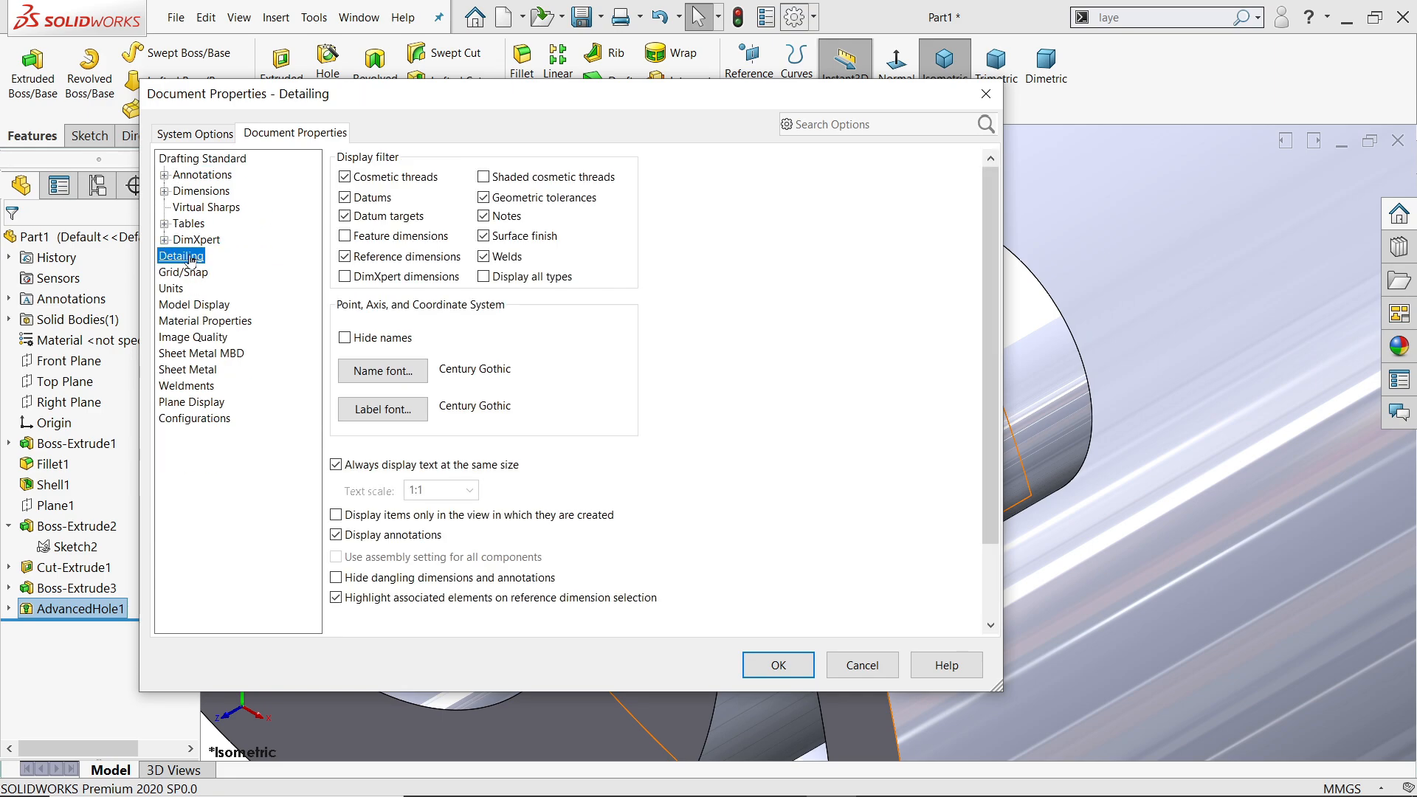
{"action": "left_click", "coordinate": [538, 178]}
{"action": "left_click", "coordinate": [778, 665]}
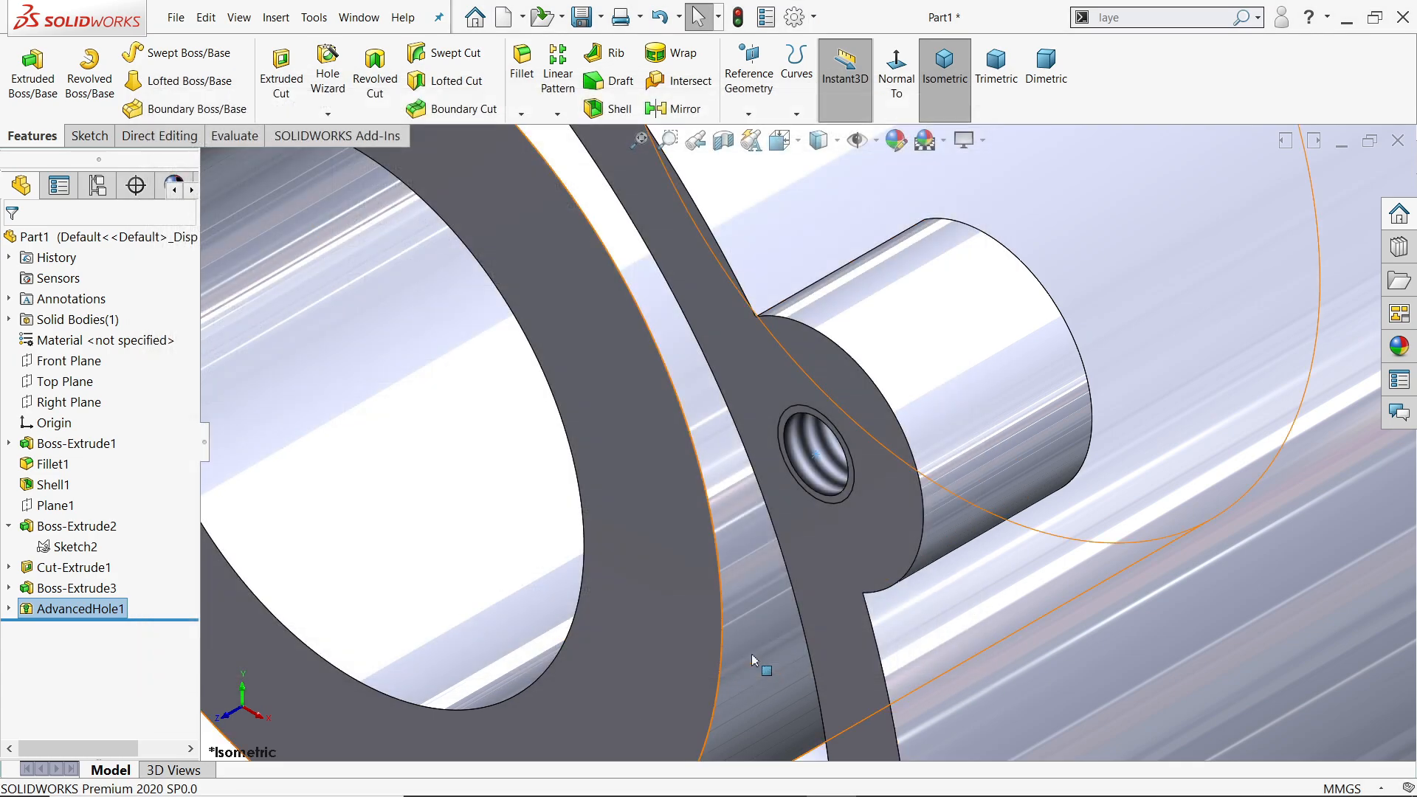
Examine the shaded threads in the lug holes, then view the whole housing
{"action": "scroll", "coordinate": [380, 171], "scroll_direction": "down", "scroll_amount": 5}
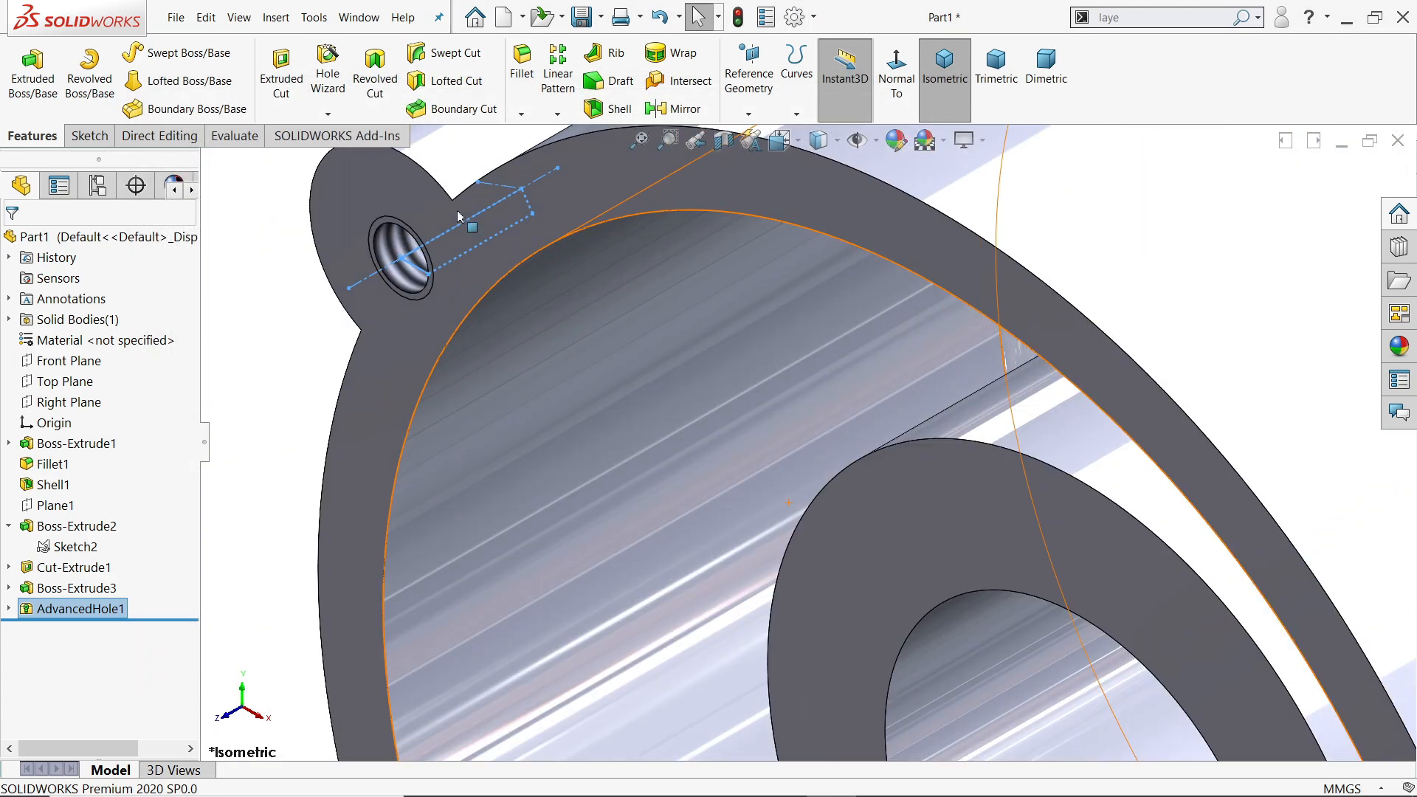
{"action": "middle_click_drag", "start_coordinate": [481, 283], "coordinate": [526, 223]}
{"action": "key", "text": "ctrl+7"}
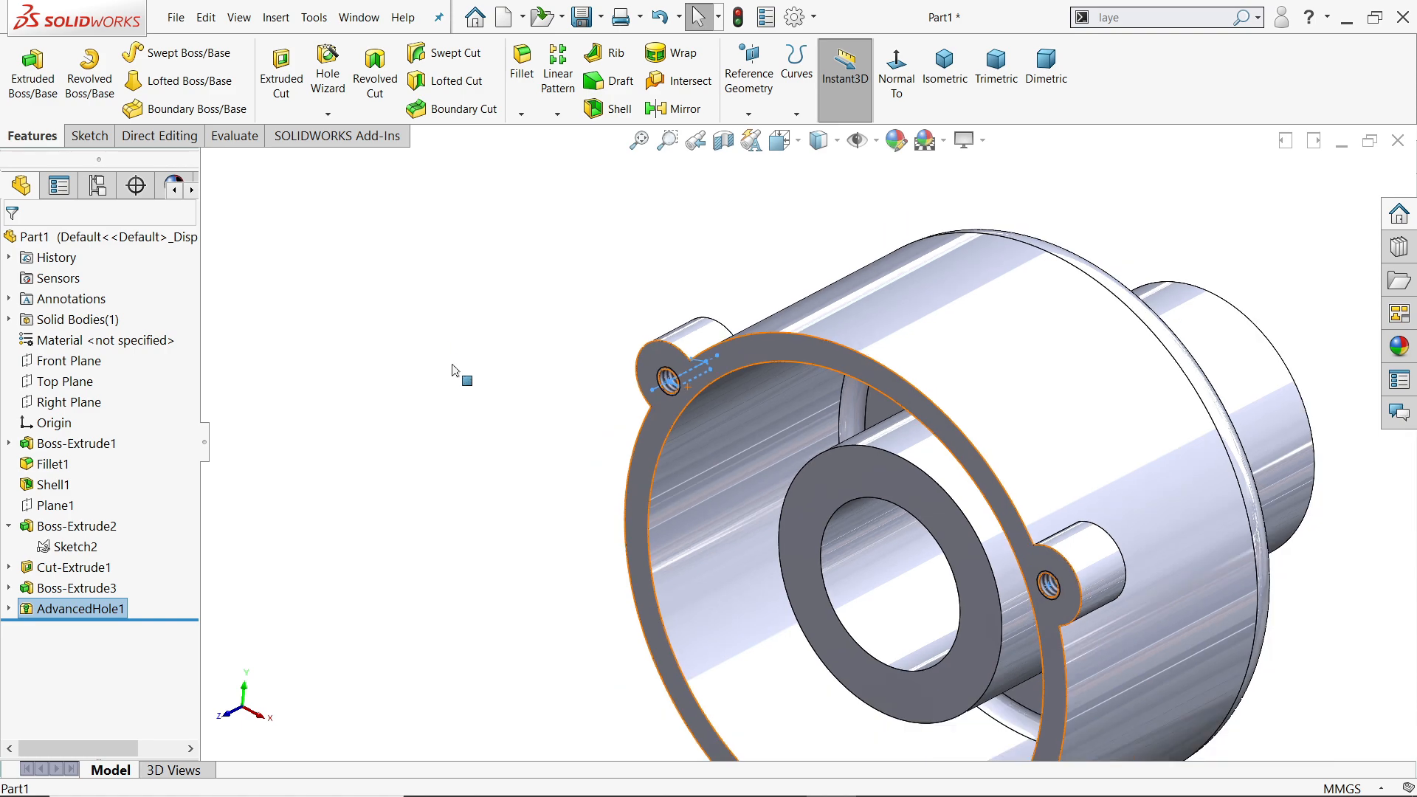
{"action": "left_click", "coordinate": [454, 371]}
{"action": "scroll", "coordinate": [504, 391], "scroll_direction": "up", "scroll_amount": 6}
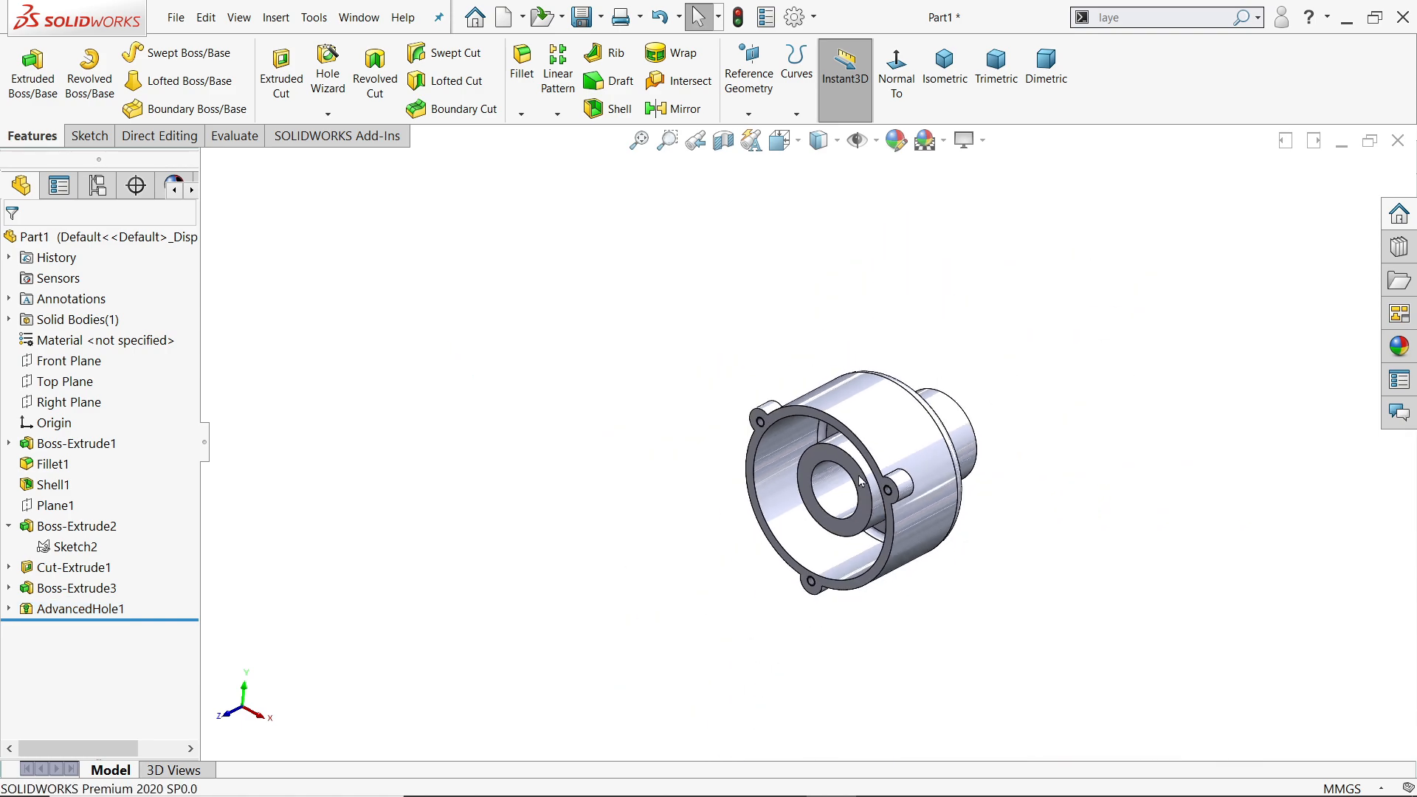
{"action": "scroll", "coordinate": [907, 493], "scroll_direction": "down", "scroll_amount": 4}
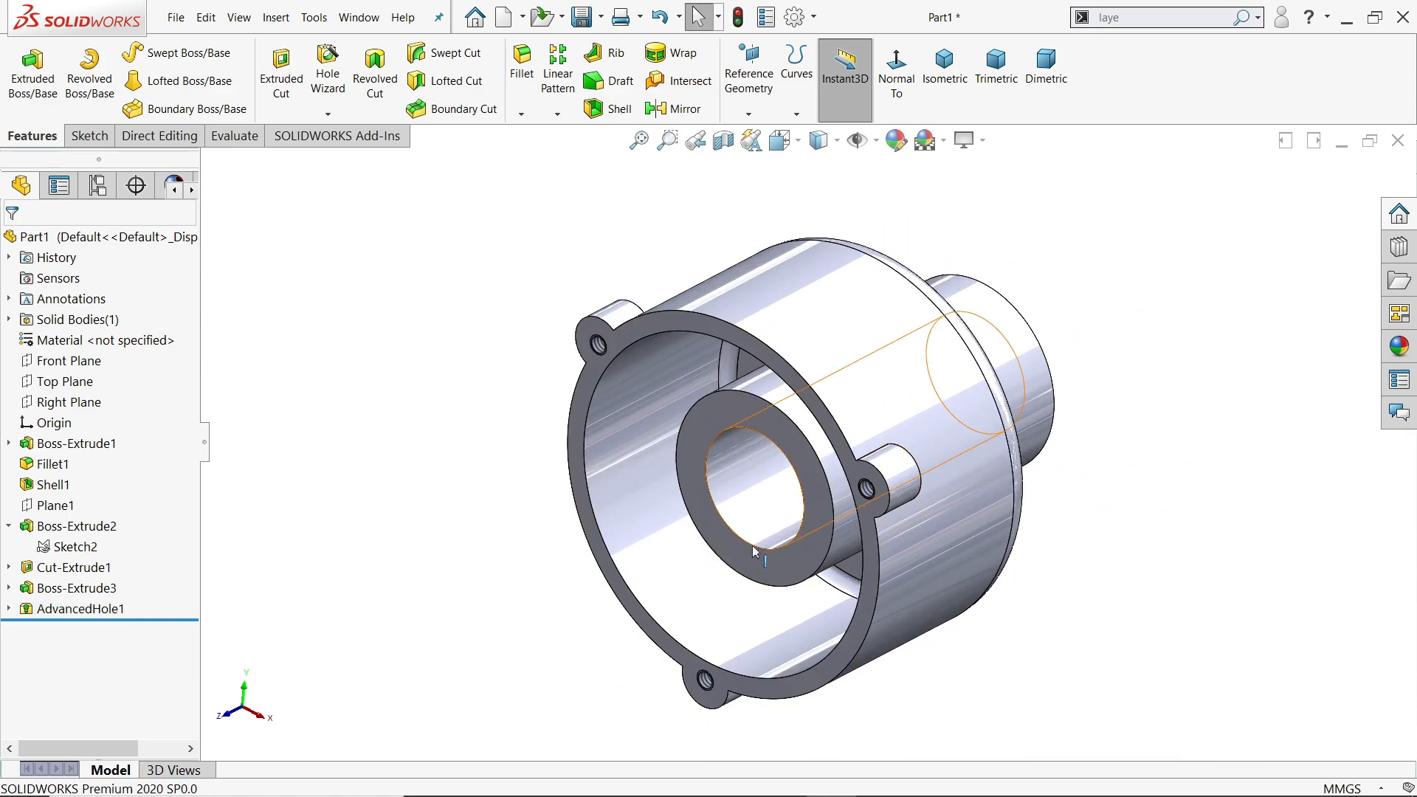
Switch to the exercise 159 drawing in Photos and examine the neck and top flange dimensions in the section, side and front views
{"action": "key", "text": "alt+Tab"}
{"action": "scroll", "coordinate": [464, 524], "scroll_direction": "up", "scroll_amount": 4}
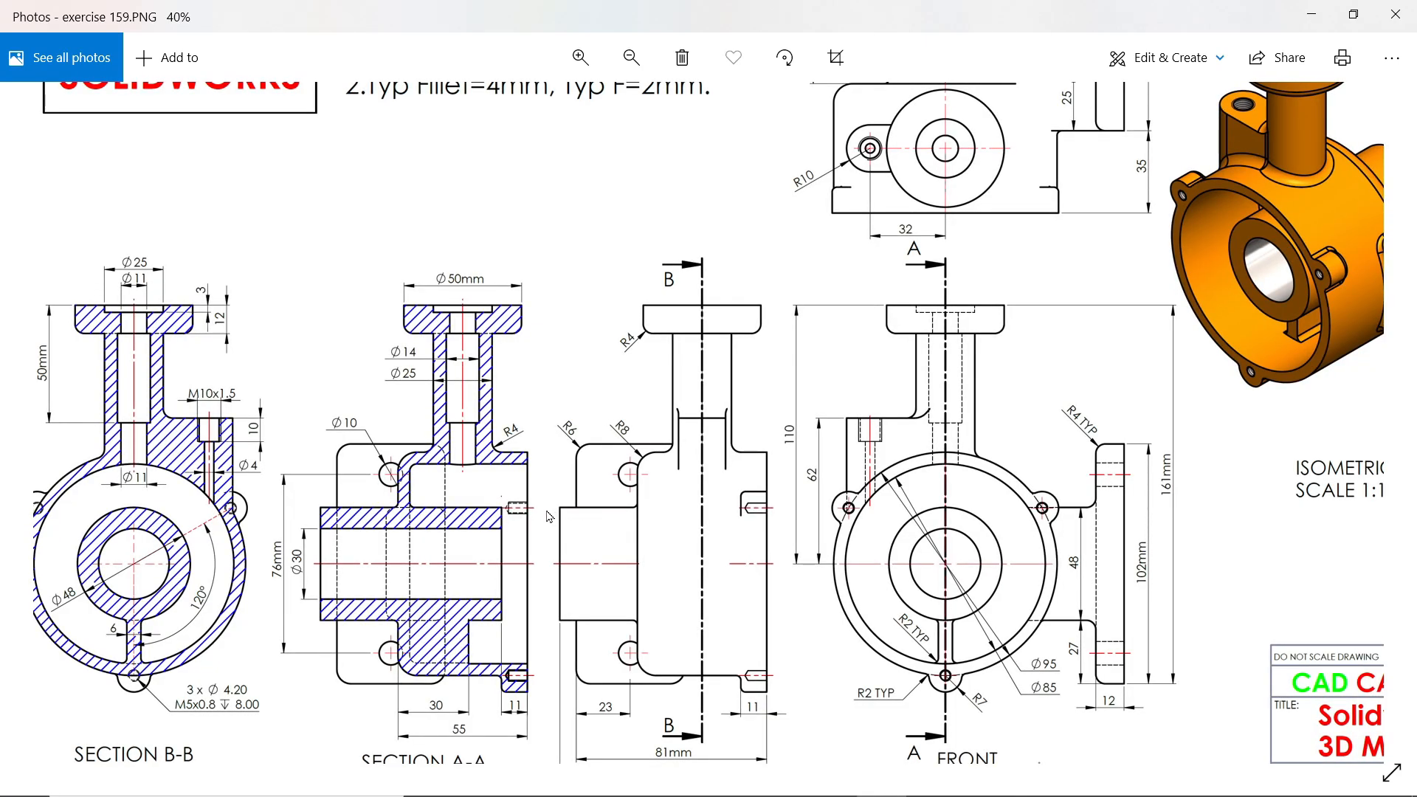
{"action": "left_click_drag", "start_coordinate": [549, 516], "coordinate": [649, 532]}
{"action": "scroll", "coordinate": [193, 424], "scroll_direction": "up", "scroll_amount": 2}
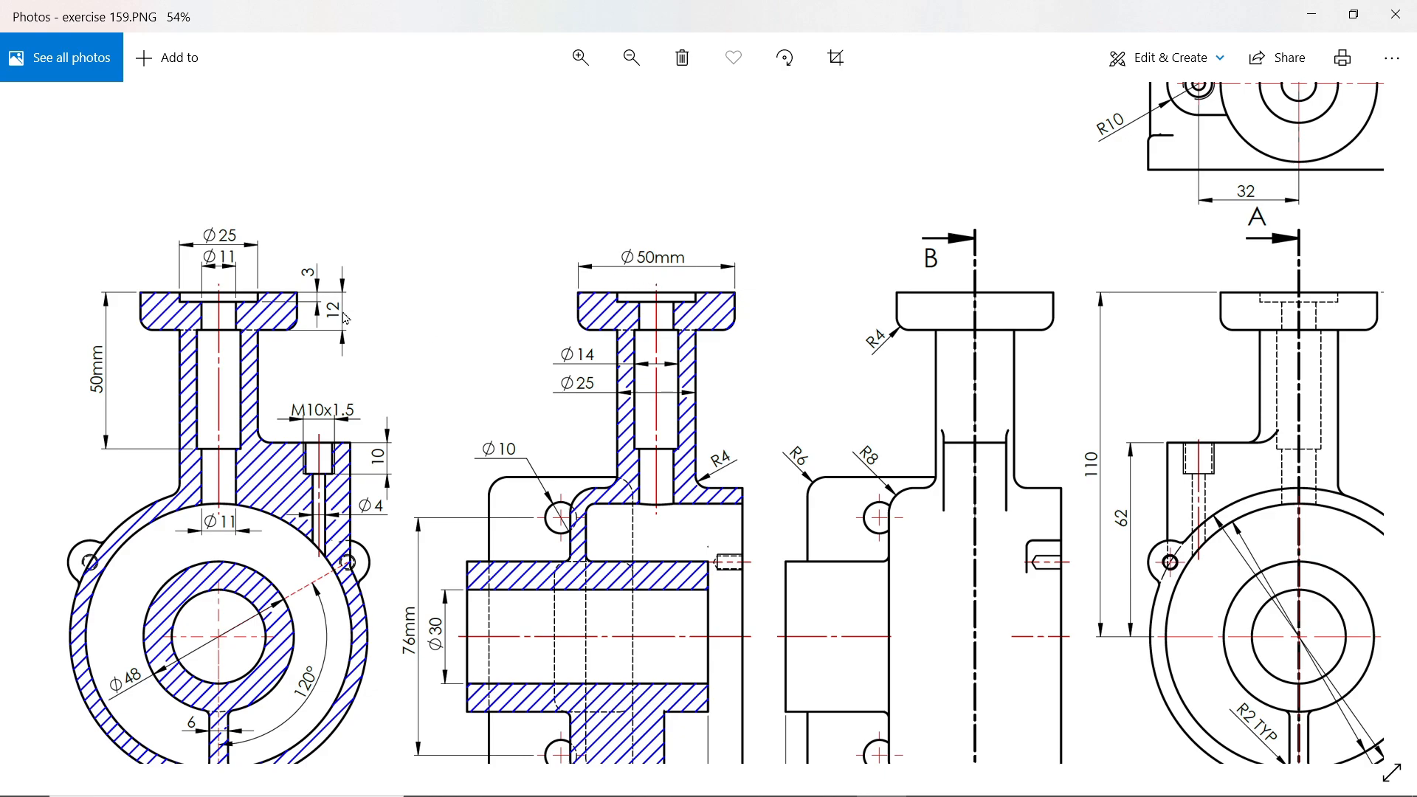
{"action": "mouse_move", "coordinate": [358, 344]}
{"action": "left_mouse_down"}
{"action": "mouse_move", "coordinate": [407, 302]}
{"action": "mouse_move", "coordinate": [383, 276]}
{"action": "mouse_move", "coordinate": [304, 276]}
{"action": "left_mouse_up"}
{"action": "left_click_drag", "start_coordinate": [947, 405], "coordinate": [781, 402]}
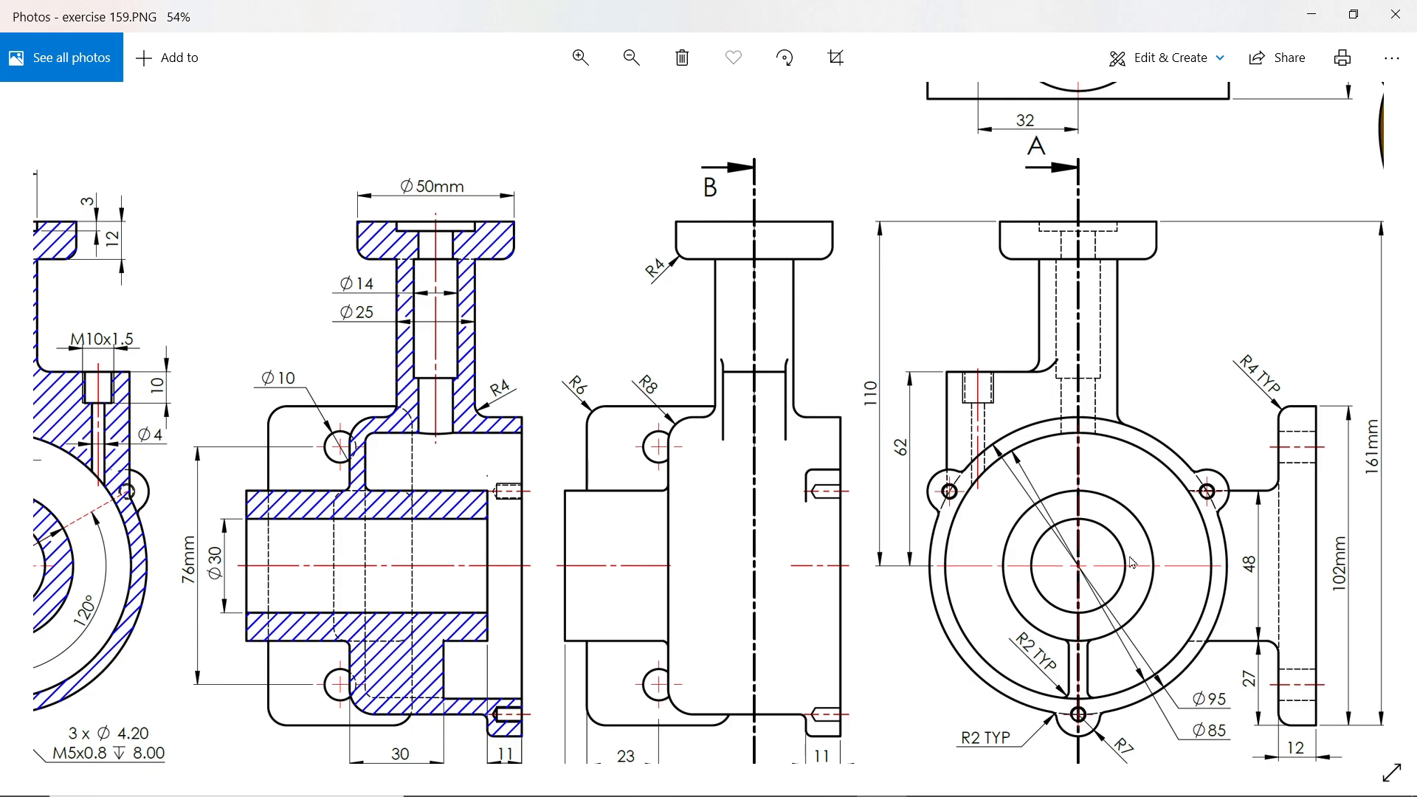
{"action": "left_click_drag", "start_coordinate": [800, 410], "coordinate": [900, 431]}
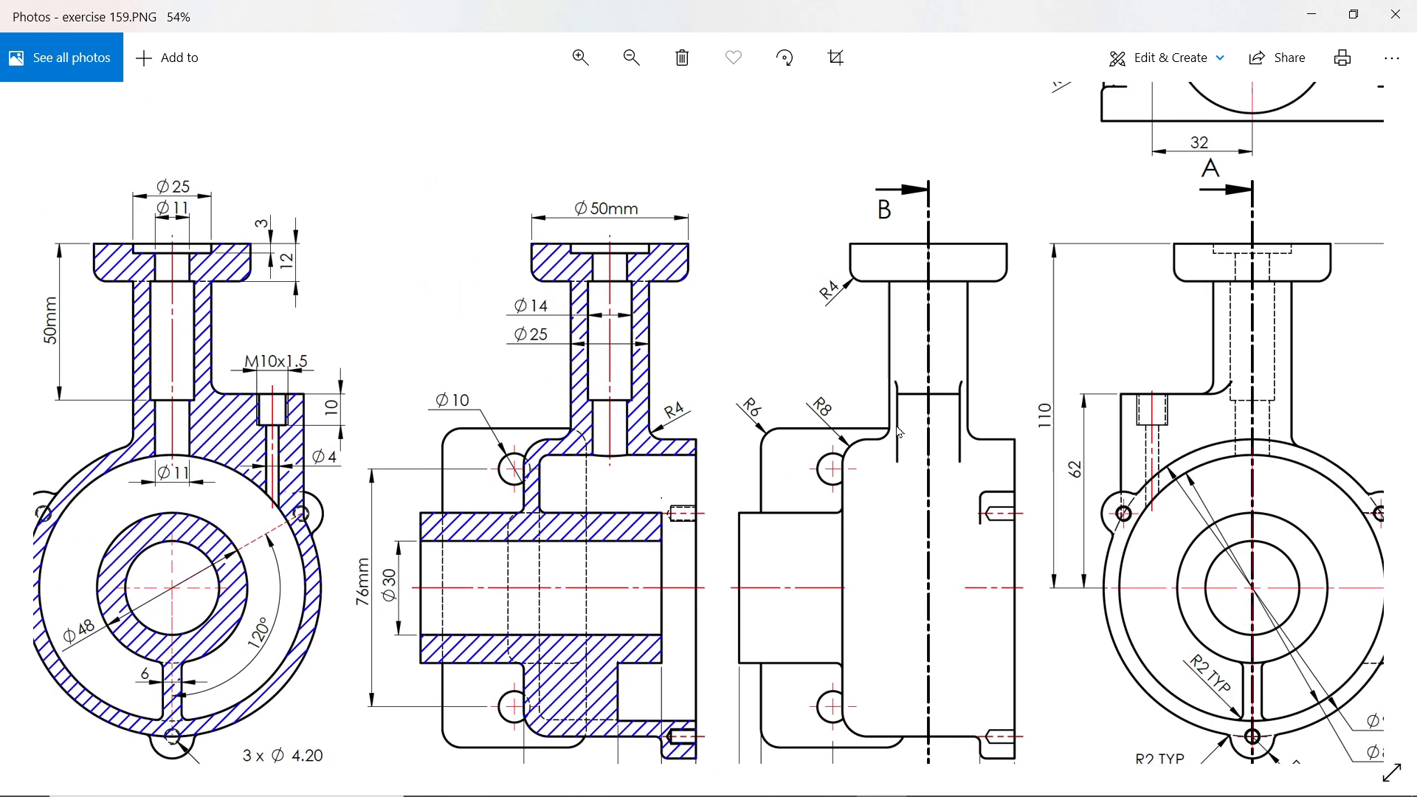
{"action": "left_click_drag", "start_coordinate": [576, 372], "coordinate": [647, 369]}
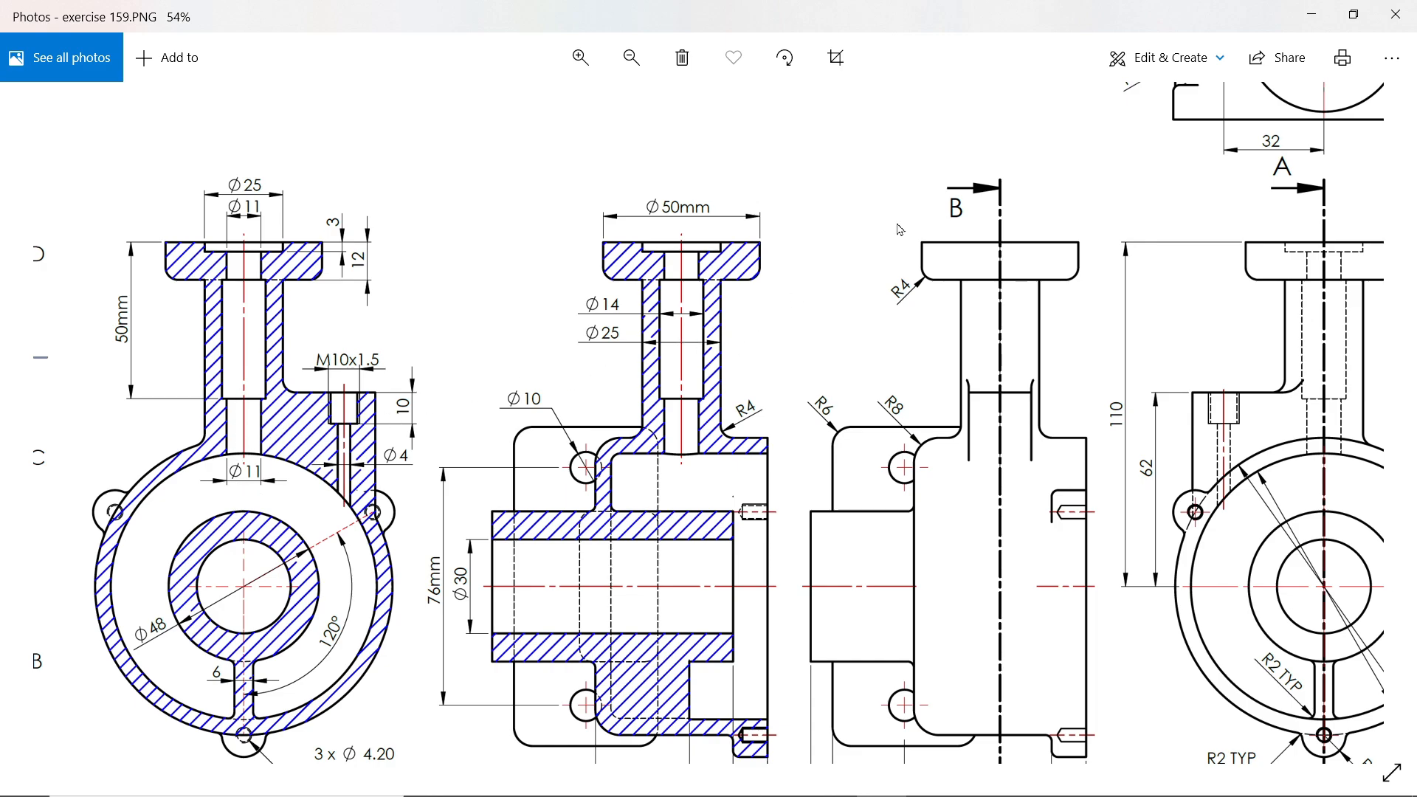
{"action": "left_click", "coordinate": [1311, 15]}
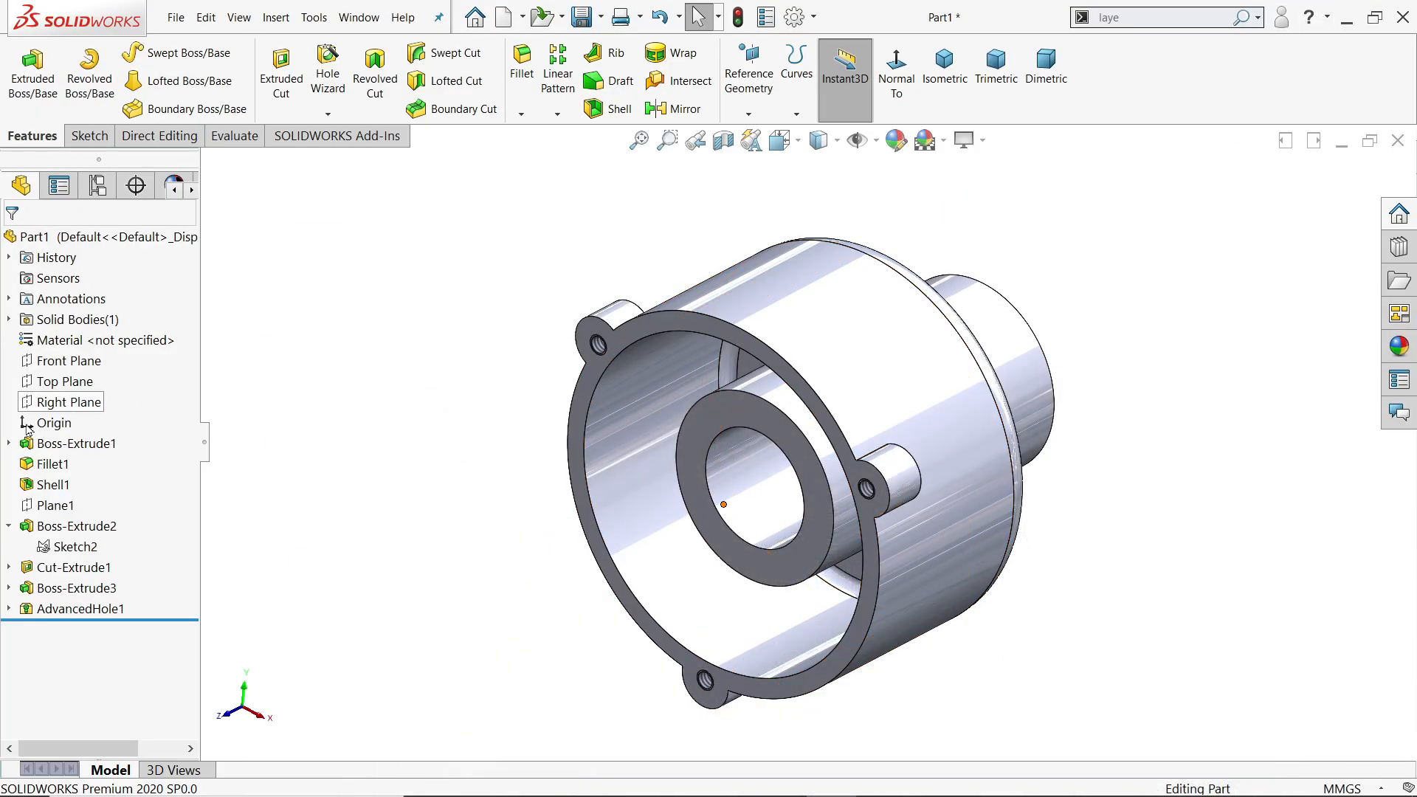
Create a reference plane offset 110 mm above the Top Plane
{"action": "left_click", "coordinate": [65, 381]}
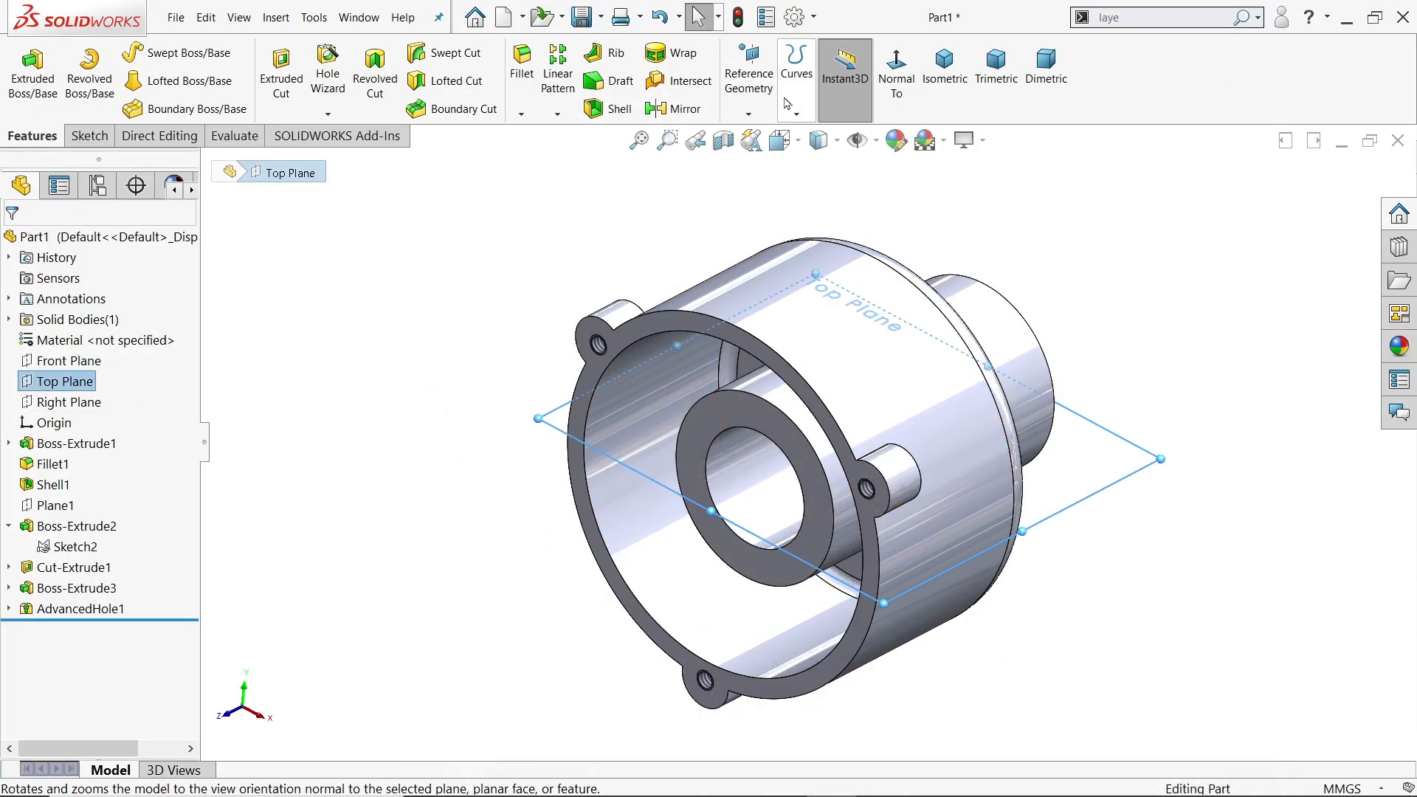
{"action": "left_click", "coordinate": [748, 81]}
{"action": "left_click", "coordinate": [764, 133]}
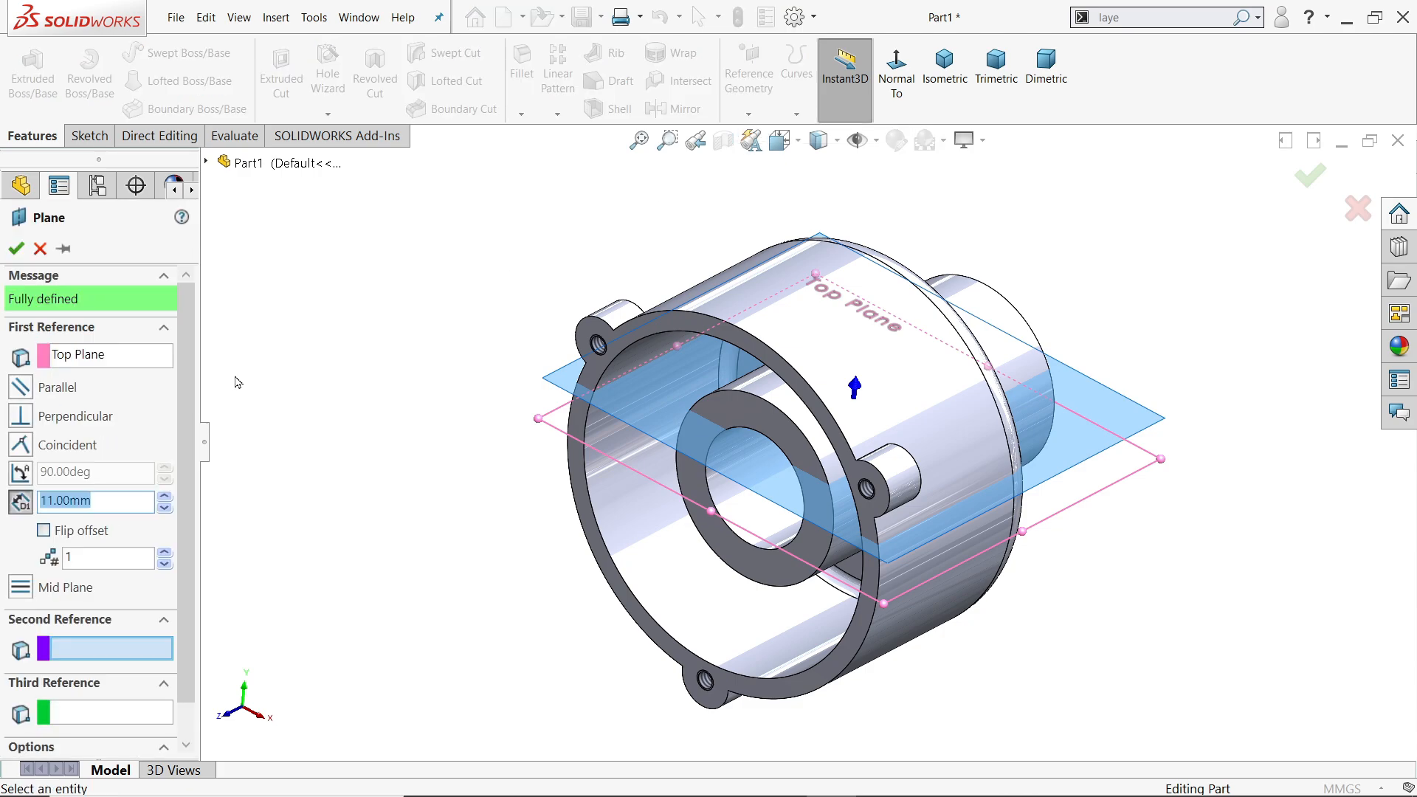
{"action": "type", "text": "110"}
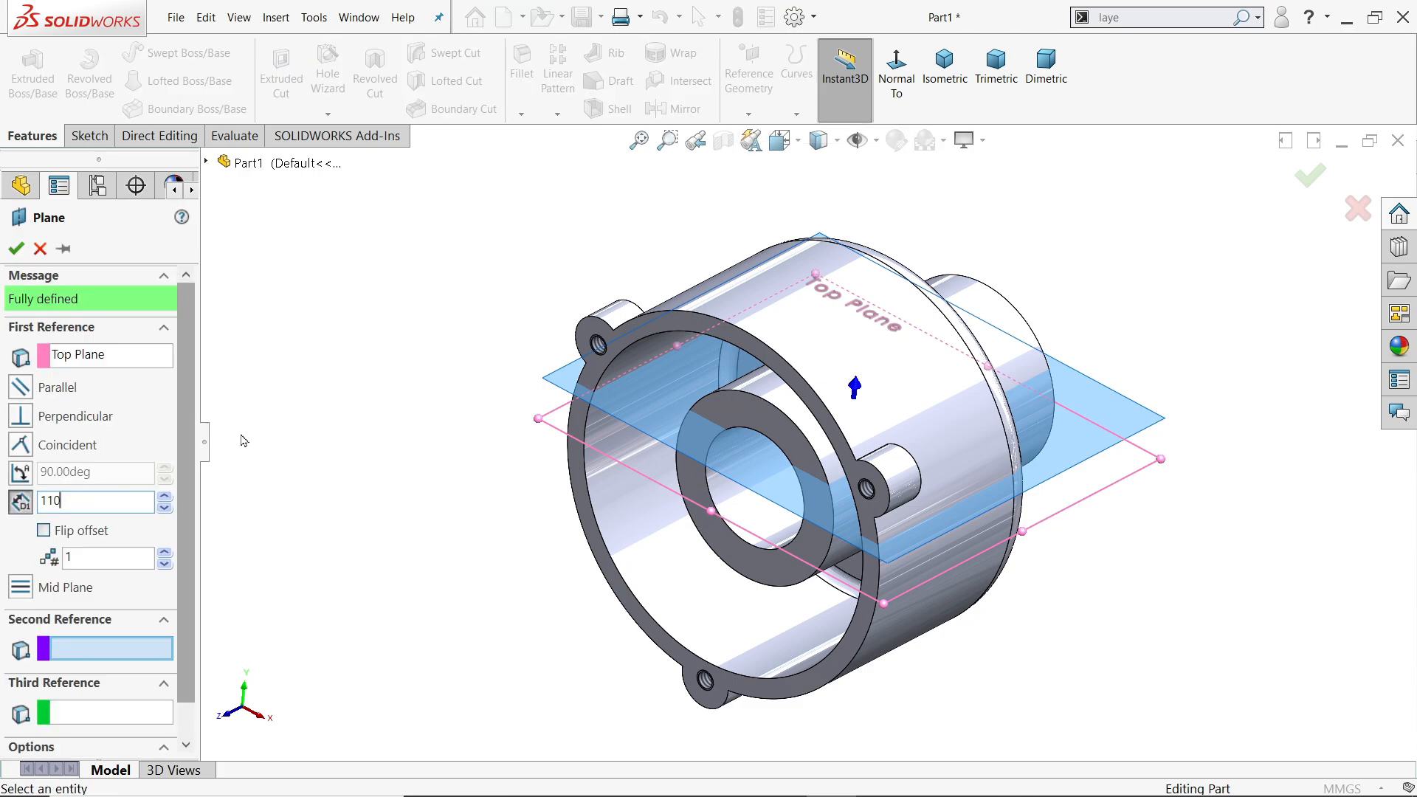
{"action": "key", "text": "Return"}
{"action": "scroll", "coordinate": [941, 263], "scroll_direction": "up", "scroll_amount": 2}
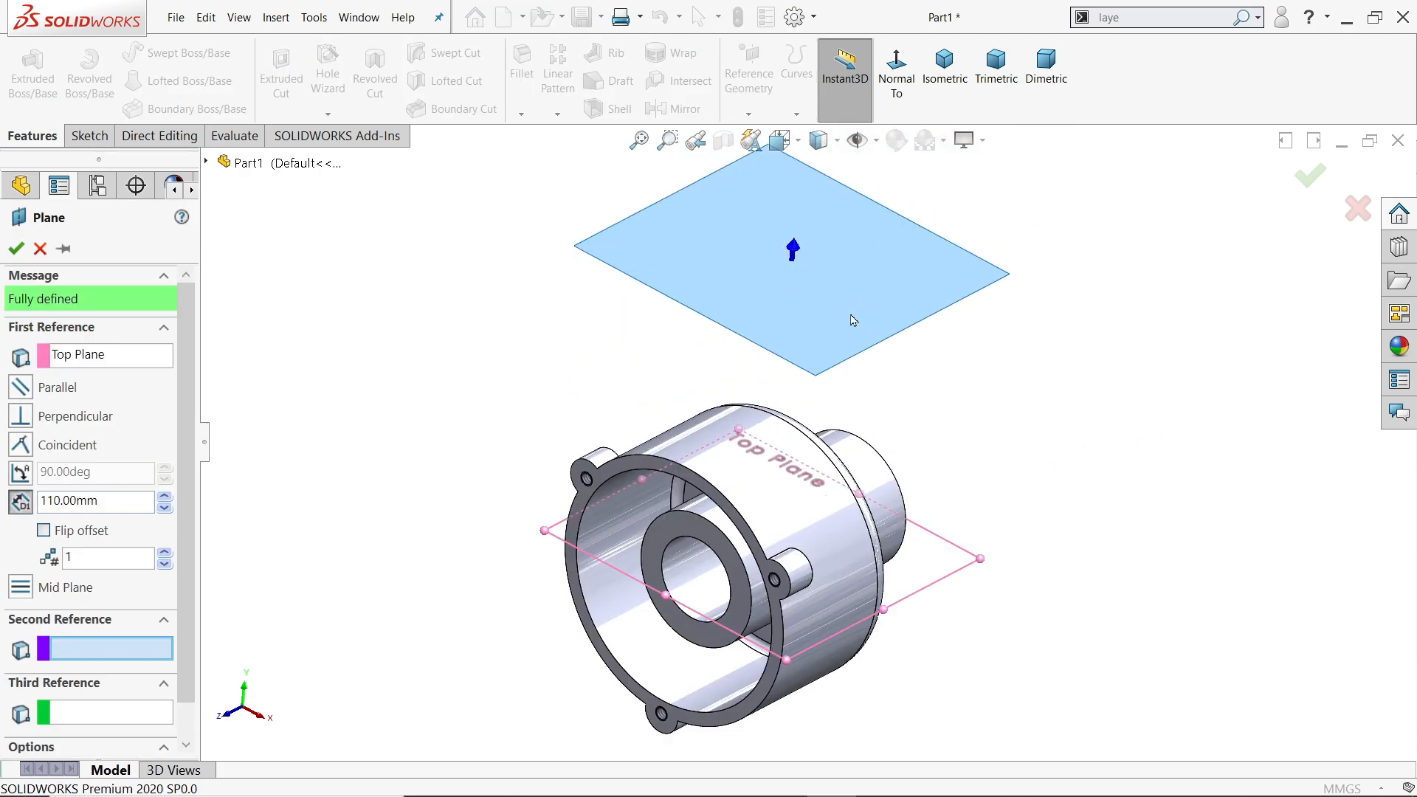
{"action": "left_click", "coordinate": [26, 252]}
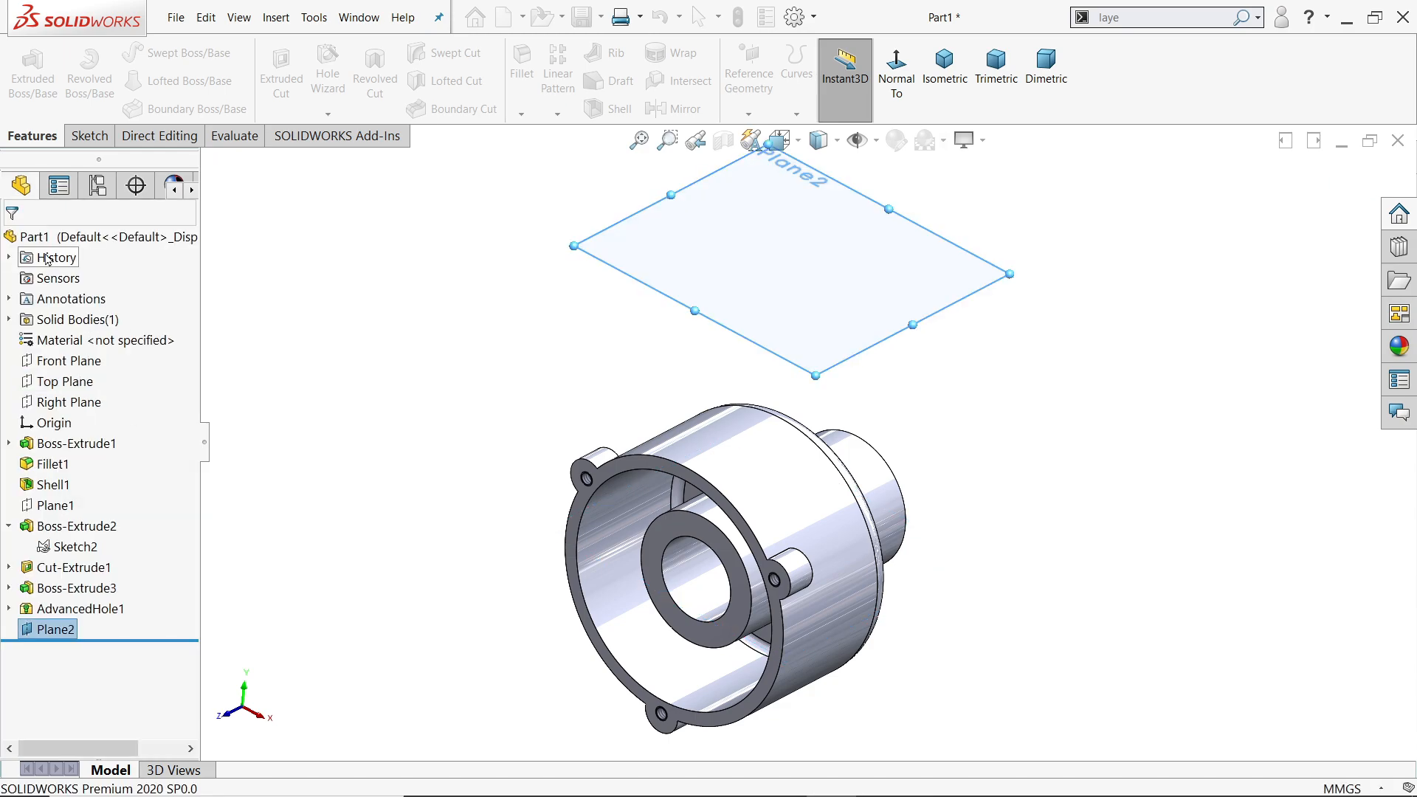
Start a sketch on the plane offset above the housing and draw a 50 mm diameter circle directly above the origin
{"action": "left_click", "coordinate": [84, 138]}
{"action": "left_click", "coordinate": [23, 80]}
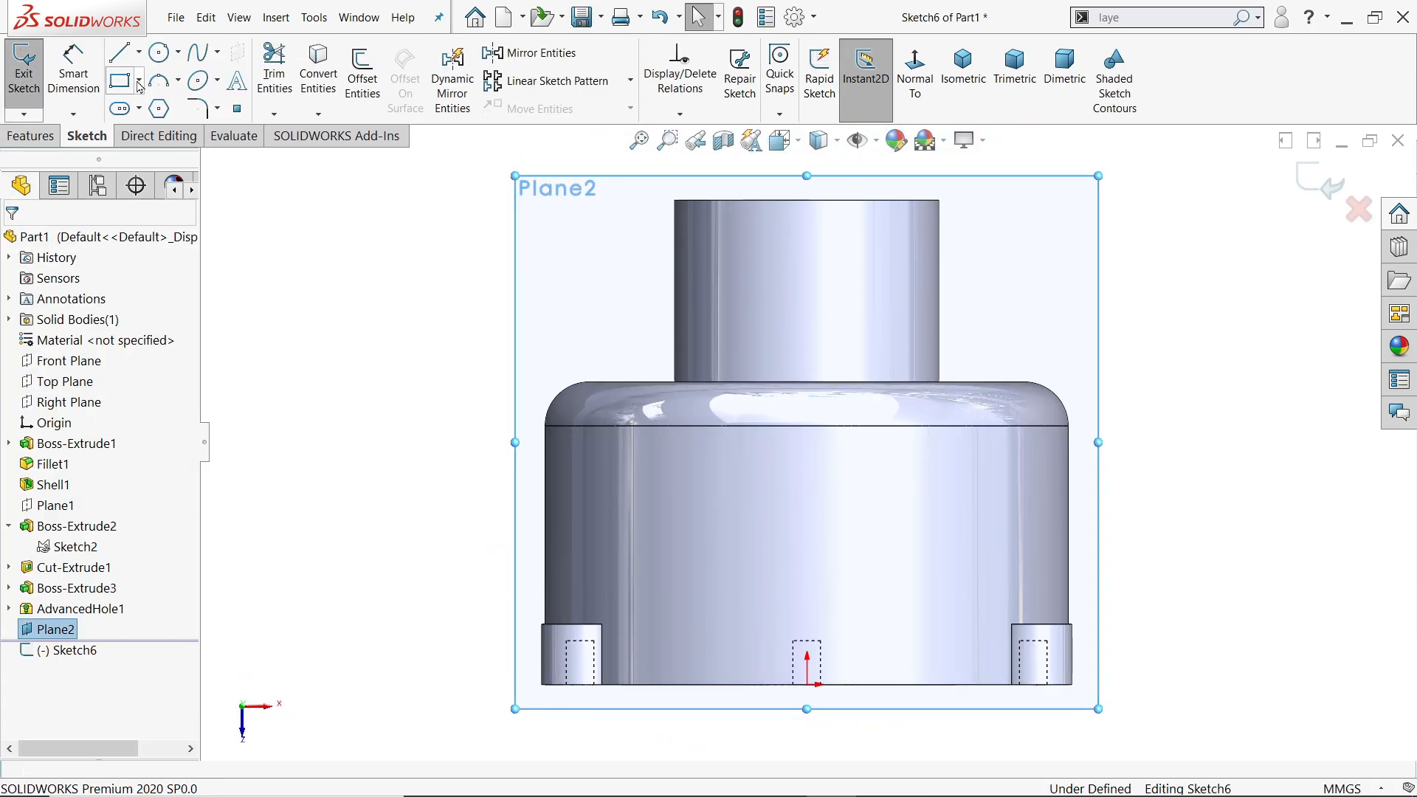
{"action": "left_click", "coordinate": [159, 52]}
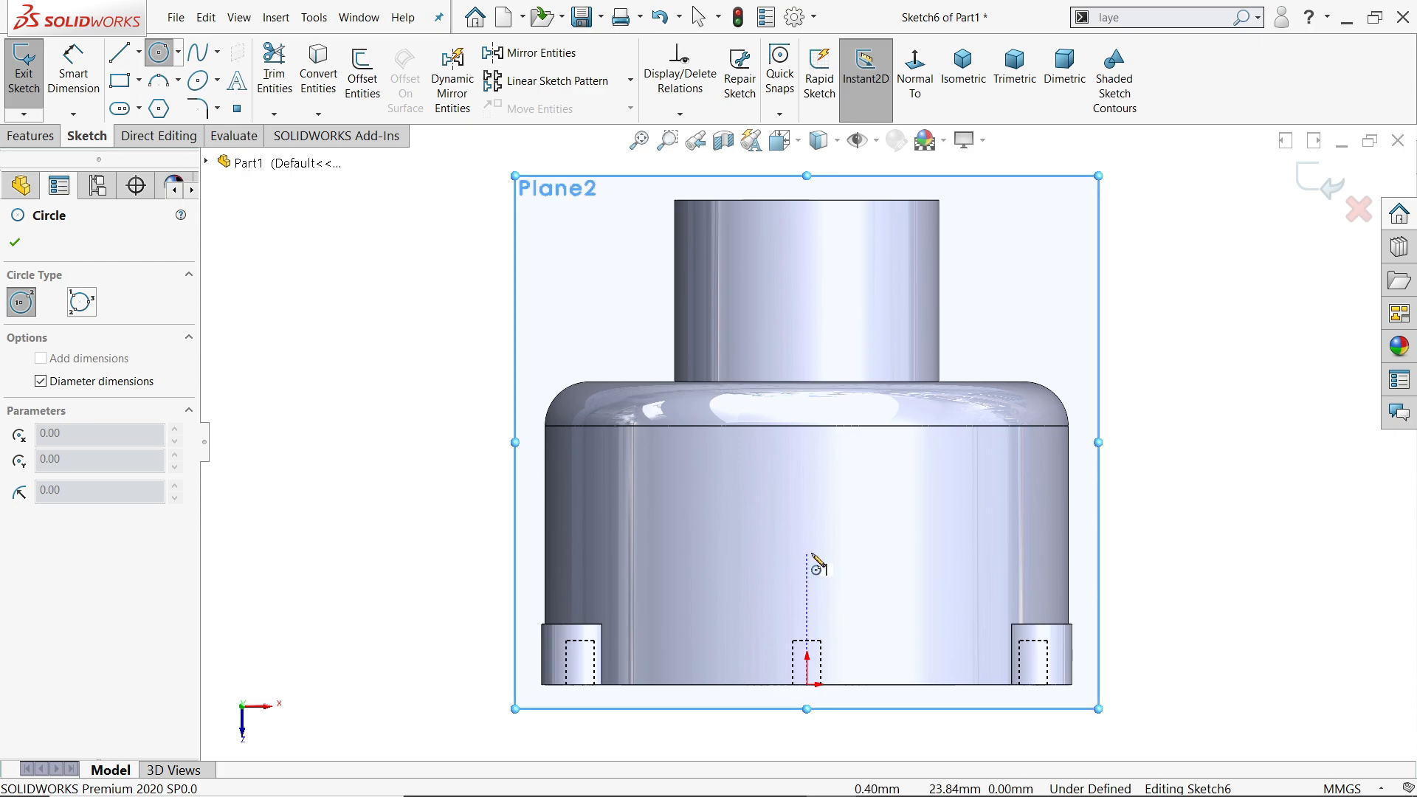
{"action": "left_click", "coordinate": [807, 534]}
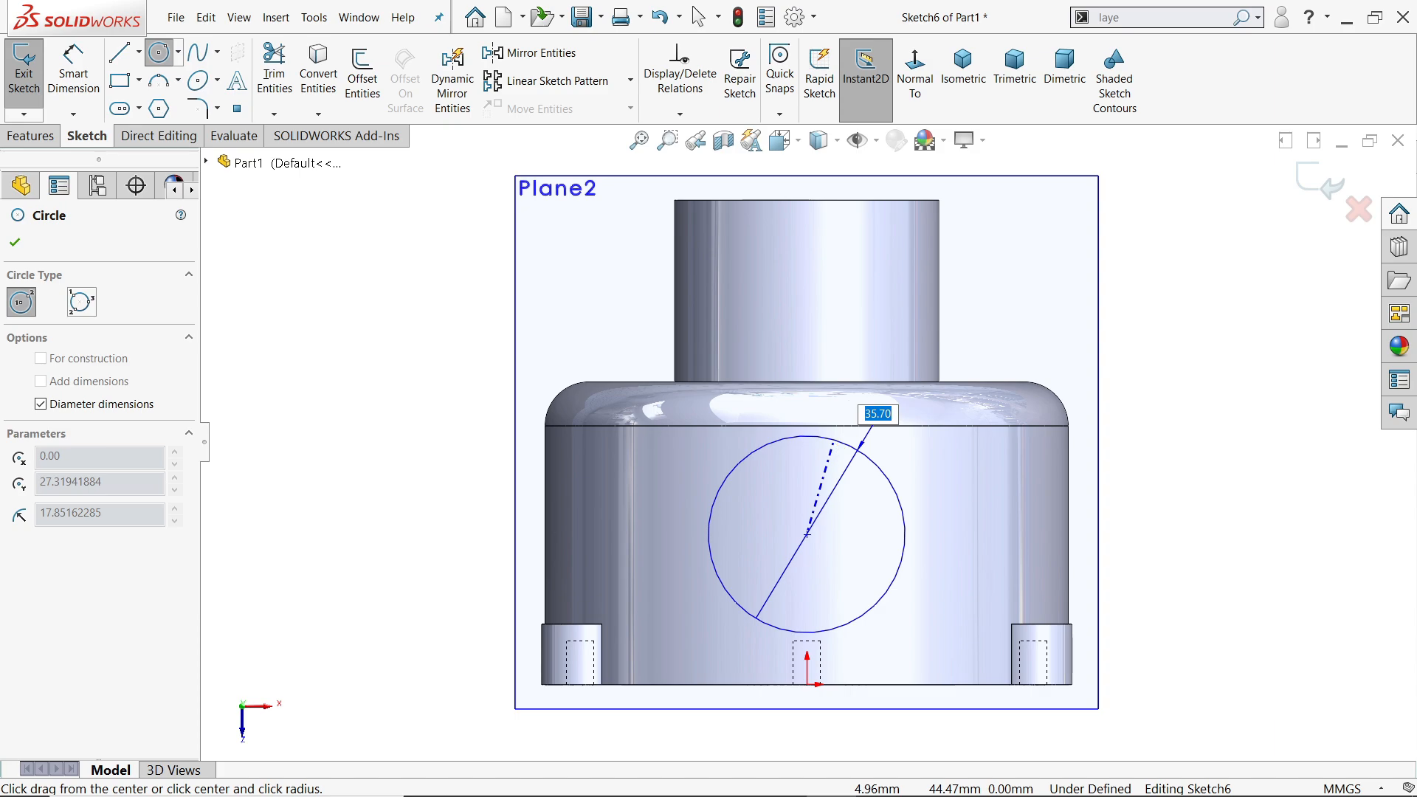
{"action": "type", "text": "50"}
{"action": "key", "text": "Return"}
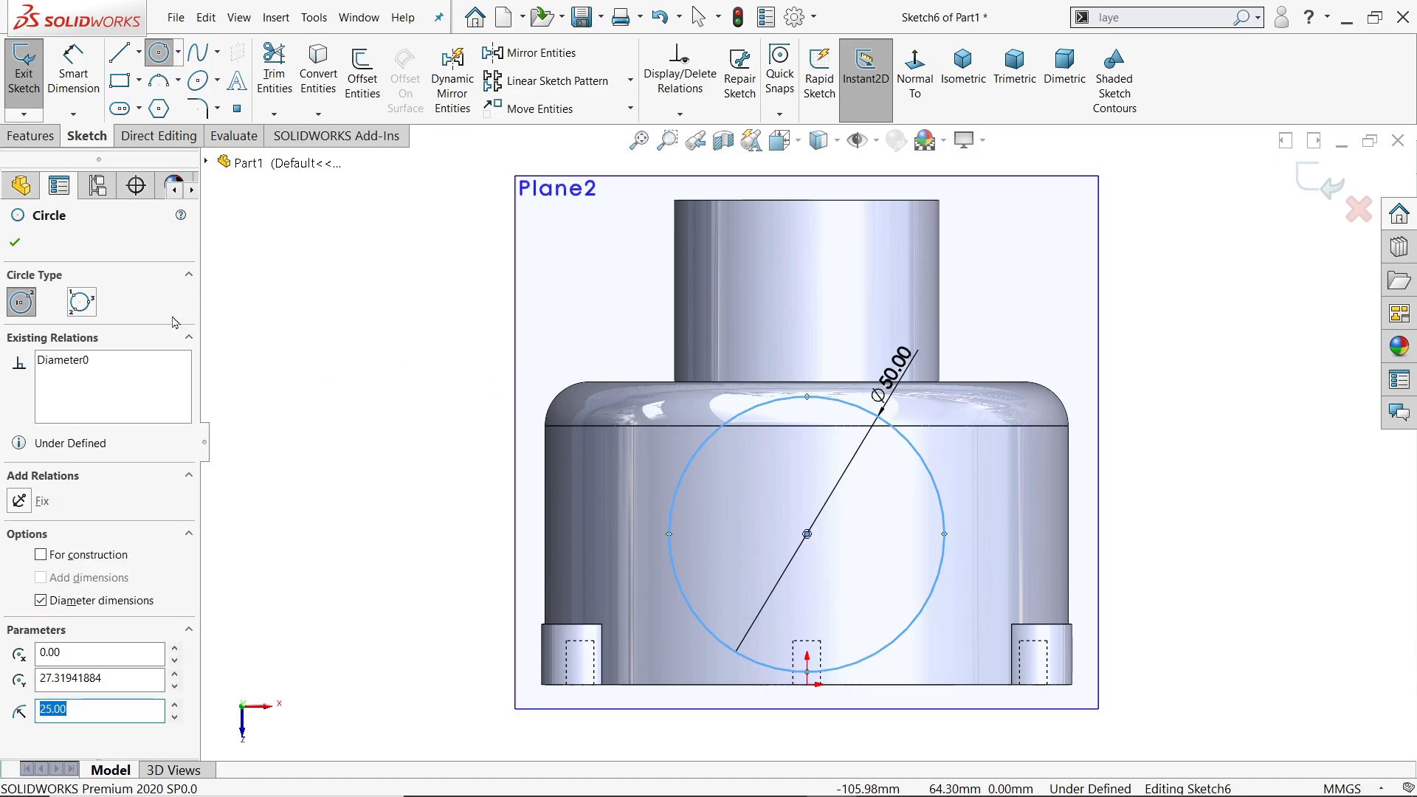
{"action": "left_click", "coordinate": [15, 245]}
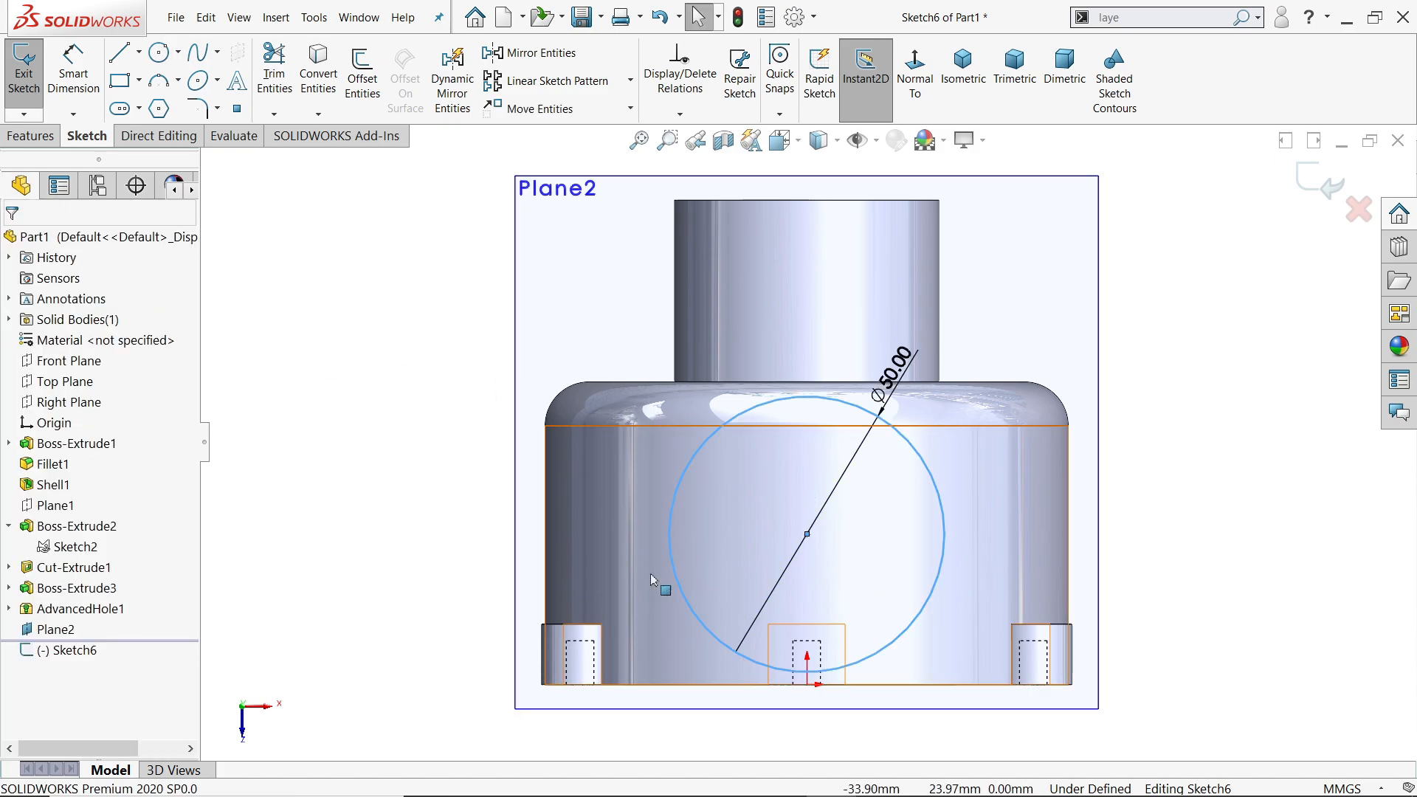
Add a vertical relation between the 50 mm circle's centre and the origin
{"action": "left_click", "coordinate": [809, 687]}
{"action": "left_click", "coordinate": [807, 534], "text": "ctrl"}
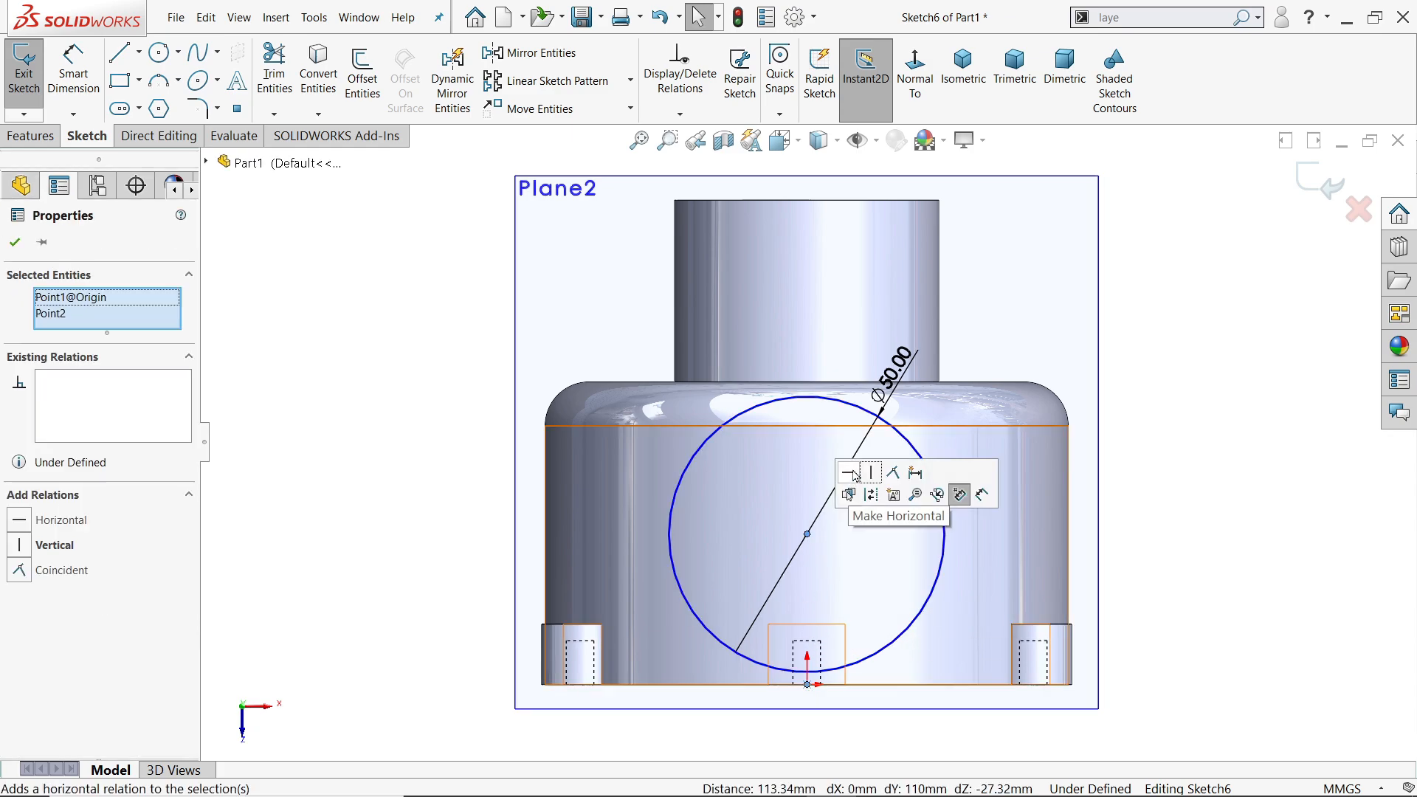
{"action": "left_click", "coordinate": [871, 472]}
{"action": "left_click", "coordinate": [294, 306]}
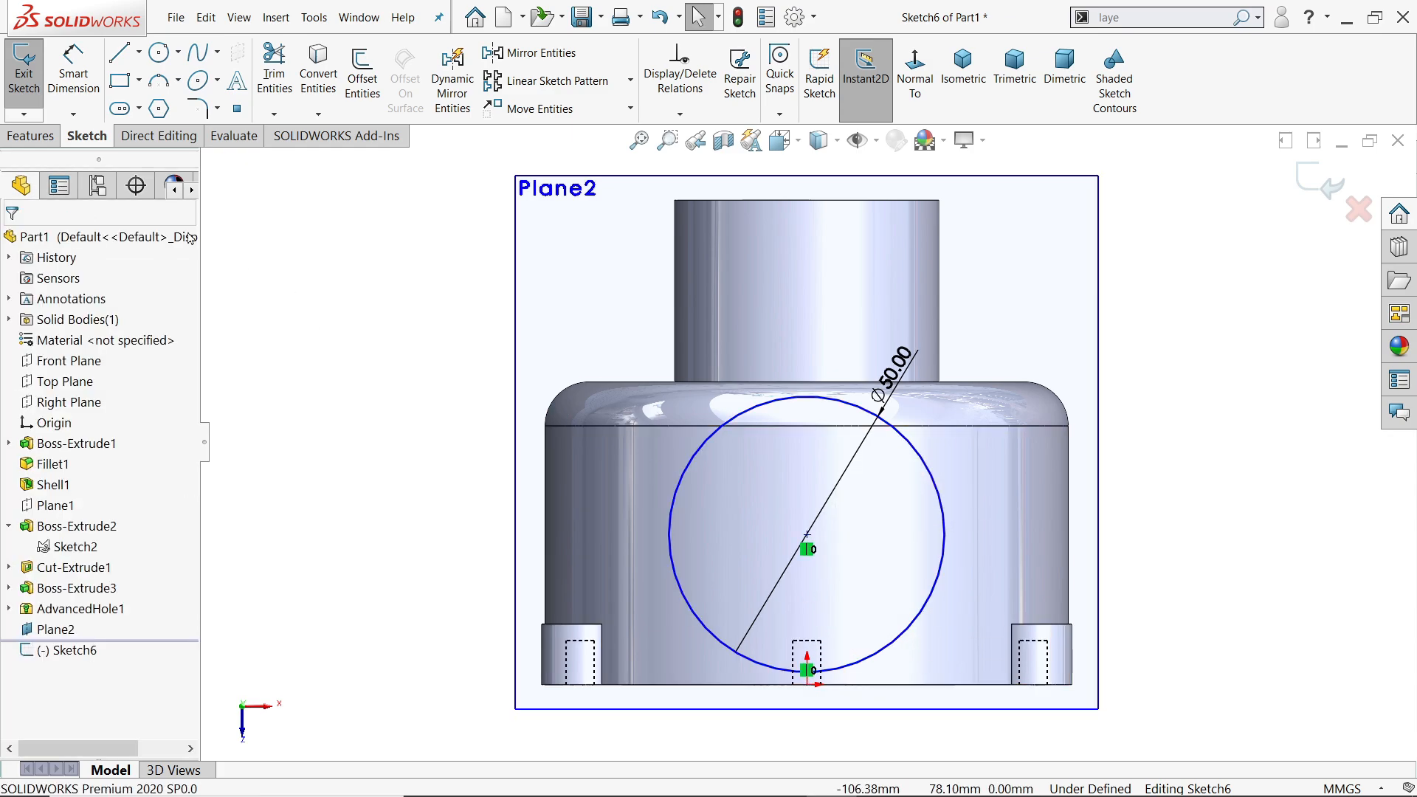
Dimension the circle's centre 55/2 (27.5 mm) from the origin
{"action": "left_click", "coordinate": [73, 74]}
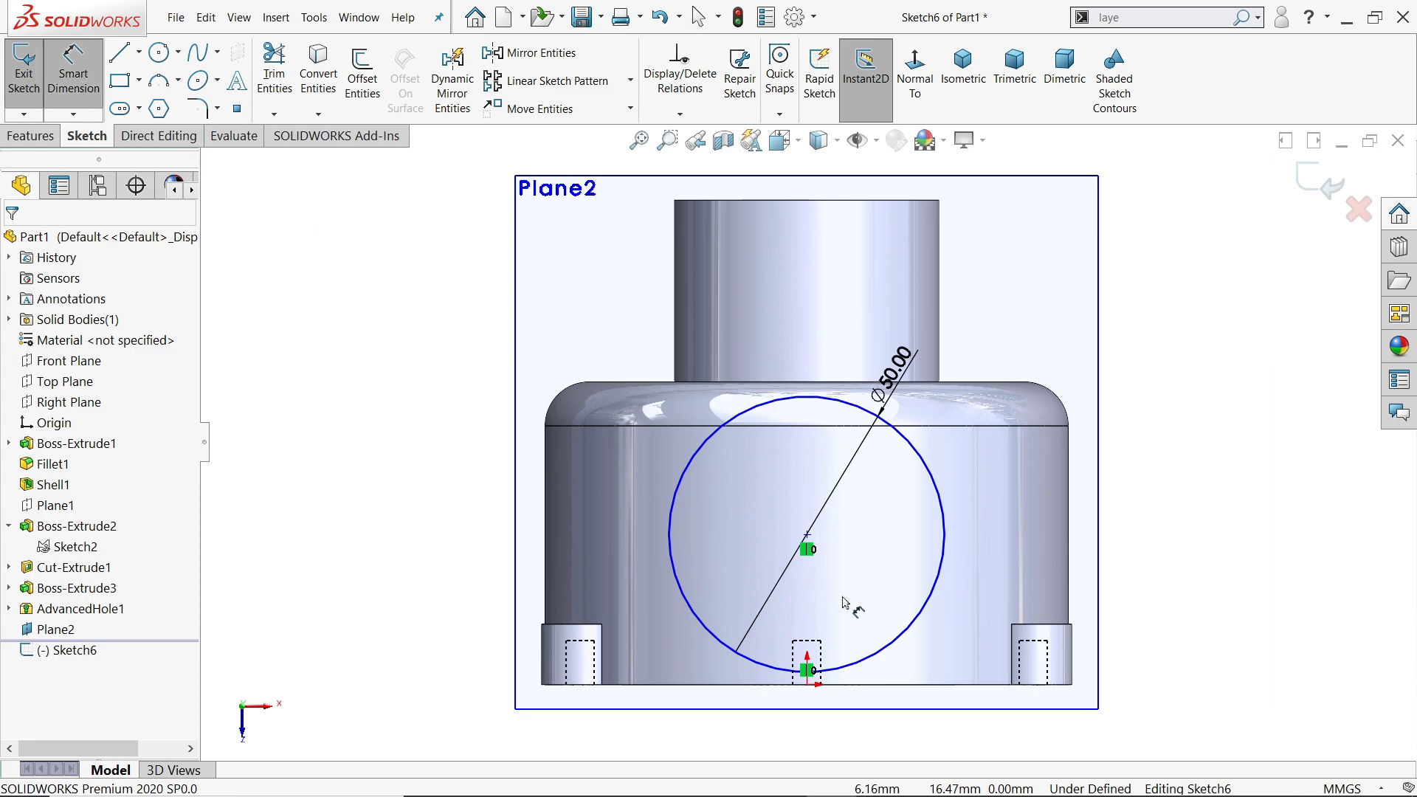
{"action": "left_click", "coordinate": [808, 534]}
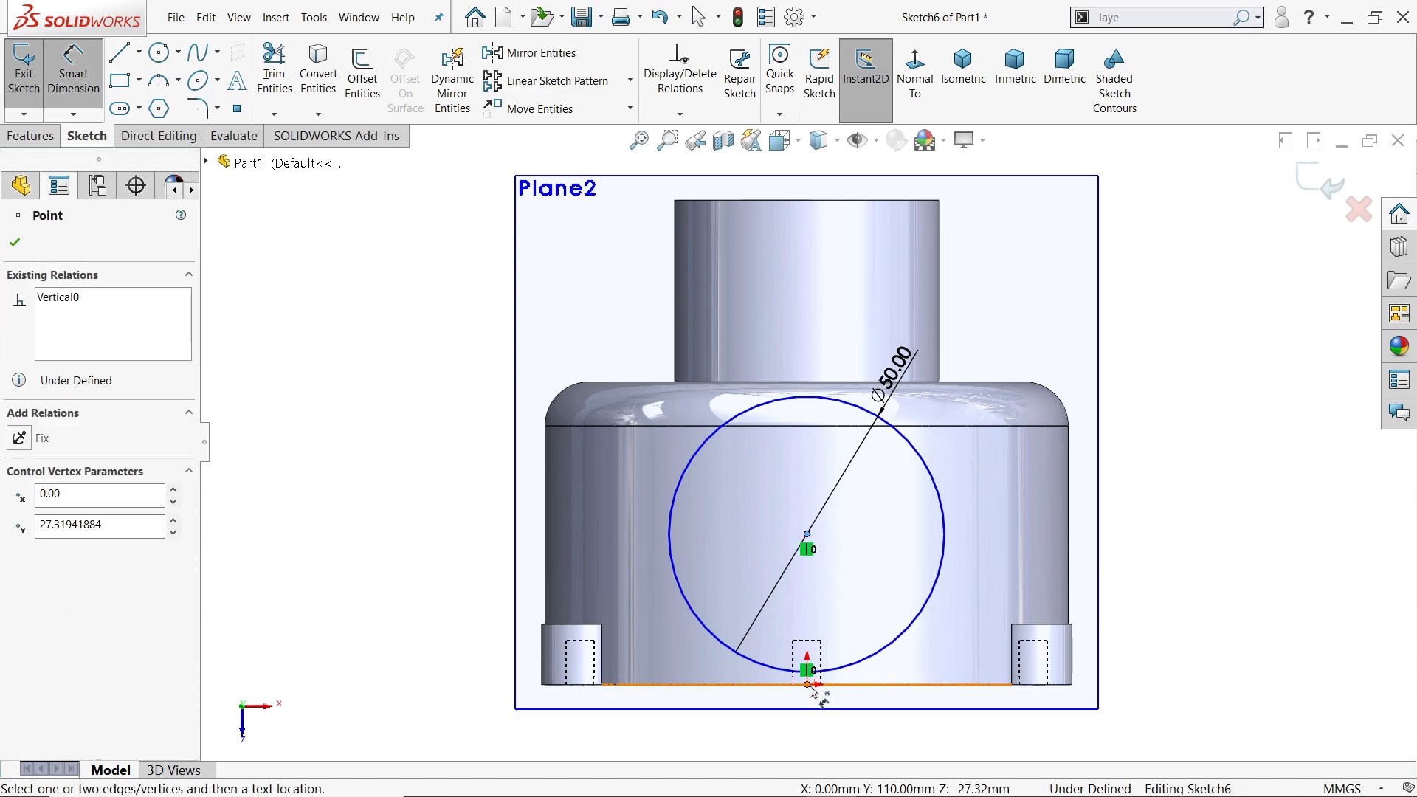
{"action": "left_click", "coordinate": [808, 685]}
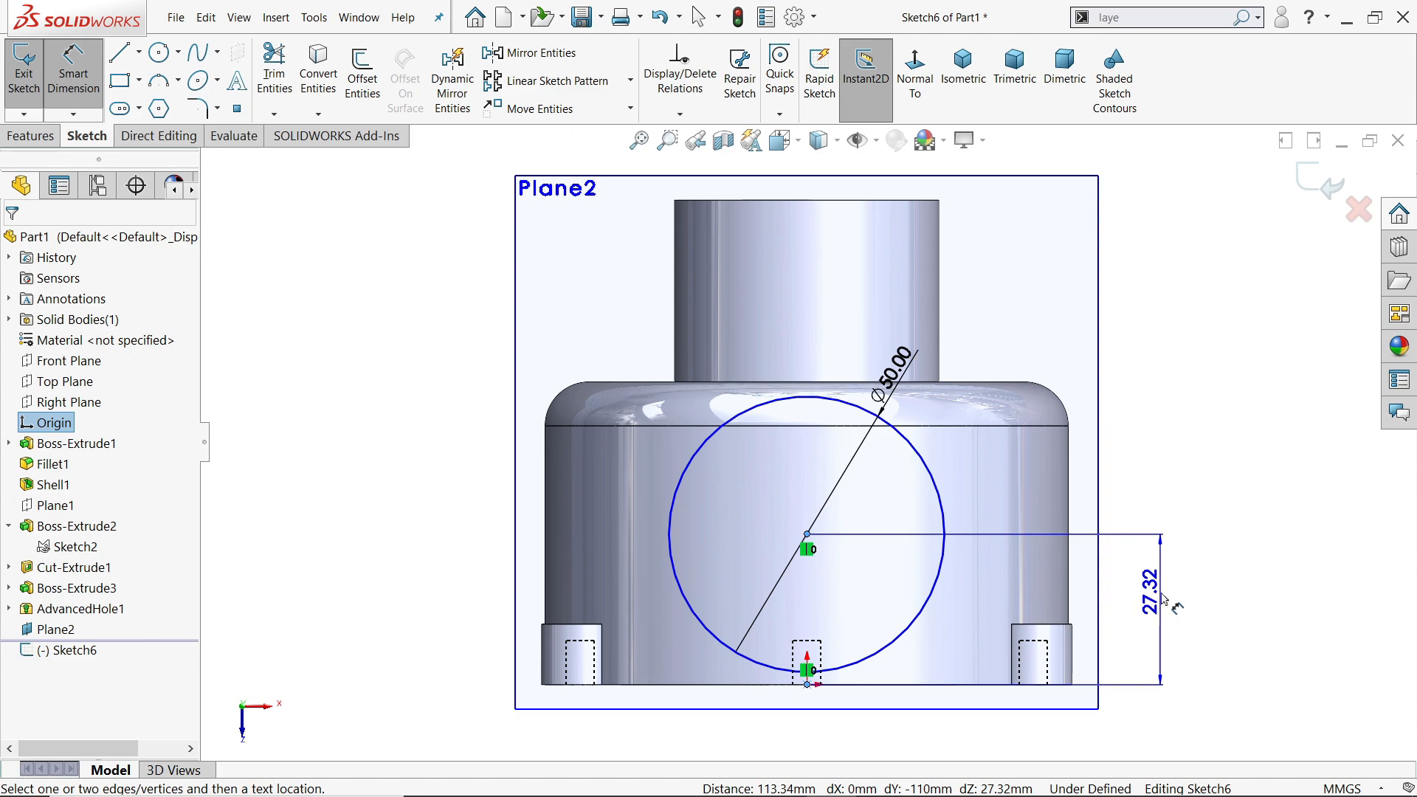
{"action": "left_click", "coordinate": [1165, 599]}
{"action": "type", "text": "55/"}
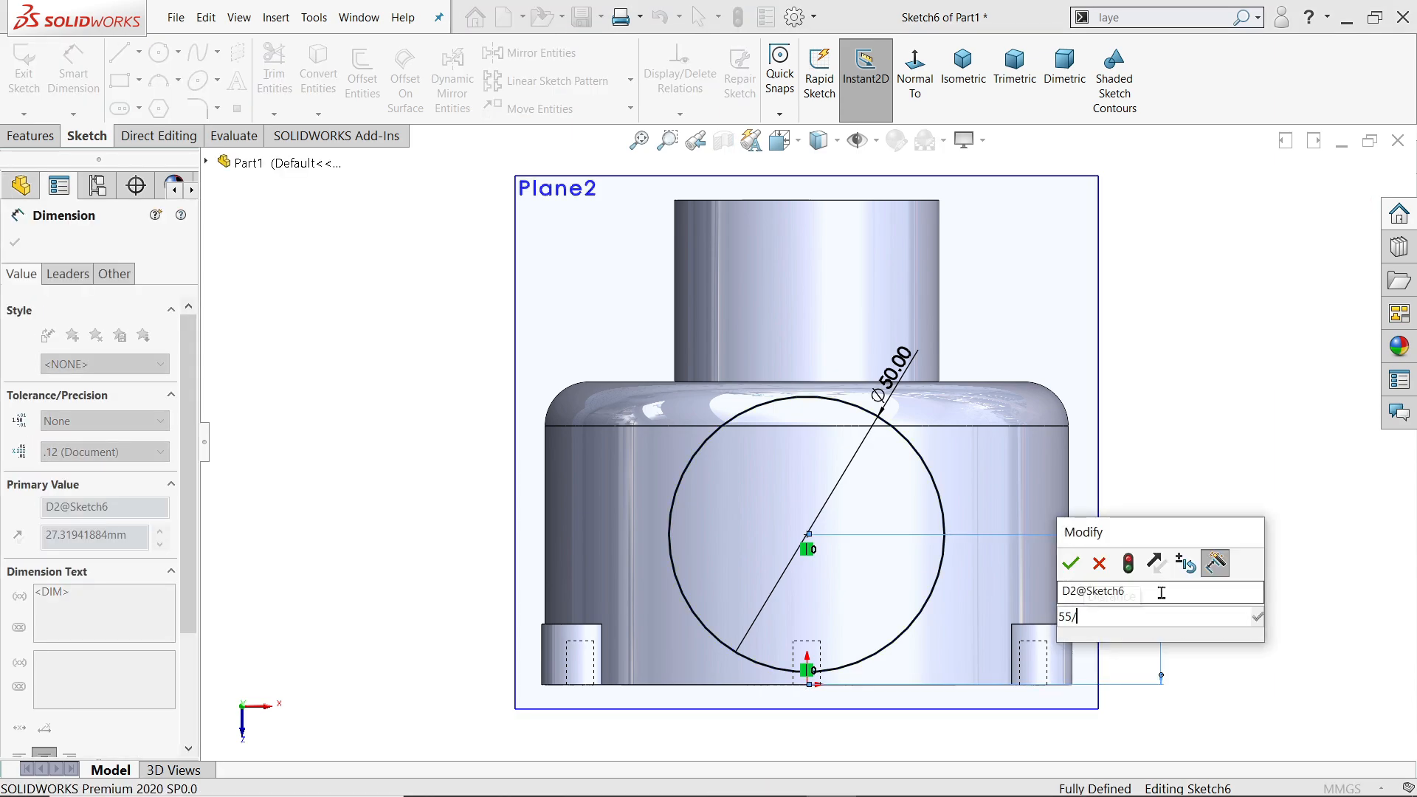
{"action": "type", "text": "2"}
{"action": "key", "text": "Return"}
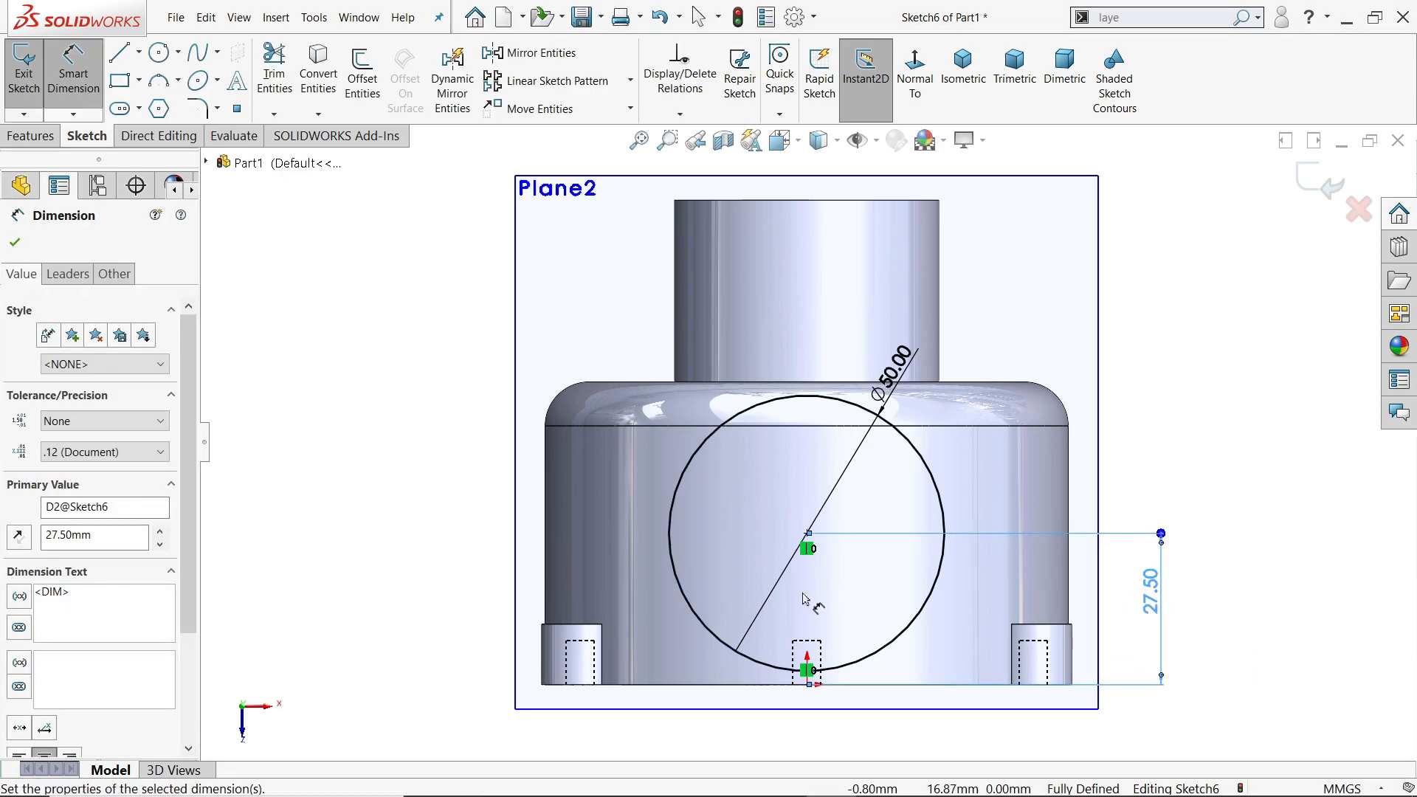
{"action": "left_click", "coordinate": [15, 242]}
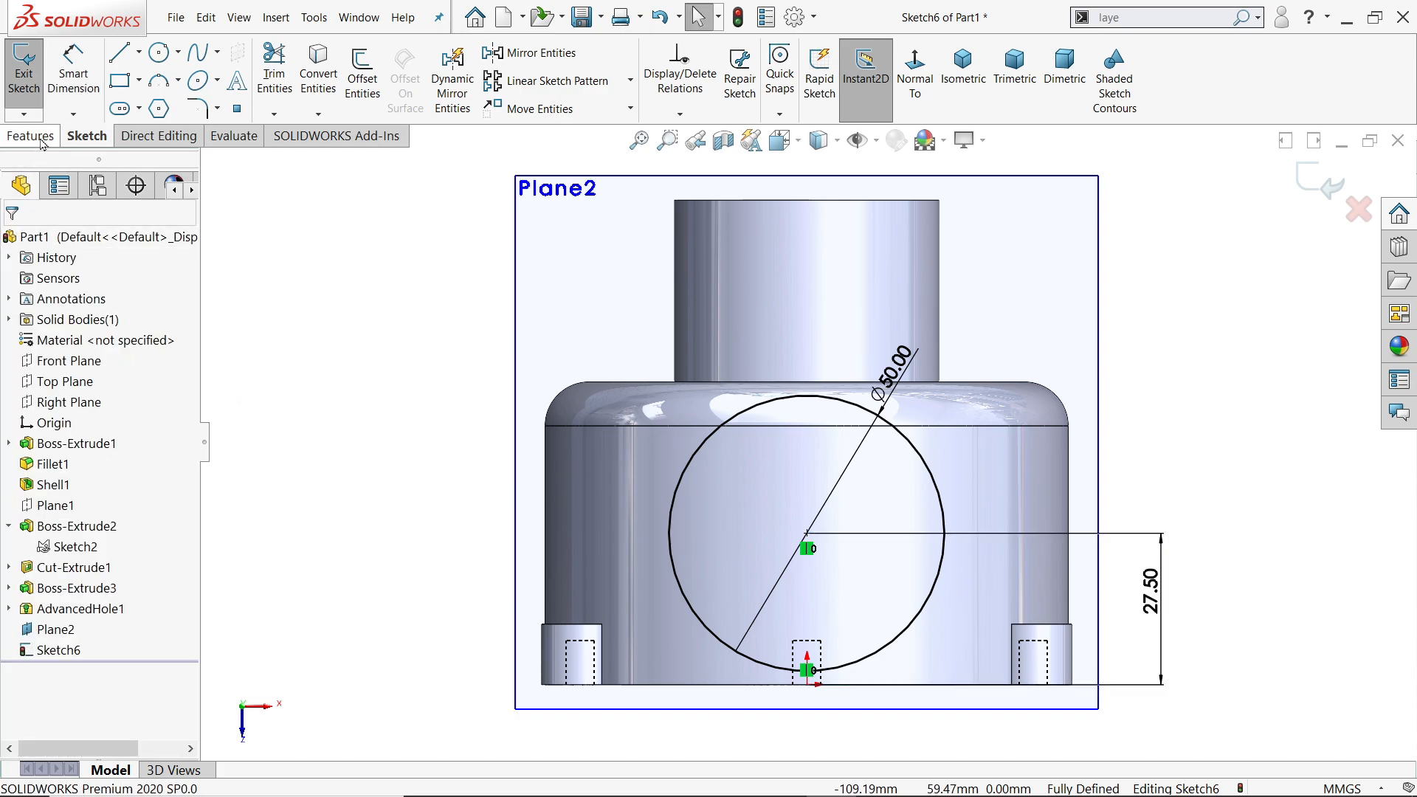
Extrude the 50 mm circle 12 mm downward towards the housing as a blind boss, and hide the offset plane
{"action": "left_click", "coordinate": [37, 136]}
{"action": "left_click", "coordinate": [41, 76]}
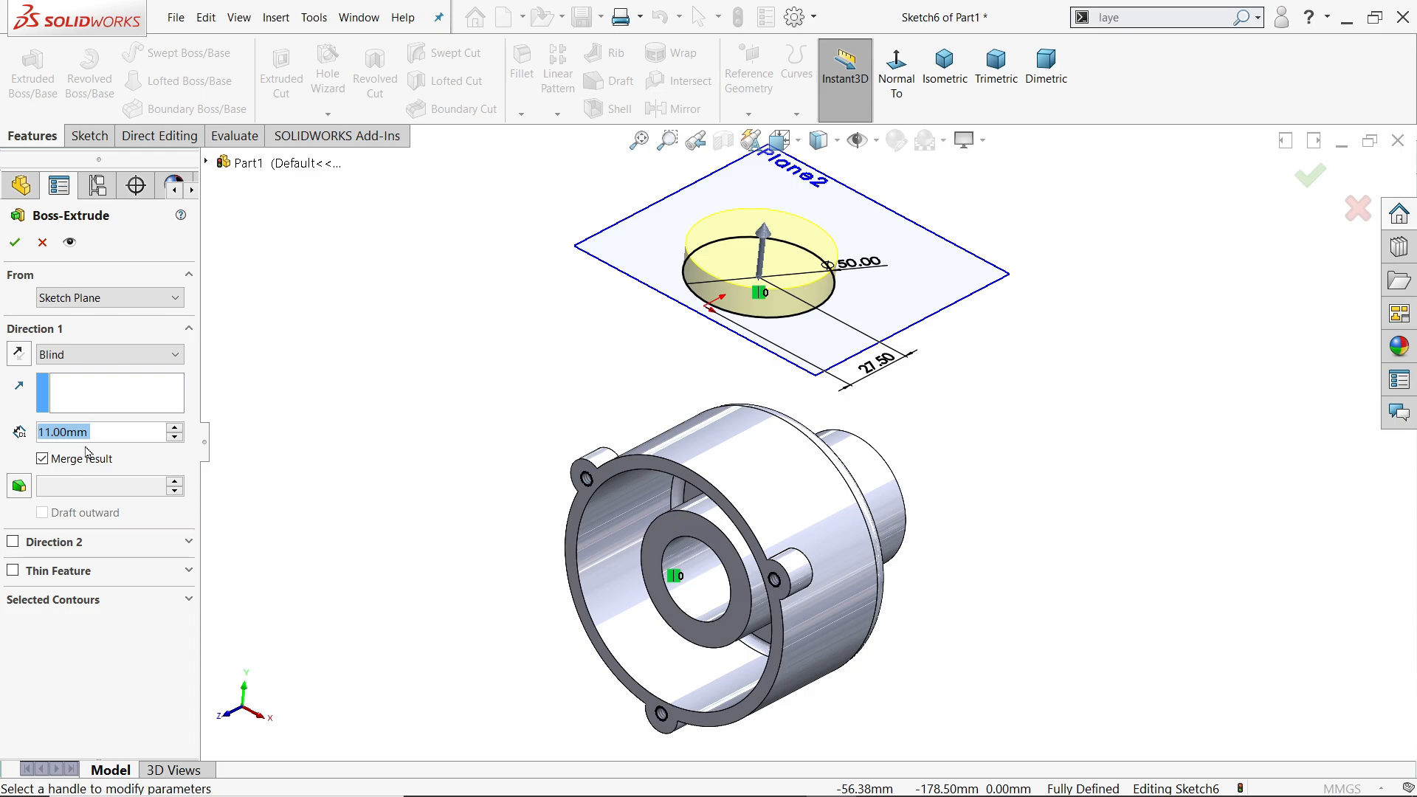
{"action": "type", "text": "12"}
{"action": "key", "text": "Return"}
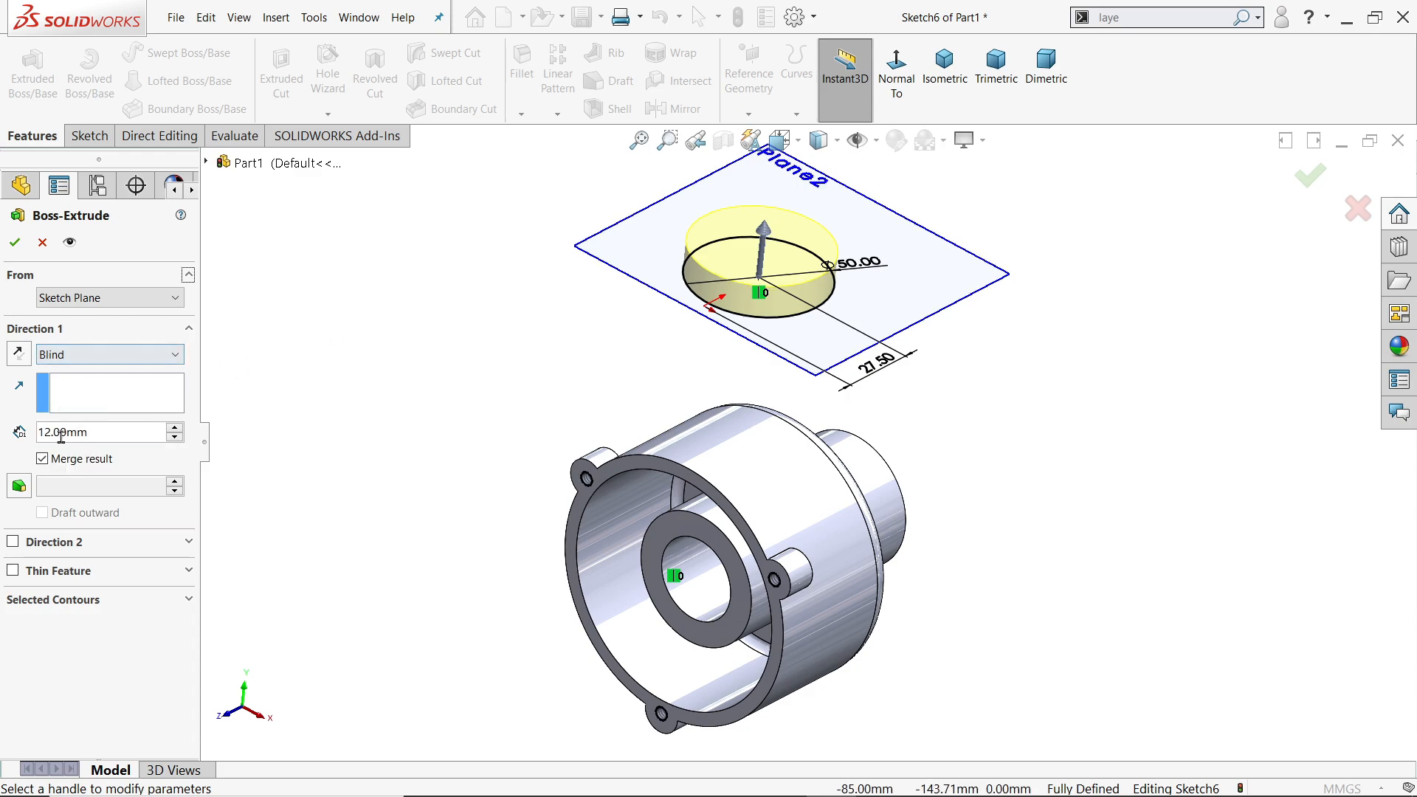
{"action": "scroll", "coordinate": [893, 287], "scroll_direction": "down", "scroll_amount": 3}
{"action": "left_click", "coordinate": [19, 354]}
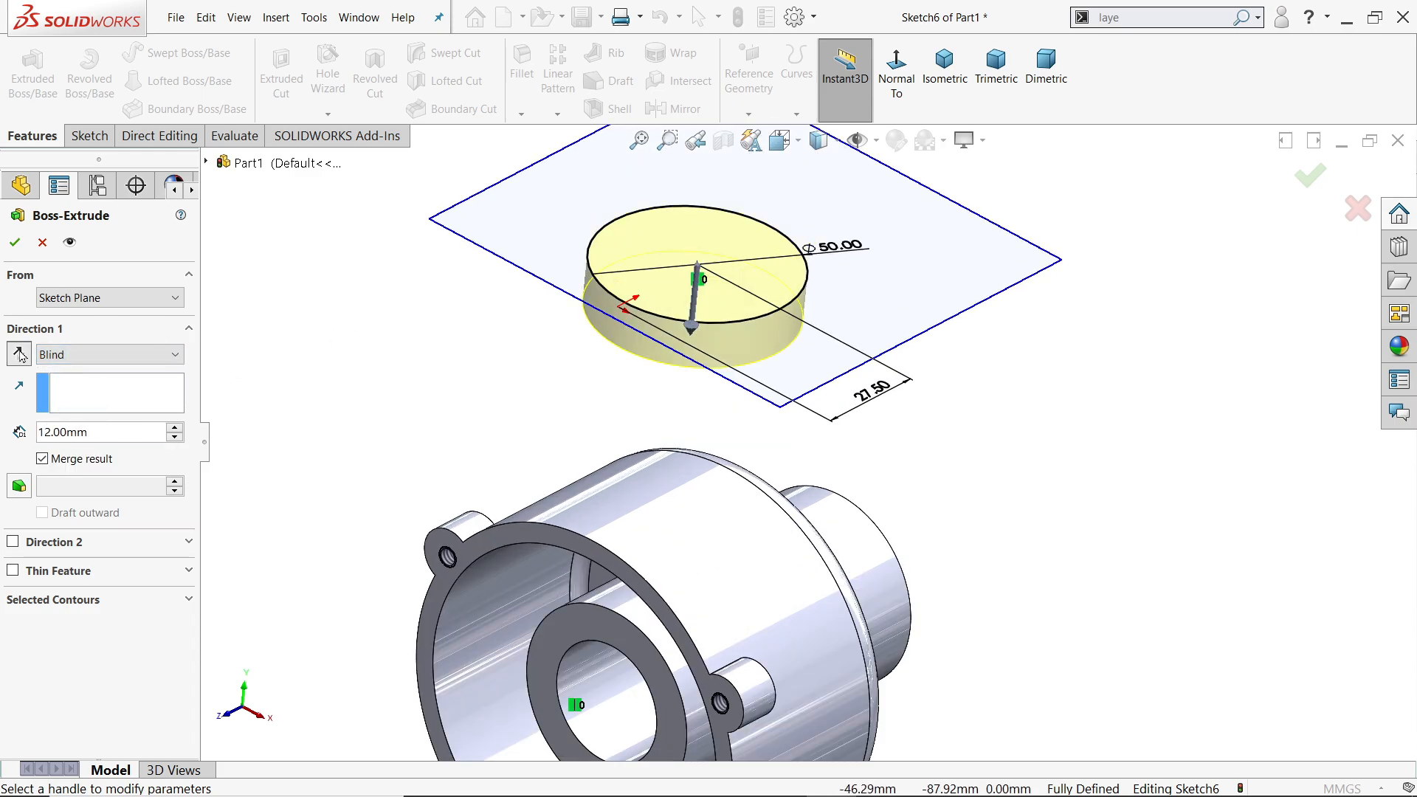
{"action": "left_click", "coordinate": [15, 244]}
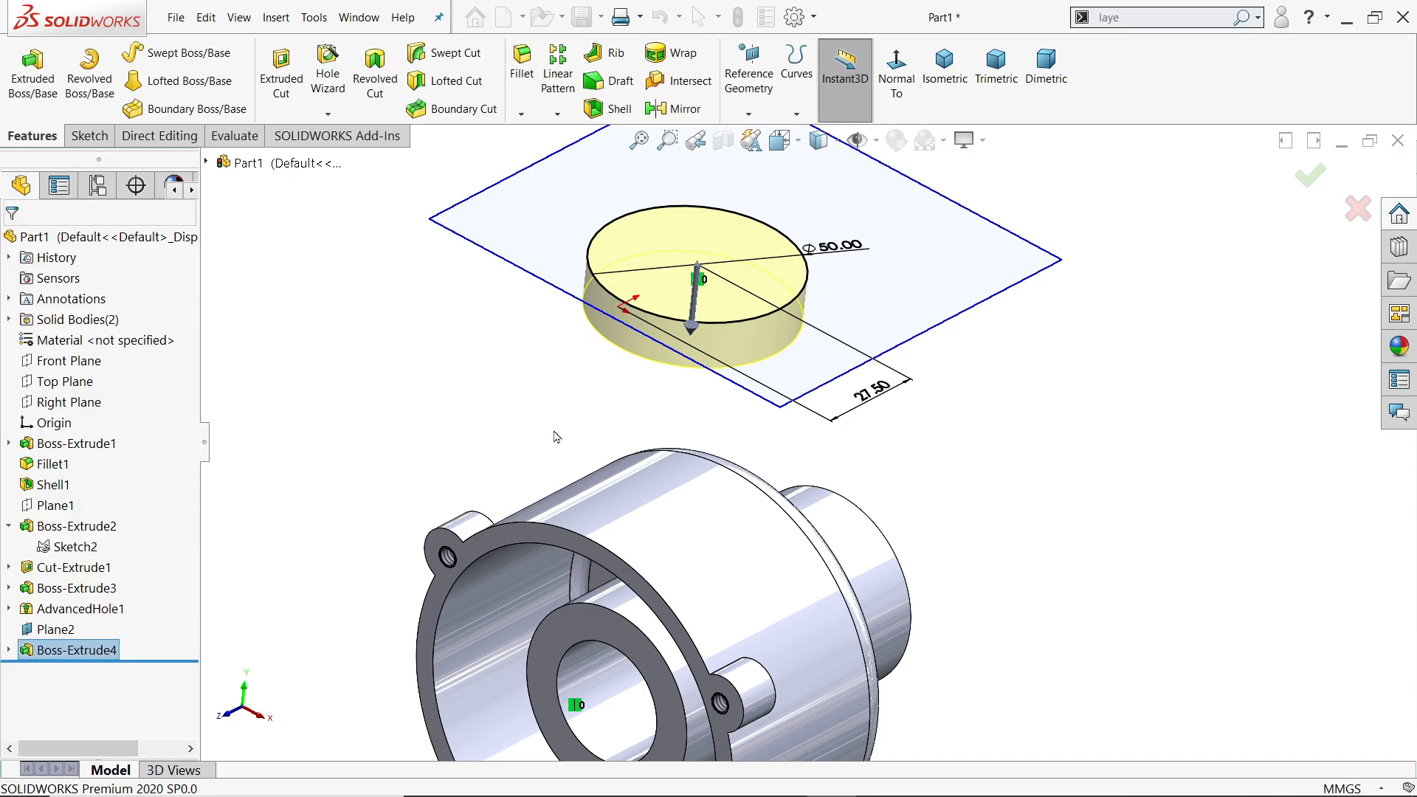
{"action": "left_click", "coordinate": [572, 273]}
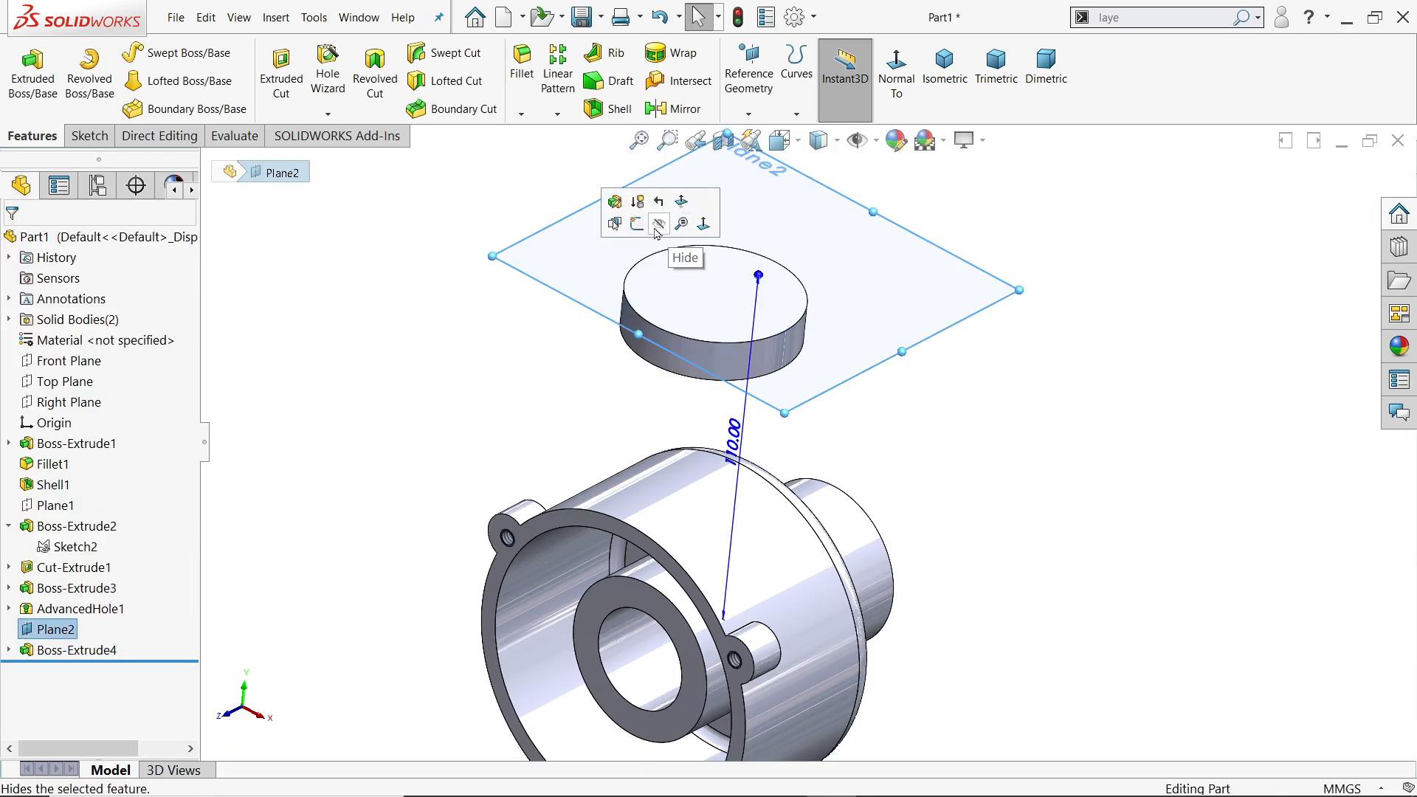
{"action": "left_click", "coordinate": [664, 235]}
Start a sketch on the underside of the flange disc and draw a 25 mm diameter circle near its centre
{"action": "mouse_move", "coordinate": [657, 240]}
{"action": "middle_mouse_down"}
{"action": "mouse_move", "coordinate": [627, 355]}
{"action": "mouse_move", "coordinate": [767, 296]}
{"action": "middle_mouse_up"}
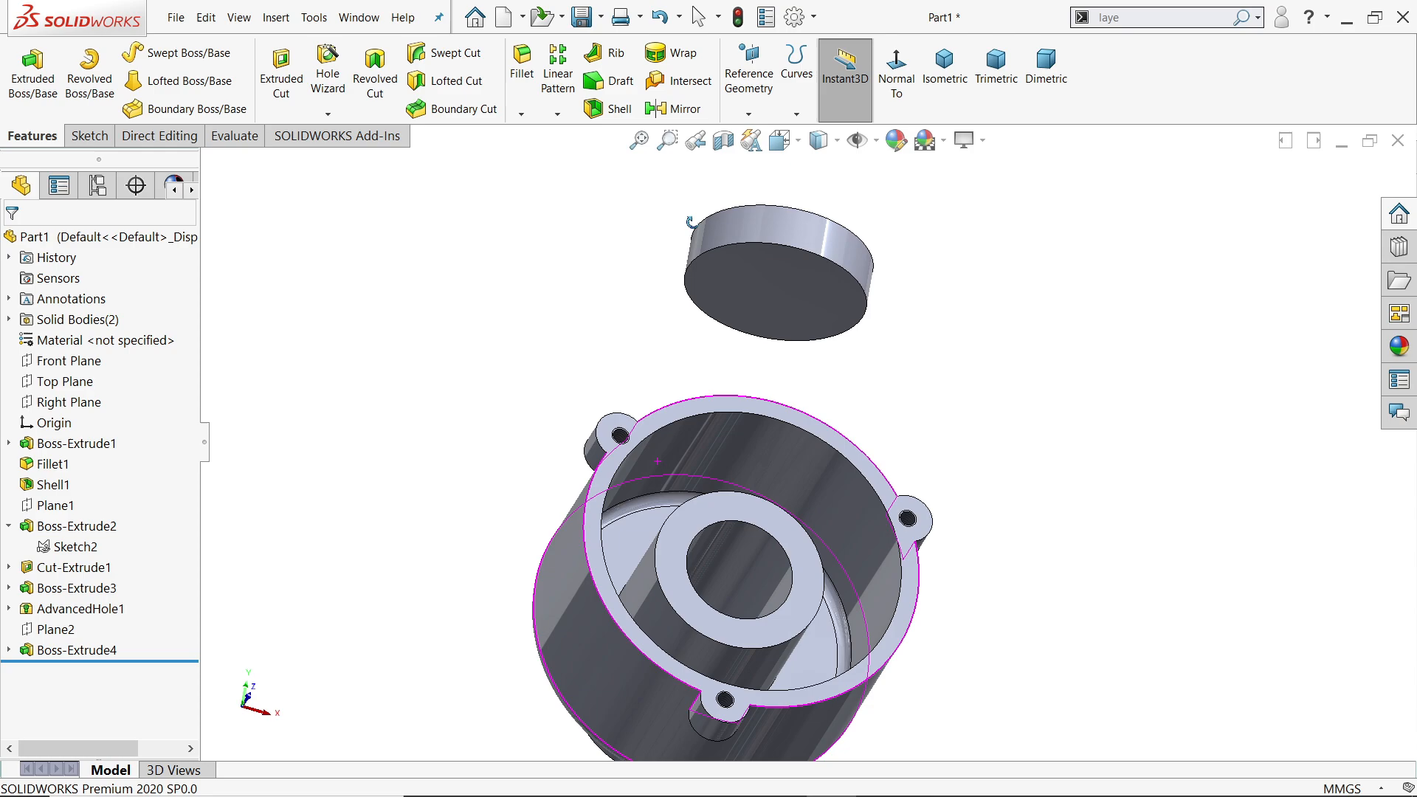
{"action": "left_click", "coordinate": [775, 291]}
{"action": "left_click", "coordinate": [834, 234]}
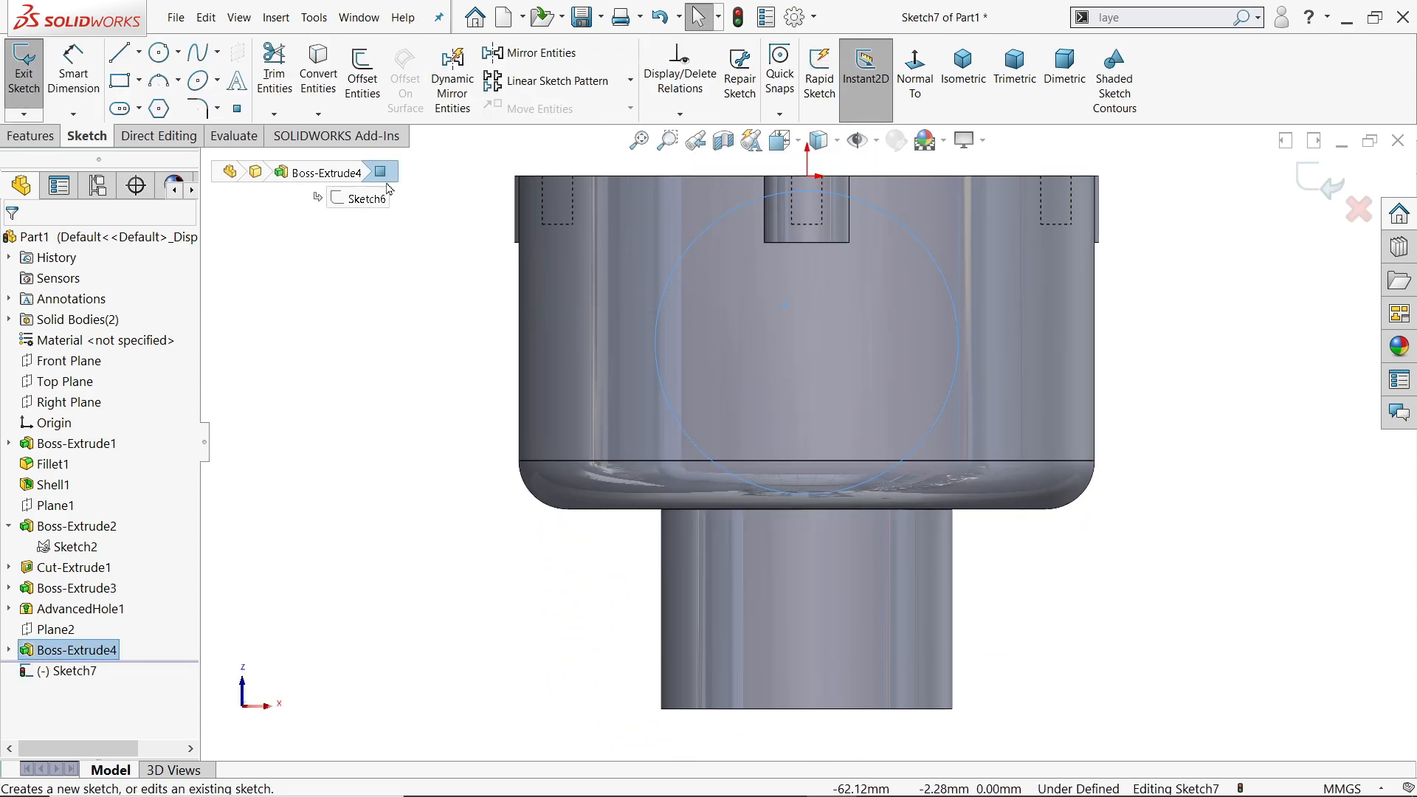
{"action": "left_click", "coordinate": [162, 61]}
{"action": "middle_click_drag", "start_coordinate": [793, 295], "coordinate": [788, 361]}
{"action": "scroll", "coordinate": [792, 362], "scroll_direction": "up", "scroll_amount": 4}
{"action": "scroll", "coordinate": [791, 360], "scroll_direction": "up", "scroll_amount": 2}
{"action": "scroll", "coordinate": [952, 304], "scroll_direction": "down", "scroll_amount": 3}
{"action": "middle_click_drag", "start_coordinate": [946, 304], "coordinate": [923, 349]}
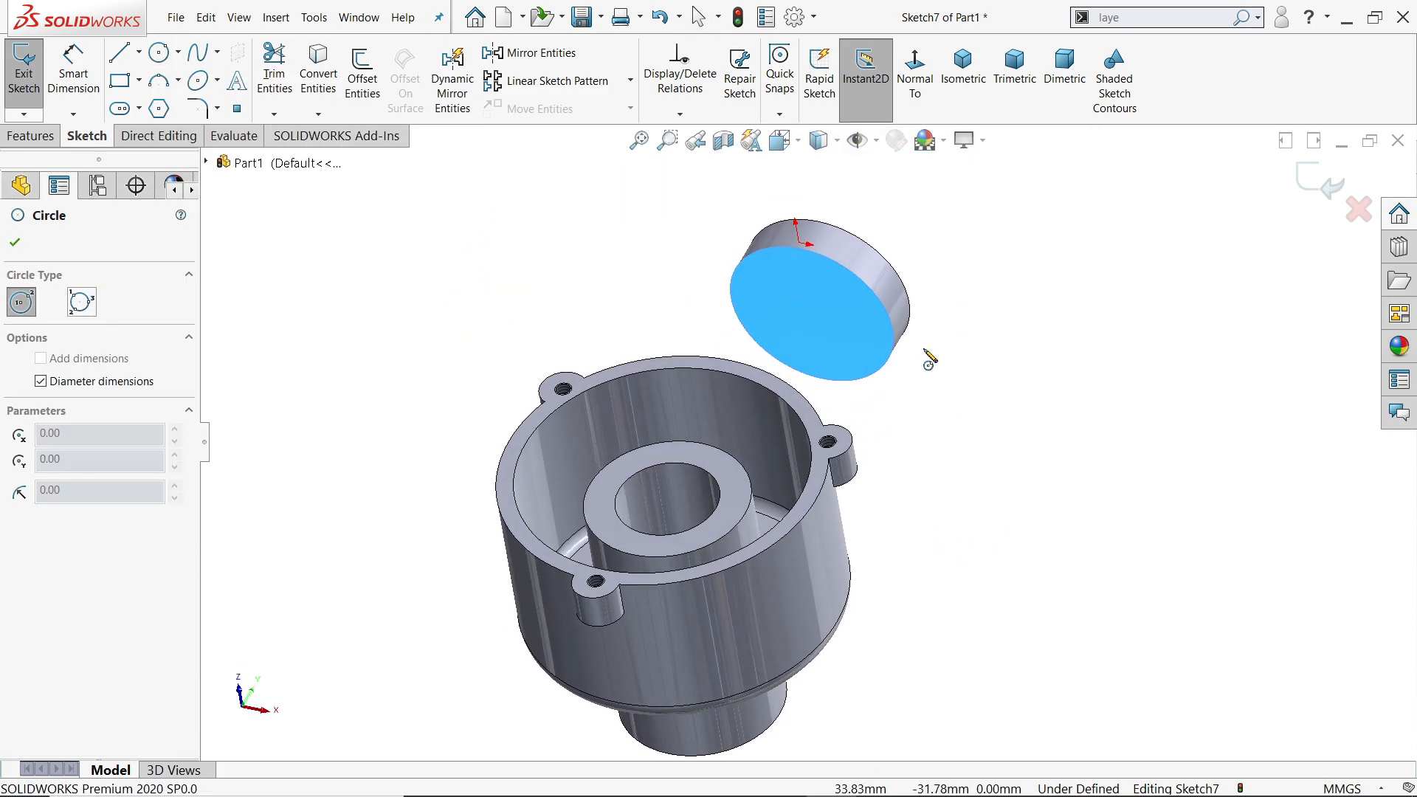
{"action": "scroll", "coordinate": [816, 316], "scroll_direction": "down", "scroll_amount": 3}
{"action": "left_click", "coordinate": [788, 318]}
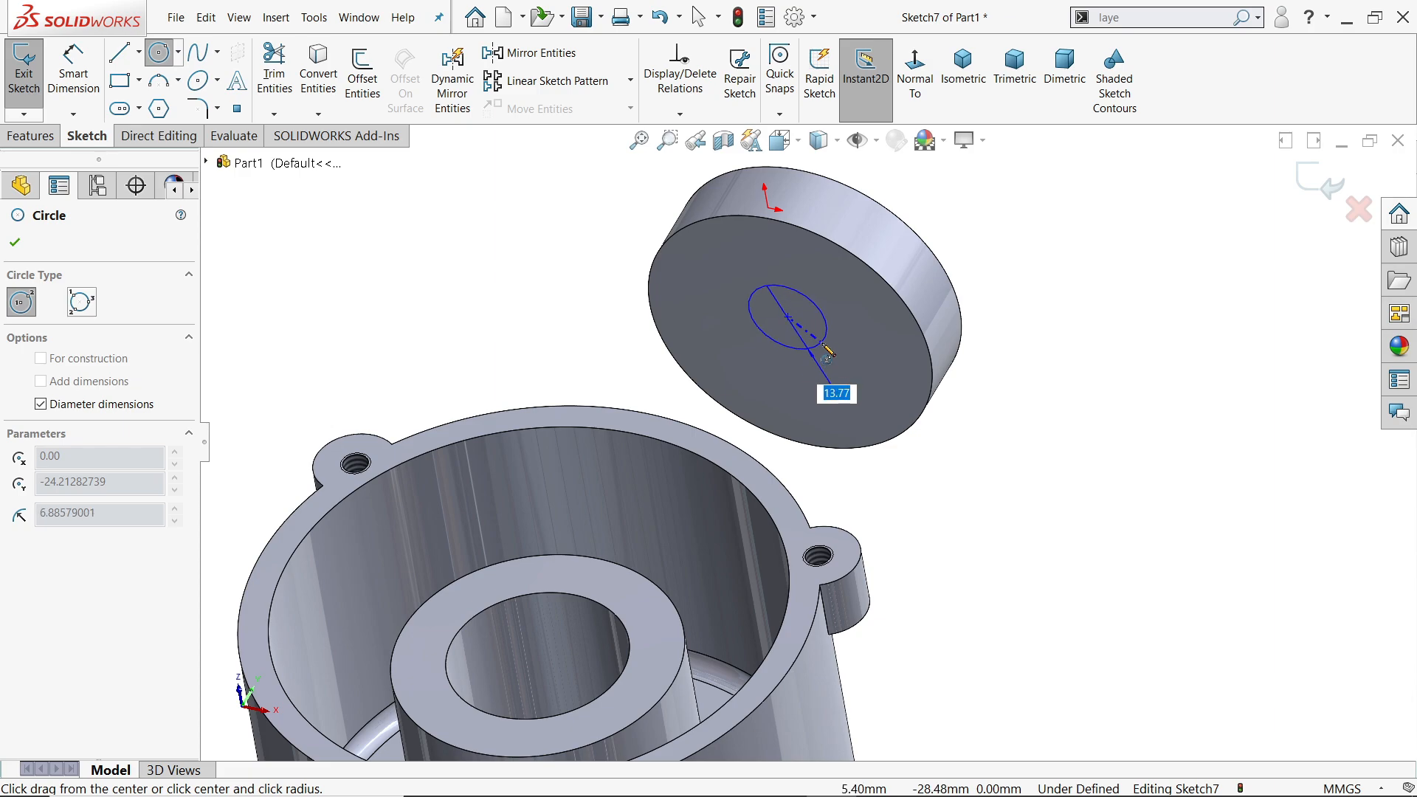
{"action": "type", "text": "25"}
{"action": "key", "text": "Return"}
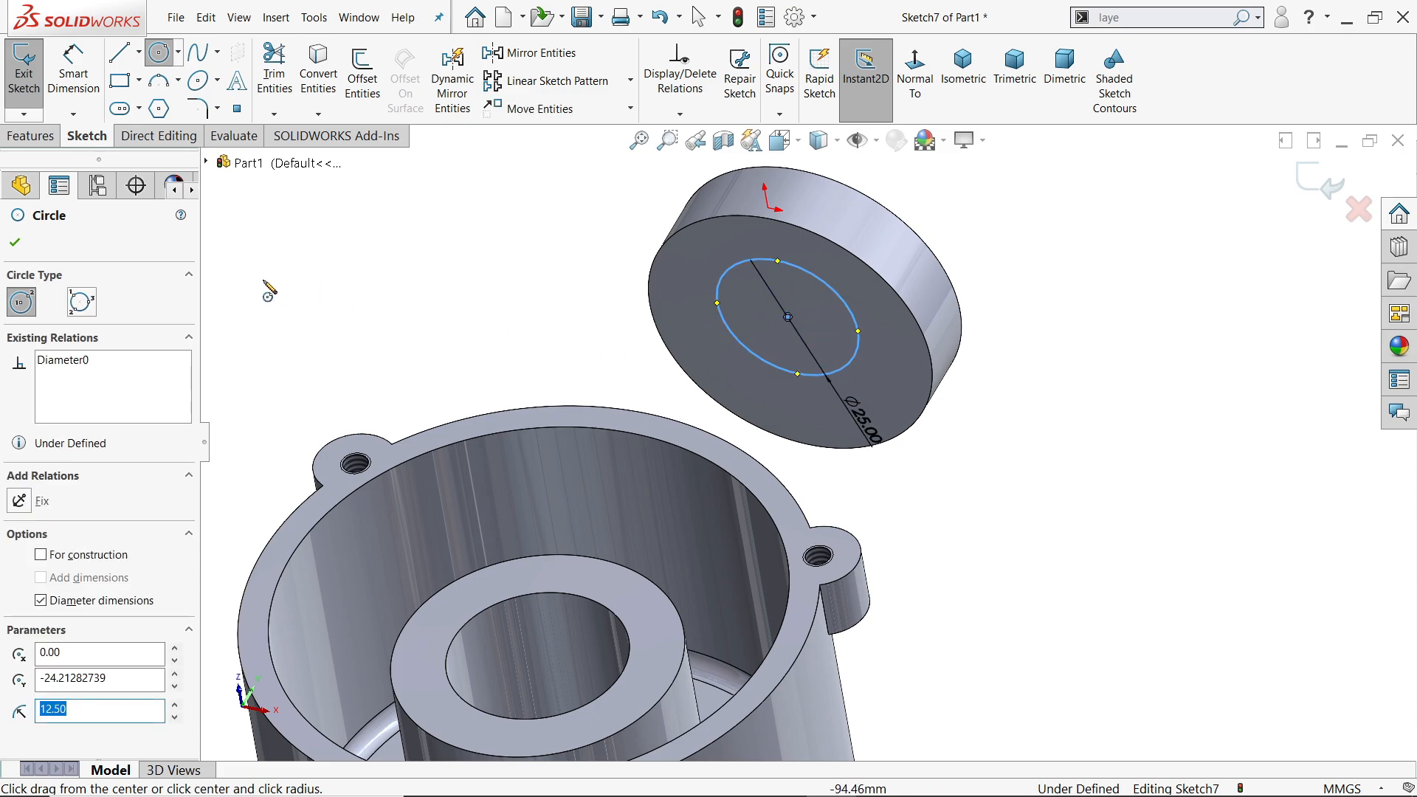
{"action": "left_click", "coordinate": [14, 242]}
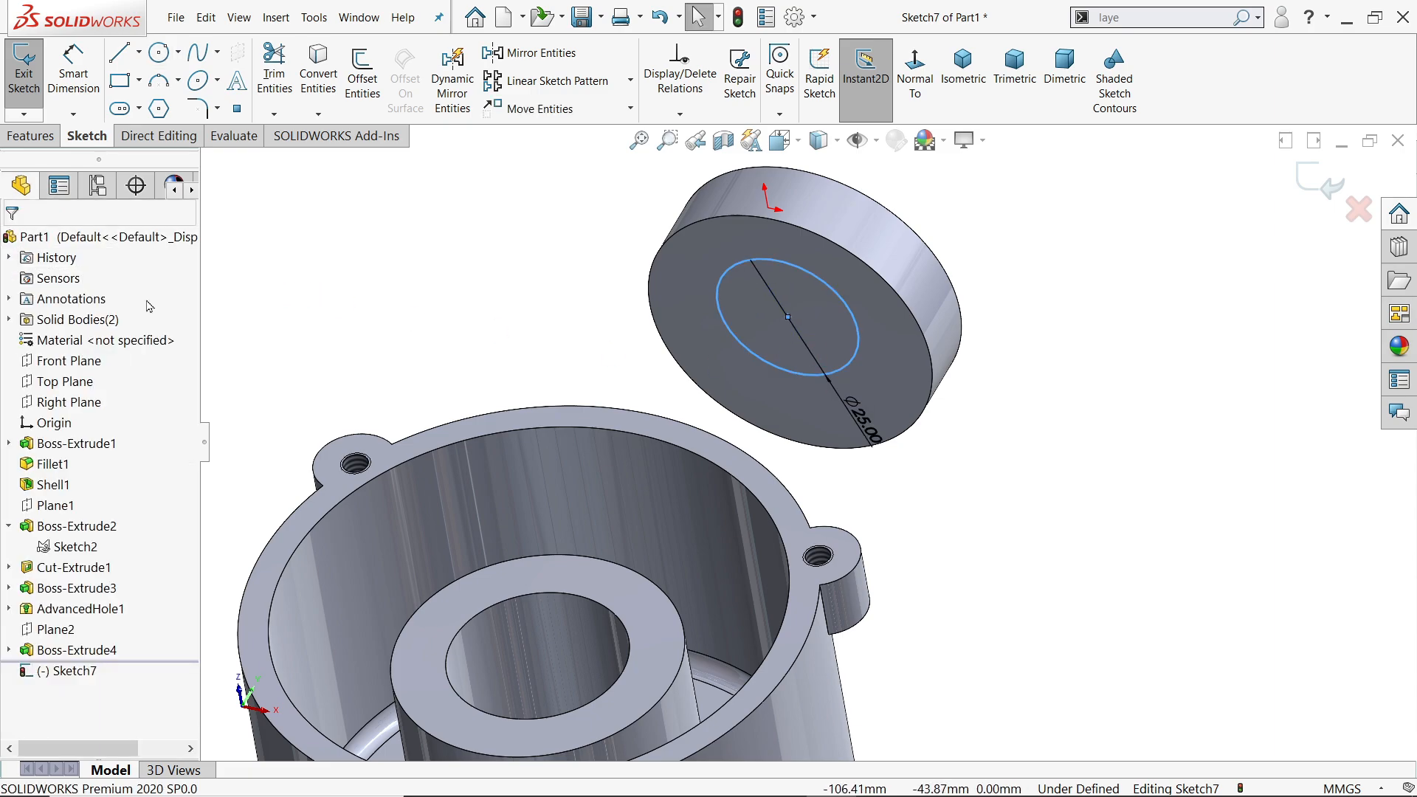
Make the 25 mm circle concentric with the flange disc's lower edge
{"action": "left_click", "coordinate": [922, 338]}
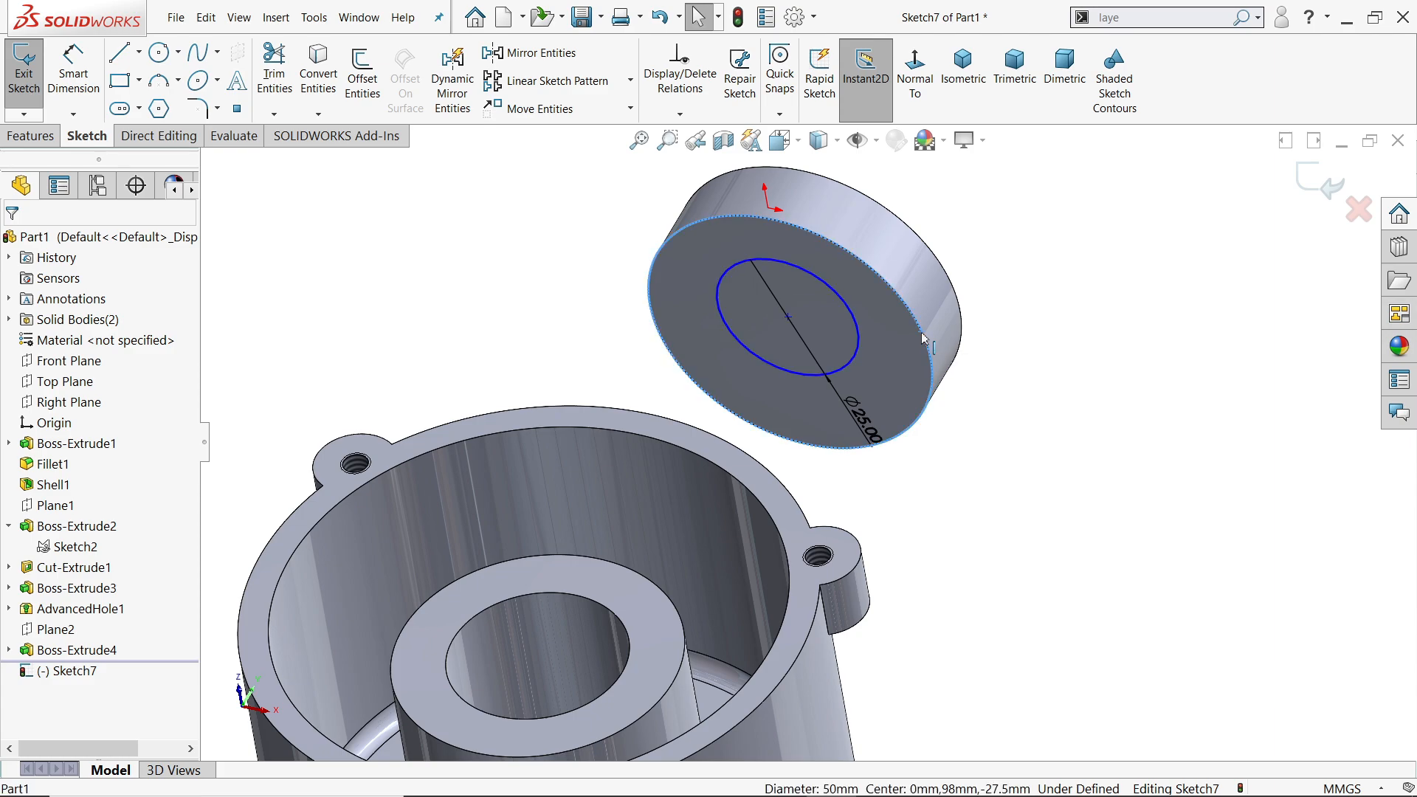
{"action": "left_click", "coordinate": [860, 347], "text": "ctrl"}
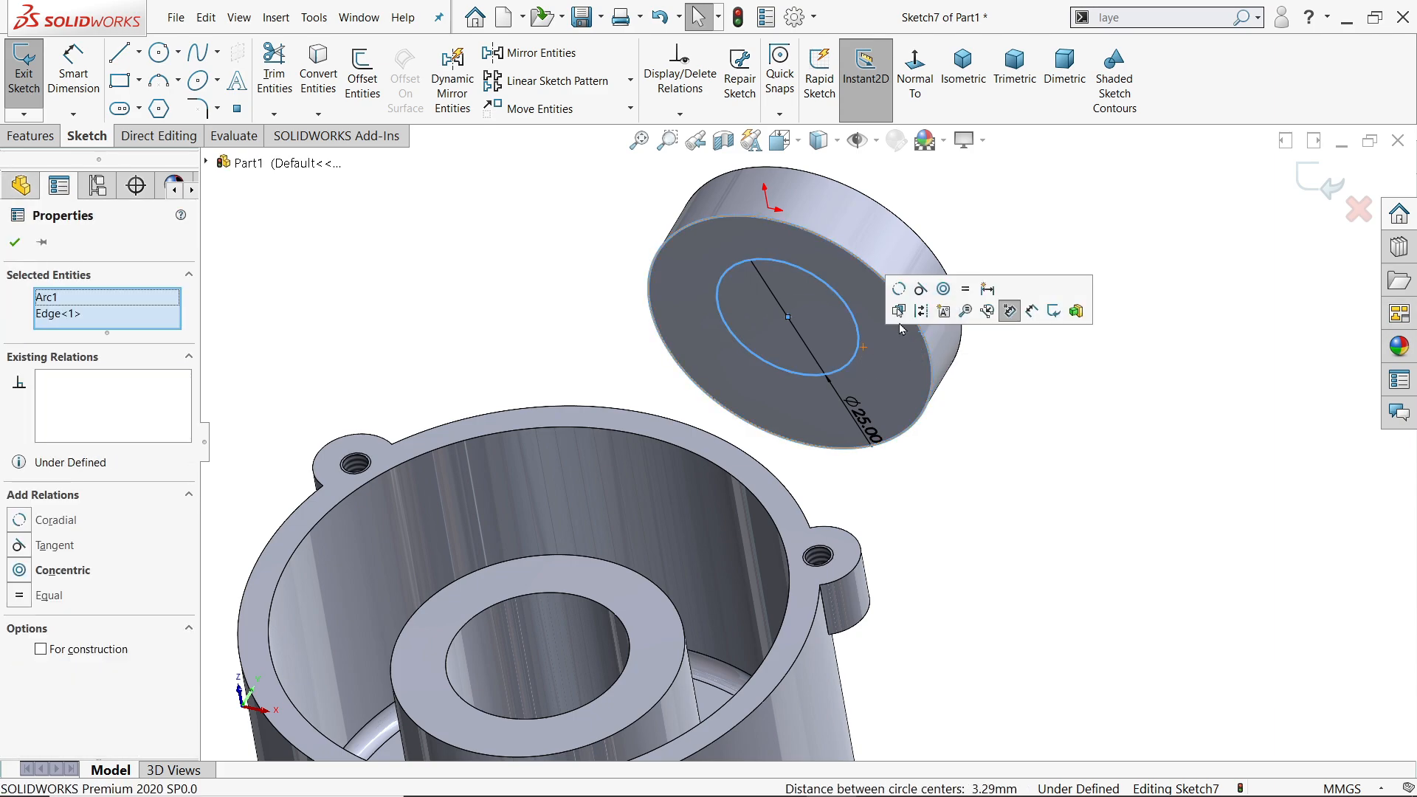
{"action": "left_click", "coordinate": [944, 289]}
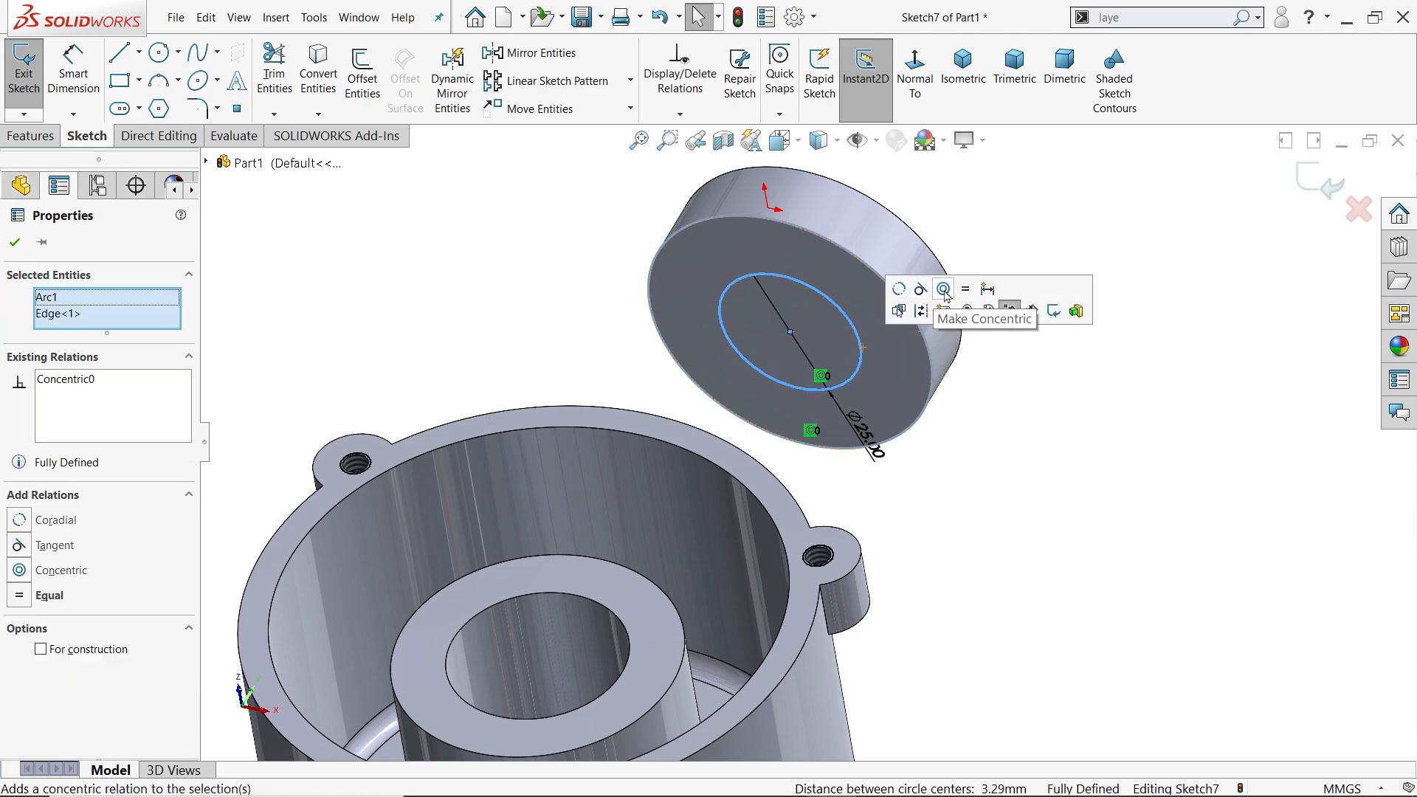
{"action": "left_click", "coordinate": [576, 287]}
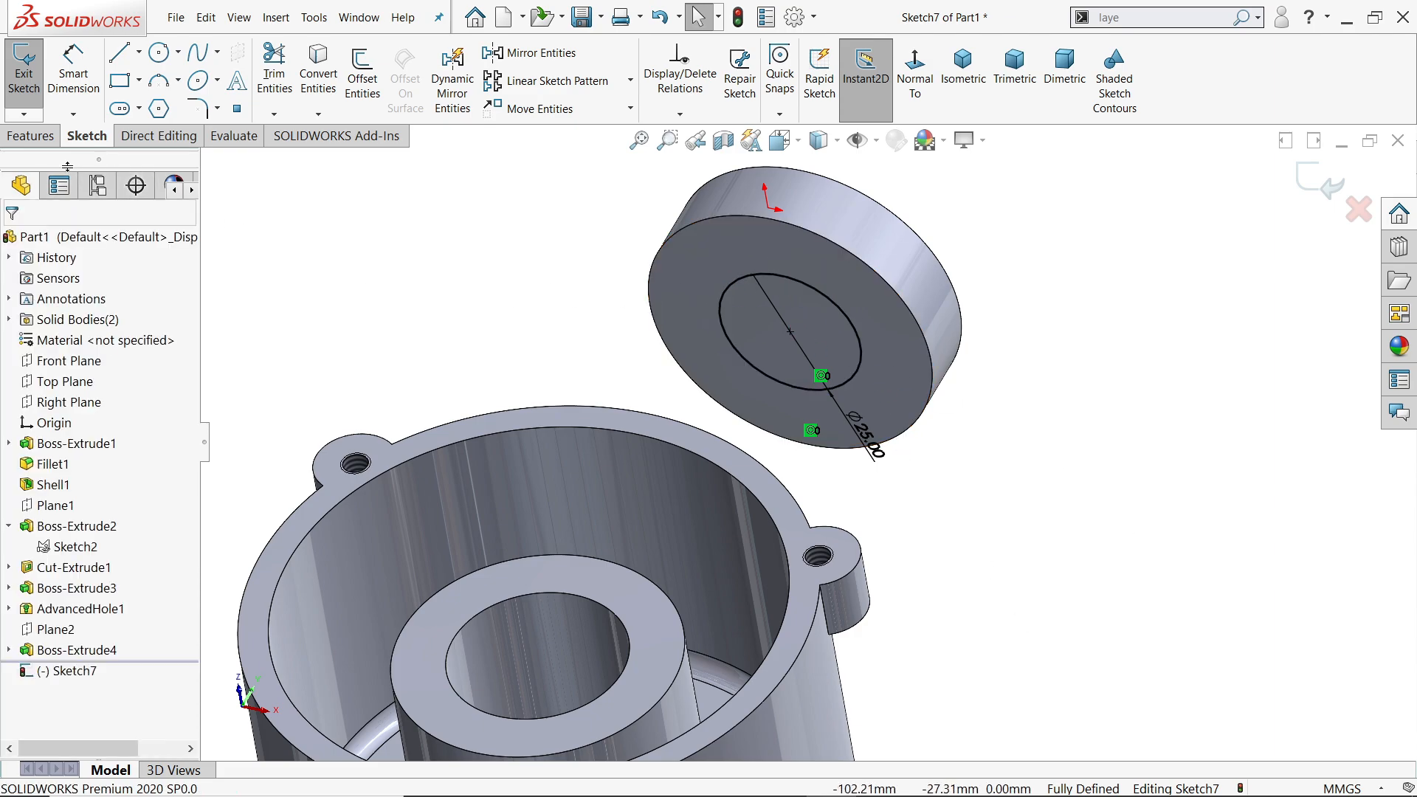
Extrude the 25 mm circle Up To Next onto the housing's outer wall, merging the result, to form the neck
{"action": "left_click", "coordinate": [31, 136]}
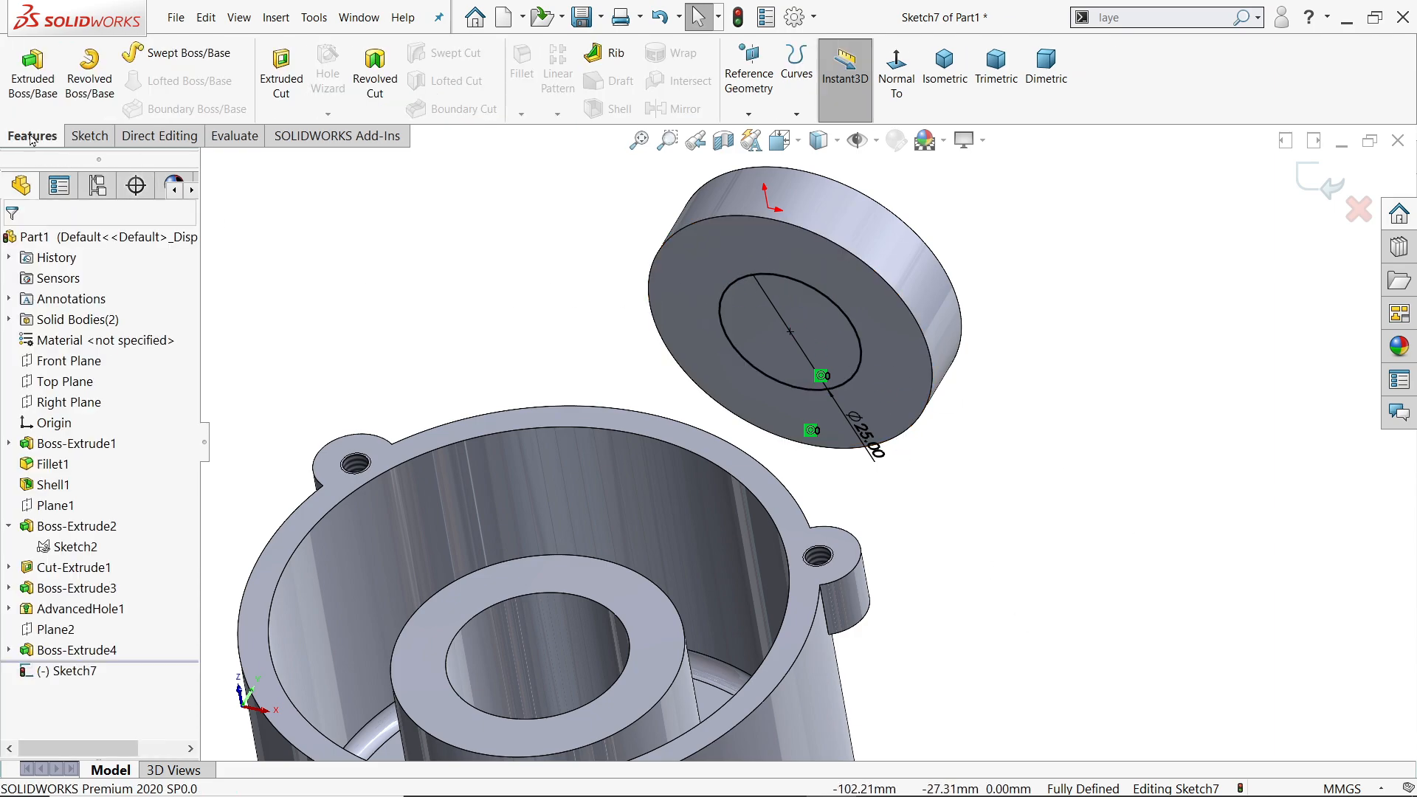
{"action": "left_click", "coordinate": [34, 70]}
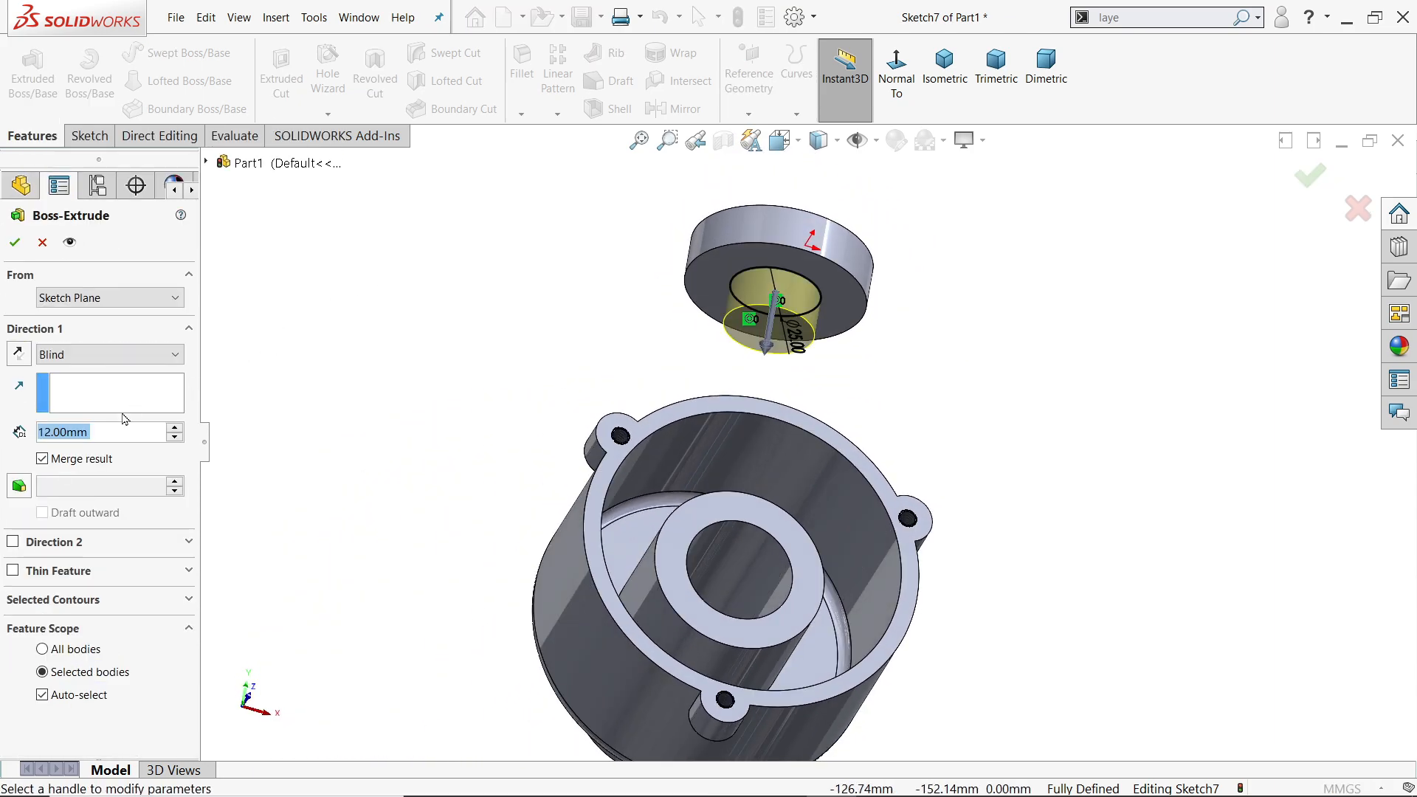
{"action": "left_click", "coordinate": [111, 354]}
{"action": "left_click", "coordinate": [147, 396]}
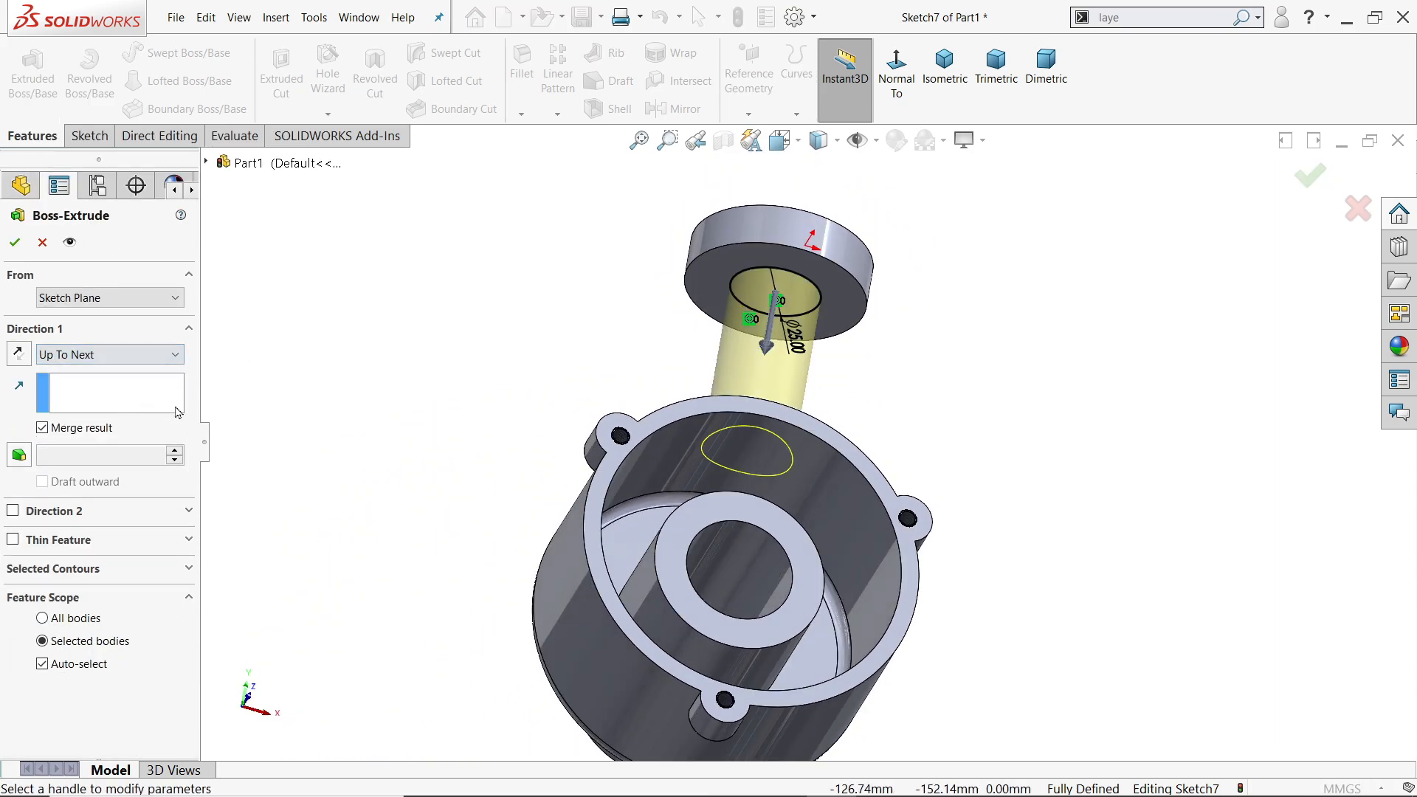
{"action": "middle_click_drag", "start_coordinate": [483, 330], "coordinate": [293, 395]}
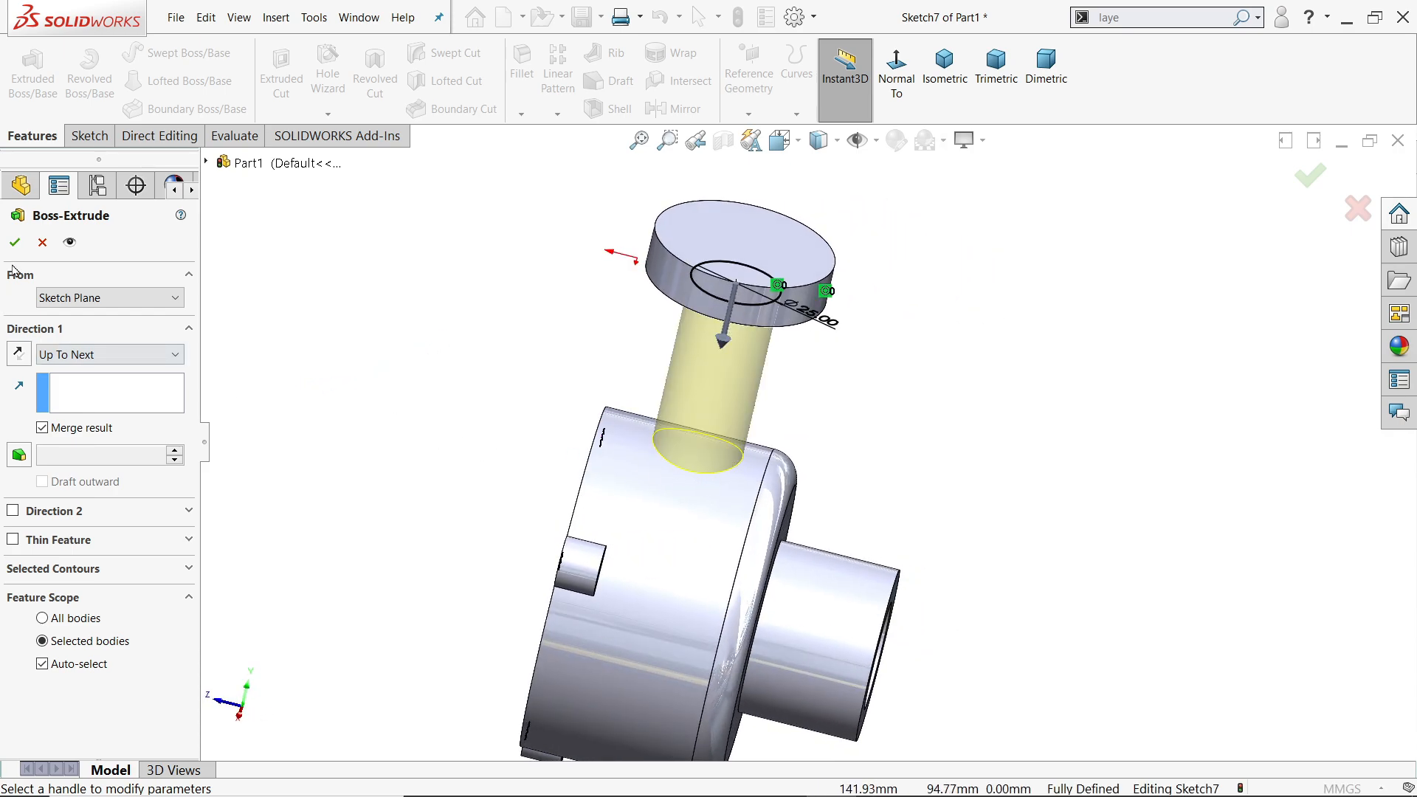
{"action": "left_click", "coordinate": [13, 235]}
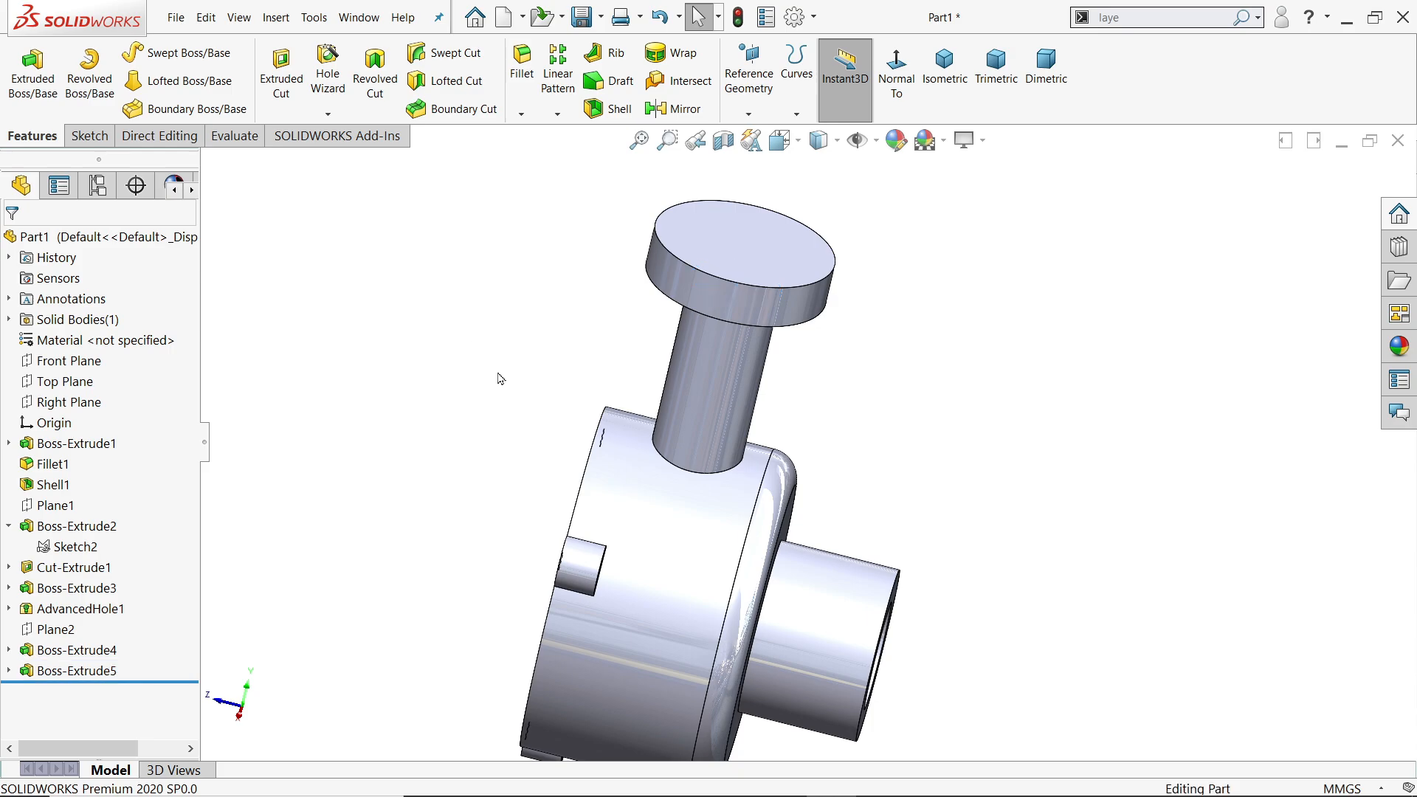
Start a sketch on the Right Plane and draw a vertical centreline along the neck axis, from the flange's top edge to the housing's lower edge
{"action": "middle_click_drag", "start_coordinate": [497, 380], "coordinate": [635, 473]}
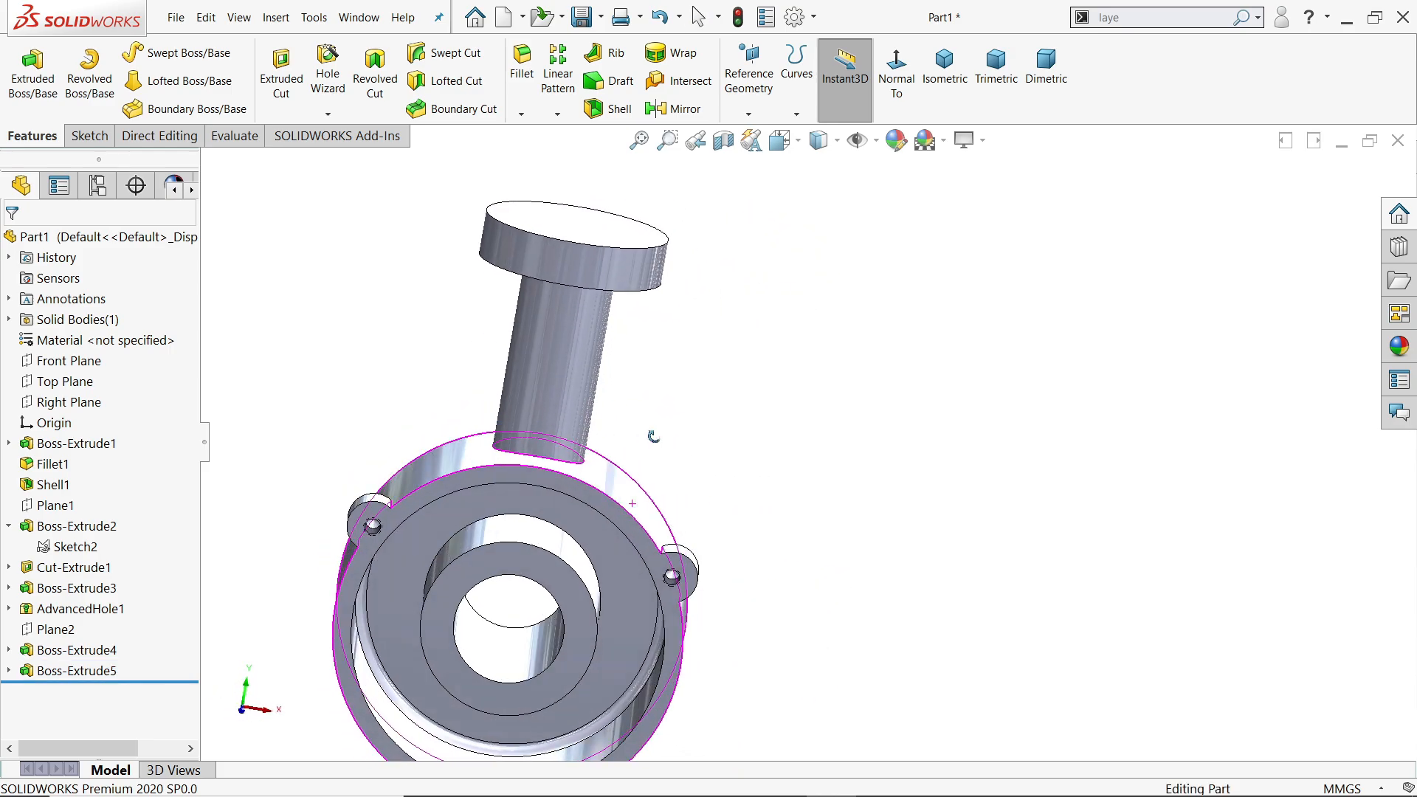
{"action": "left_click", "coordinate": [84, 407]}
{"action": "middle_click_drag", "start_coordinate": [369, 390], "coordinate": [262, 364]}
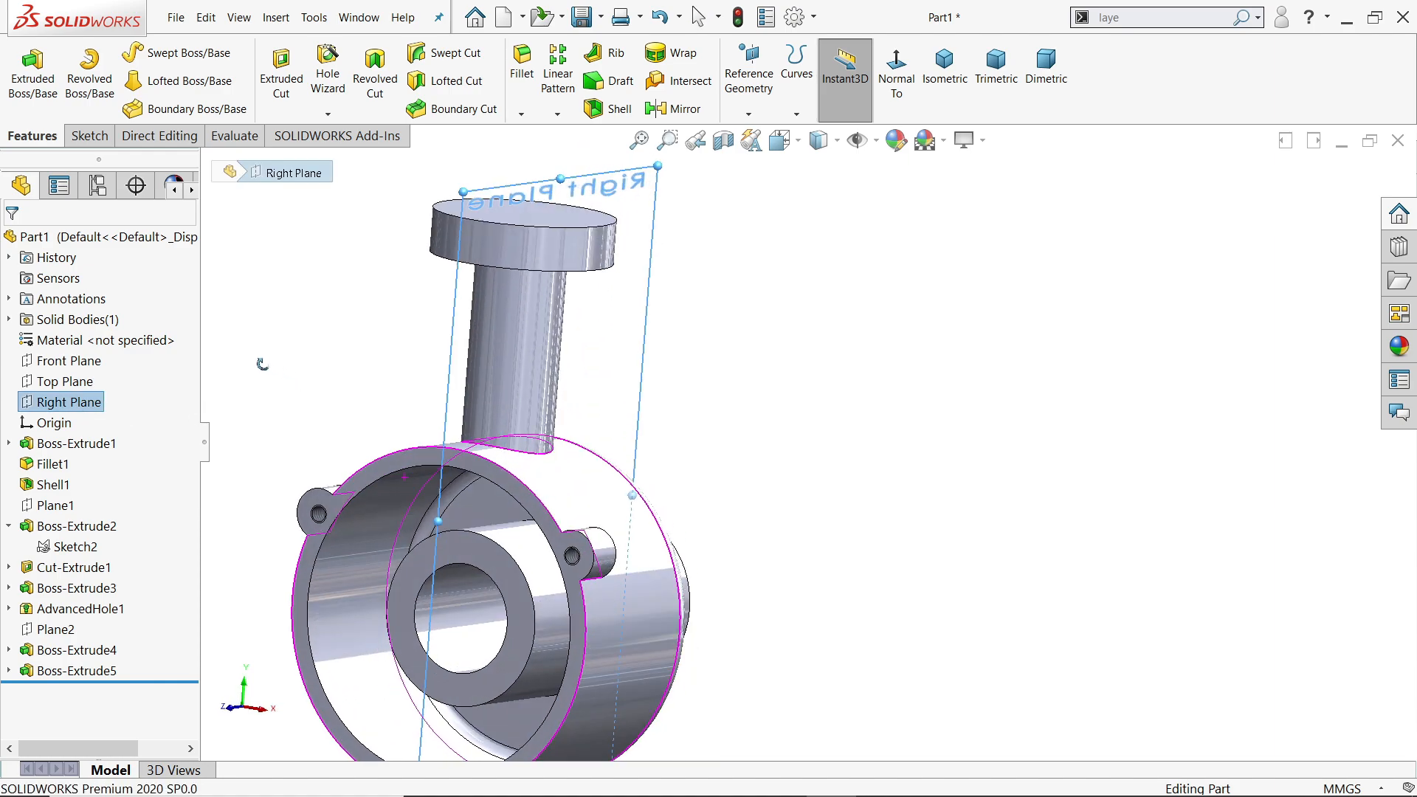
{"action": "left_click", "coordinate": [87, 136]}
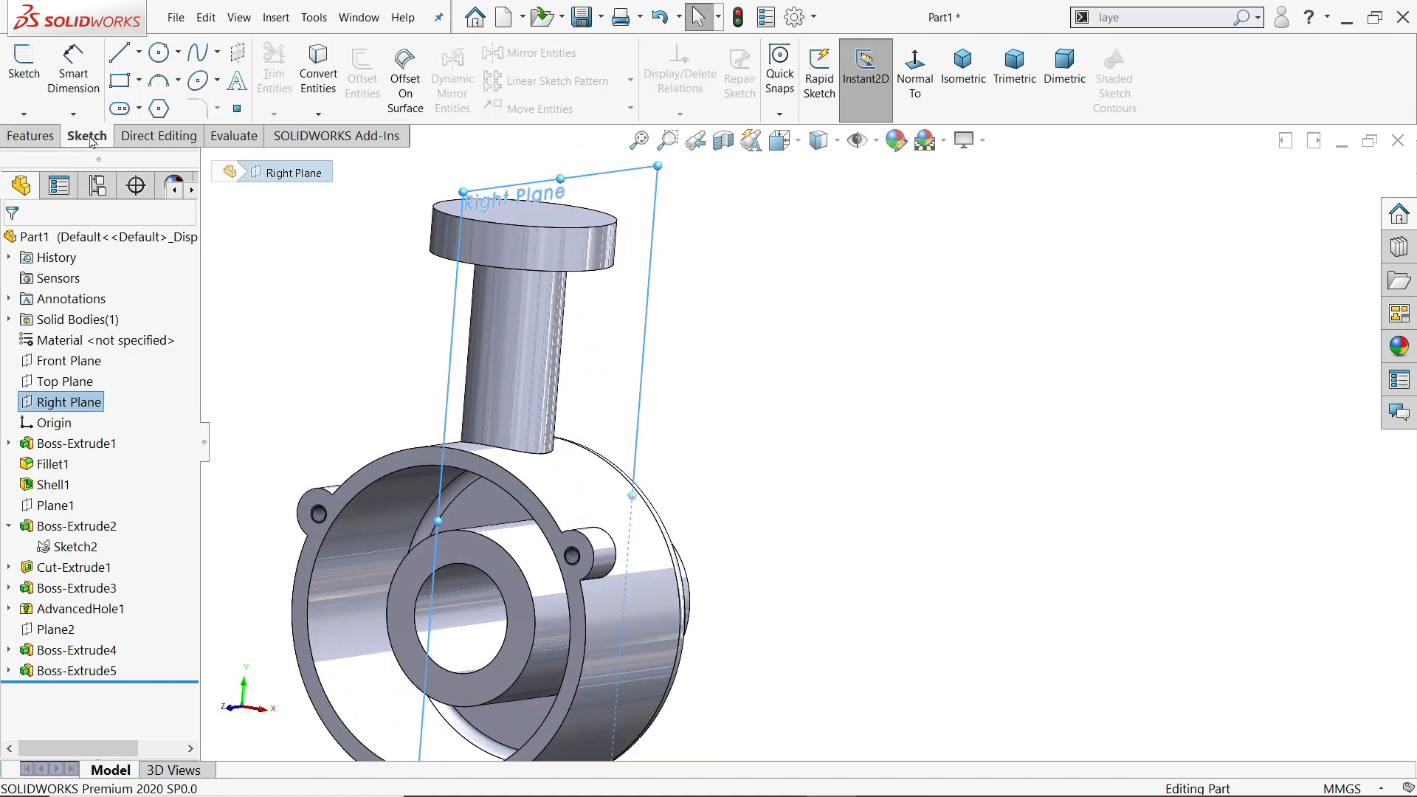
{"action": "left_click", "coordinate": [24, 71]}
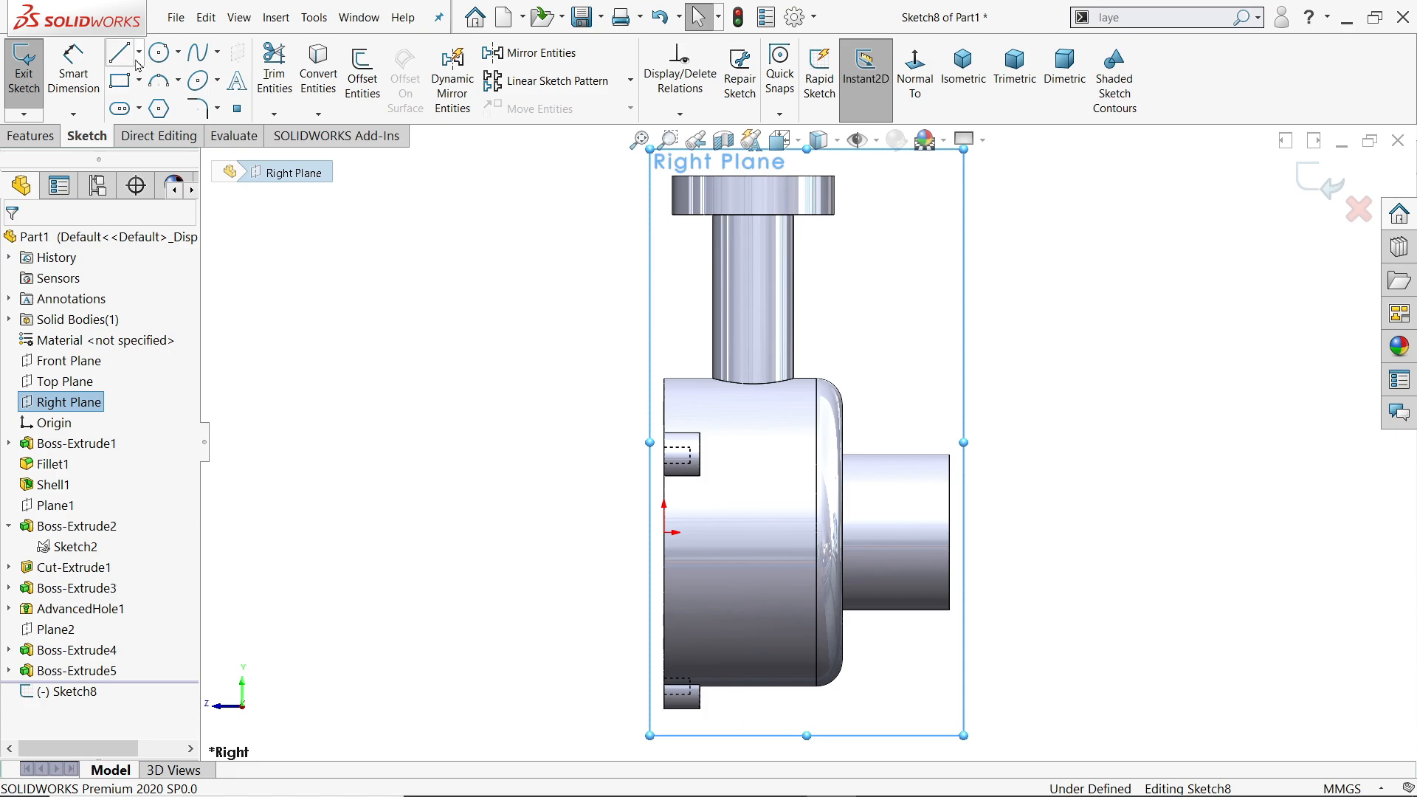
{"action": "left_click", "coordinate": [138, 53]}
{"action": "left_click", "coordinate": [159, 98]}
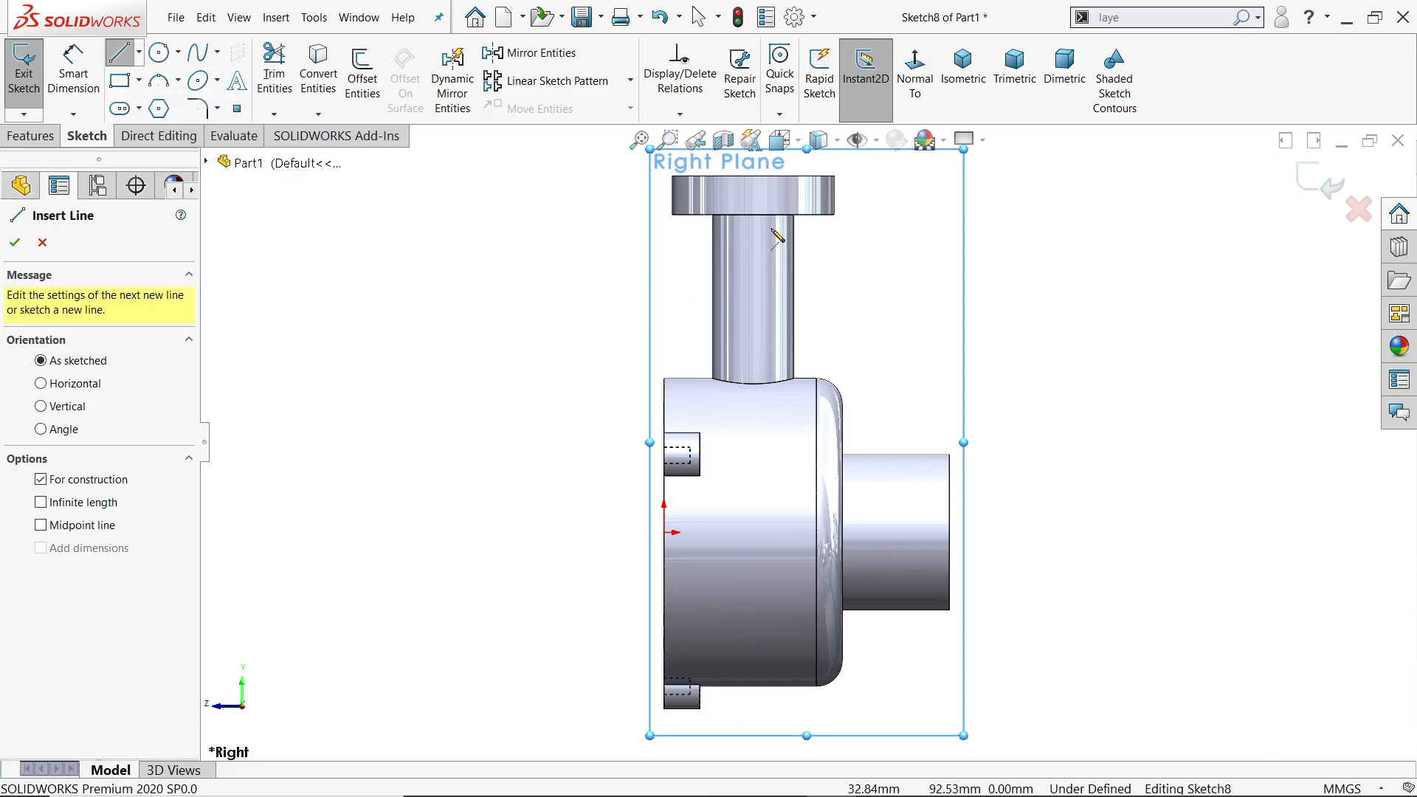
{"action": "left_click", "coordinate": [752, 176]}
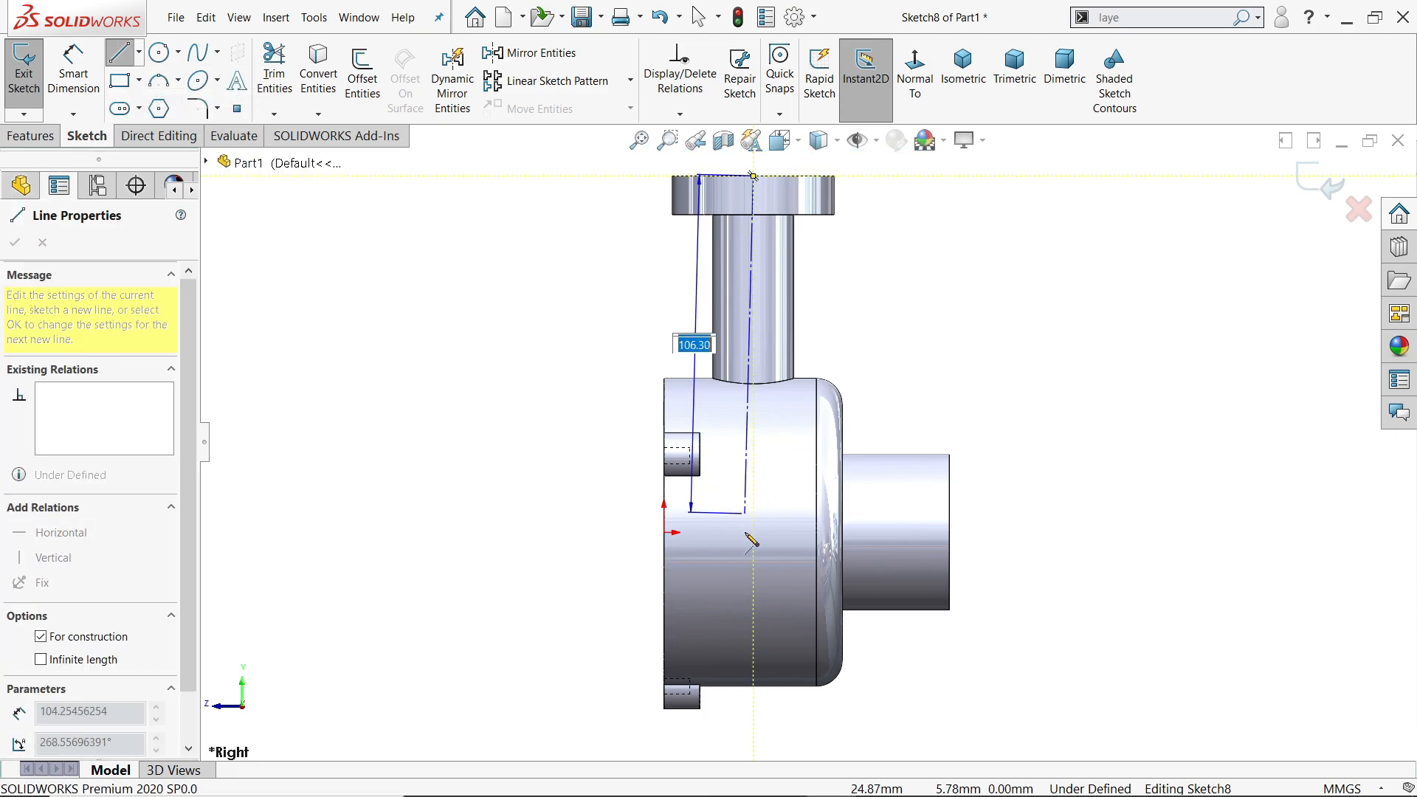
{"action": "left_click", "coordinate": [753, 687]}
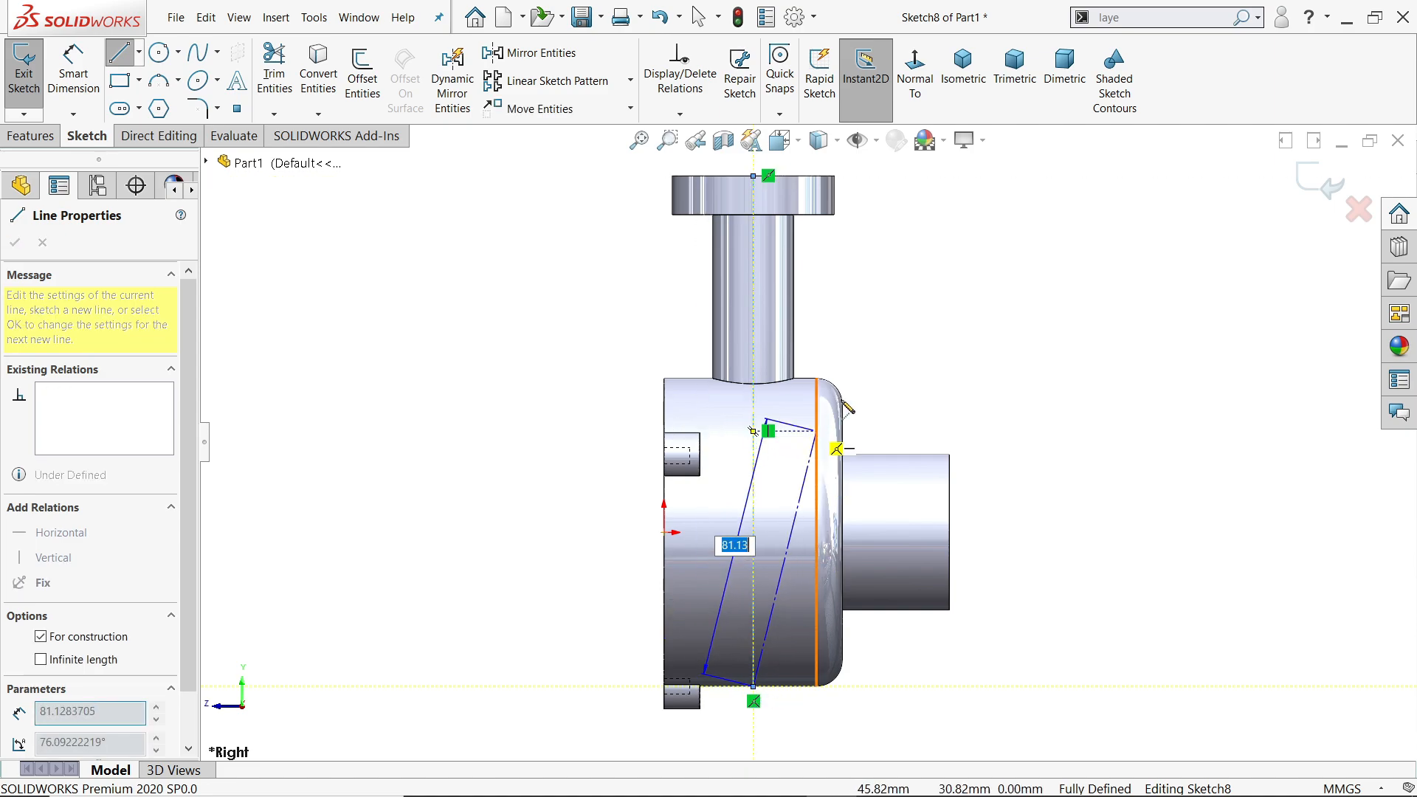
{"action": "right_click", "coordinate": [884, 348]}
{"action": "left_click", "coordinate": [945, 369]}
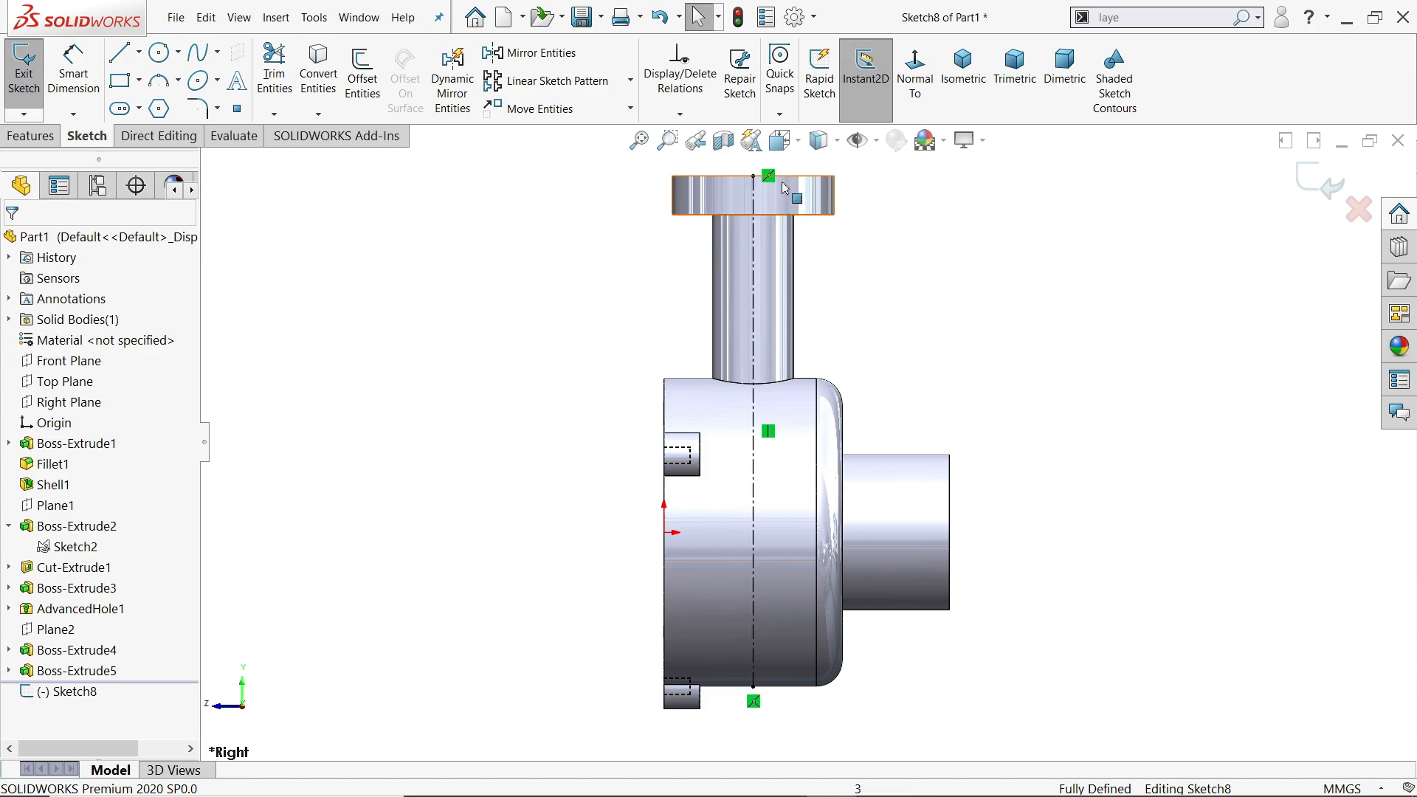
Sketch the upper bore profile from the centreline: about 11 mm outward along the flange top, 2.5 mm down, 2.5 mm inward, 9.5 mm down to the underside
{"action": "scroll", "coordinate": [787, 239], "scroll_direction": "down", "scroll_amount": 3}
{"action": "scroll", "coordinate": [785, 255], "scroll_direction": "down", "scroll_amount": 1}
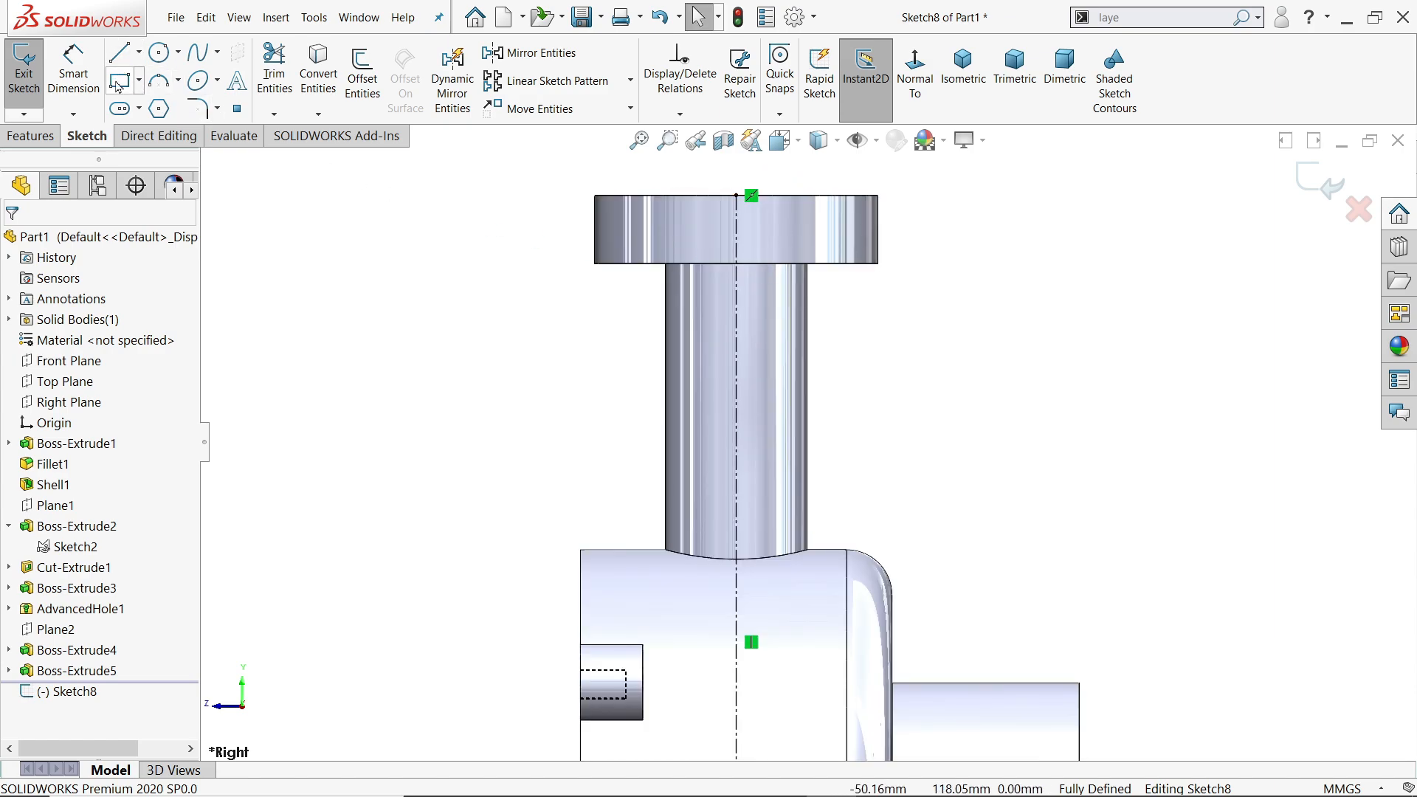
{"action": "left_click", "coordinate": [119, 53]}
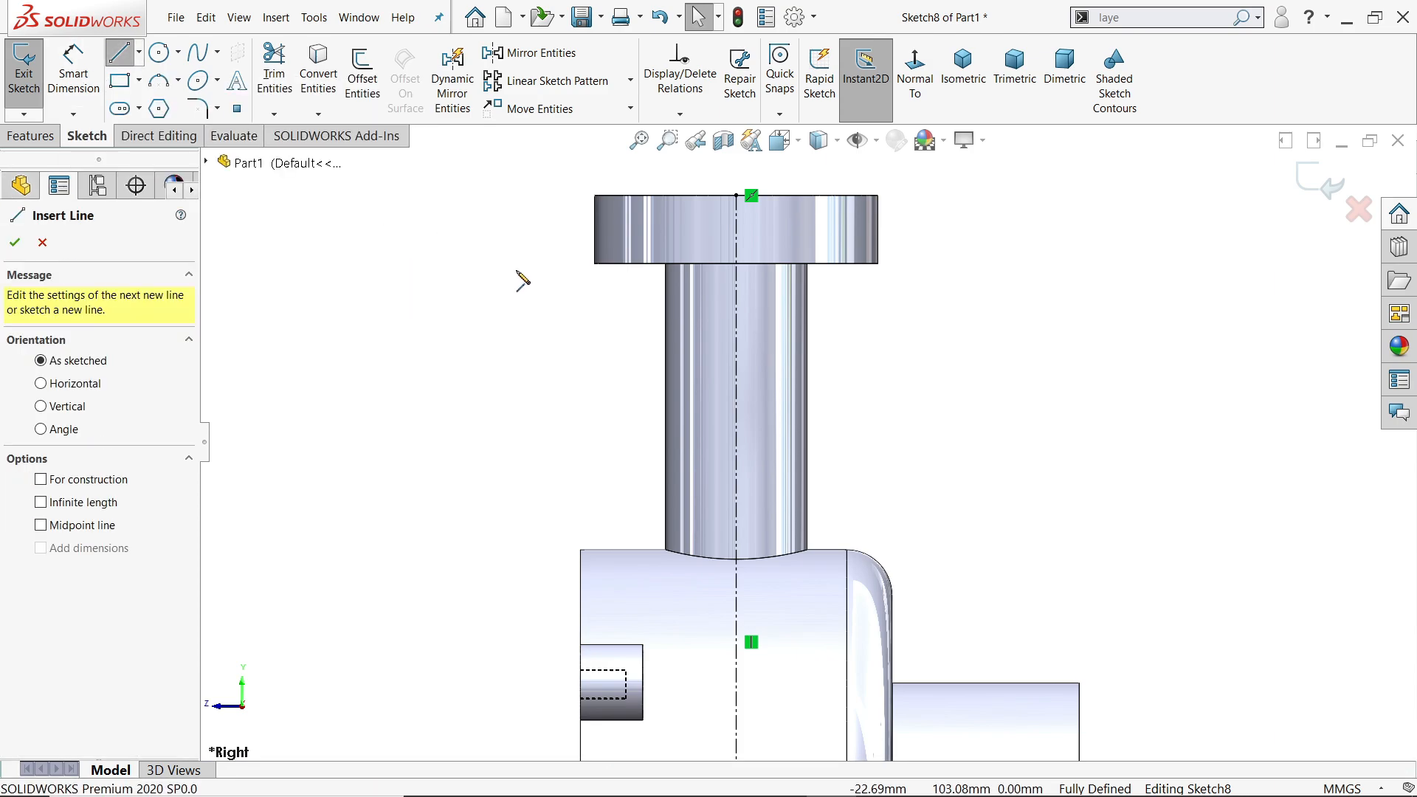
{"action": "scroll", "coordinate": [746, 236], "scroll_direction": "down", "scroll_amount": 2}
{"action": "left_click", "coordinate": [733, 179]}
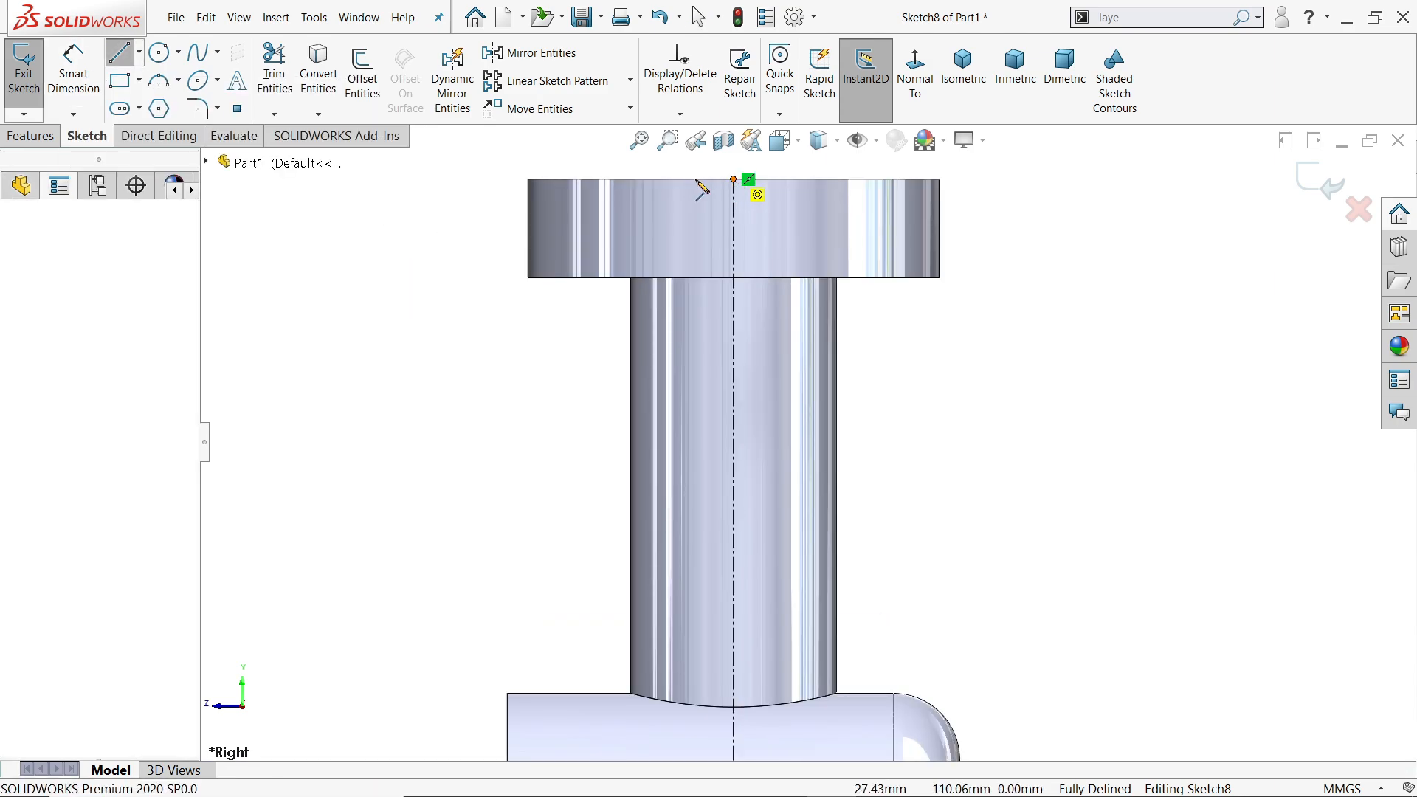
{"action": "left_click", "coordinate": [645, 180]}
{"action": "left_click", "coordinate": [645, 200]}
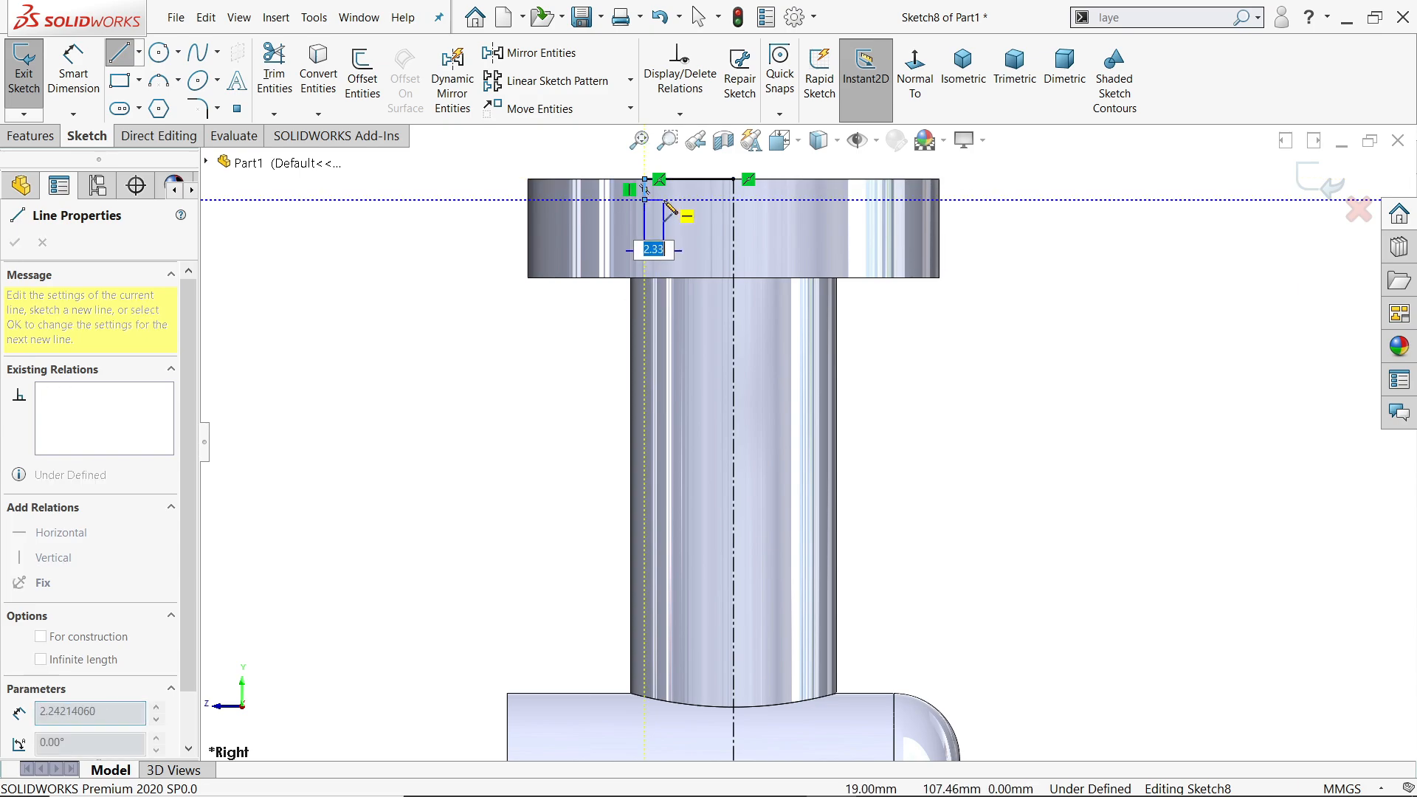
{"action": "left_click", "coordinate": [665, 199]}
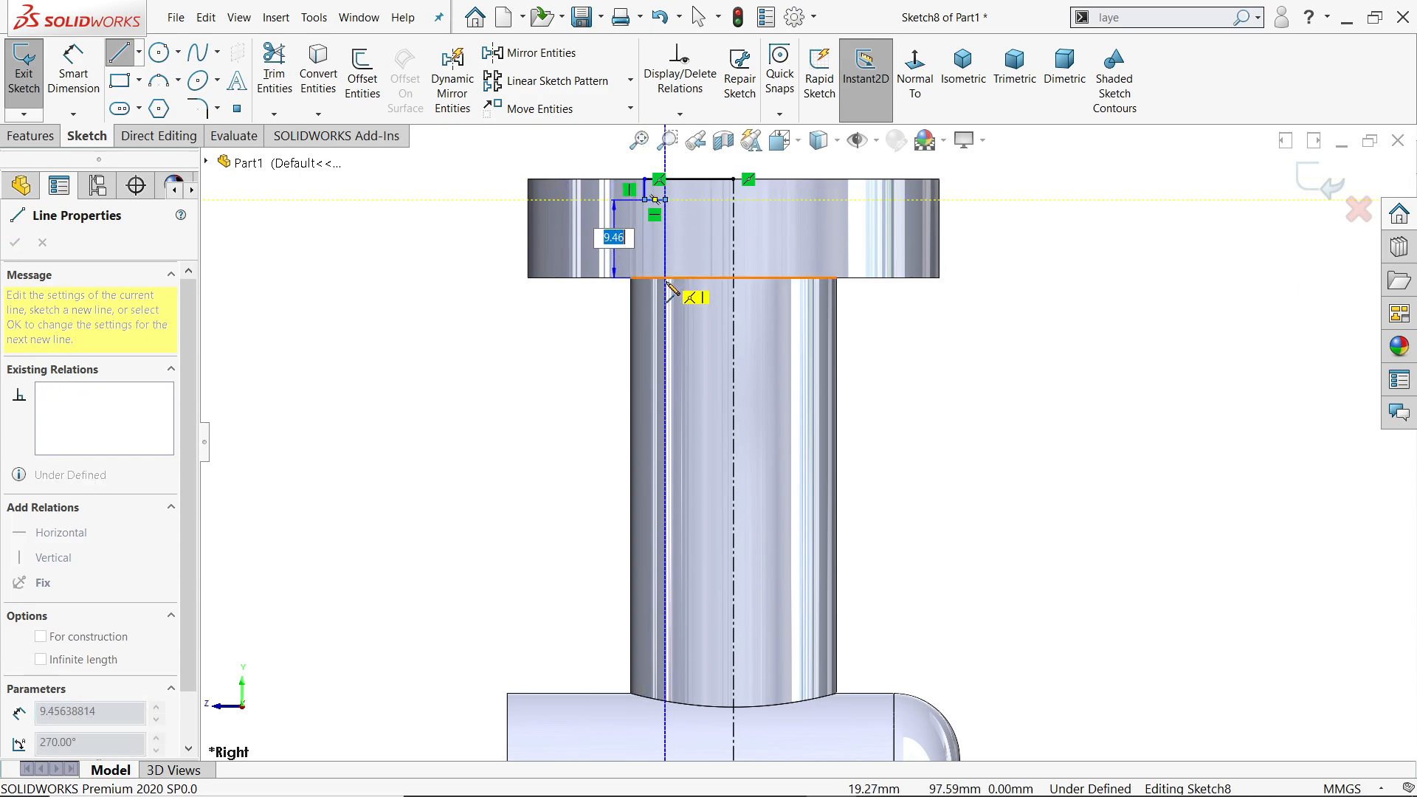
{"action": "left_click", "coordinate": [665, 279]}
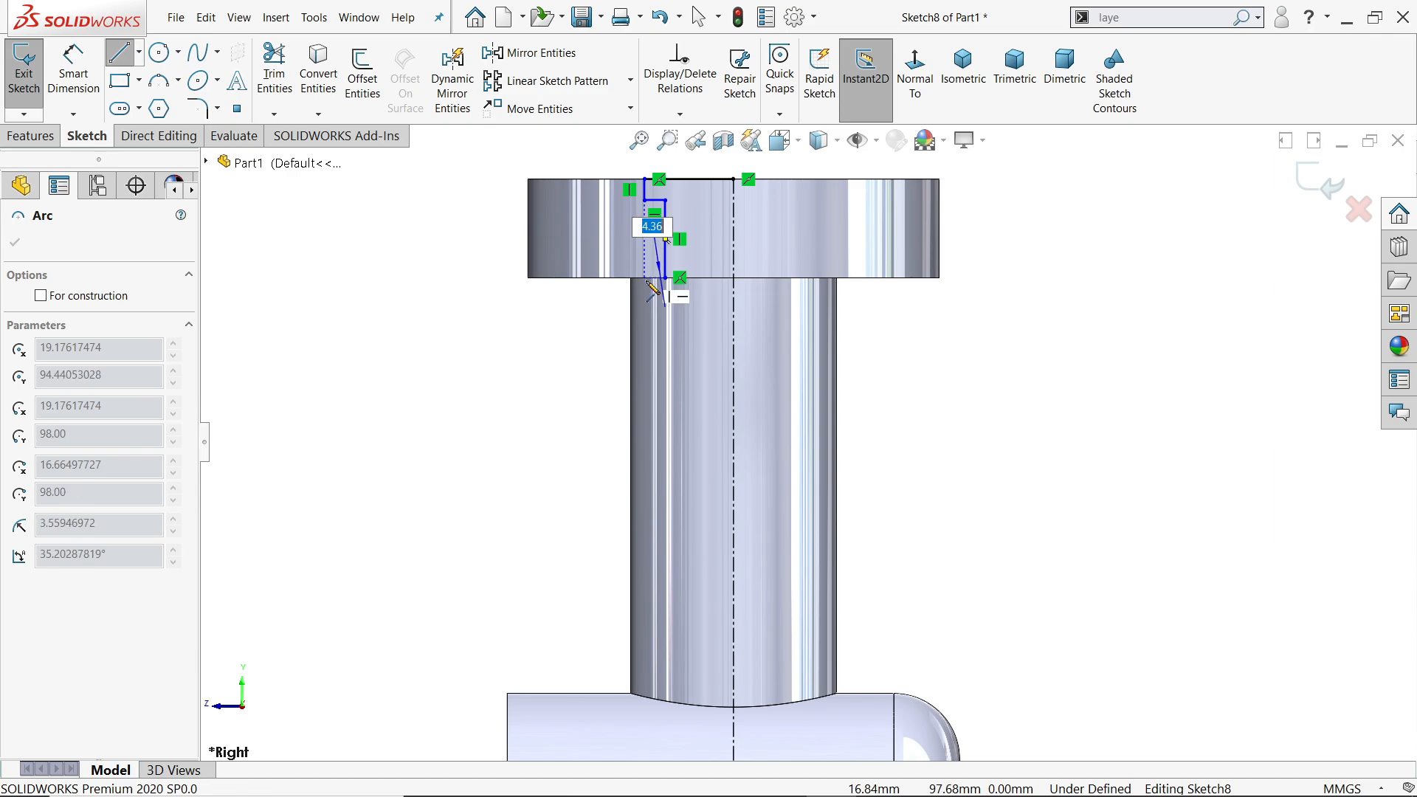
{"action": "scroll", "coordinate": [653, 286], "scroll_direction": "down", "scroll_amount": 3}
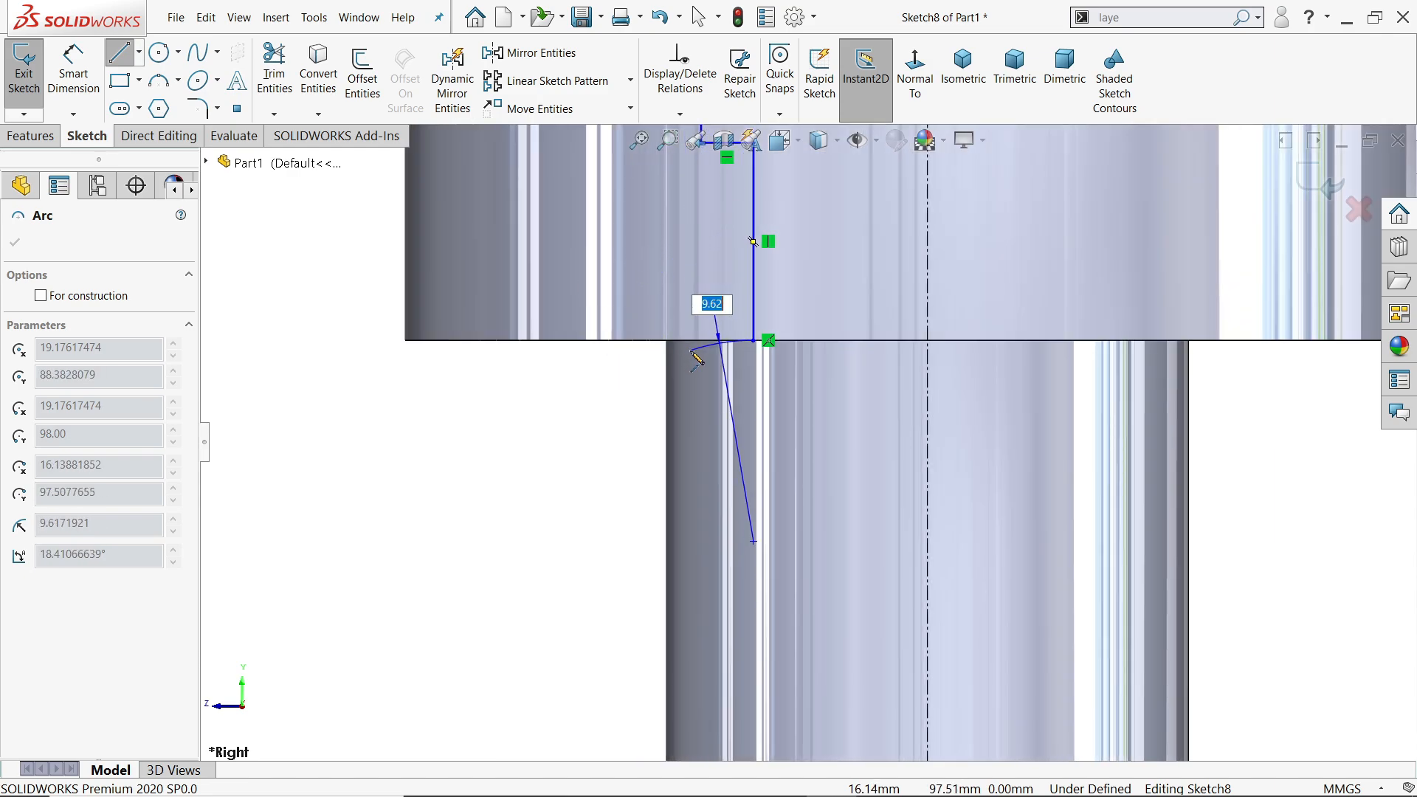
{"action": "key", "text": "Escape"}
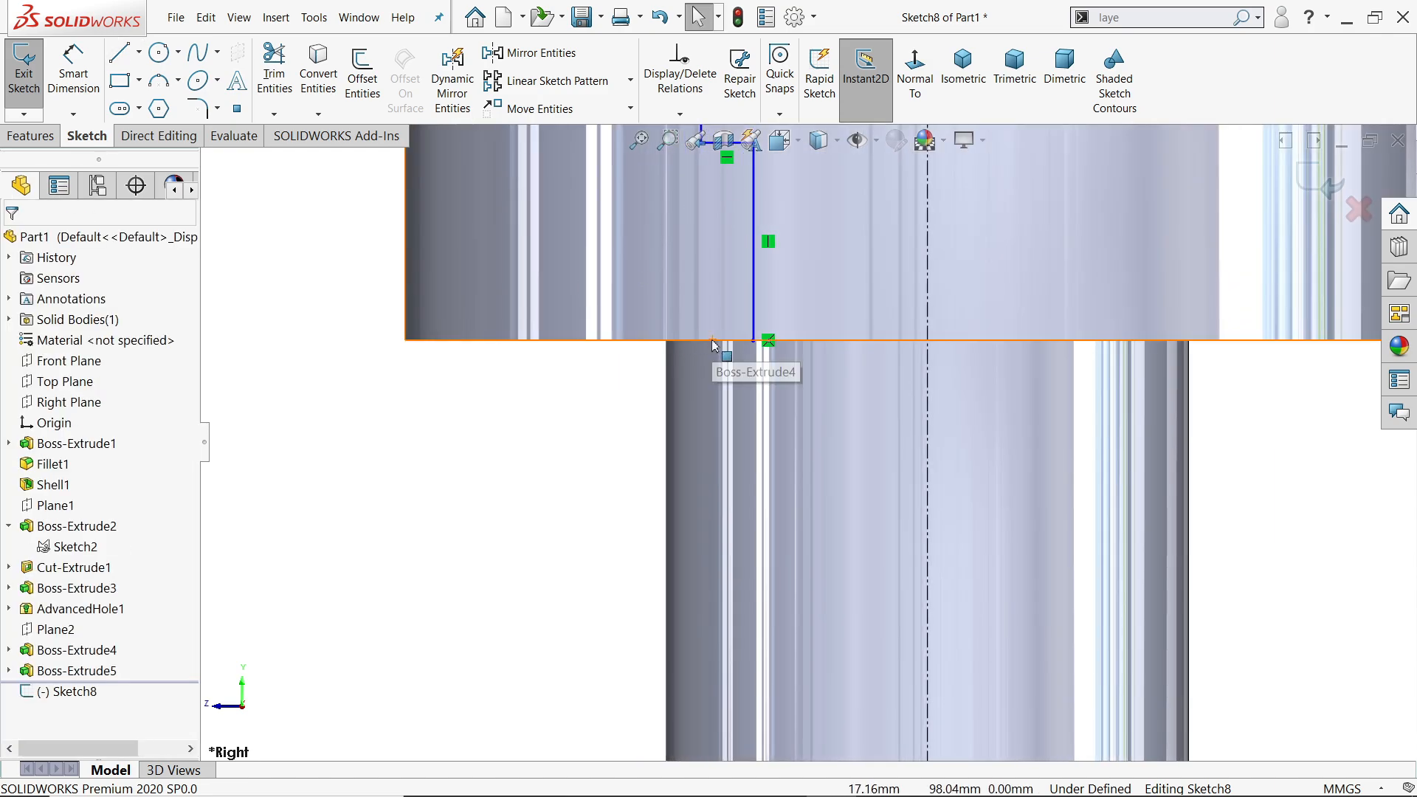
Continue the bore profile: about 2.5 mm outward, 30 mm down the neck, 2.5 mm inward, down into the housing and across to the centreline
{"action": "key", "text": "l"}
{"action": "left_click", "coordinate": [754, 340]}
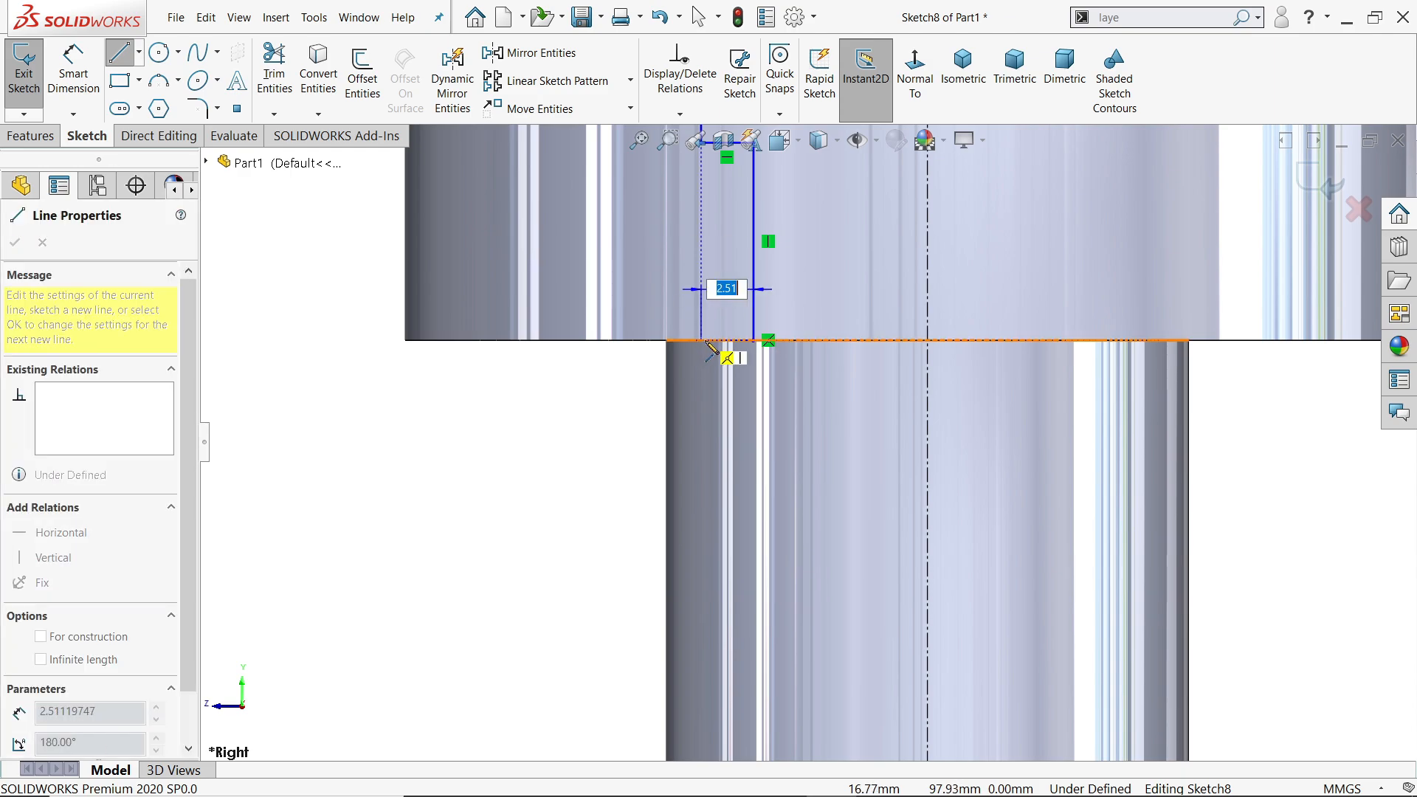
{"action": "left_click", "coordinate": [701, 340]}
{"action": "scroll", "coordinate": [706, 469], "scroll_direction": "up", "scroll_amount": 2}
{"action": "scroll", "coordinate": [708, 476], "scroll_direction": "up", "scroll_amount": 4}
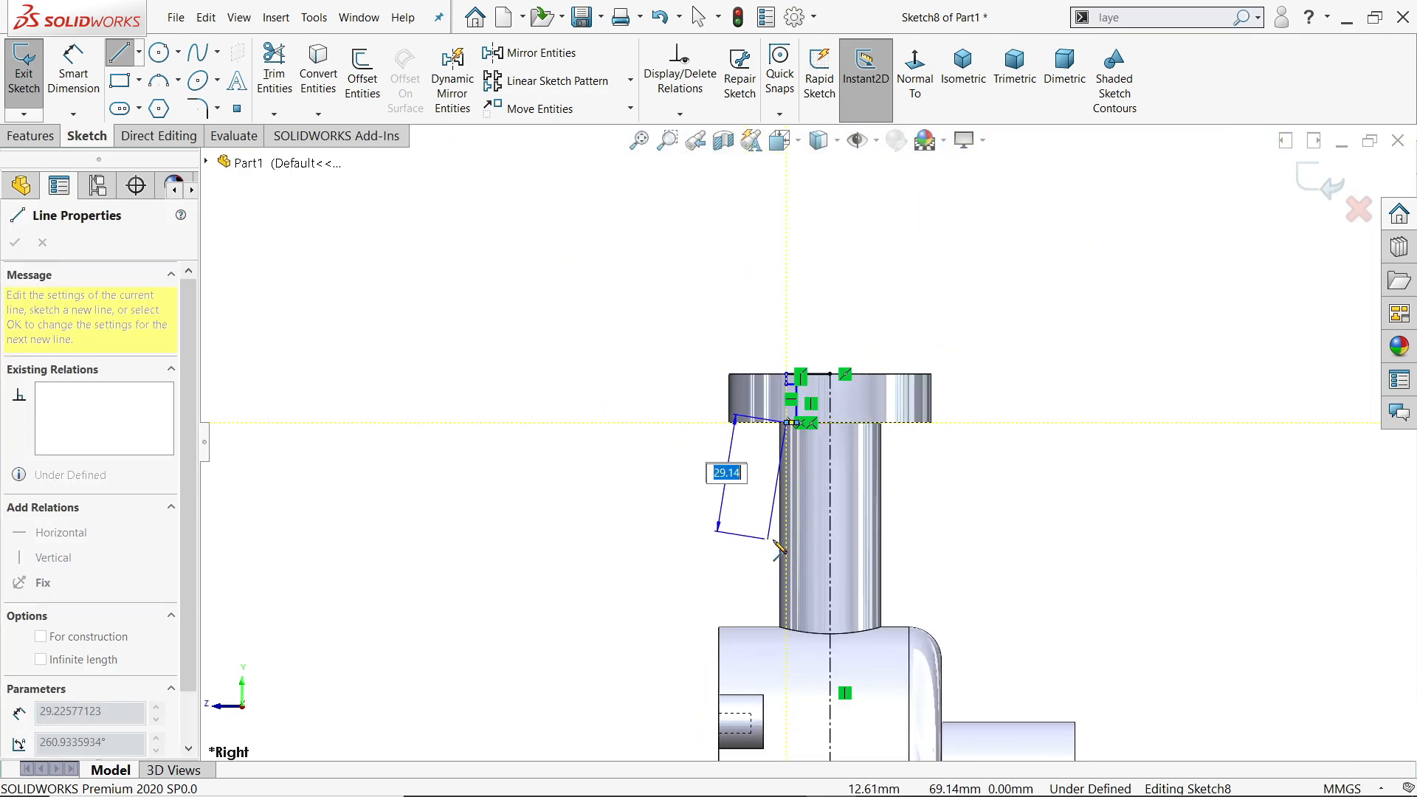
{"action": "left_click", "coordinate": [787, 545]}
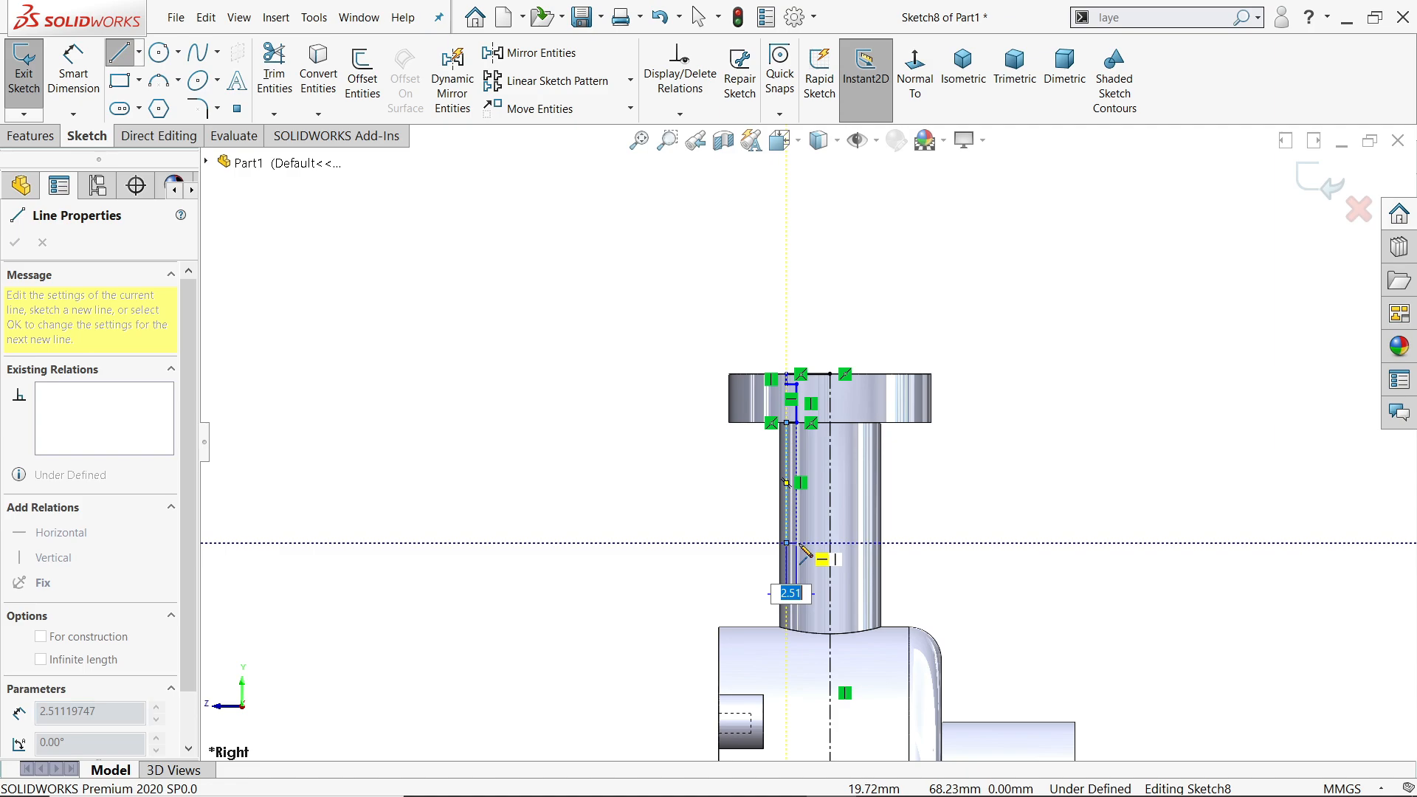
{"action": "left_click", "coordinate": [796, 543]}
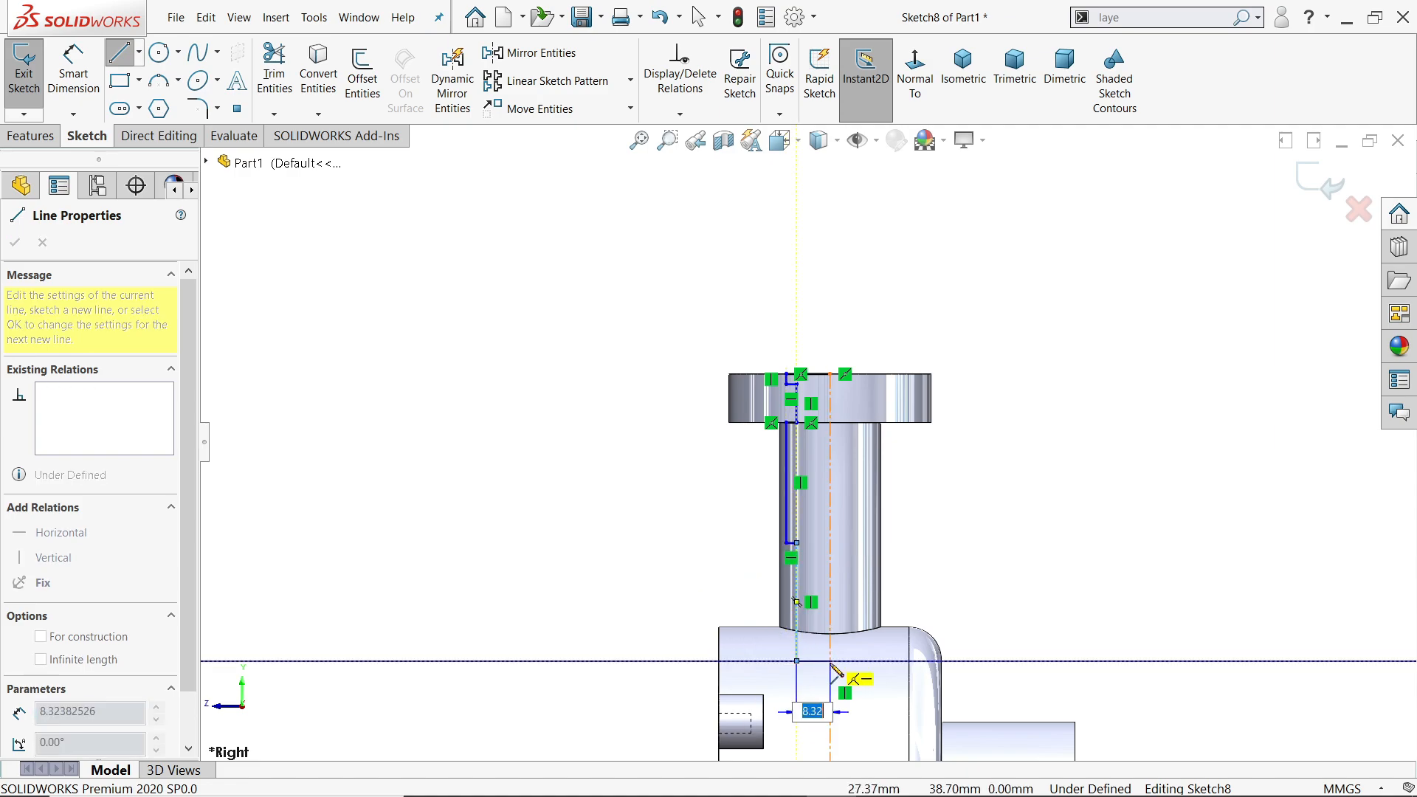
{"action": "left_click", "coordinate": [831, 661]}
{"action": "right_click", "coordinate": [960, 463]}
{"action": "left_click", "coordinate": [1004, 552]}
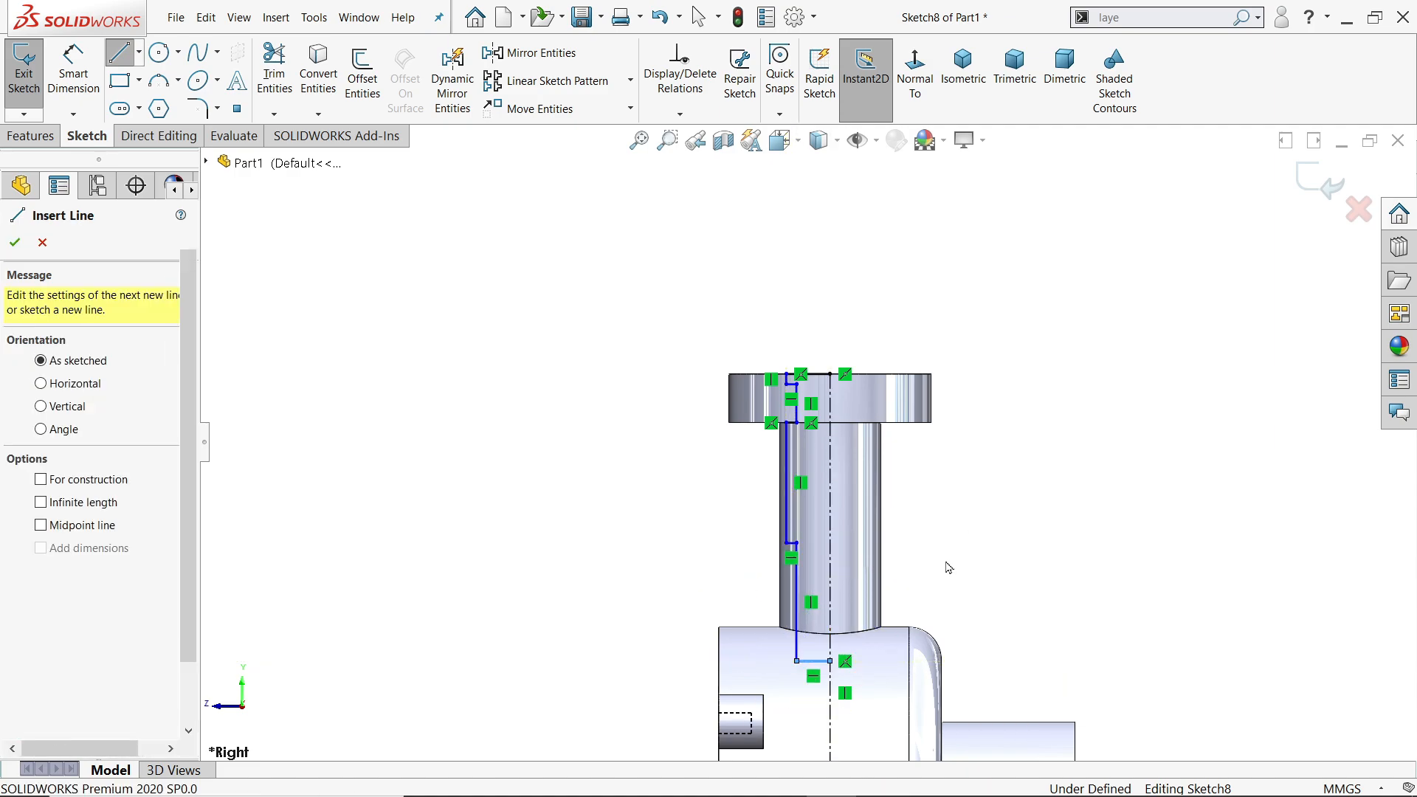
Dimension the top recess of the profile as a 25 mm diameter about the centreline
{"action": "scroll", "coordinate": [823, 627], "scroll_direction": "down", "scroll_amount": 2}
{"action": "scroll", "coordinate": [823, 631], "scroll_direction": "down", "scroll_amount": 2}
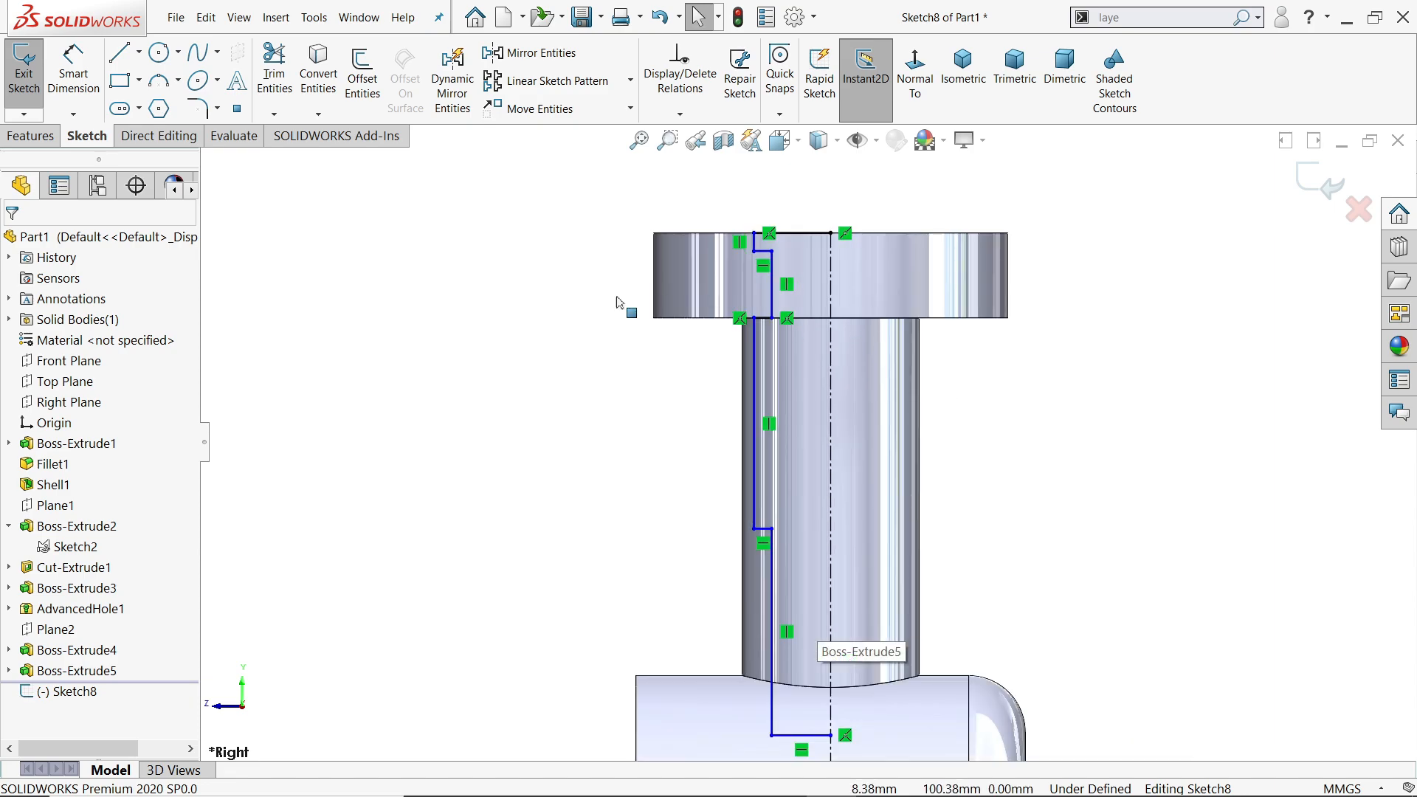
{"action": "left_click", "coordinate": [73, 71]}
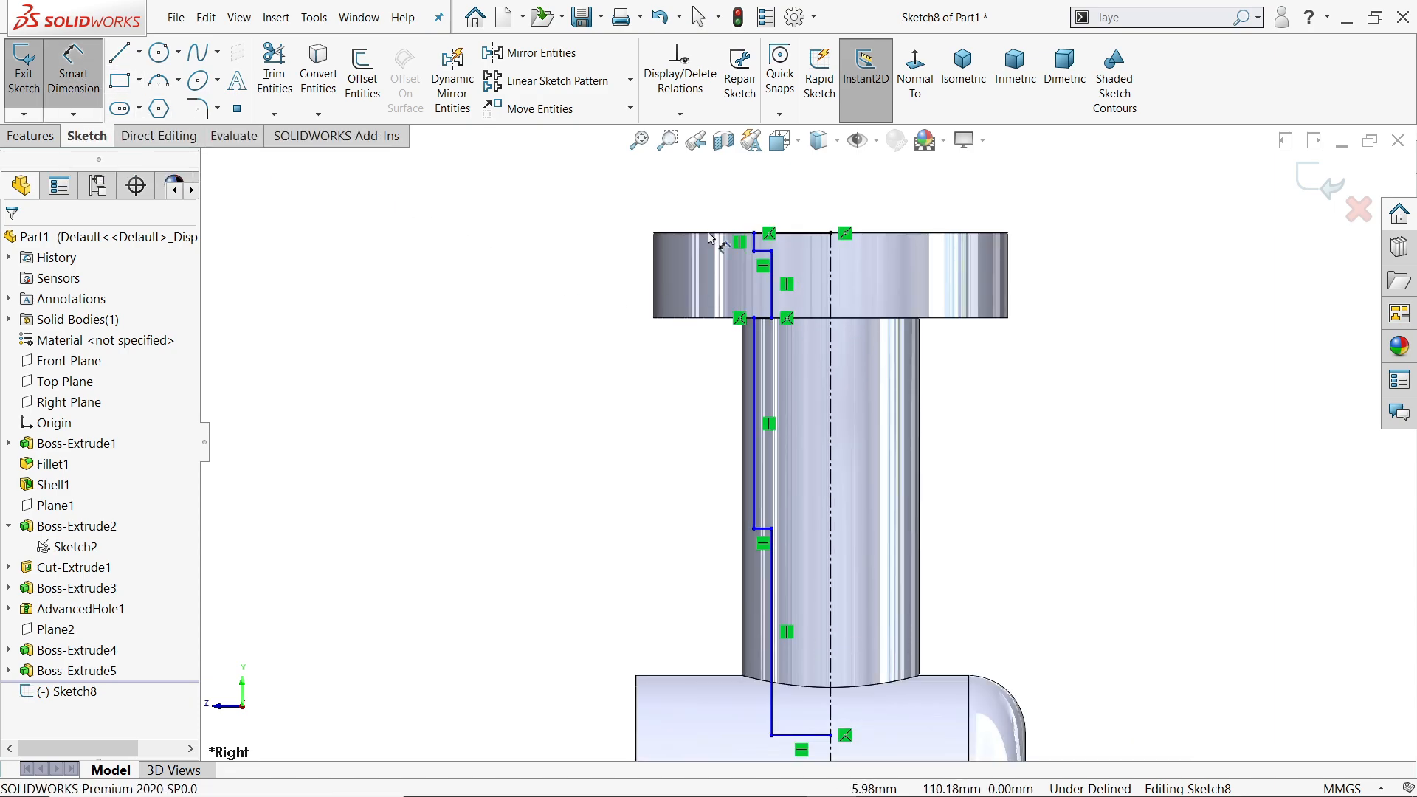
{"action": "scroll", "coordinate": [821, 224], "scroll_direction": "down", "scroll_amount": 2}
{"action": "left_click", "coordinate": [718, 289]}
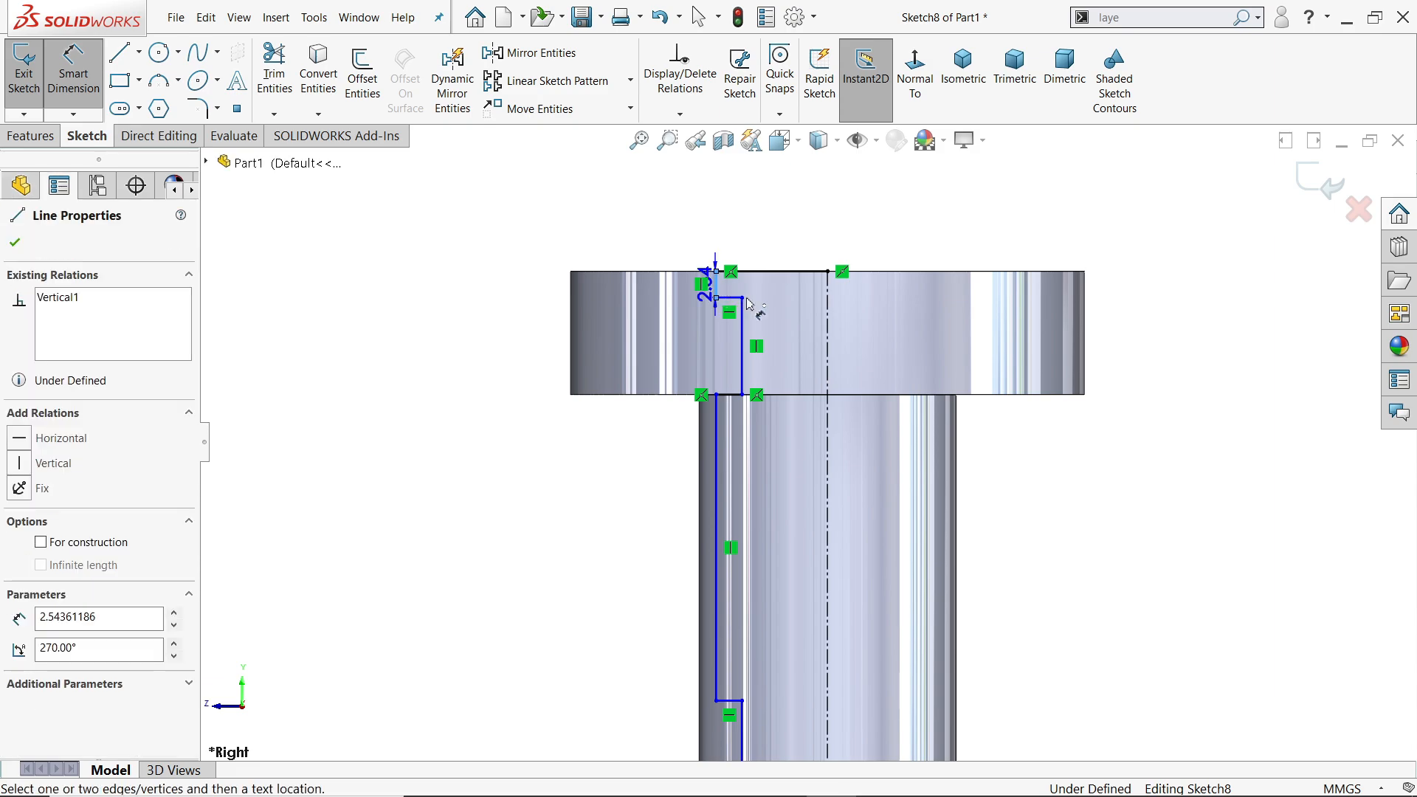
{"action": "left_click", "coordinate": [814, 260]}
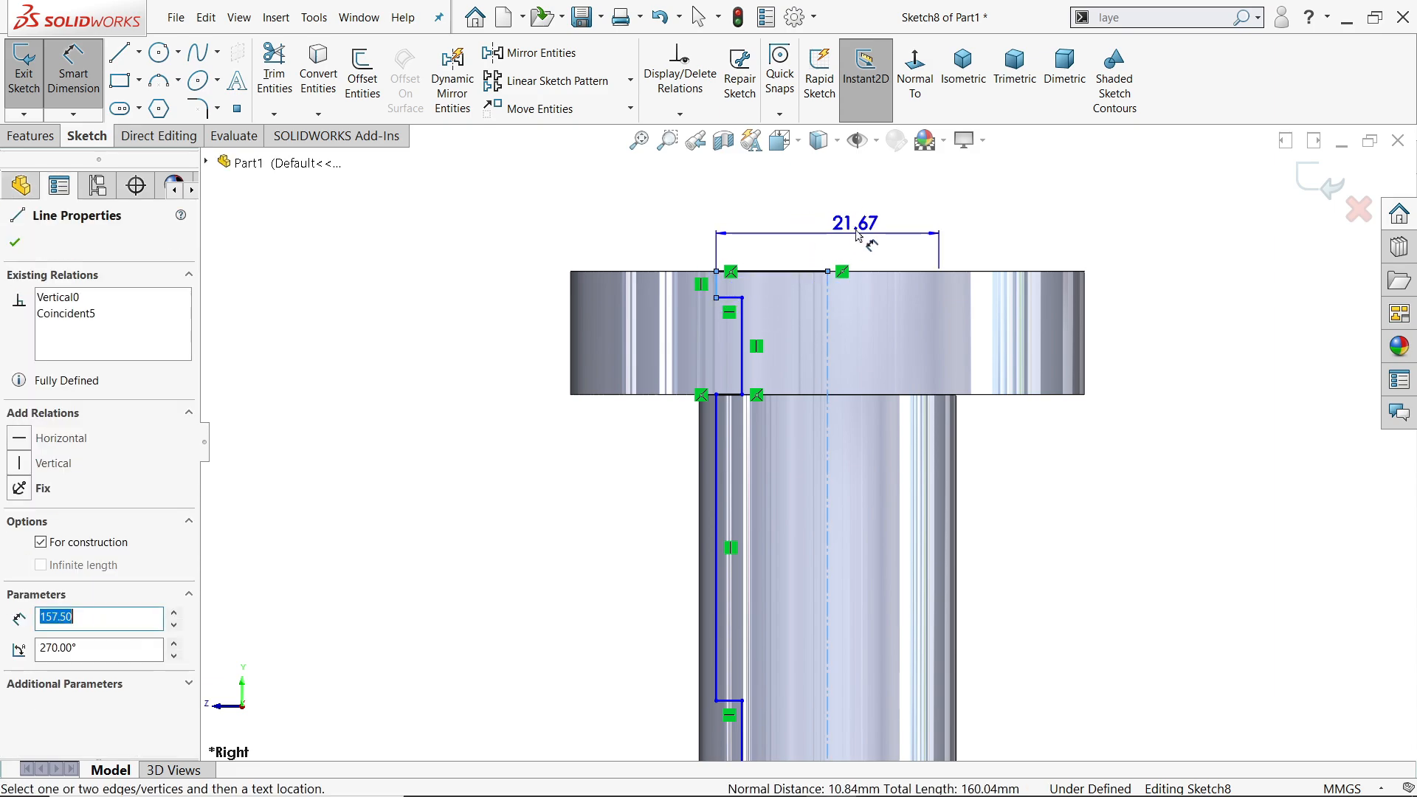
{"action": "left_click", "coordinate": [853, 210]}
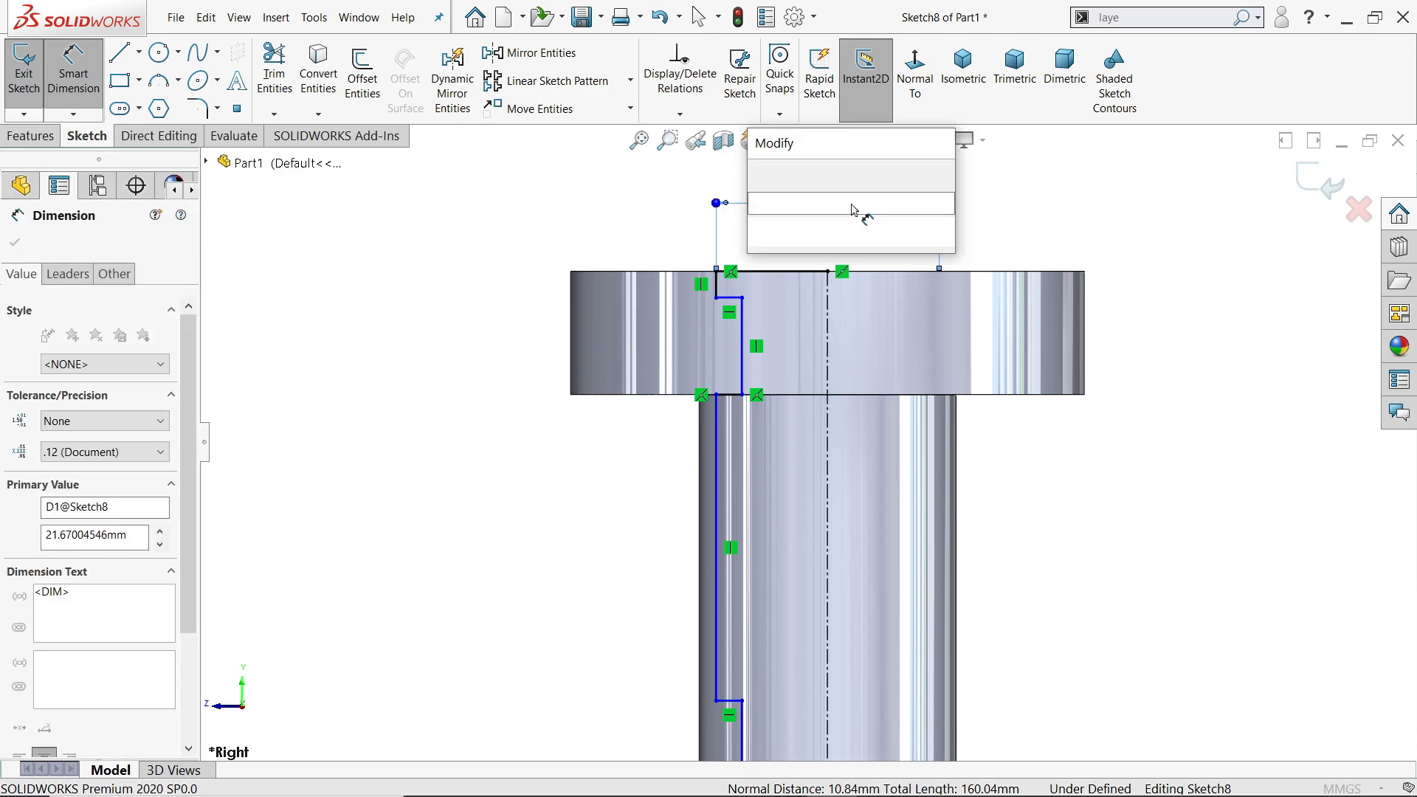
{"action": "type", "text": "25"}
{"action": "key", "text": "Return"}
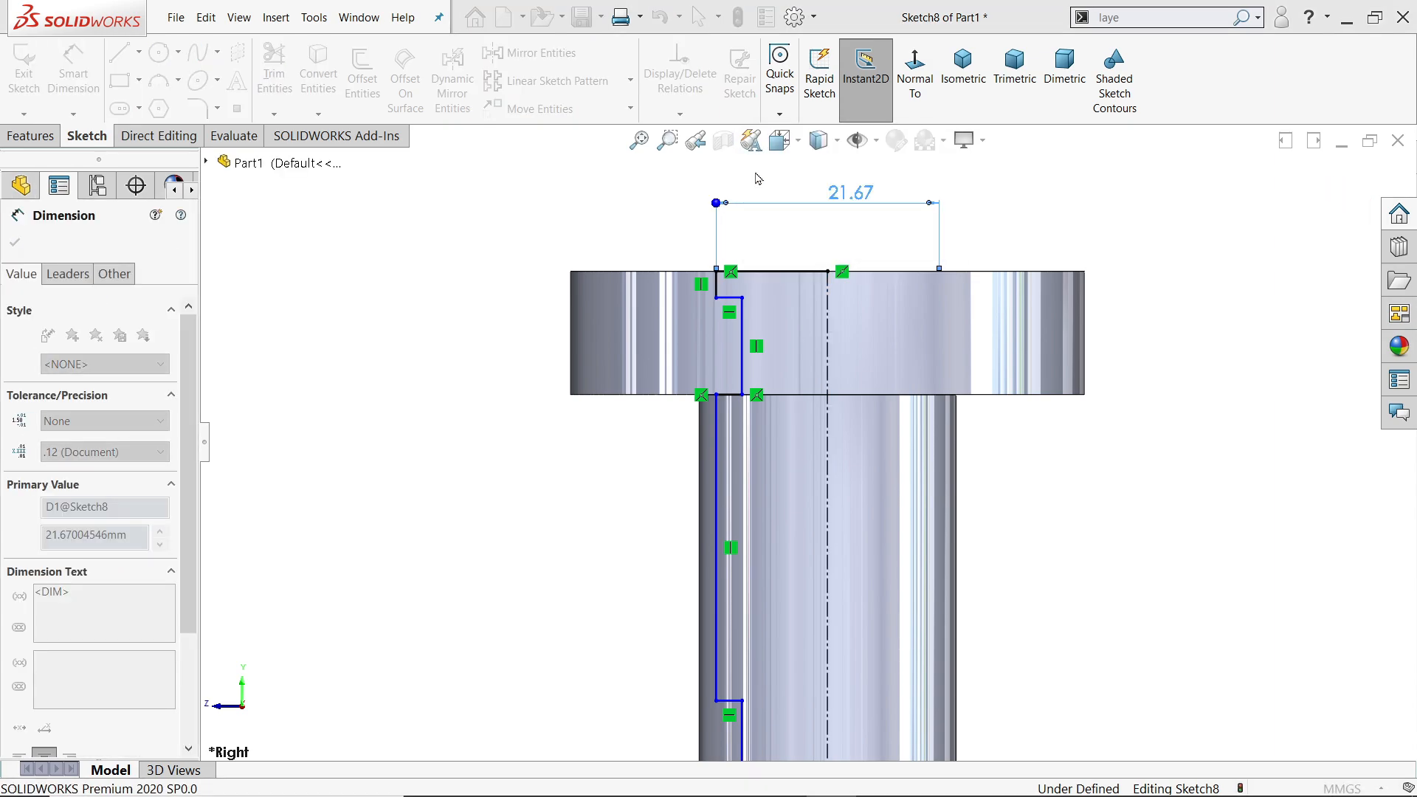
Dimension the narrow section within the flange as an 11 mm diameter about the centreline
{"action": "left_click", "coordinate": [743, 325]}
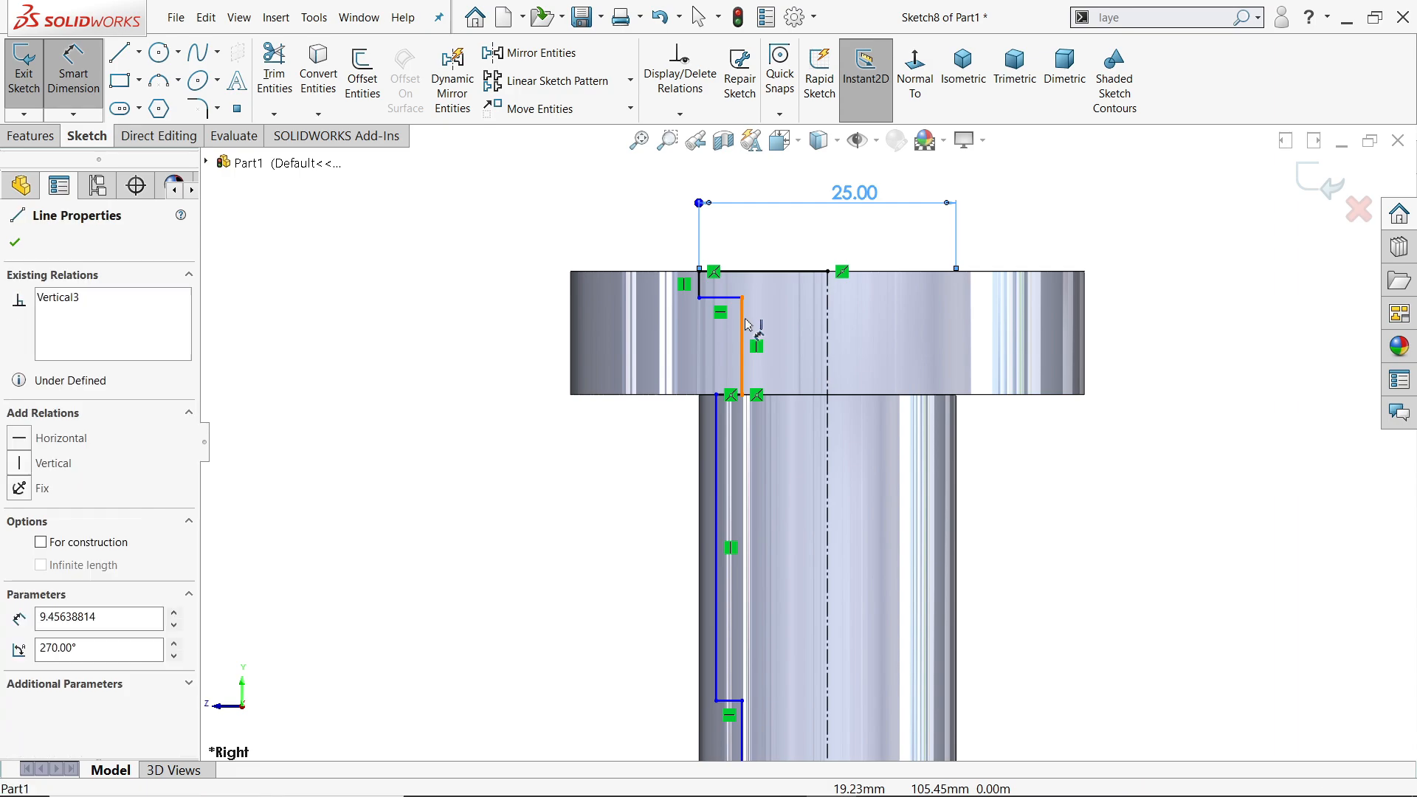
{"action": "left_click", "coordinate": [827, 288]}
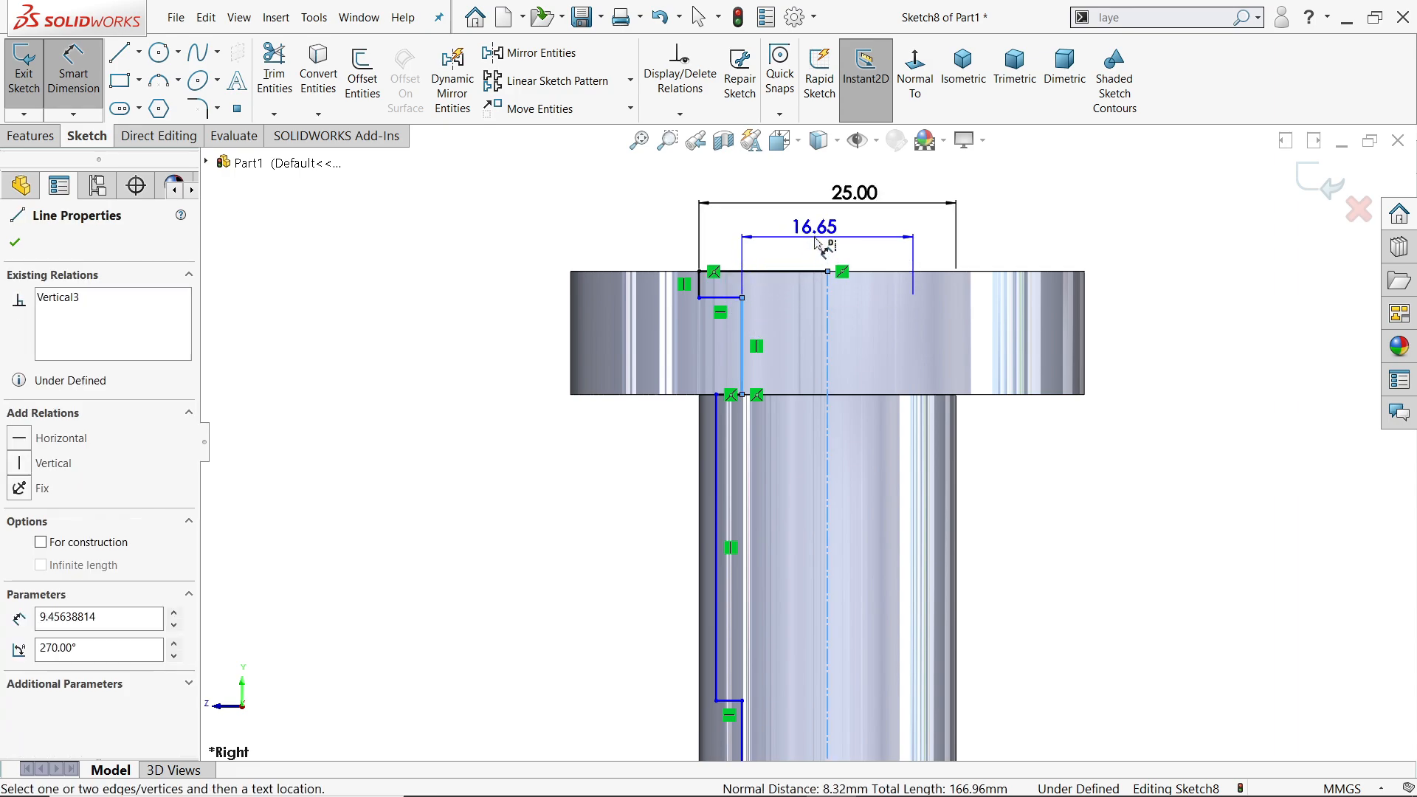
{"action": "left_click", "coordinate": [817, 245]}
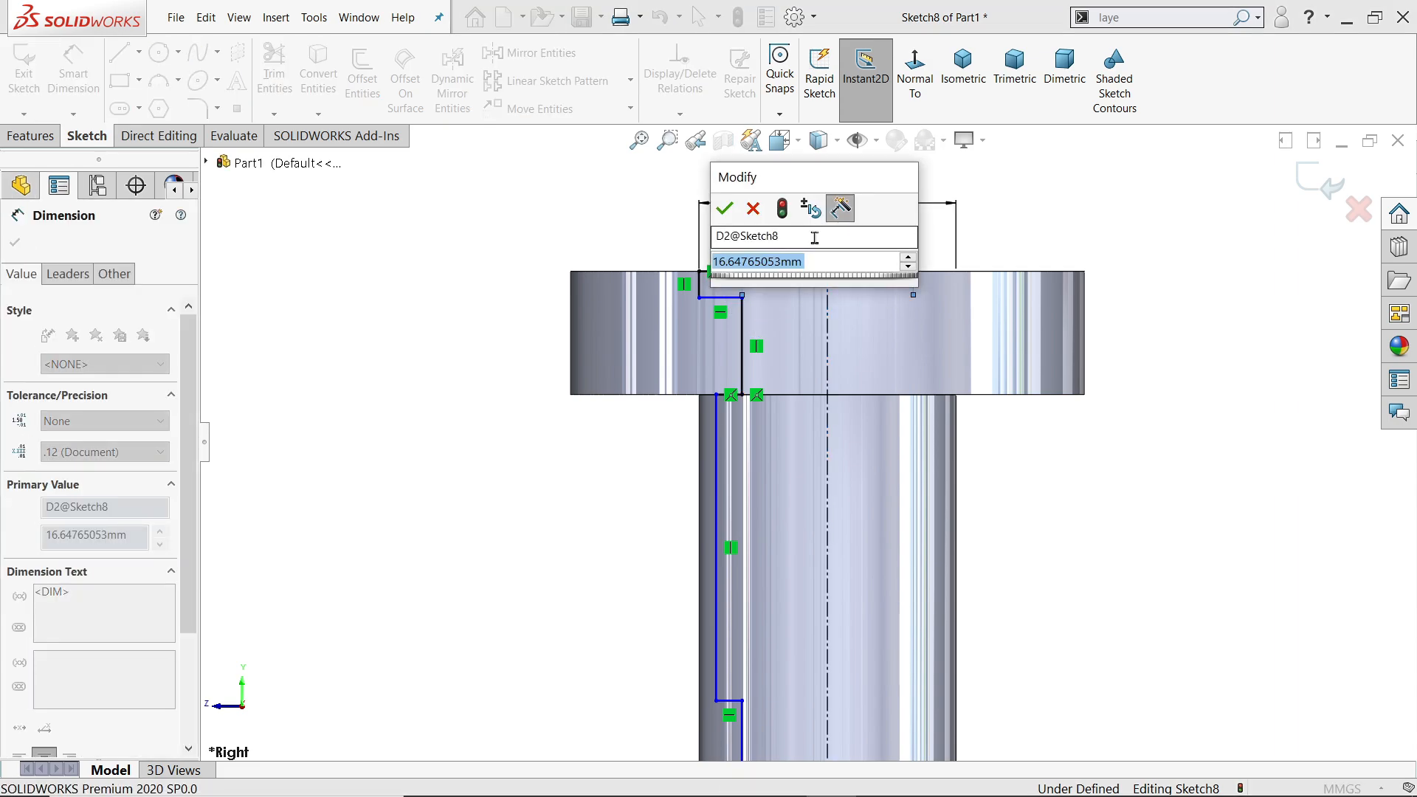
{"action": "type", "text": "11"}
{"action": "key", "text": "Return"}
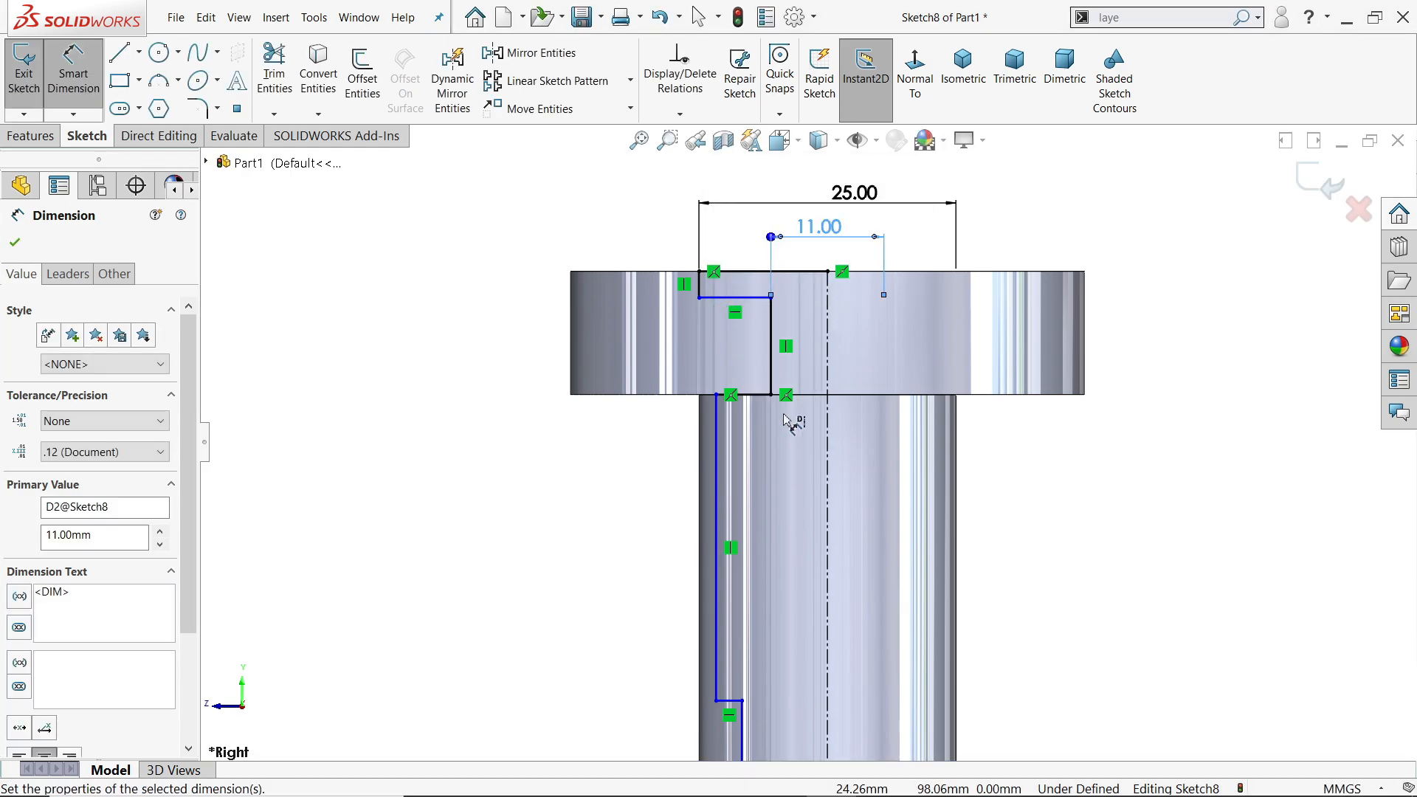
Dimension the profile's wider section just below the flange as a 14 mm diameter about the centreline
{"action": "left_click", "coordinate": [716, 462]}
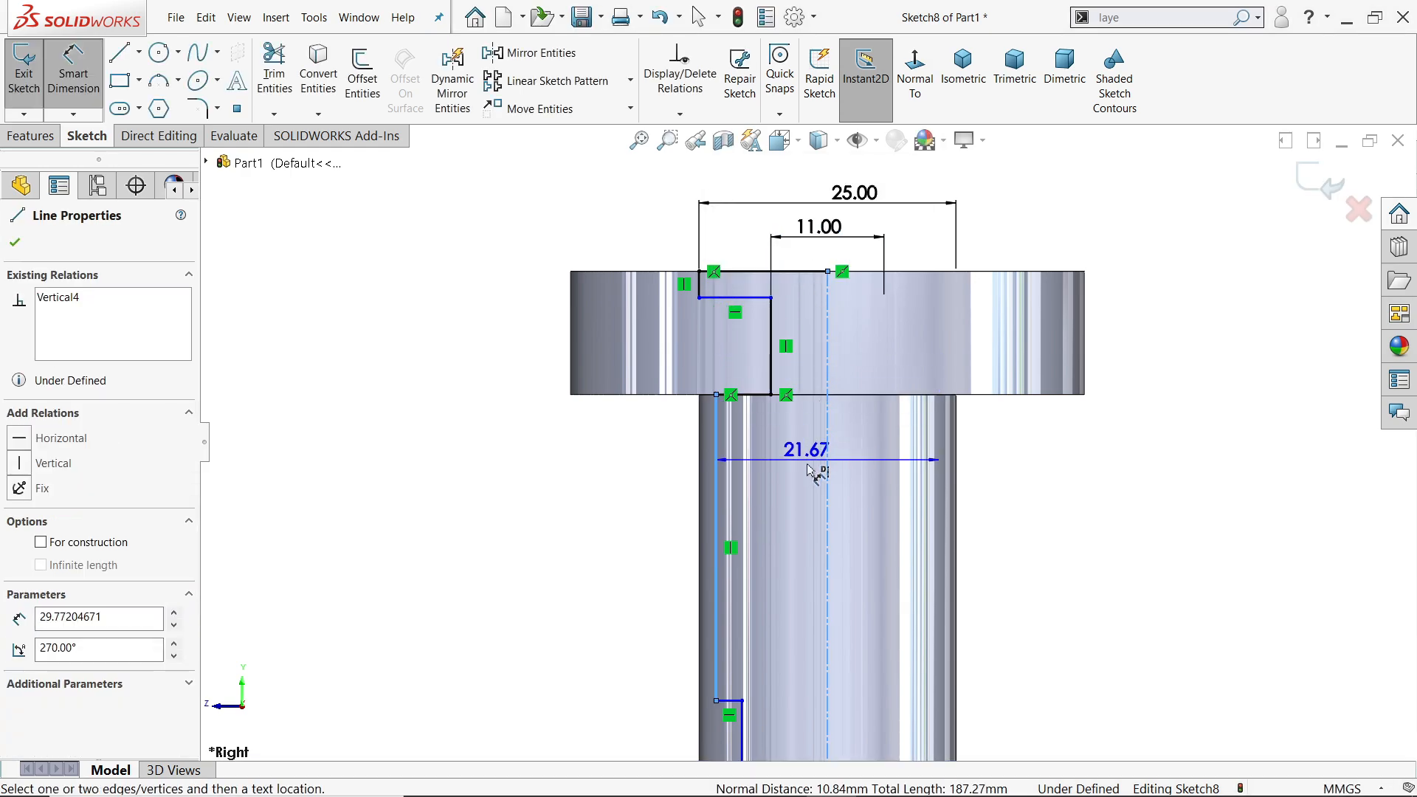
{"action": "left_click", "coordinate": [809, 488]}
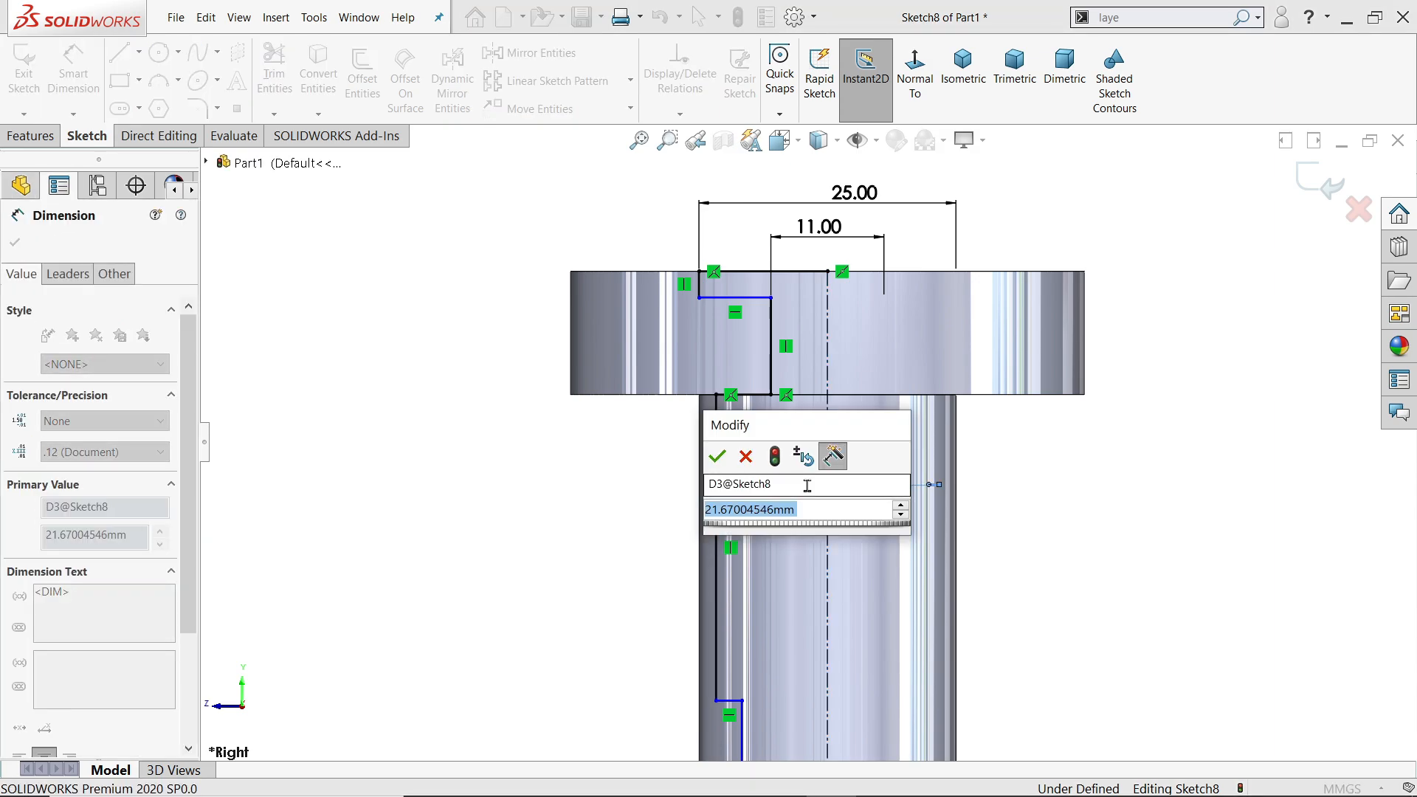
{"action": "type", "text": "14"}
{"action": "key", "text": "Return"}
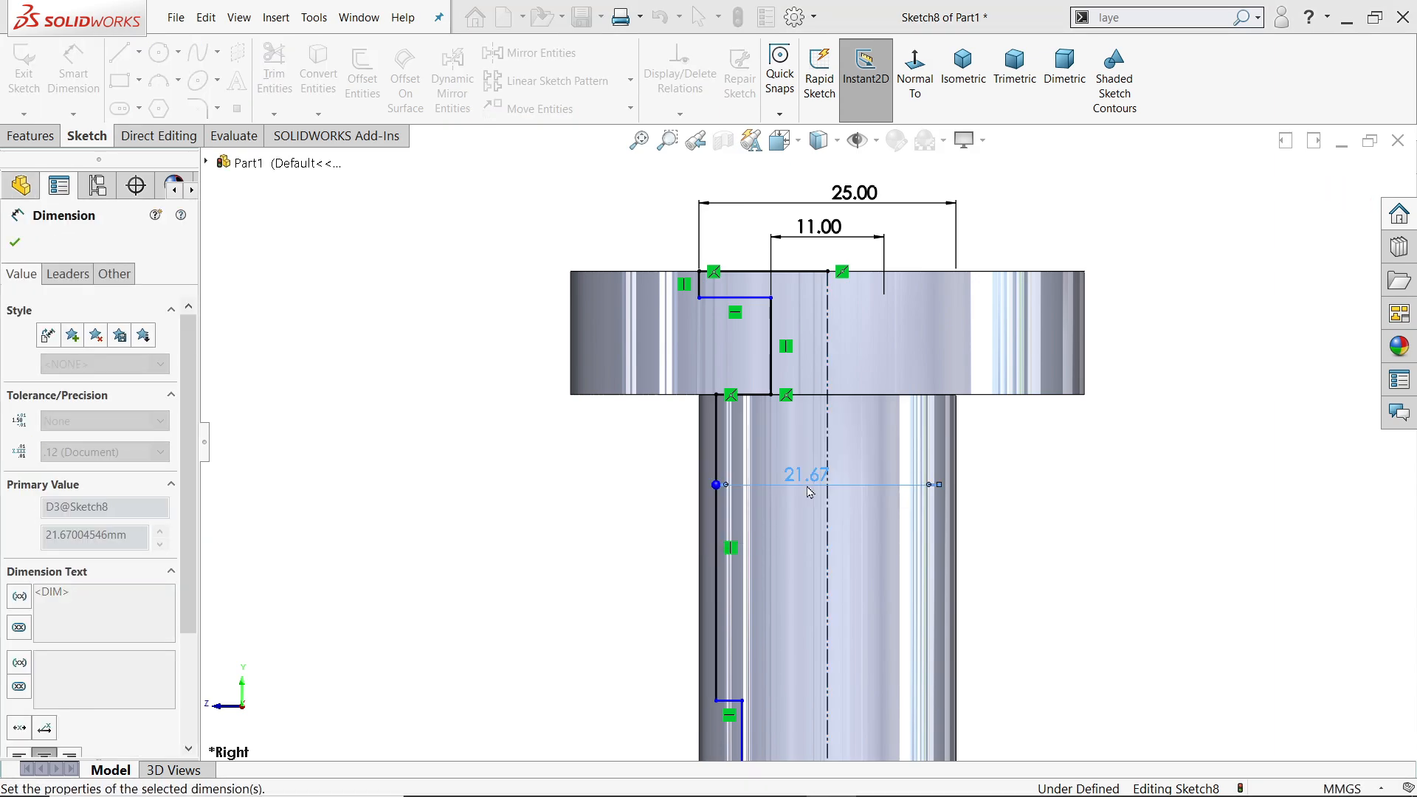
{"action": "scroll", "coordinate": [878, 650], "scroll_direction": "up", "scroll_amount": 2}
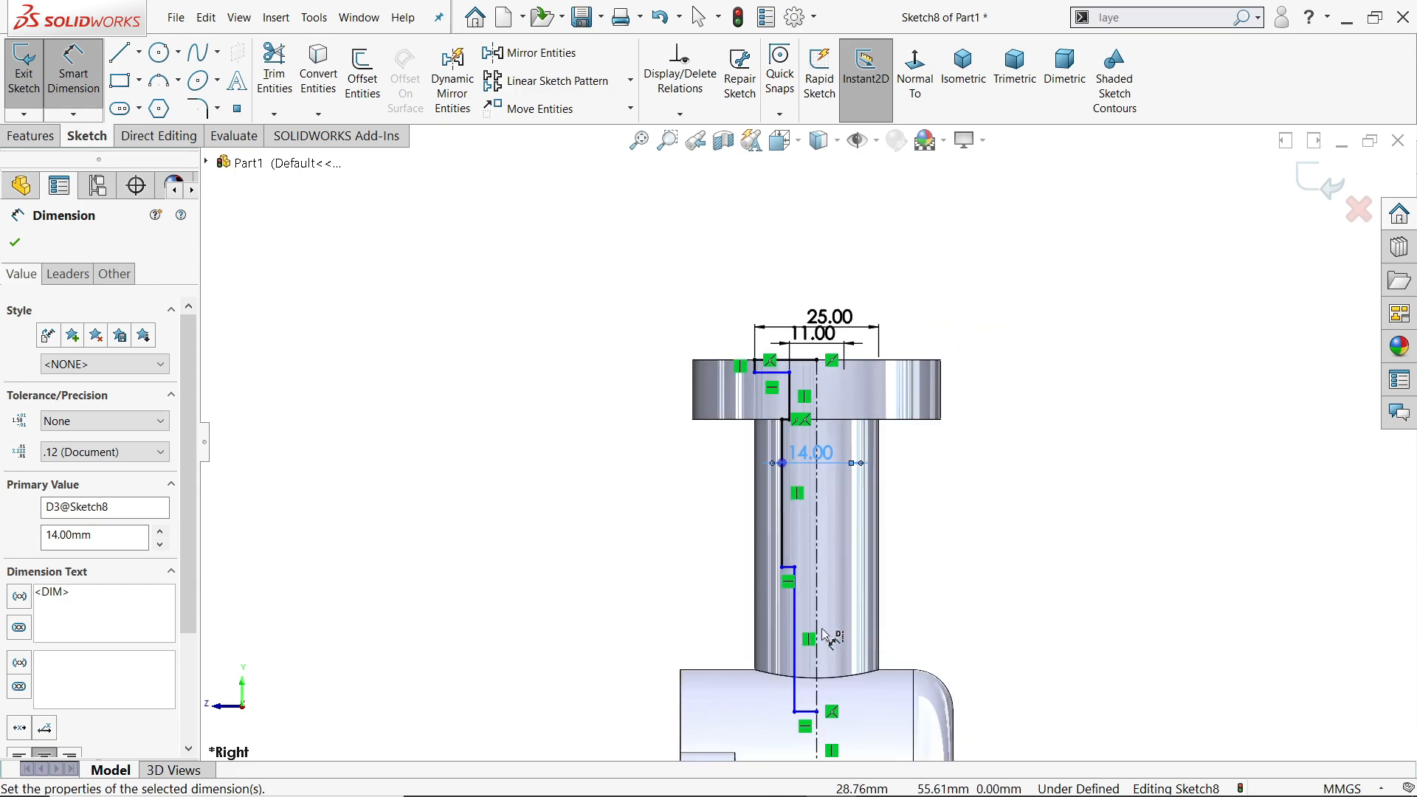
Dimension the profile's lowest narrow section, running into the housing, as an 11 mm diameter about the centreline
{"action": "scroll", "coordinate": [812, 612], "scroll_direction": "down", "scroll_amount": 3}
{"action": "left_click", "coordinate": [765, 560]}
{"action": "left_click", "coordinate": [811, 546]}
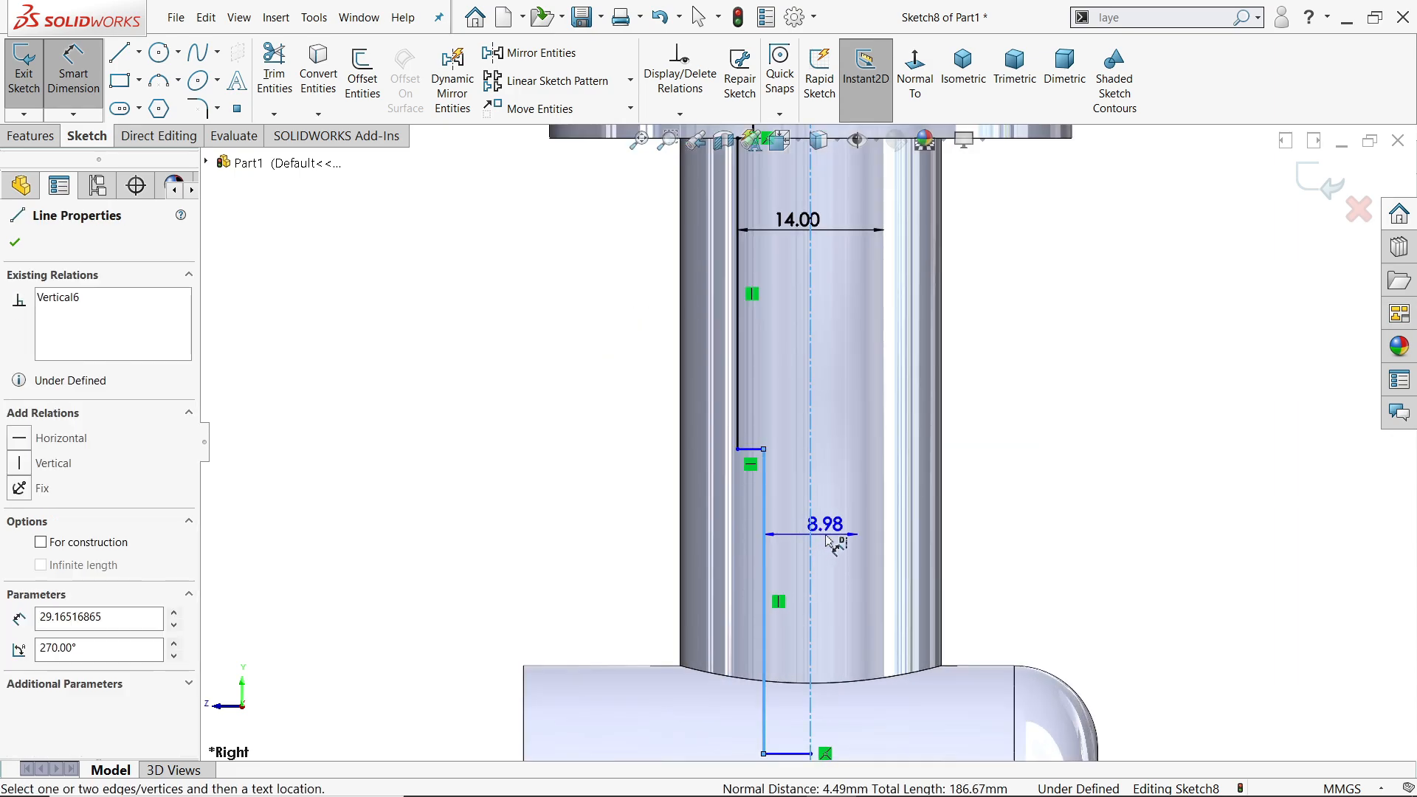
{"action": "left_click", "coordinate": [829, 542]}
{"action": "type", "text": "11"}
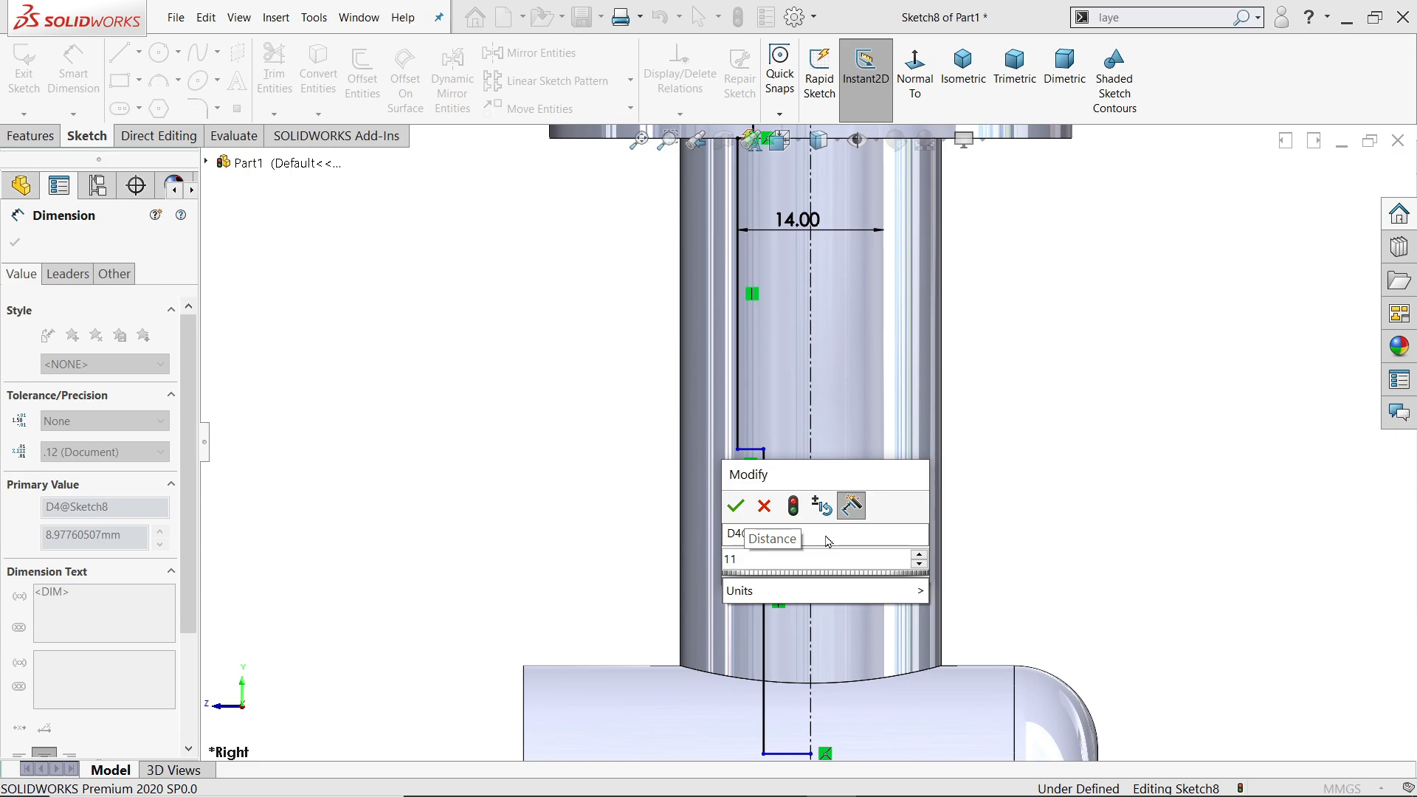
{"action": "key", "text": "Return"}
{"action": "scroll", "coordinate": [838, 386], "scroll_direction": "up", "scroll_amount": 3}
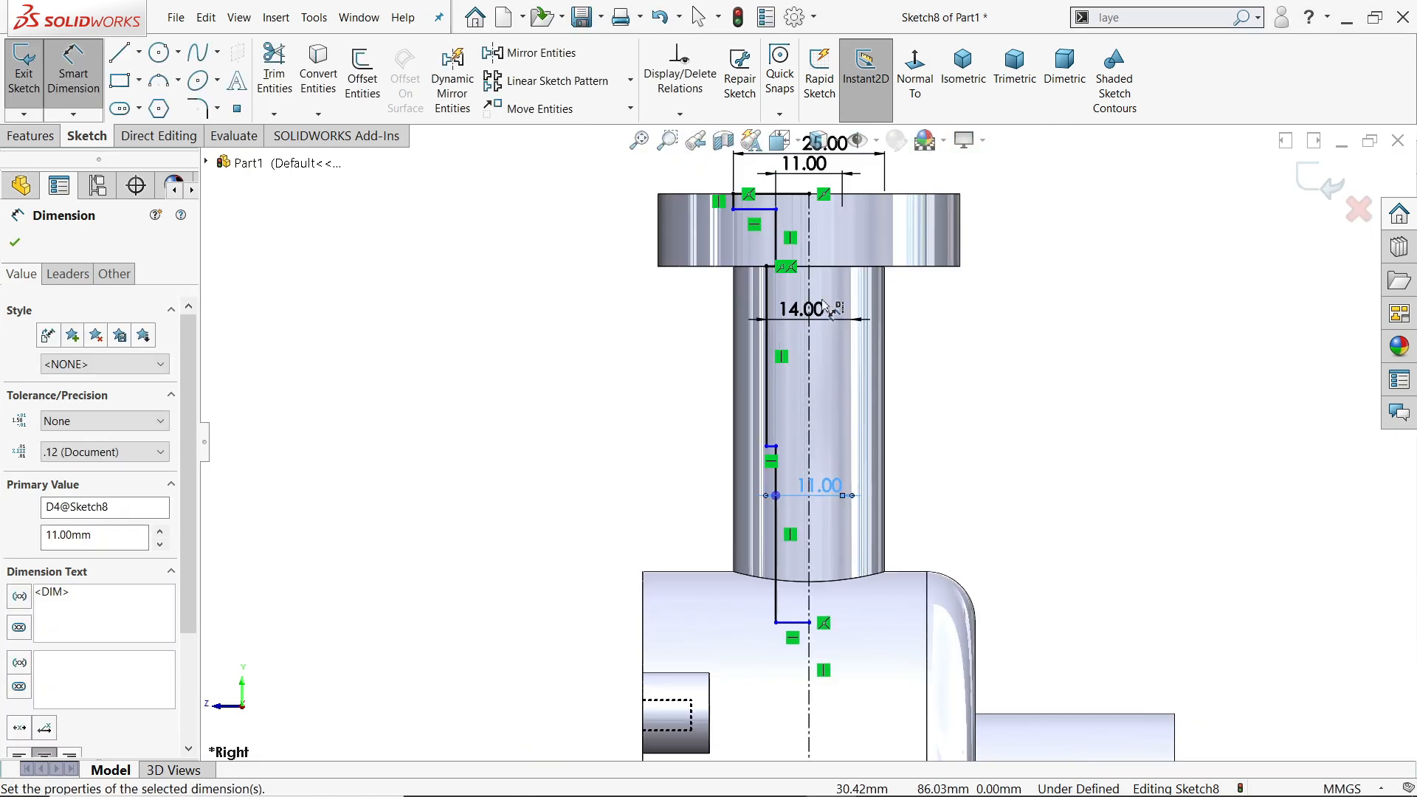
Dimension the depth of the recess in the flange's top face as 3 mm
{"action": "scroll", "coordinate": [791, 201], "scroll_direction": "down", "scroll_amount": 2}
{"action": "scroll", "coordinate": [674, 310], "scroll_direction": "down", "scroll_amount": 3}
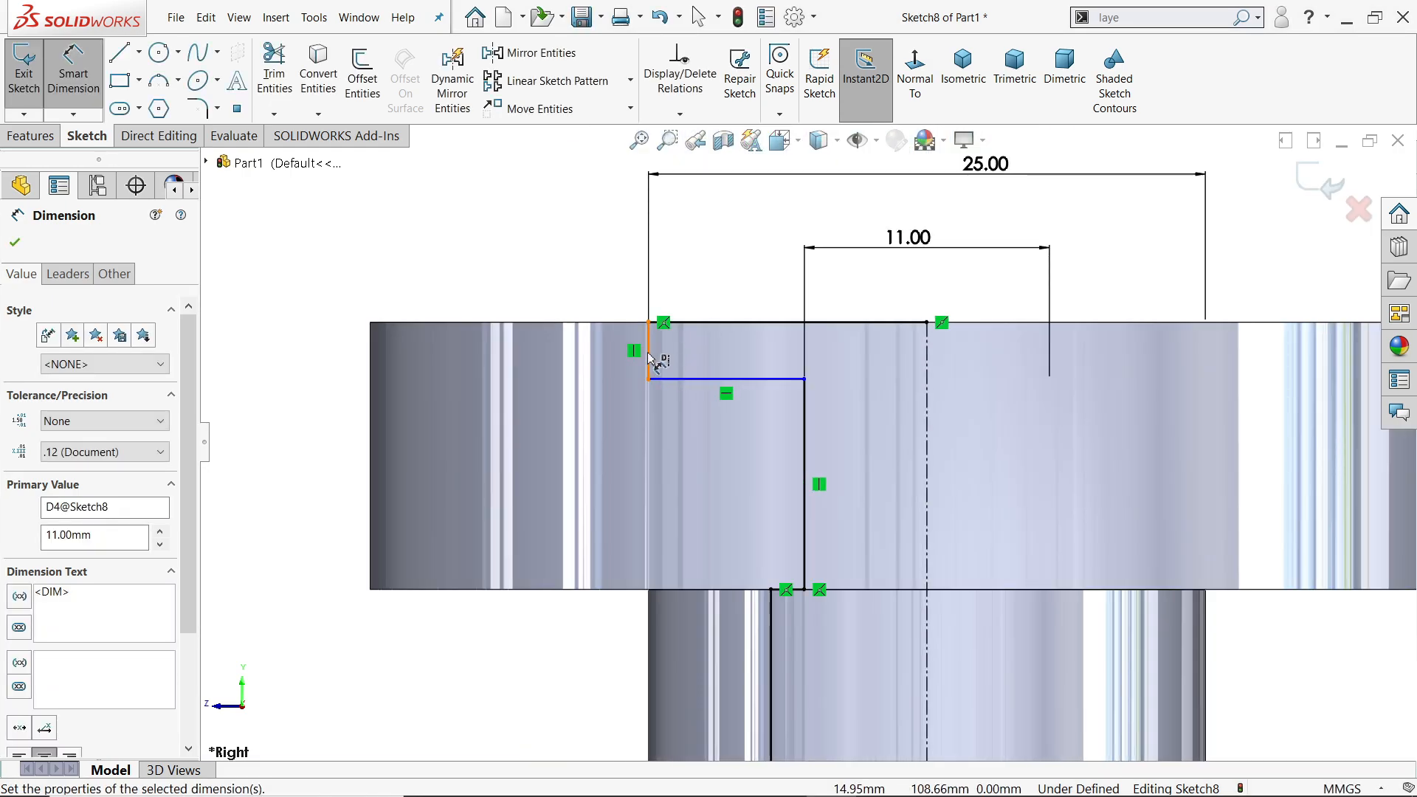
{"action": "left_click", "coordinate": [649, 361]}
{"action": "key", "text": "Escape"}
{"action": "left_click", "coordinate": [630, 352]}
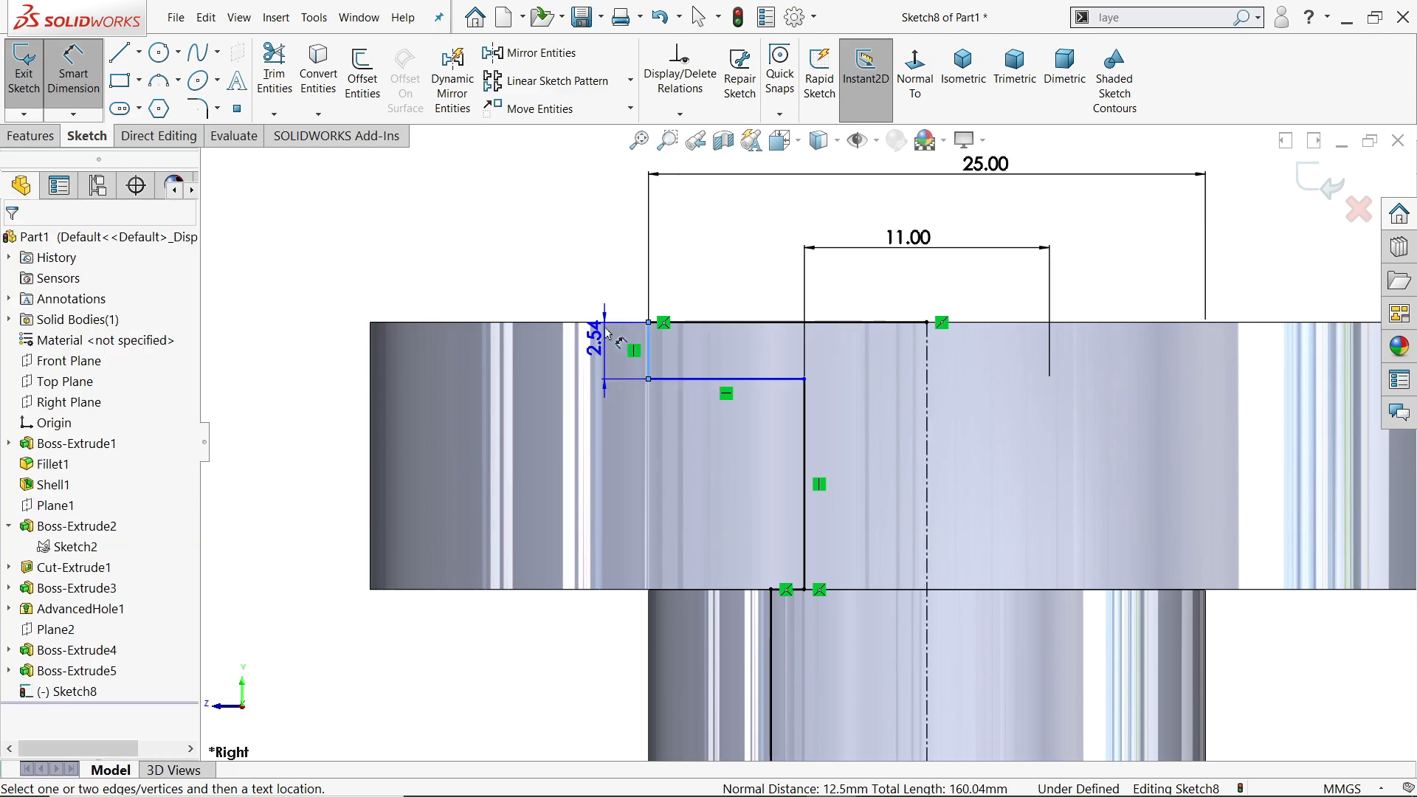
{"action": "left_click", "coordinate": [606, 289]}
{"action": "type", "text": "3"}
{"action": "key", "text": "Return"}
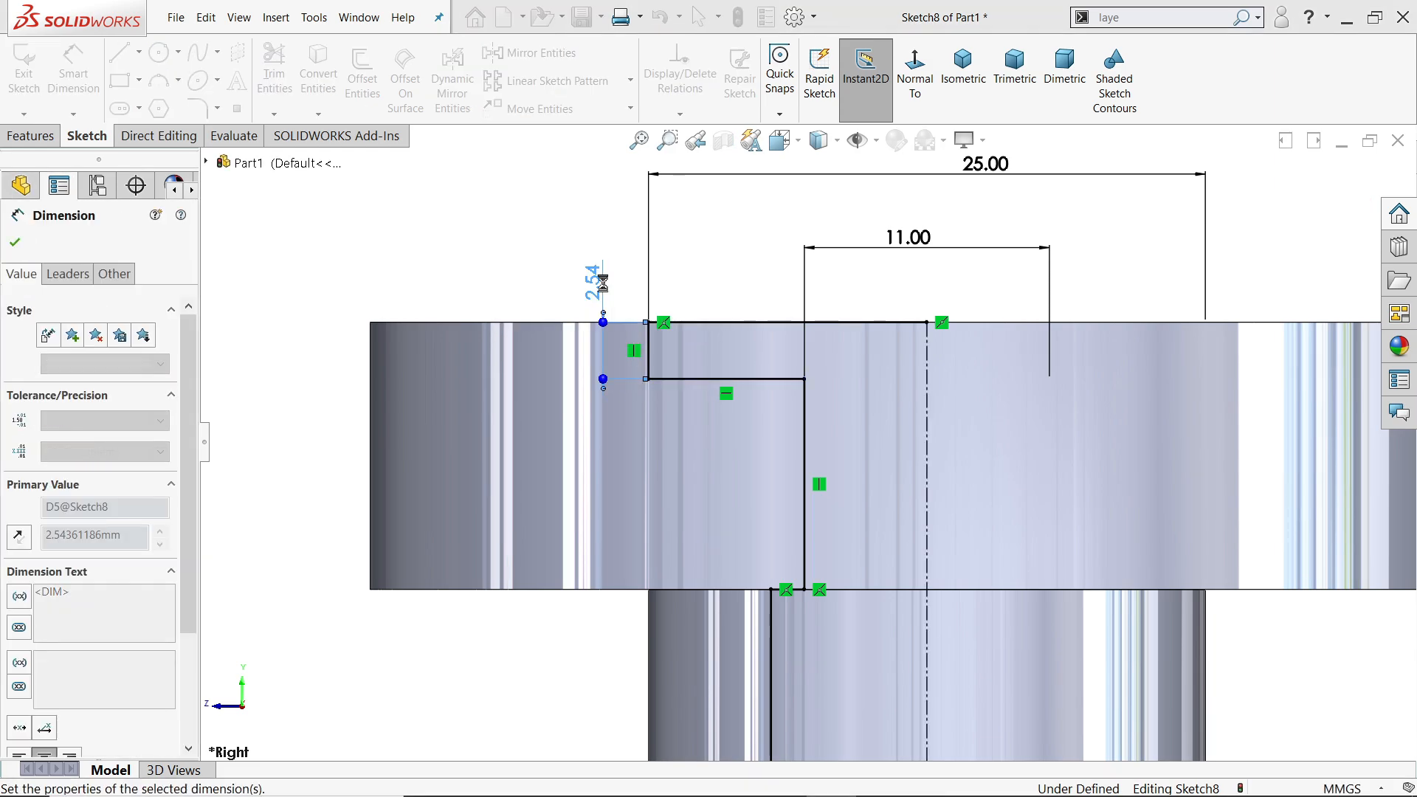
{"action": "scroll", "coordinate": [761, 465], "scroll_direction": "up", "scroll_amount": 3}
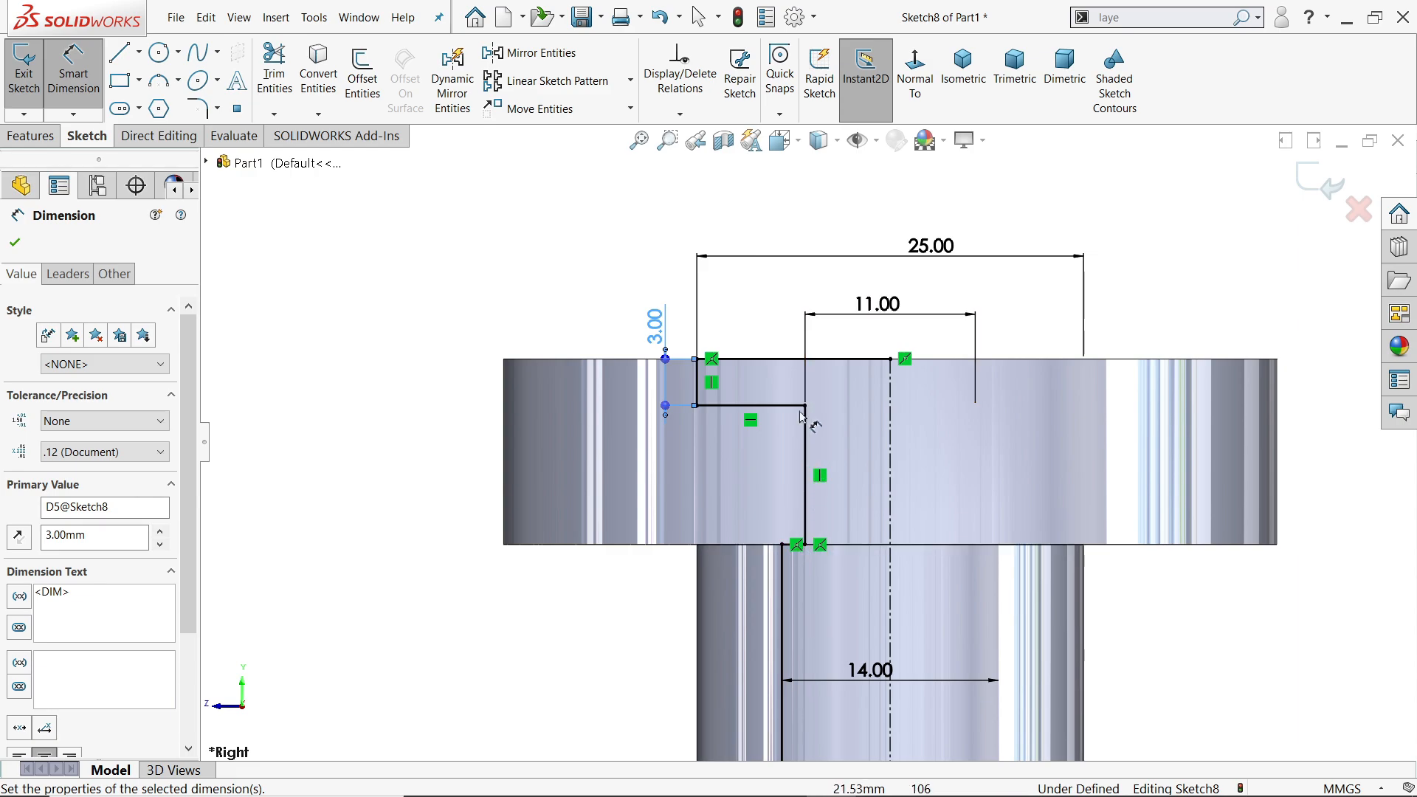
Dimension the distance from the flange's top edge down to the lower step of the bore profile as 50 mm
{"action": "left_click", "coordinate": [805, 360]}
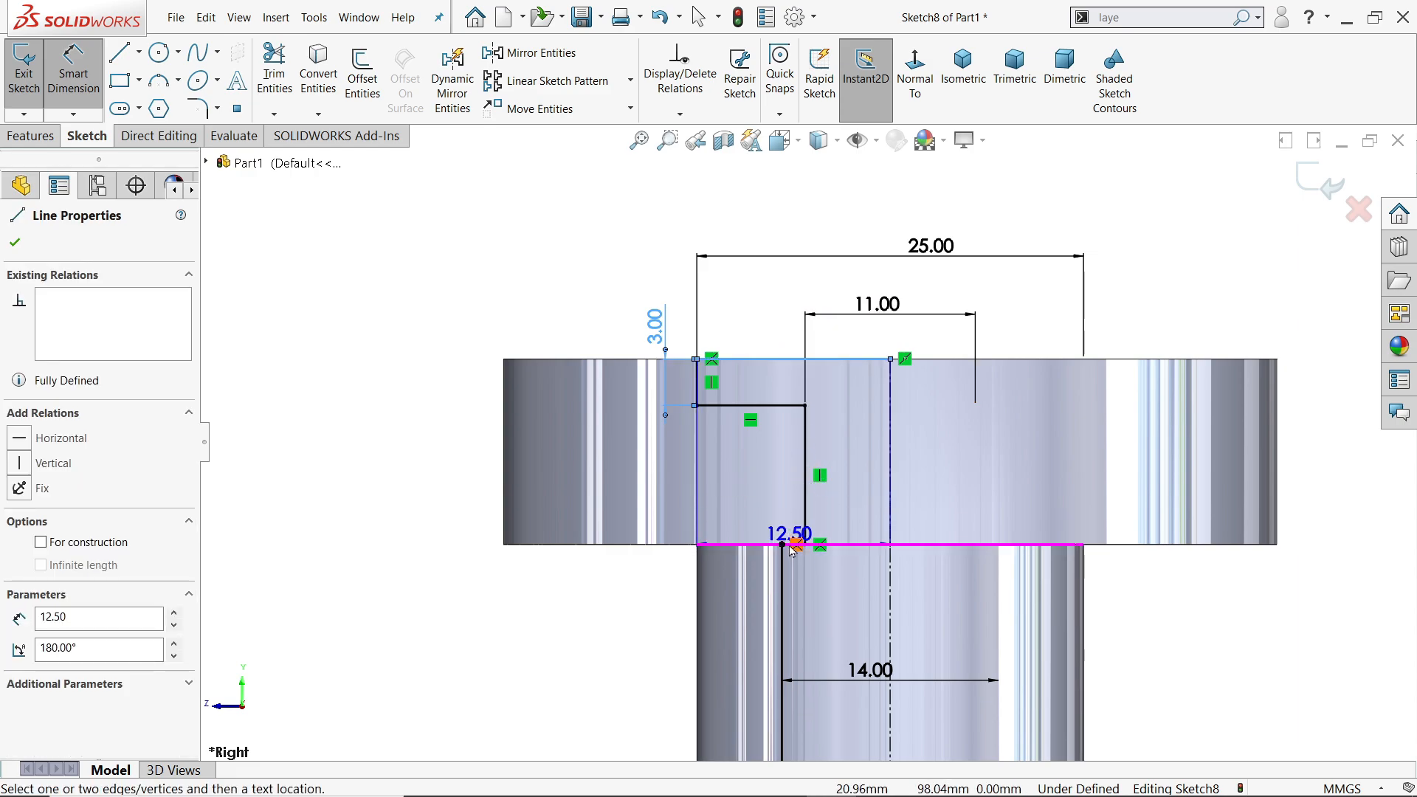
{"action": "key", "text": "Escape"}
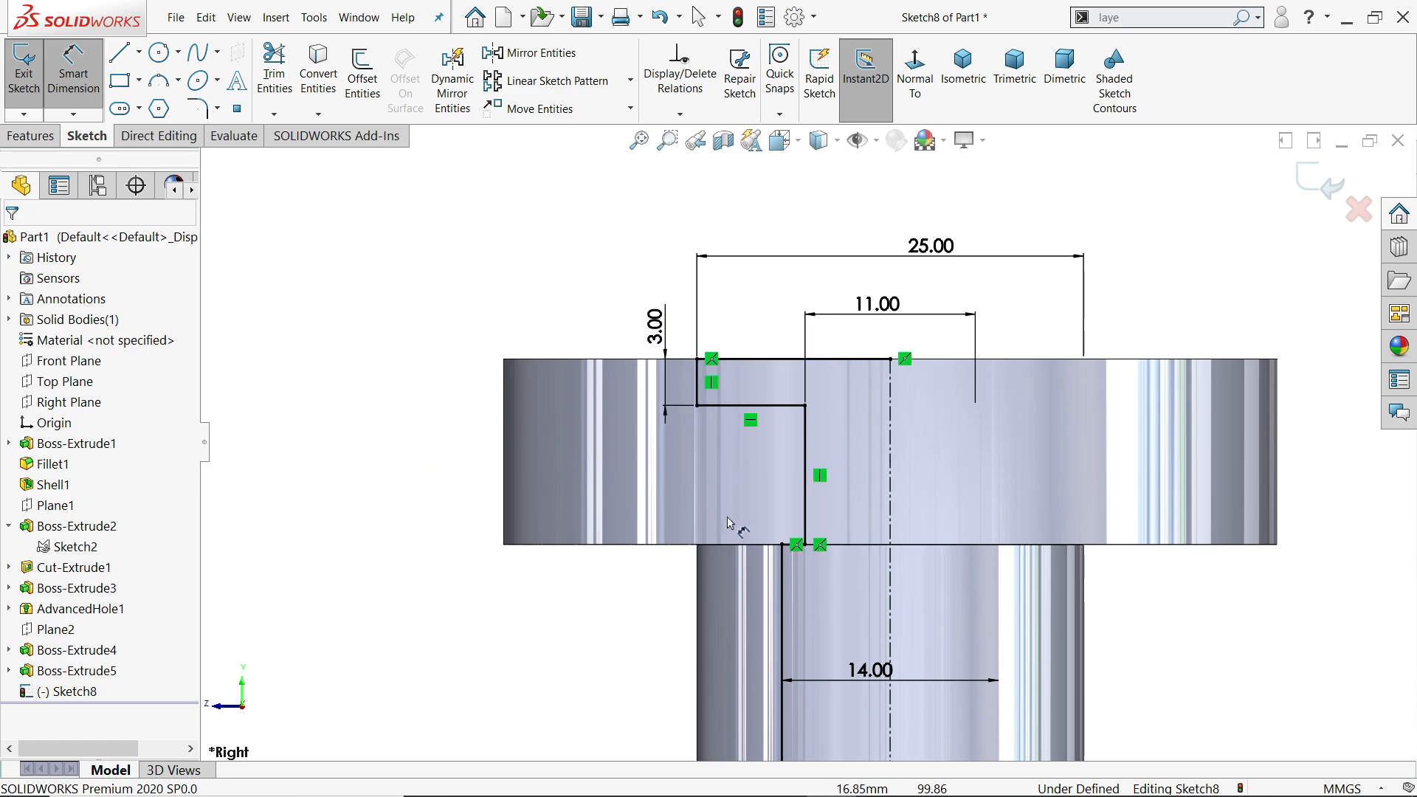
{"action": "scroll", "coordinate": [803, 565], "scroll_direction": "up", "scroll_amount": 5}
{"action": "scroll", "coordinate": [805, 561], "scroll_direction": "down", "scroll_amount": 5}
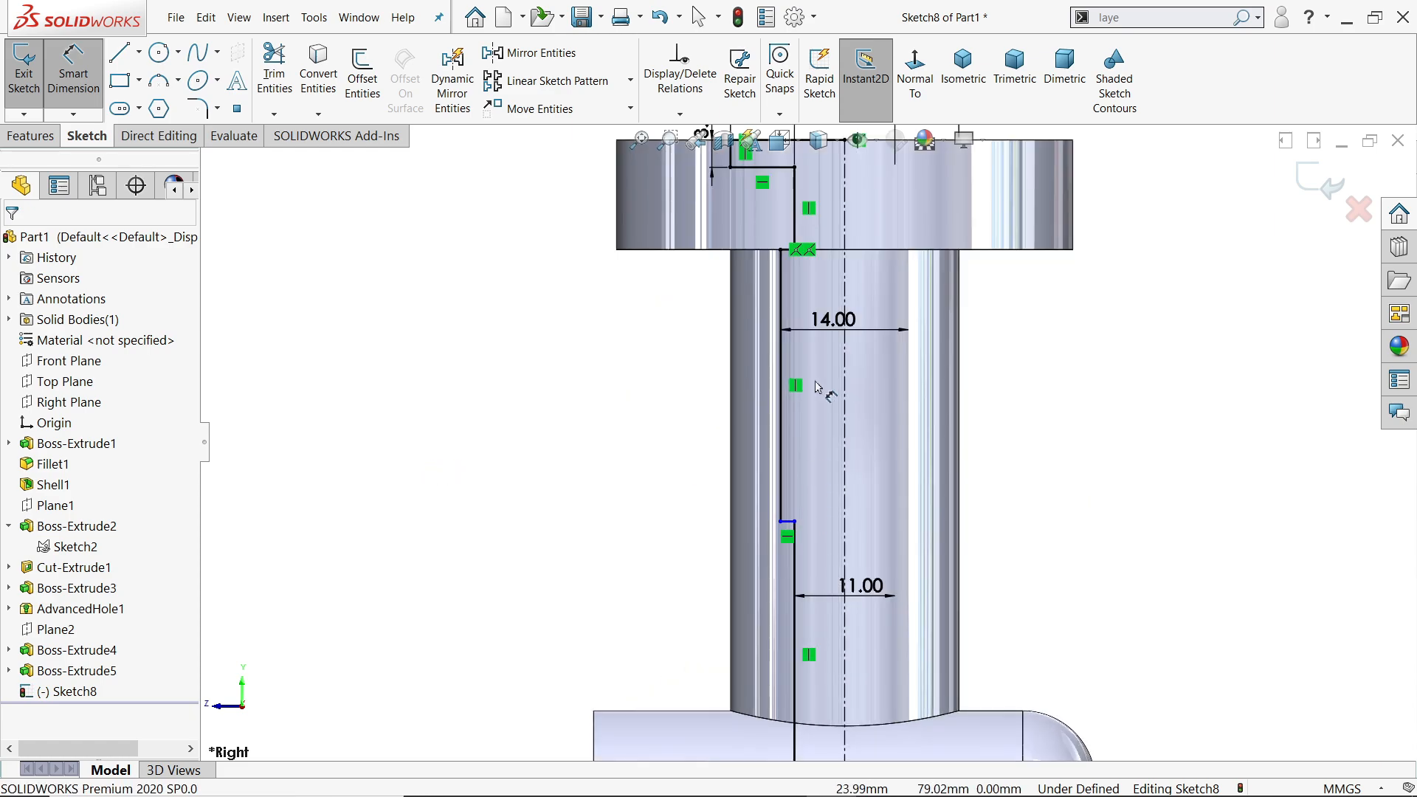
{"action": "scroll", "coordinate": [815, 387], "scroll_direction": "up", "scroll_amount": 1}
{"action": "left_click", "coordinate": [809, 194]}
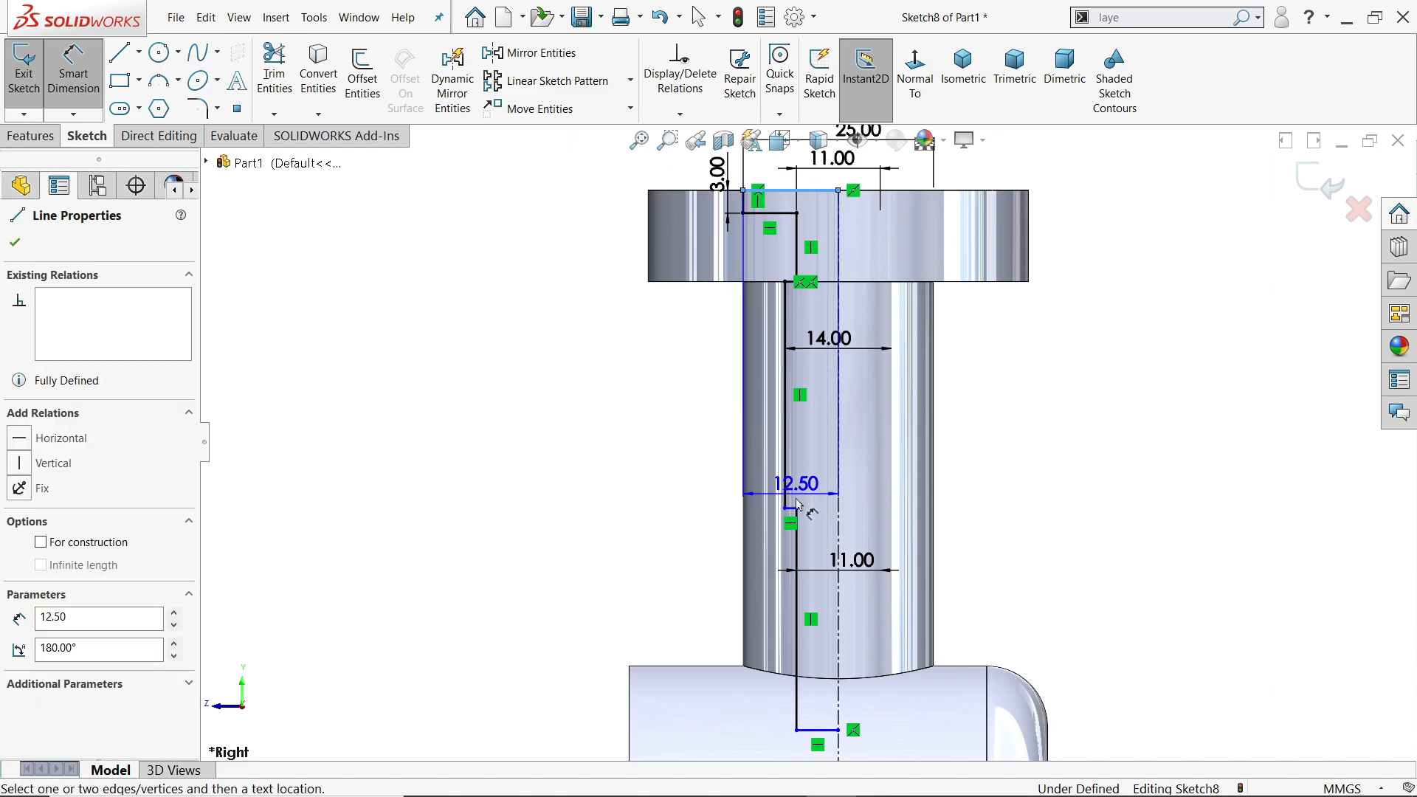
{"action": "left_click", "coordinate": [797, 508]}
{"action": "left_click", "coordinate": [564, 341]}
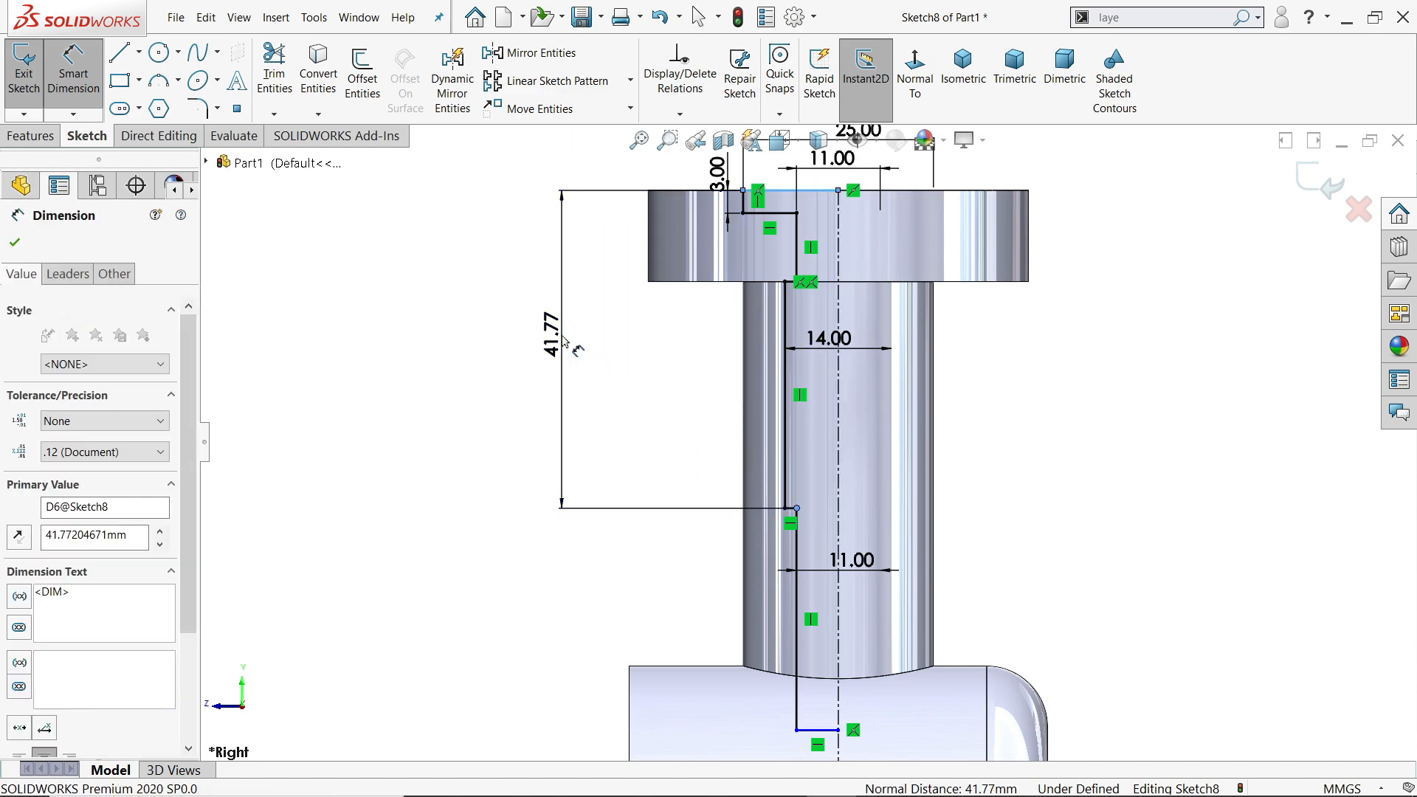
{"action": "type", "text": "50"}
{"action": "key", "text": "Return"}
{"action": "scroll", "coordinate": [812, 413], "scroll_direction": "up", "scroll_amount": 2}
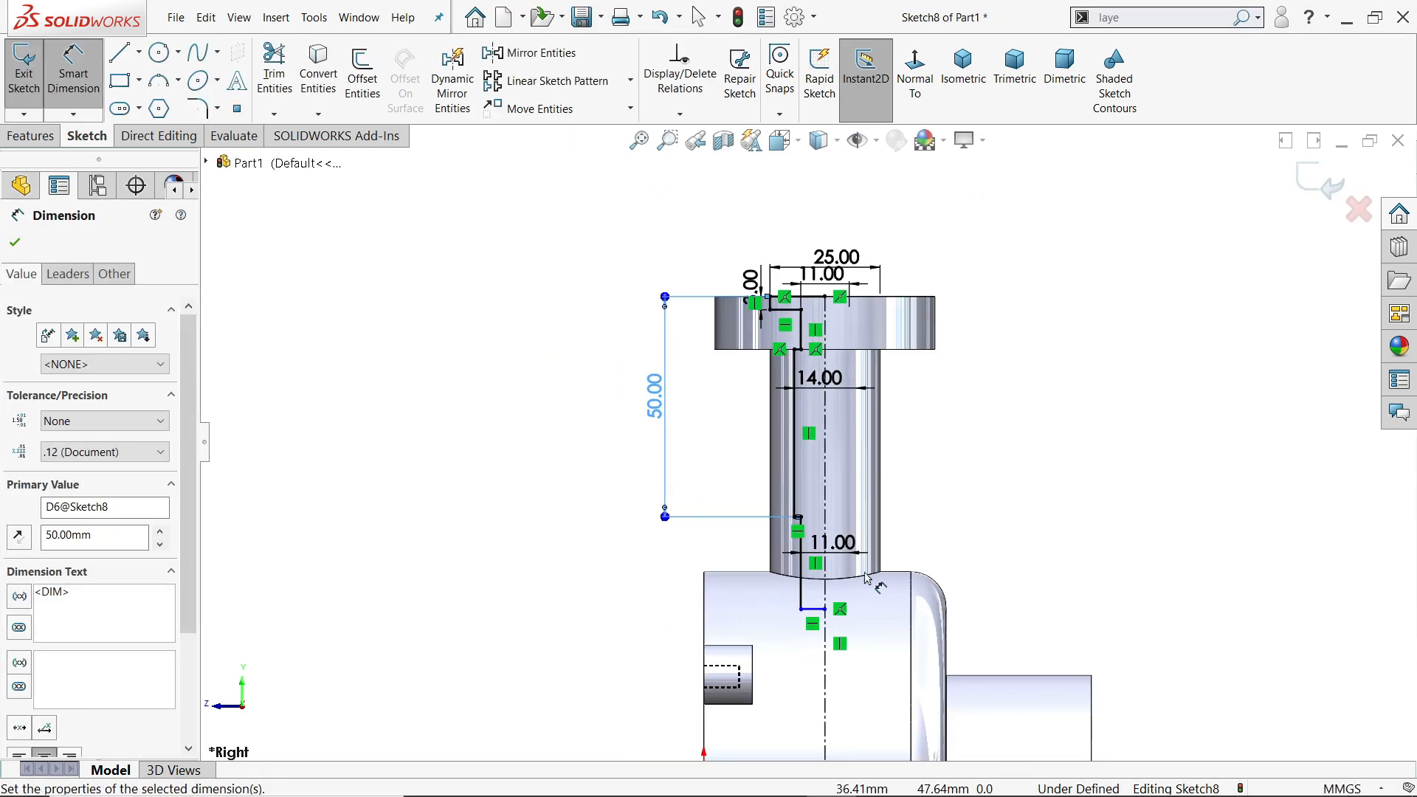
Apply a Fix relation to the horizontal line closing the profile's lower end inside the housing
{"action": "scroll", "coordinate": [829, 598], "scroll_direction": "down", "scroll_amount": 3}
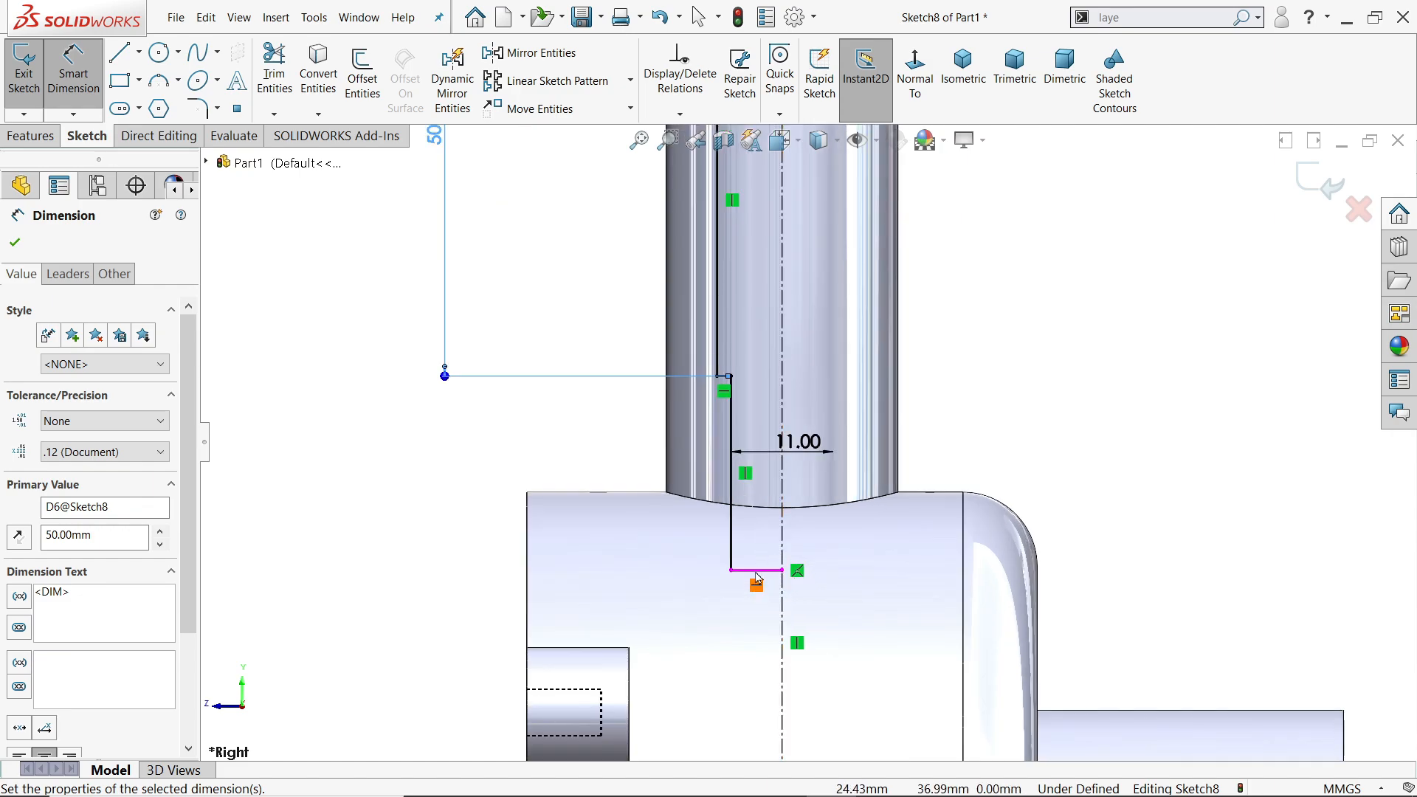
{"action": "mouse_move", "coordinate": [904, 503]}
{"action": "middle_mouse_down"}
{"action": "mouse_move", "coordinate": [1048, 465]}
{"action": "mouse_move", "coordinate": [935, 508]}
{"action": "middle_mouse_up"}
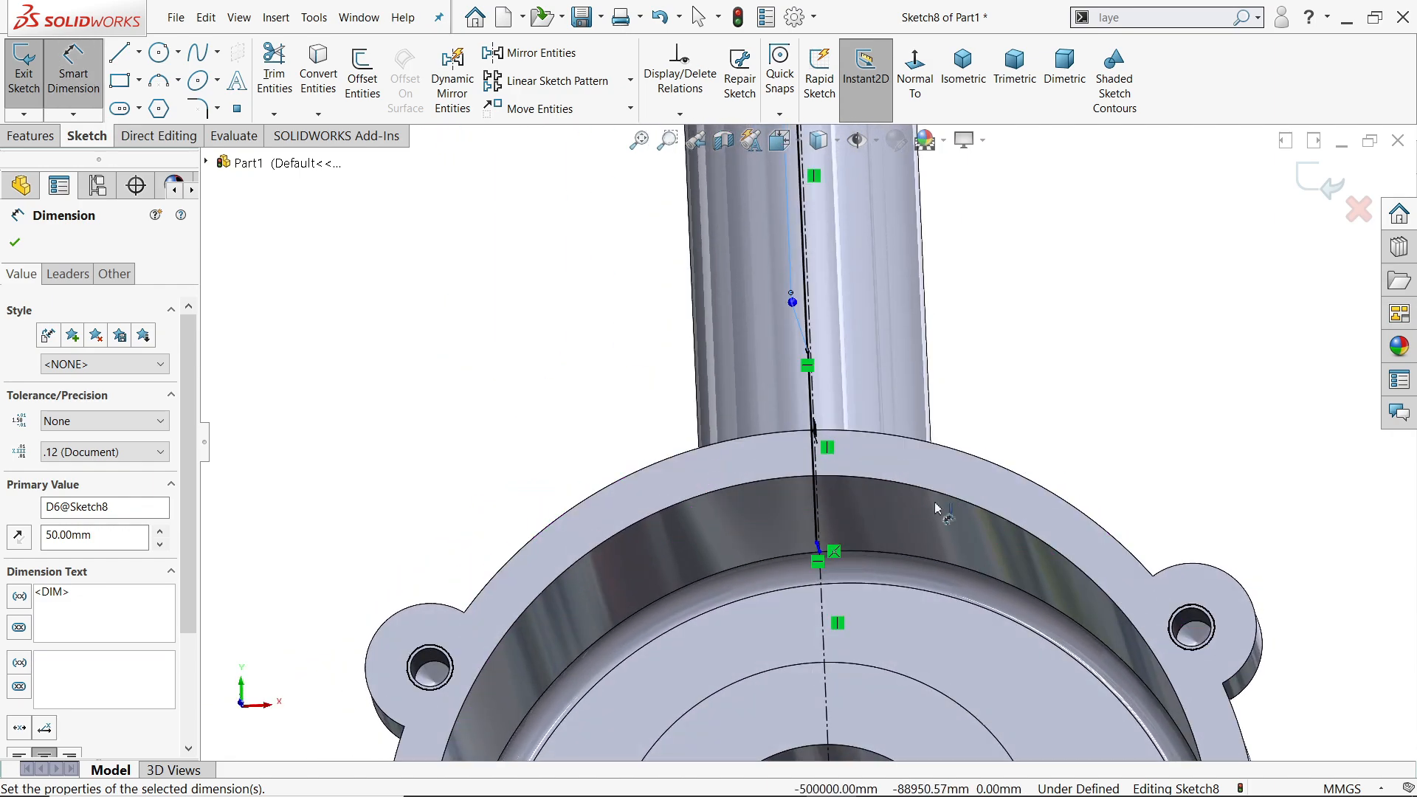
{"action": "middle_click_drag", "start_coordinate": [834, 546], "coordinate": [563, 452]}
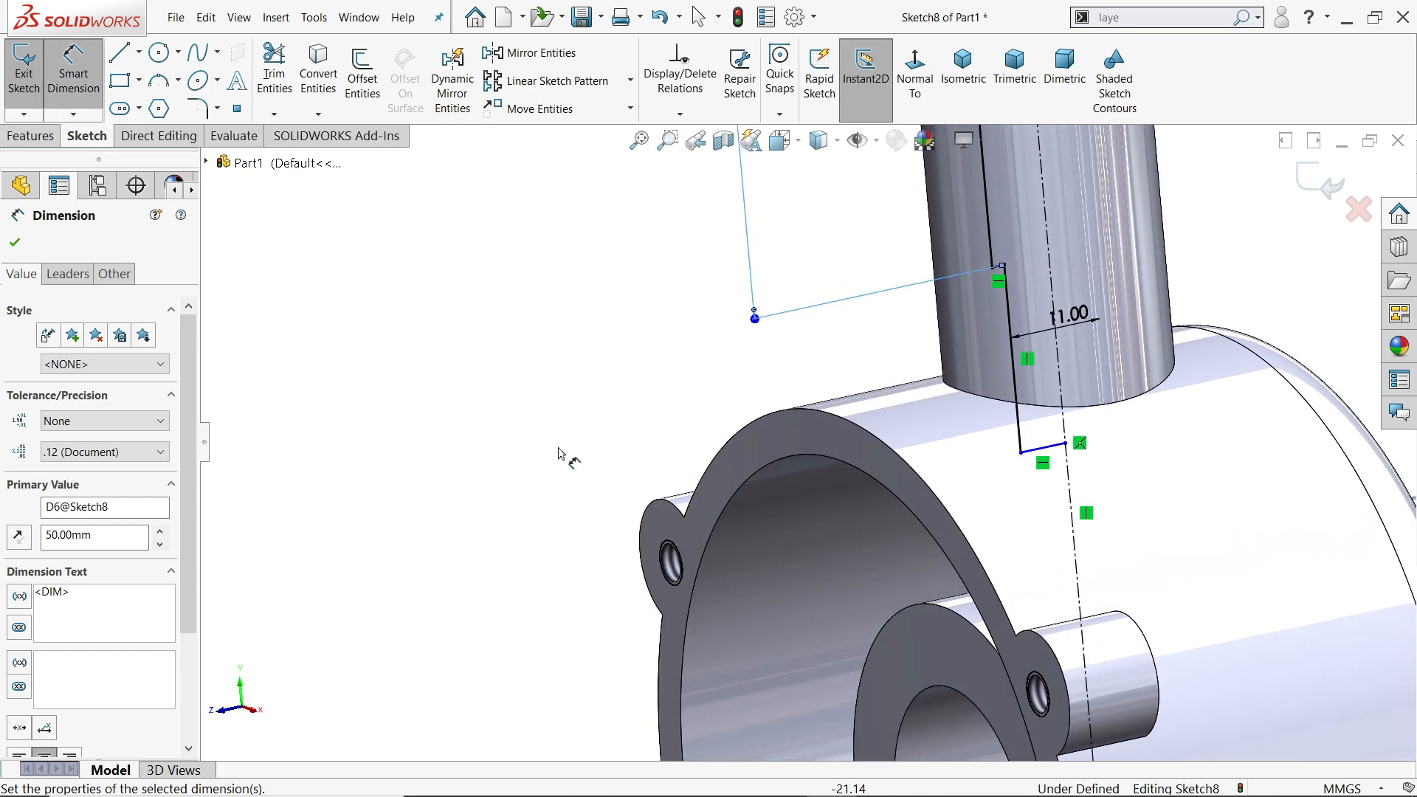
{"action": "left_click", "coordinate": [15, 242]}
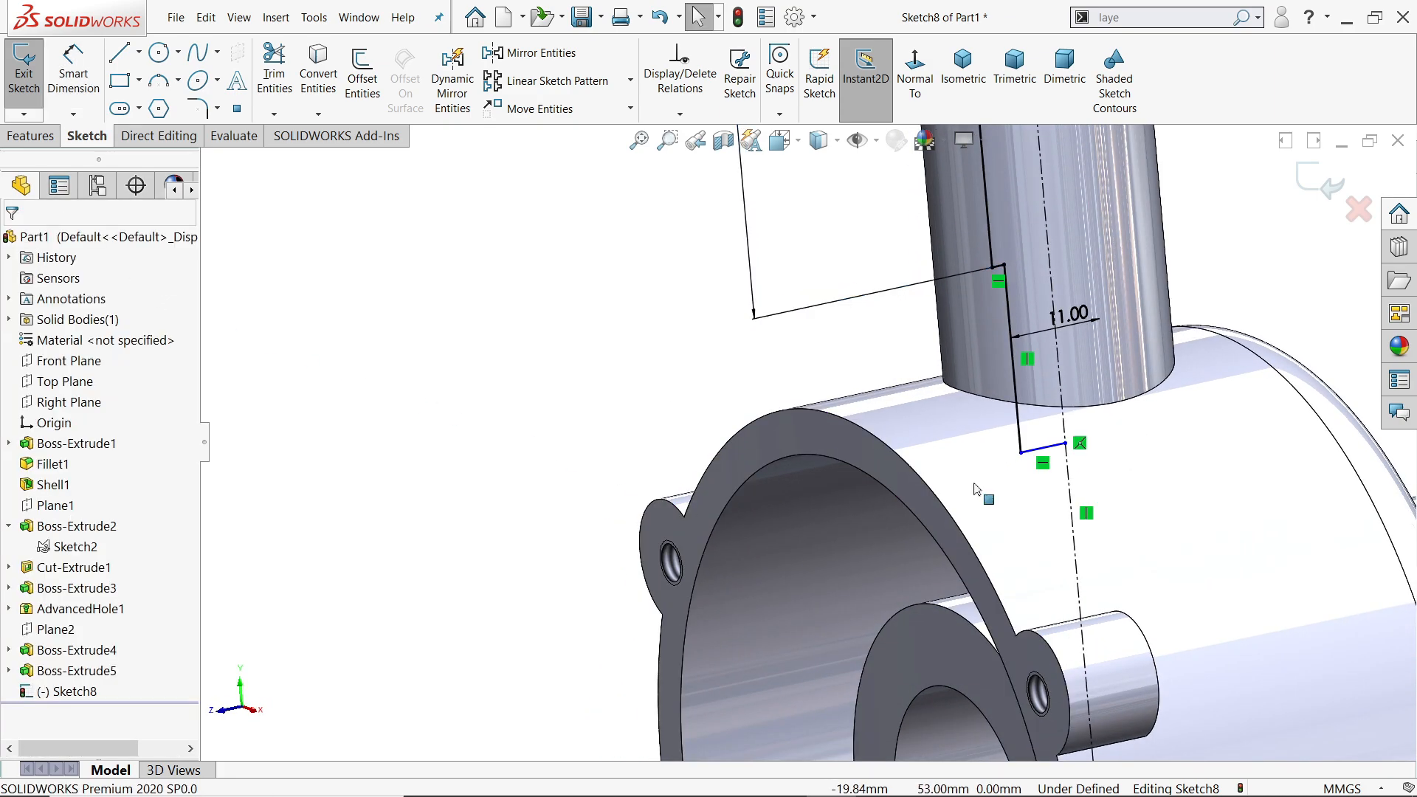
{"action": "left_click", "coordinate": [1052, 450]}
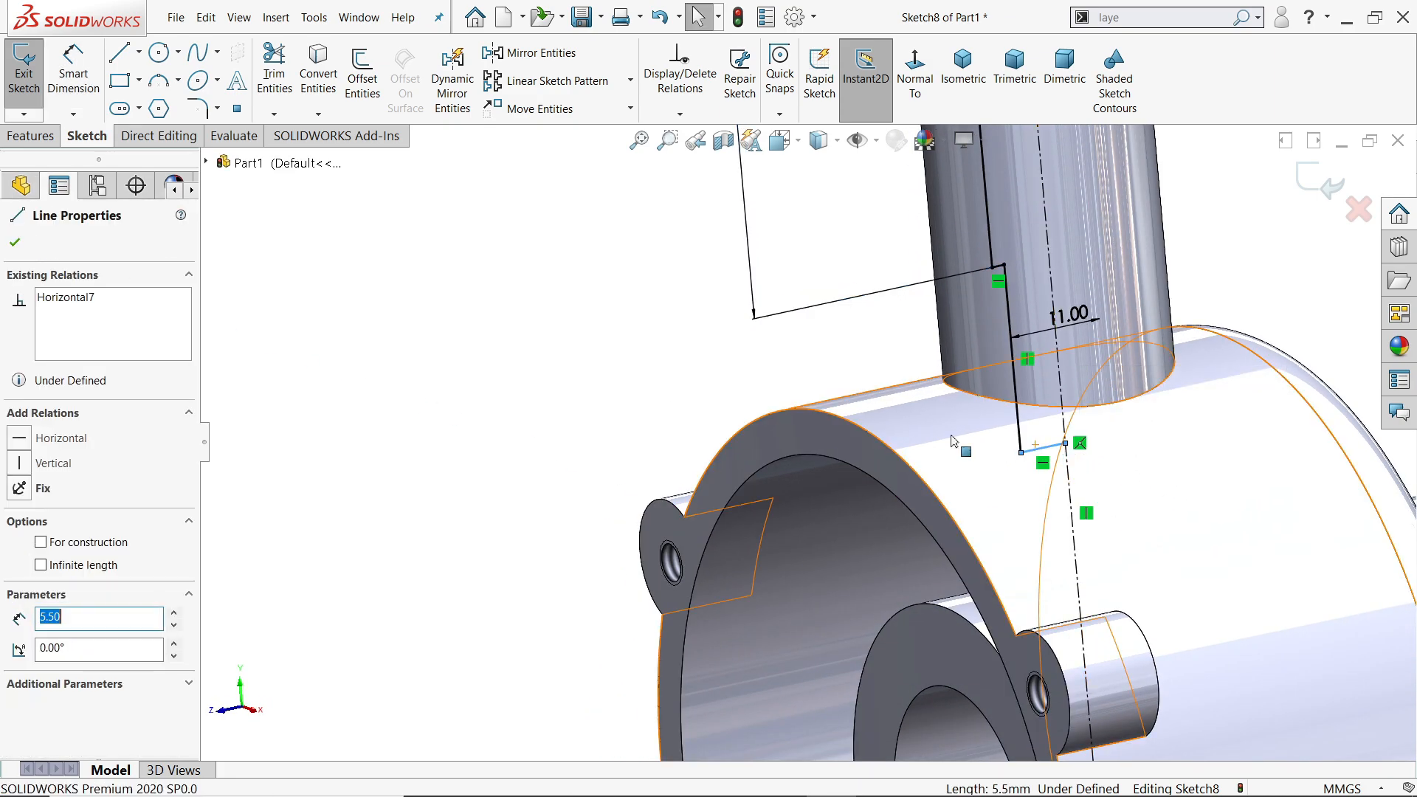
{"action": "left_click", "coordinate": [46, 490]}
{"action": "left_click", "coordinate": [447, 454]}
Cut the stepped bore with a 360° blind Revolved Cut about the centreline, letting the open sketch close automatically
{"action": "middle_click_drag", "start_coordinate": [1035, 432], "coordinate": [1119, 341]}
{"action": "middle_click_drag", "start_coordinate": [906, 502], "coordinate": [905, 468]}
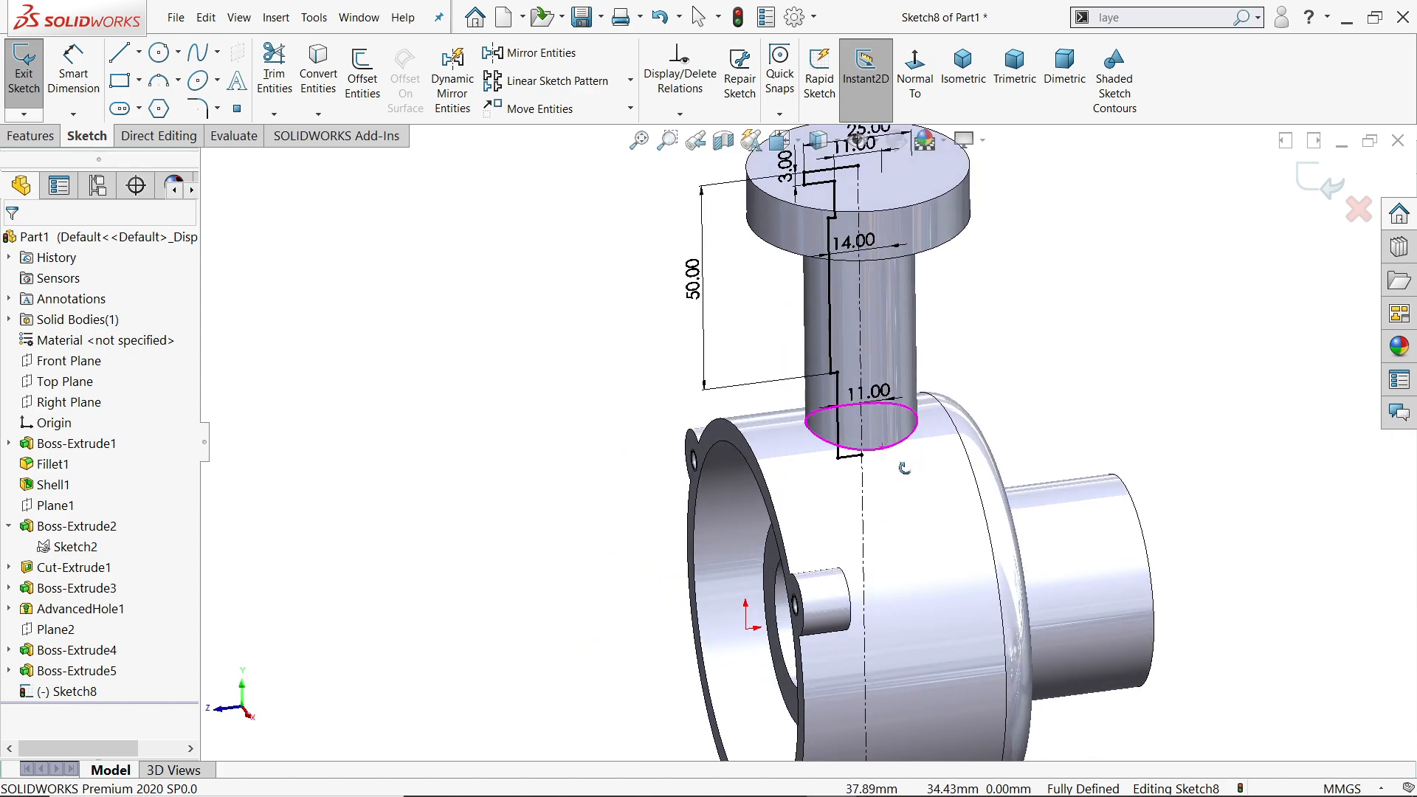
{"action": "scroll", "coordinate": [895, 343], "scroll_direction": "down", "scroll_amount": 5}
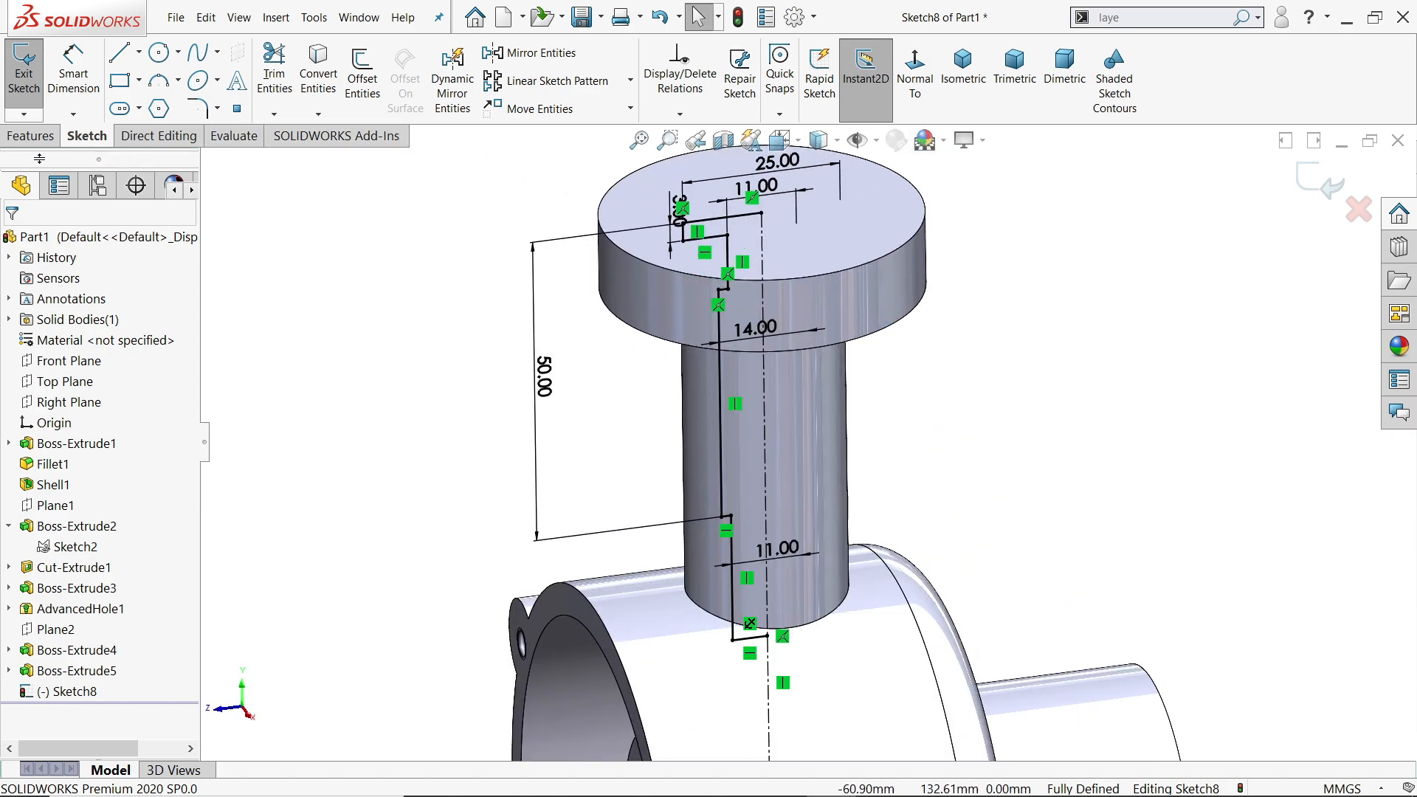
{"action": "left_click", "coordinate": [31, 136]}
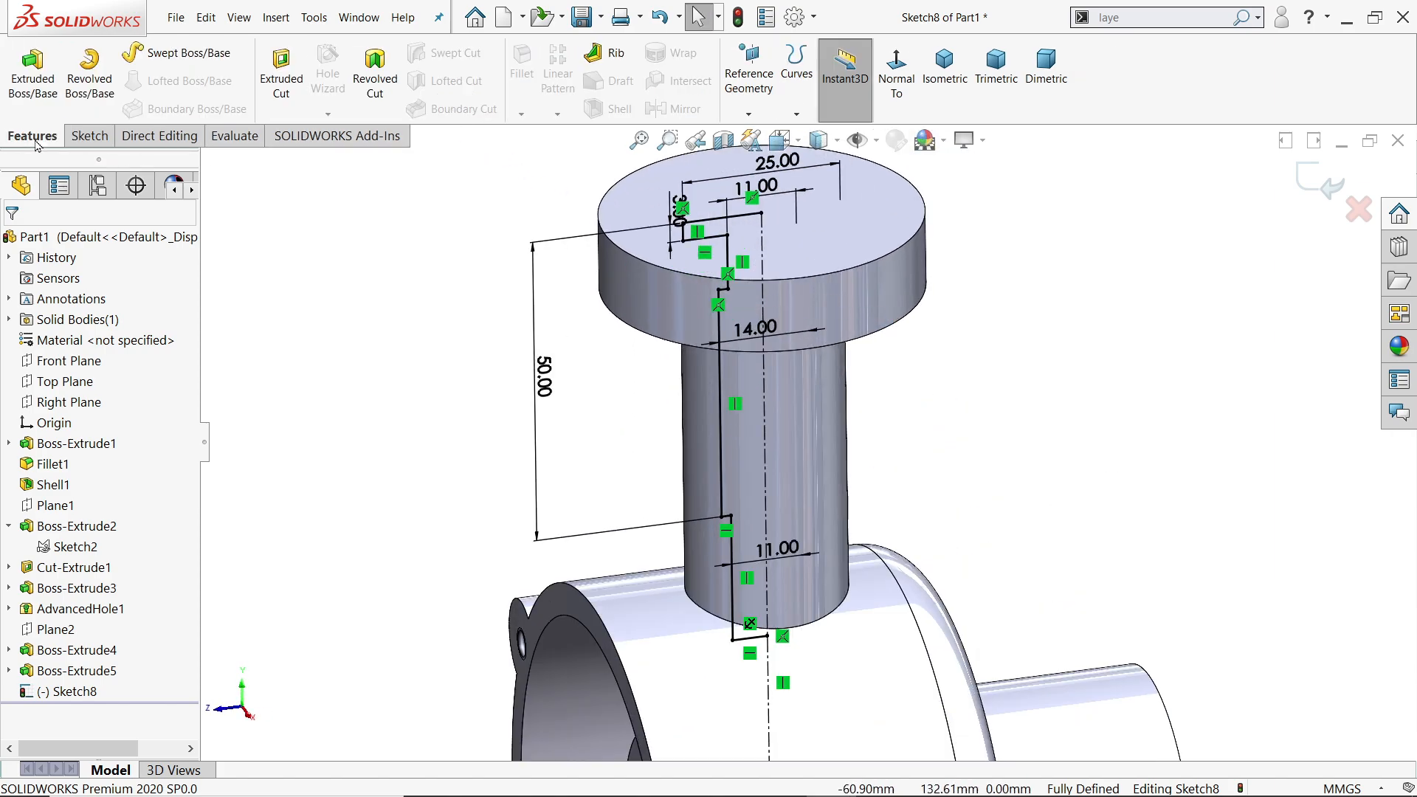
{"action": "left_click", "coordinate": [375, 74]}
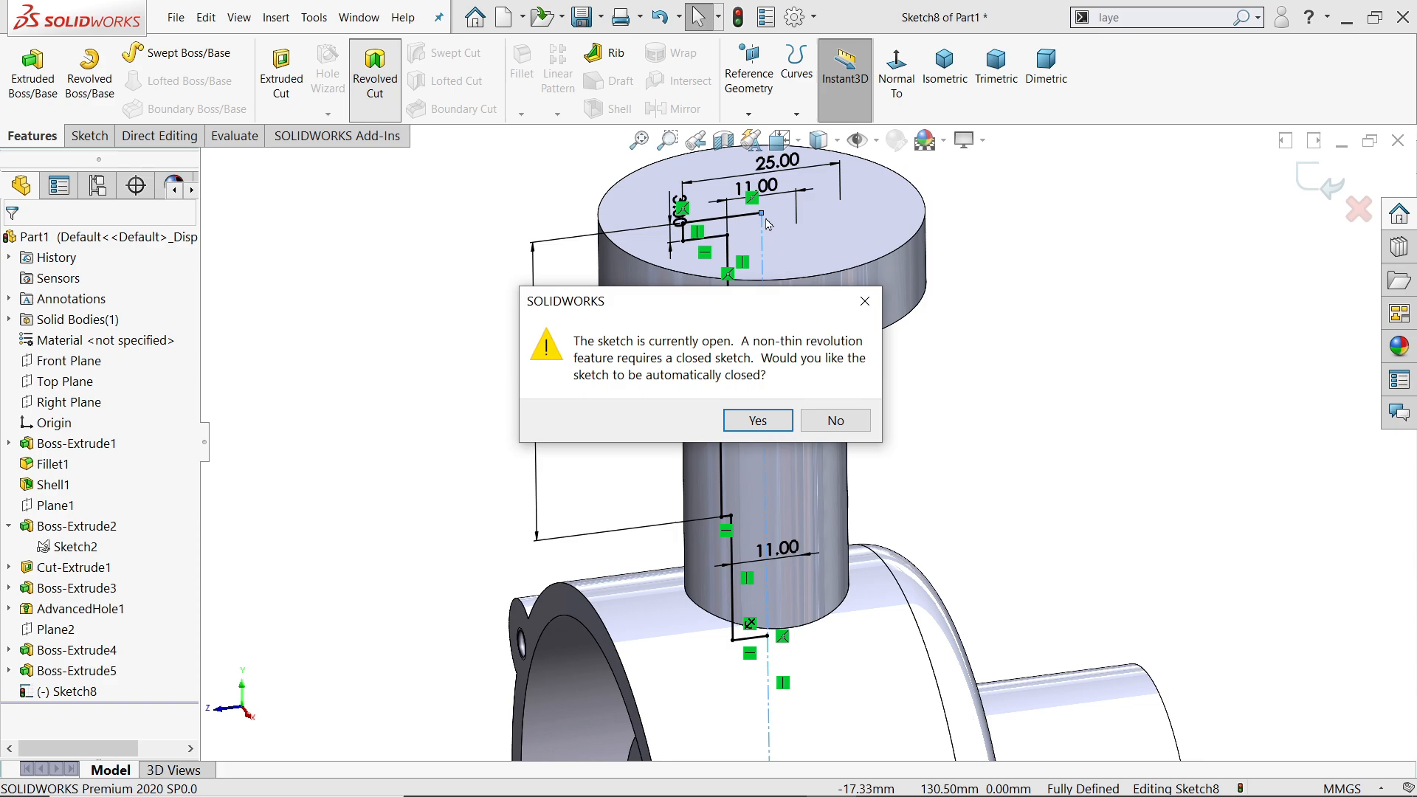
{"action": "left_click", "coordinate": [758, 420]}
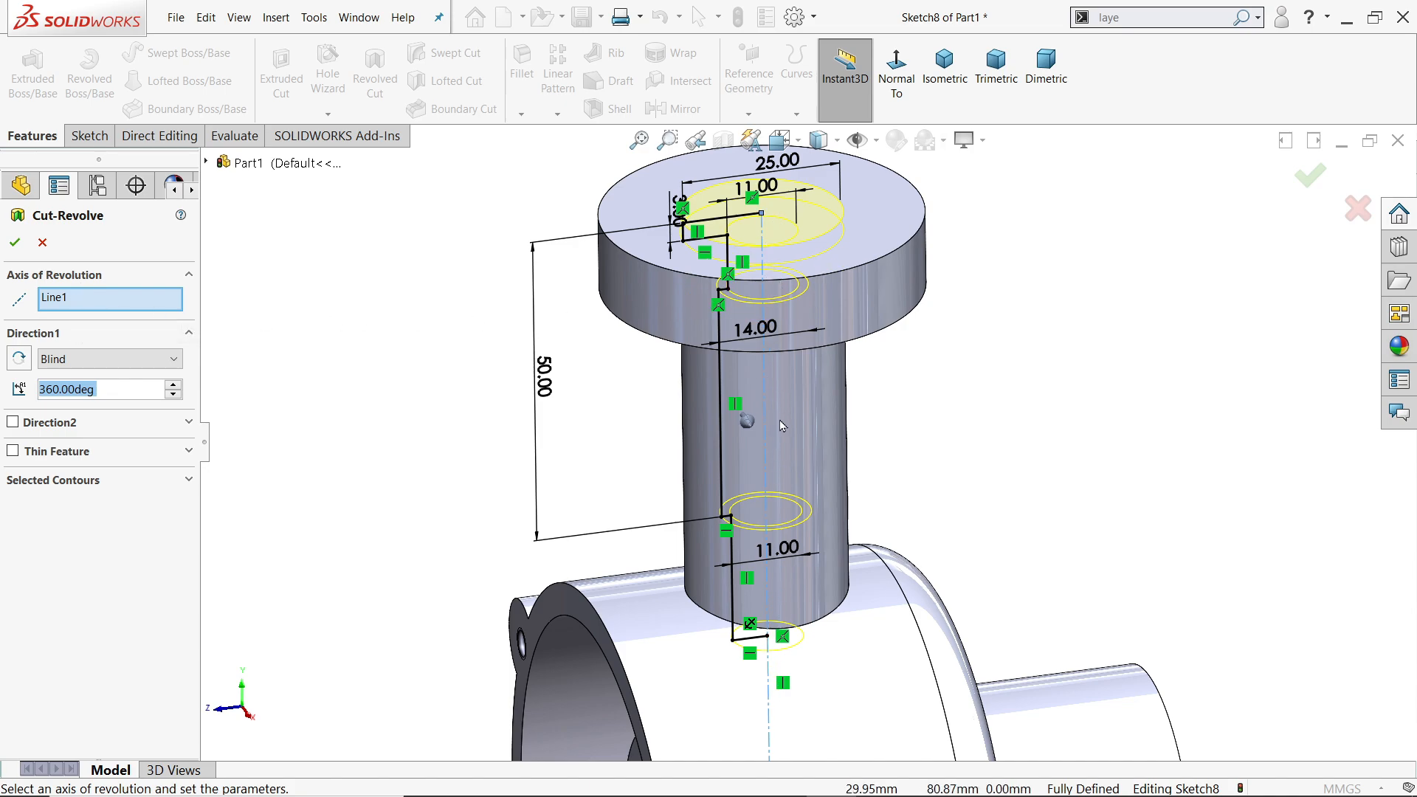
{"action": "left_click", "coordinate": [103, 358]}
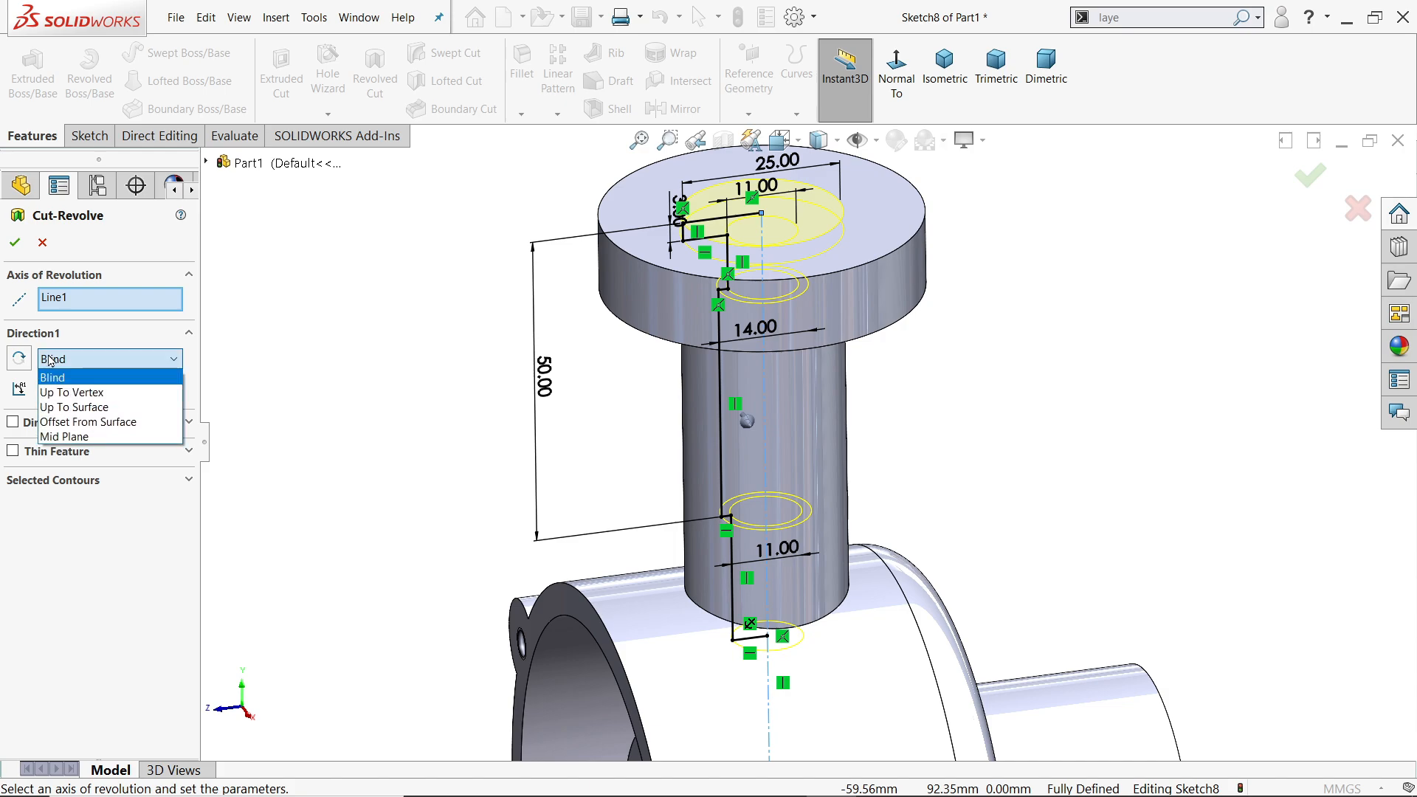
{"action": "left_click", "coordinate": [99, 375]}
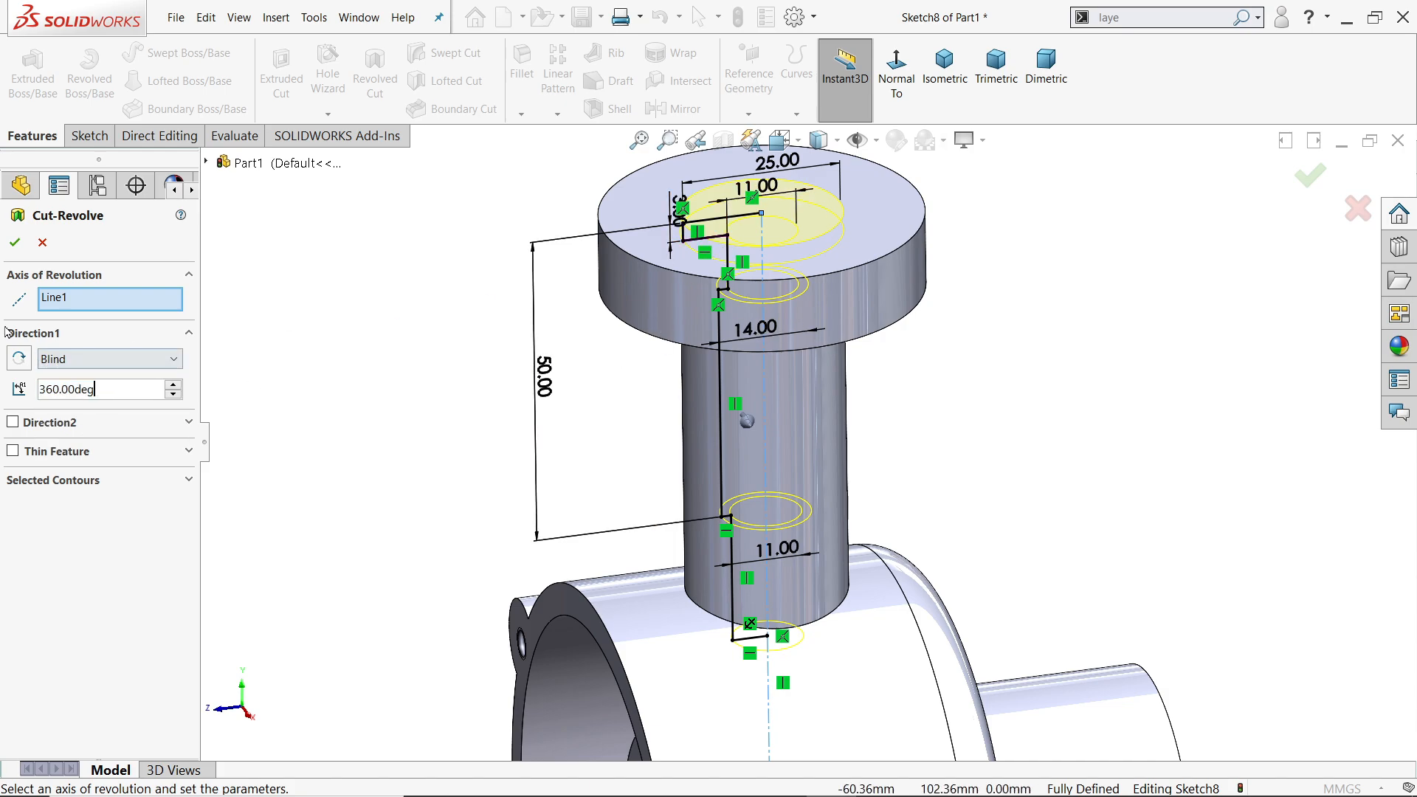
{"action": "left_click", "coordinate": [14, 242]}
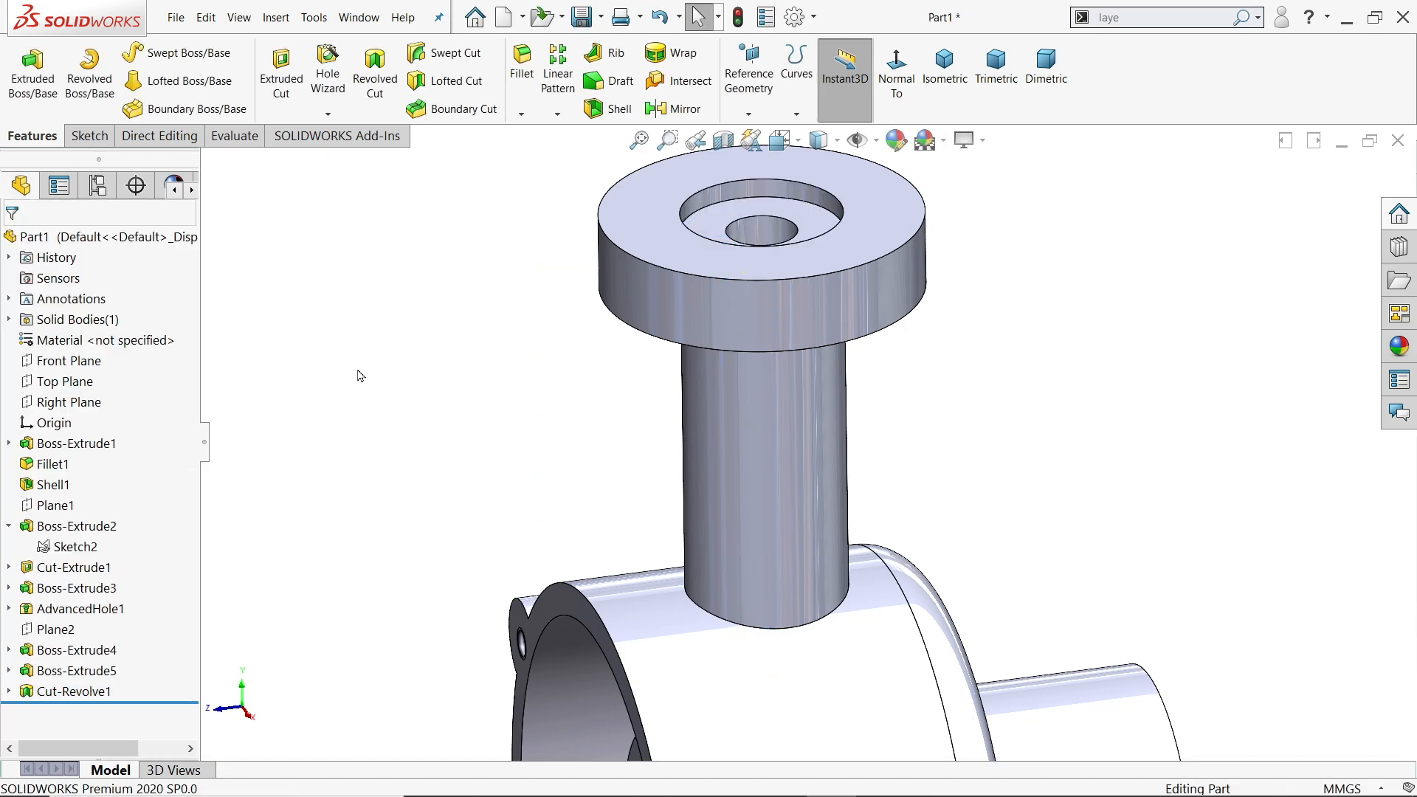
Section the model at the Right Plane to inspect the stepped bore, remove the section and return to the isometric view
{"action": "left_click", "coordinate": [70, 402]}
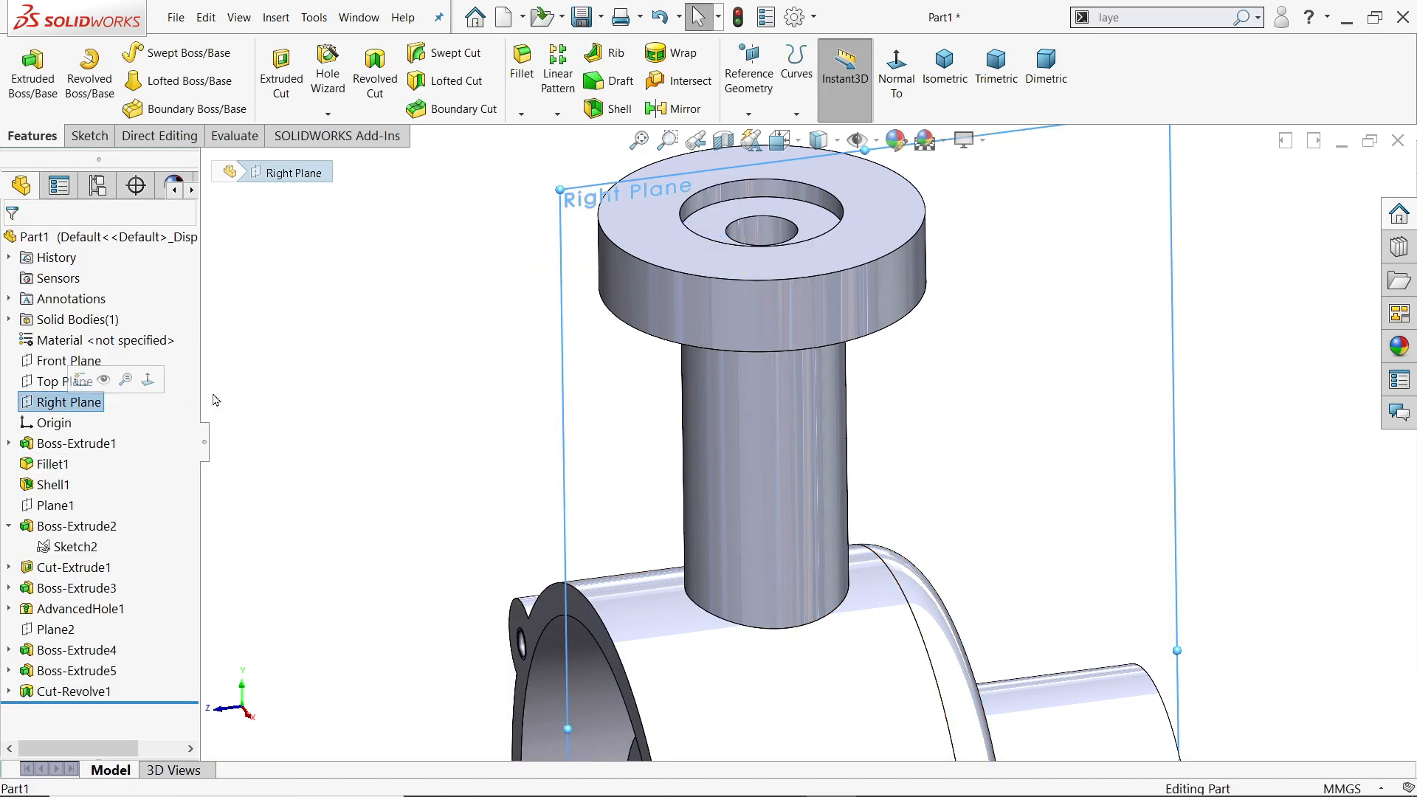
{"action": "left_click", "coordinate": [722, 139]}
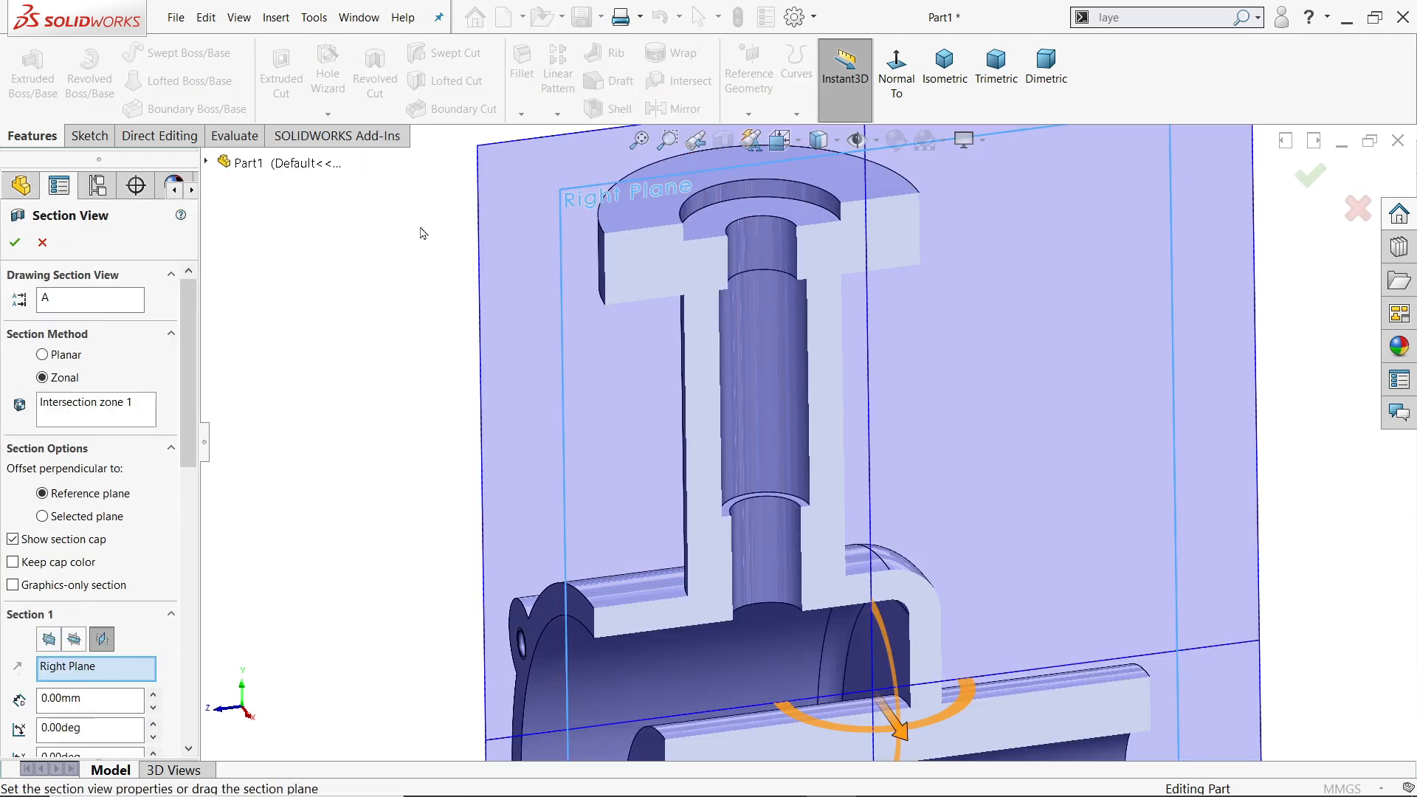
{"action": "left_click", "coordinate": [14, 242]}
{"action": "scroll", "coordinate": [845, 519], "scroll_direction": "up", "scroll_amount": 3}
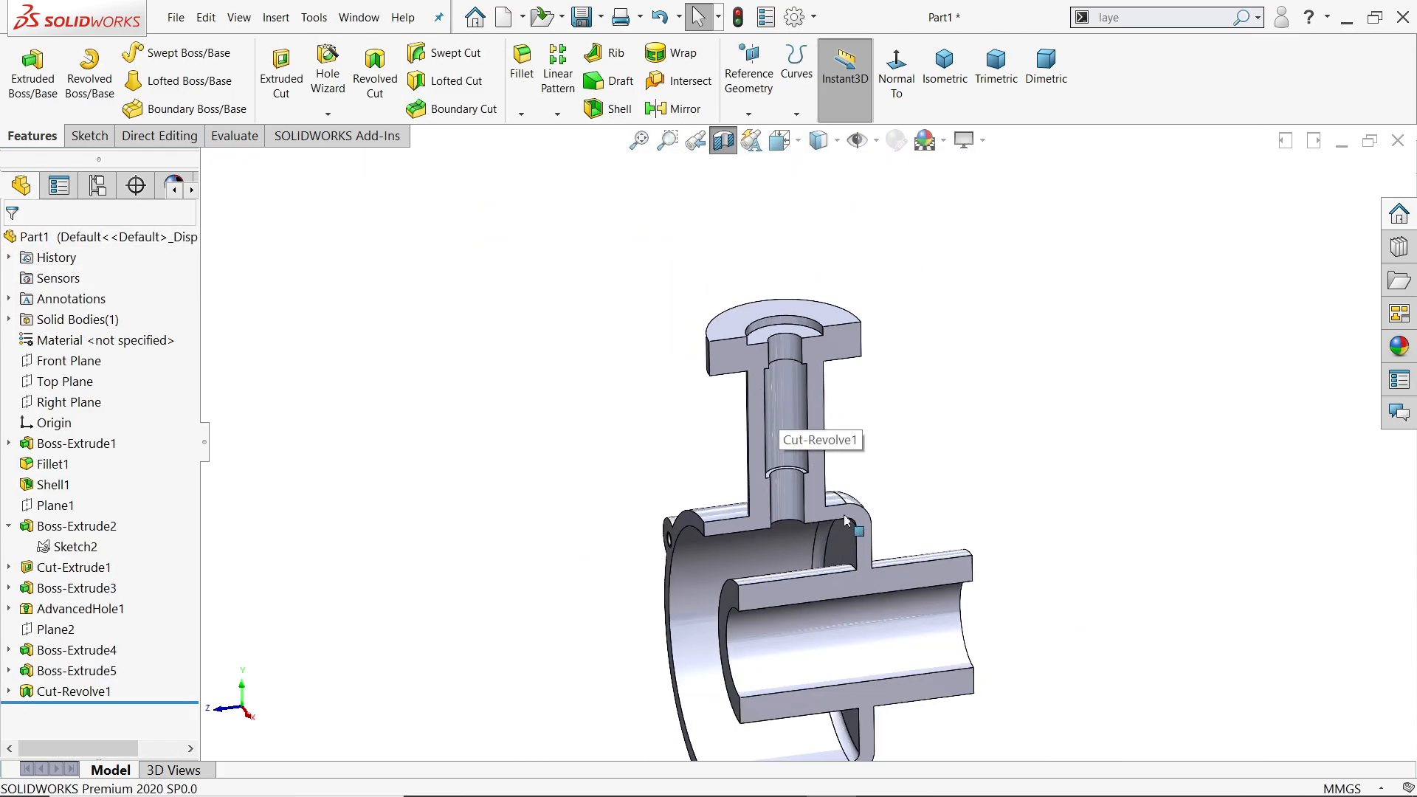
{"action": "scroll", "coordinate": [845, 521], "scroll_direction": "down", "scroll_amount": 2}
{"action": "scroll", "coordinate": [994, 505], "scroll_direction": "up", "scroll_amount": 2}
{"action": "middle_click_drag", "start_coordinate": [978, 484], "coordinate": [1006, 453]}
{"action": "scroll", "coordinate": [896, 408], "scroll_direction": "down", "scroll_amount": 3}
{"action": "scroll", "coordinate": [819, 424], "scroll_direction": "down", "scroll_amount": 1}
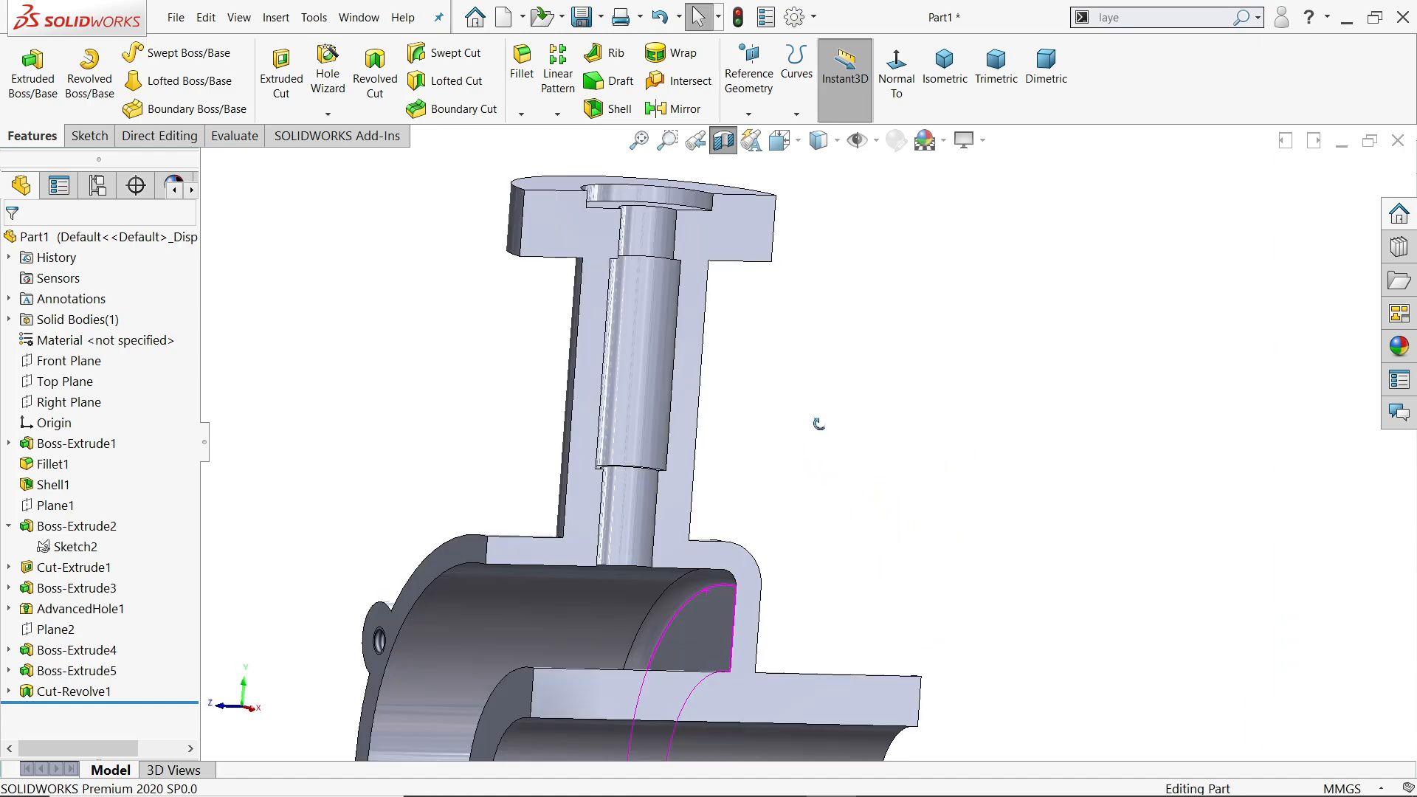
{"action": "mouse_move", "coordinate": [820, 425]}
{"action": "middle_mouse_down"}
{"action": "mouse_move", "coordinate": [768, 326]}
{"action": "mouse_move", "coordinate": [781, 472]}
{"action": "mouse_move", "coordinate": [796, 434]}
{"action": "middle_mouse_up"}
{"action": "left_click", "coordinate": [723, 140]}
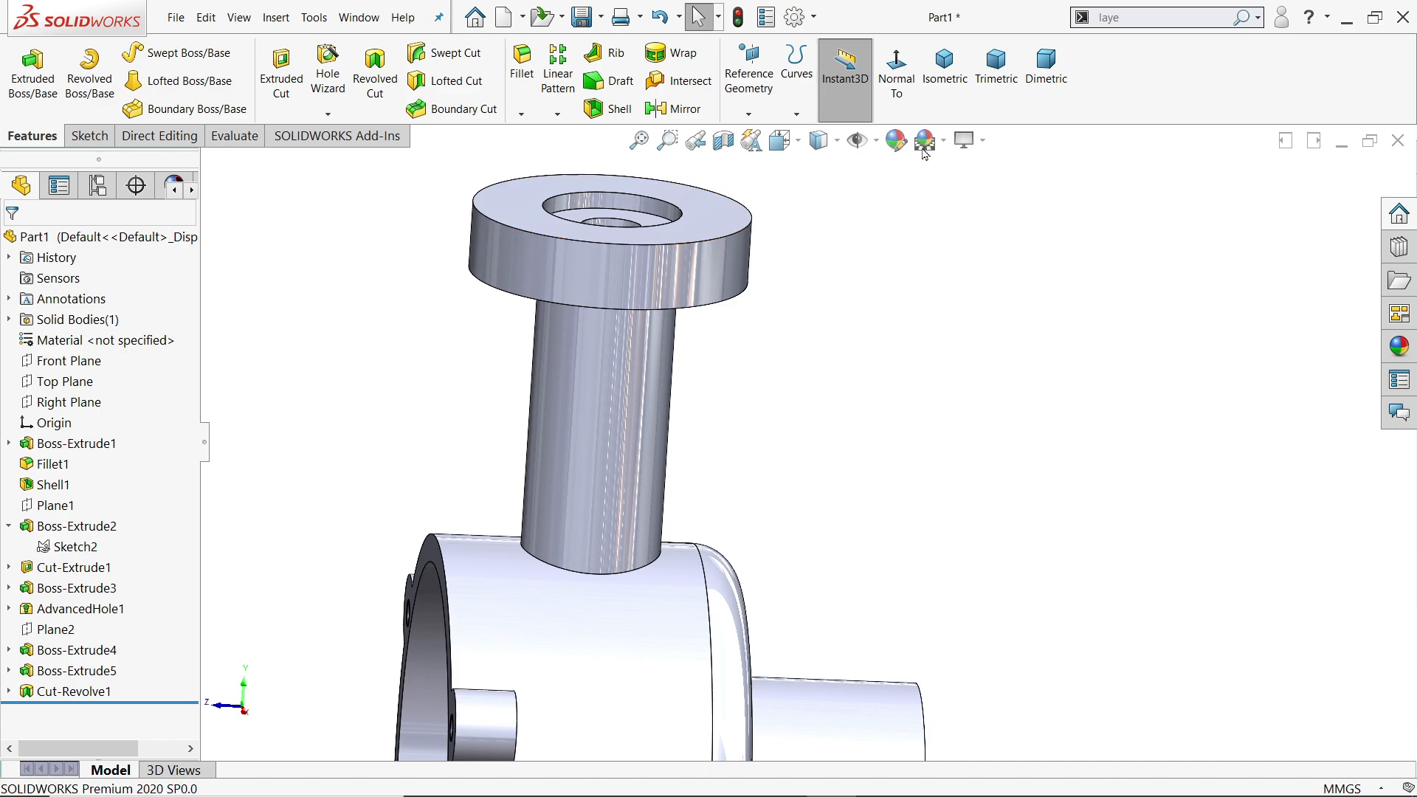
{"action": "left_click", "coordinate": [944, 66]}
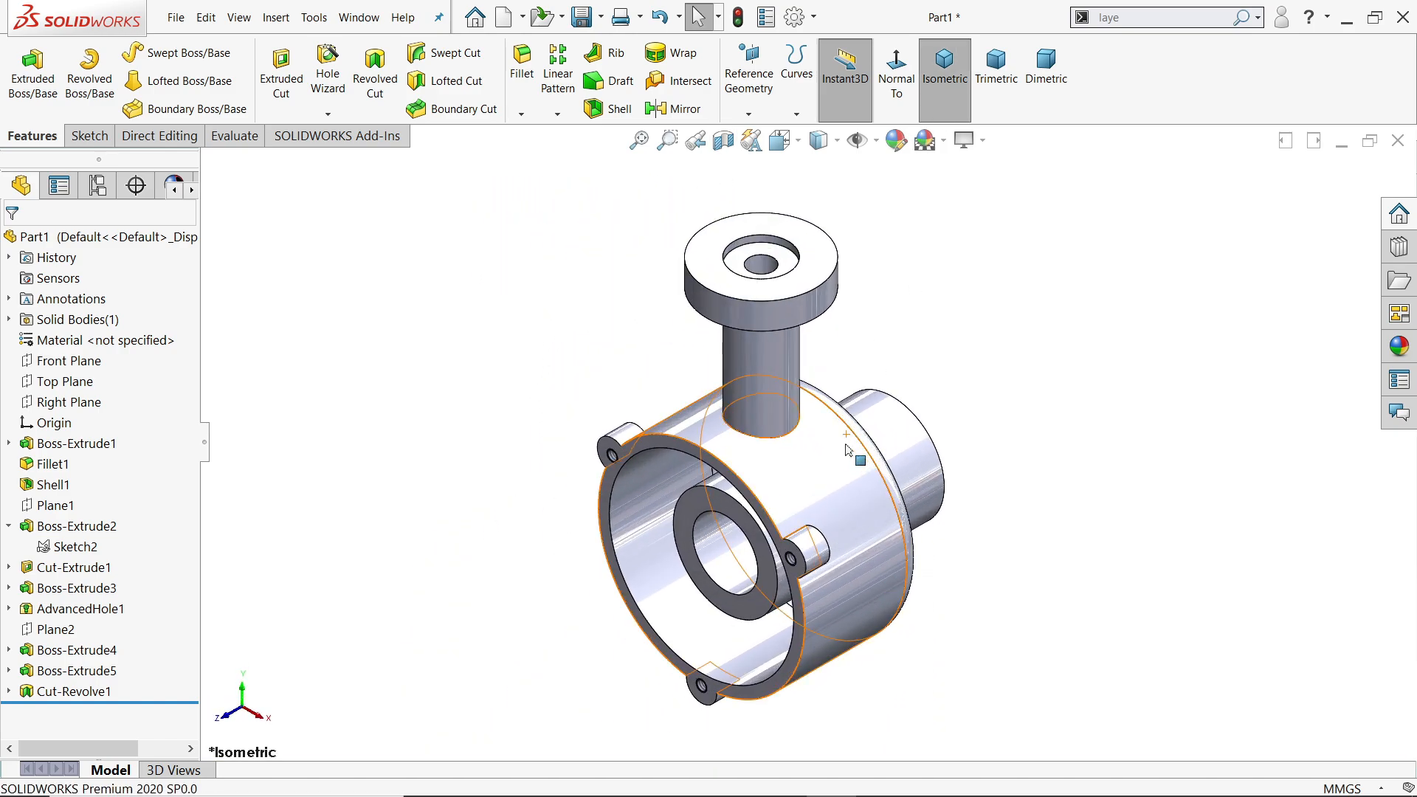
Switch to the exercise 159 drawing in Photos and examine the top, front and section views for the remaining features
{"action": "key", "text": "alt+Tab"}
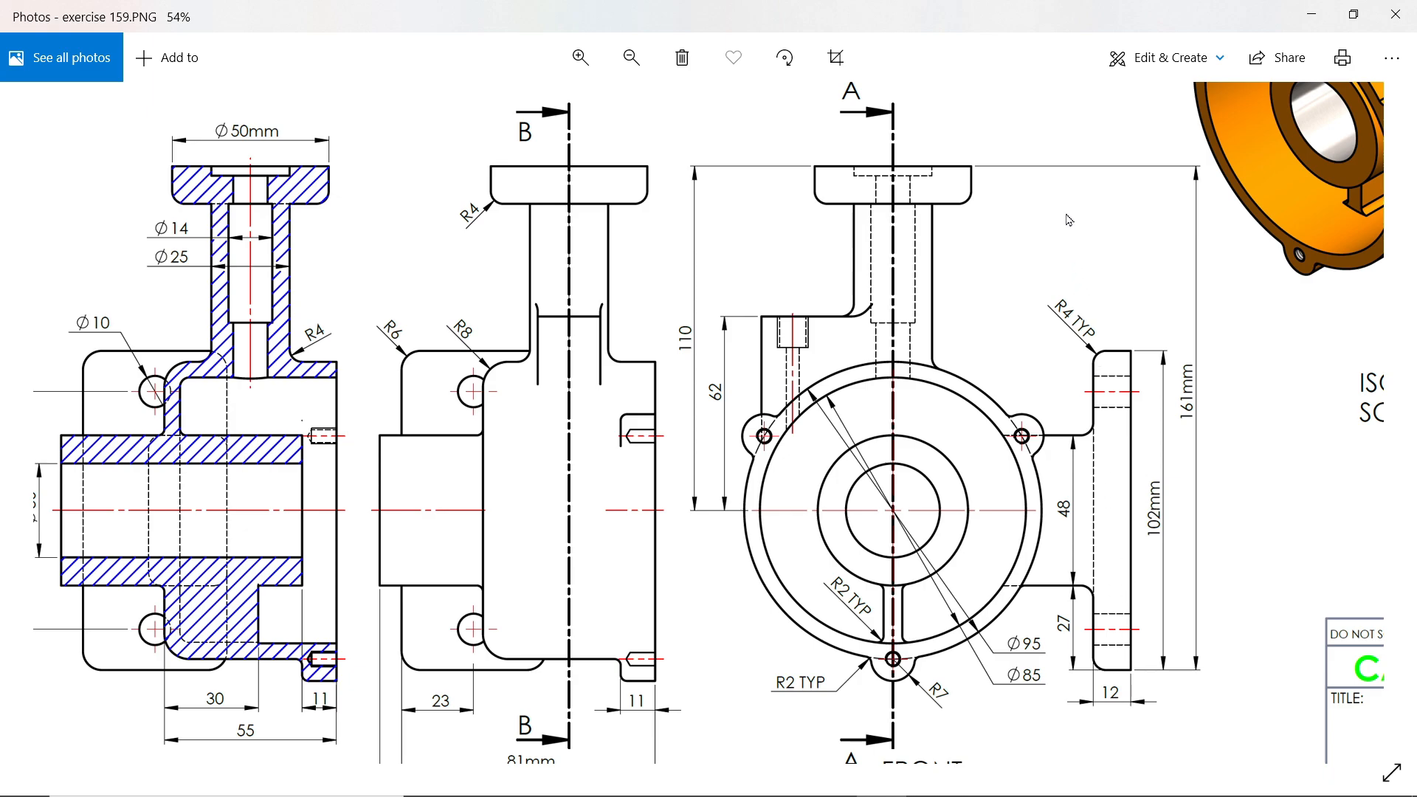
{"action": "left_click_drag", "start_coordinate": [1066, 214], "coordinate": [1061, 595]}
{"action": "scroll", "coordinate": [1061, 589], "scroll_direction": "up", "scroll_amount": 1}
{"action": "left_click_drag", "start_coordinate": [1050, 391], "coordinate": [1058, 492]}
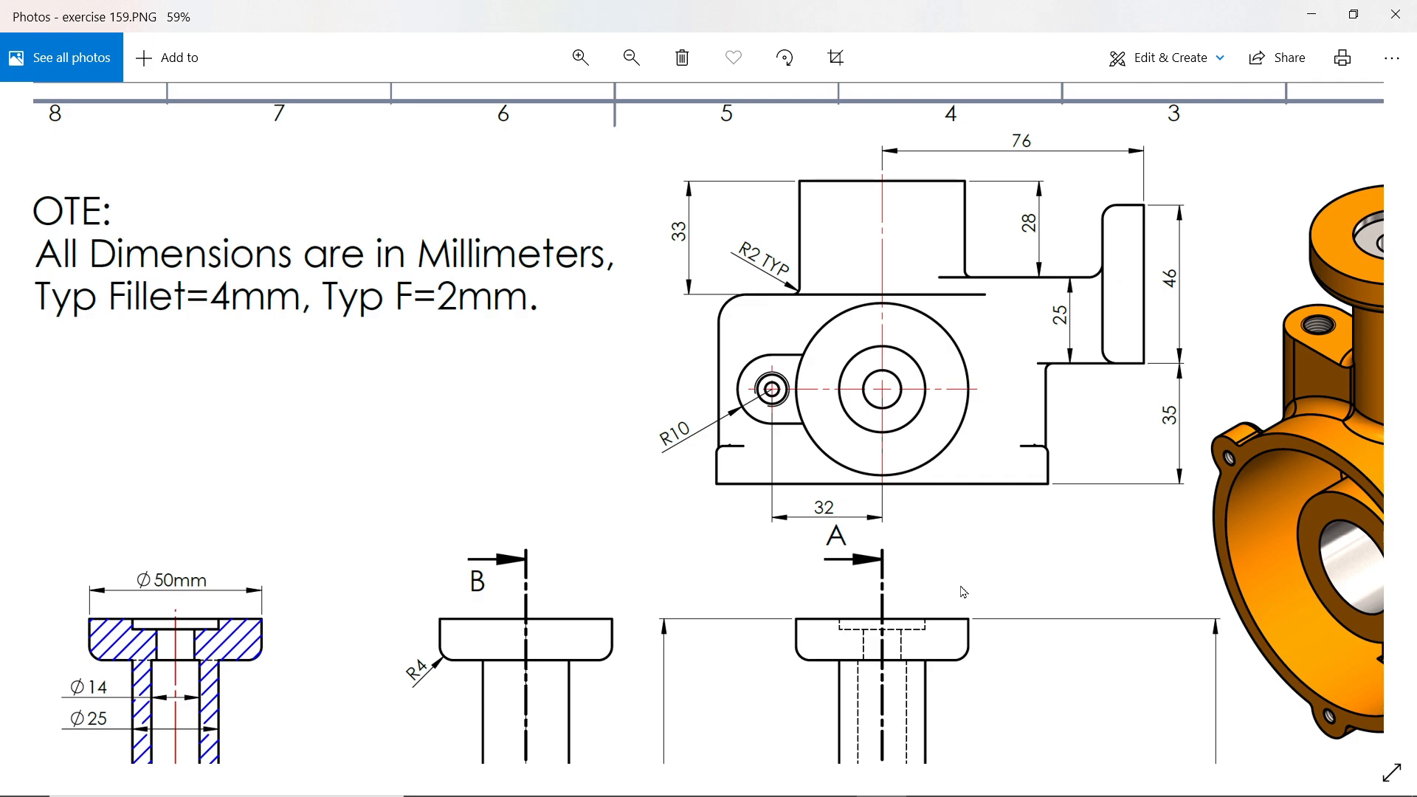
{"action": "left_click_drag", "start_coordinate": [962, 592], "coordinate": [977, 315]}
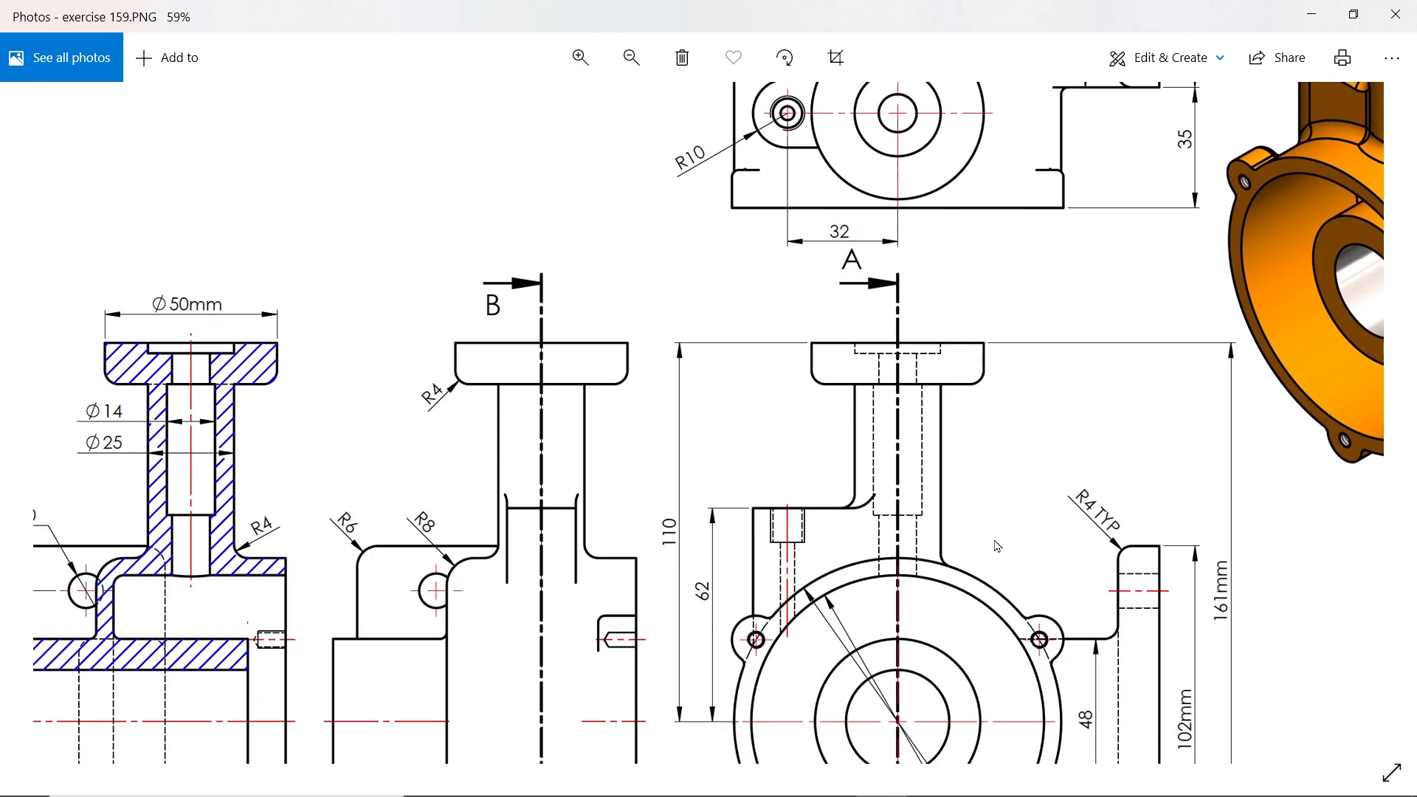
Examine the front and top views of the drawing for the rectangular side flange's size and position, and return to SOLIDWORKS
{"action": "left_click_drag", "start_coordinate": [998, 546], "coordinate": [939, 319]}
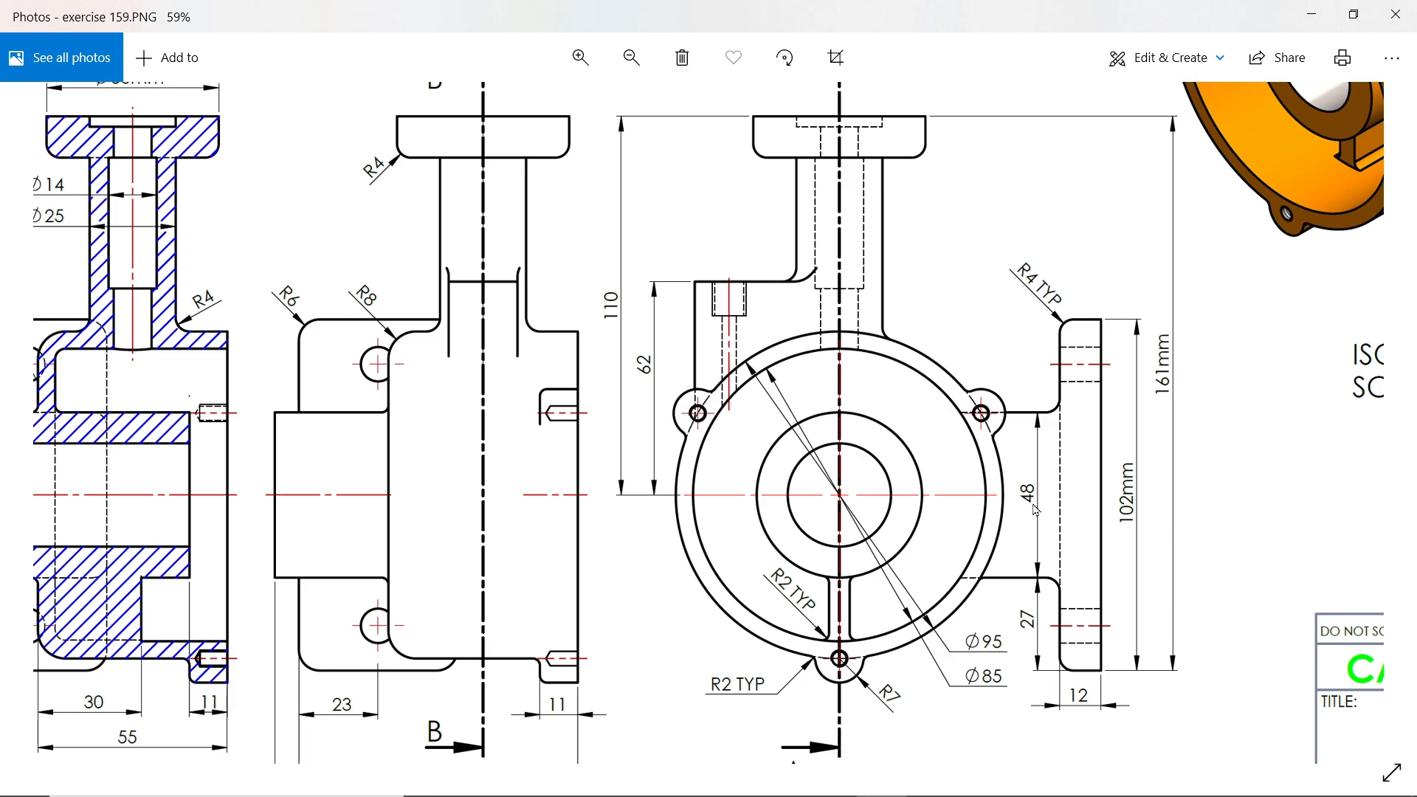
{"action": "left_click_drag", "start_coordinate": [1011, 137], "coordinate": [1009, 539]}
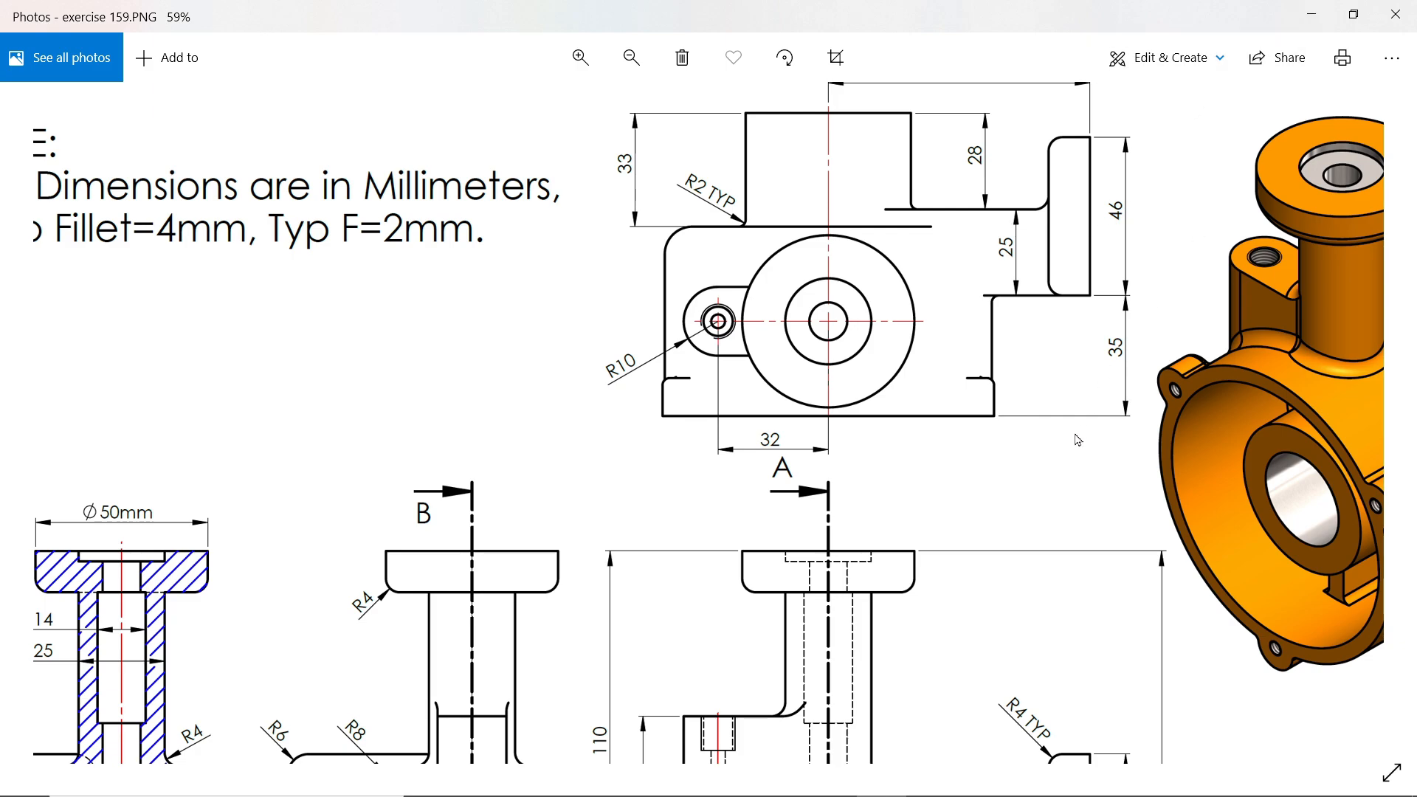
{"action": "left_click_drag", "start_coordinate": [1072, 440], "coordinate": [1085, 185]}
{"action": "left_click_drag", "start_coordinate": [989, 583], "coordinate": [1001, 389]}
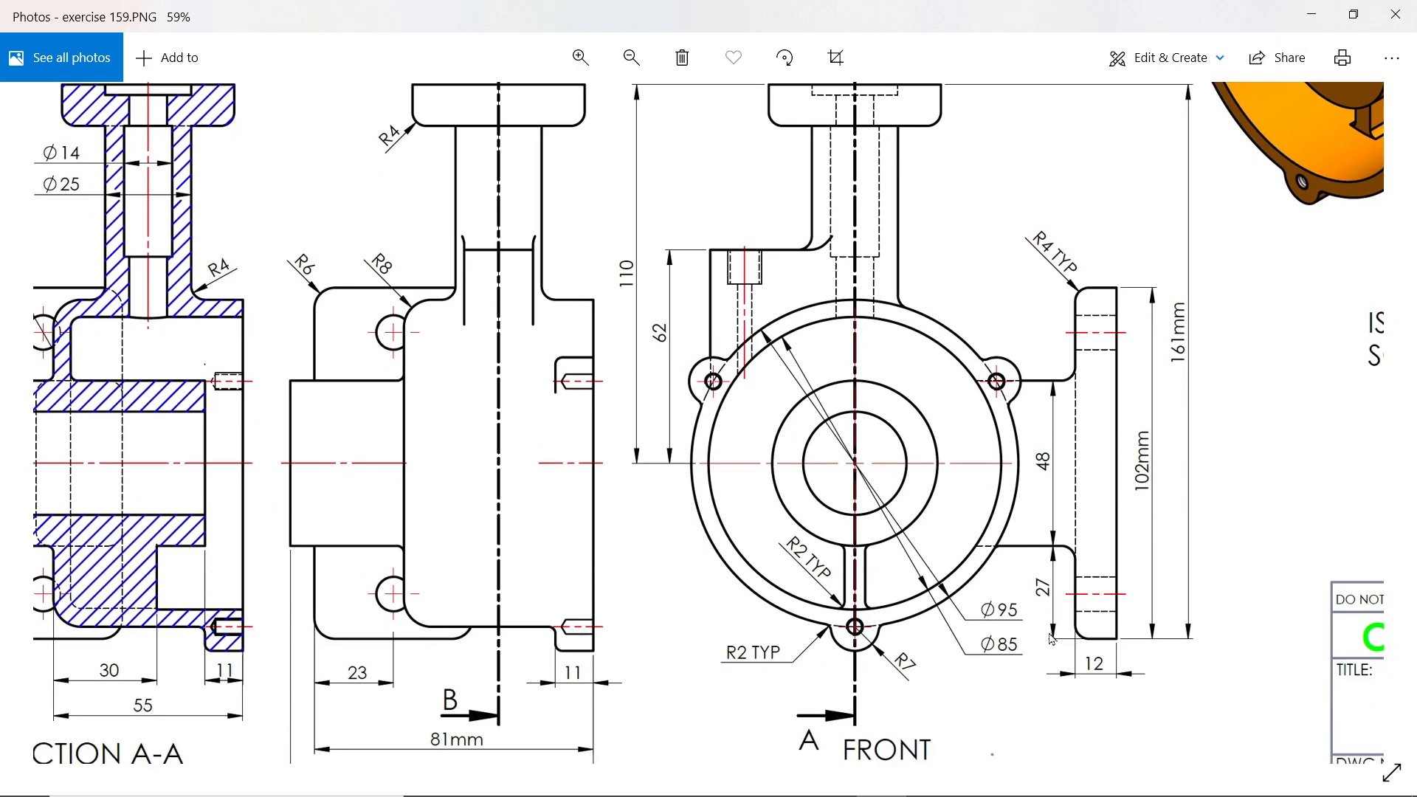
{"action": "left_click", "coordinate": [1313, 16]}
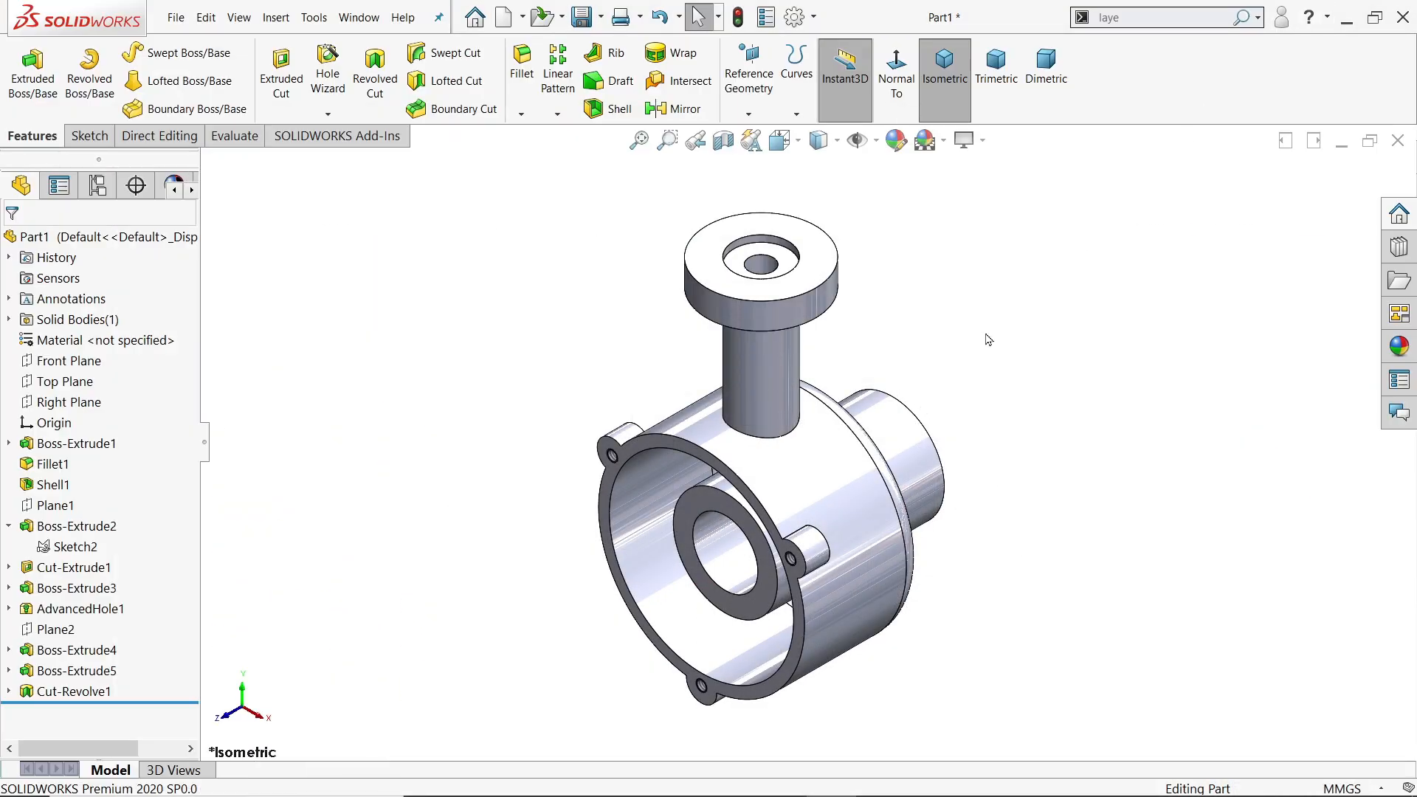
Create a reference plane offset 76 mm from the Right Plane, on the side where the flange belongs
{"action": "left_click", "coordinate": [69, 401]}
{"action": "left_click", "coordinate": [748, 114]}
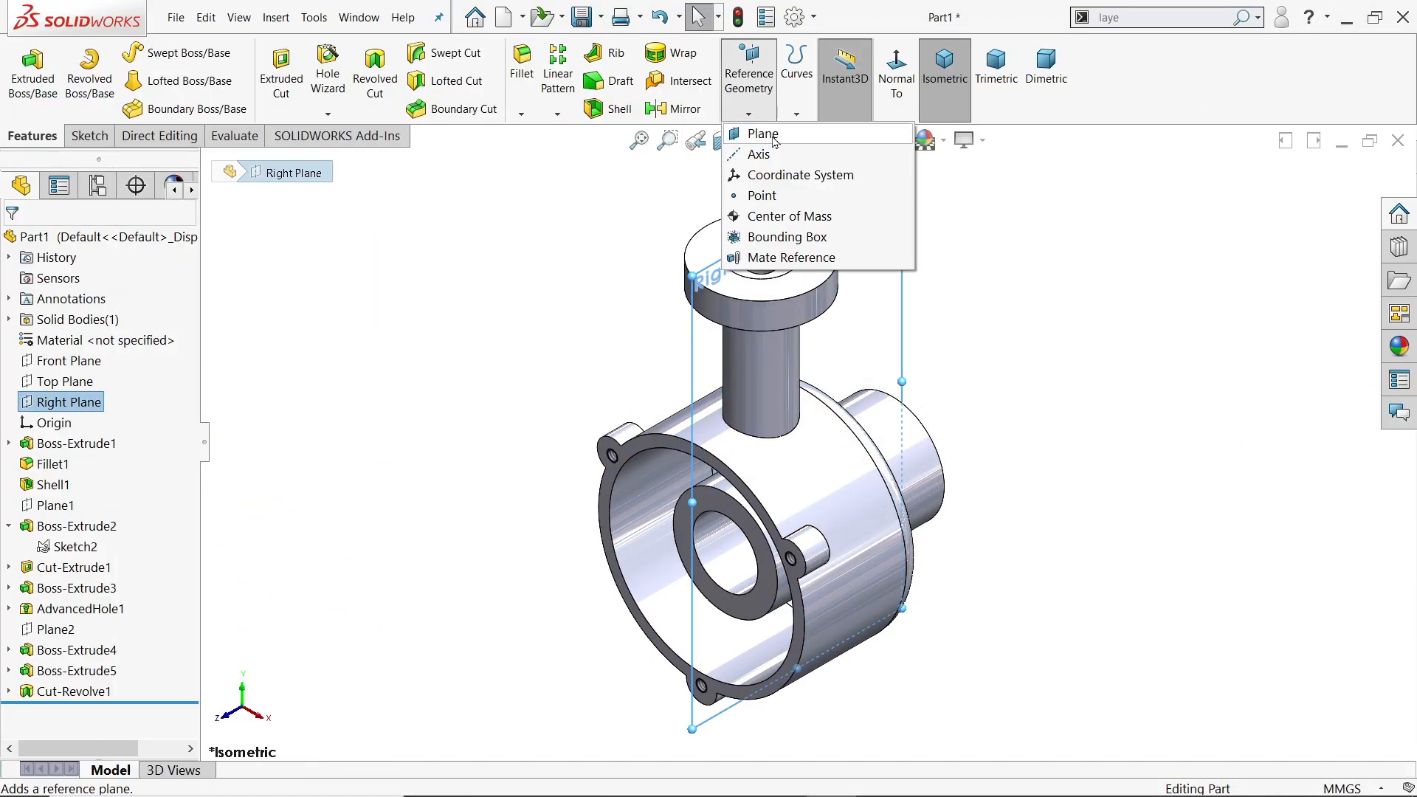
{"action": "left_click", "coordinate": [763, 134]}
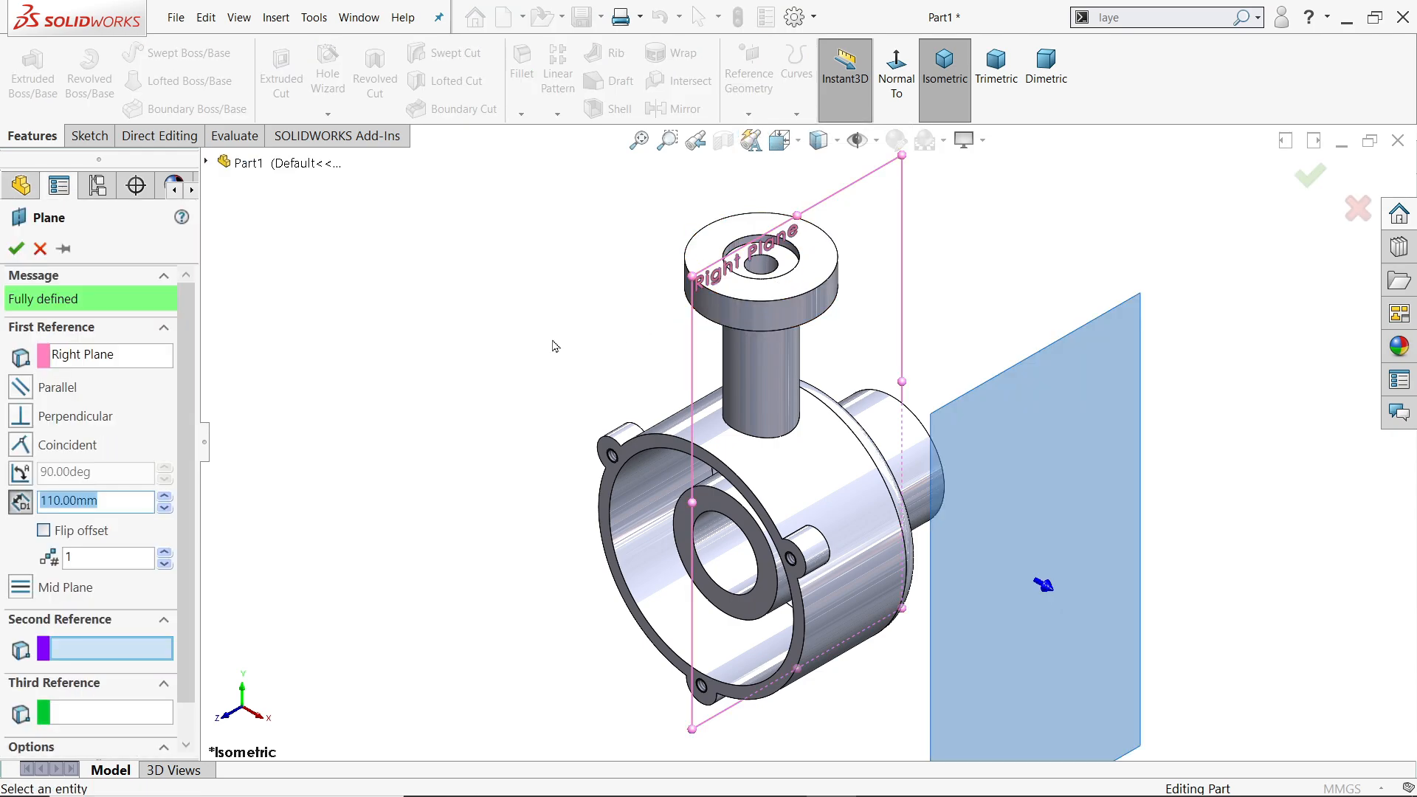
{"action": "type", "text": "76"}
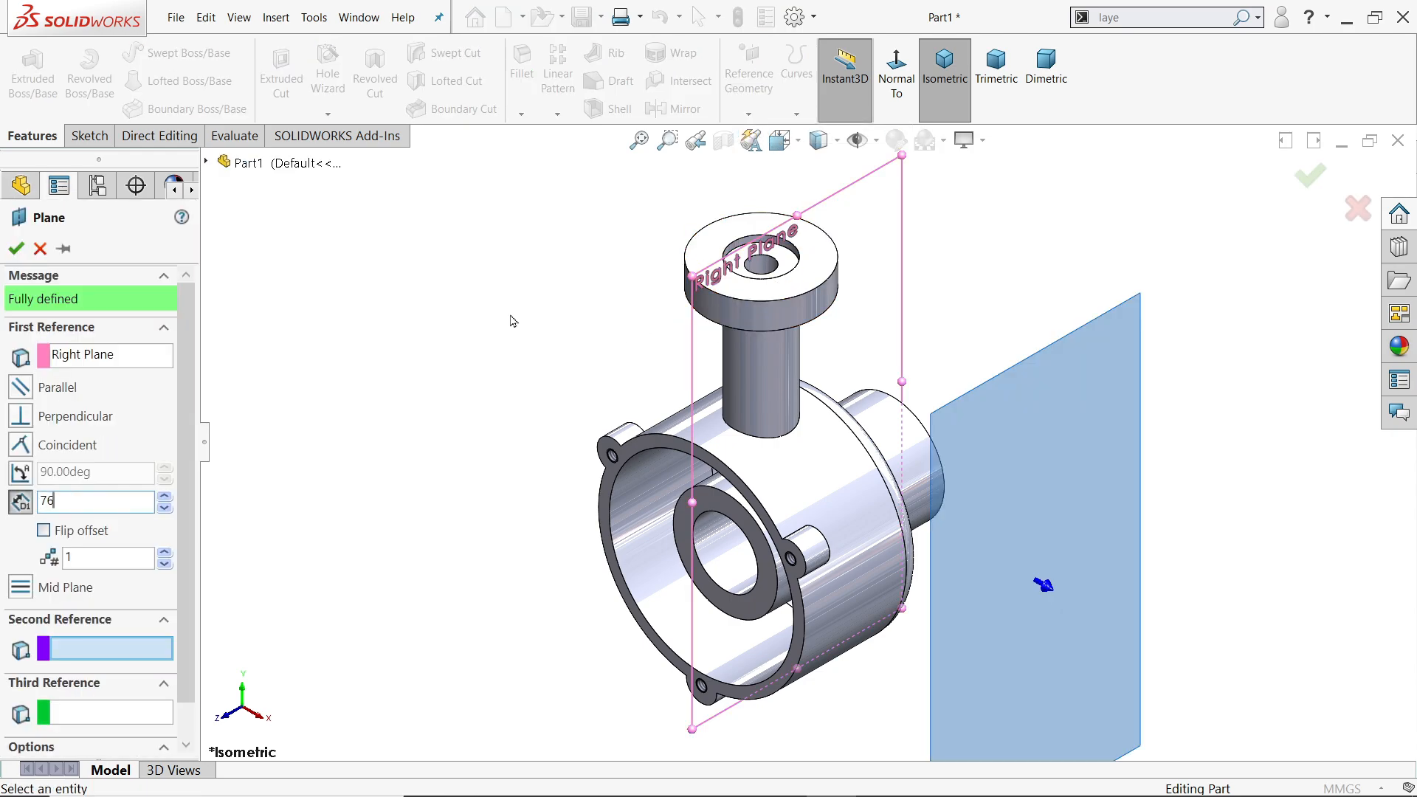
{"action": "key", "text": "Return"}
{"action": "left_click", "coordinate": [16, 249]}
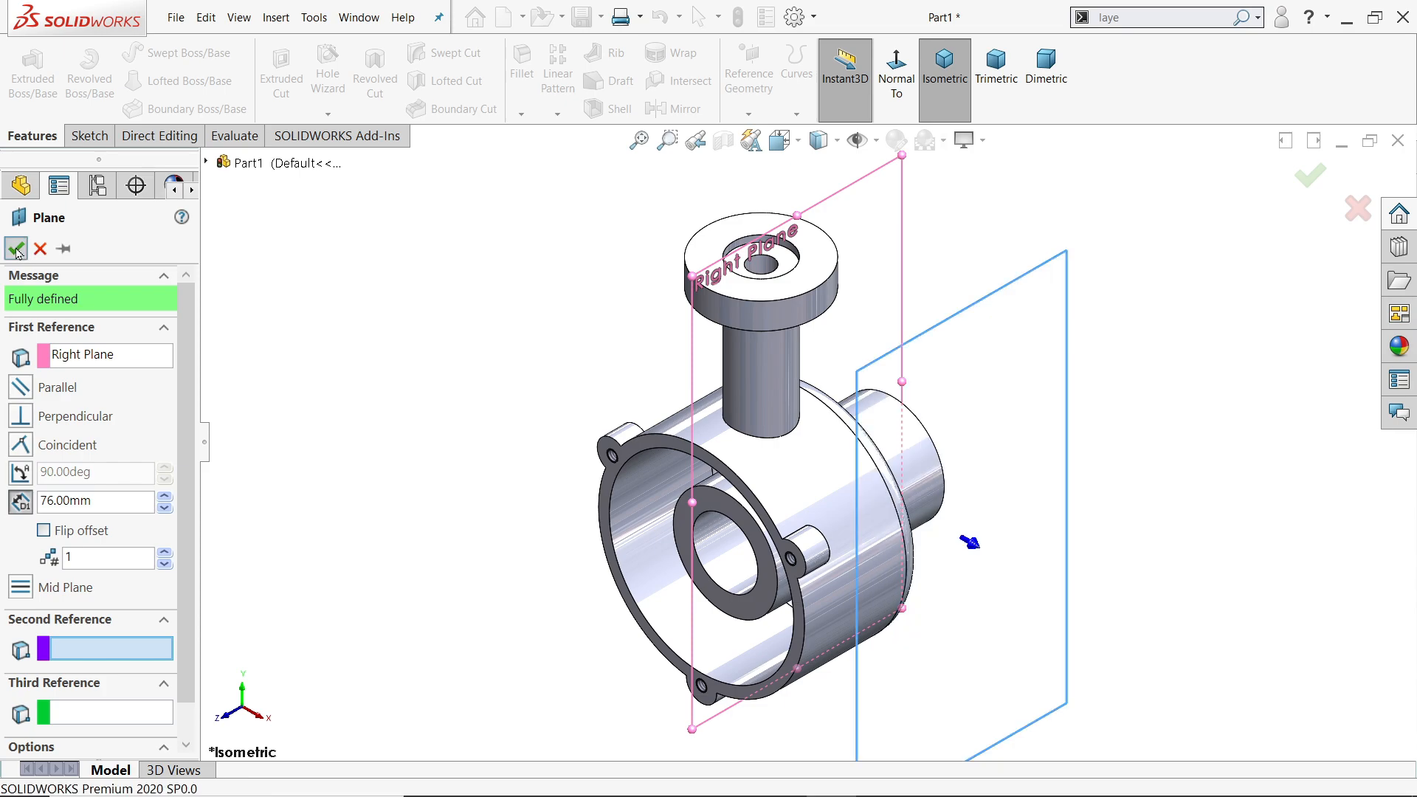
Sketch a corner rectangle 102 mm high and 46 mm wide for the side flange on the new offset plane
{"action": "left_click", "coordinate": [90, 136]}
{"action": "left_click", "coordinate": [24, 67]}
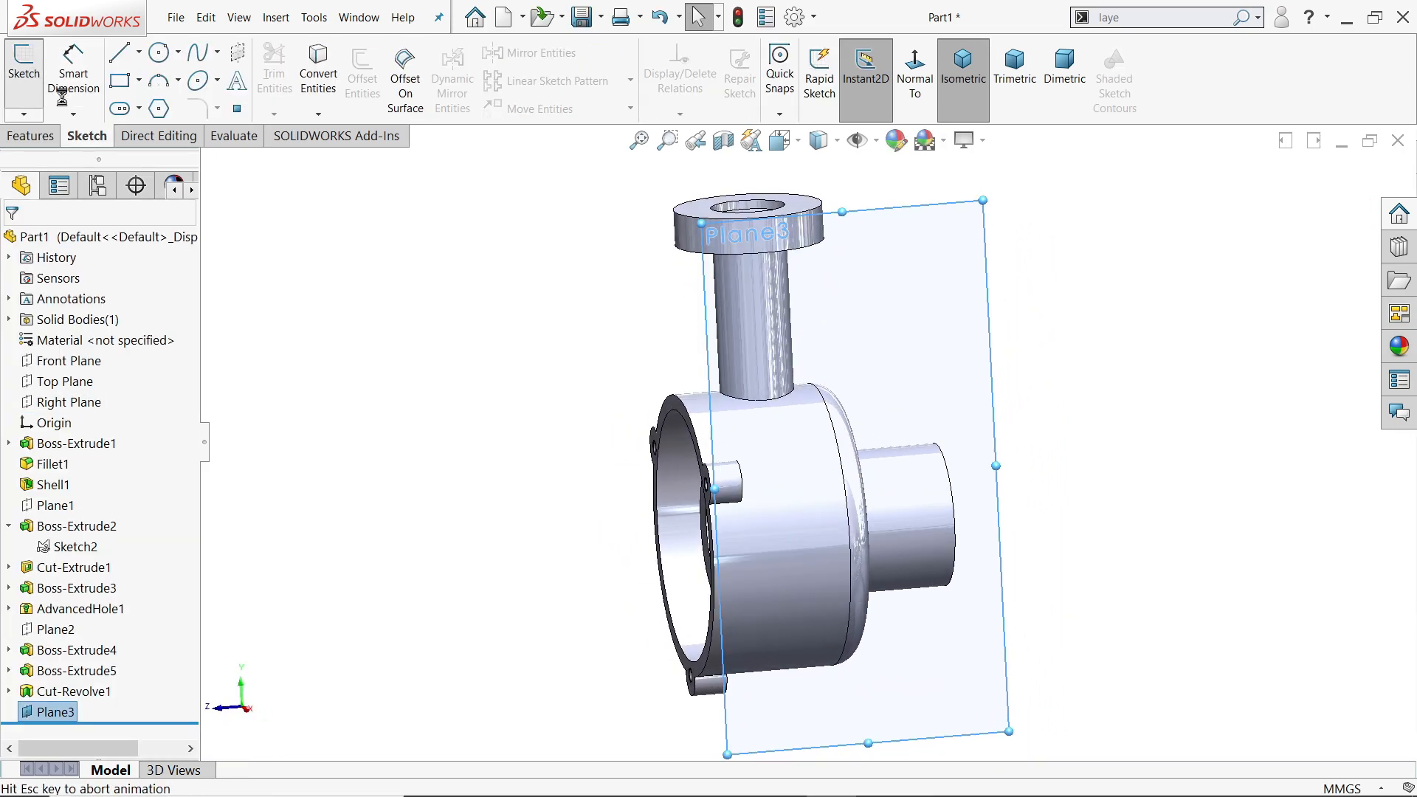
{"action": "left_click", "coordinate": [124, 81]}
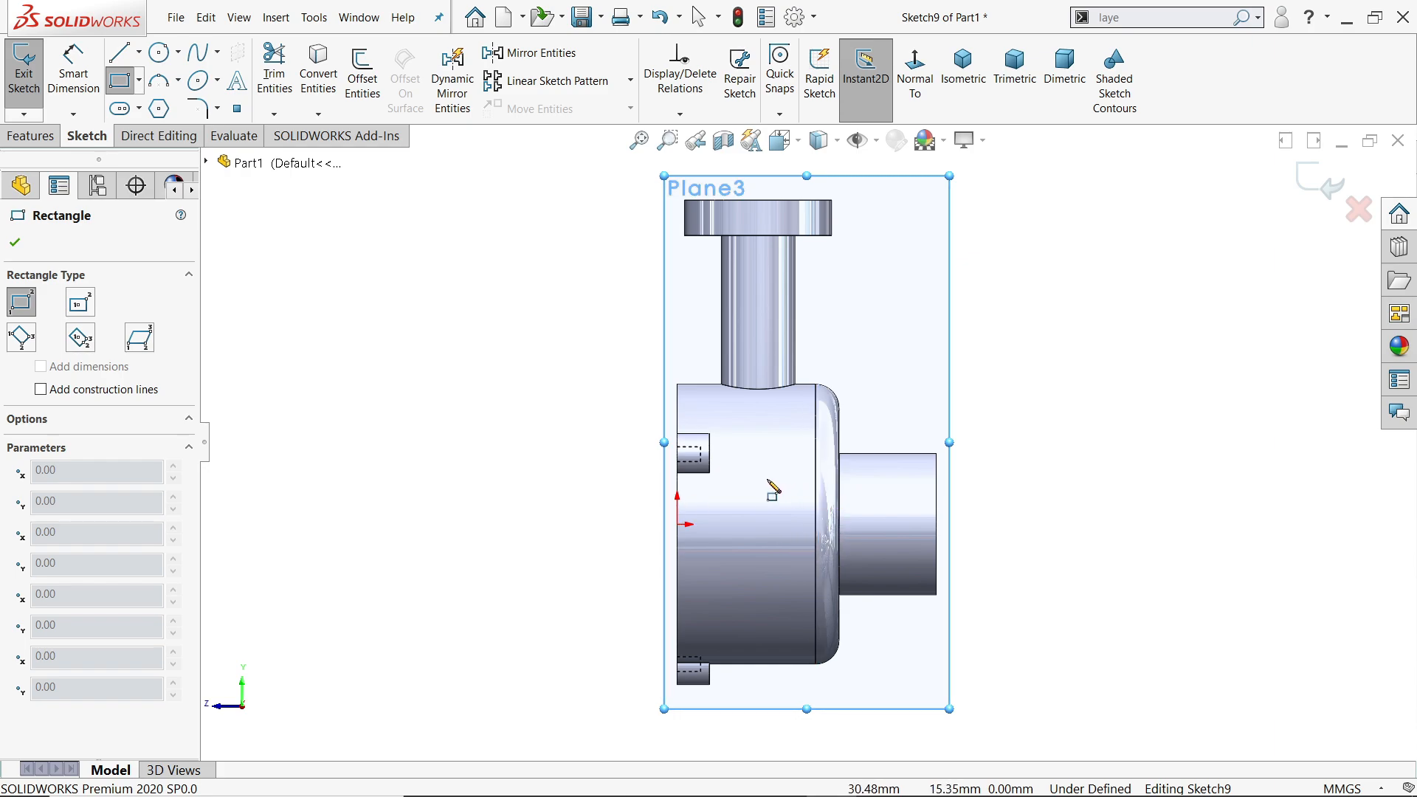
{"action": "left_click", "coordinate": [761, 459]}
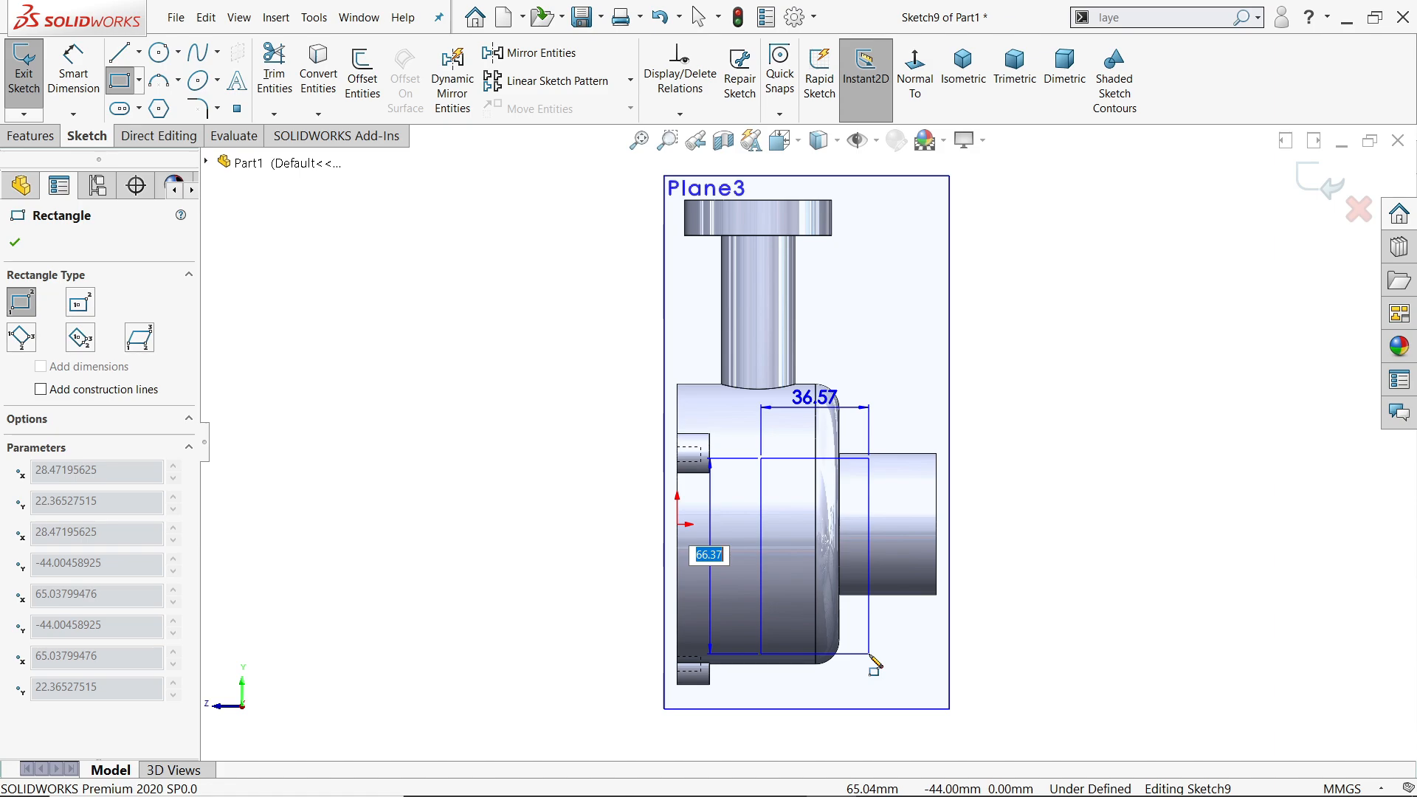
{"action": "type", "text": "102"}
{"action": "key", "text": "Return"}
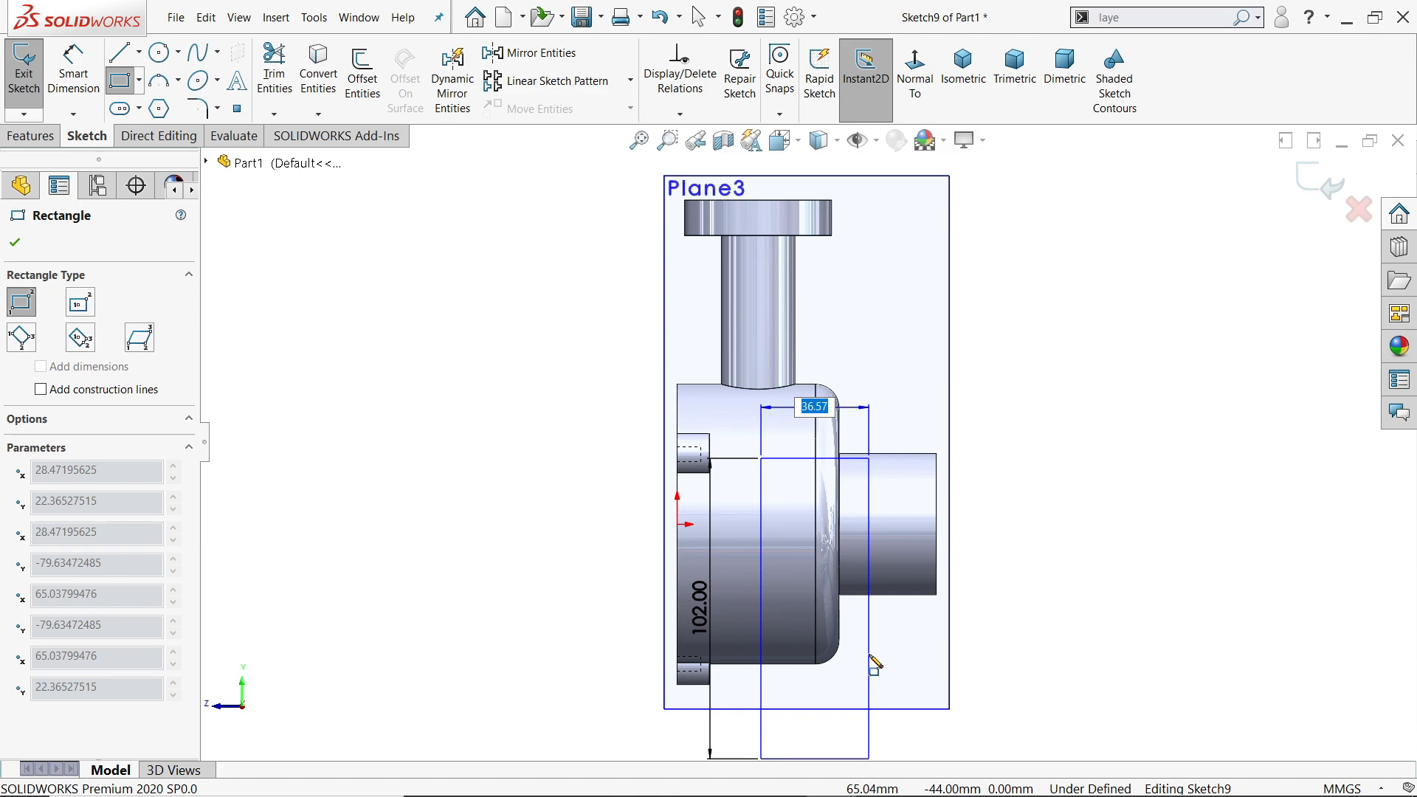
{"action": "type", "text": "46"}
{"action": "key", "text": "Return"}
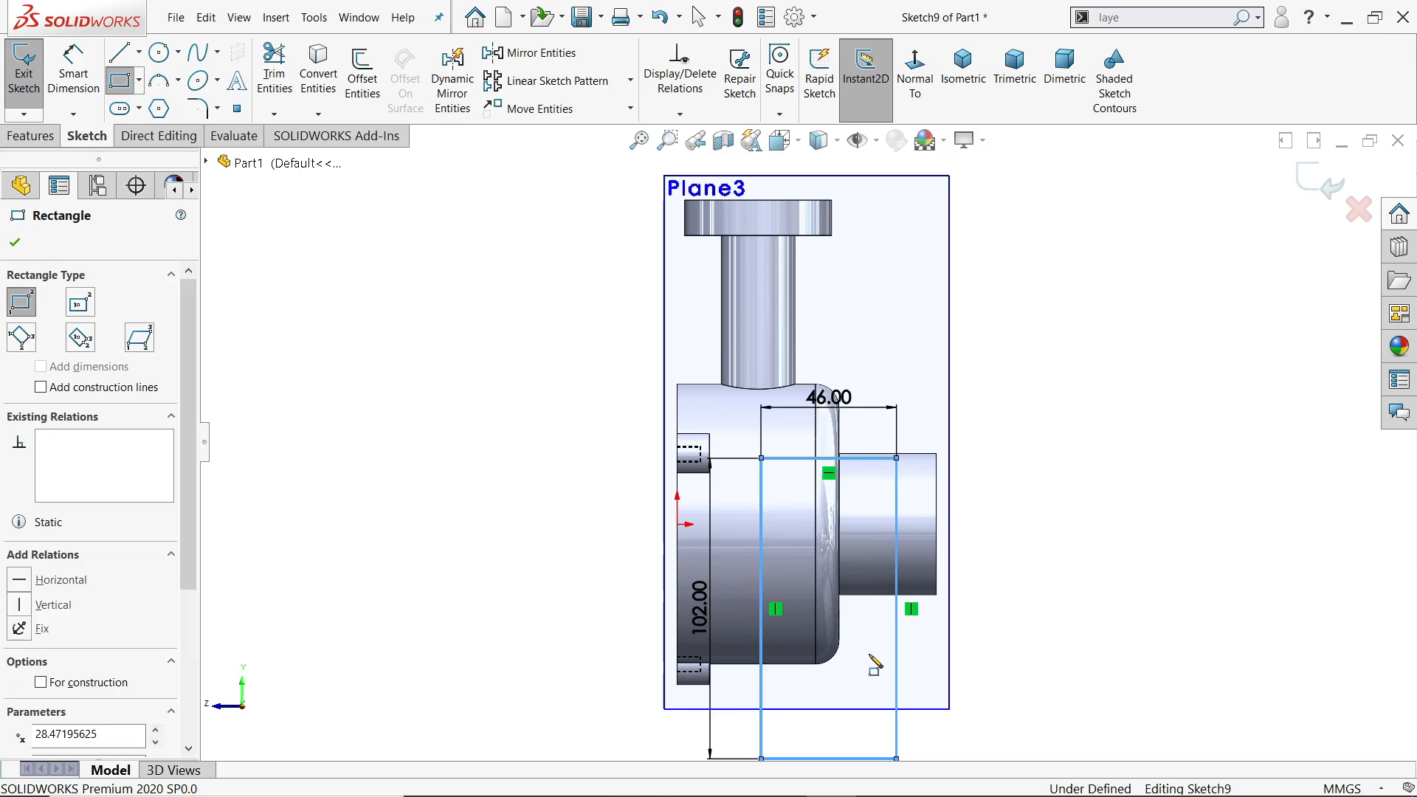
{"action": "left_click", "coordinate": [16, 244]}
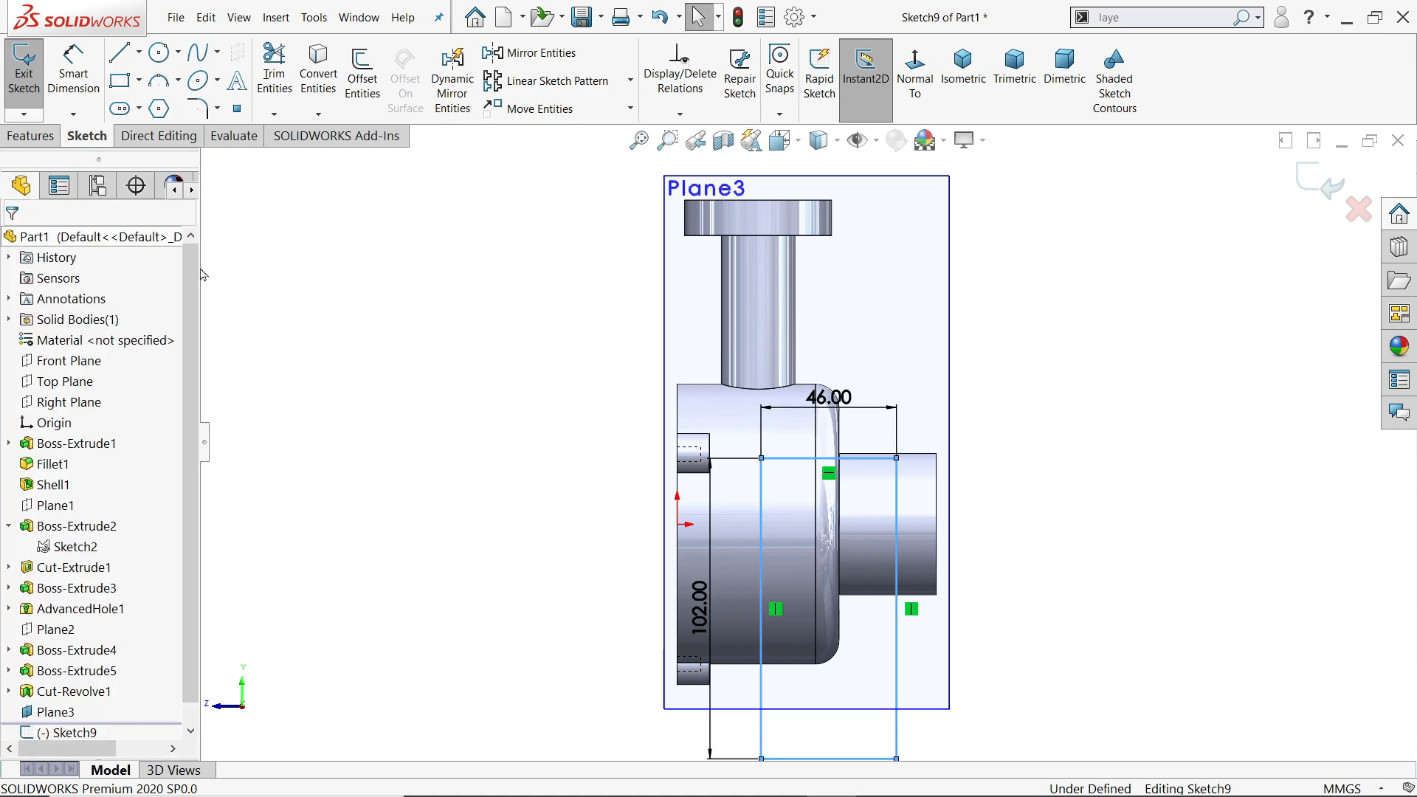
Dimension the vertical distance from the neck flange's top edge to the rectangle's lower edge as 161 mm
{"action": "scroll", "coordinate": [755, 278], "scroll_direction": "up", "scroll_amount": 2}
{"action": "scroll", "coordinate": [844, 552], "scroll_direction": "down", "scroll_amount": 1}
{"action": "scroll", "coordinate": [733, 419], "scroll_direction": "up", "scroll_amount": 1}
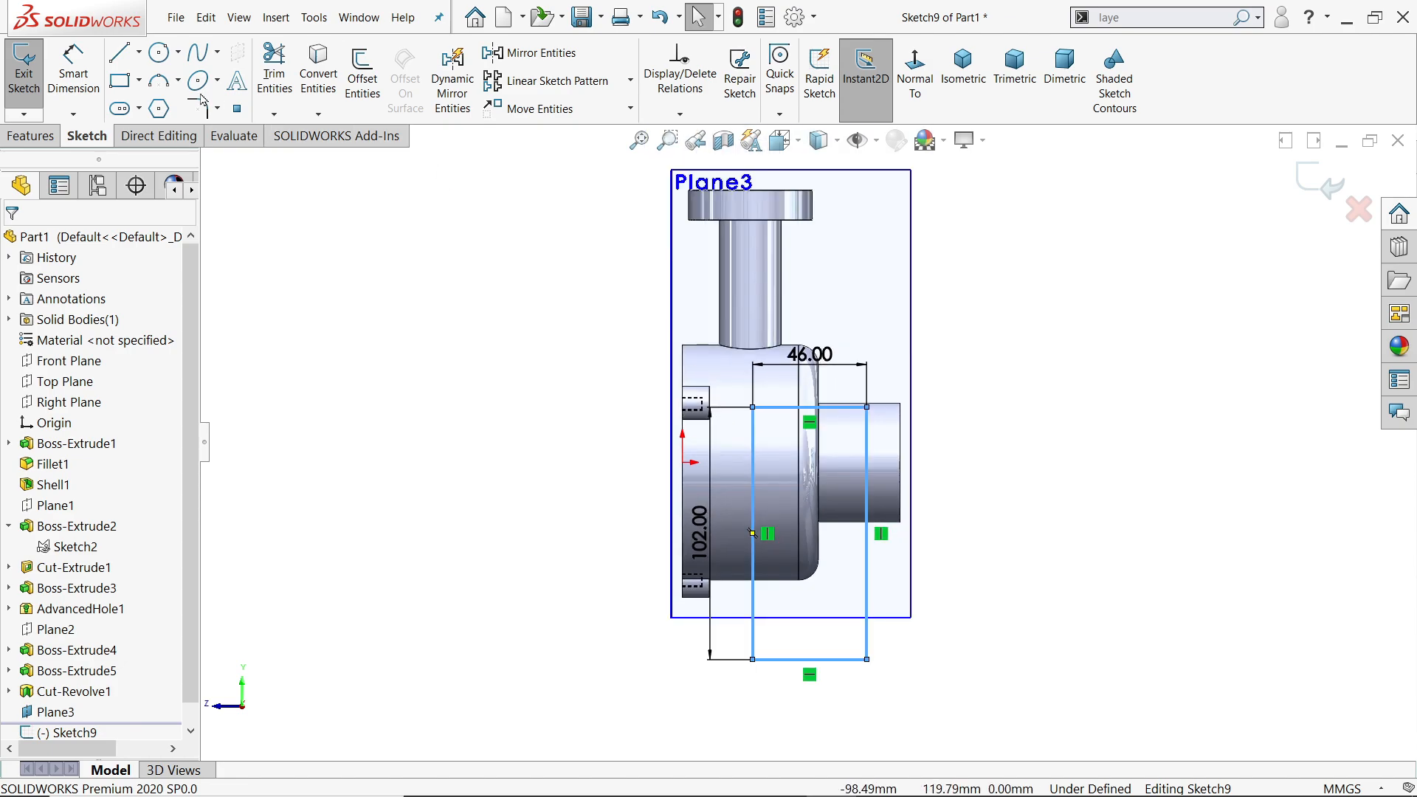
{"action": "left_click", "coordinate": [79, 70]}
{"action": "scroll", "coordinate": [767, 177], "scroll_direction": "down", "scroll_amount": 1}
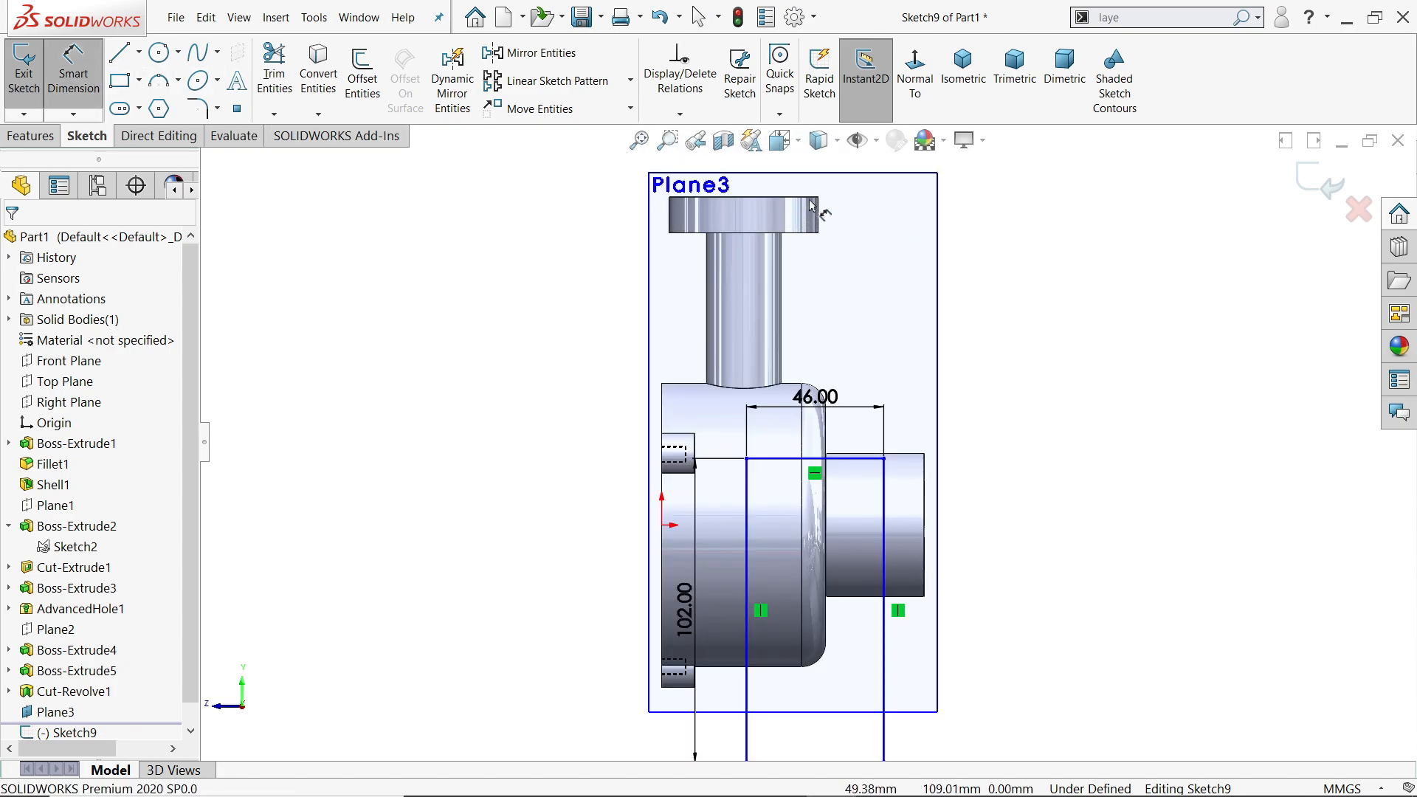
{"action": "left_click", "coordinate": [814, 201]}
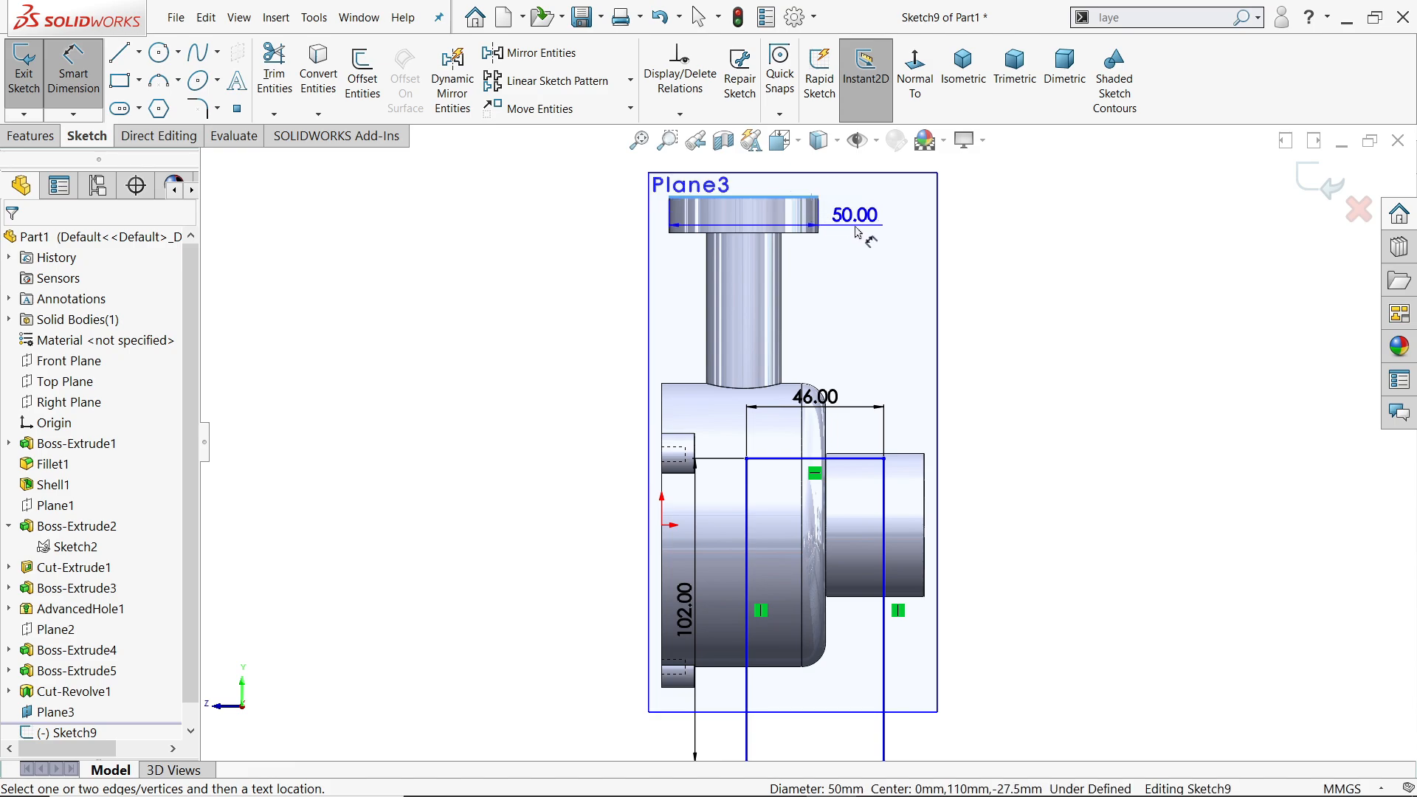
{"action": "scroll", "coordinate": [904, 517], "scroll_direction": "up", "scroll_amount": 2}
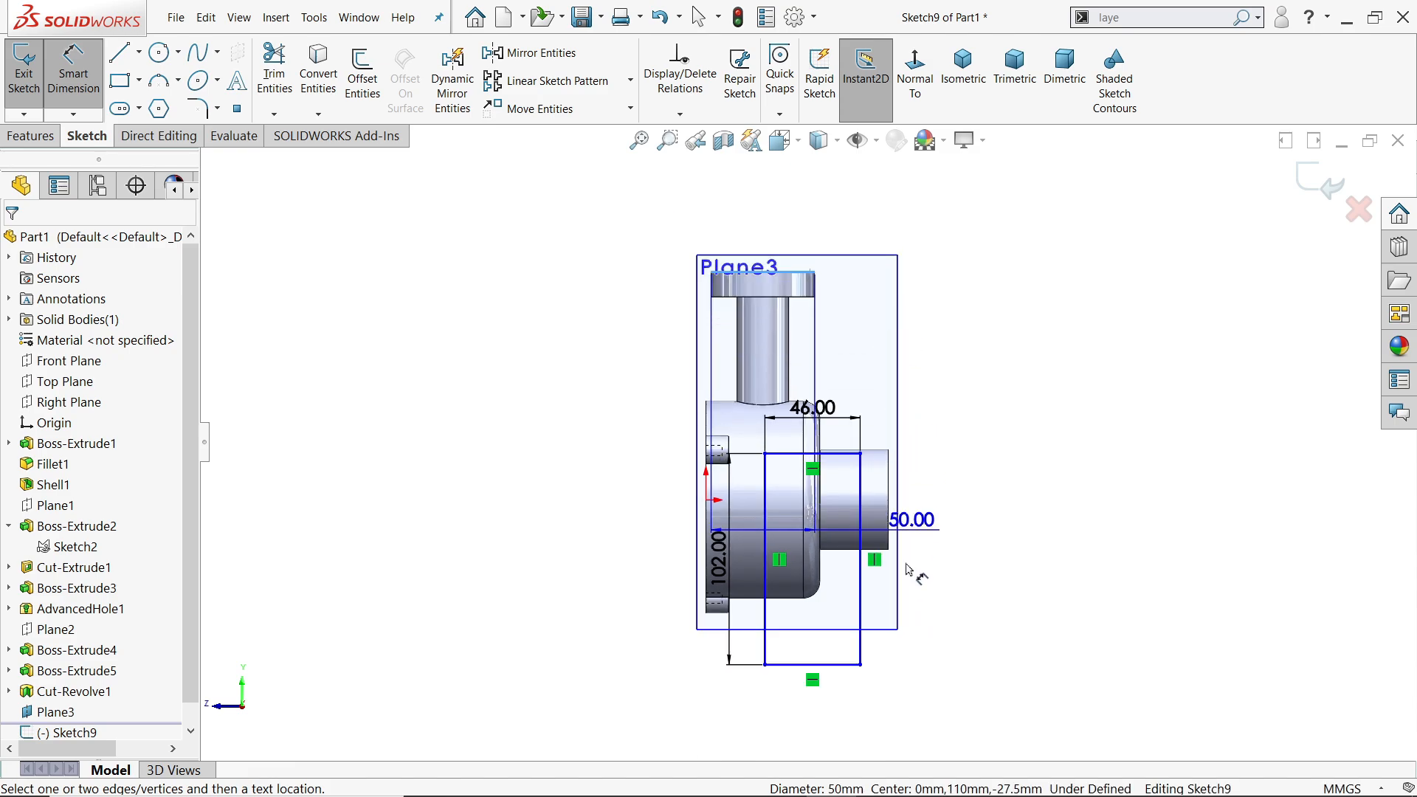
{"action": "left_click", "coordinate": [849, 665]}
{"action": "left_click", "coordinate": [1003, 478]}
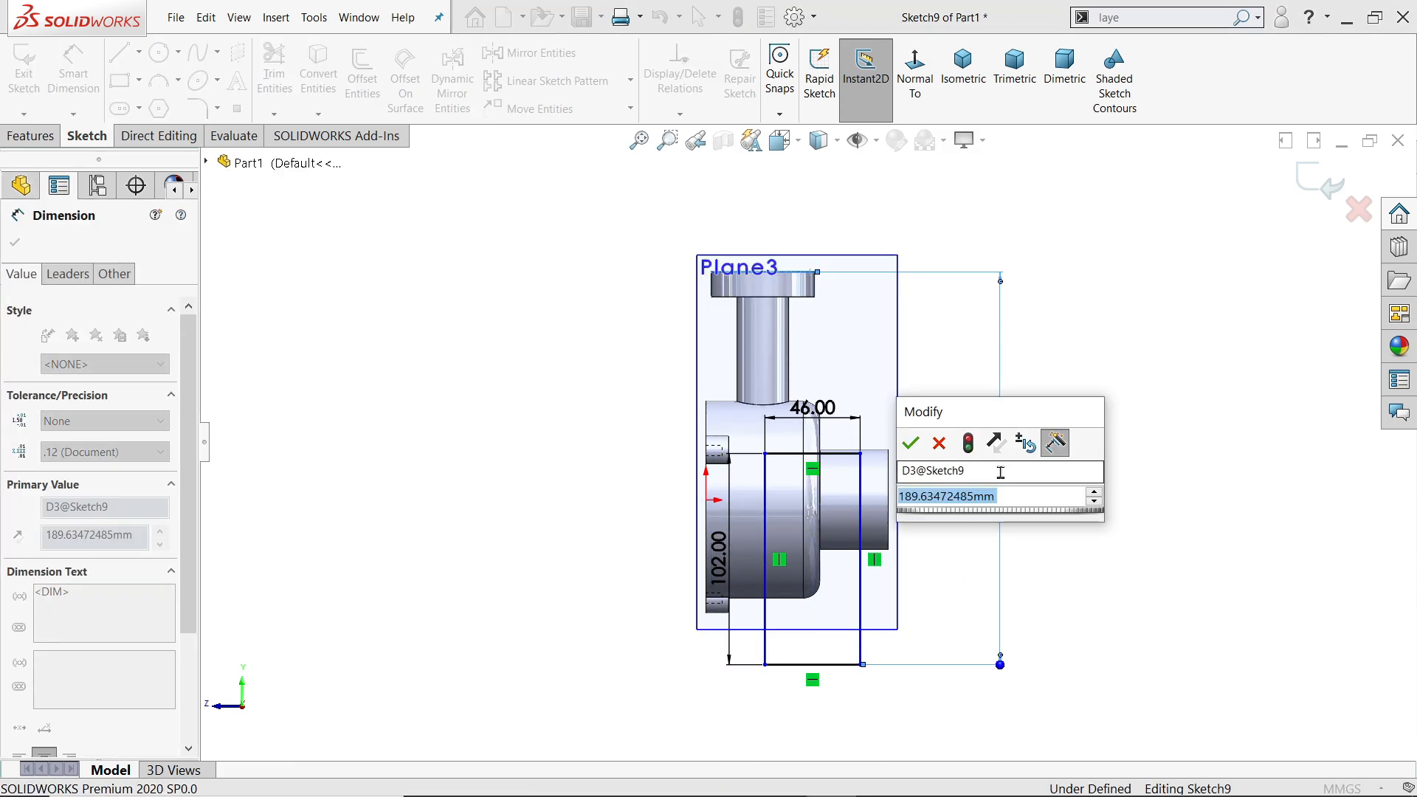
{"action": "type", "text": "161"}
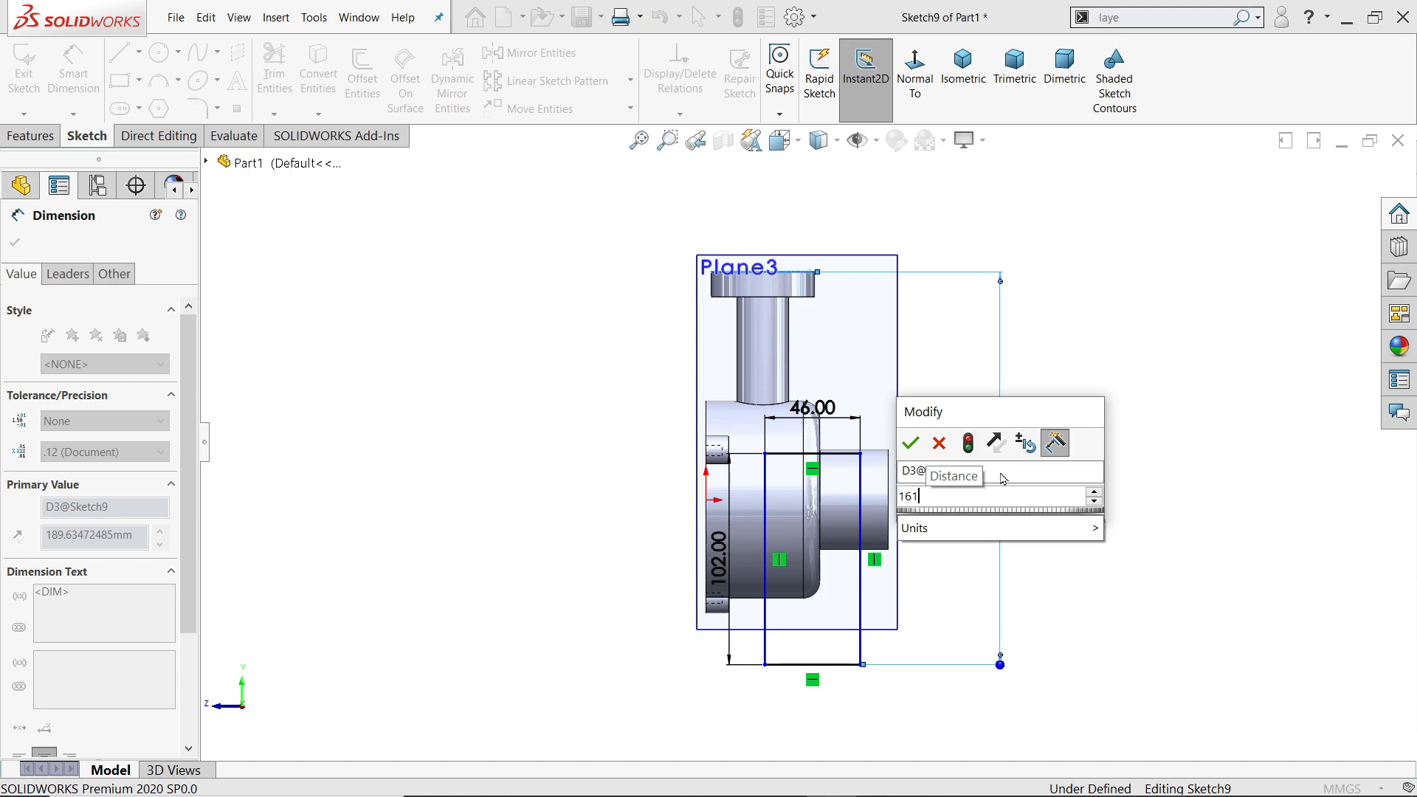
{"action": "key", "text": "Return"}
{"action": "scroll", "coordinate": [782, 389], "scroll_direction": "down", "scroll_amount": 1}
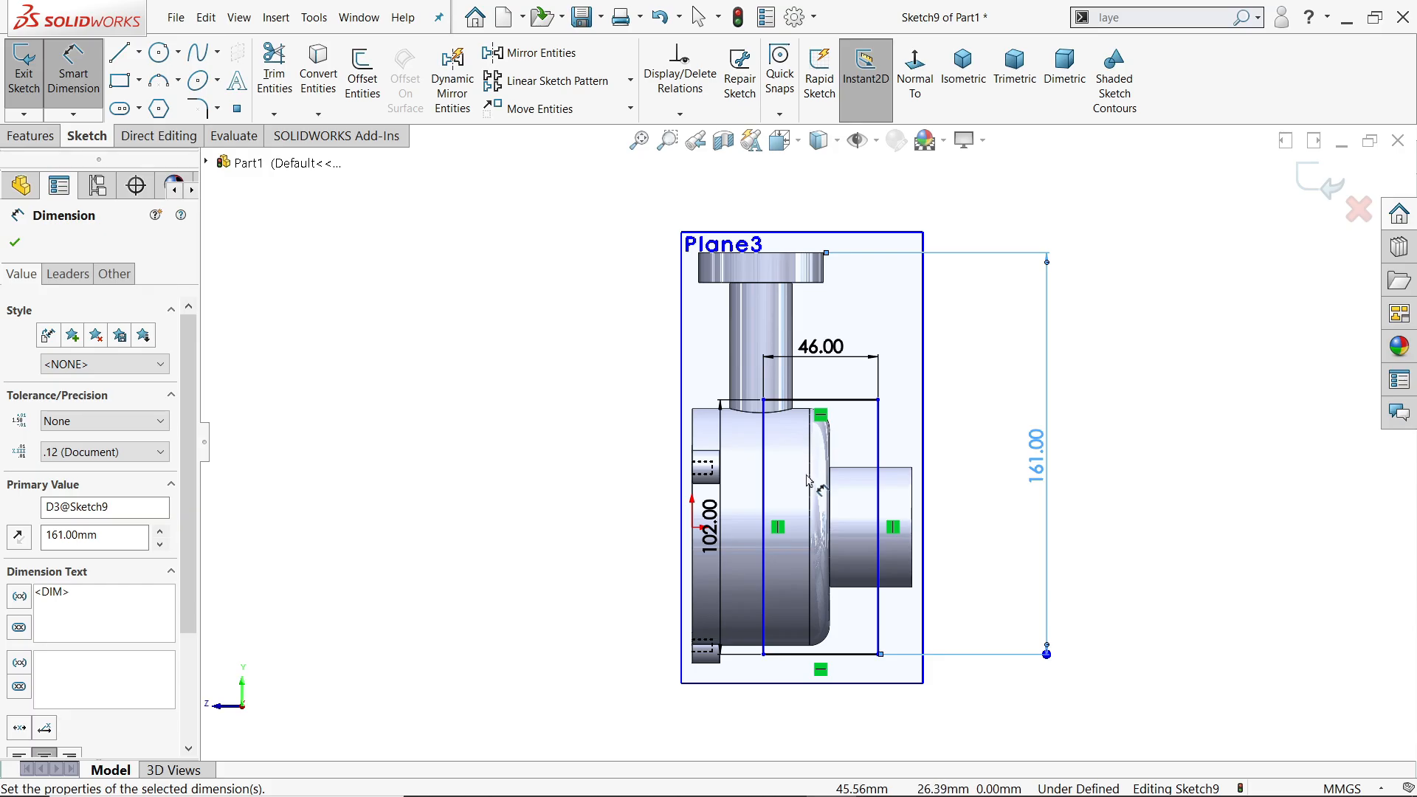
Check the flange position in the Photos drawing, and dimension the rectangle's near vertical side 35 mm from the housing's open front face
{"action": "key", "text": "alt+Tab"}
{"action": "left_click_drag", "start_coordinate": [1022, 272], "coordinate": [999, 511]}
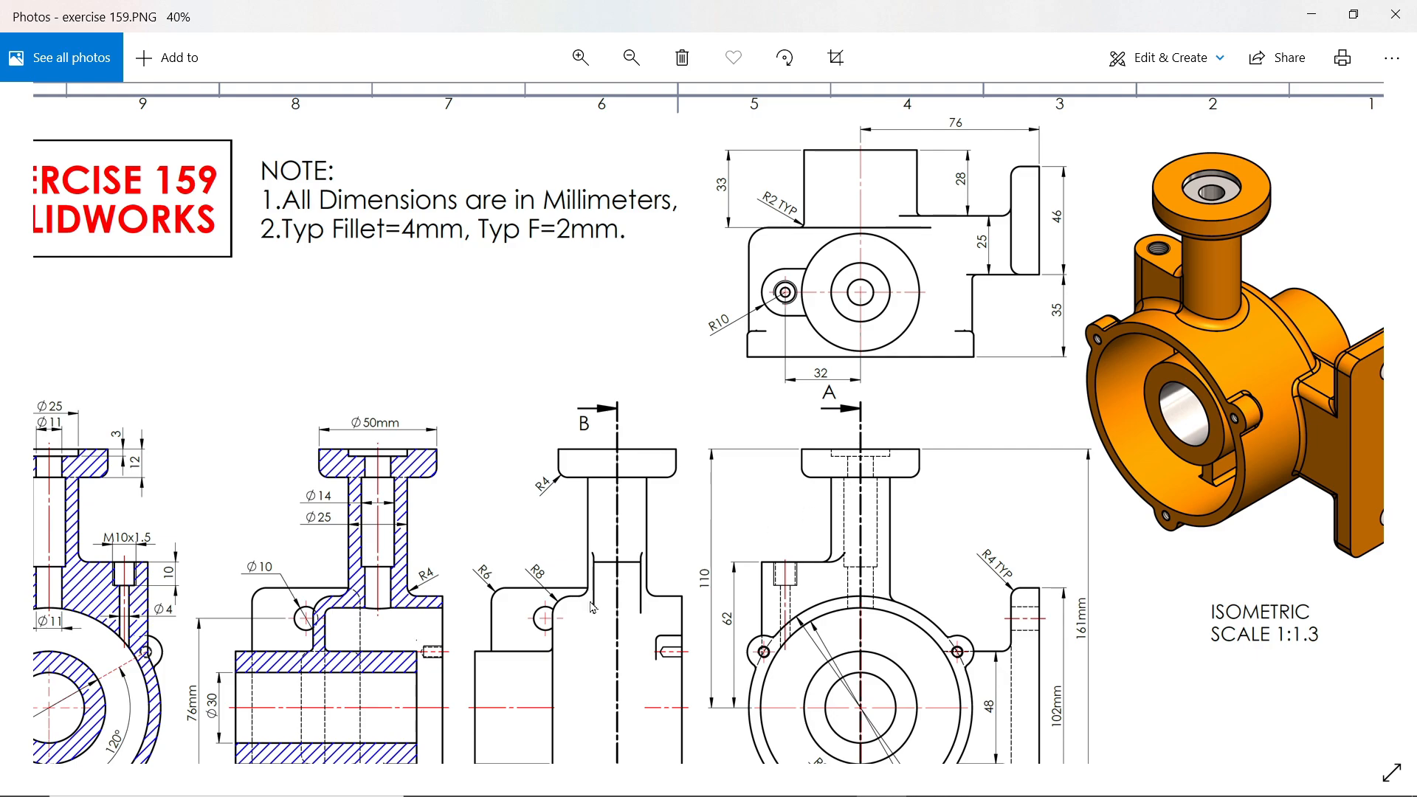
{"action": "left_click_drag", "start_coordinate": [593, 608], "coordinate": [693, 364]}
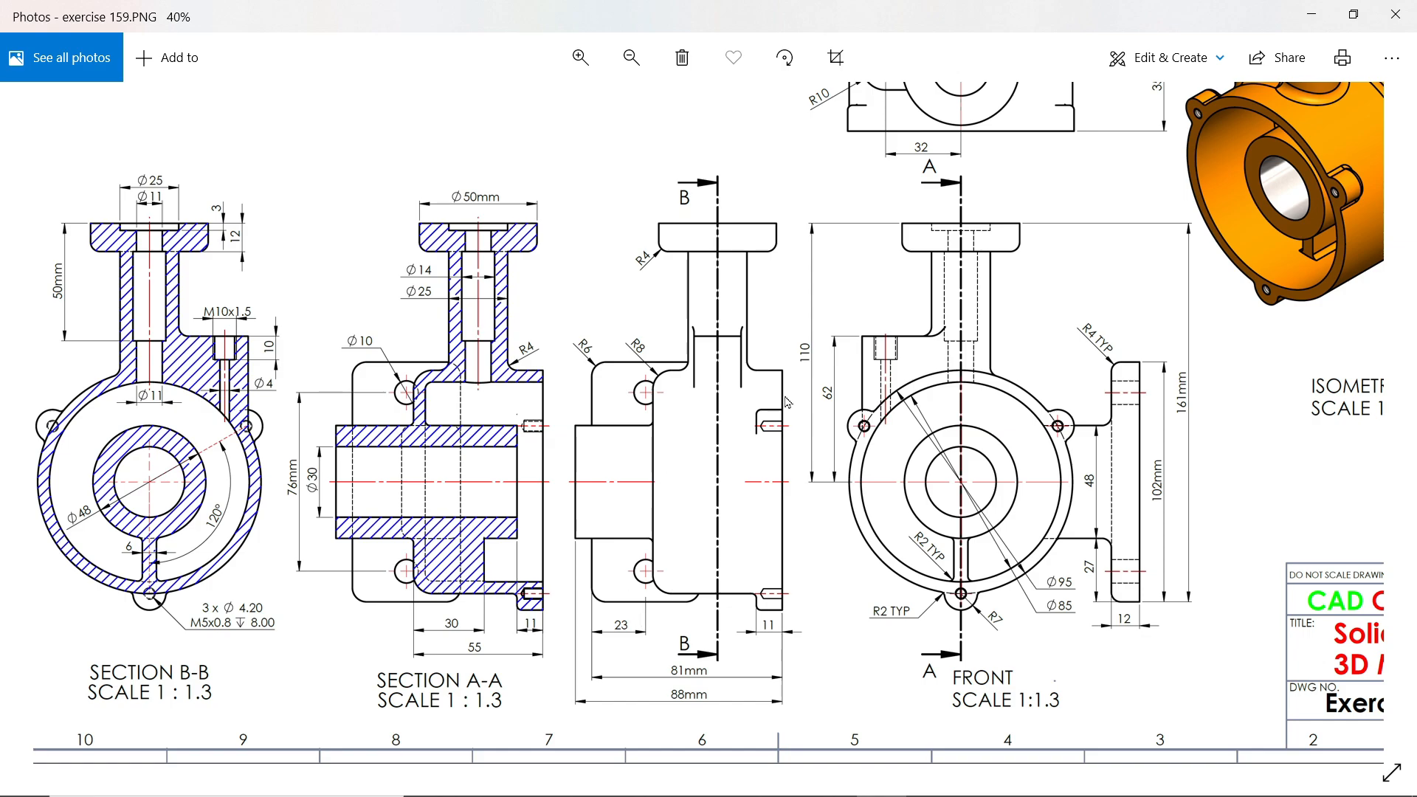
{"action": "left_click", "coordinate": [1321, 16]}
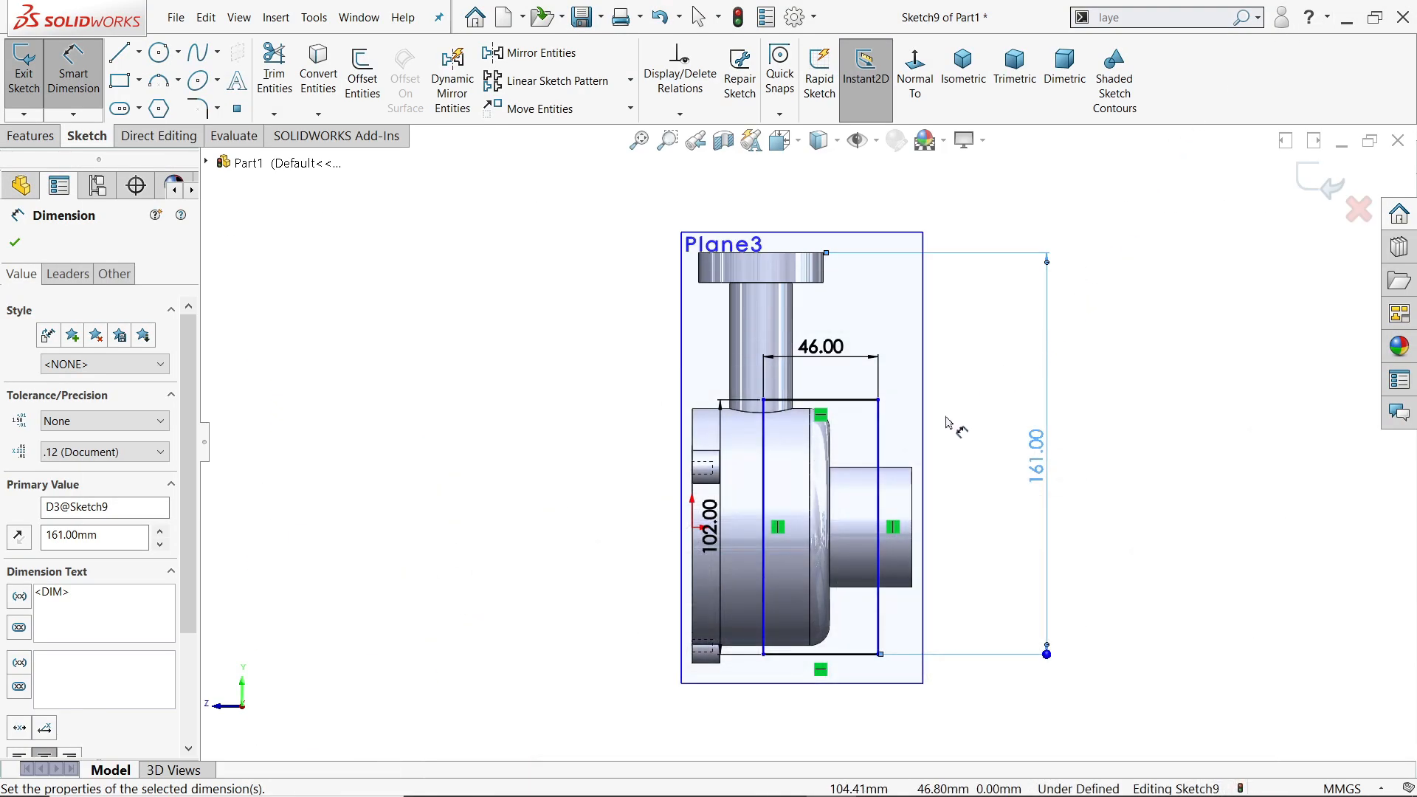
{"action": "scroll", "coordinate": [710, 723], "scroll_direction": "down", "scroll_amount": 2}
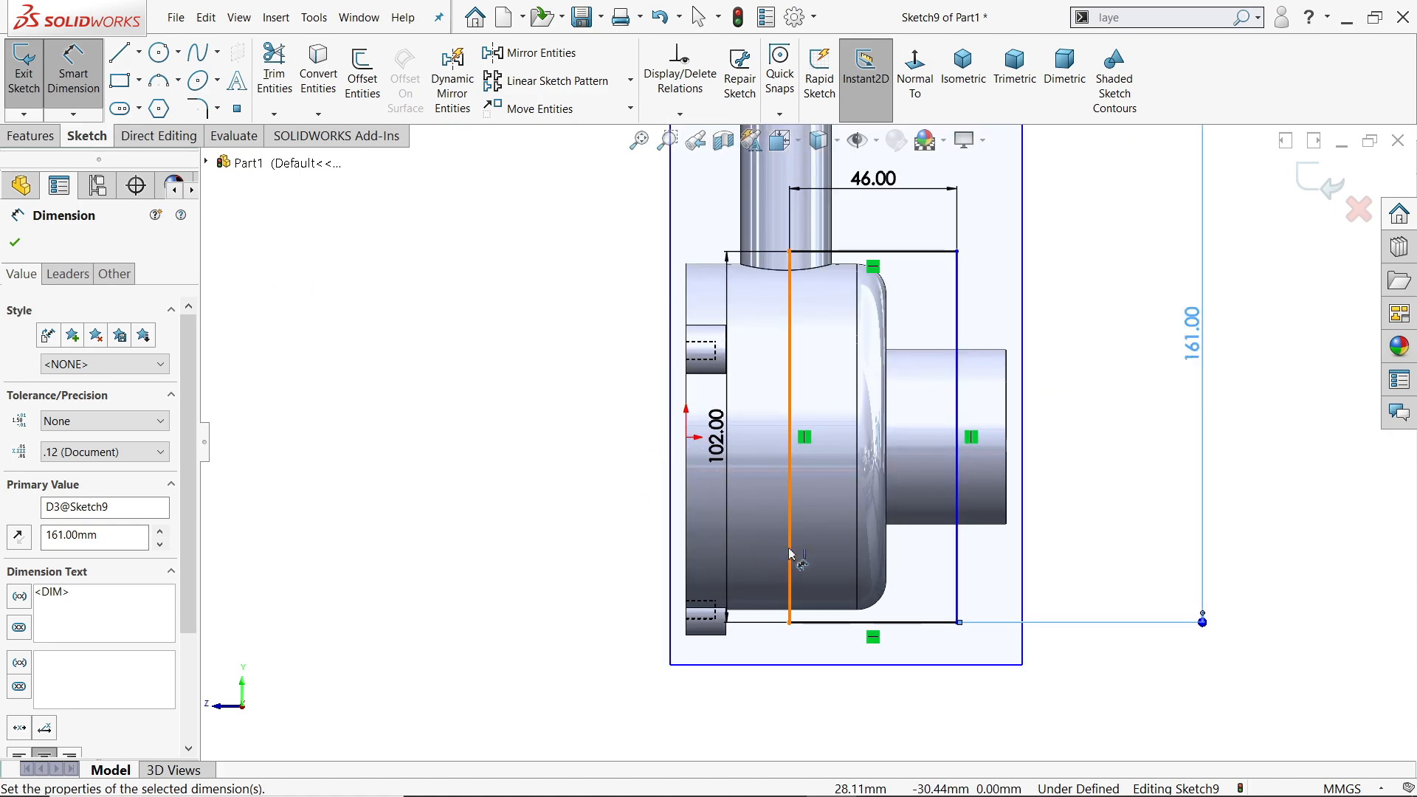
{"action": "left_click", "coordinate": [686, 550]}
{"action": "left_click", "coordinate": [789, 612]}
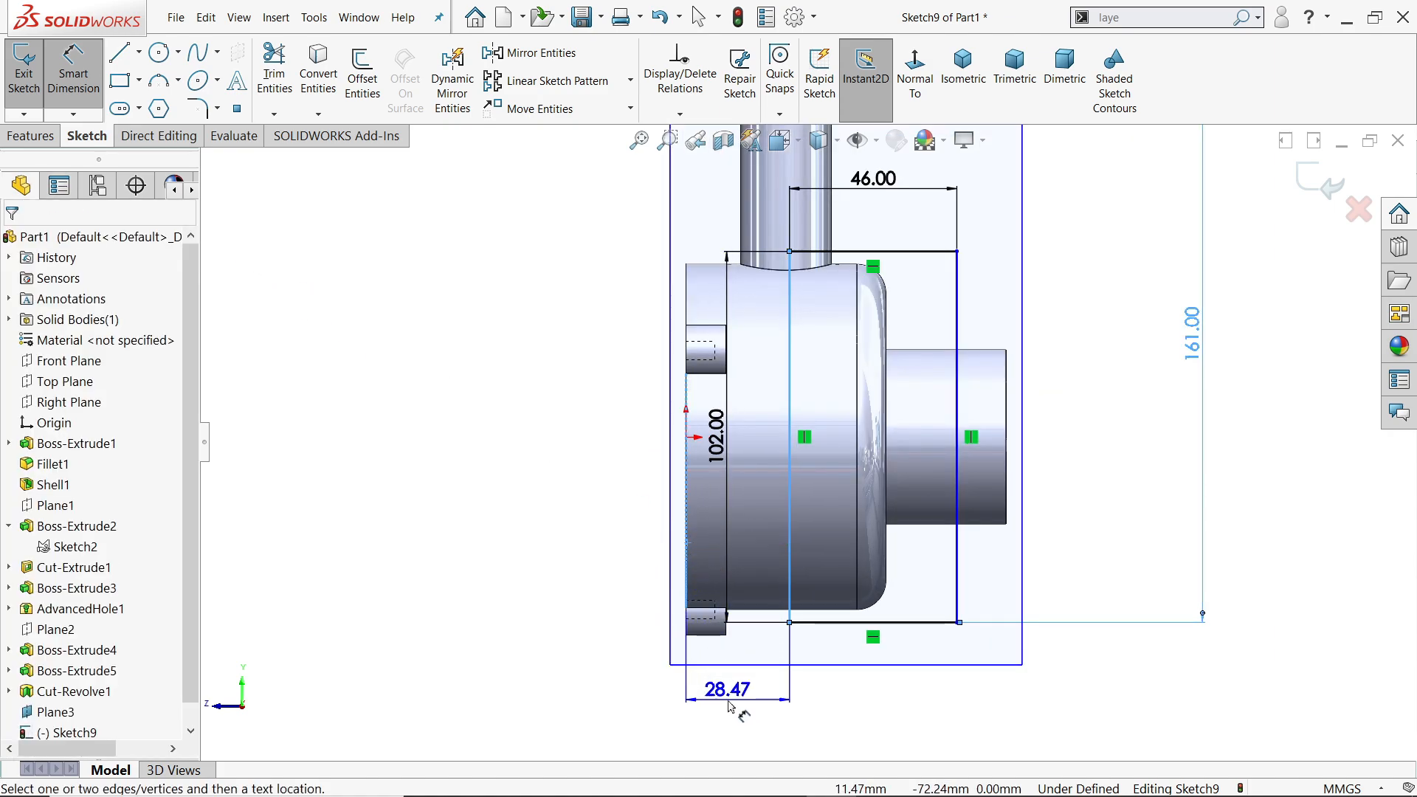
{"action": "left_click", "coordinate": [741, 712]}
{"action": "type", "text": "35"}
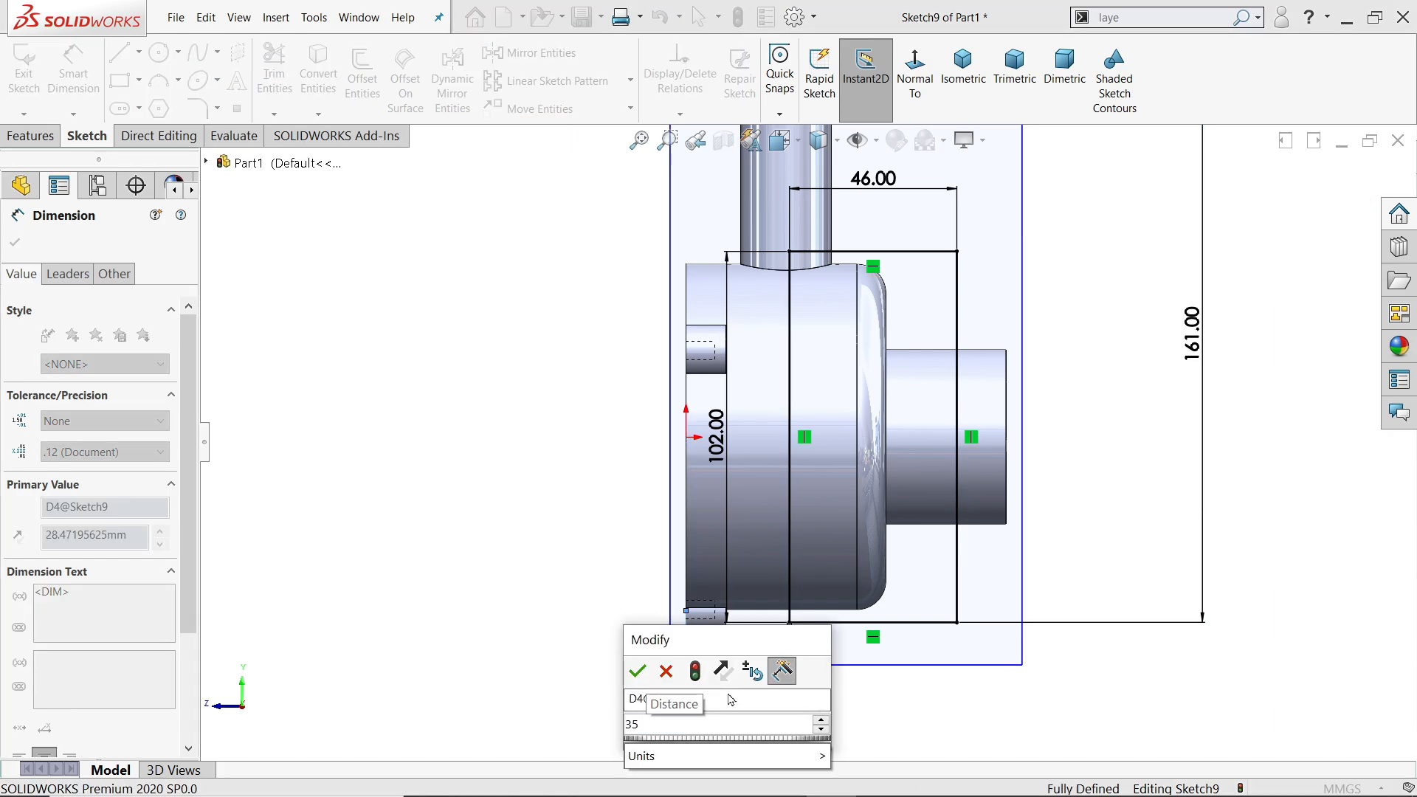
{"action": "key", "text": "Return"}
Round all four corners of the rectangle with a 6 mm Sketch Fillet
{"action": "mouse_move", "coordinate": [827, 414]}
{"action": "middle_mouse_down"}
{"action": "mouse_move", "coordinate": [897, 411]}
{"action": "mouse_move", "coordinate": [804, 495]}
{"action": "middle_mouse_up"}
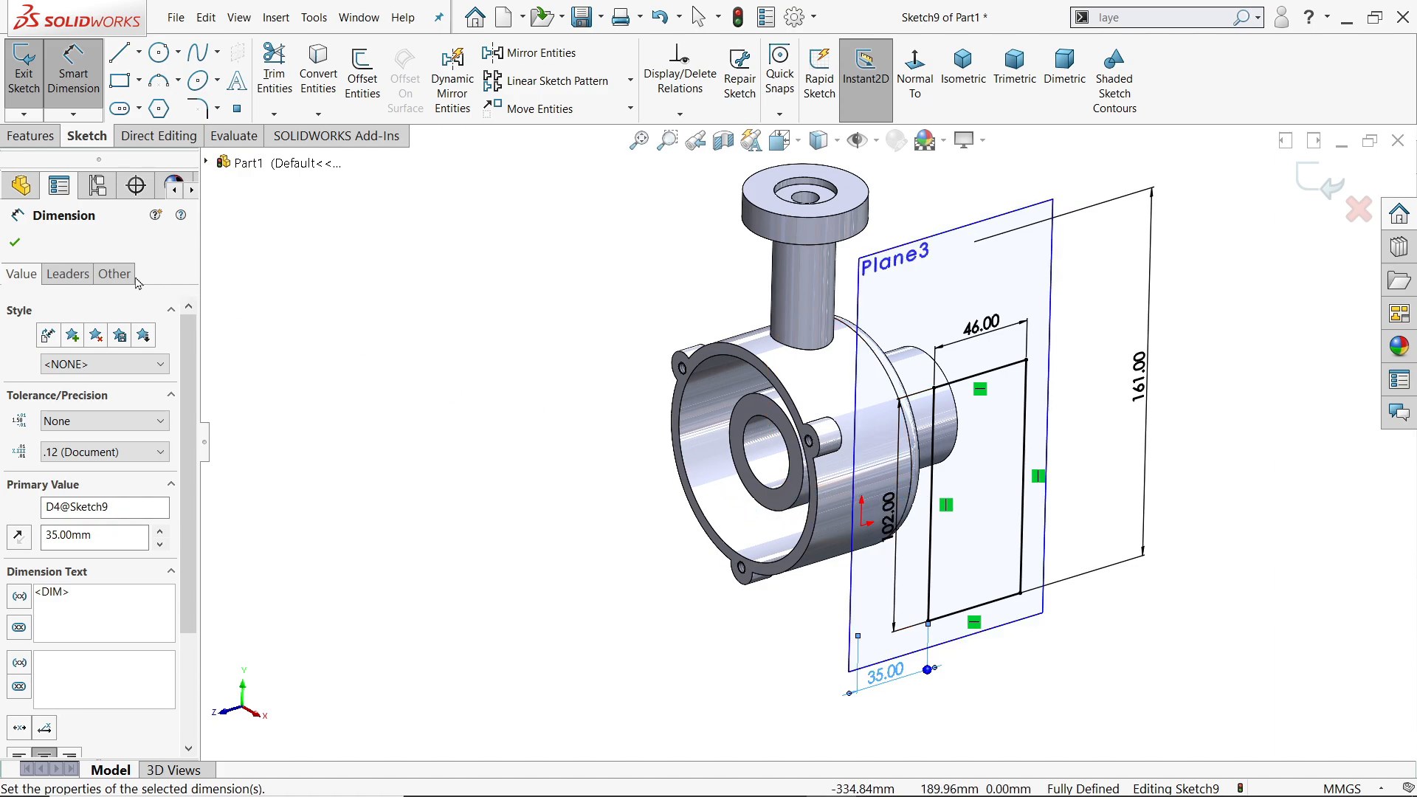
{"action": "left_click", "coordinate": [199, 109]}
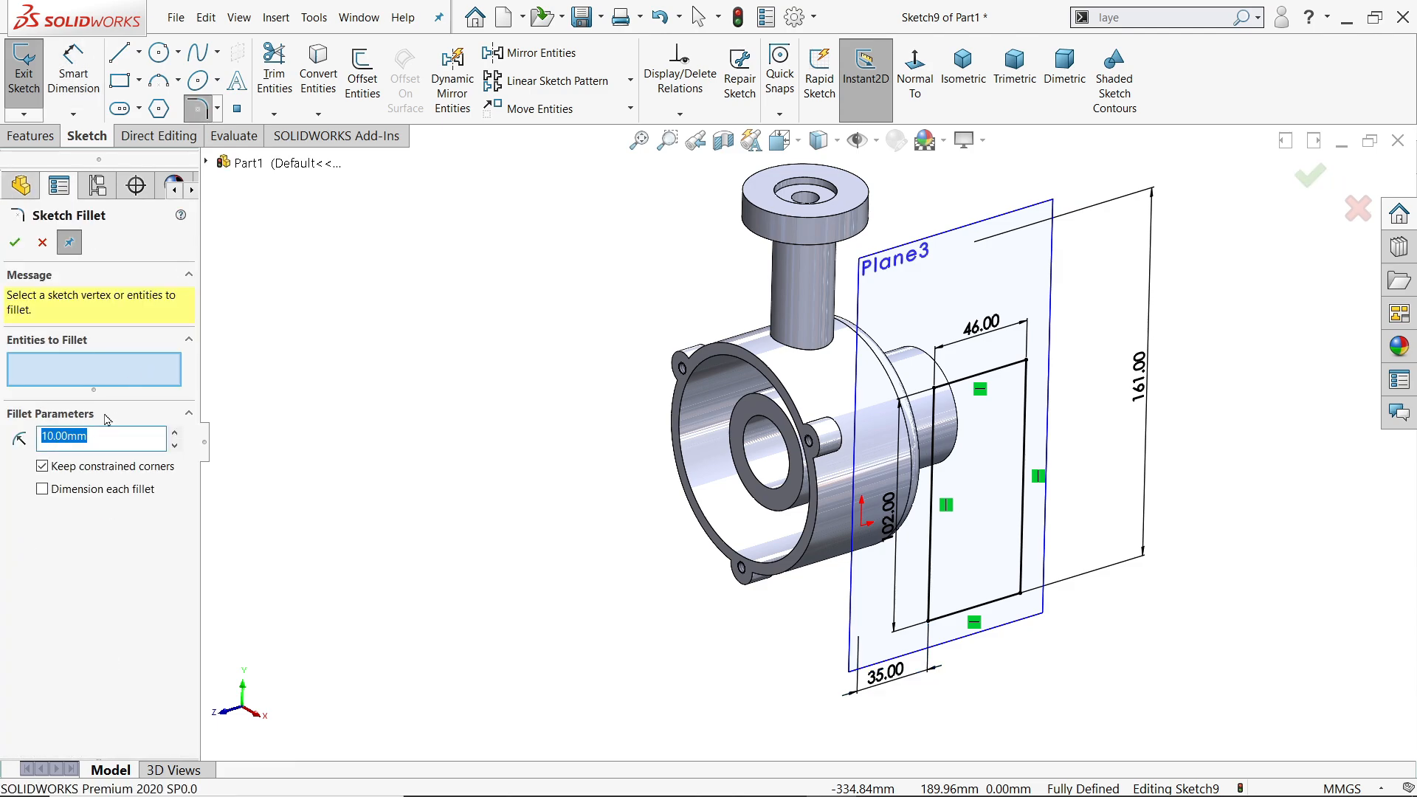
{"action": "type", "text": "6"}
{"action": "left_click_drag", "start_coordinate": [1107, 226], "coordinate": [908, 628]}
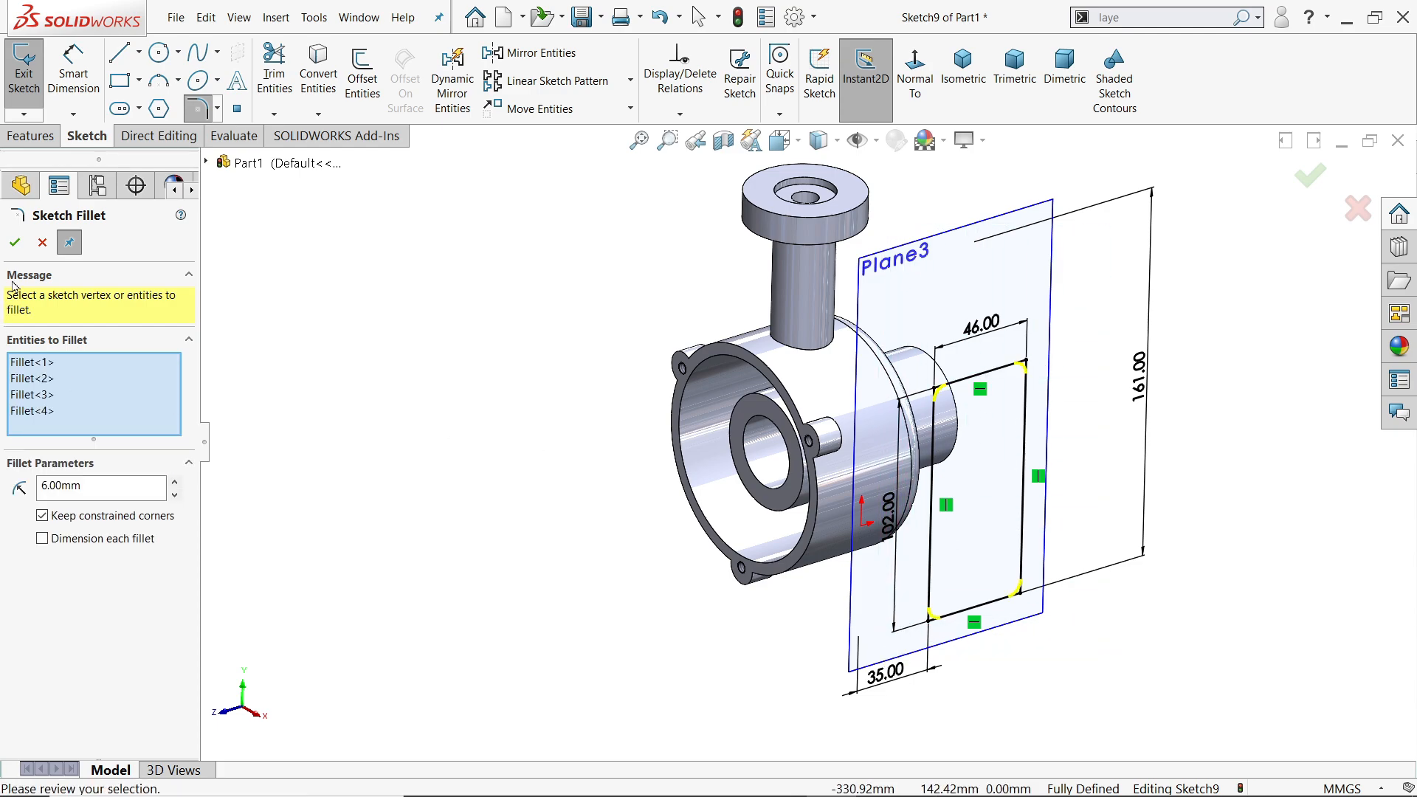
{"action": "left_click", "coordinate": [16, 244]}
{"action": "left_click", "coordinate": [17, 244]}
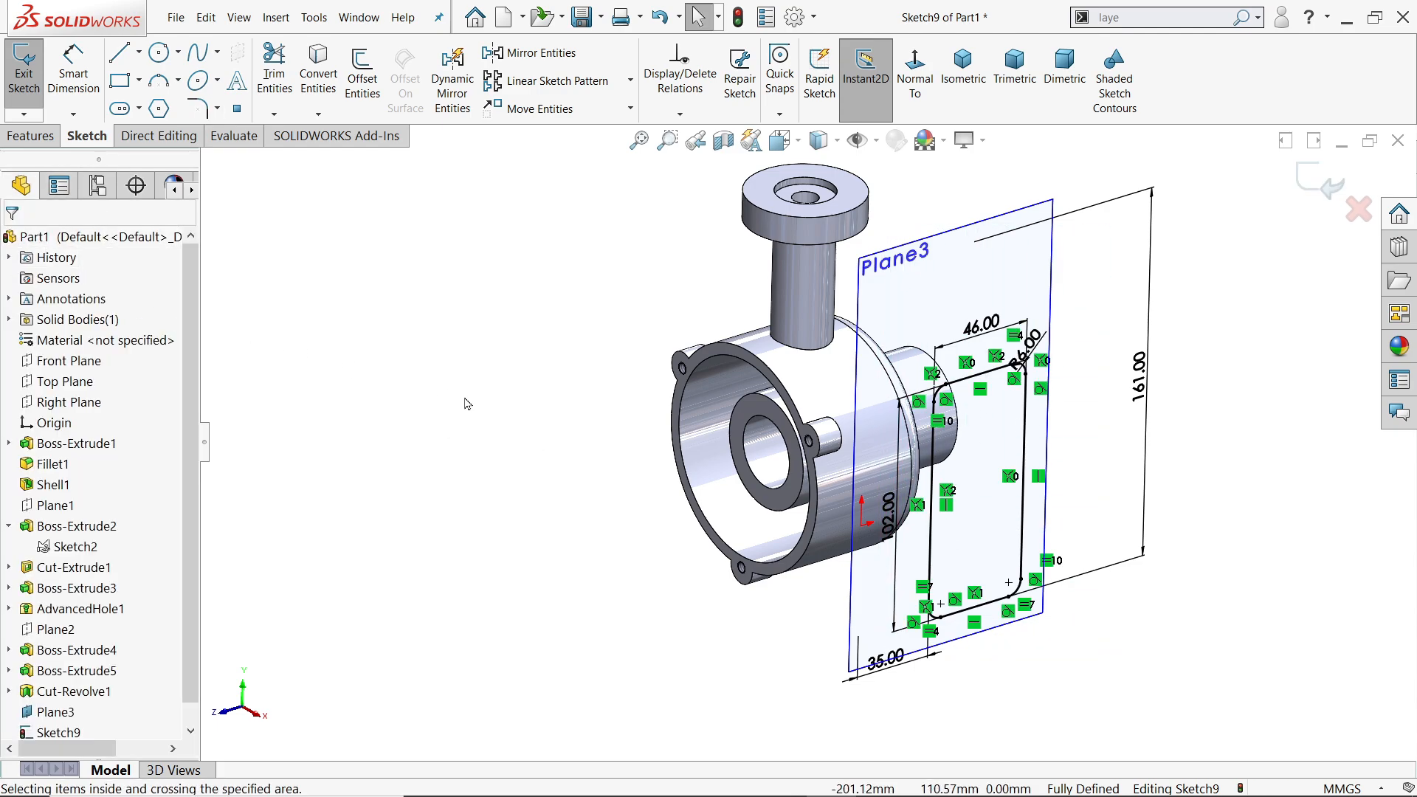
{"action": "mouse_move", "coordinate": [467, 404]}
{"action": "middle_mouse_down"}
{"action": "mouse_move", "coordinate": [449, 329]}
{"action": "mouse_move", "coordinate": [472, 399]}
{"action": "middle_mouse_up"}
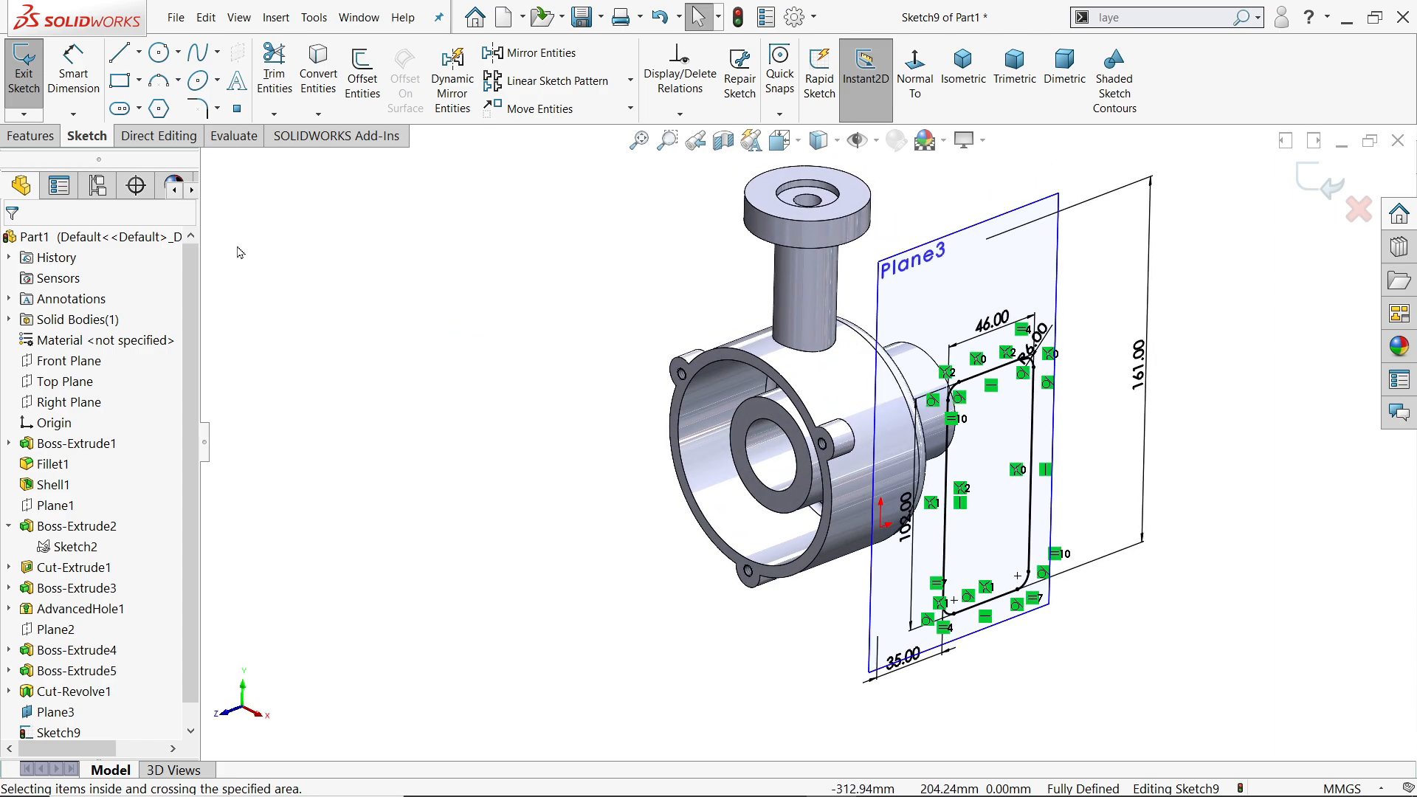
Extrude the rounded rectangle 12 mm blind in the reversed direction, toward the housing, with Merge result on
{"action": "left_click", "coordinate": [30, 136]}
{"action": "left_click", "coordinate": [31, 74]}
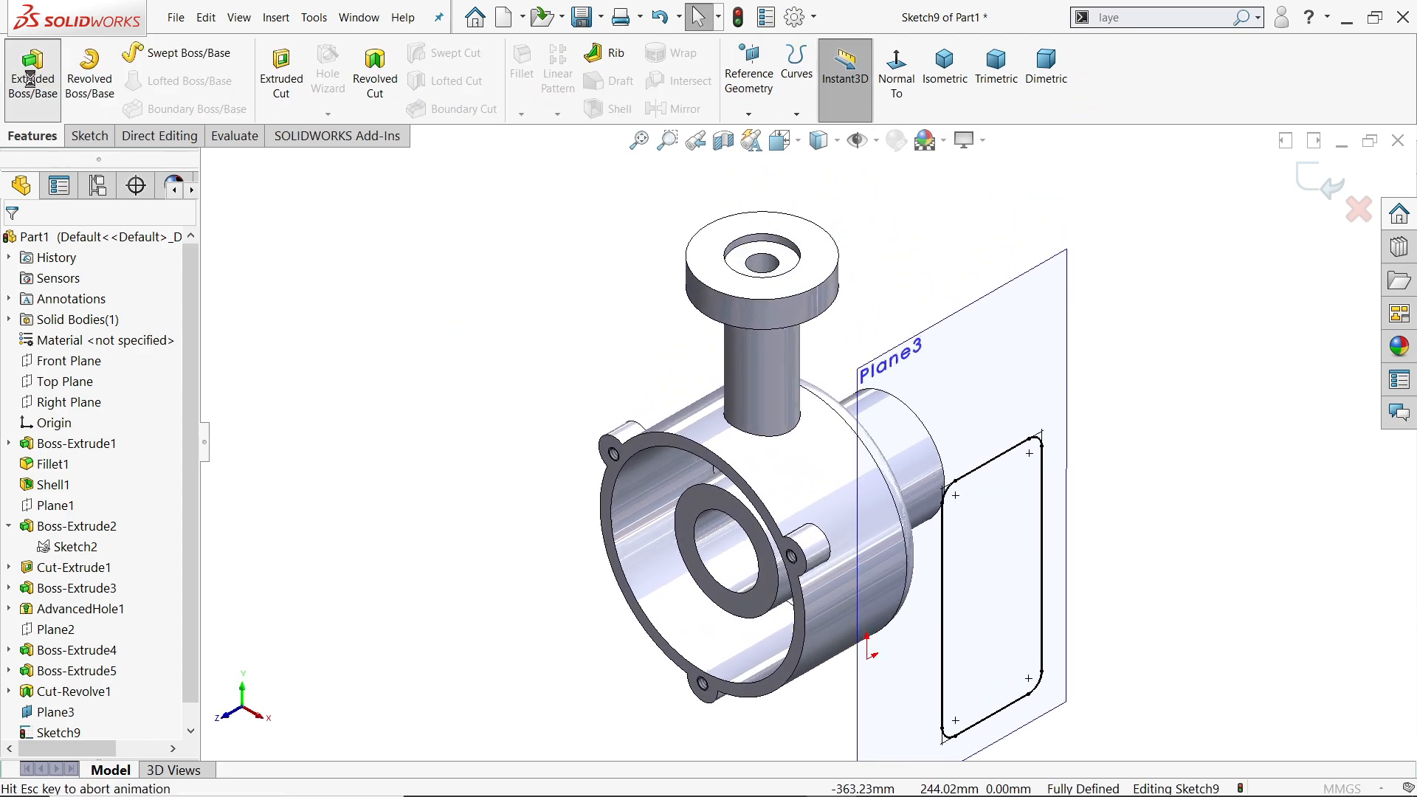
{"action": "scroll", "coordinate": [474, 485], "scroll_direction": "up", "scroll_amount": 3}
{"action": "scroll", "coordinate": [928, 587], "scroll_direction": "down", "scroll_amount": 4}
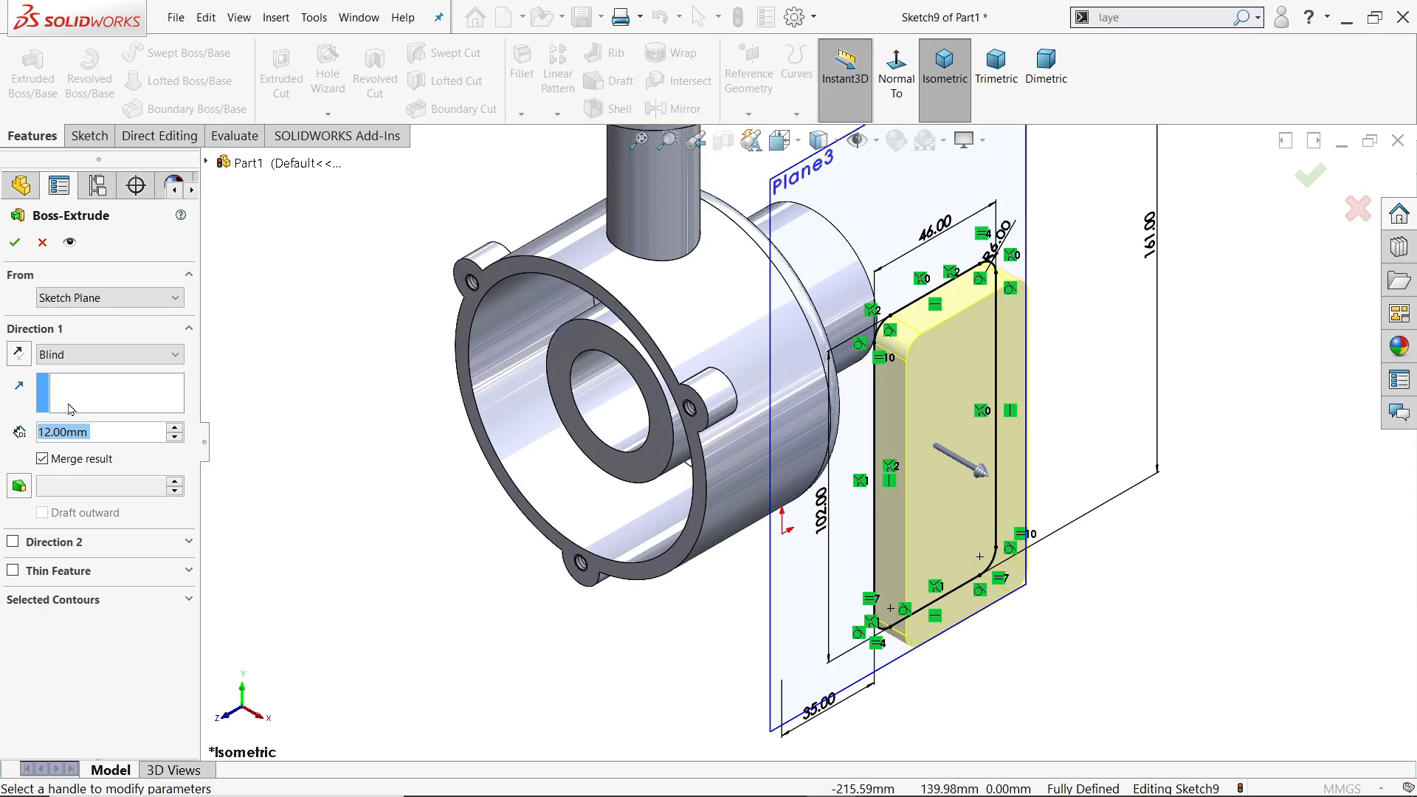
{"action": "left_click", "coordinate": [17, 355]}
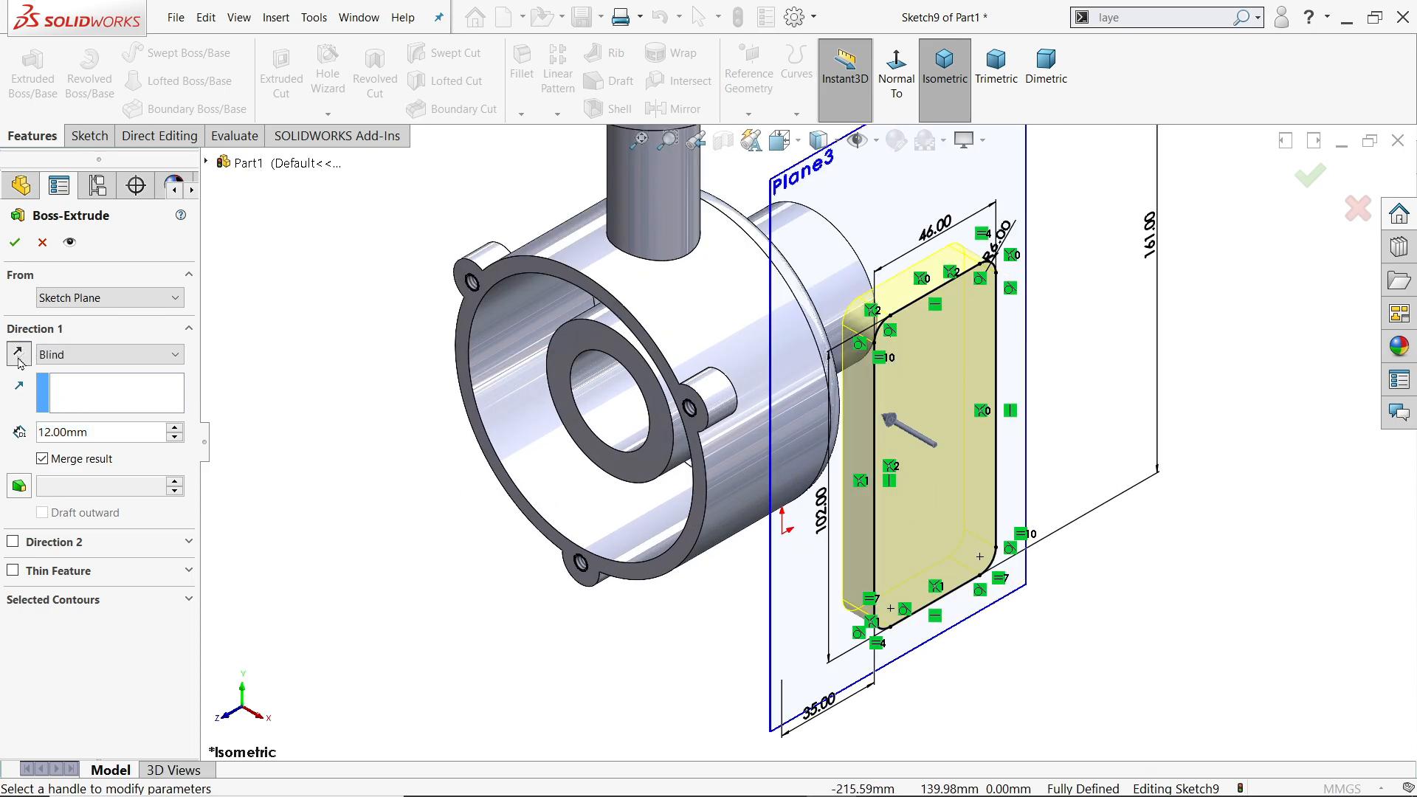
{"action": "left_click_drag", "start_coordinate": [110, 432], "coordinate": [14, 423]}
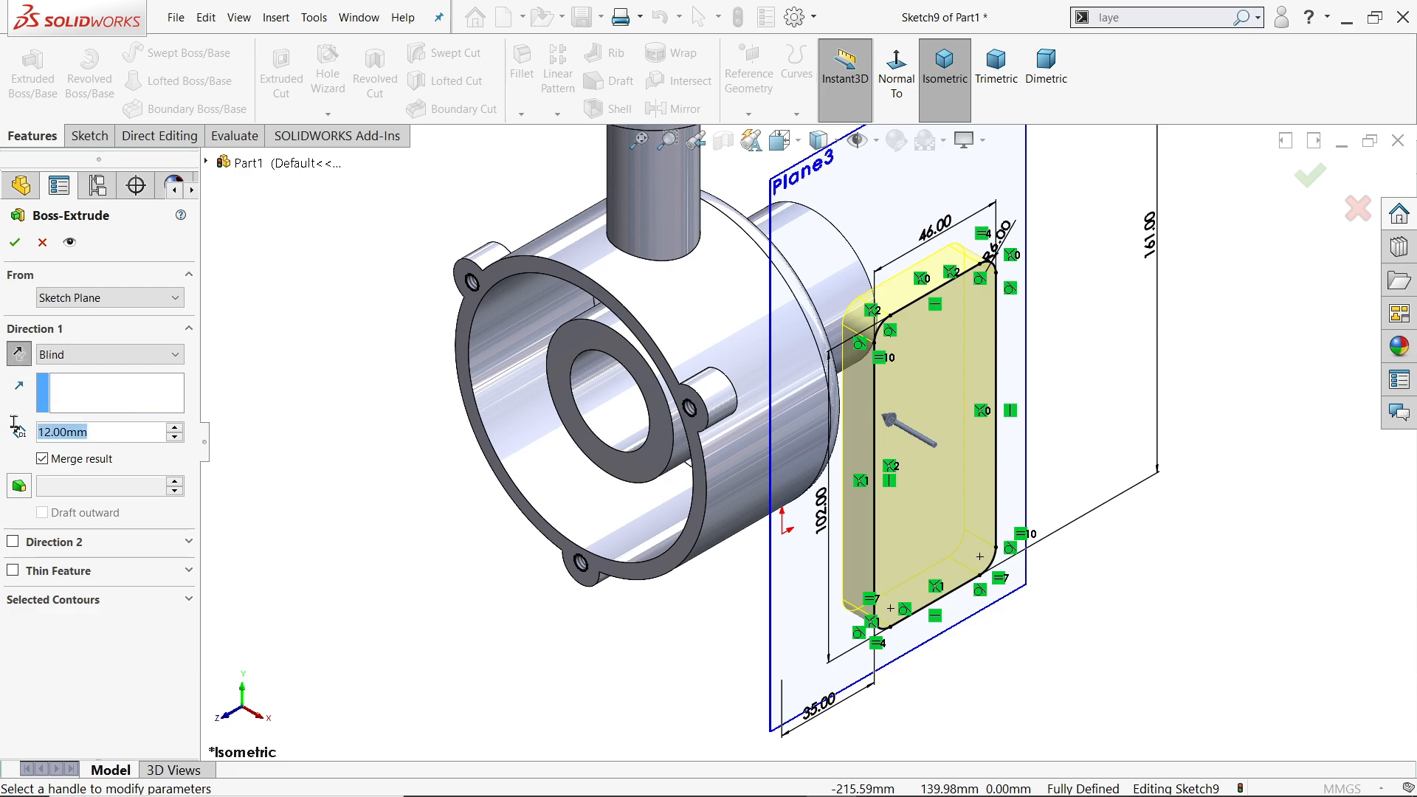
{"action": "left_click", "coordinate": [296, 354]}
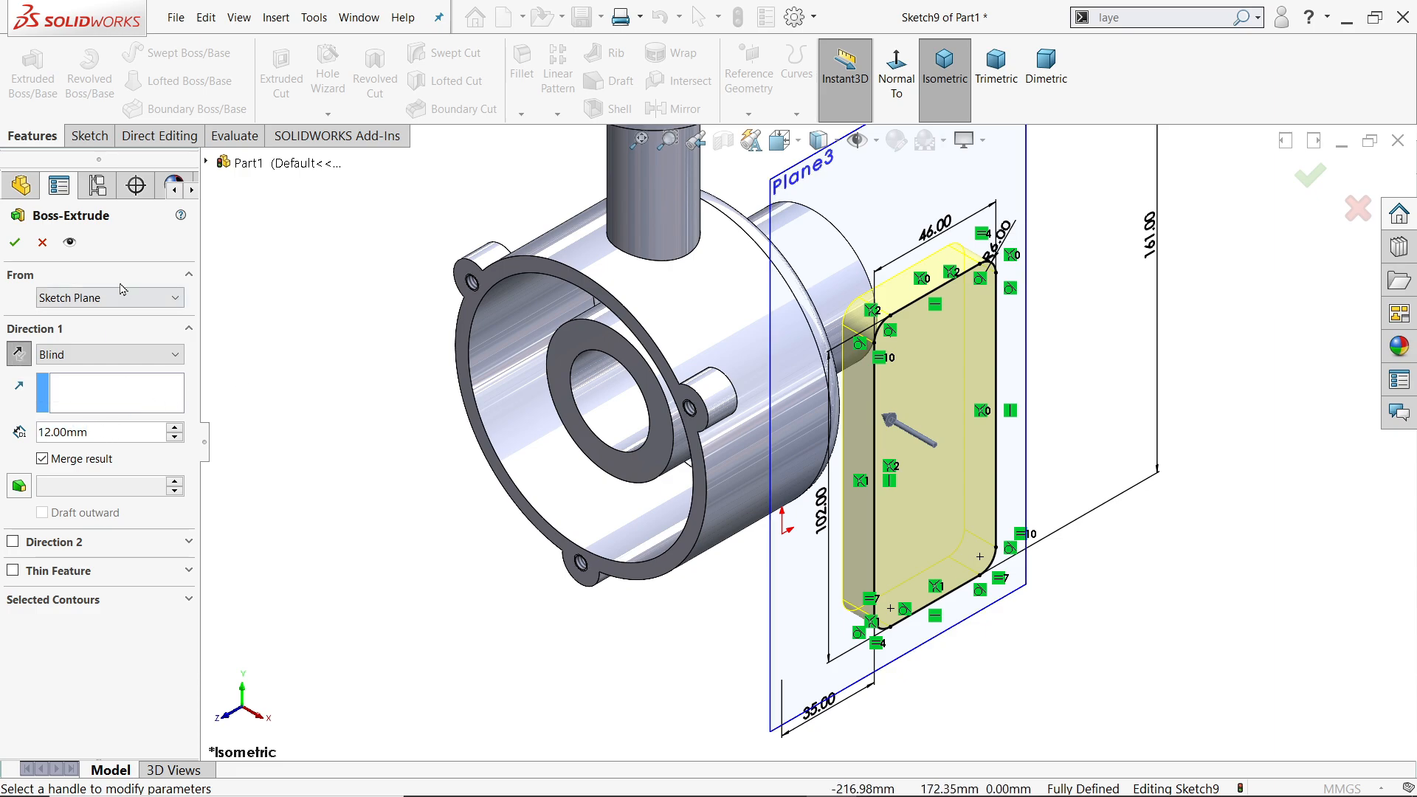
{"action": "left_click", "coordinate": [17, 244]}
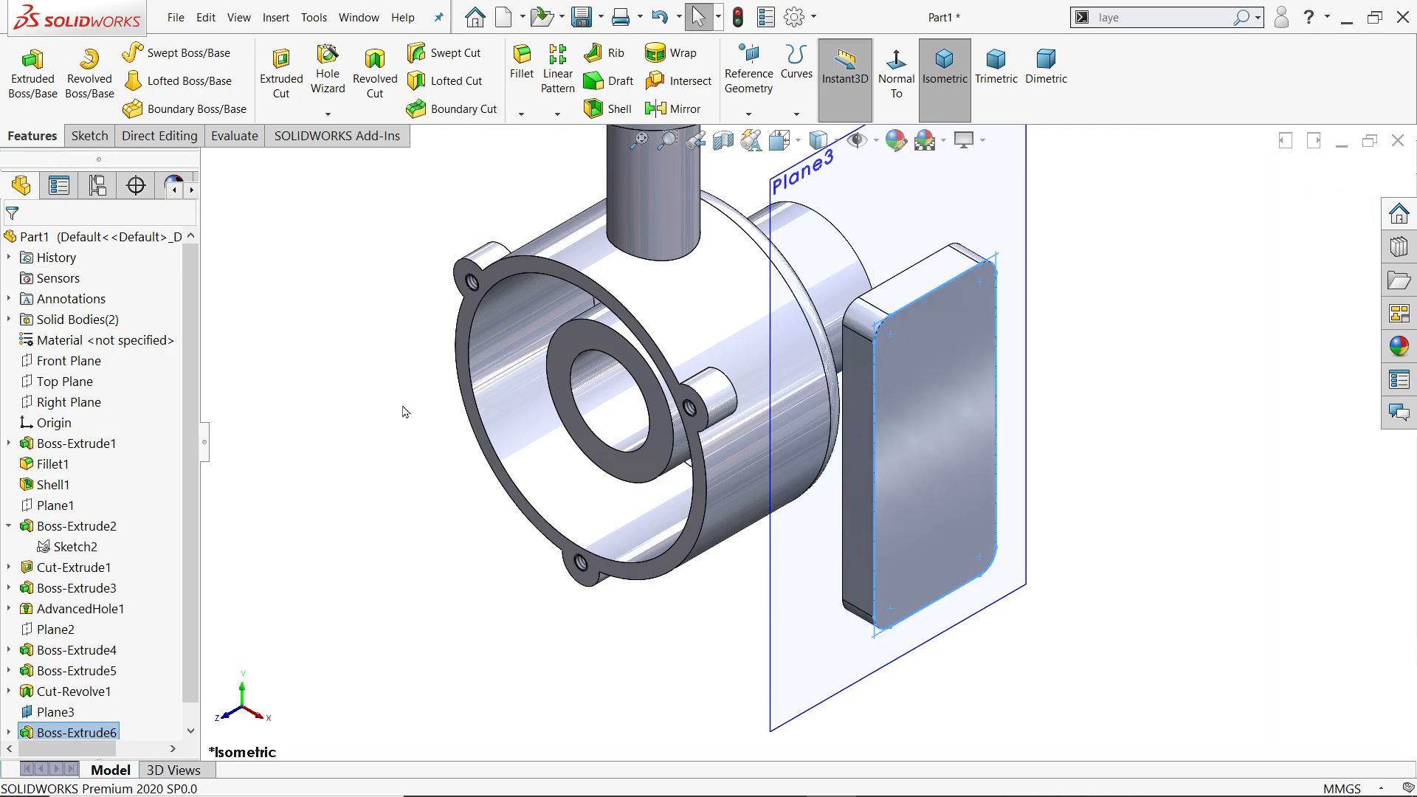
Select the offset reference plane at the flange's outer face
{"action": "left_click", "coordinate": [774, 531]}
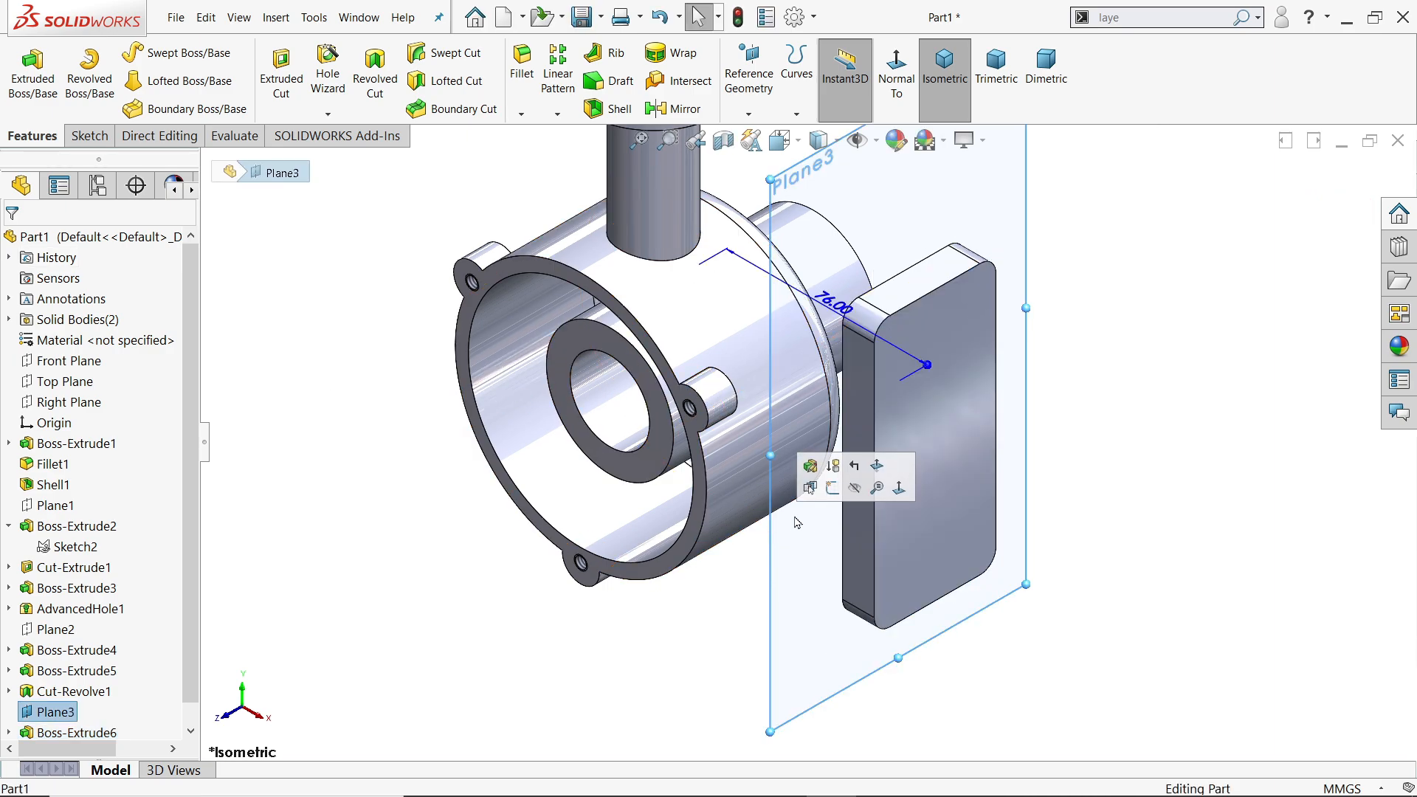
Hide the Plane3 reference plane beside the rectangular flange plate
{"action": "left_click", "coordinate": [833, 489]}
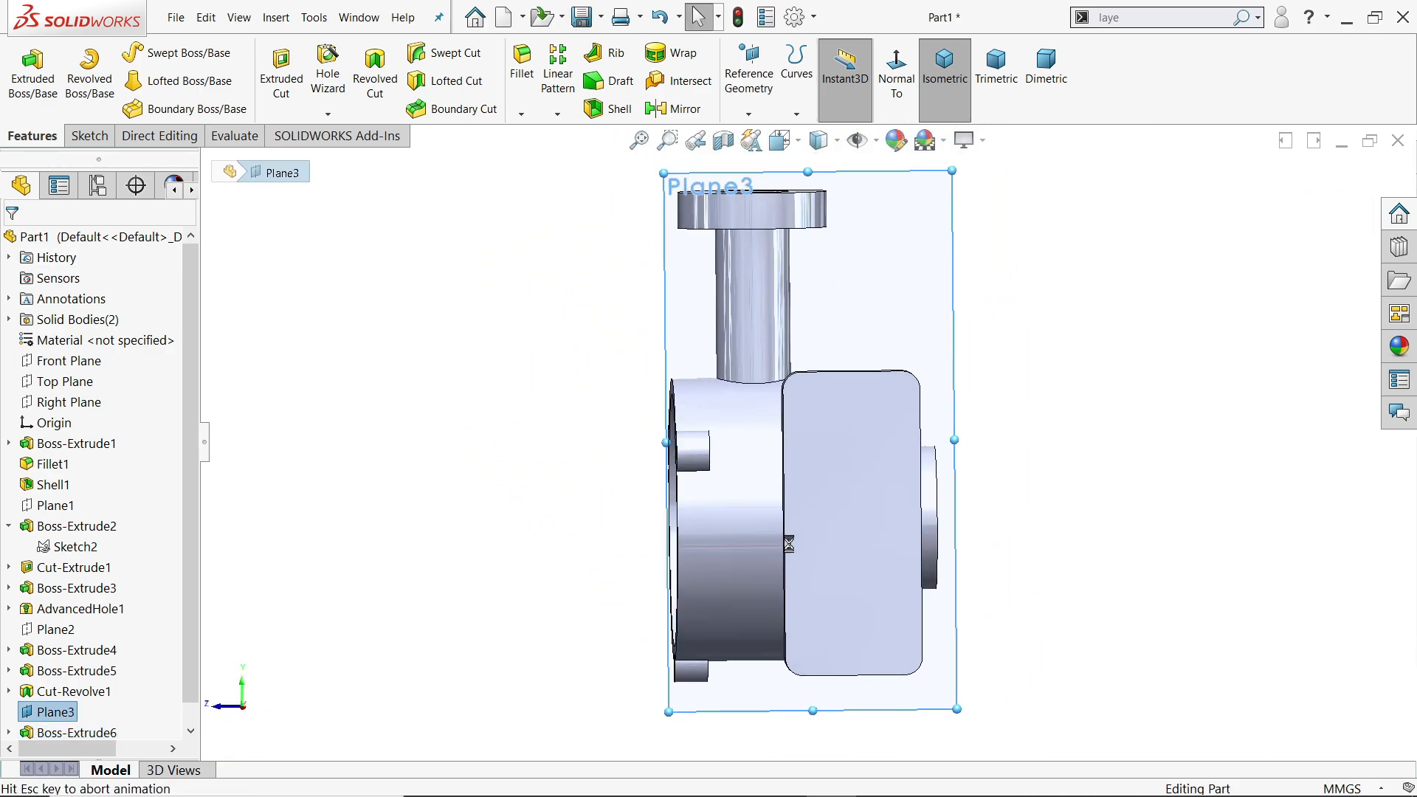
{"action": "left_click", "coordinate": [1321, 193]}
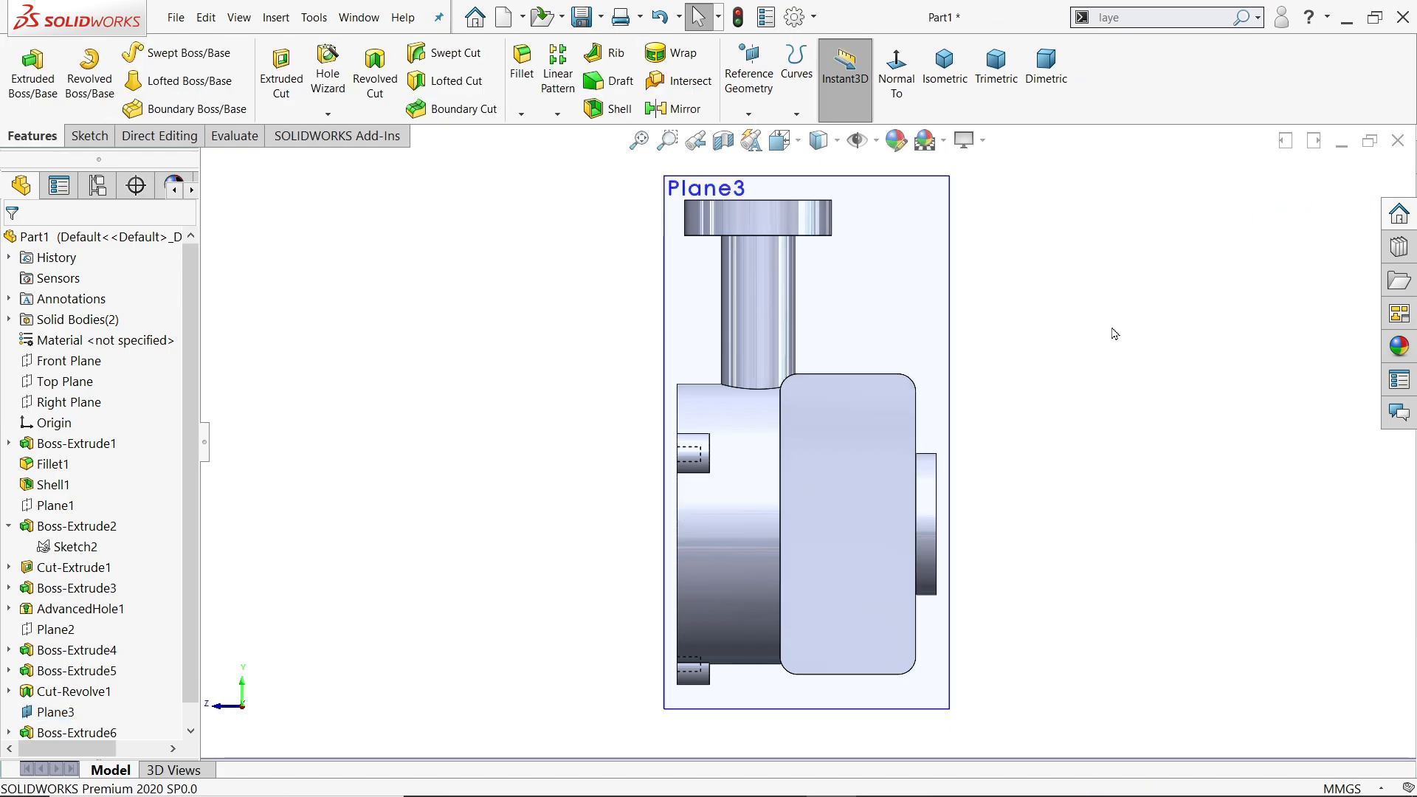
{"action": "left_click", "coordinate": [1036, 312]}
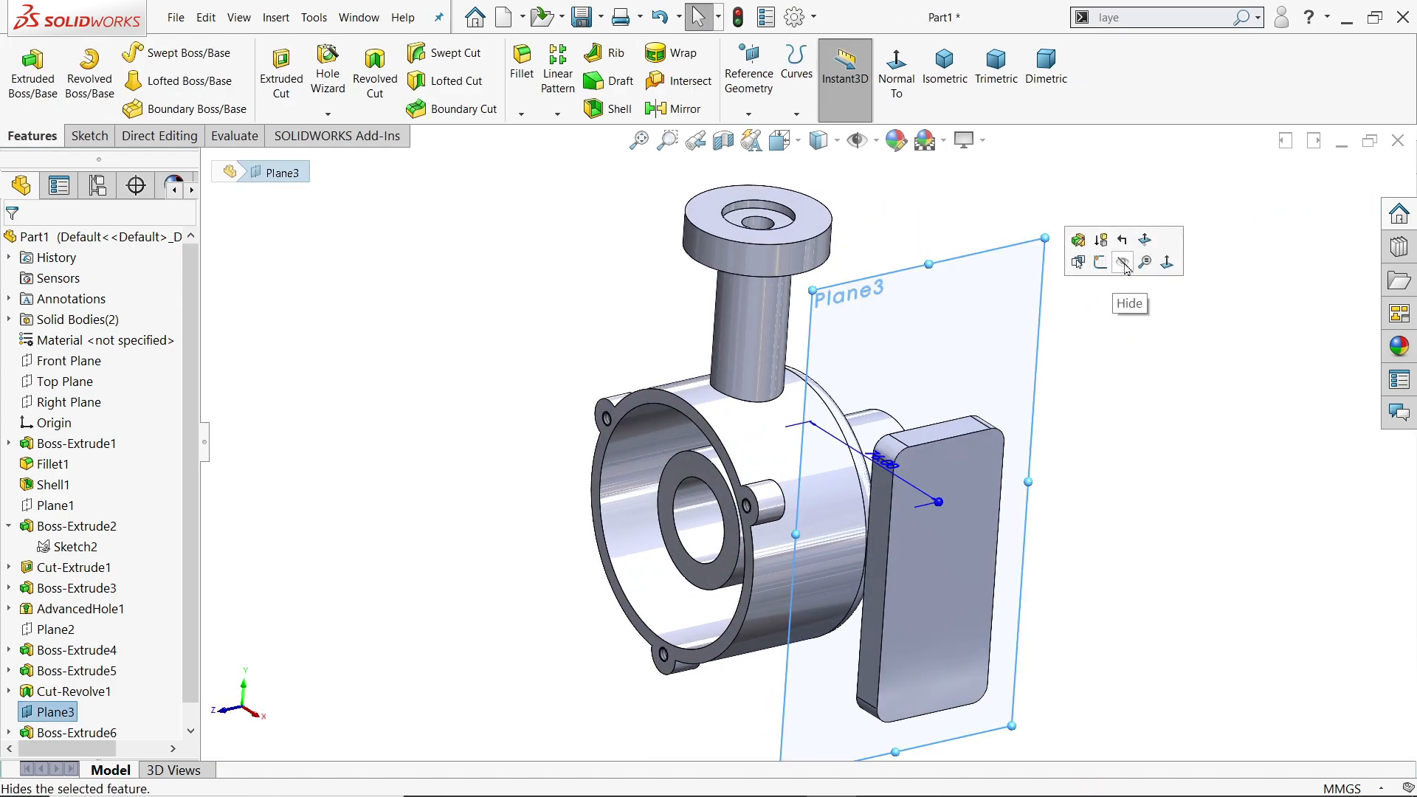
{"action": "left_click", "coordinate": [1099, 264]}
Start a sketch on the flange plate's inner face, the one facing the housing, and view it straight on
{"action": "key", "text": "f"}
{"action": "middle_click_drag", "start_coordinate": [949, 497], "coordinate": [1056, 538]}
{"action": "left_click", "coordinate": [885, 480]}
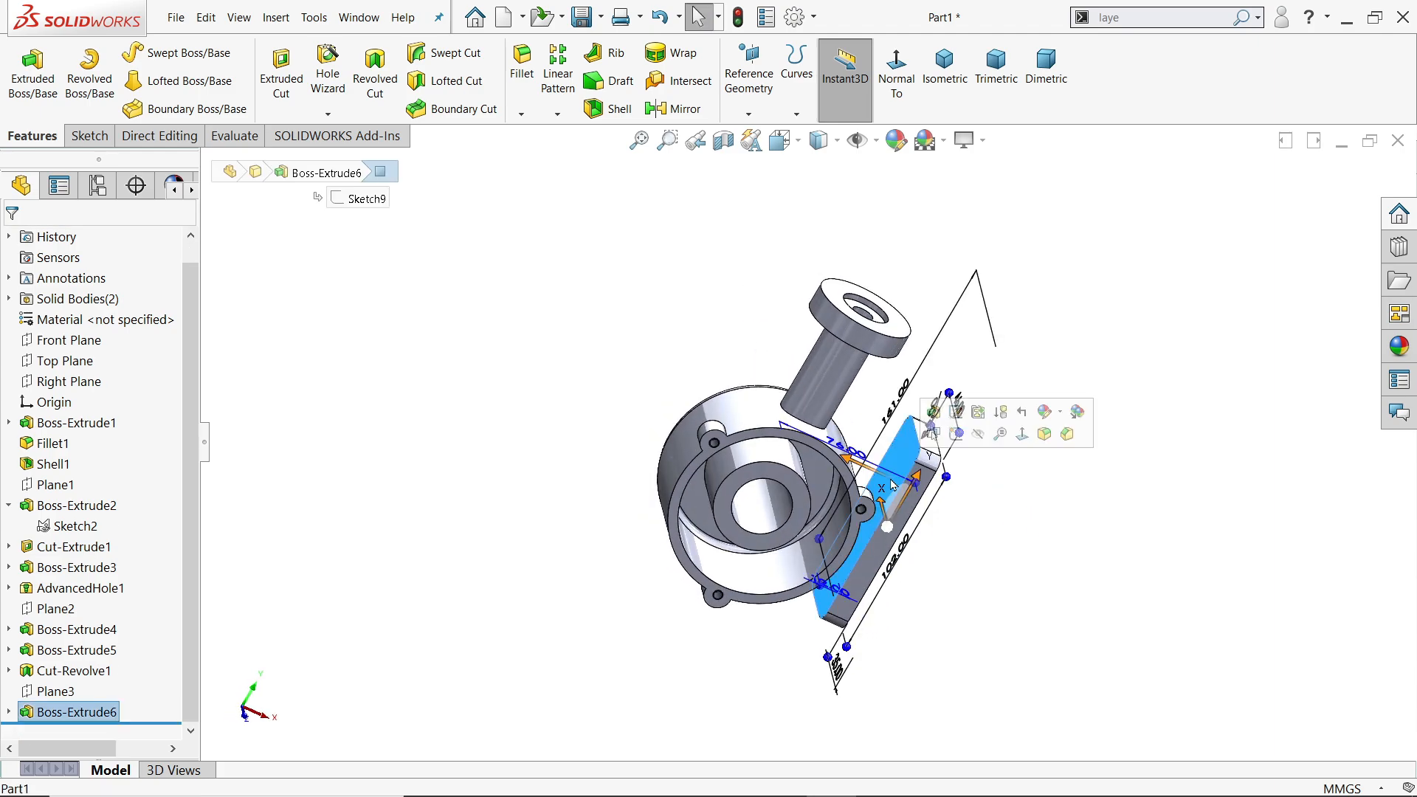
{"action": "left_click", "coordinate": [958, 435]}
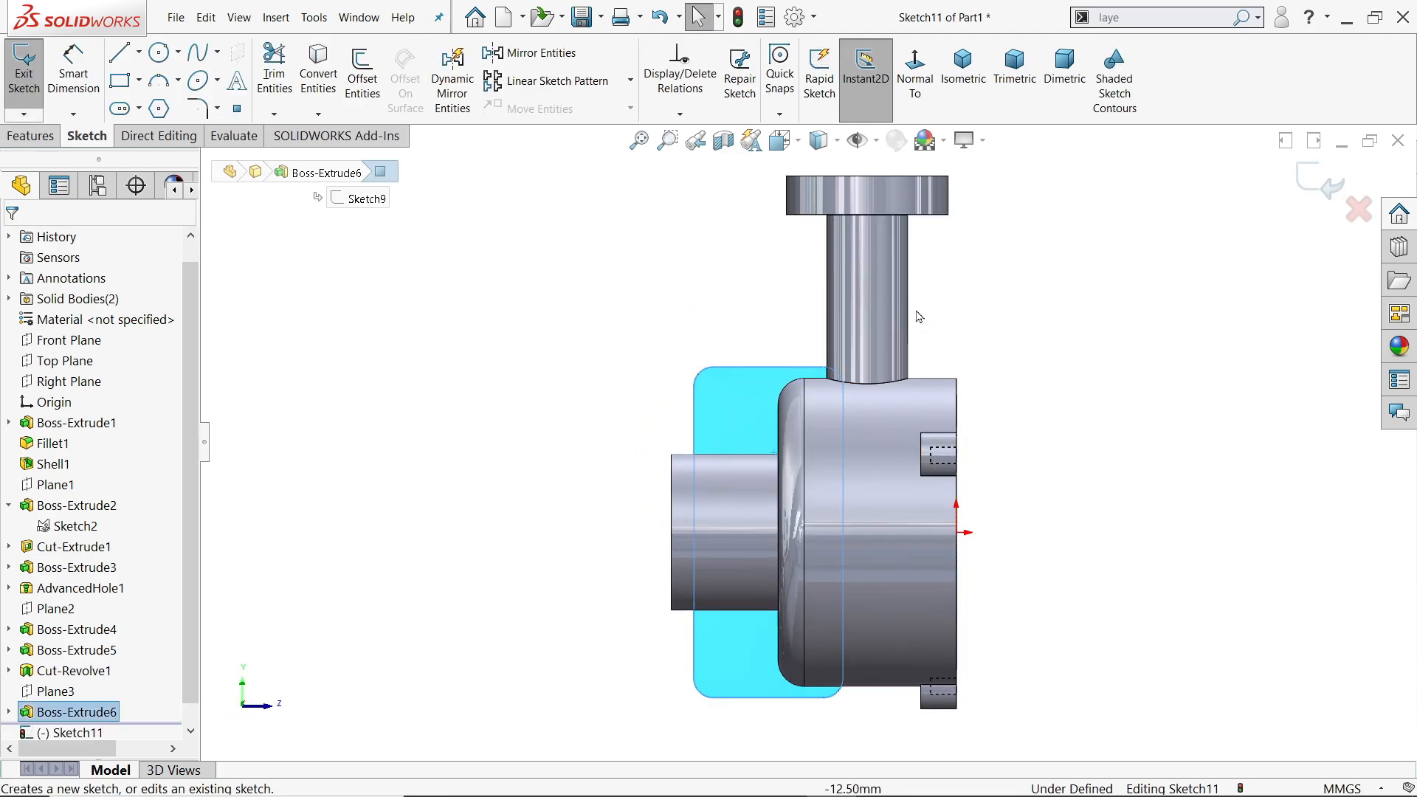
{"action": "left_click", "coordinate": [915, 74]}
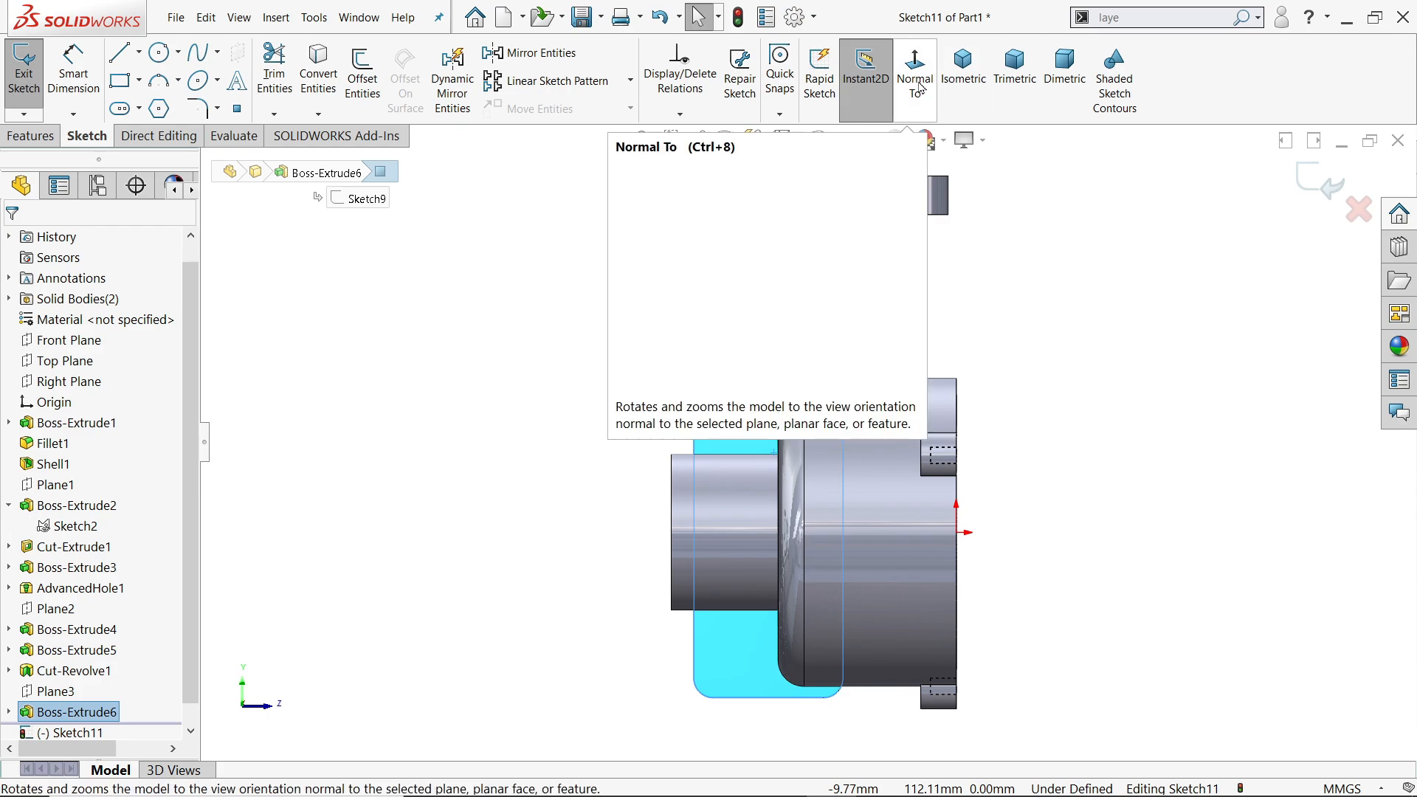
Sketch a corner rectangle 25 mm wide and 48 mm high, starting on the flange plate's long edge nearest the housing's open end
{"action": "left_click", "coordinate": [124, 87]}
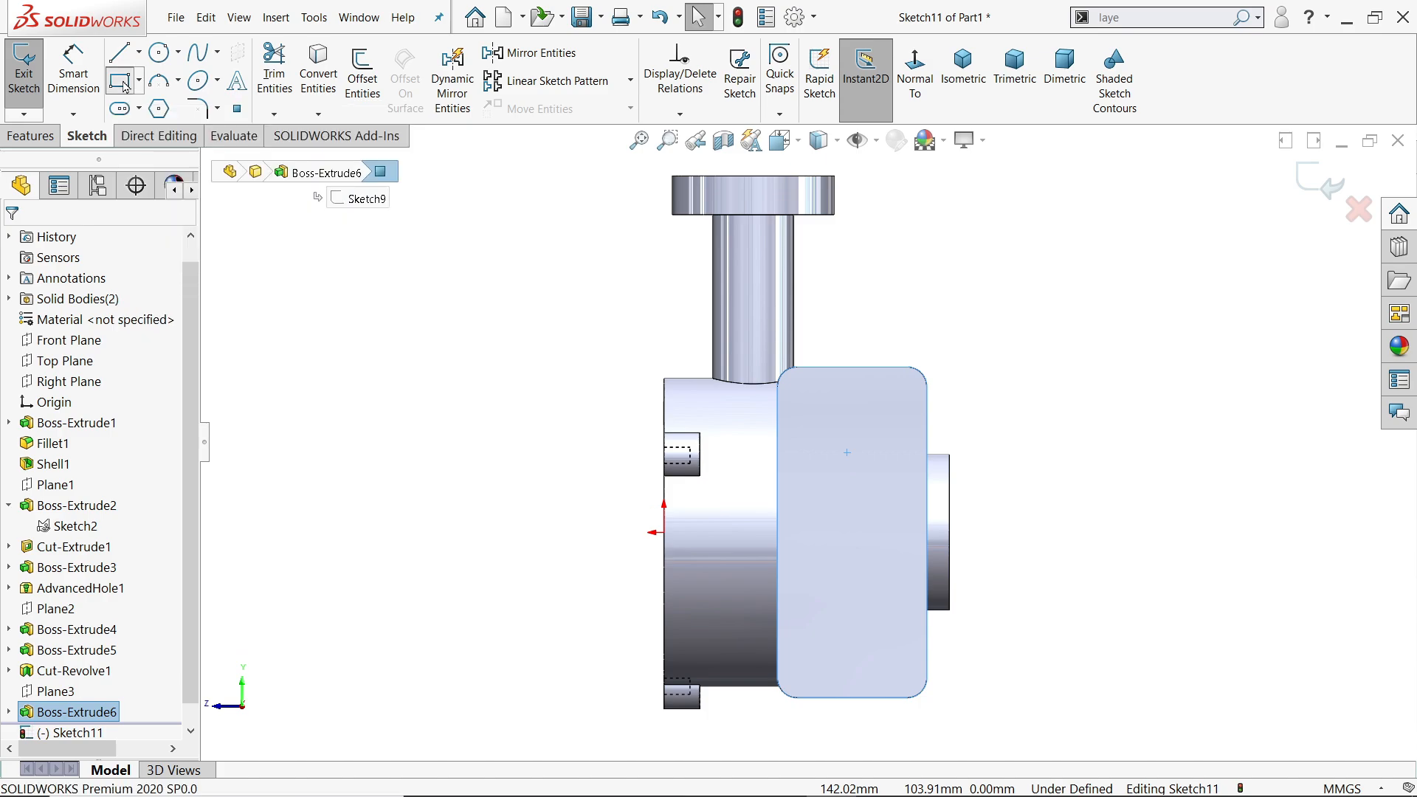
{"action": "scroll", "coordinate": [842, 583], "scroll_direction": "up", "scroll_amount": 2}
{"action": "scroll", "coordinate": [847, 590], "scroll_direction": "down", "scroll_amount": 2}
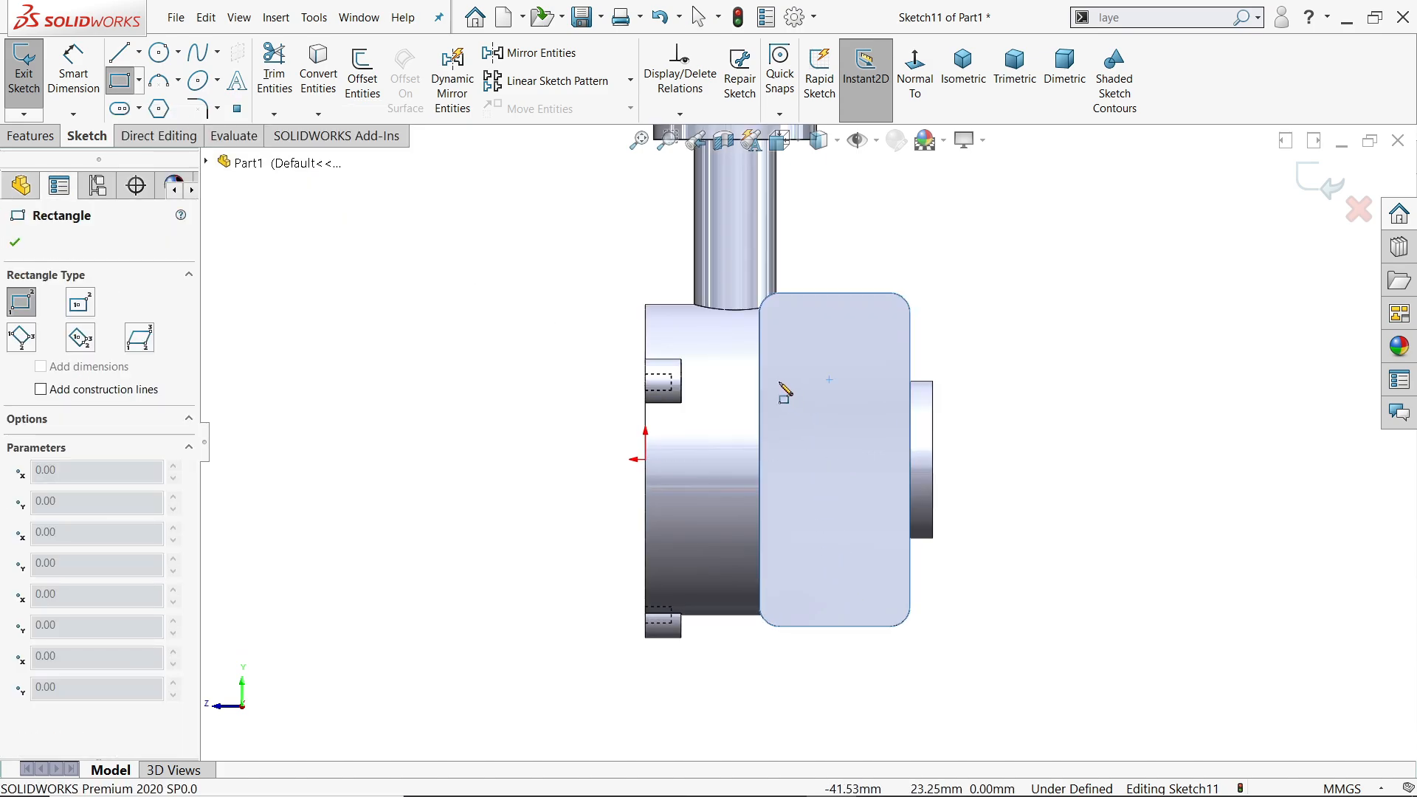
{"action": "left_click", "coordinate": [760, 370]}
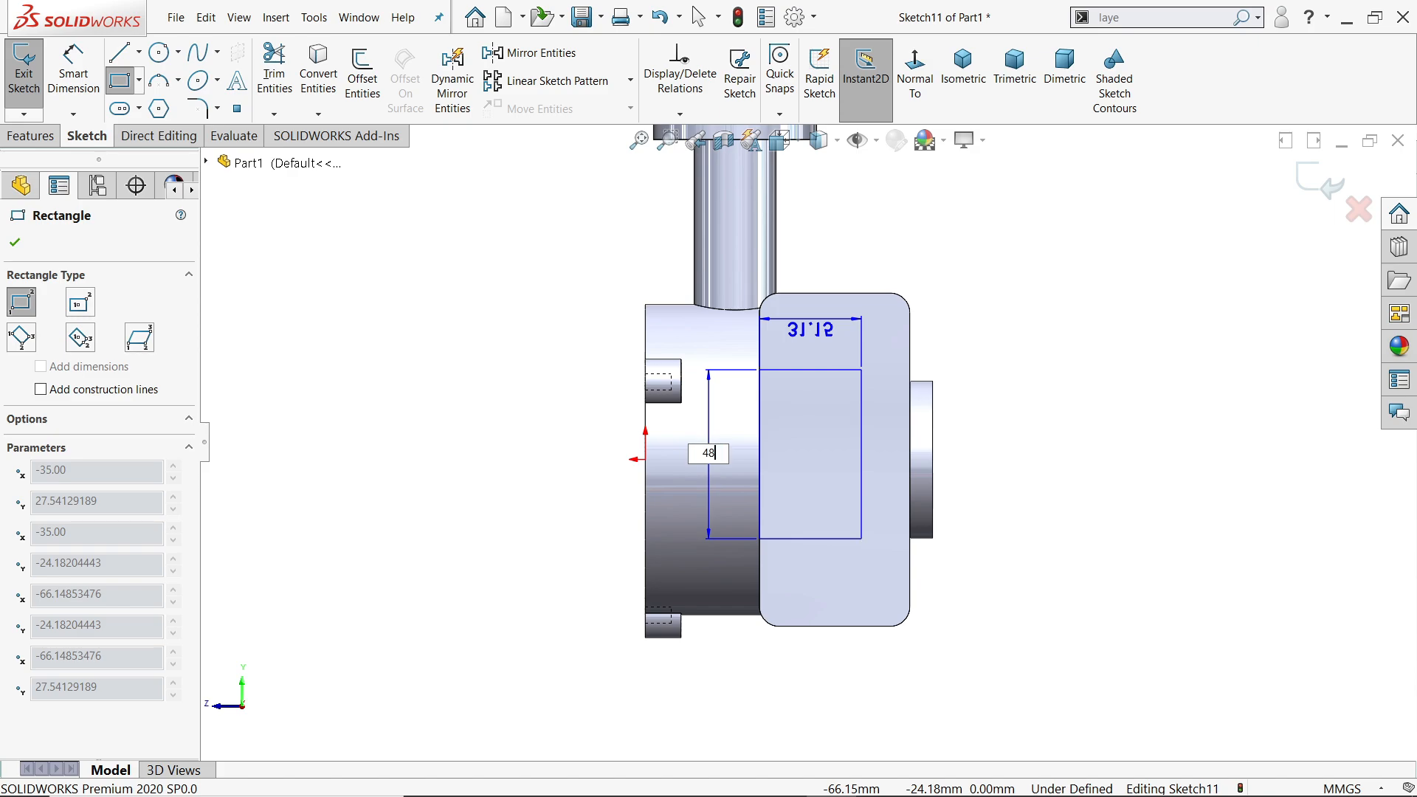
{"action": "key", "text": "Tab"}
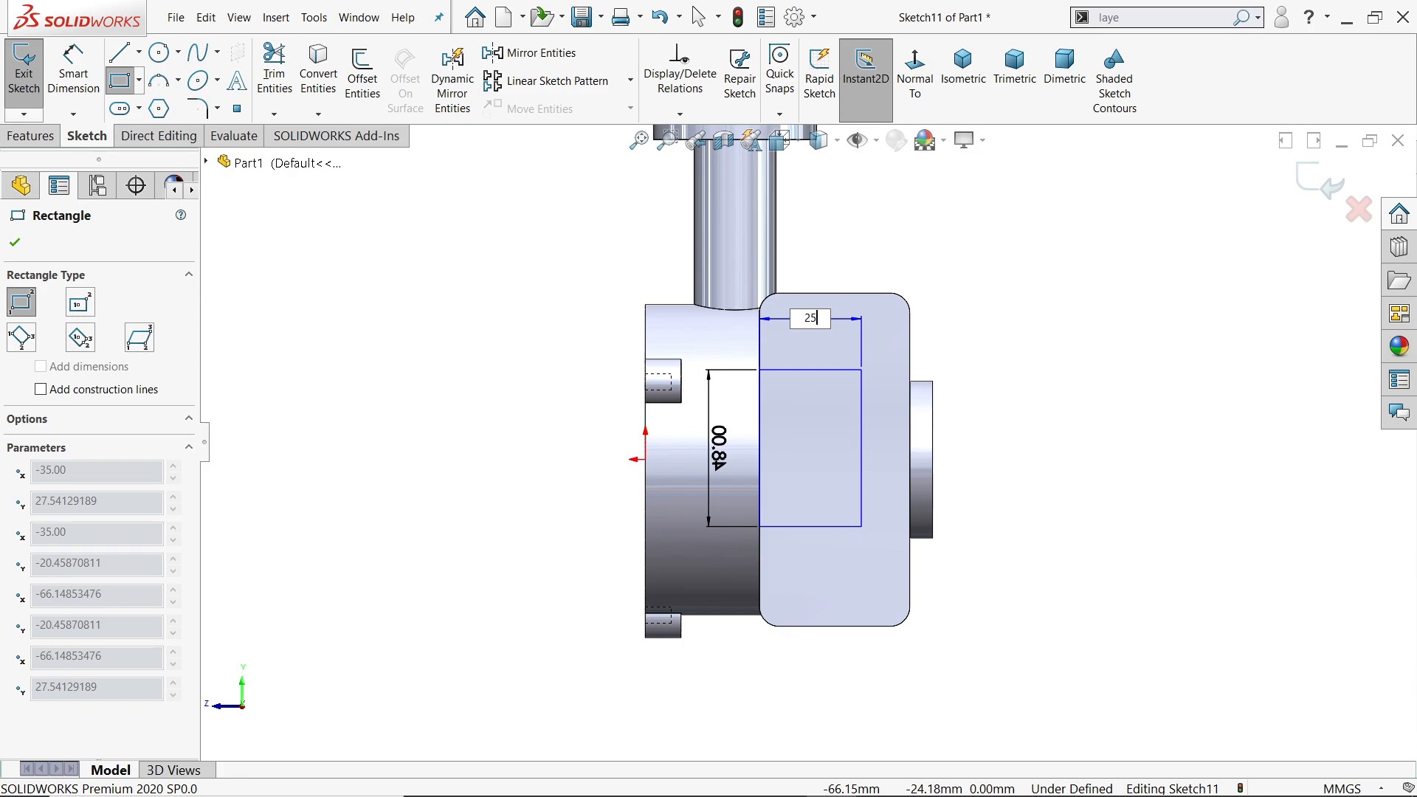
{"action": "key", "text": "Return"}
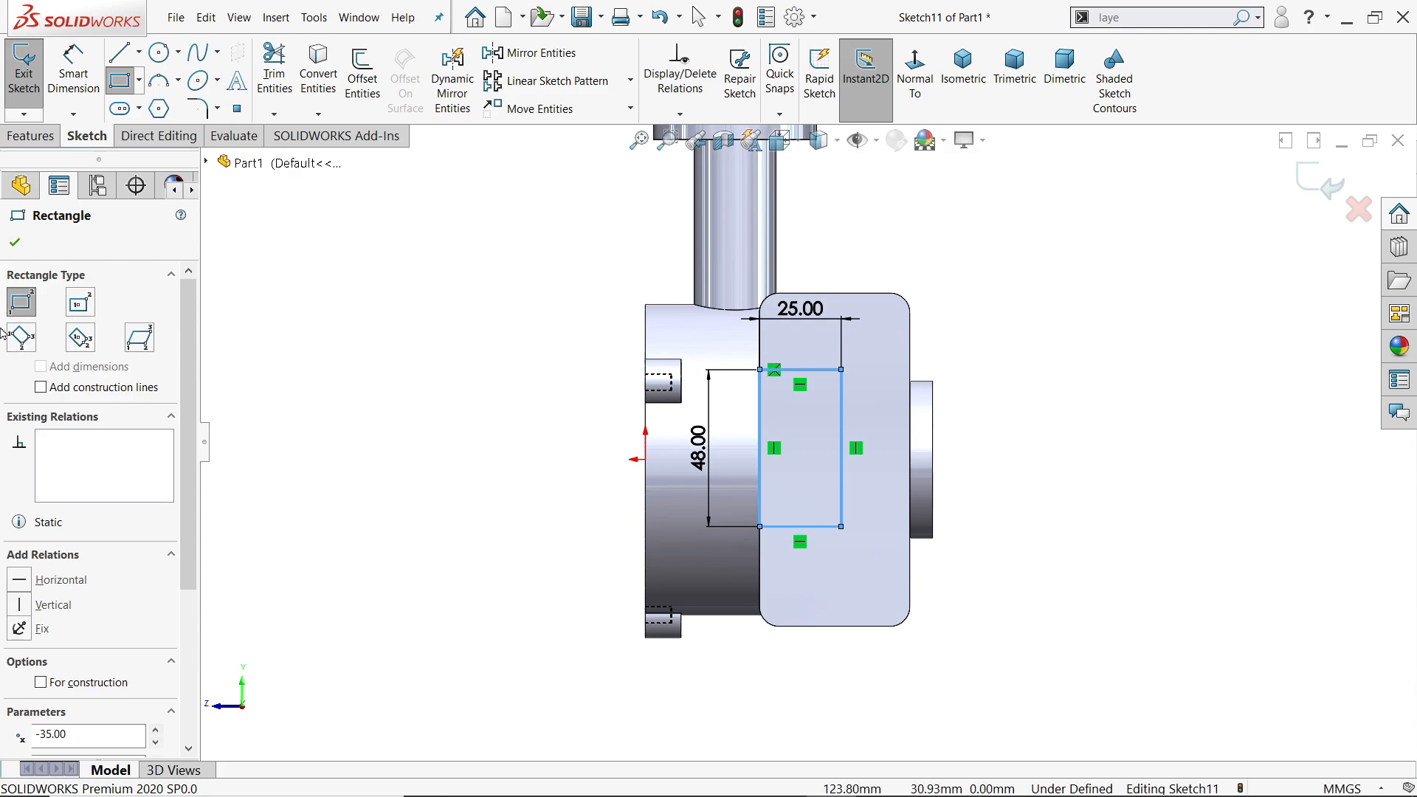
{"action": "key", "text": "Escape"}
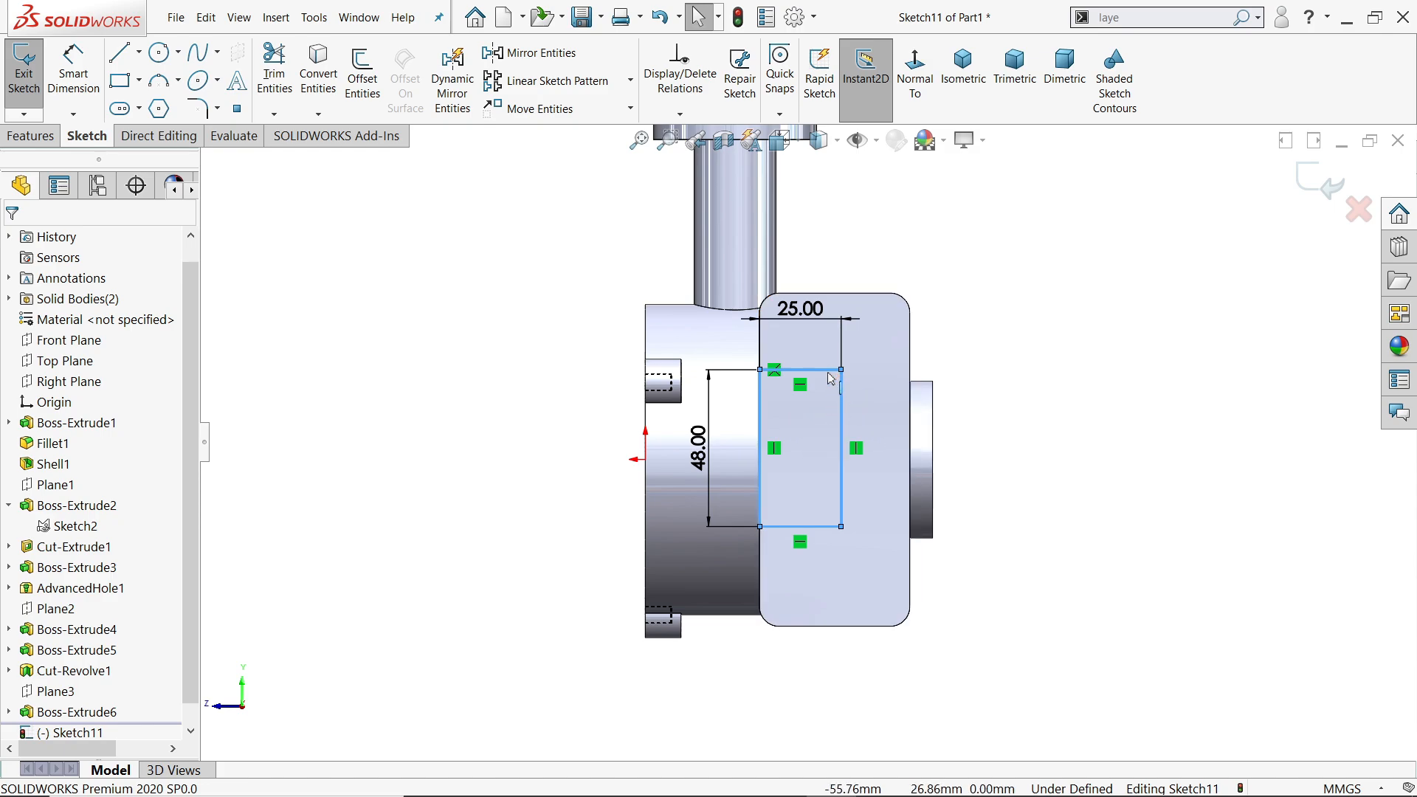
Consult the reference drawing exercise 159.PNG and round all four corners of the rectangle with 4 mm sketch fillets
{"action": "key", "text": "alt+Tab"}
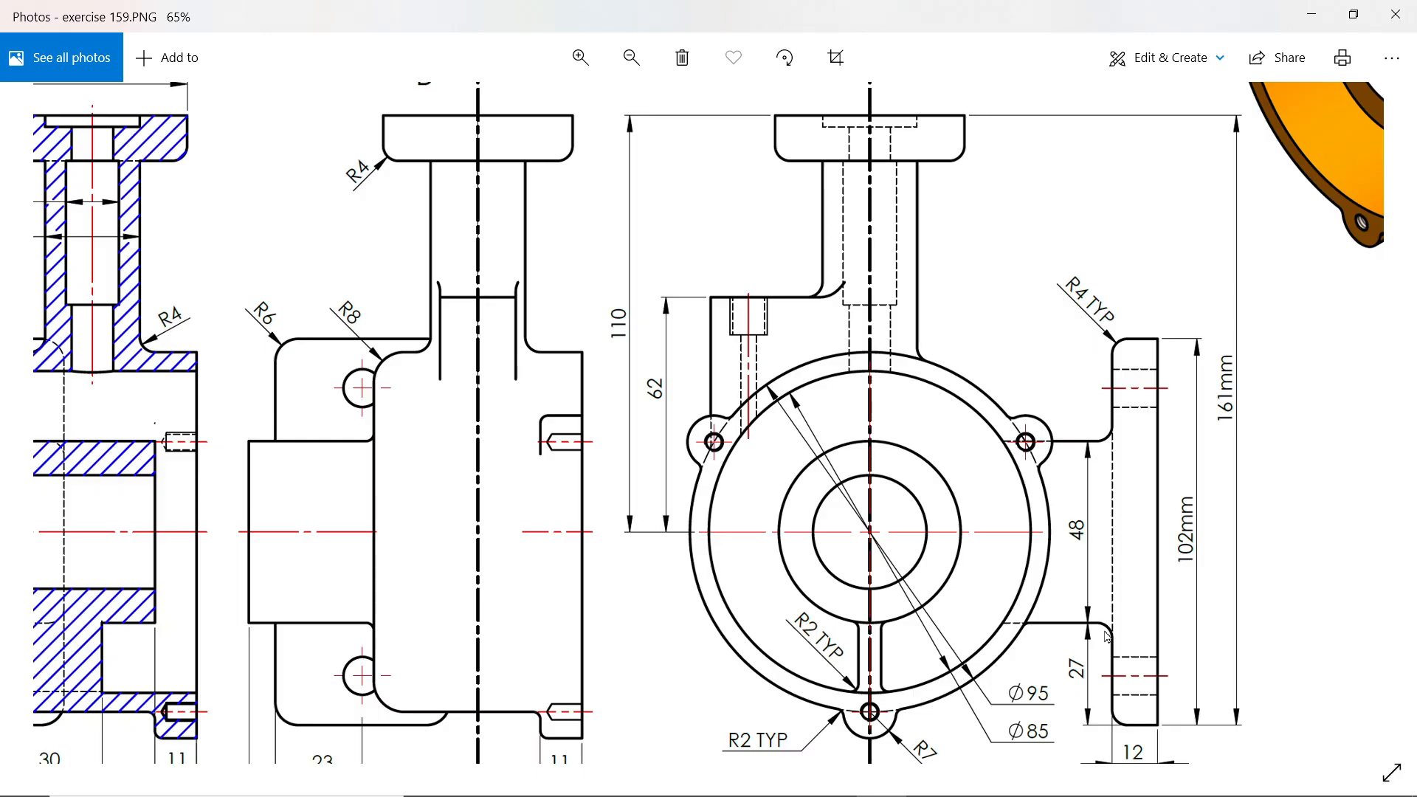
{"action": "mouse_move", "coordinate": [590, 500]}
{"action": "left_mouse_down"}
{"action": "mouse_move", "coordinate": [963, 430]}
{"action": "mouse_move", "coordinate": [993, 441]}
{"action": "left_mouse_up"}
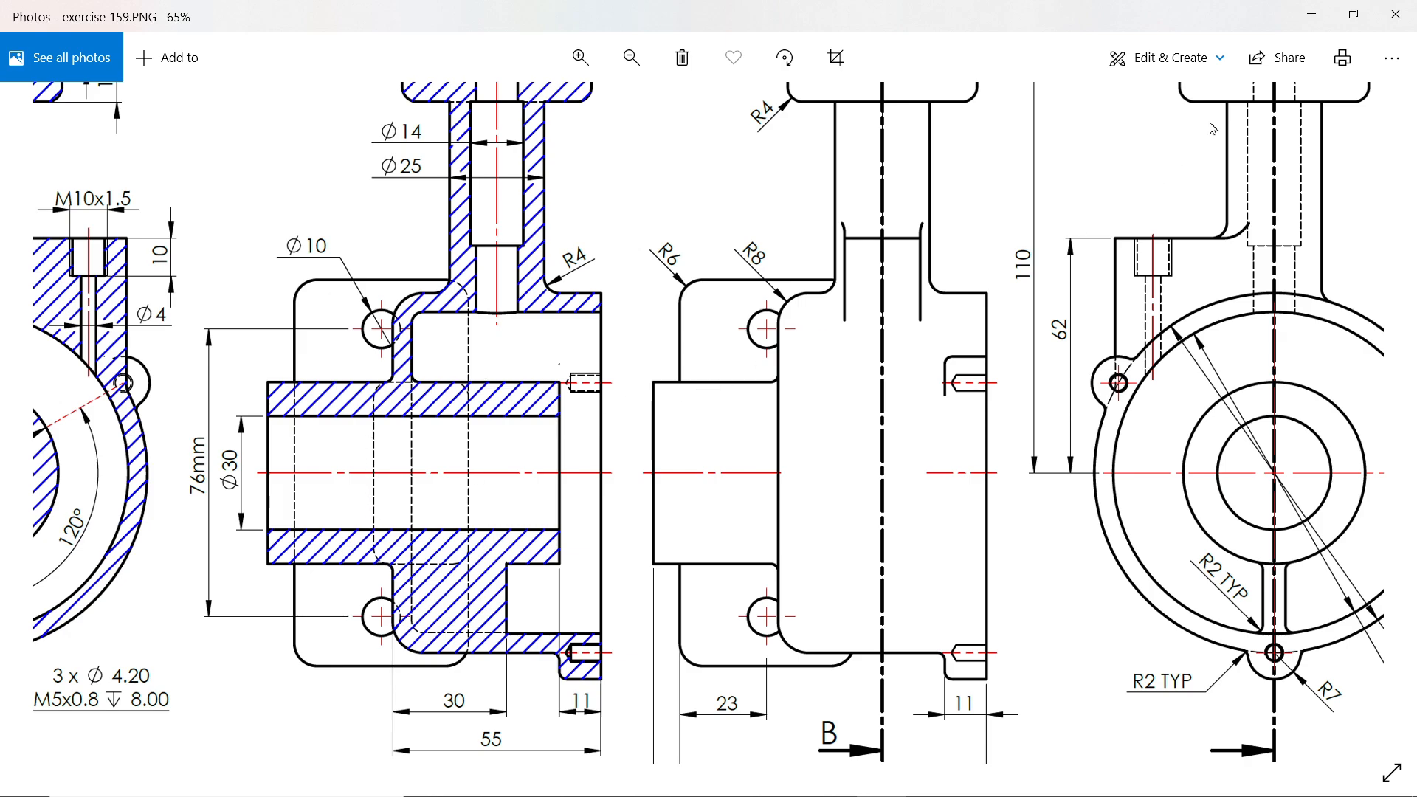
{"action": "left_click", "coordinate": [1313, 18]}
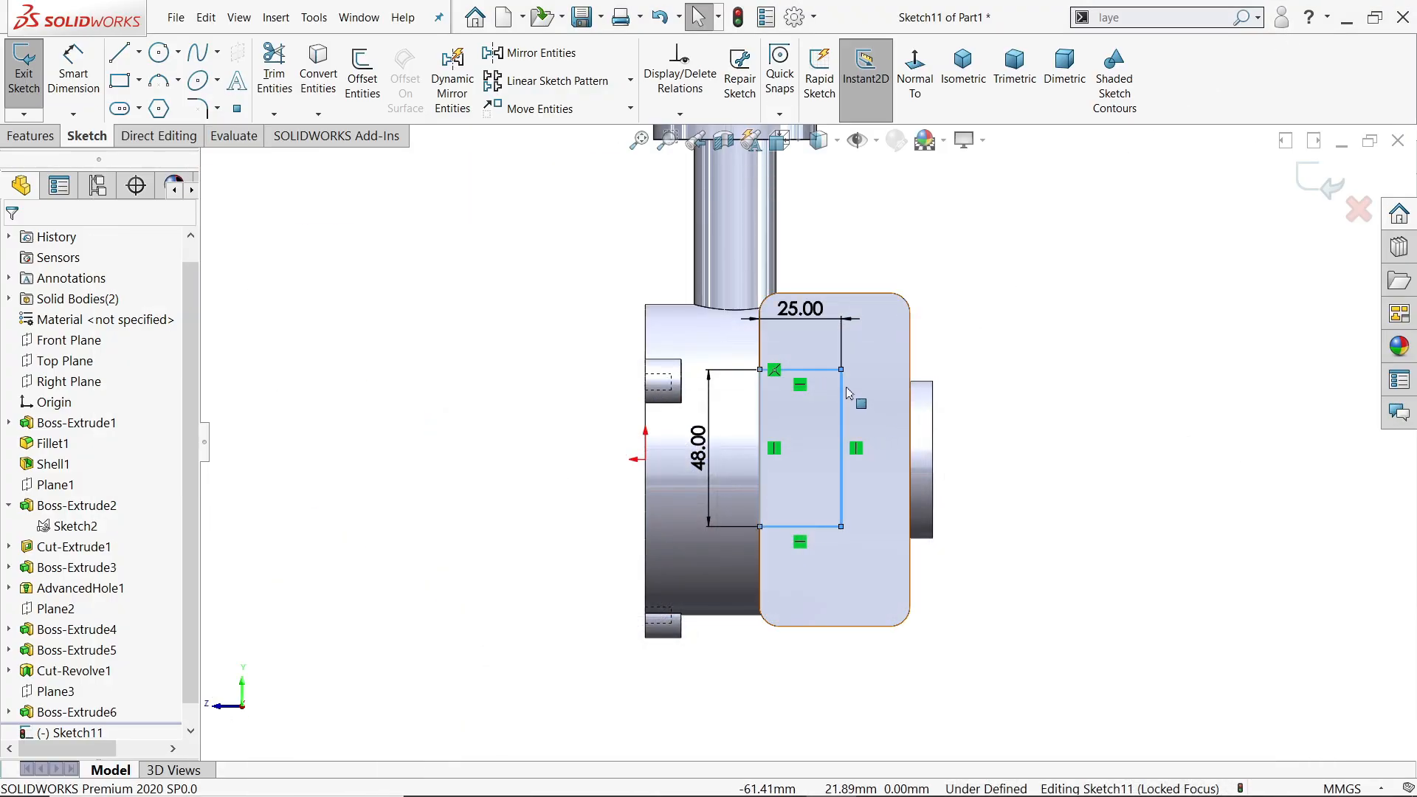
{"action": "left_click", "coordinate": [201, 109]}
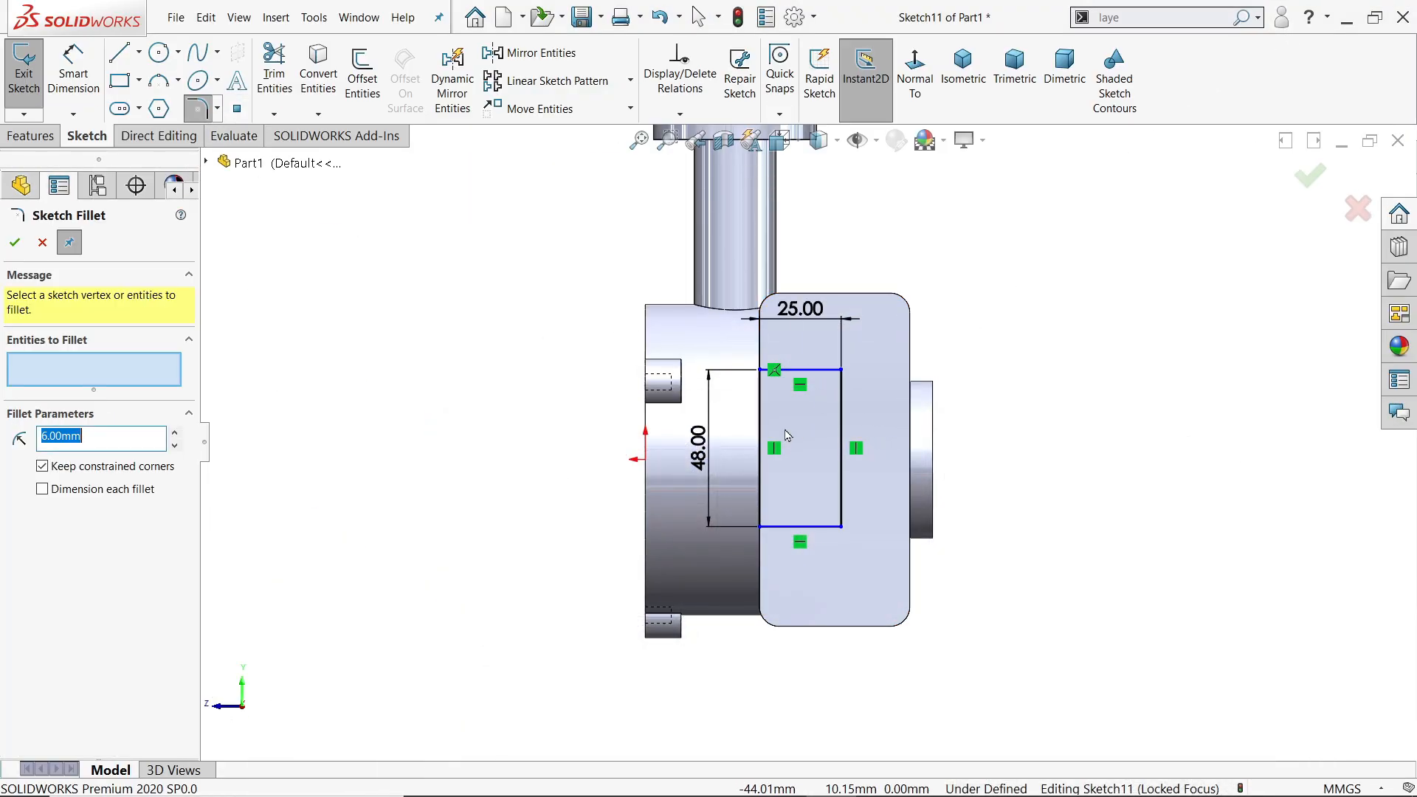
{"action": "type", "text": "4"}
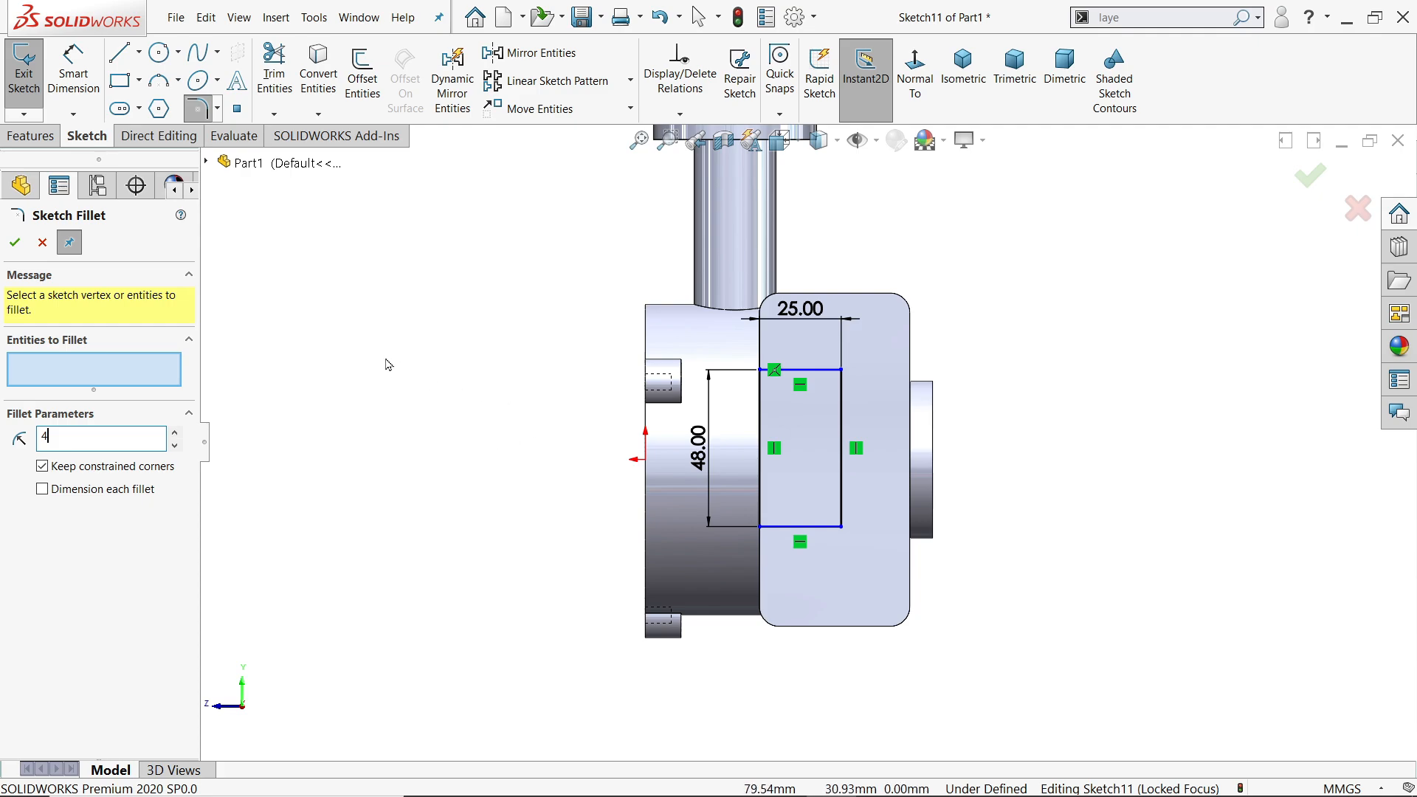
{"action": "left_click_drag", "start_coordinate": [890, 337], "coordinate": [736, 551]}
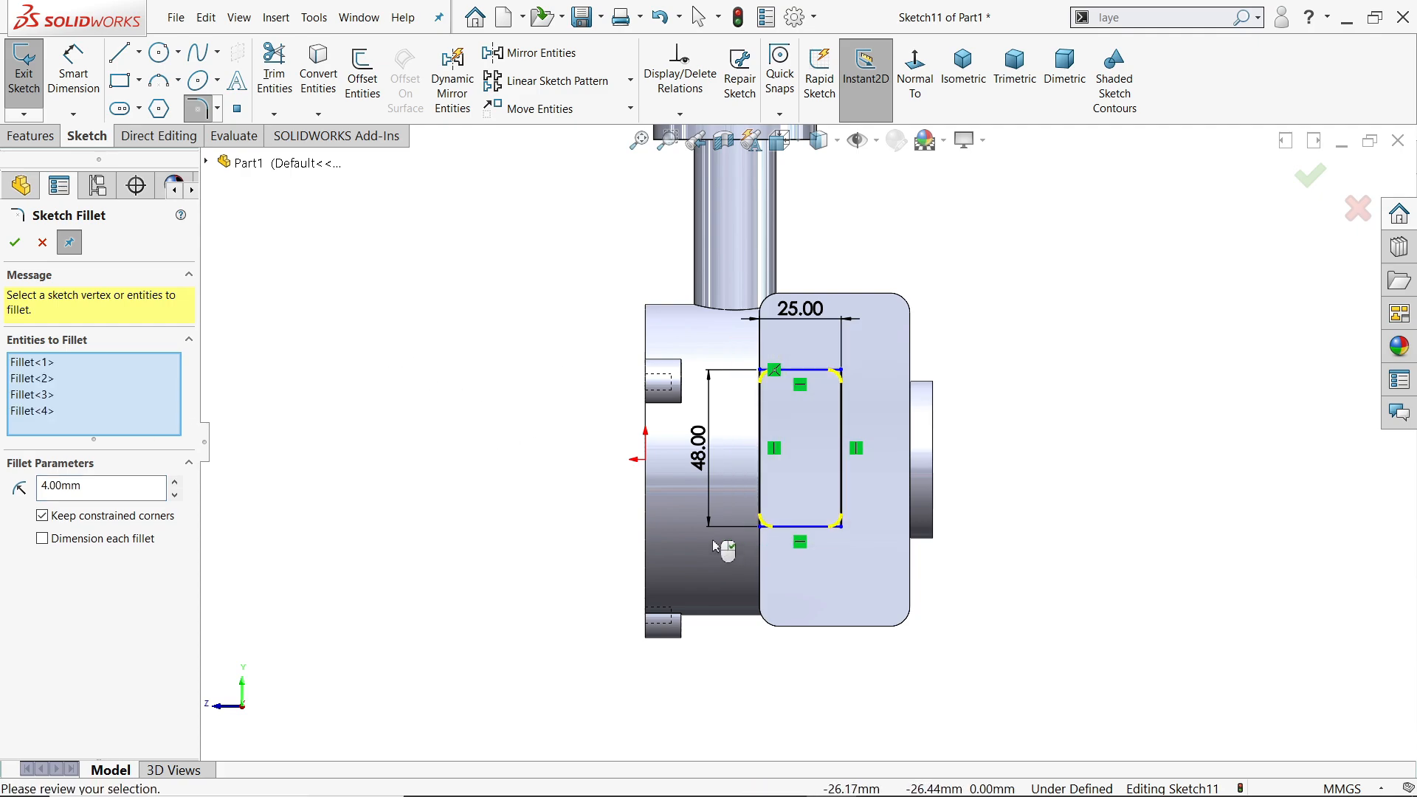
{"action": "left_click", "coordinate": [23, 246]}
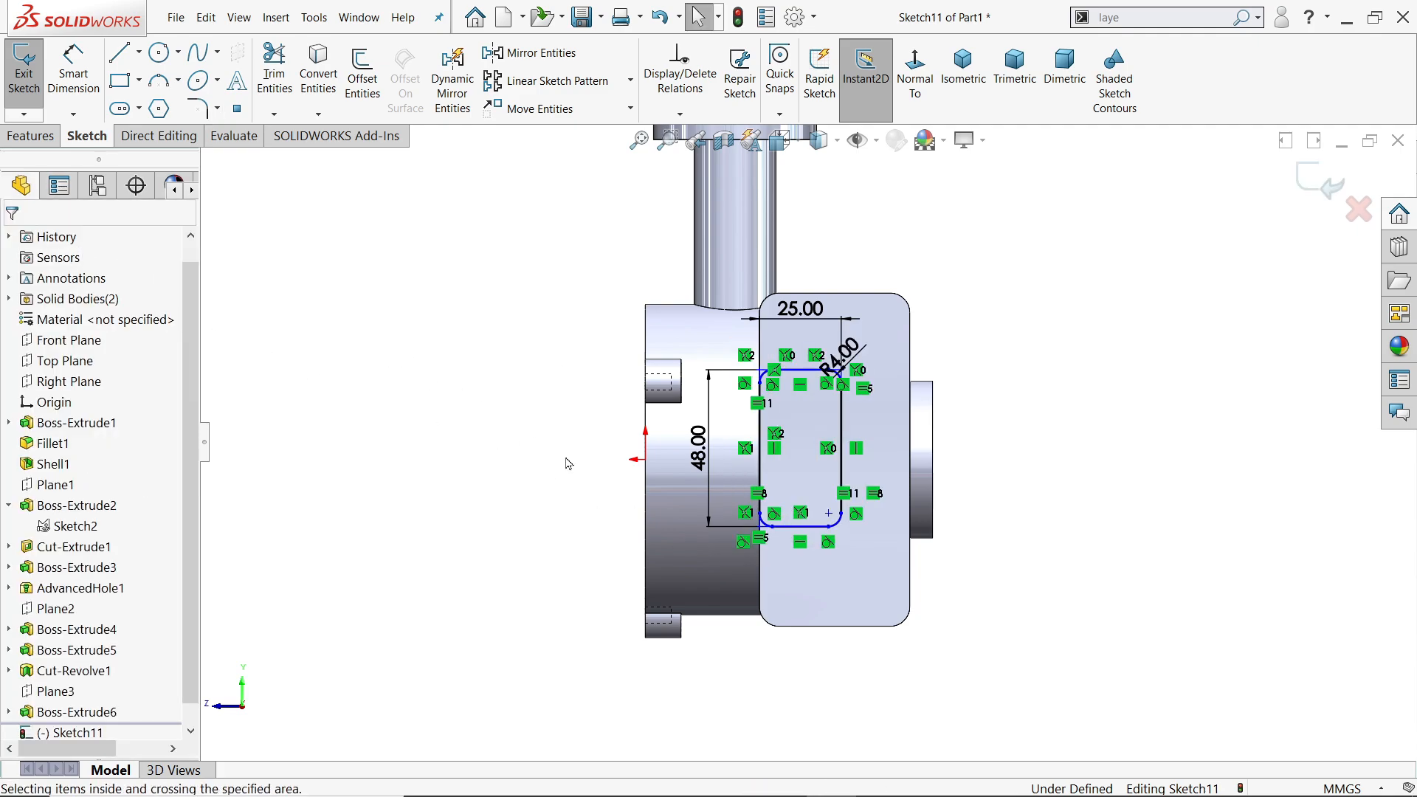
Dimension the distance between the rectangle's lower line and the flange plate's lower edge as 27 mm
{"action": "scroll", "coordinate": [869, 489], "scroll_direction": "down", "scroll_amount": 2}
{"action": "left_click", "coordinate": [73, 70]}
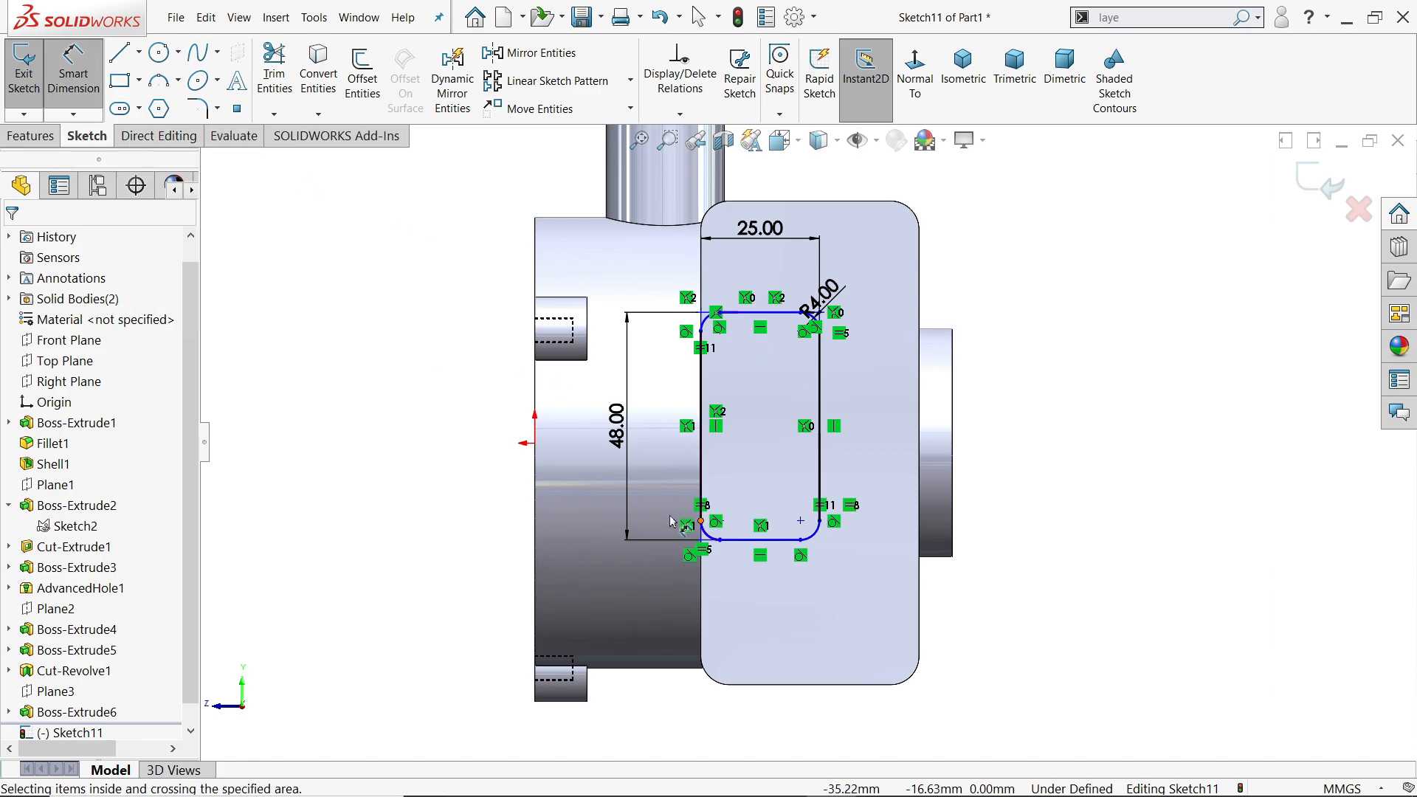
{"action": "left_click", "coordinate": [771, 548]}
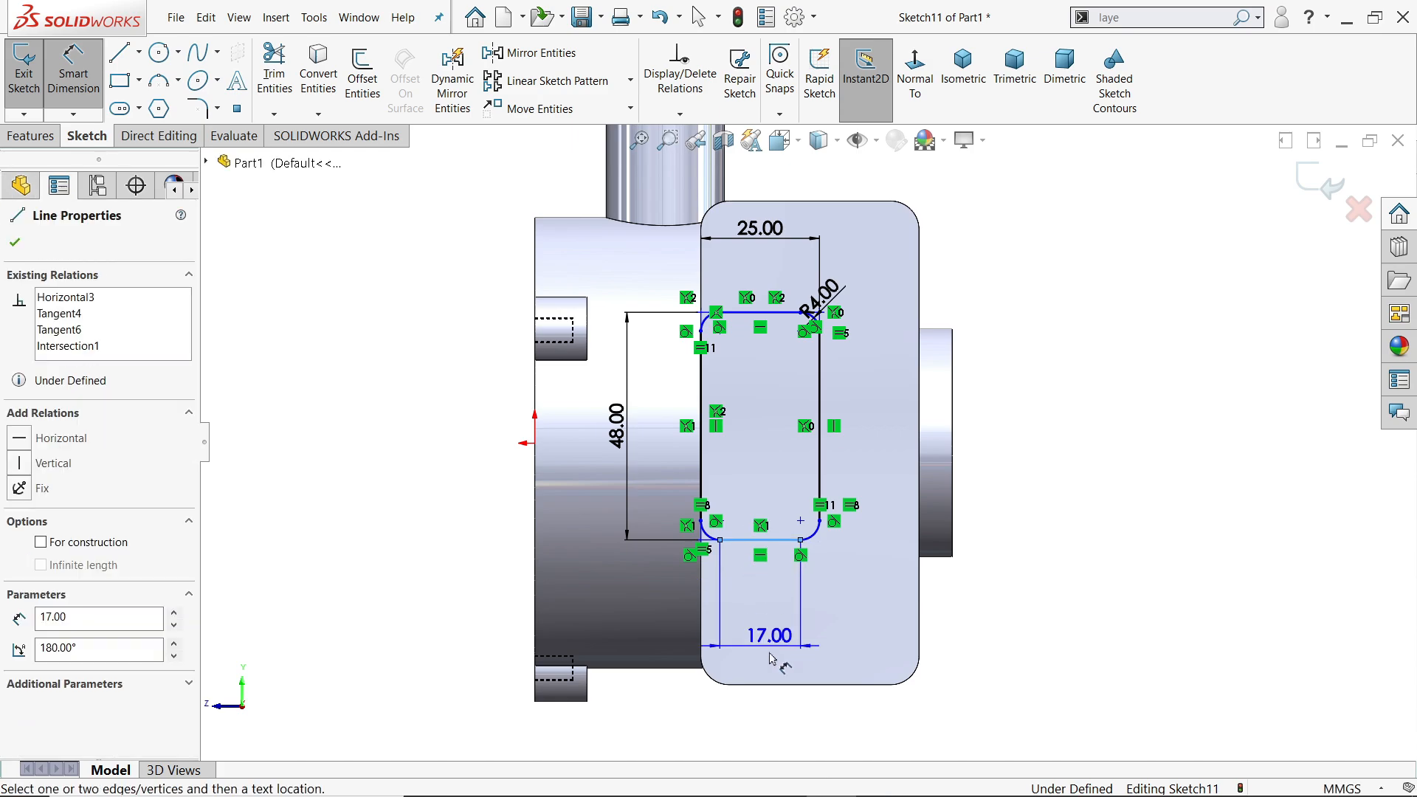
{"action": "left_click", "coordinate": [777, 687]}
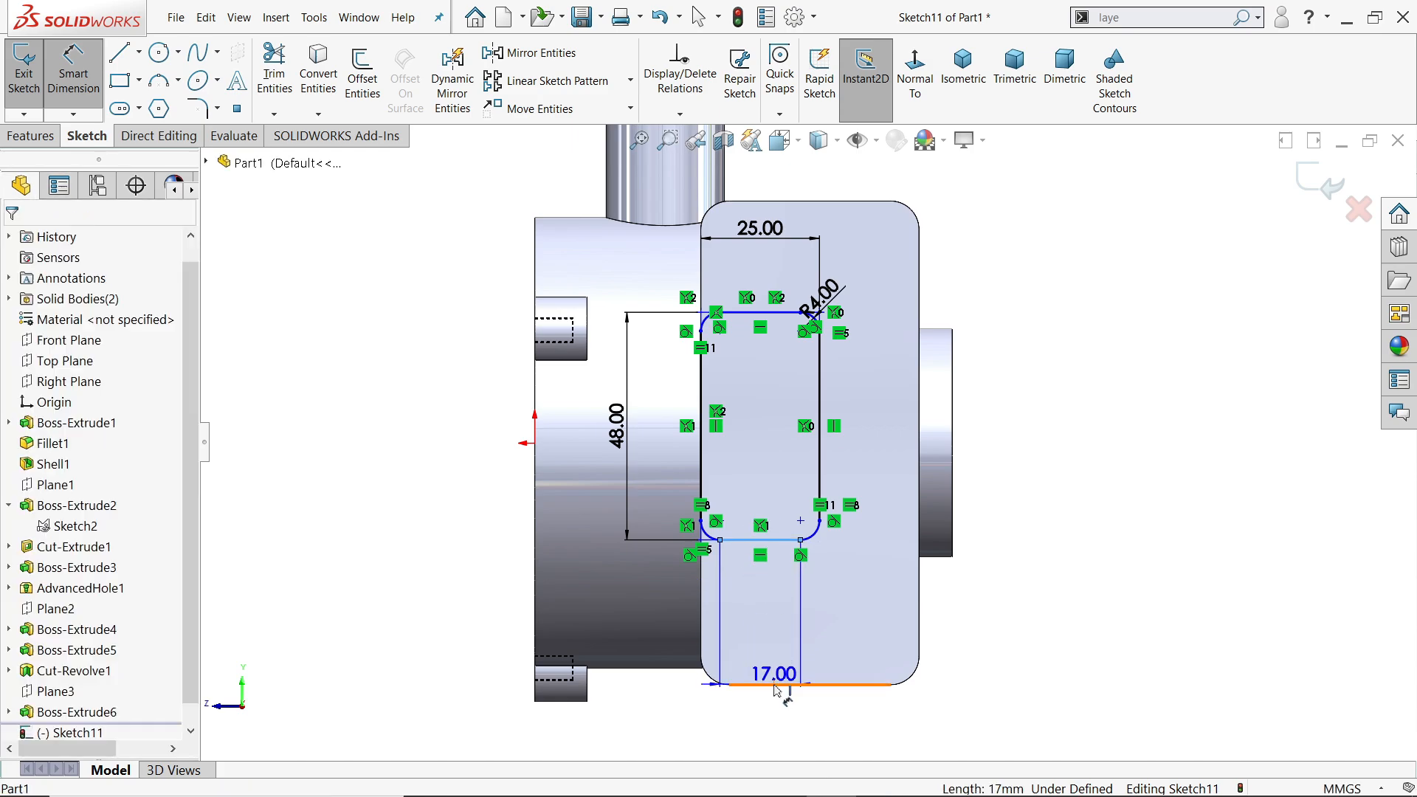
{"action": "left_click", "coordinate": [986, 616]}
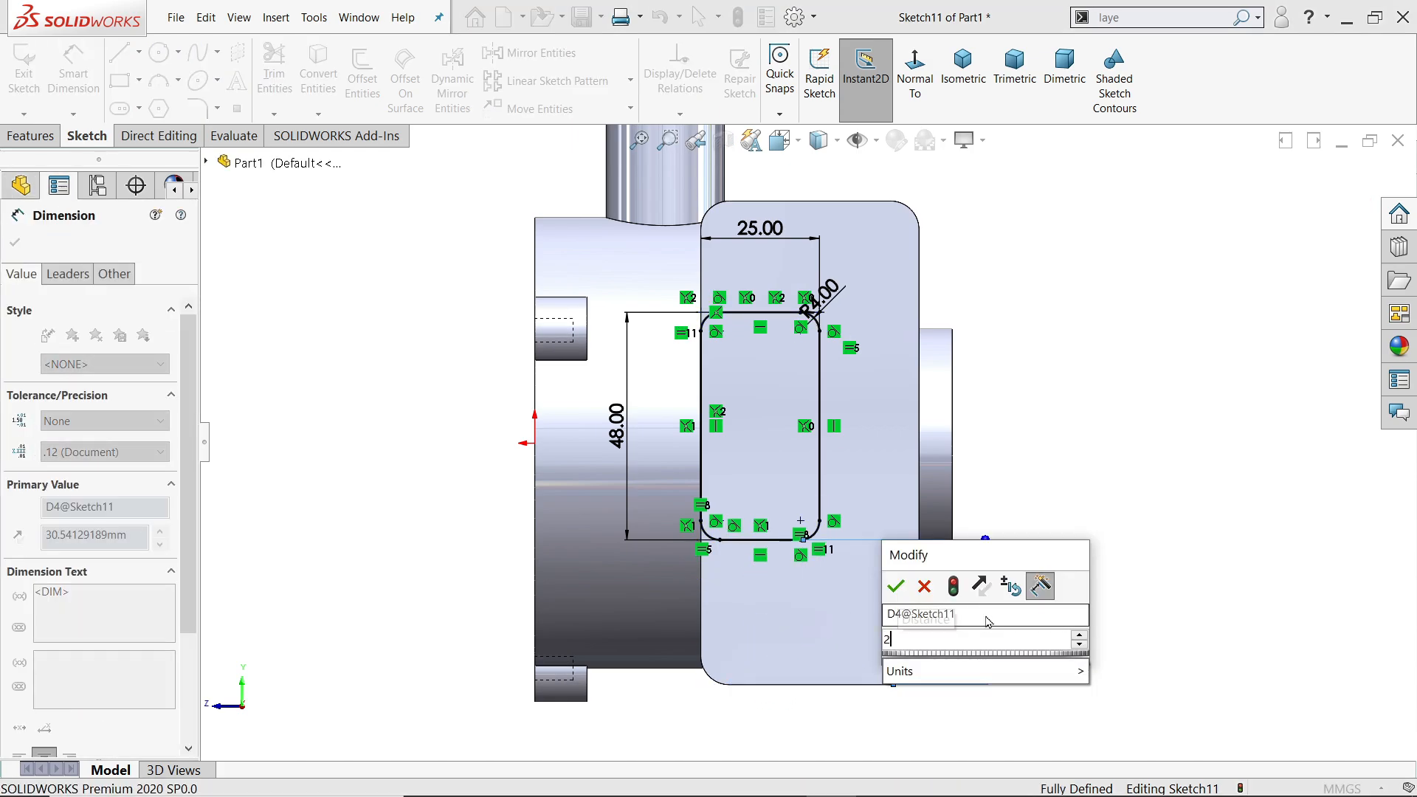
{"action": "type", "text": "27"}
{"action": "key", "text": "Return"}
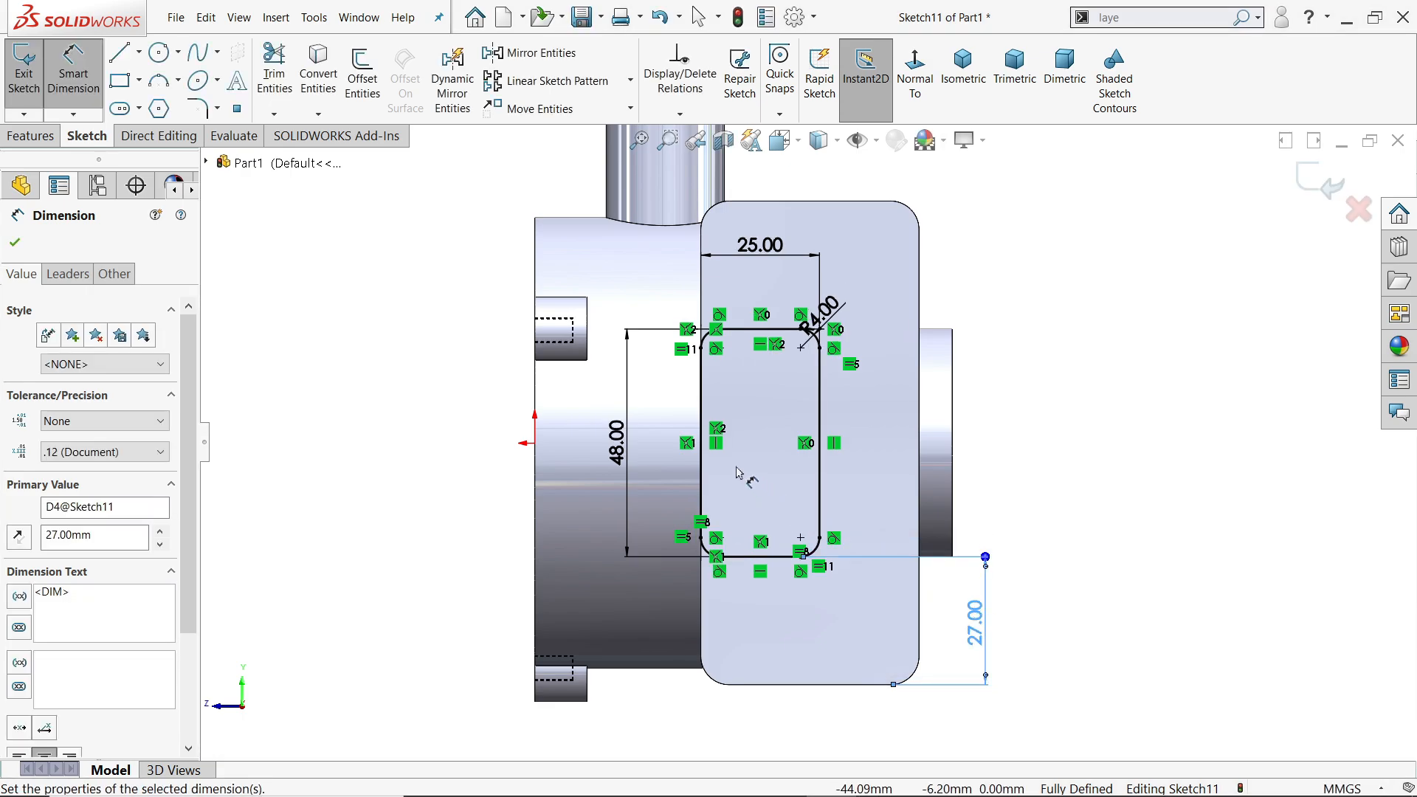
{"action": "left_click", "coordinate": [14, 242]}
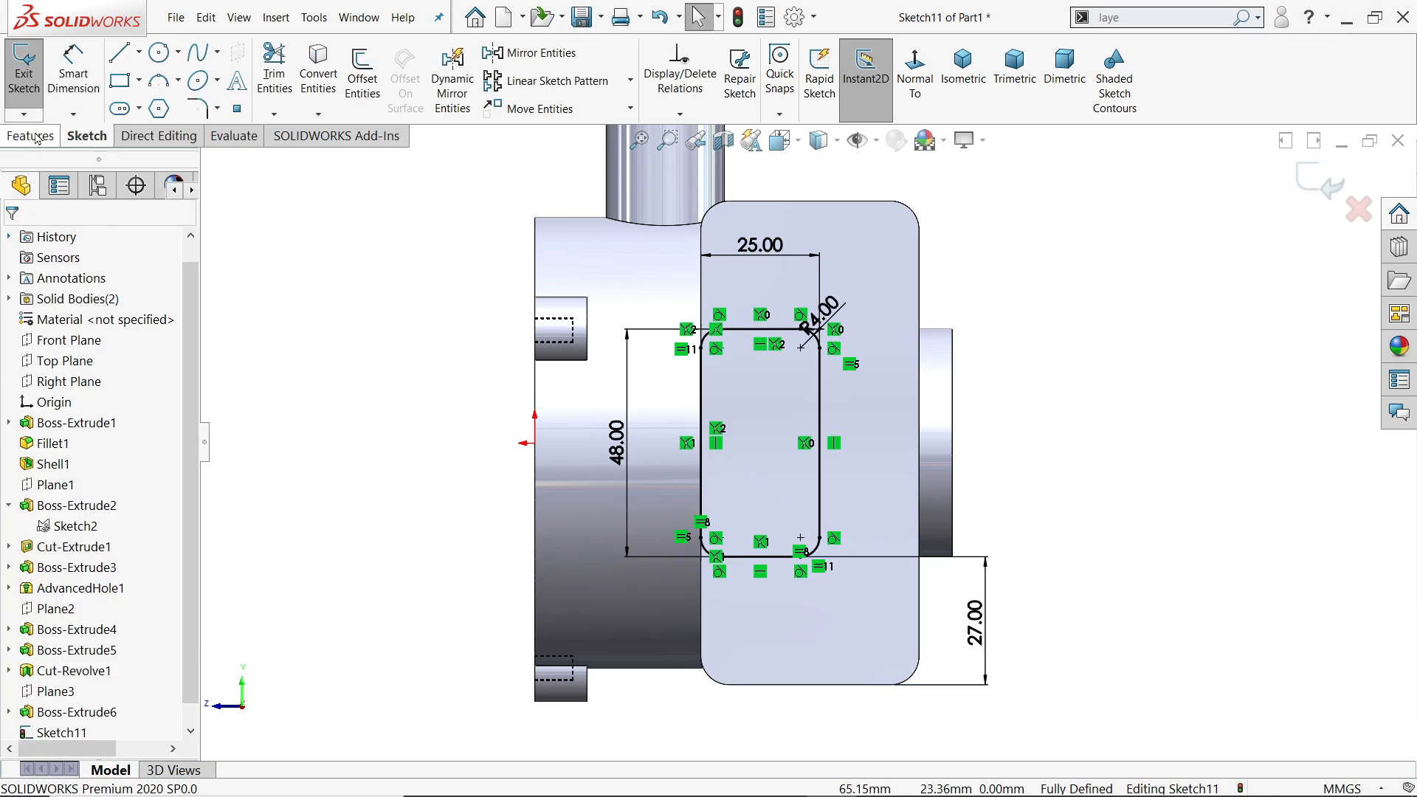
Extrude the rounded rectangle with the Up To Next end condition so it joins the flange plate to the housing
{"action": "left_click", "coordinate": [31, 136]}
{"action": "left_click", "coordinate": [43, 90]}
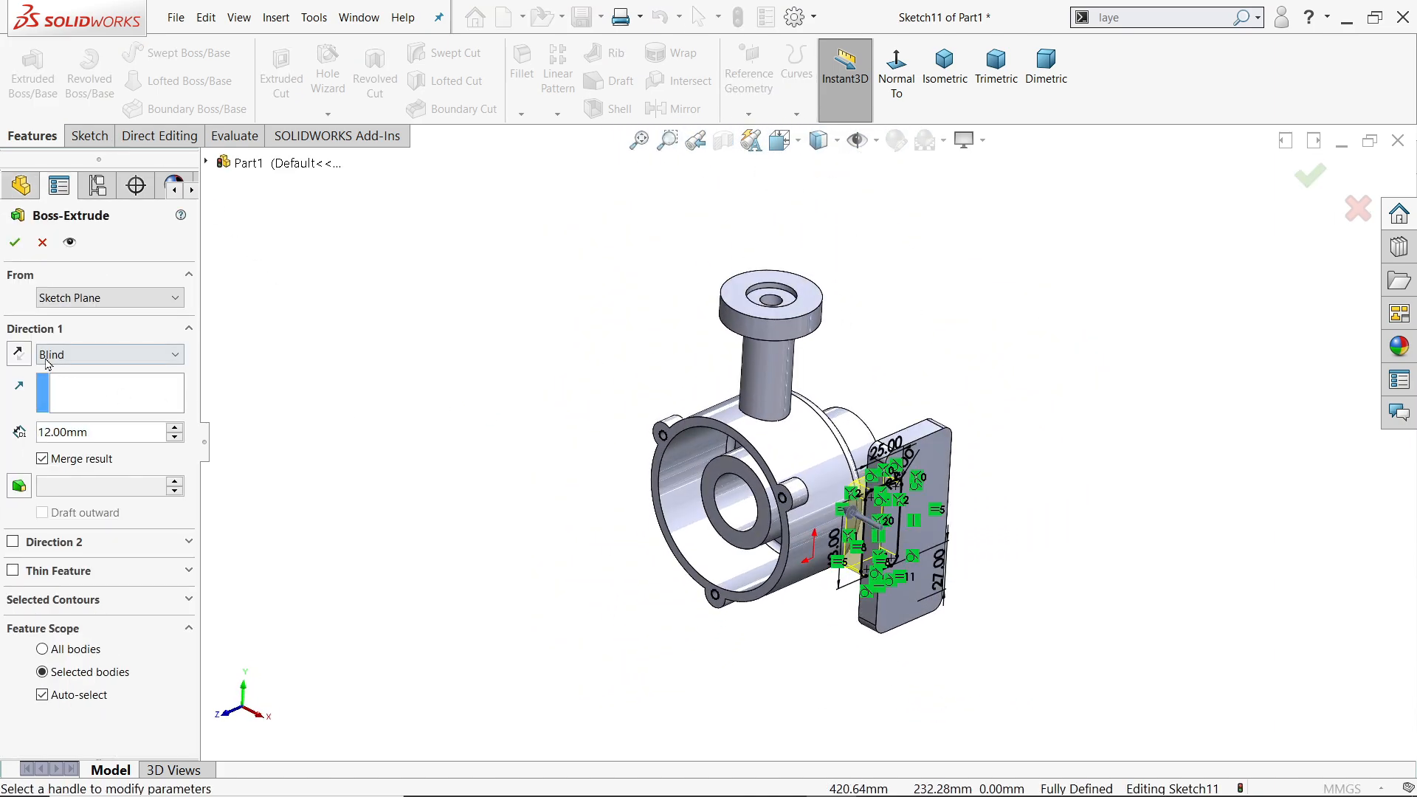
{"action": "left_click", "coordinate": [96, 354]}
{"action": "left_click", "coordinate": [94, 402]}
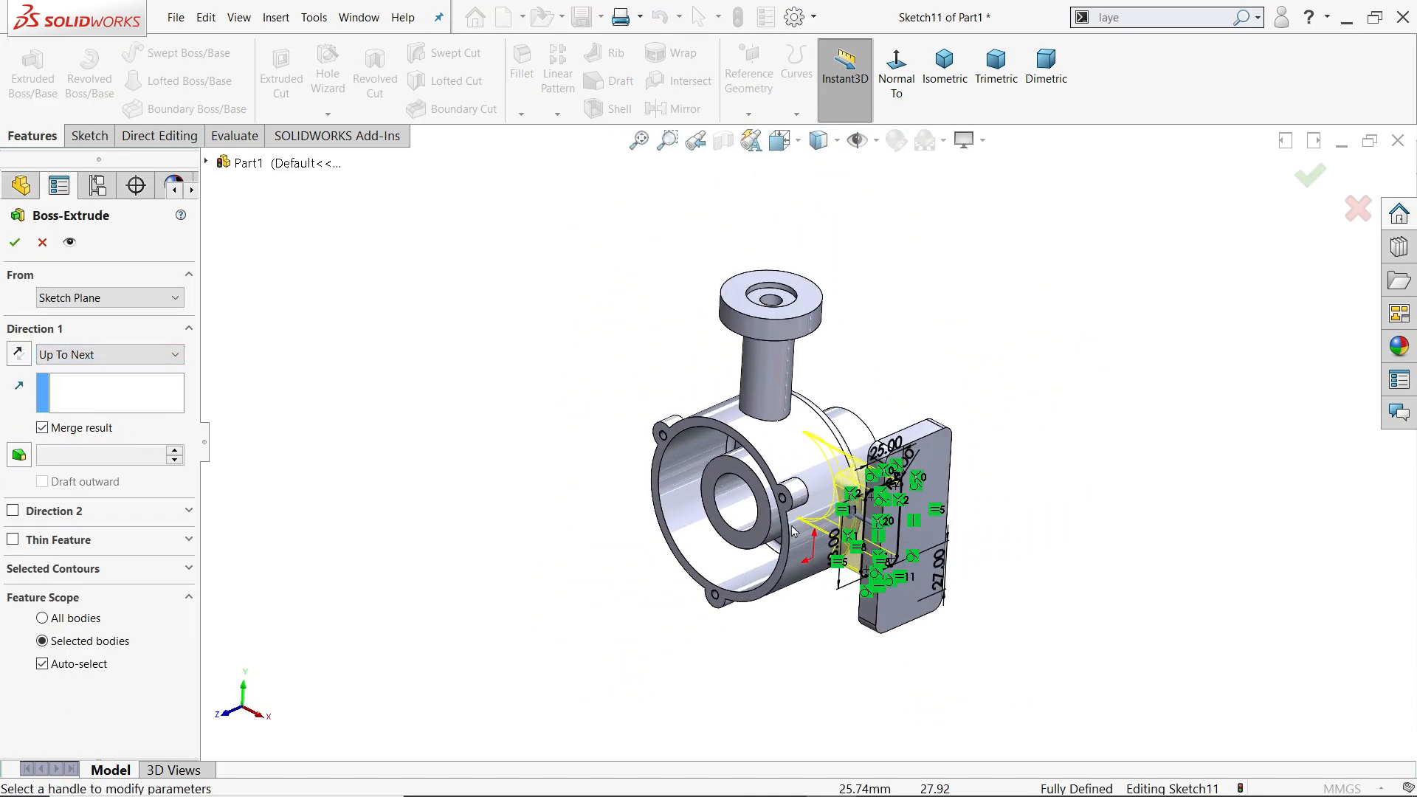
{"action": "middle_click_drag", "start_coordinate": [1063, 369], "coordinate": [781, 405]}
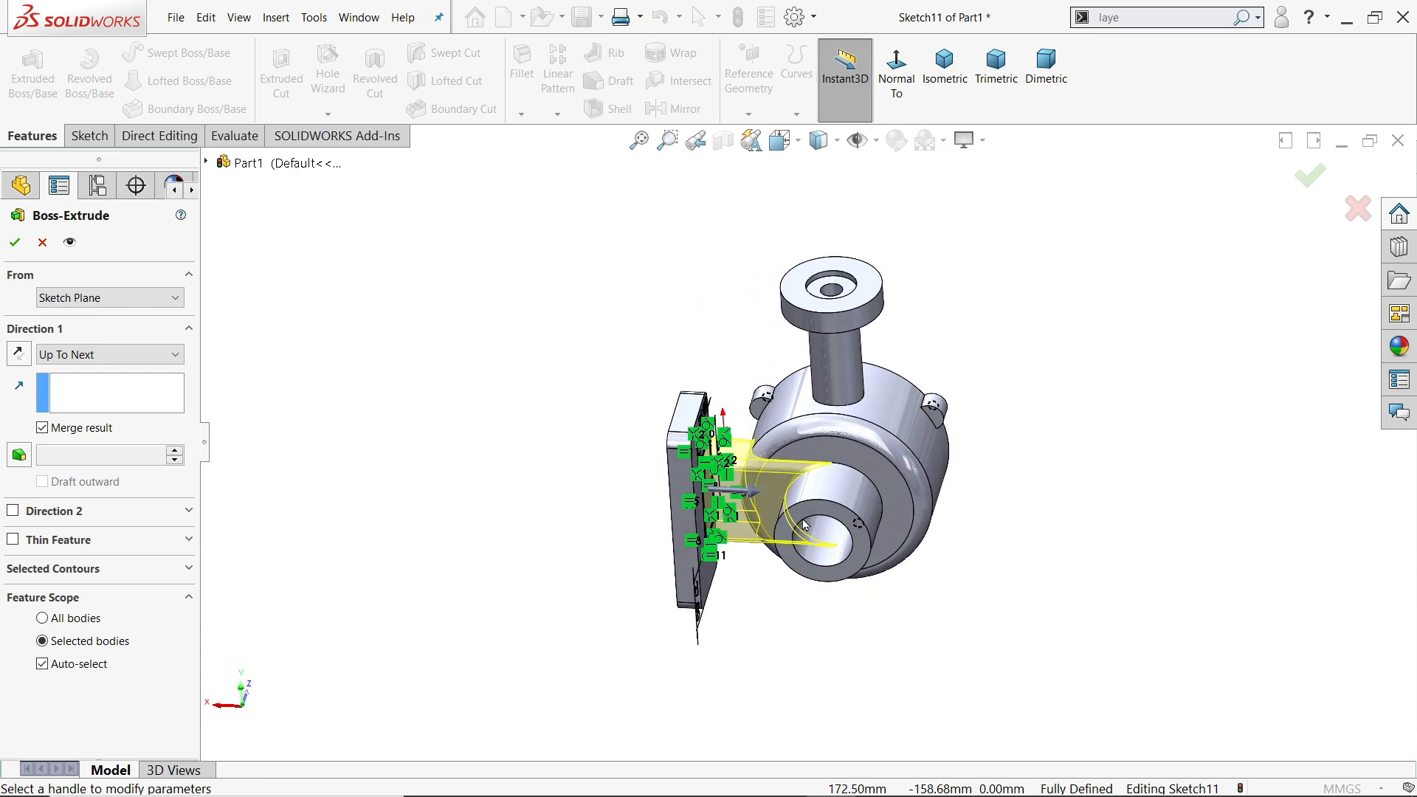
{"action": "scroll", "coordinate": [743, 478], "scroll_direction": "down", "scroll_amount": 3}
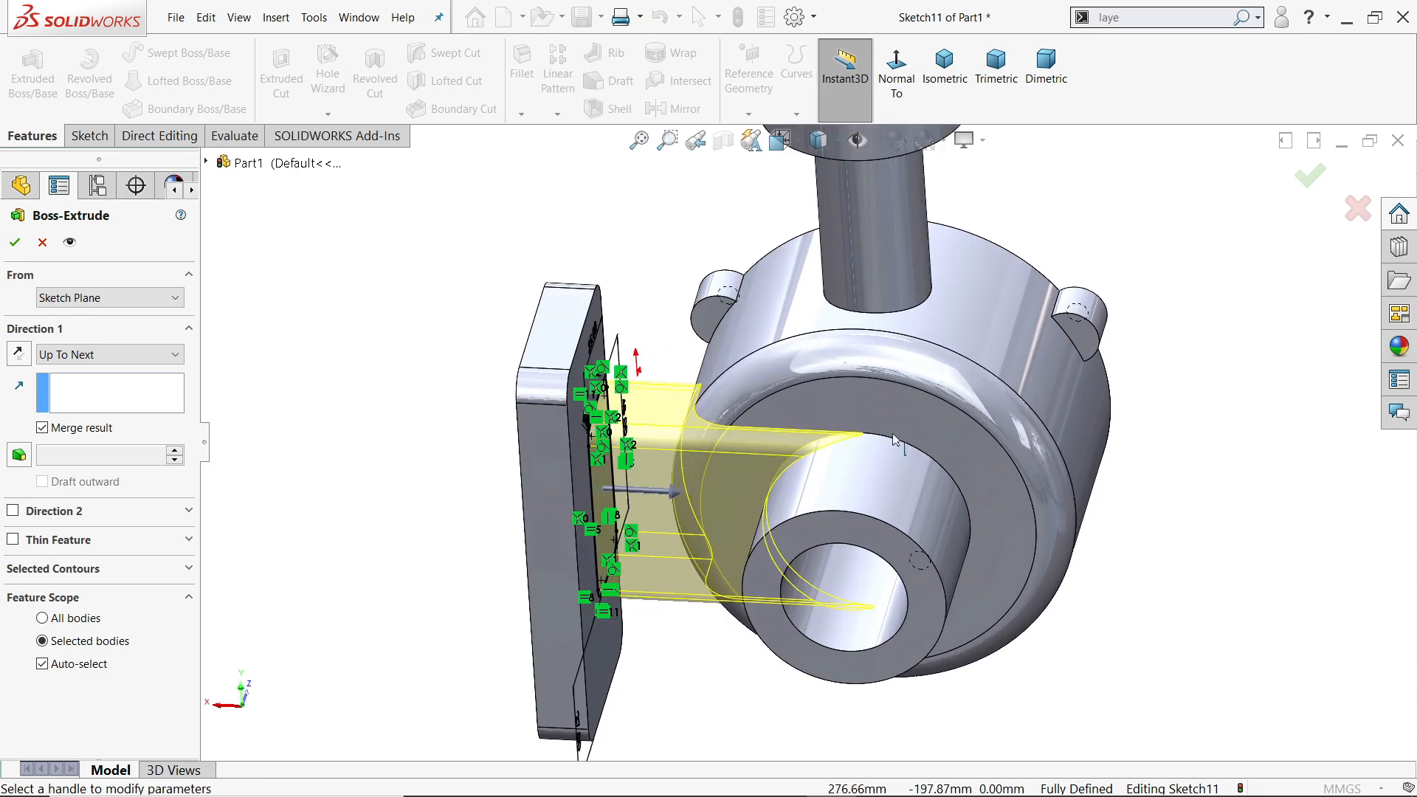
{"action": "left_click", "coordinate": [14, 243]}
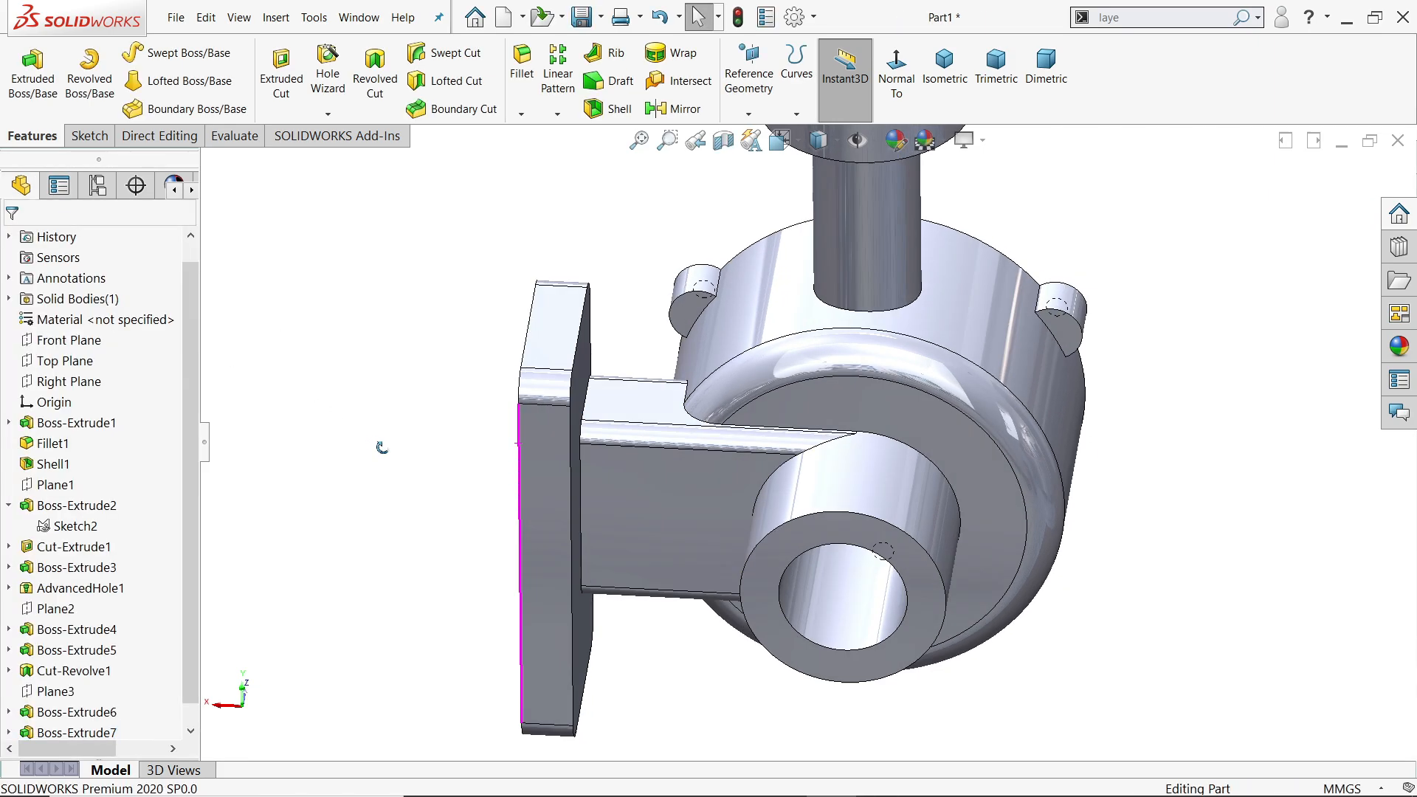
Start a sketch on the outer face of the flange plate
{"action": "middle_click_drag", "start_coordinate": [382, 447], "coordinate": [507, 420]}
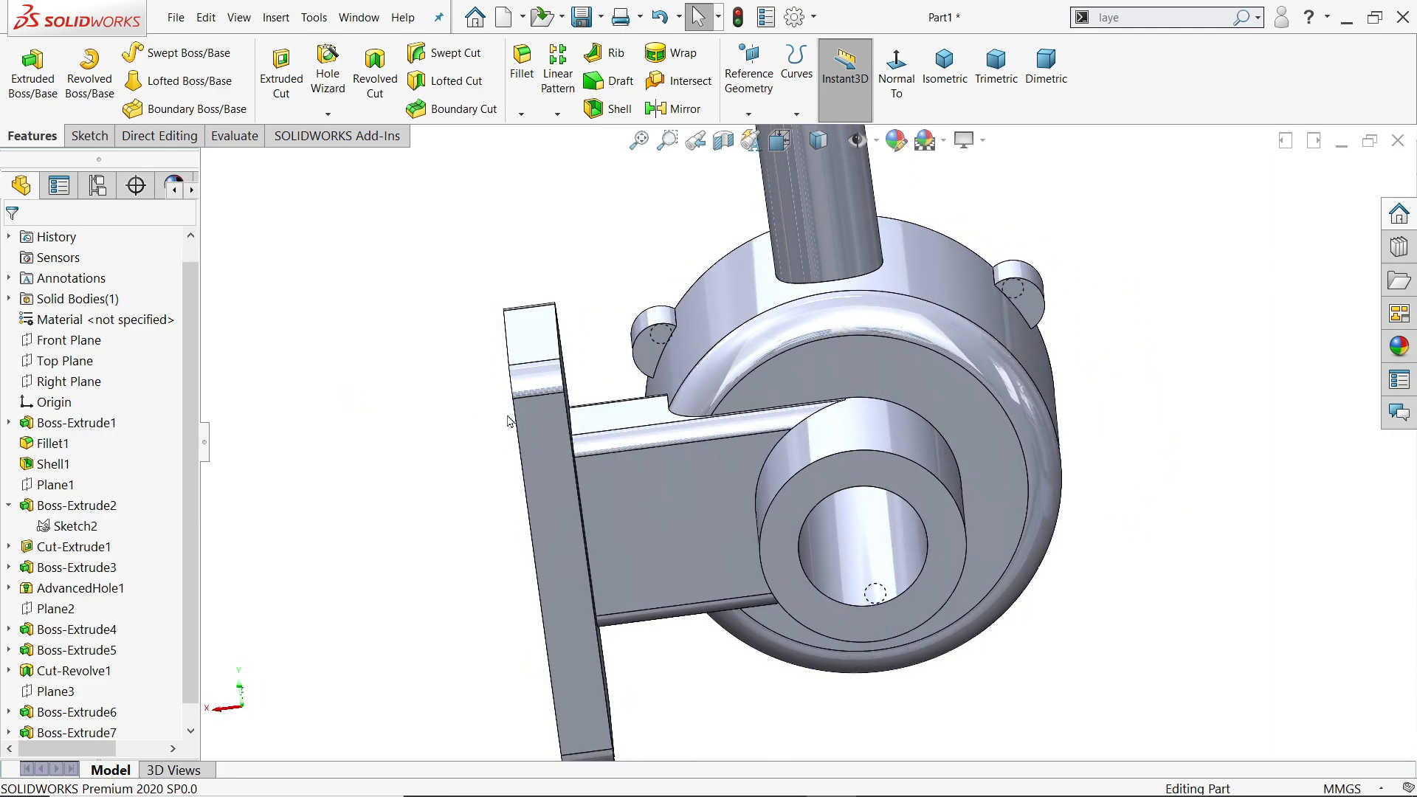
{"action": "left_click", "coordinate": [944, 70]}
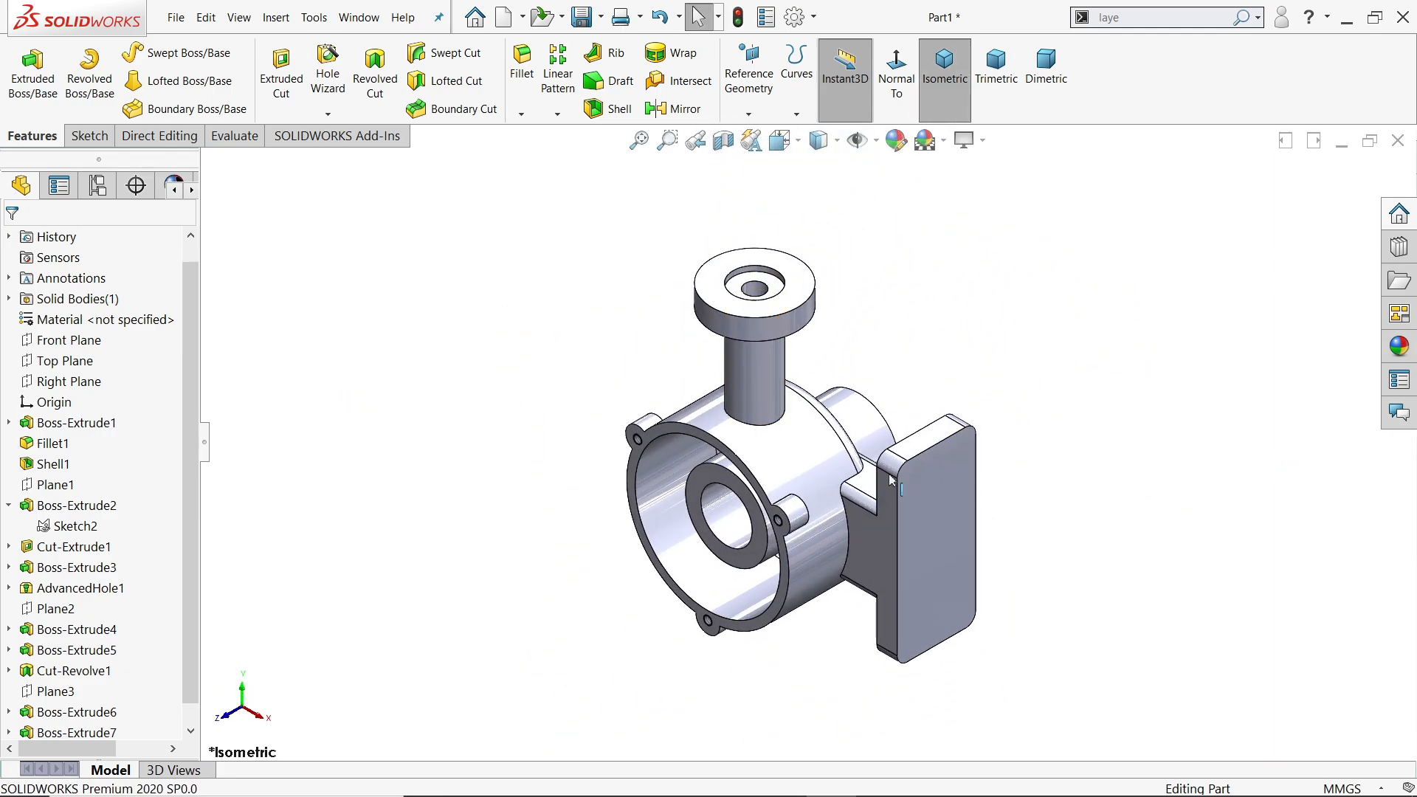
{"action": "scroll", "coordinate": [890, 480], "scroll_direction": "down", "scroll_amount": 4}
{"action": "left_click", "coordinate": [945, 510]}
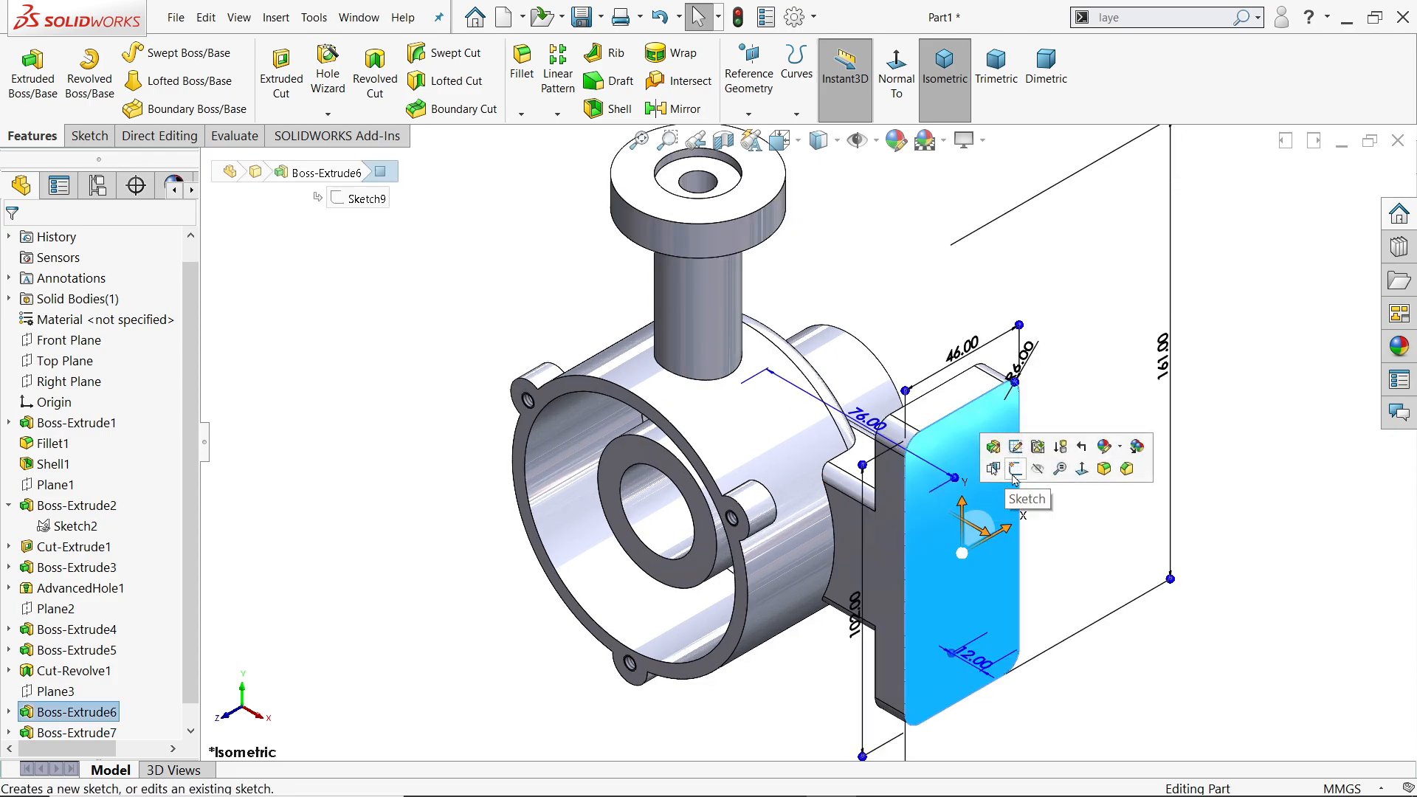
{"action": "left_click", "coordinate": [1015, 472]}
Sketch a 10 mm diameter circle near the upper end of the flange plate's outer face
{"action": "left_click", "coordinate": [161, 54]}
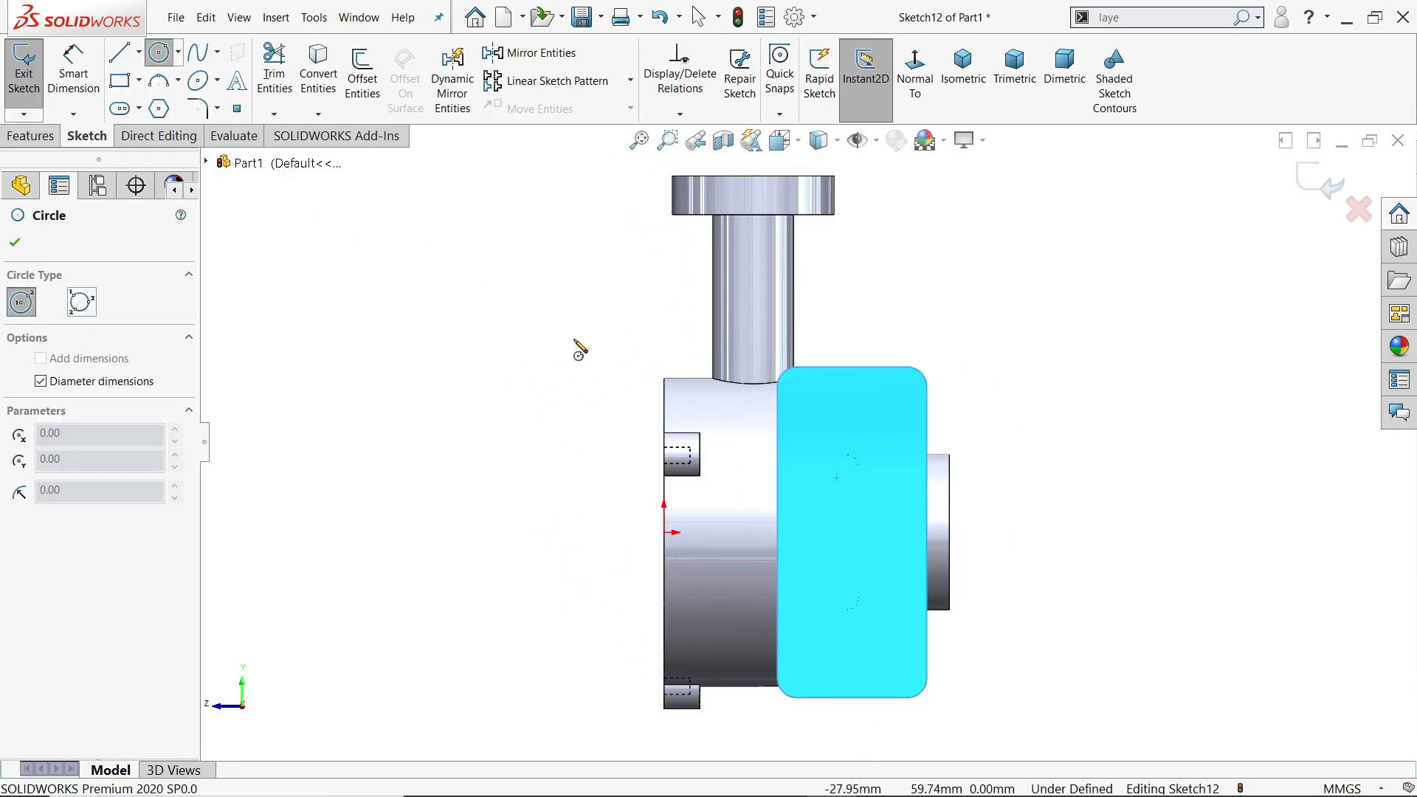
{"action": "scroll", "coordinate": [700, 485], "scroll_direction": "up", "scroll_amount": 2}
{"action": "scroll", "coordinate": [858, 527], "scroll_direction": "down", "scroll_amount": 2}
{"action": "left_click", "coordinate": [819, 369]}
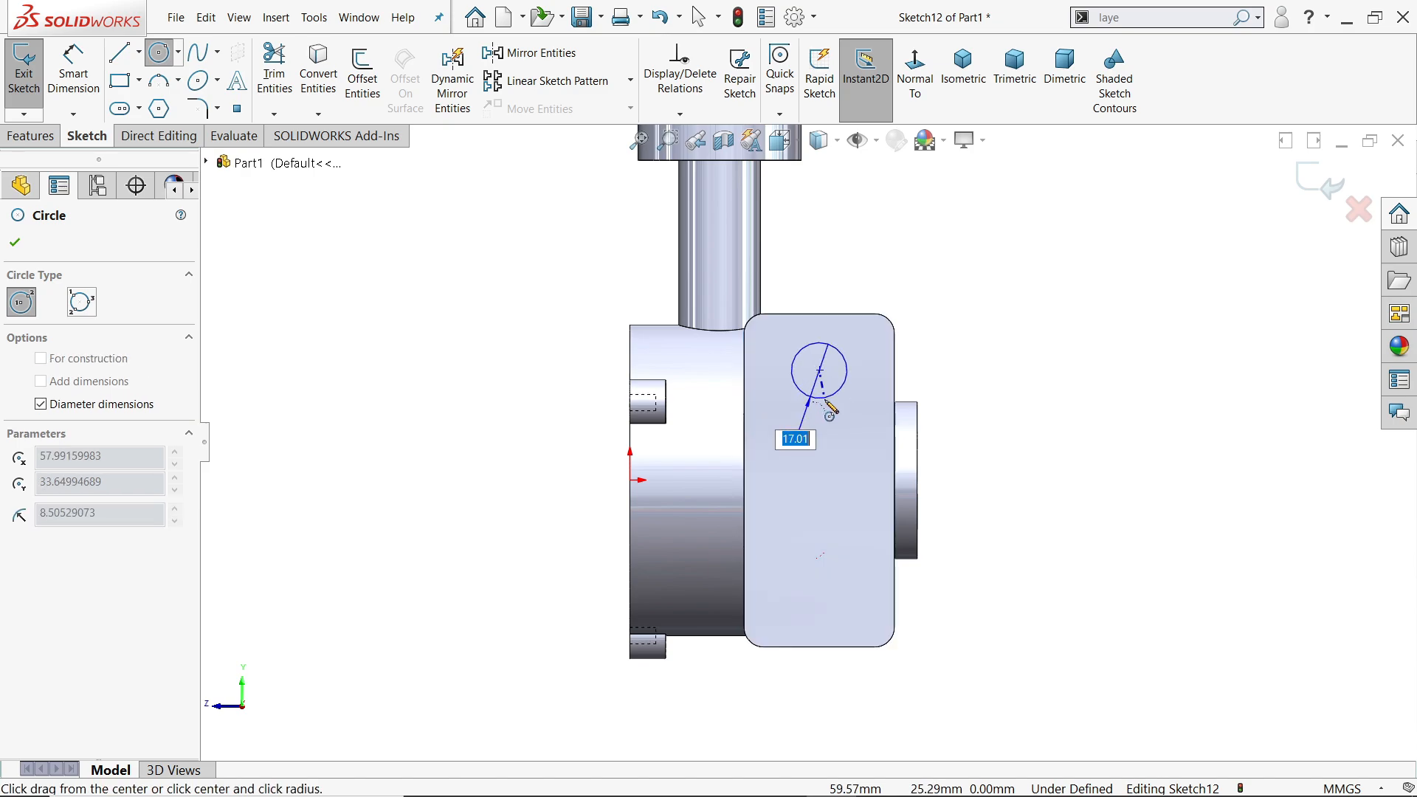
{"action": "type", "text": "10"}
{"action": "key", "text": "Return"}
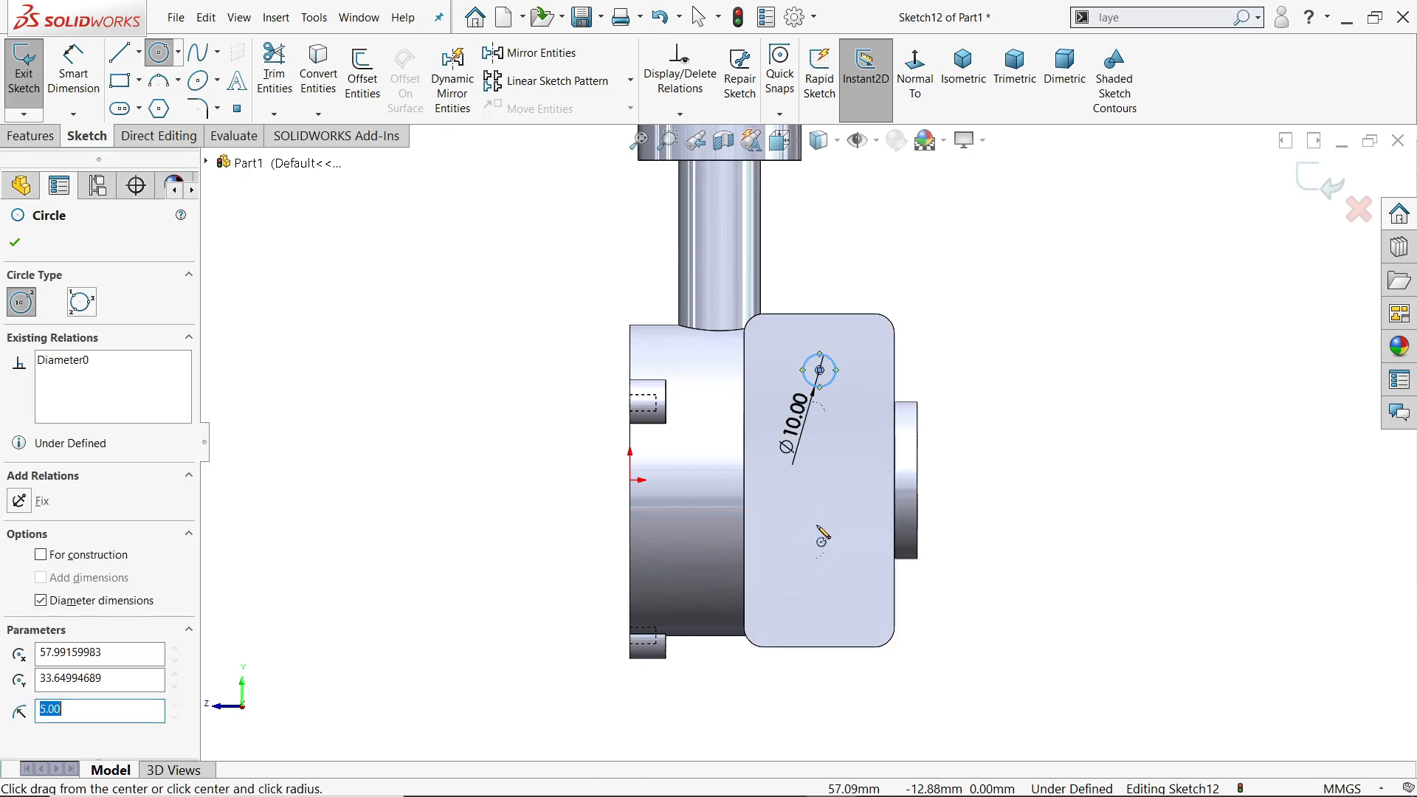
Sketch a second circle below the first on the flange plate and make the two circles equal
{"action": "left_click", "coordinate": [794, 552]}
{"action": "left_click", "coordinate": [817, 569]}
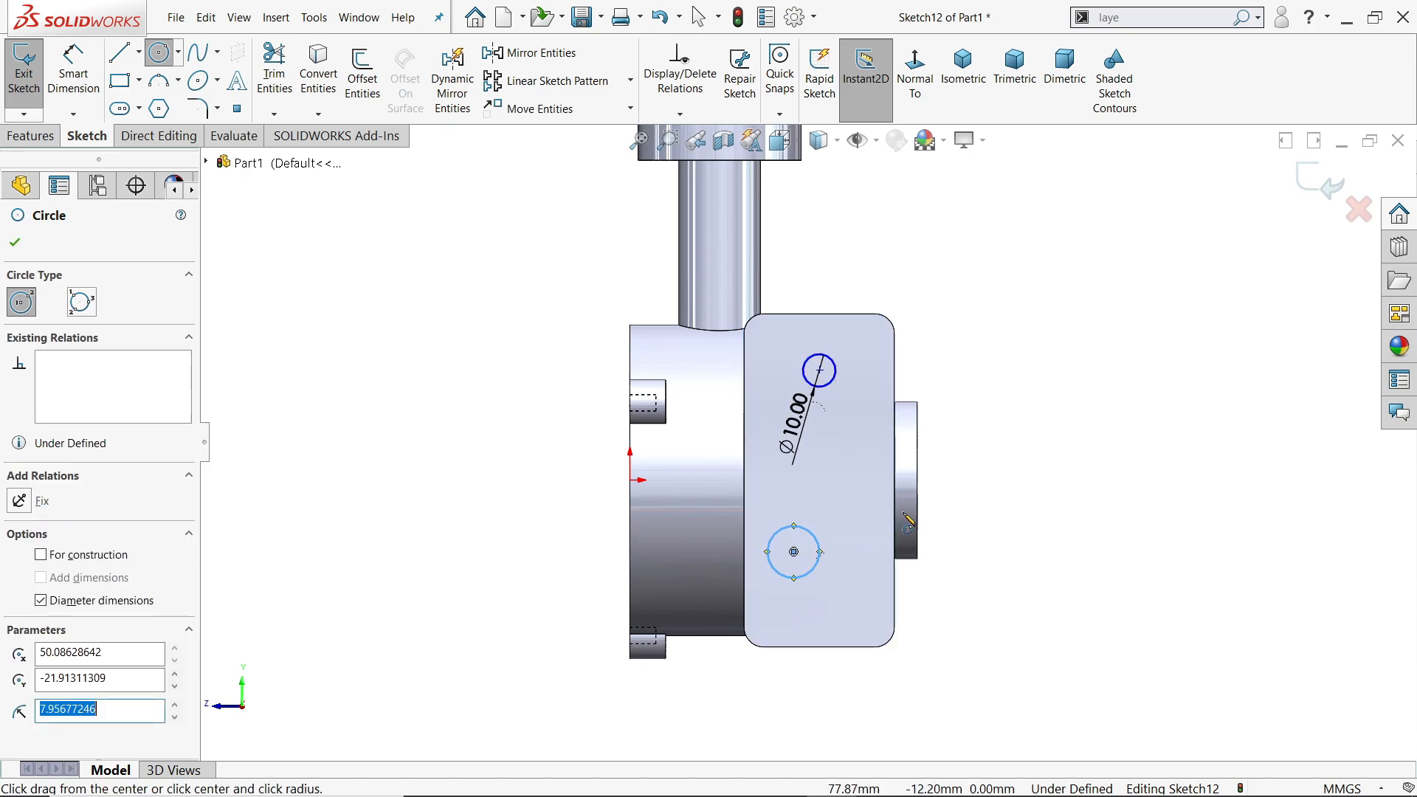
{"action": "right_click", "coordinate": [1015, 426]}
{"action": "left_click", "coordinate": [1056, 448]}
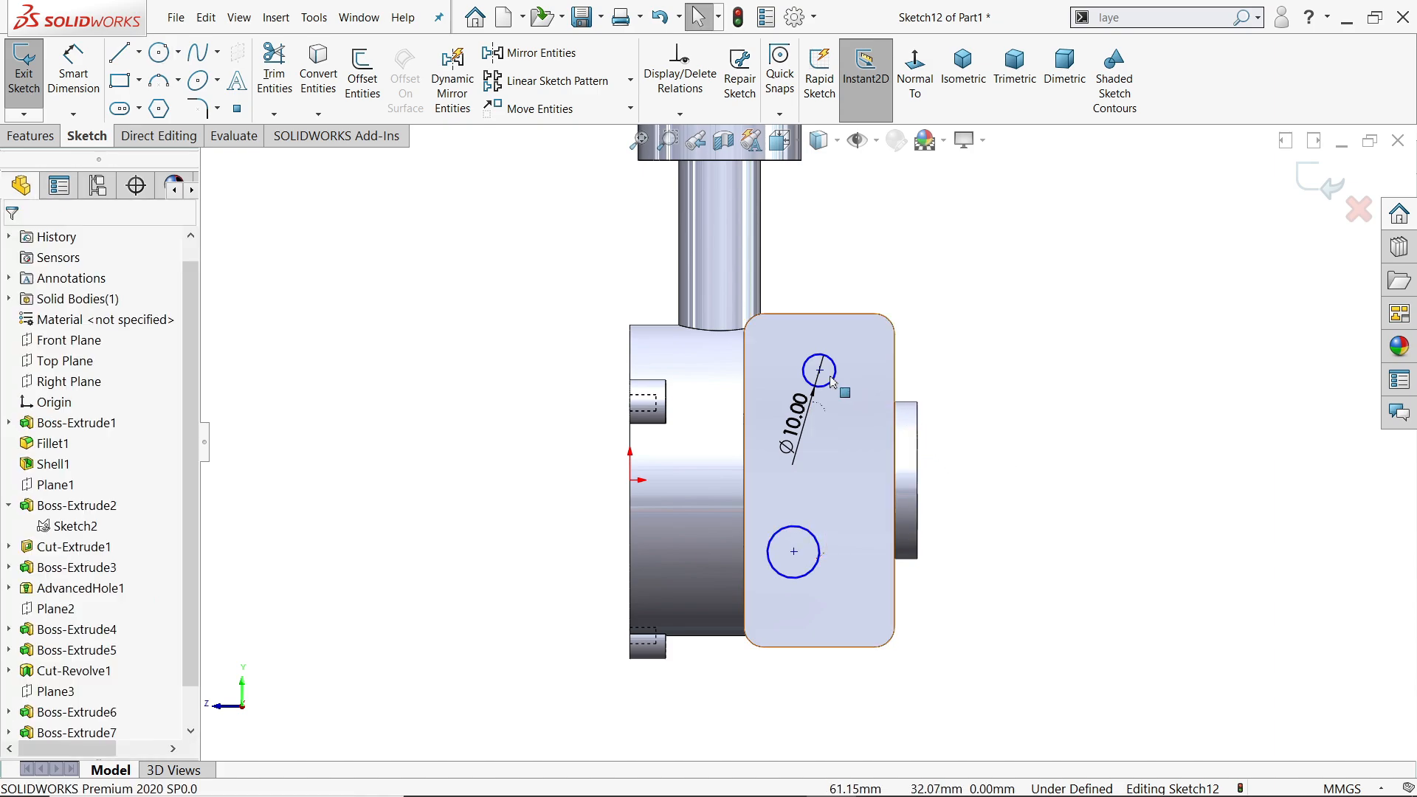
{"action": "left_click", "coordinate": [816, 564]}
{"action": "left_click", "coordinate": [819, 567], "text": "ctrl"}
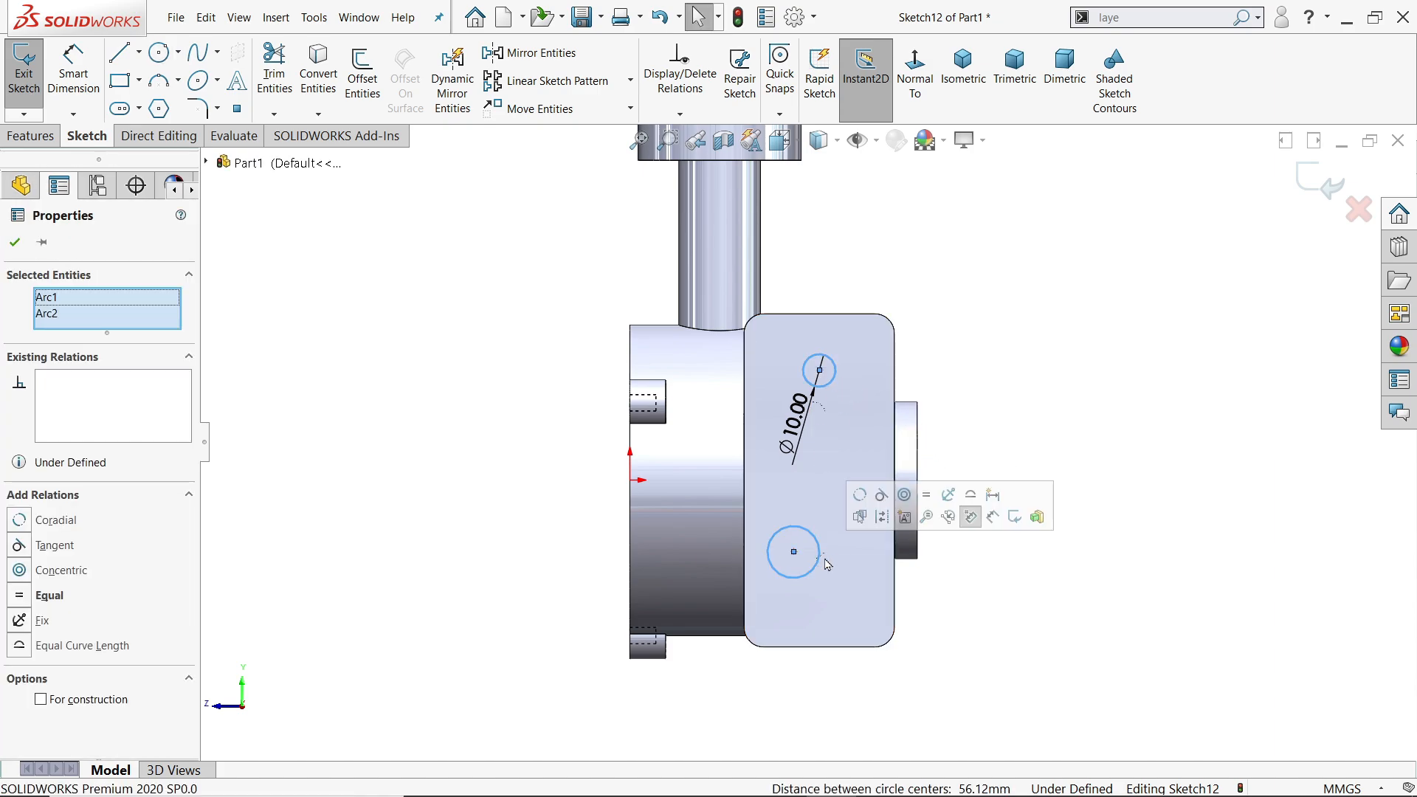
{"action": "left_click", "coordinate": [928, 496]}
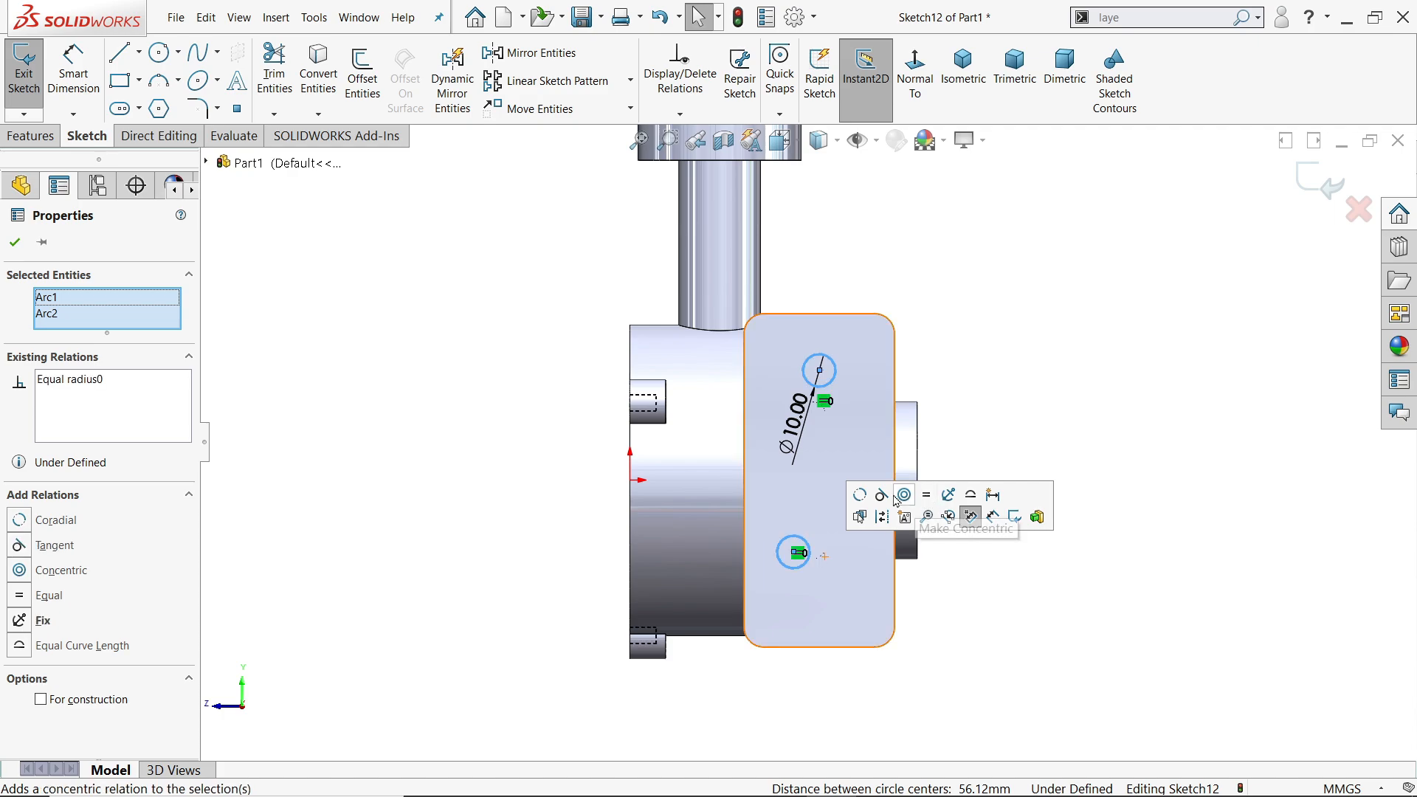
{"action": "left_click", "coordinate": [943, 373]}
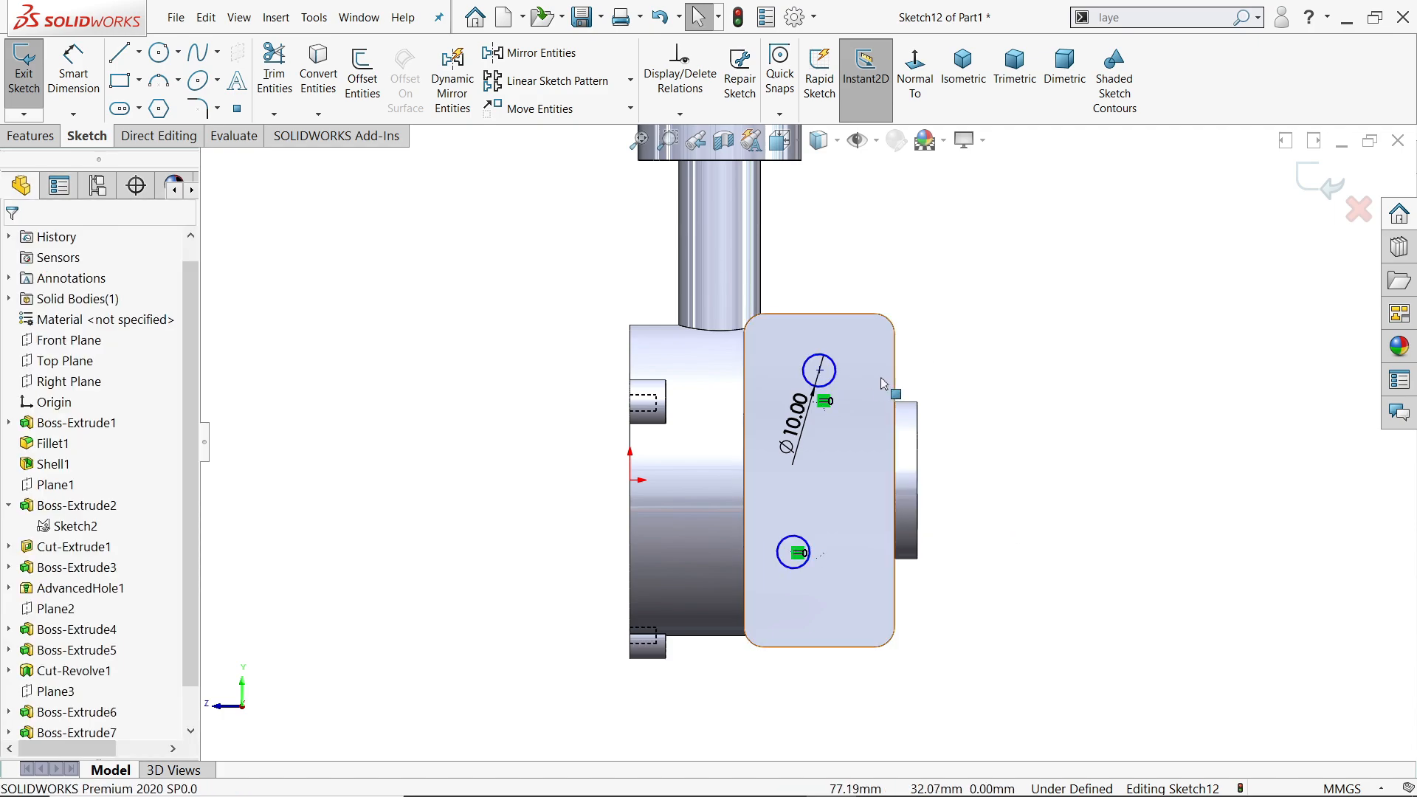
Align the centres of the two flange circles with a Vertical relation
{"action": "left_click", "coordinate": [820, 372]}
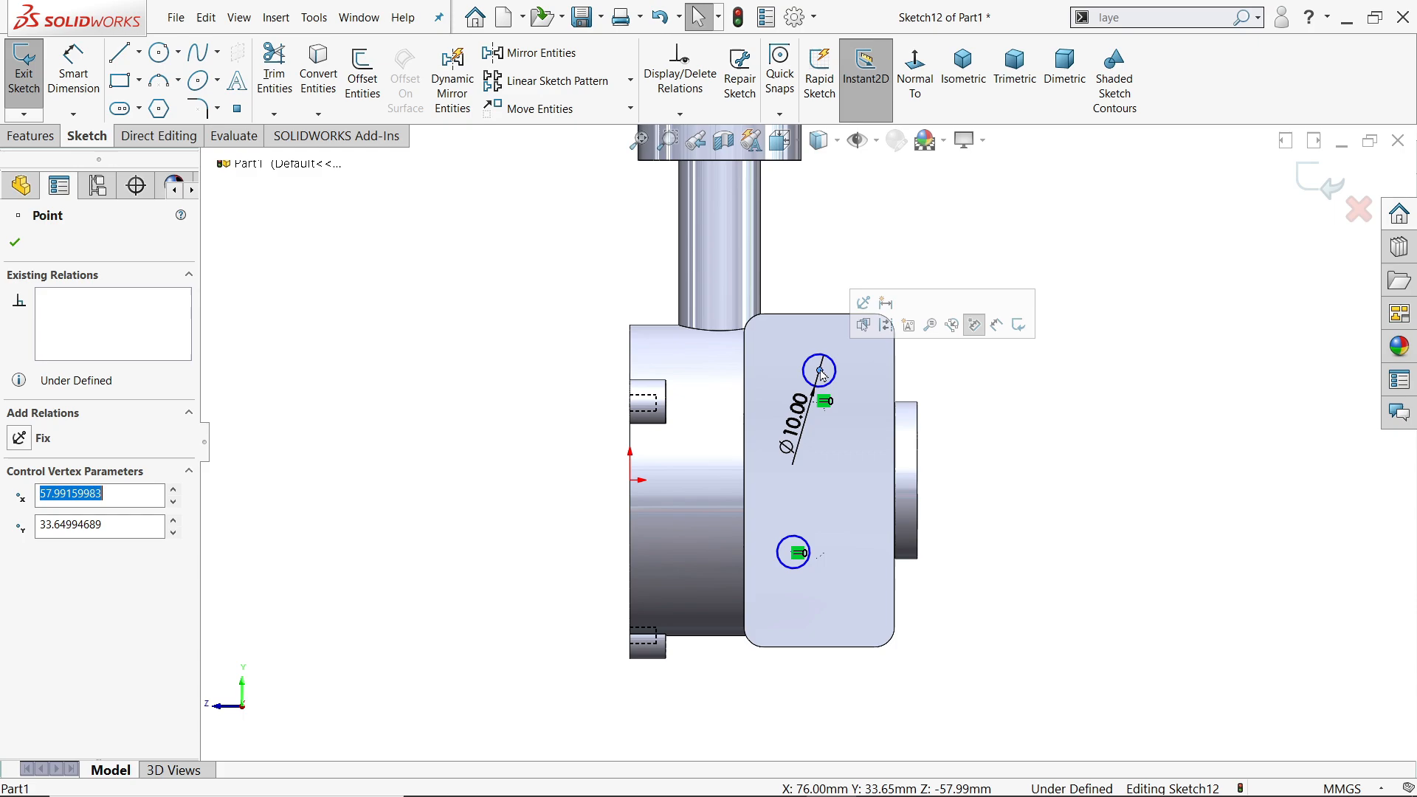
{"action": "scroll", "coordinate": [797, 550], "scroll_direction": "down", "scroll_amount": 2}
{"action": "left_click", "coordinate": [796, 538], "text": "ctrl"}
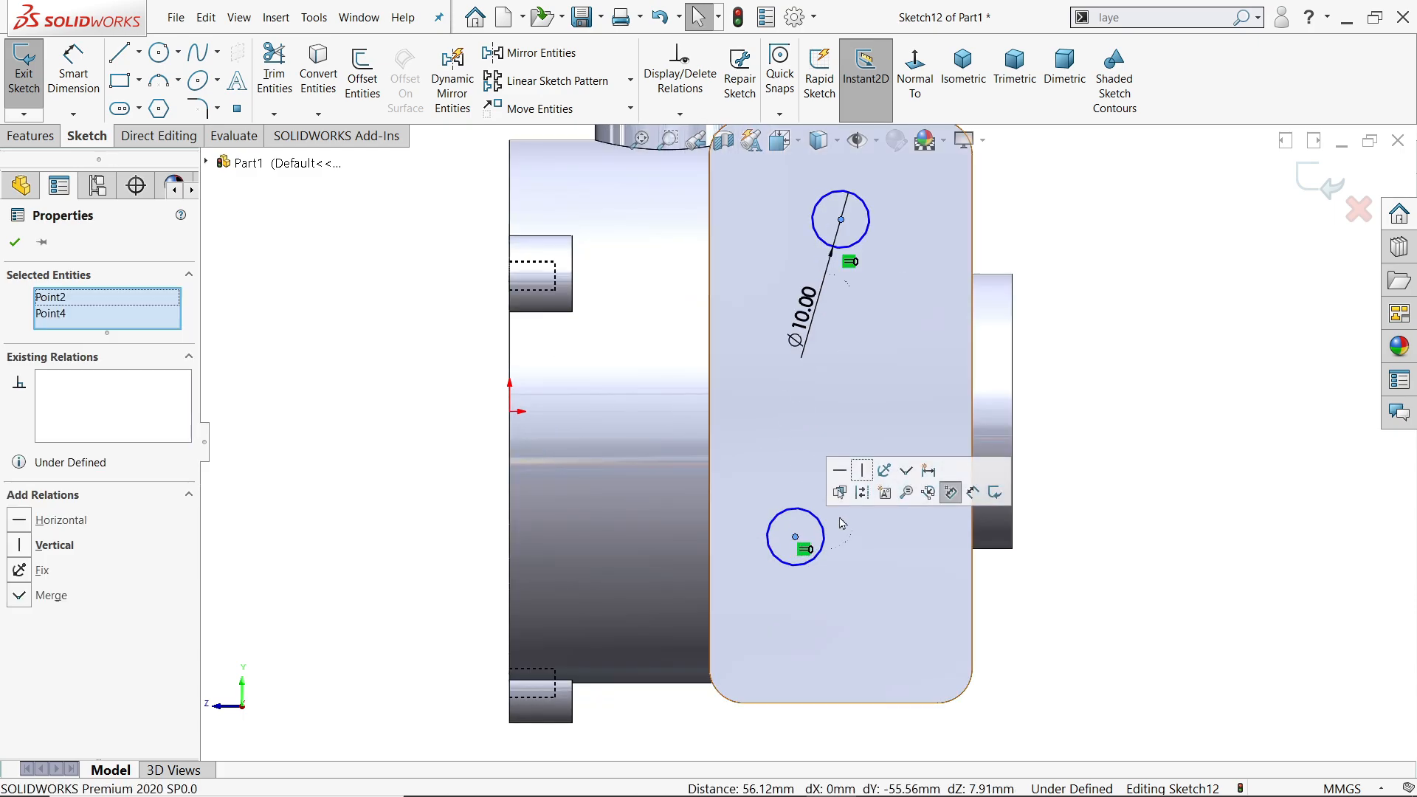
{"action": "left_click", "coordinate": [945, 493]}
{"action": "scroll", "coordinate": [1096, 322], "scroll_direction": "up", "scroll_amount": 2}
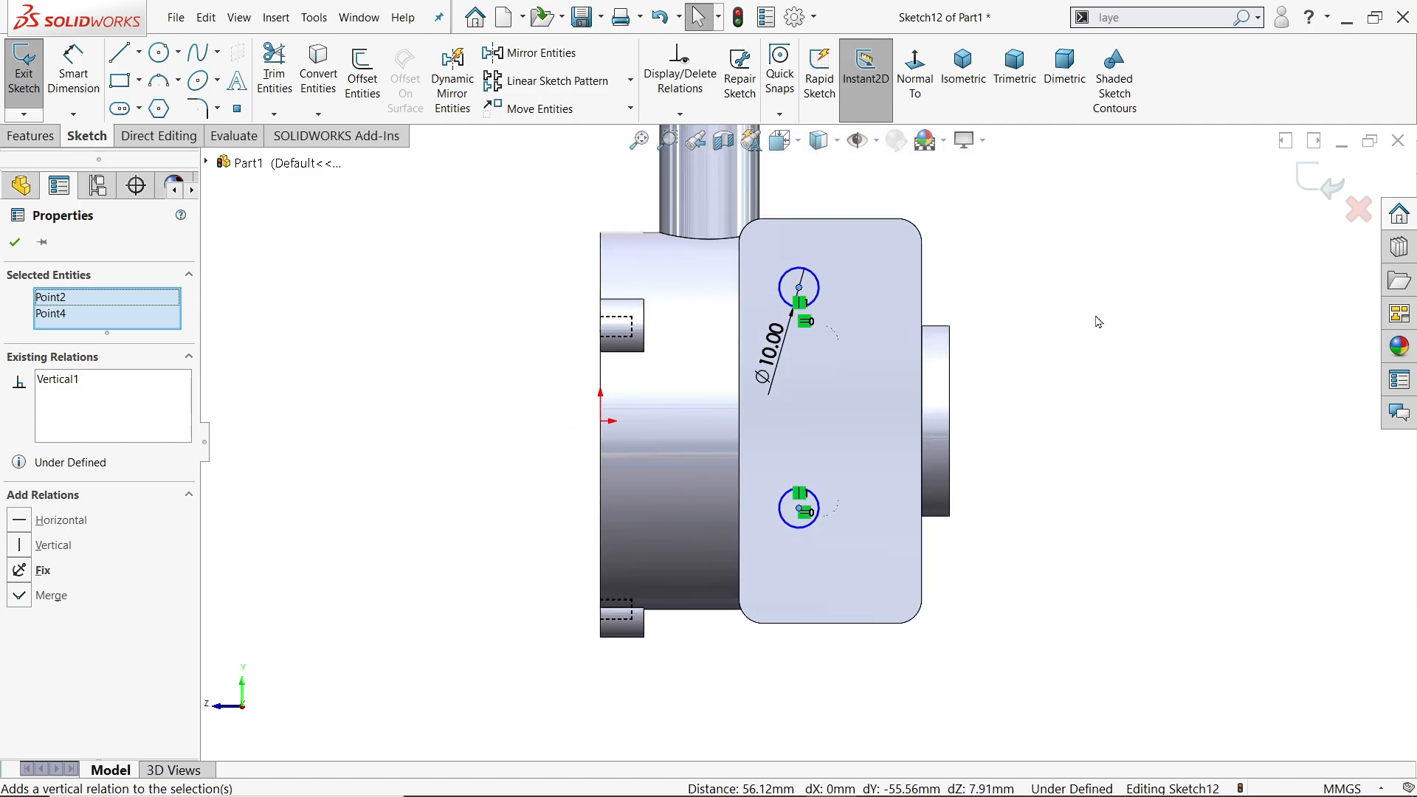
Draw a horizontal centerline from the midpoint of the flange plate's long edge nearest the origin, running between the two circles
{"action": "left_click", "coordinate": [139, 53]}
{"action": "left_click", "coordinate": [146, 101]}
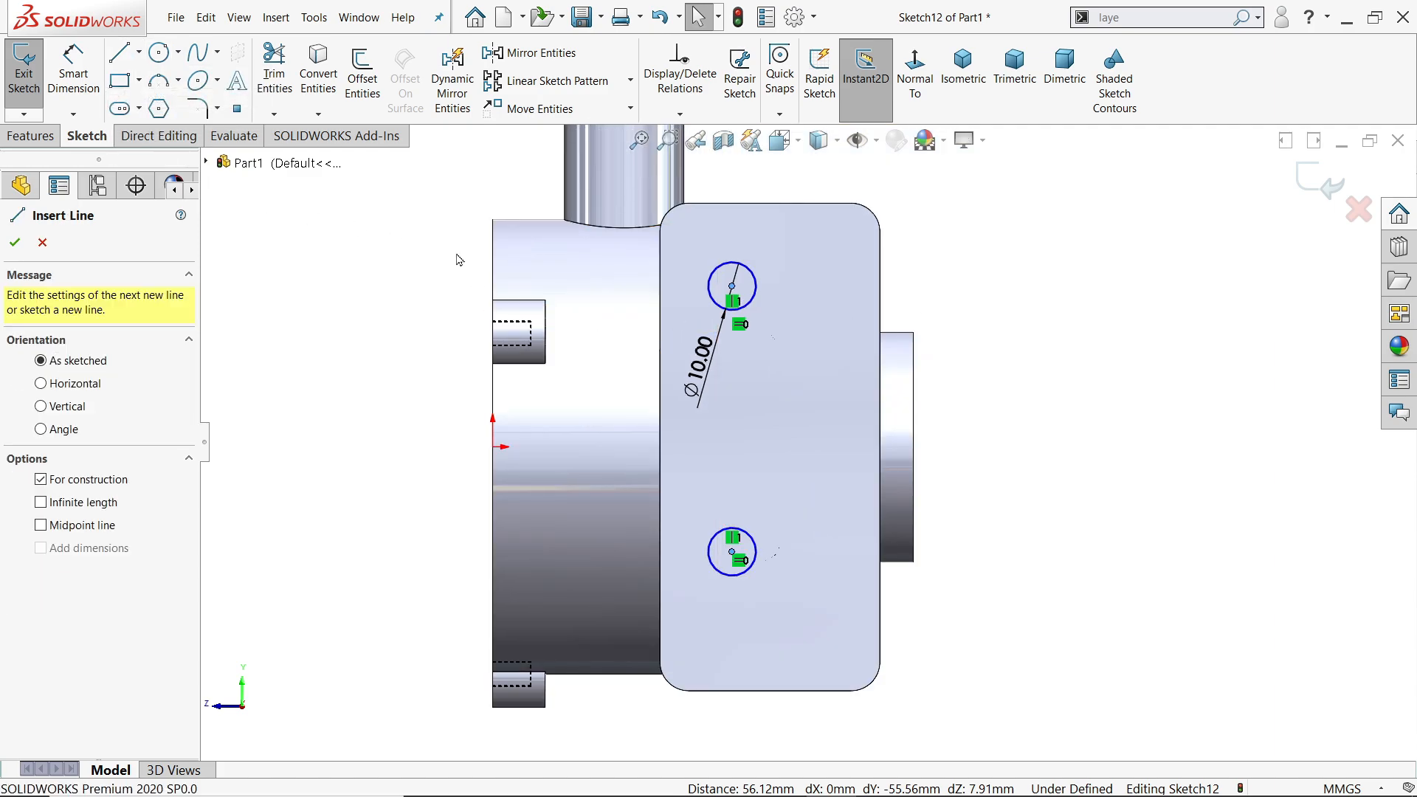
{"action": "left_click", "coordinate": [660, 446]}
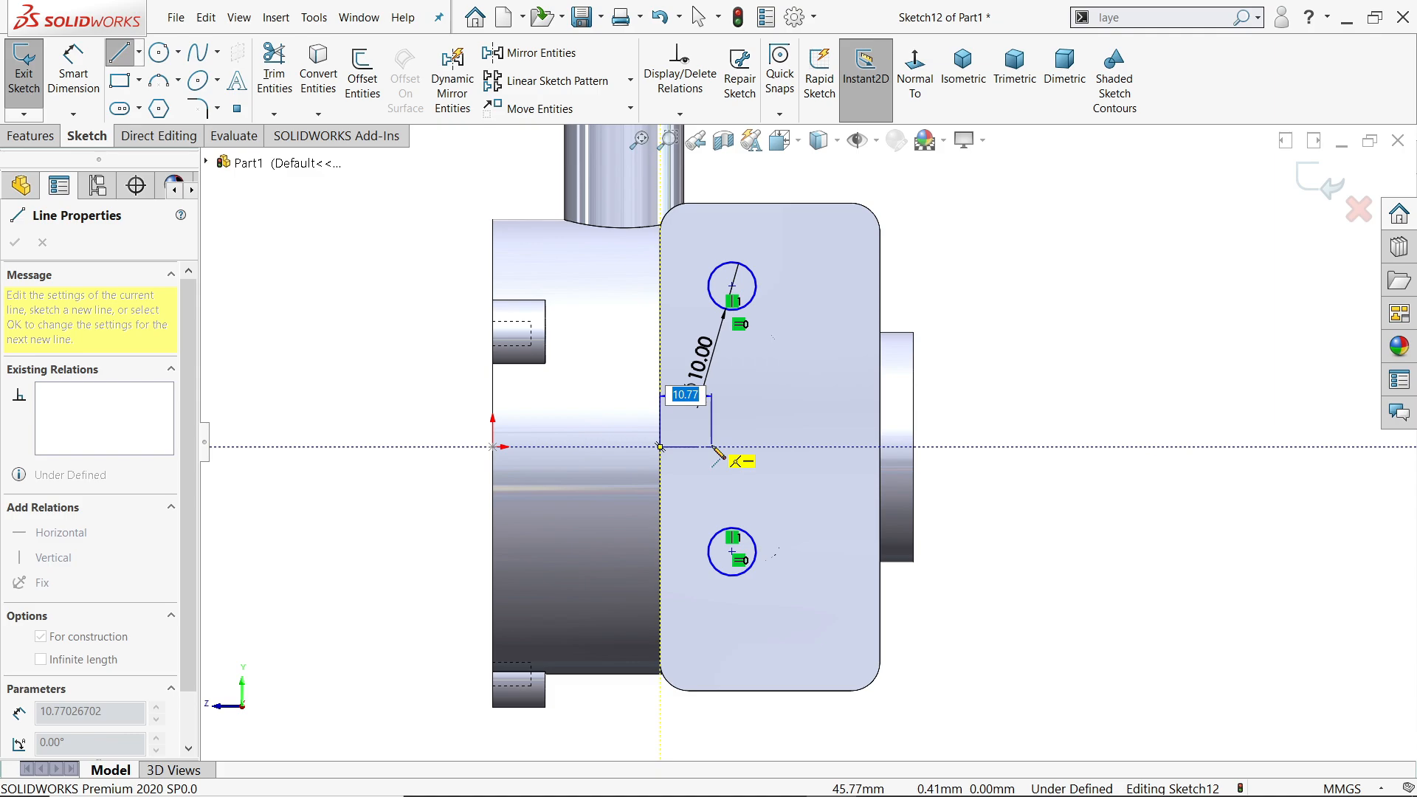
{"action": "left_click", "coordinate": [771, 448]}
{"action": "right_click", "coordinate": [794, 376]}
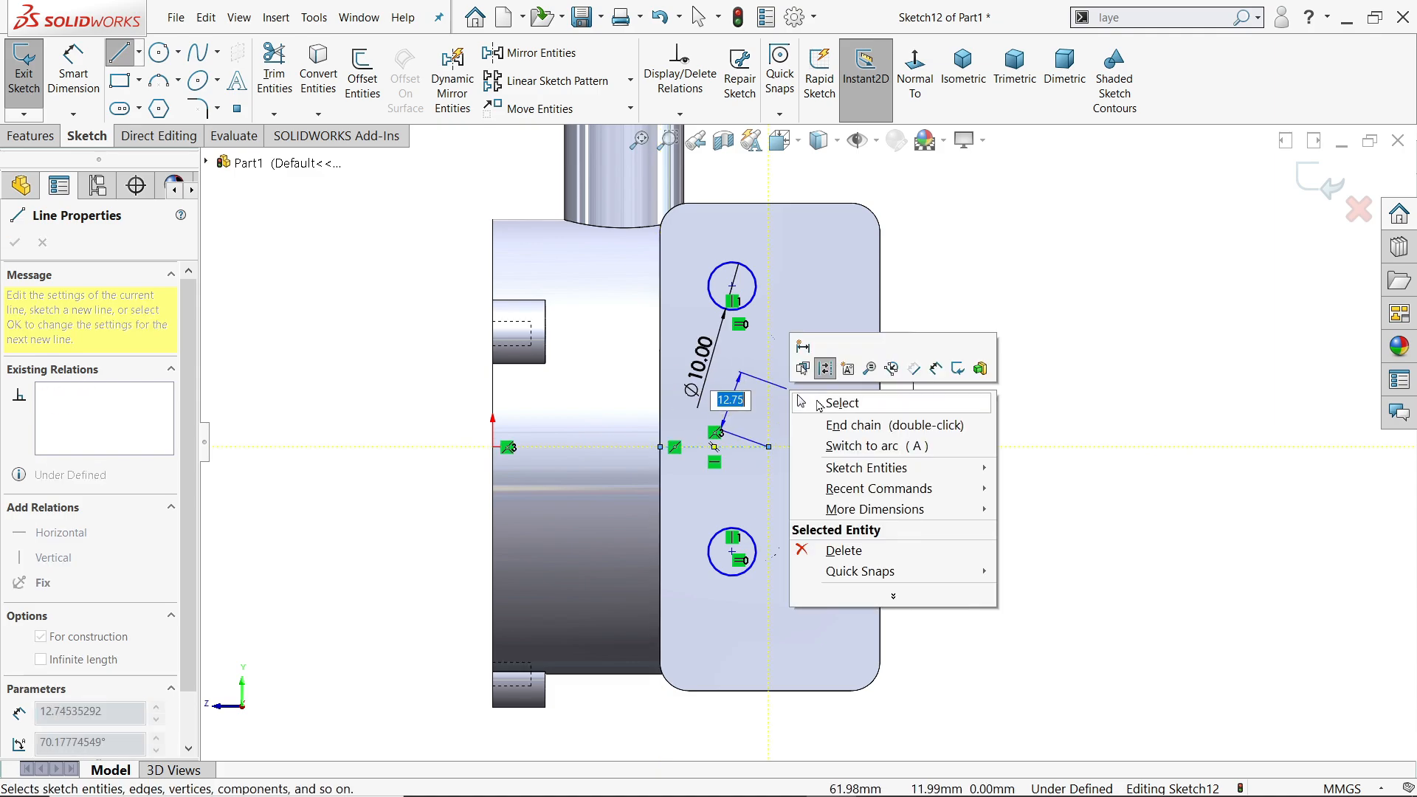
{"action": "left_click", "coordinate": [812, 403]}
Make the two flange circles symmetric about the horizontal centerline
{"action": "left_click", "coordinate": [747, 310]}
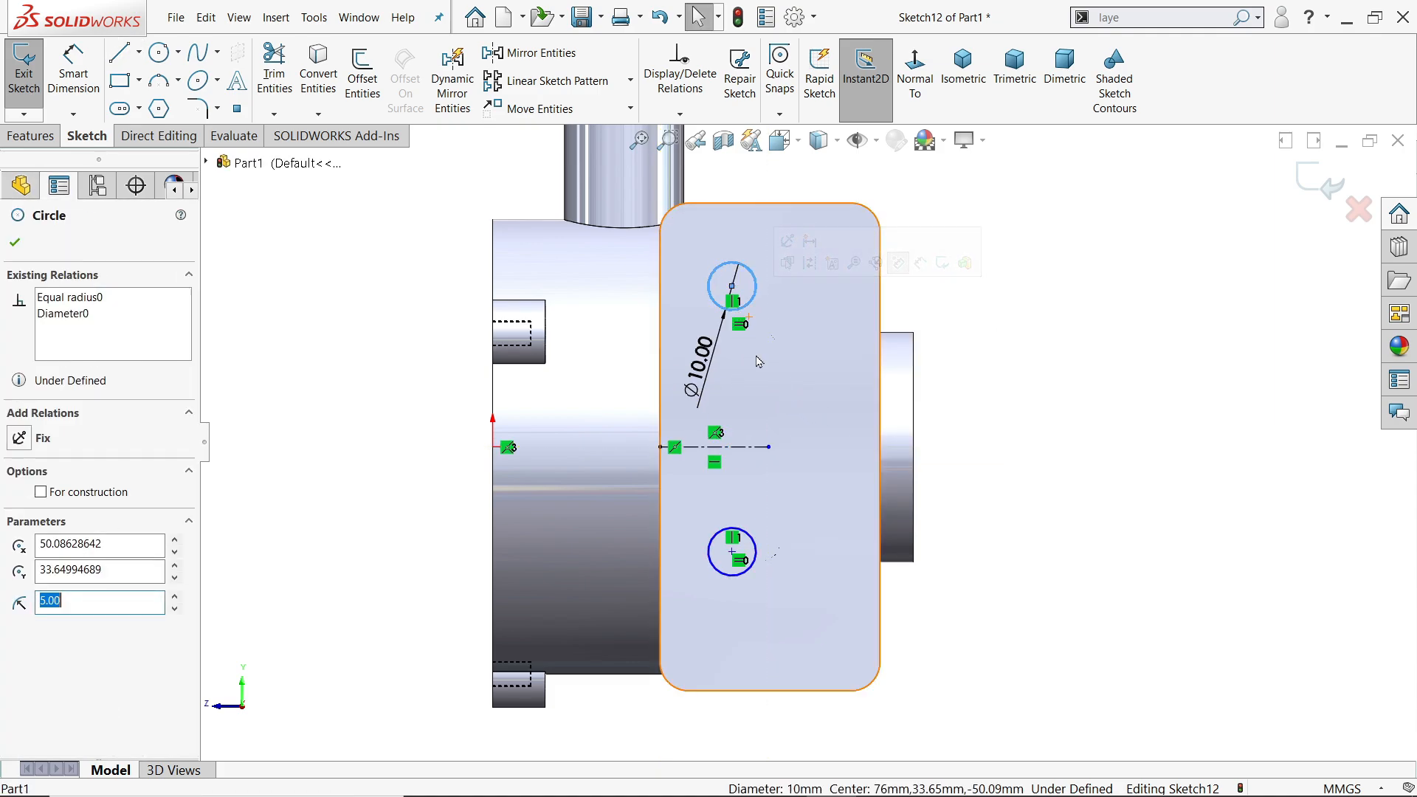
{"action": "left_click", "coordinate": [756, 554], "text": "ctrl"}
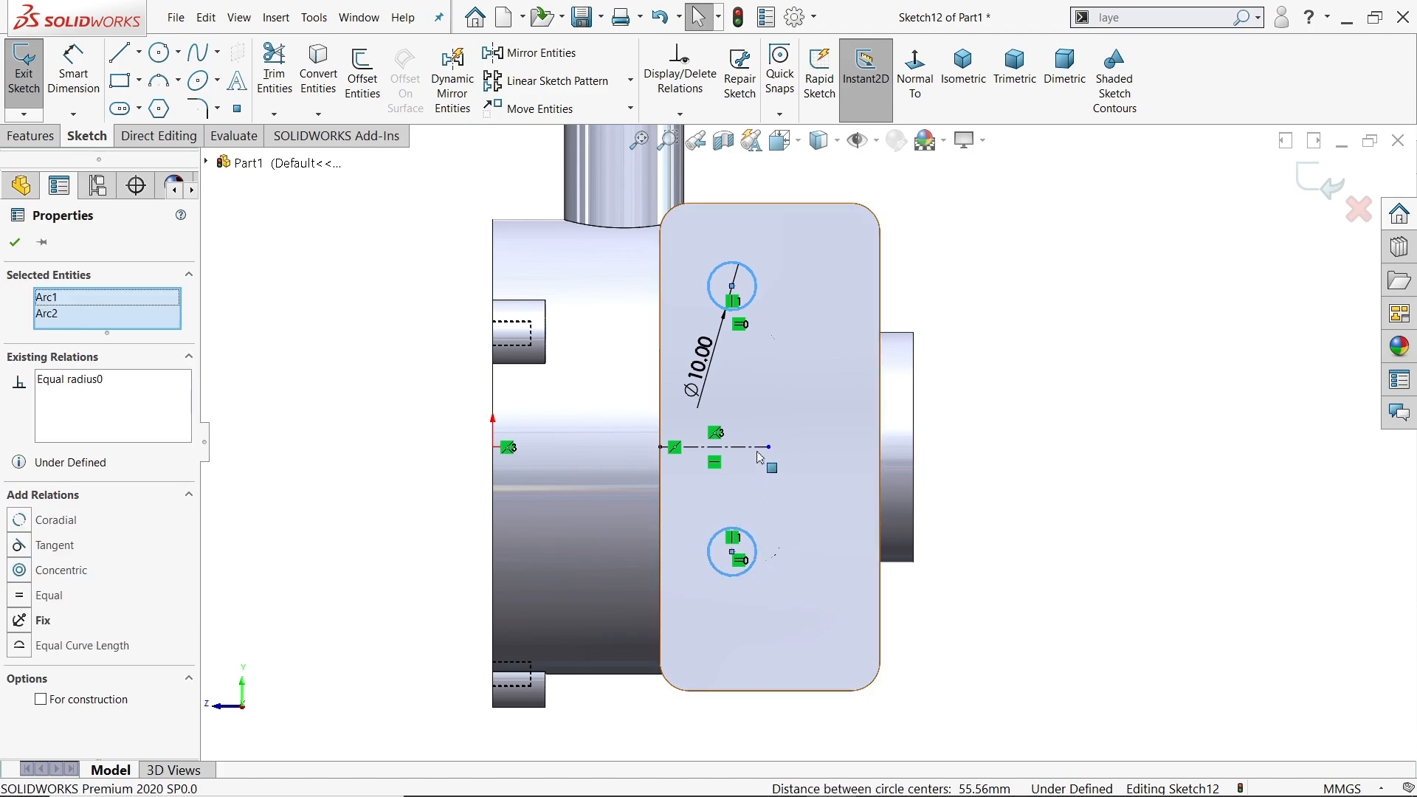
{"action": "left_click", "coordinate": [754, 448], "text": "ctrl"}
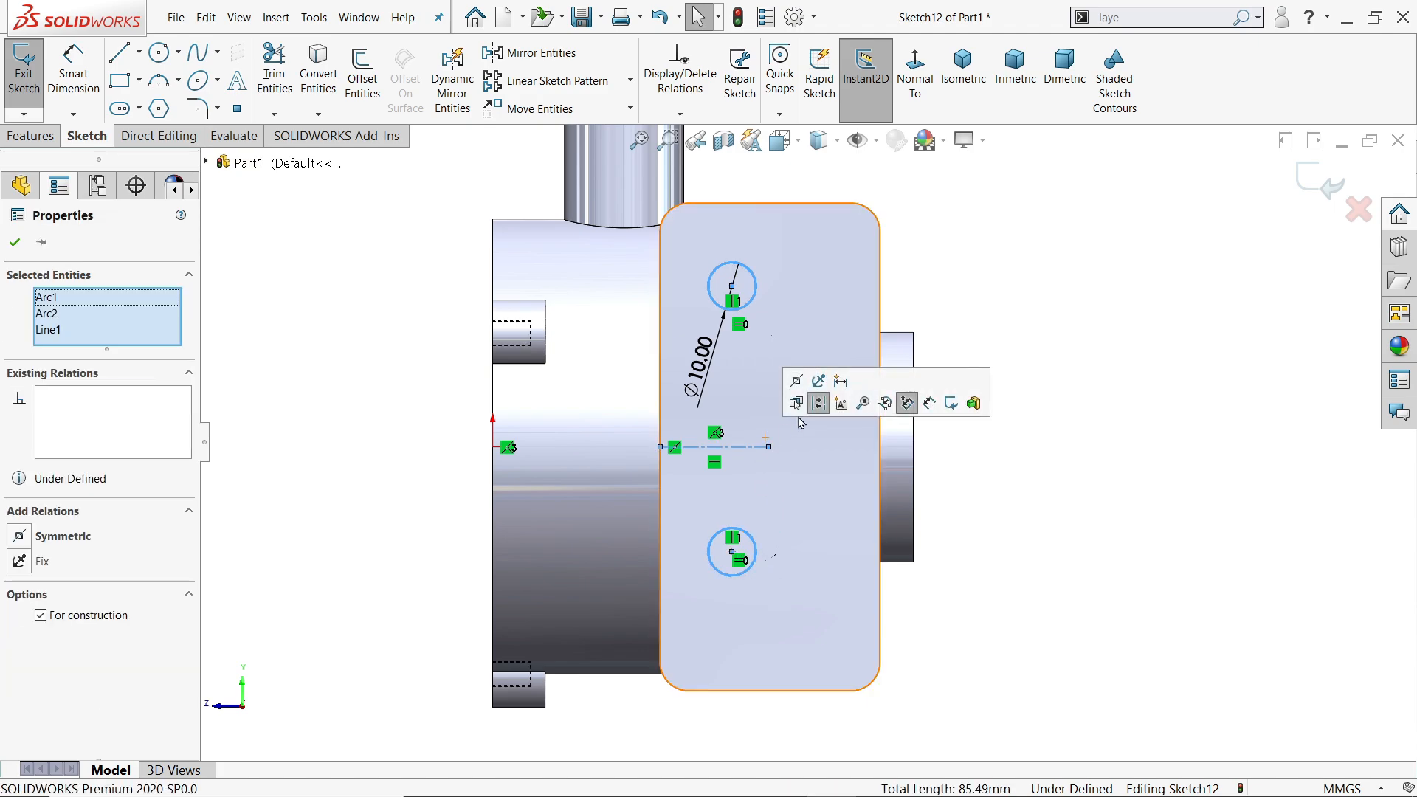
{"action": "left_click", "coordinate": [797, 382]}
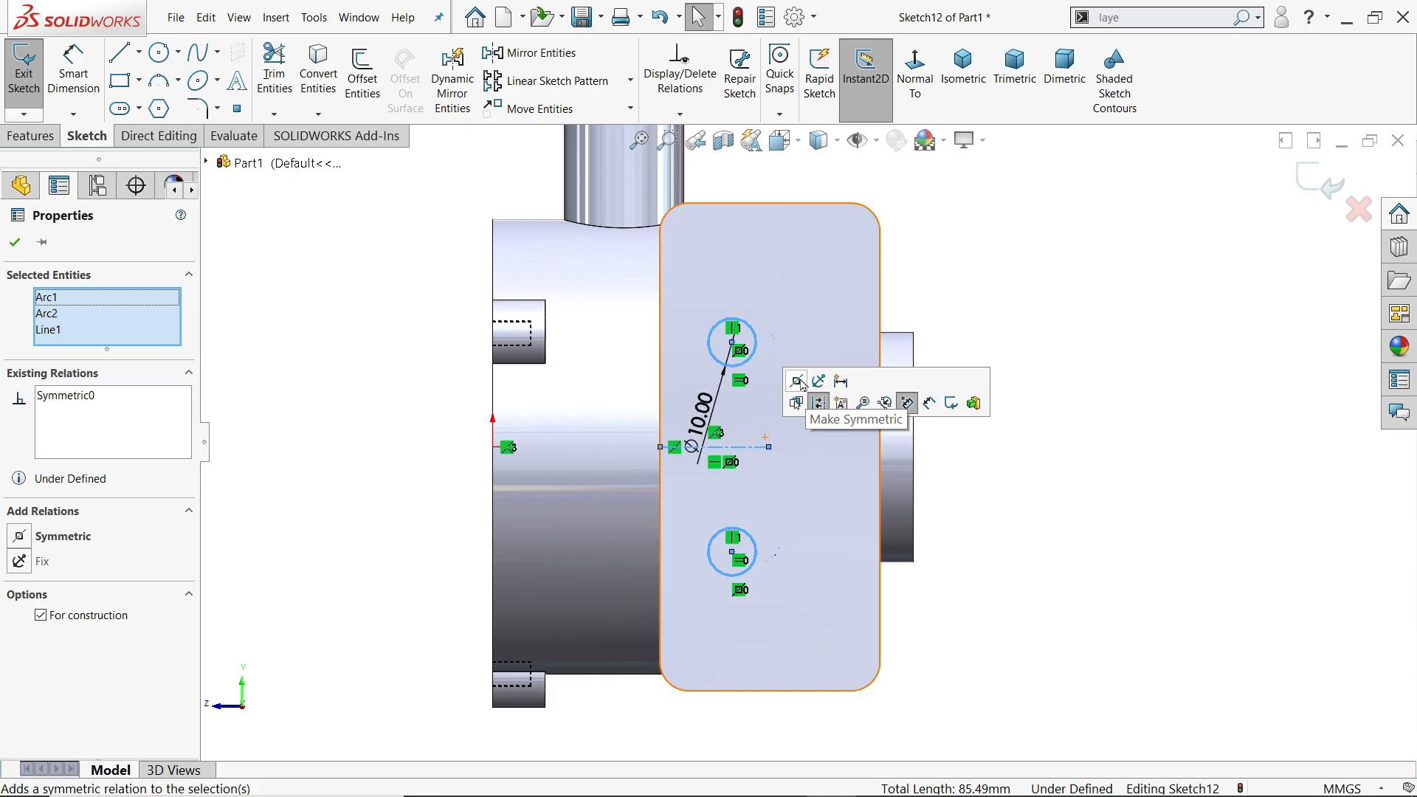
Dimension the vertical distance between the two circle centres as 76 mm
{"action": "key", "text": "d"}
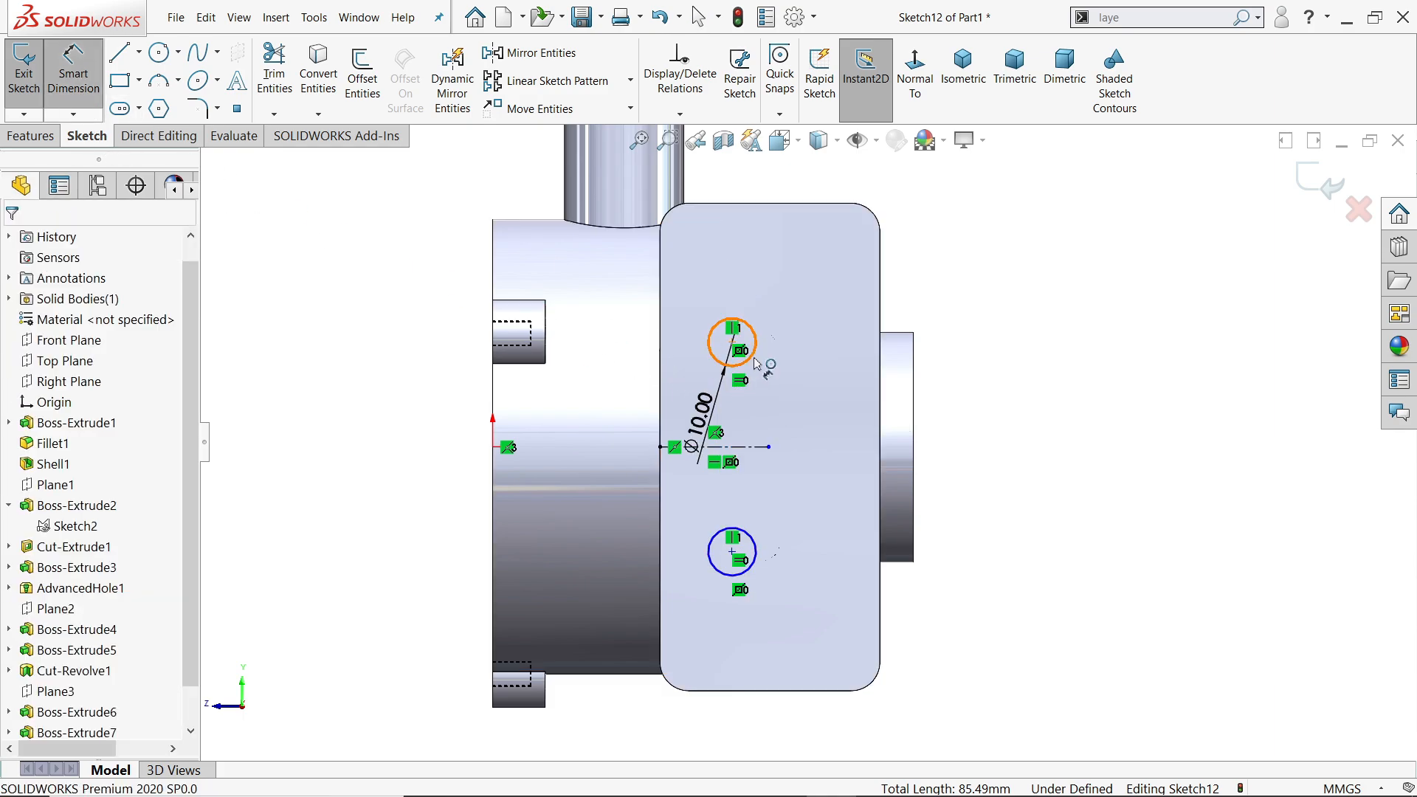
{"action": "left_click", "coordinate": [754, 362]}
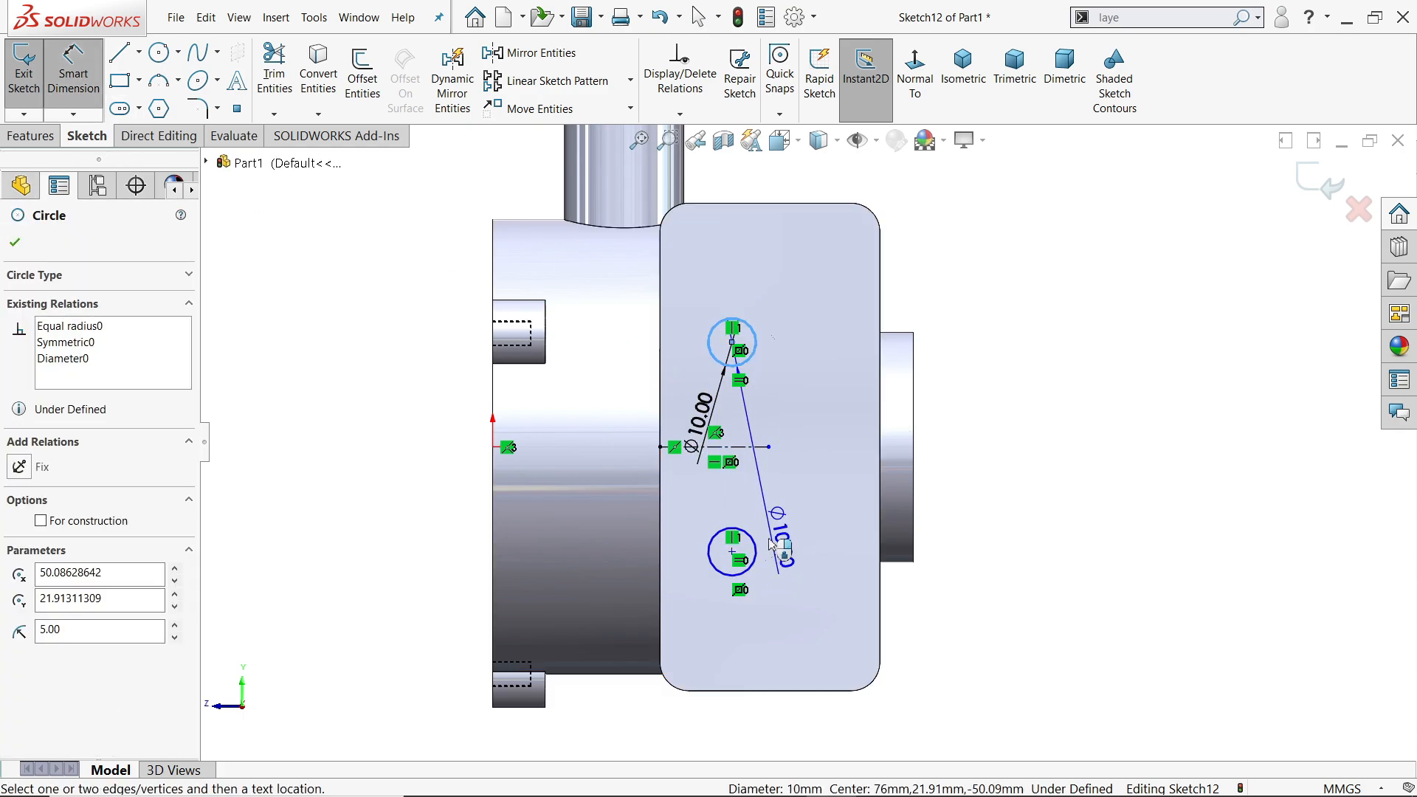
{"action": "left_click", "coordinate": [734, 545]}
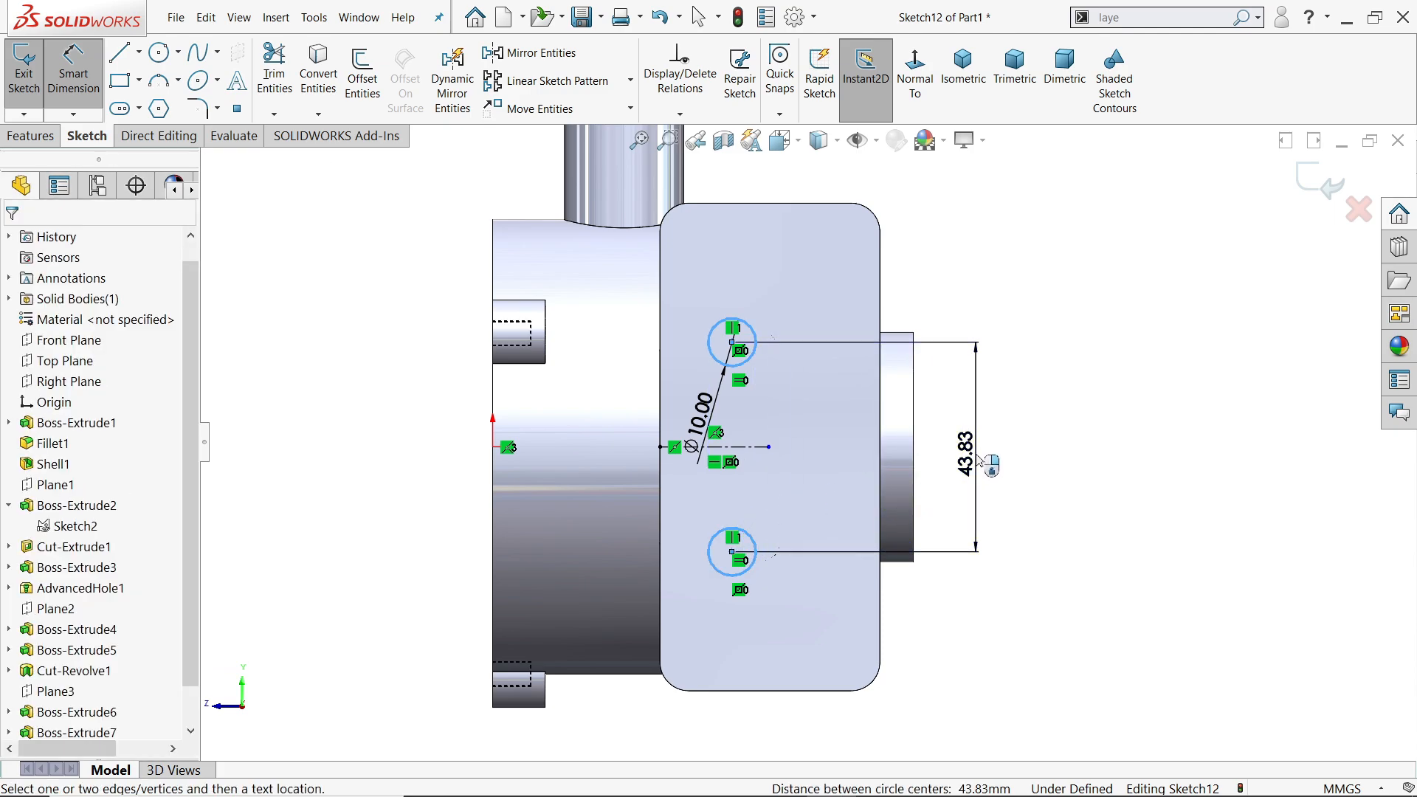
{"action": "left_click", "coordinate": [979, 462]}
{"action": "key", "text": "Escape"}
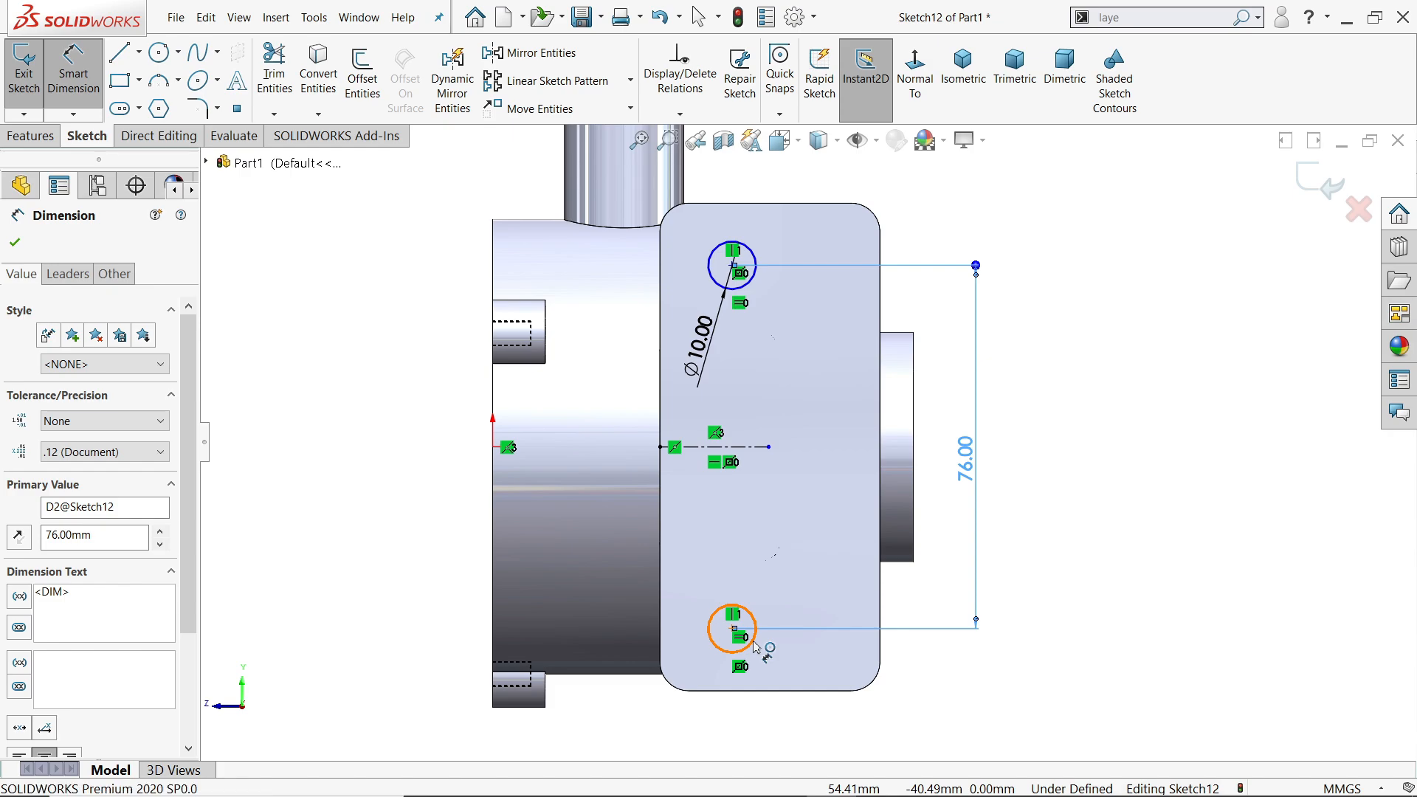
Dimension the lower circle's centre 23 mm from the flange plate's long edge farther from the origin
{"action": "left_click", "coordinate": [754, 647]}
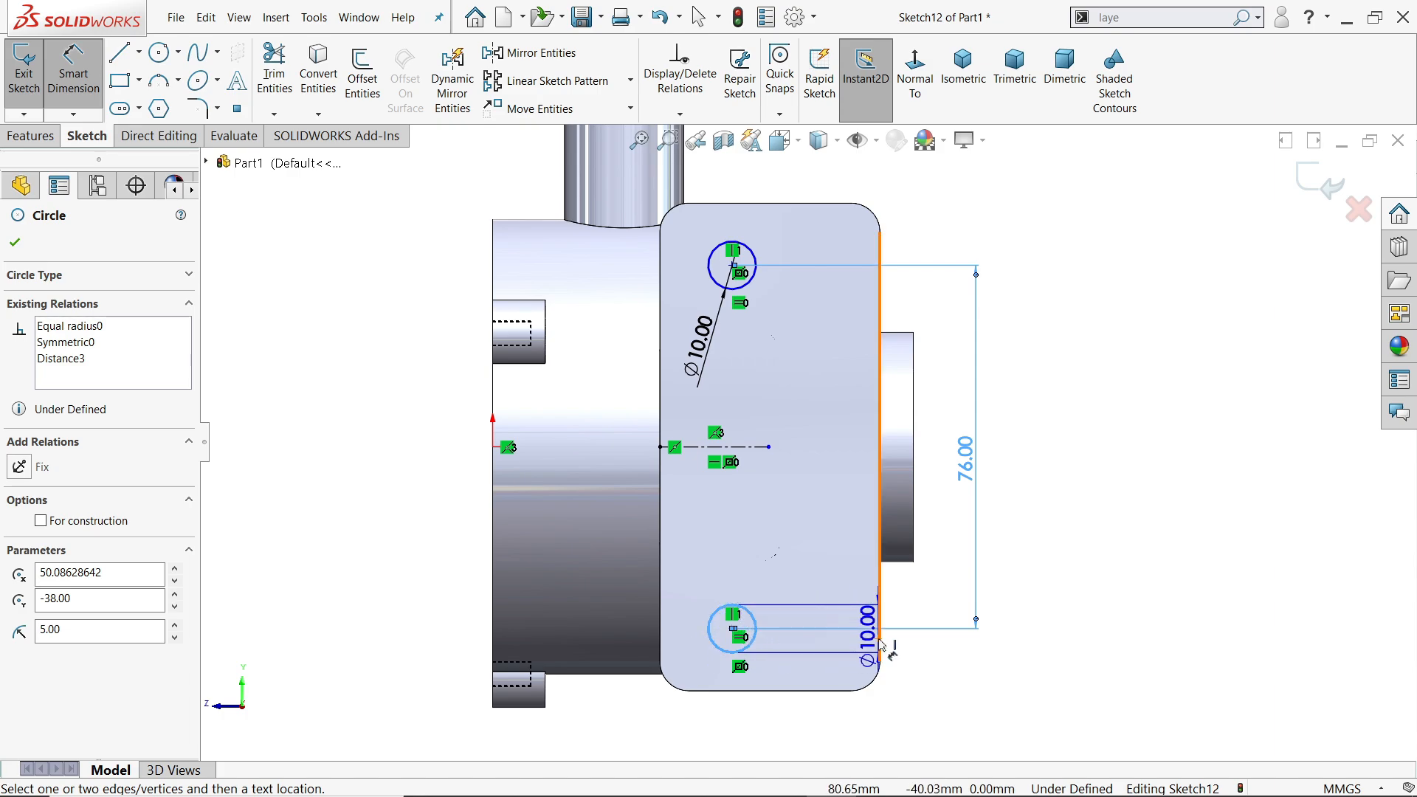
{"action": "left_click", "coordinate": [884, 648]}
{"action": "left_click", "coordinate": [727, 697]}
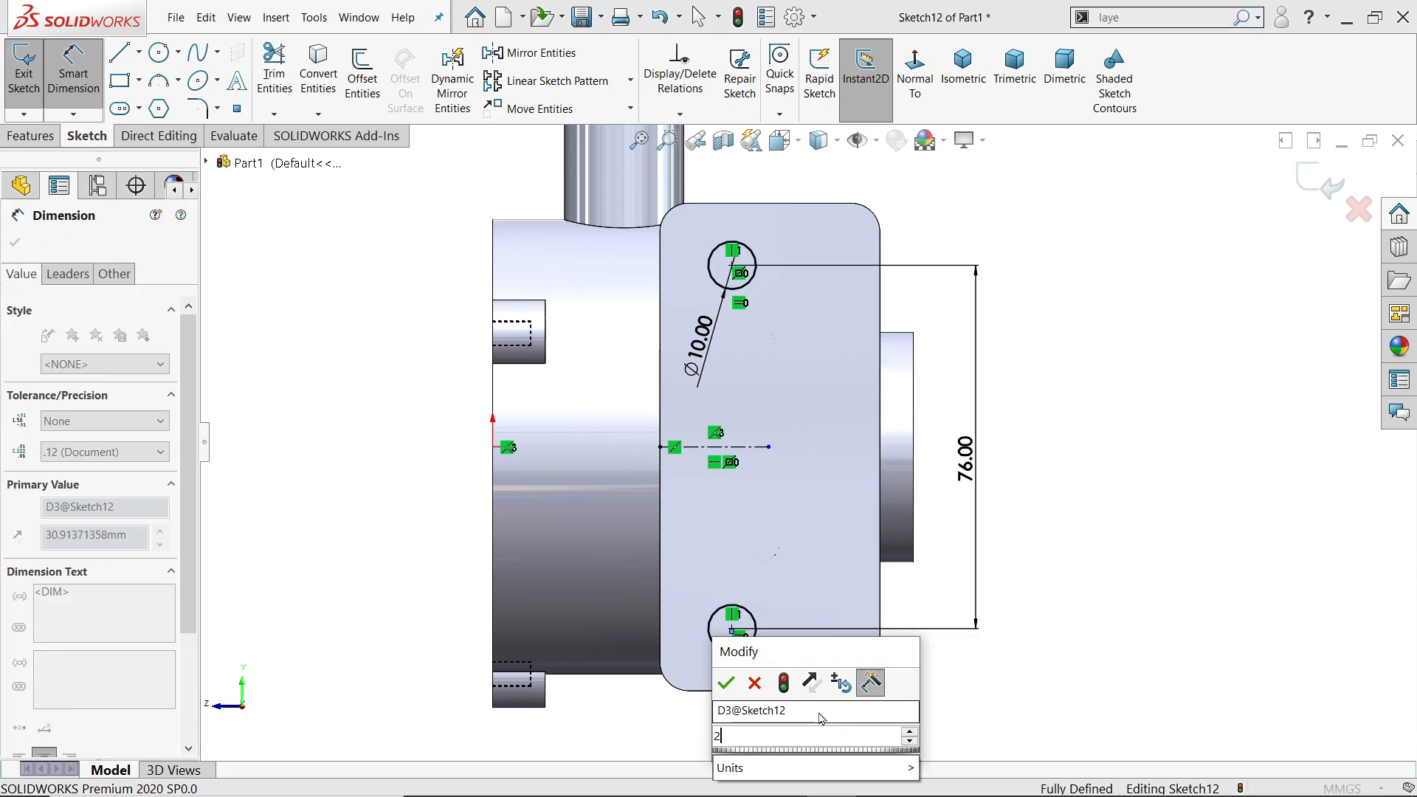
{"action": "type", "text": "23"}
{"action": "key", "text": "Return"}
Cut both circles through the flange plate with an Extruded Cut using the Up To Next end condition
{"action": "middle_click_drag", "start_coordinate": [804, 443], "coordinate": [650, 434]}
{"action": "left_click", "coordinate": [30, 136]}
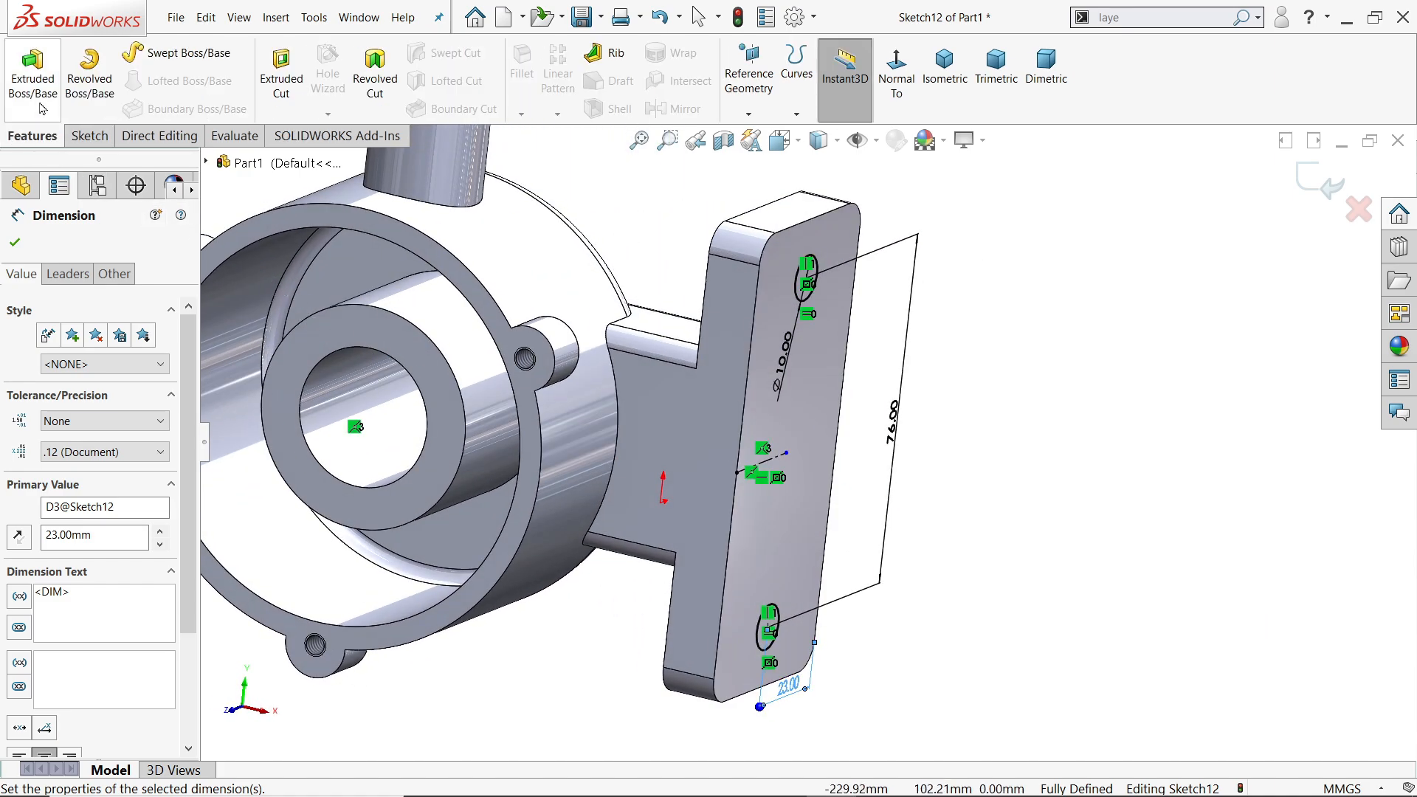
{"action": "left_click", "coordinate": [282, 72]}
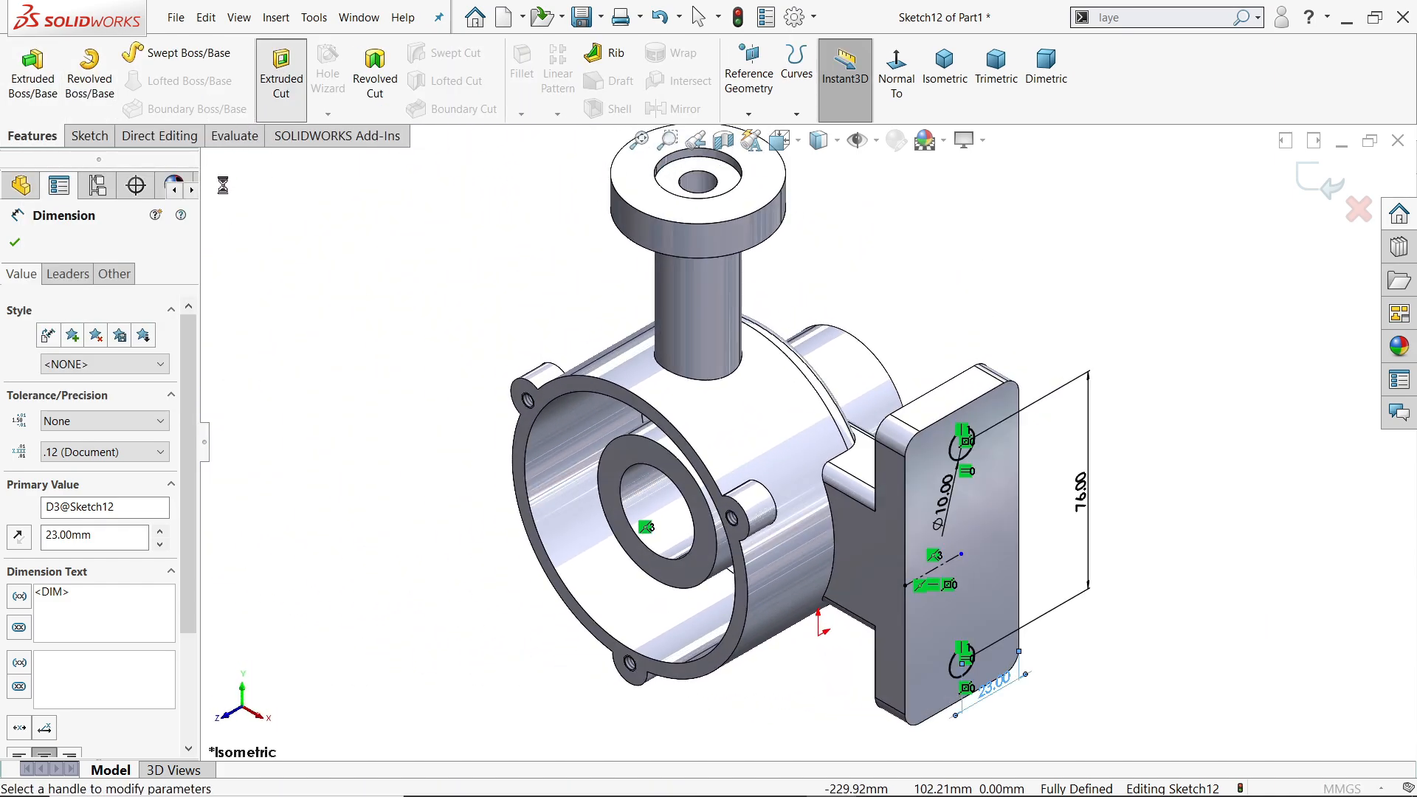
{"action": "left_click", "coordinate": [54, 355]}
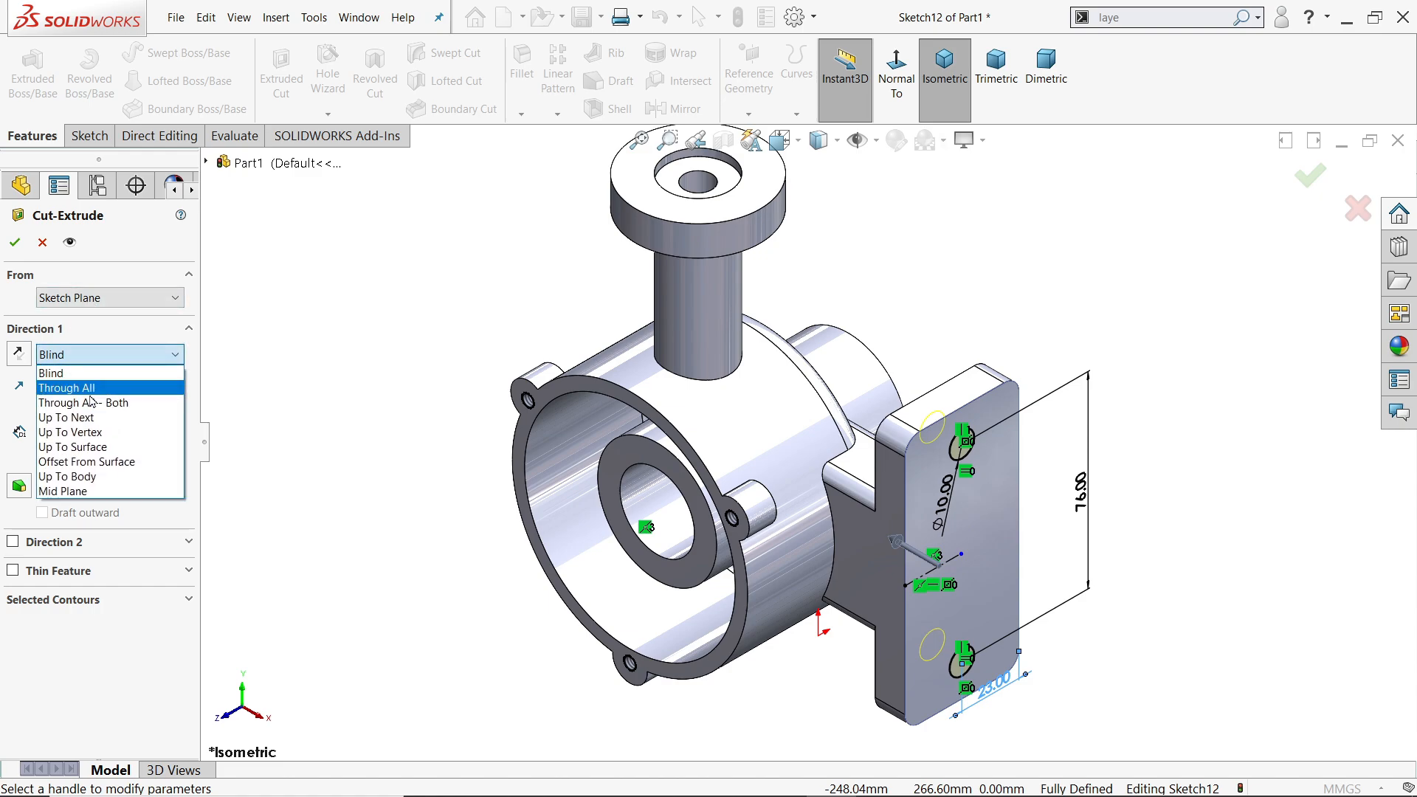
{"action": "left_click", "coordinate": [95, 419]}
{"action": "middle_click_drag", "start_coordinate": [974, 414], "coordinate": [930, 420]}
{"action": "scroll", "coordinate": [929, 421], "scroll_direction": "down", "scroll_amount": 3}
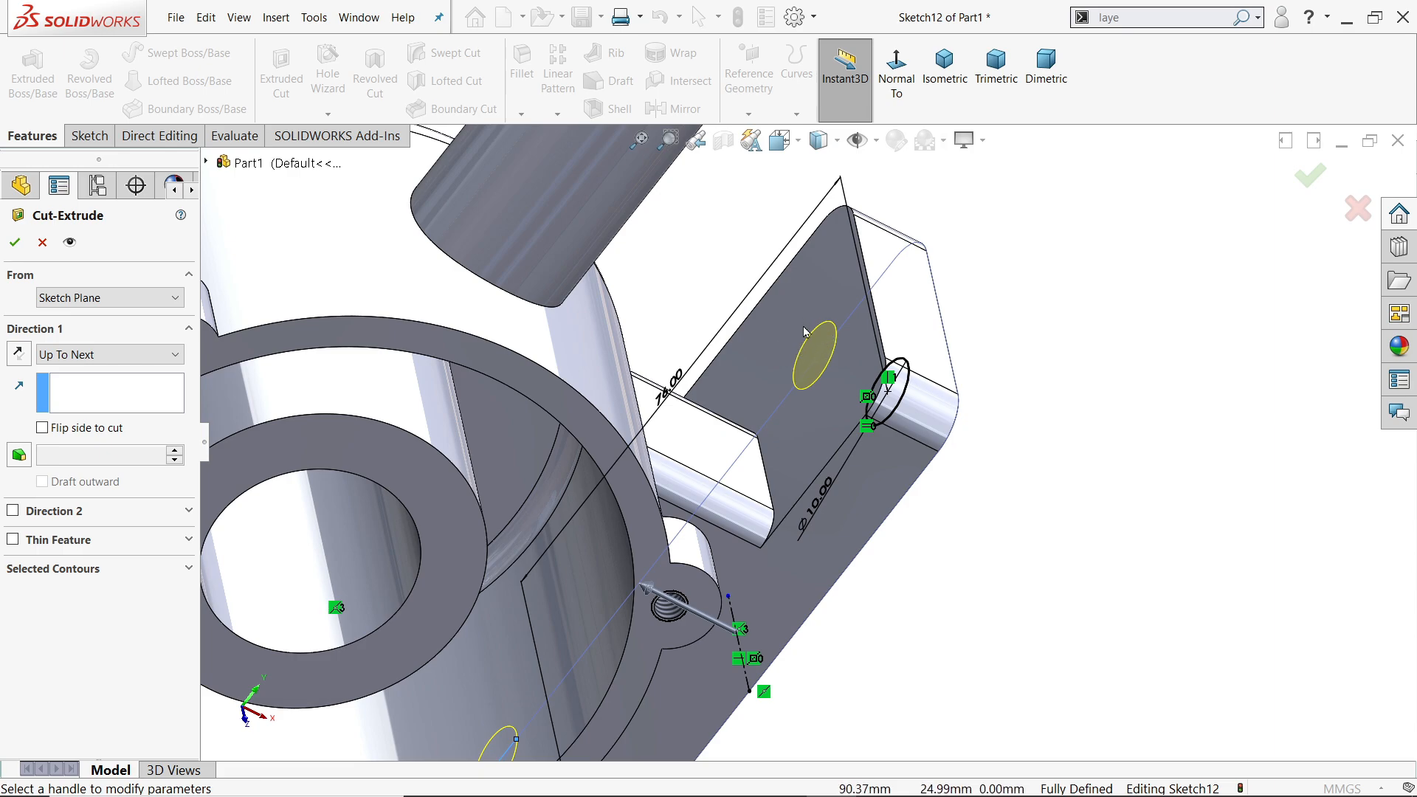
{"action": "left_click", "coordinate": [15, 244]}
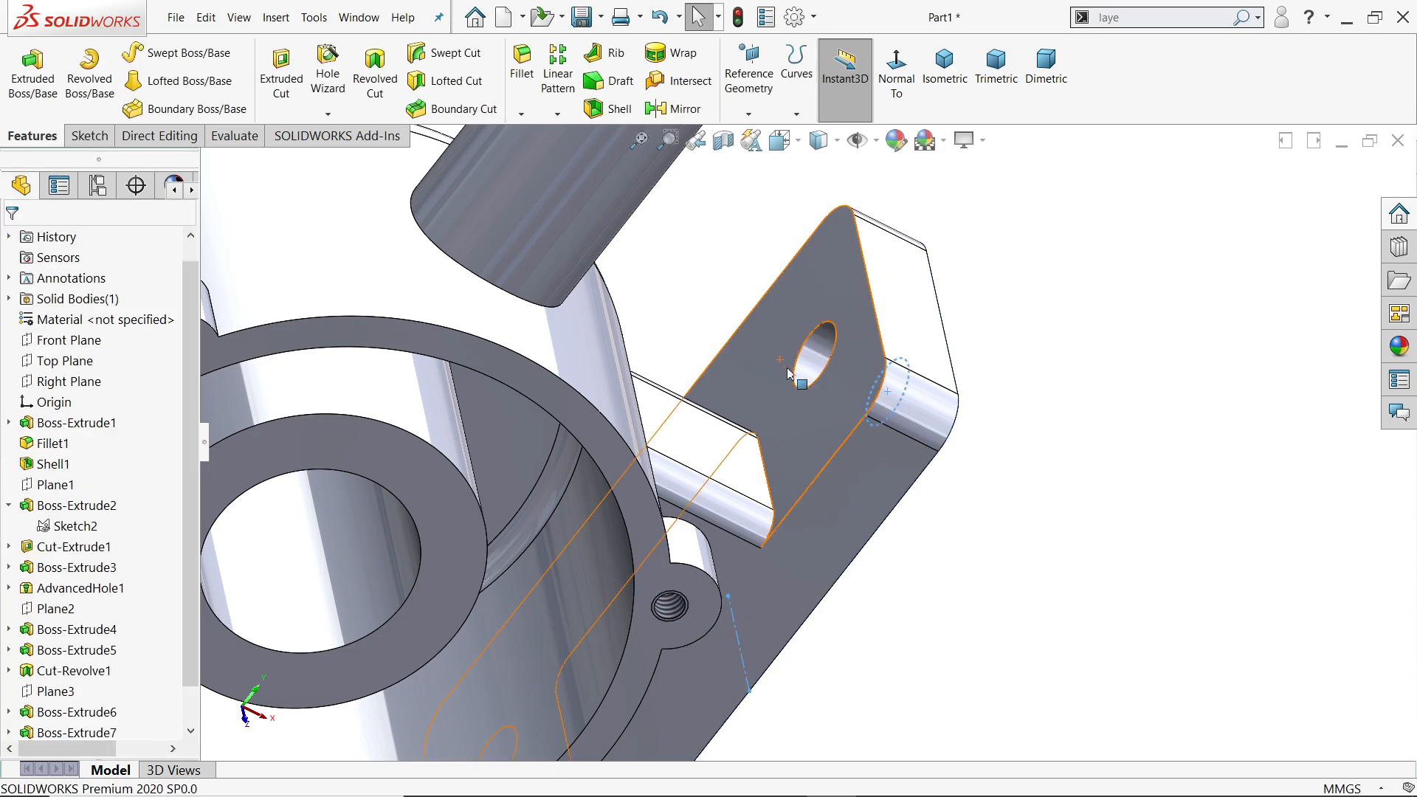
Switch to the reference drawing exercise 159.PNG and examine the position, height and radius of the threaded boss beside the neck
{"action": "scroll", "coordinate": [821, 413], "scroll_direction": "up", "scroll_amount": 2}
{"action": "scroll", "coordinate": [821, 414], "scroll_direction": "up", "scroll_amount": 3}
{"action": "middle_click_drag", "start_coordinate": [827, 416], "coordinate": [710, 443]}
{"action": "left_click", "coordinate": [946, 95]}
{"action": "key", "text": "alt+Tab"}
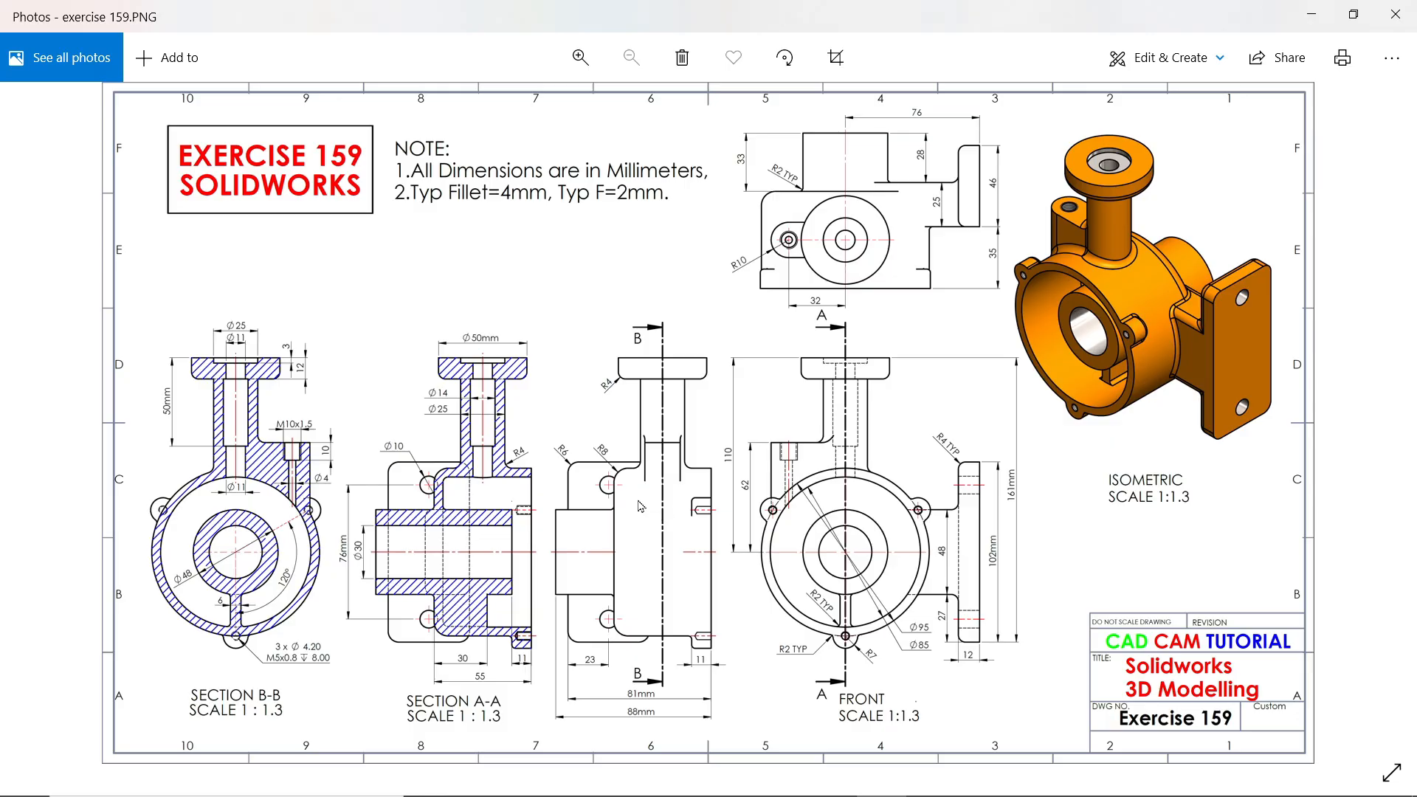
{"action": "scroll", "coordinate": [750, 494], "scroll_direction": "up", "scroll_amount": 3}
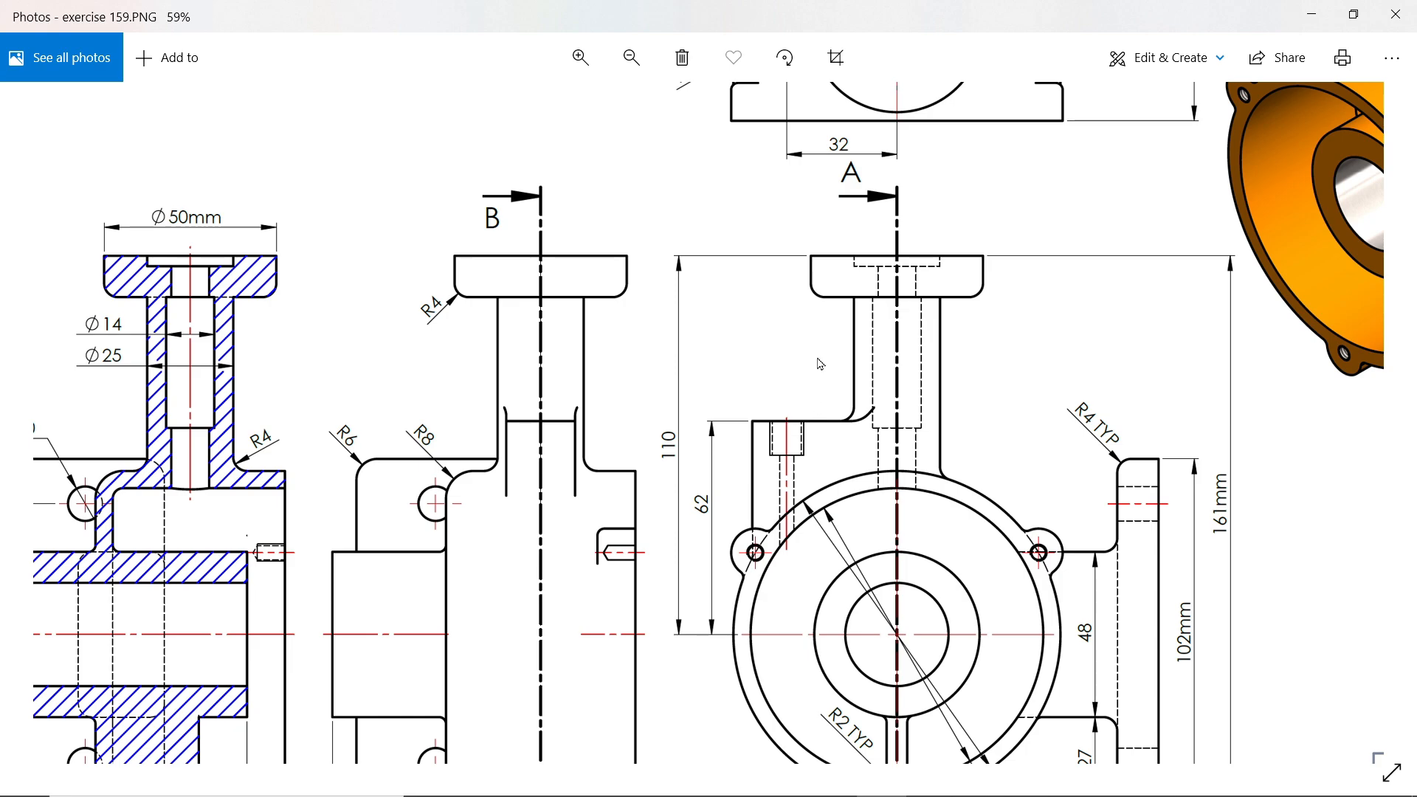
{"action": "left_click_drag", "start_coordinate": [820, 364], "coordinate": [849, 602]}
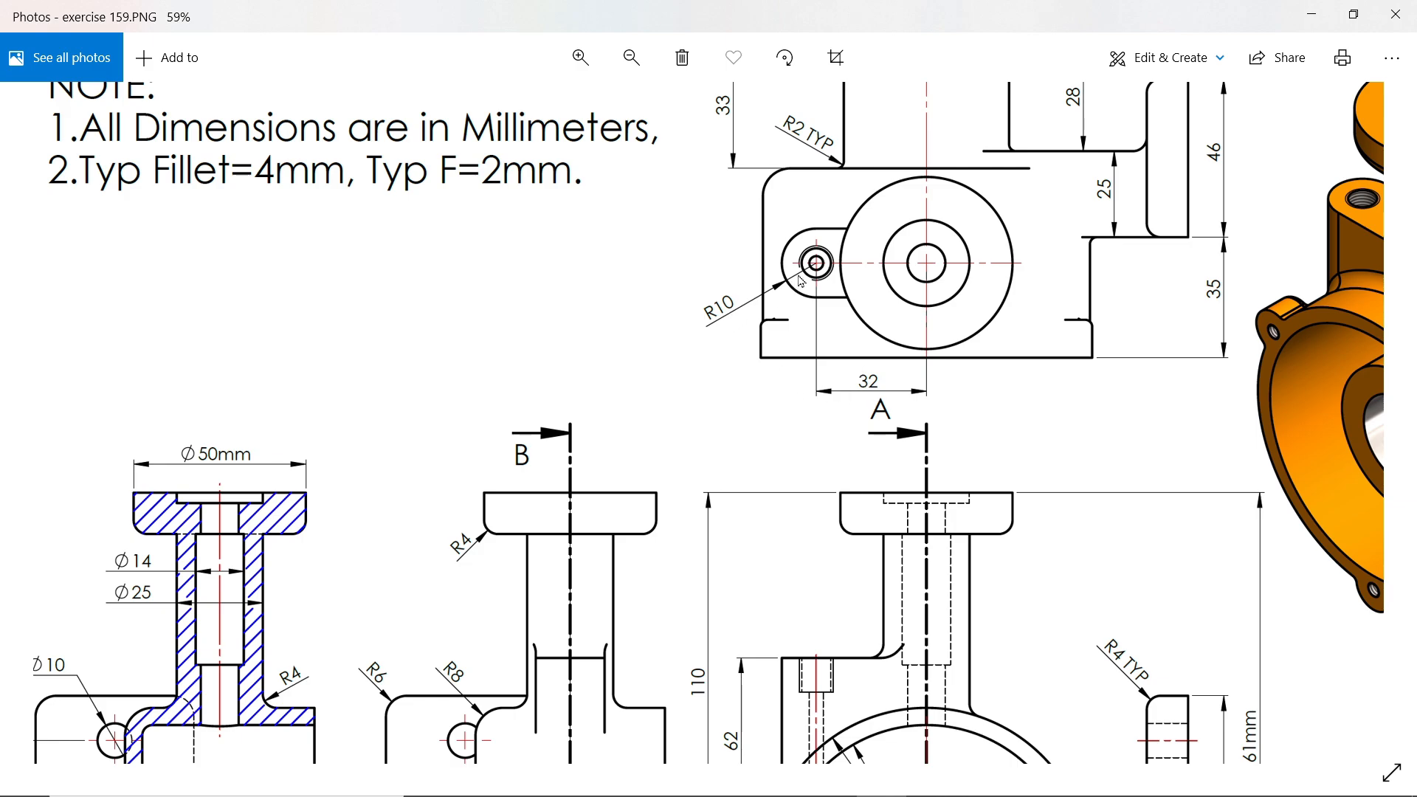
{"action": "left_click_drag", "start_coordinate": [780, 557], "coordinate": [777, 359]}
{"action": "scroll", "coordinate": [716, 561], "scroll_direction": "down", "scroll_amount": 1}
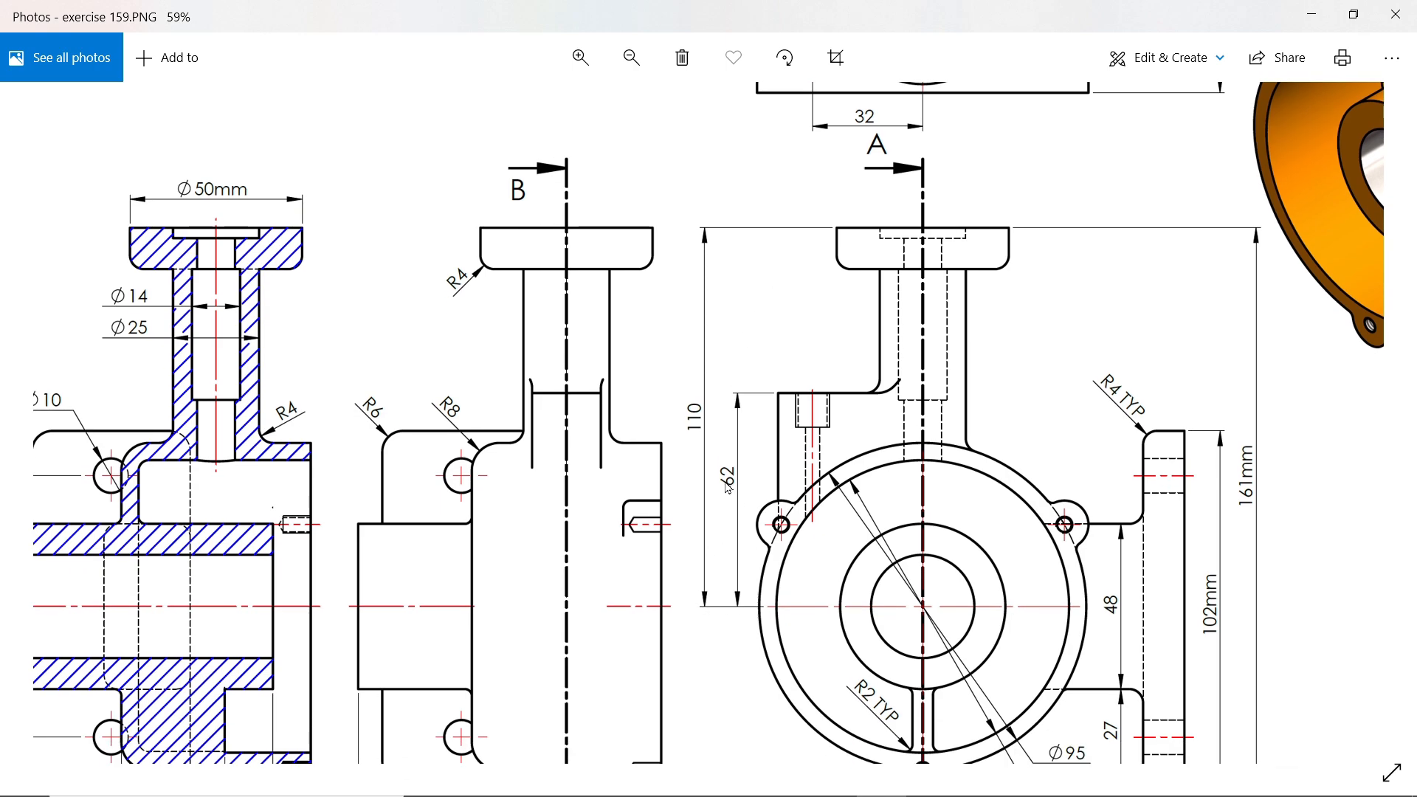
{"action": "mouse_move", "coordinate": [818, 282]}
{"action": "left_mouse_down"}
{"action": "mouse_move", "coordinate": [829, 502]}
{"action": "mouse_move", "coordinate": [825, 348]}
{"action": "left_mouse_up"}
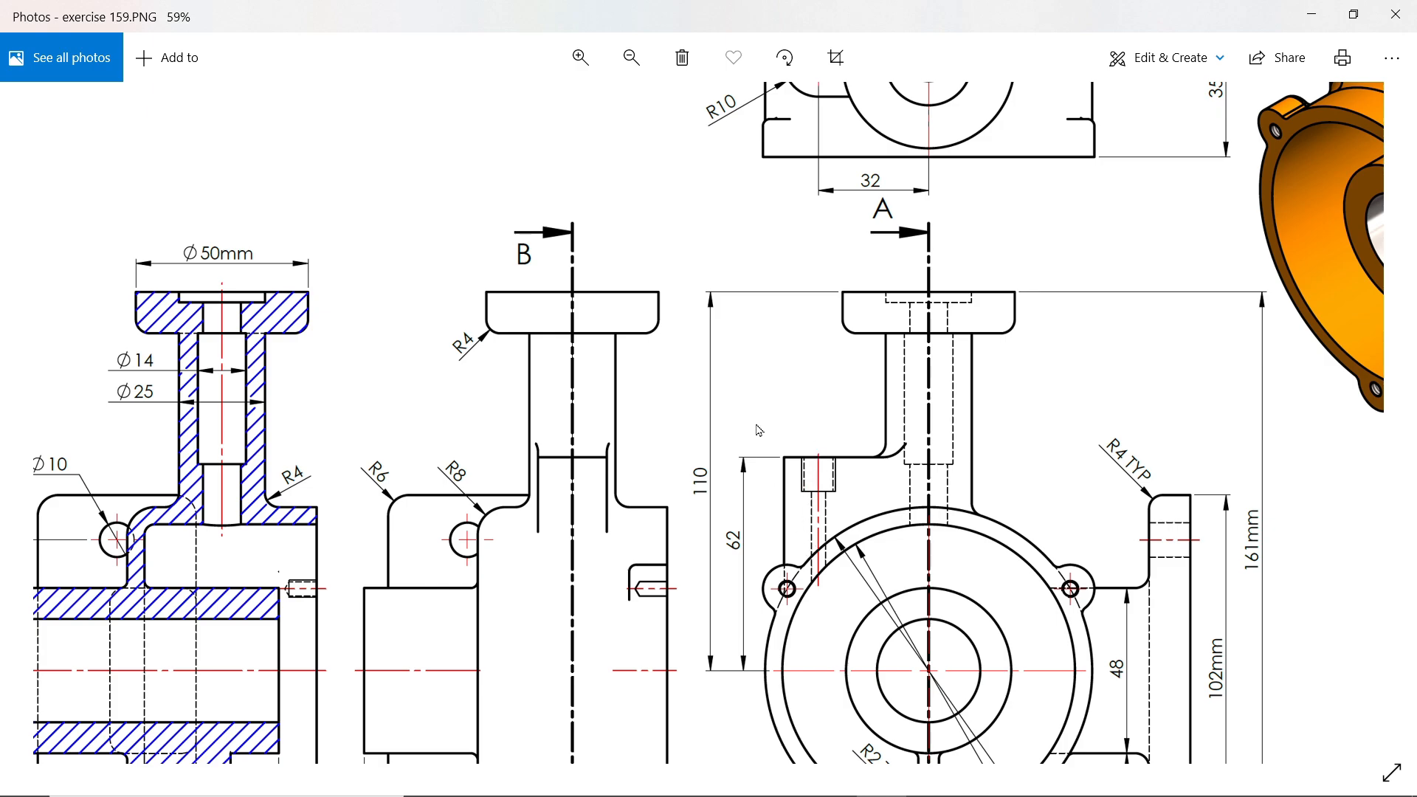
{"action": "left_click_drag", "start_coordinate": [756, 480], "coordinate": [973, 473]}
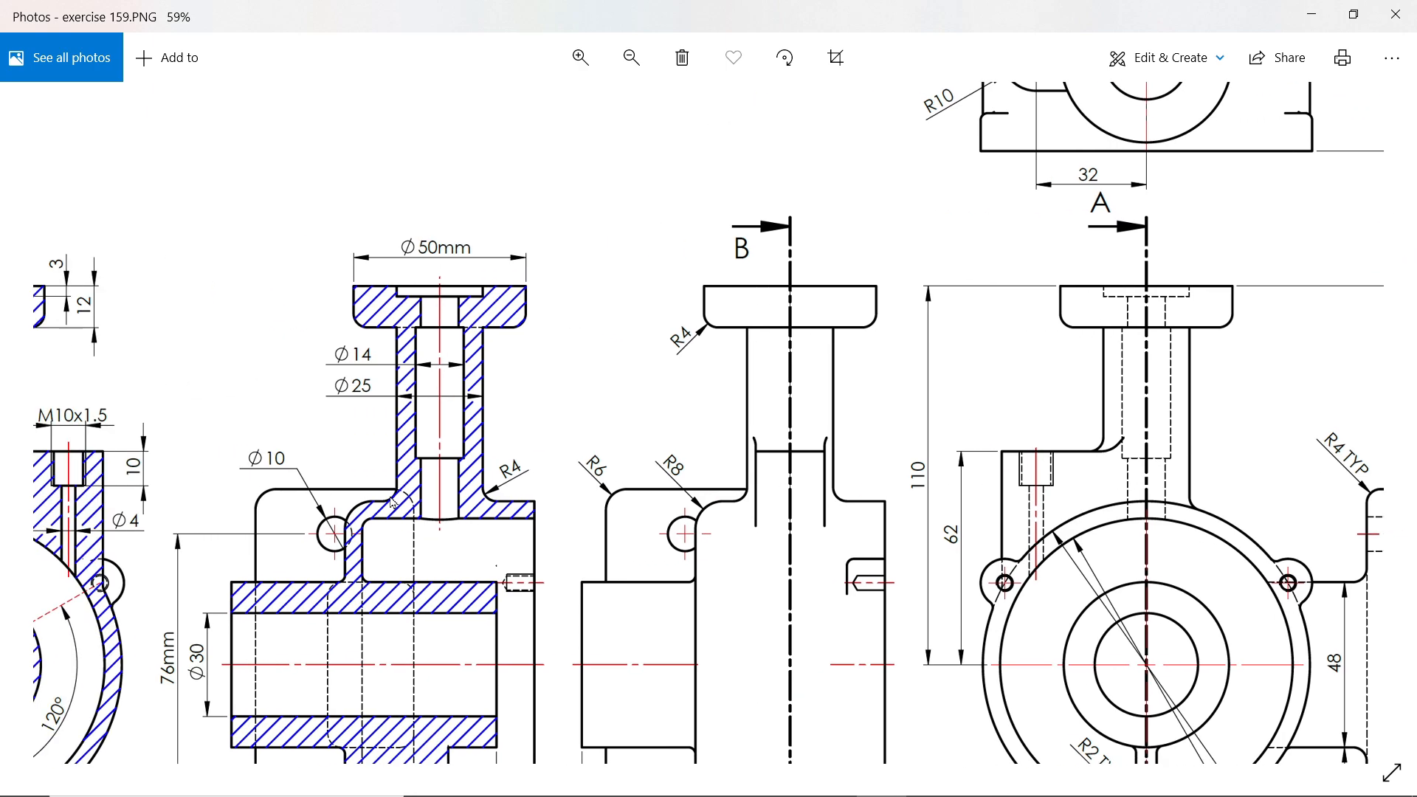
Examine the boss's section view, M10x1.5 hole and 62 mm height on the reference drawing, and return to SOLIDWORKS
{"action": "mouse_move", "coordinate": [381, 498]}
{"action": "left_mouse_down"}
{"action": "mouse_move", "coordinate": [697, 452]}
{"action": "mouse_move", "coordinate": [653, 465]}
{"action": "left_mouse_up"}
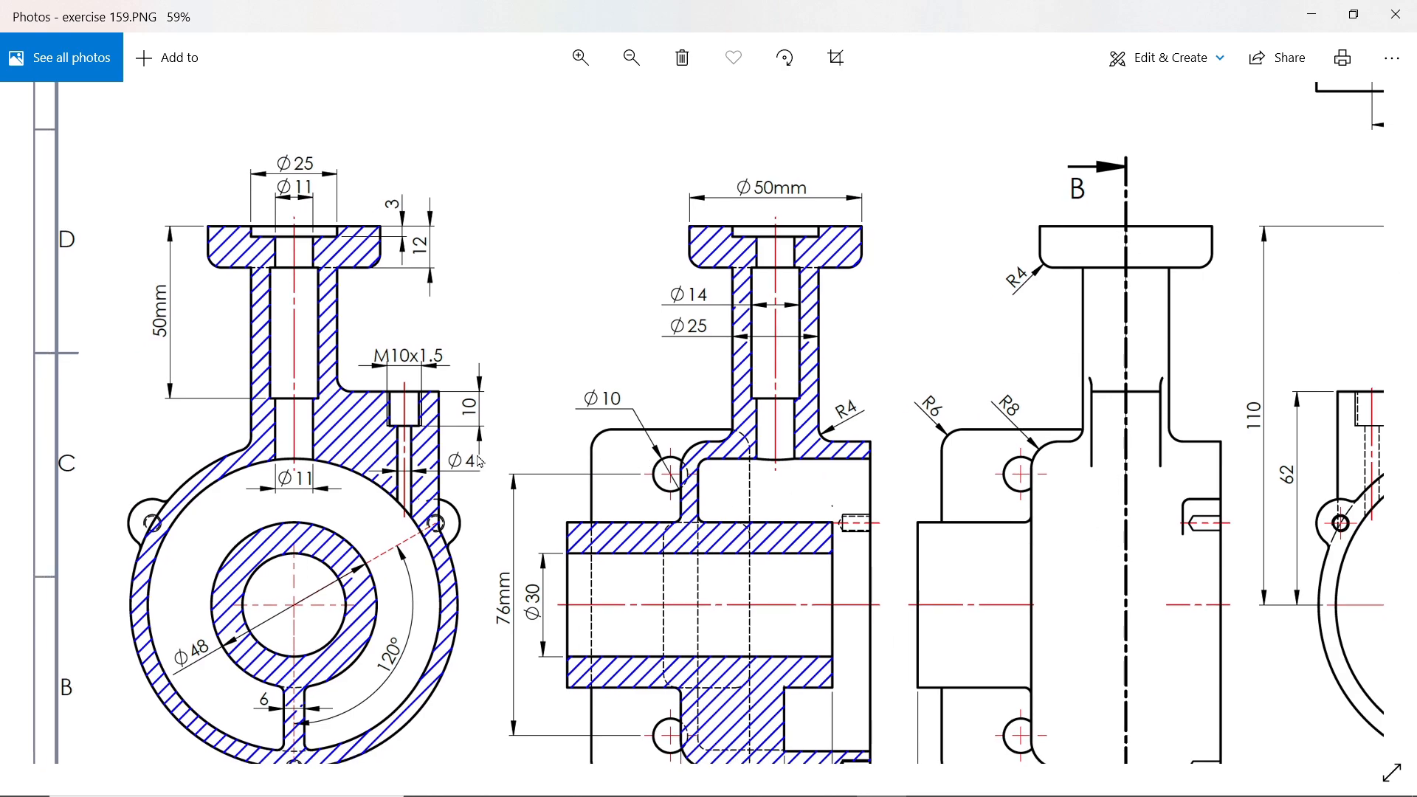
{"action": "scroll", "coordinate": [424, 448], "scroll_direction": "up", "scroll_amount": 3}
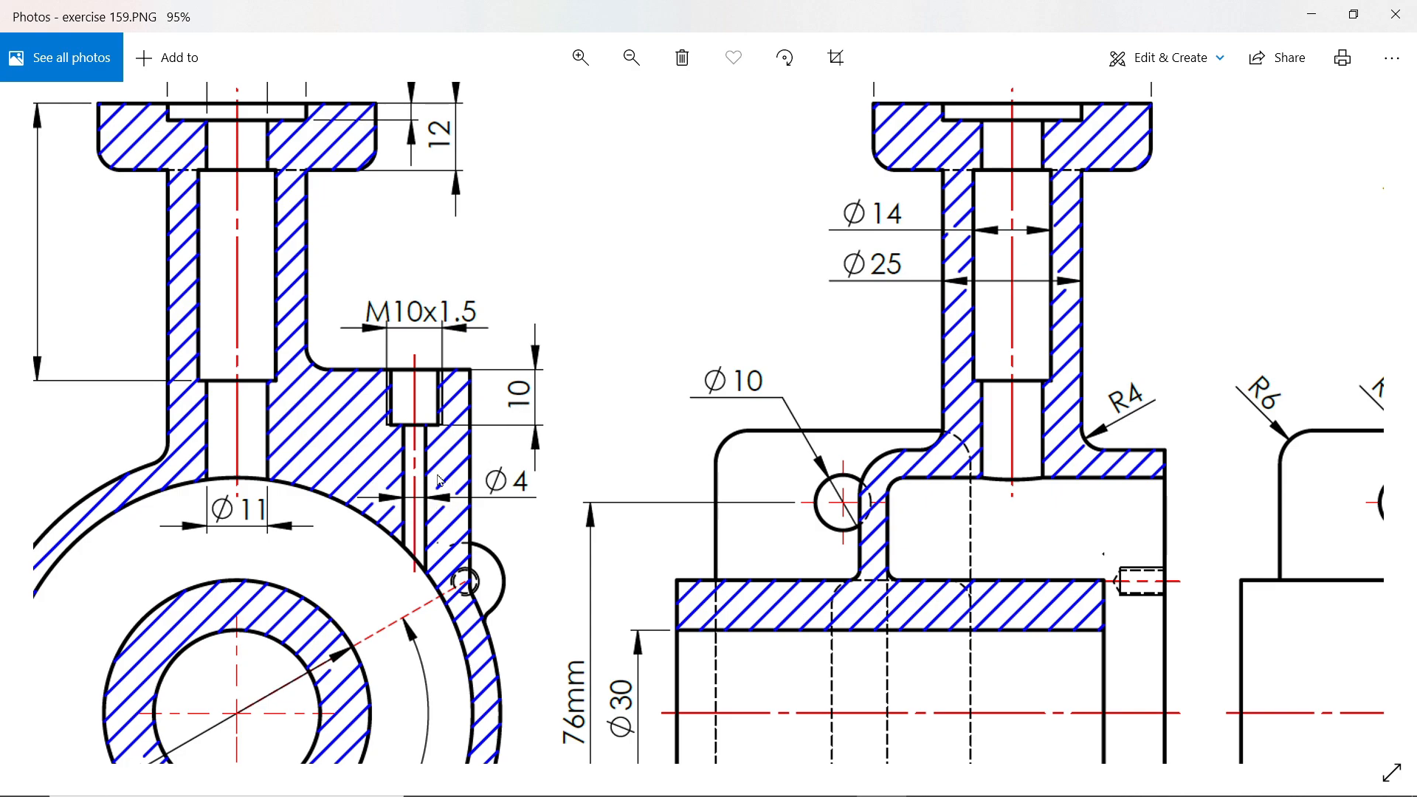
{"action": "scroll", "coordinate": [440, 480], "scroll_direction": "down", "scroll_amount": 3}
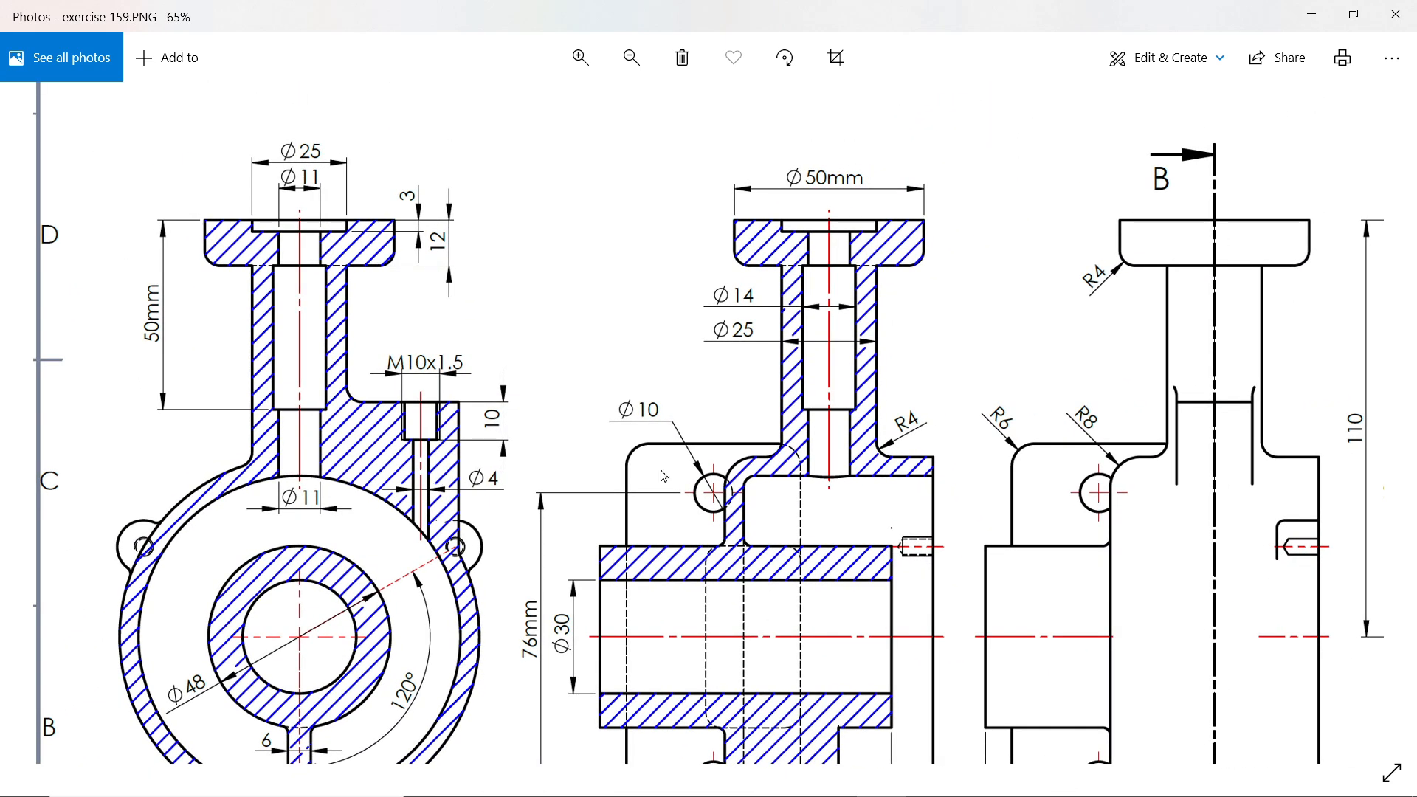
{"action": "left_click_drag", "start_coordinate": [788, 463], "coordinate": [469, 474]}
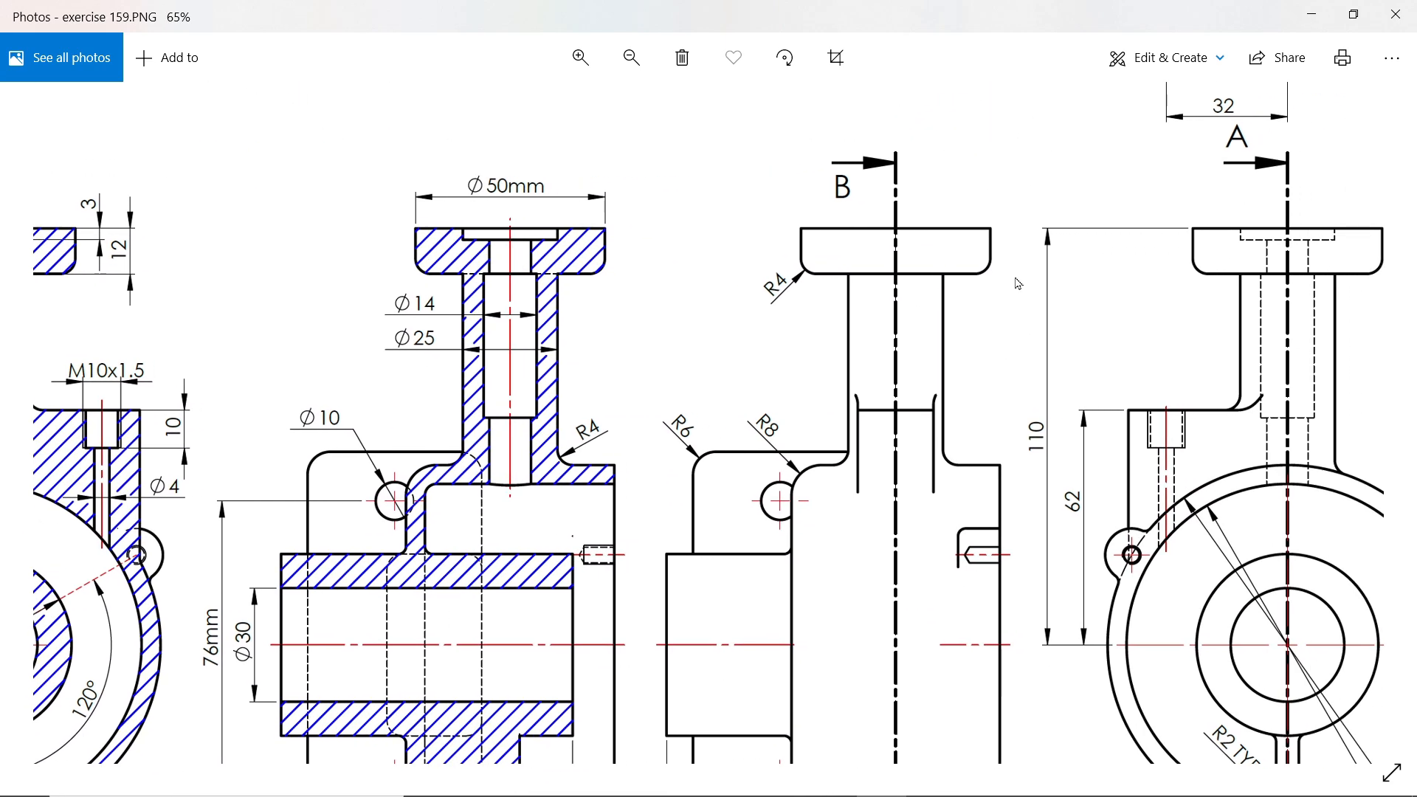
{"action": "left_click", "coordinate": [1313, 16]}
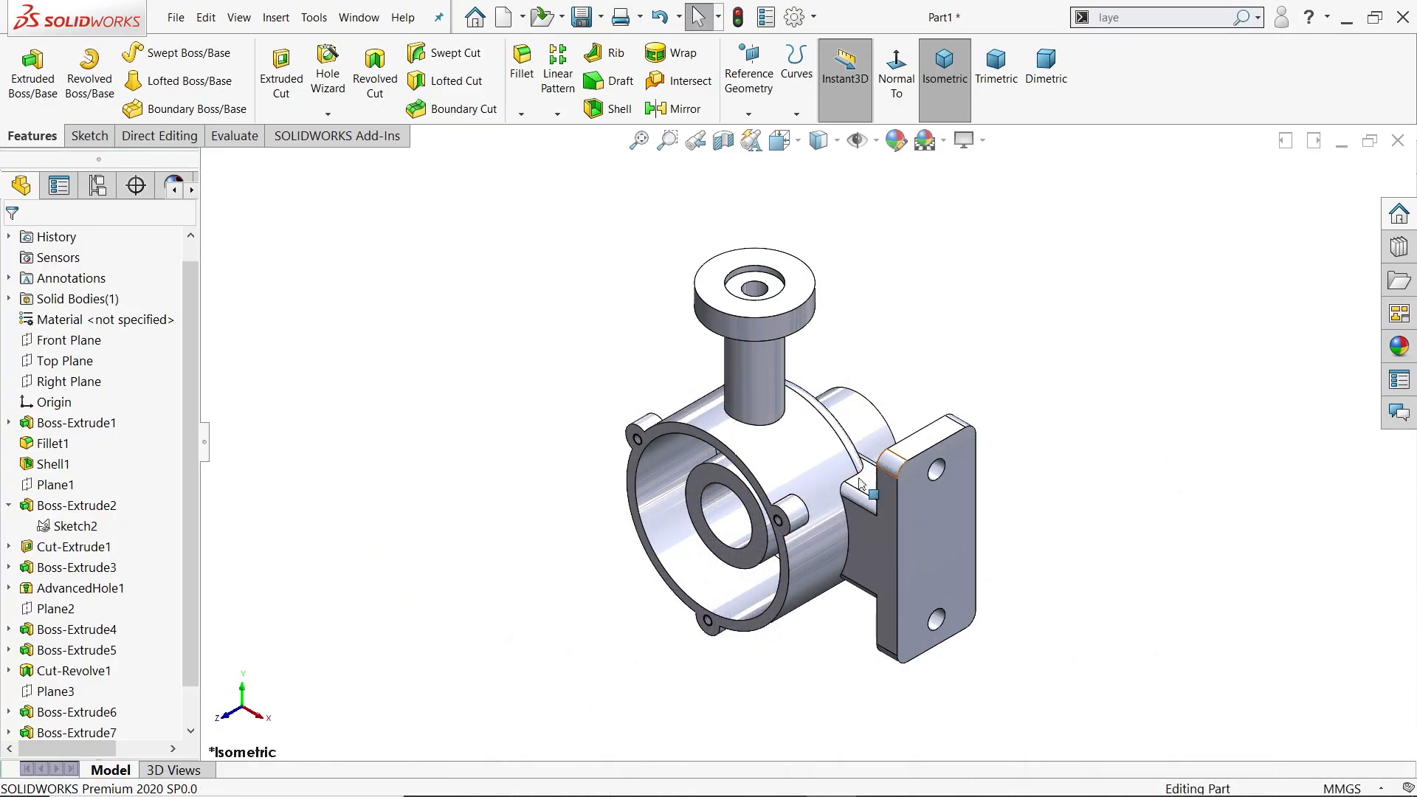
Create a reference plane offset 62 mm above the Top Plane
{"action": "scroll", "coordinate": [861, 484], "scroll_direction": "down", "scroll_amount": 2}
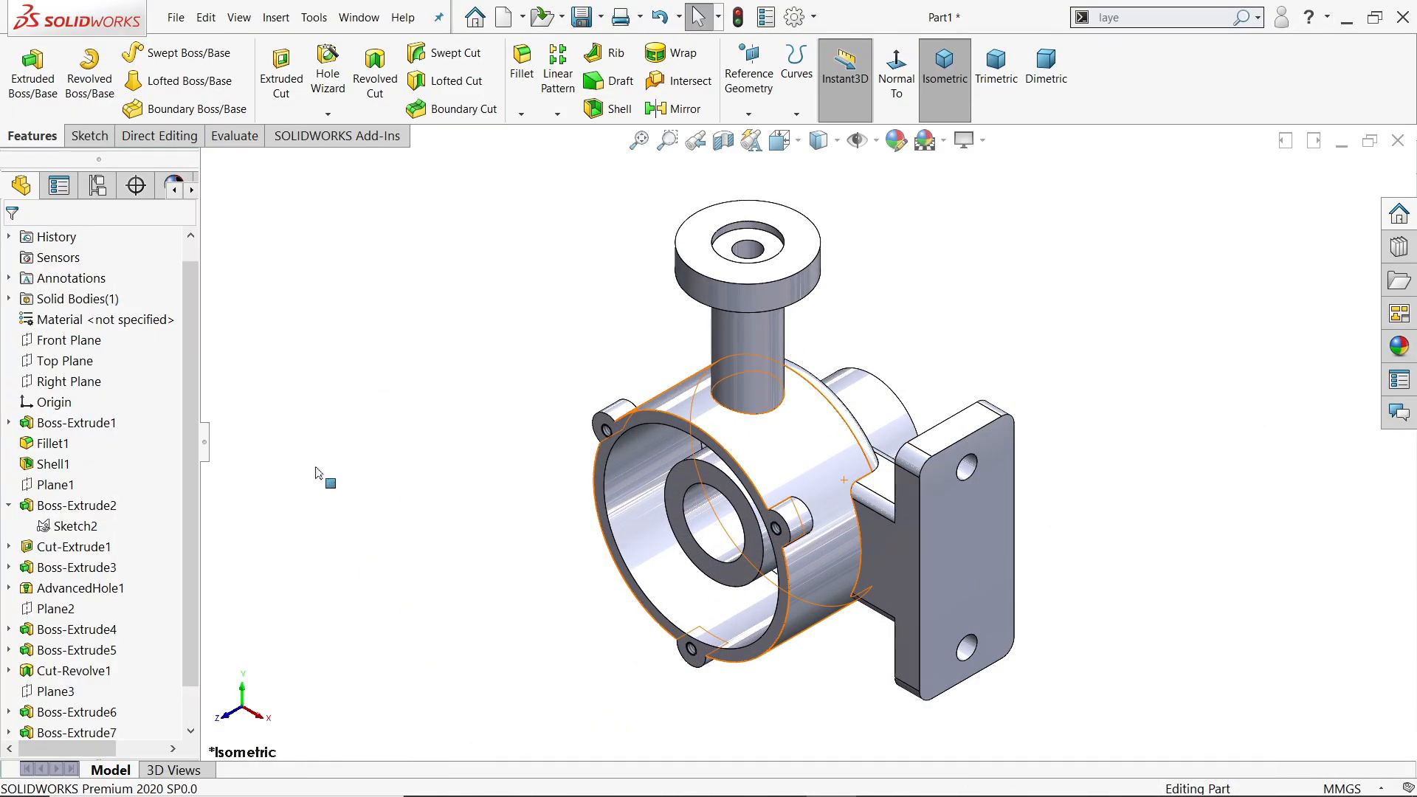
{"action": "left_click", "coordinate": [73, 365]}
{"action": "left_click", "coordinate": [748, 114]}
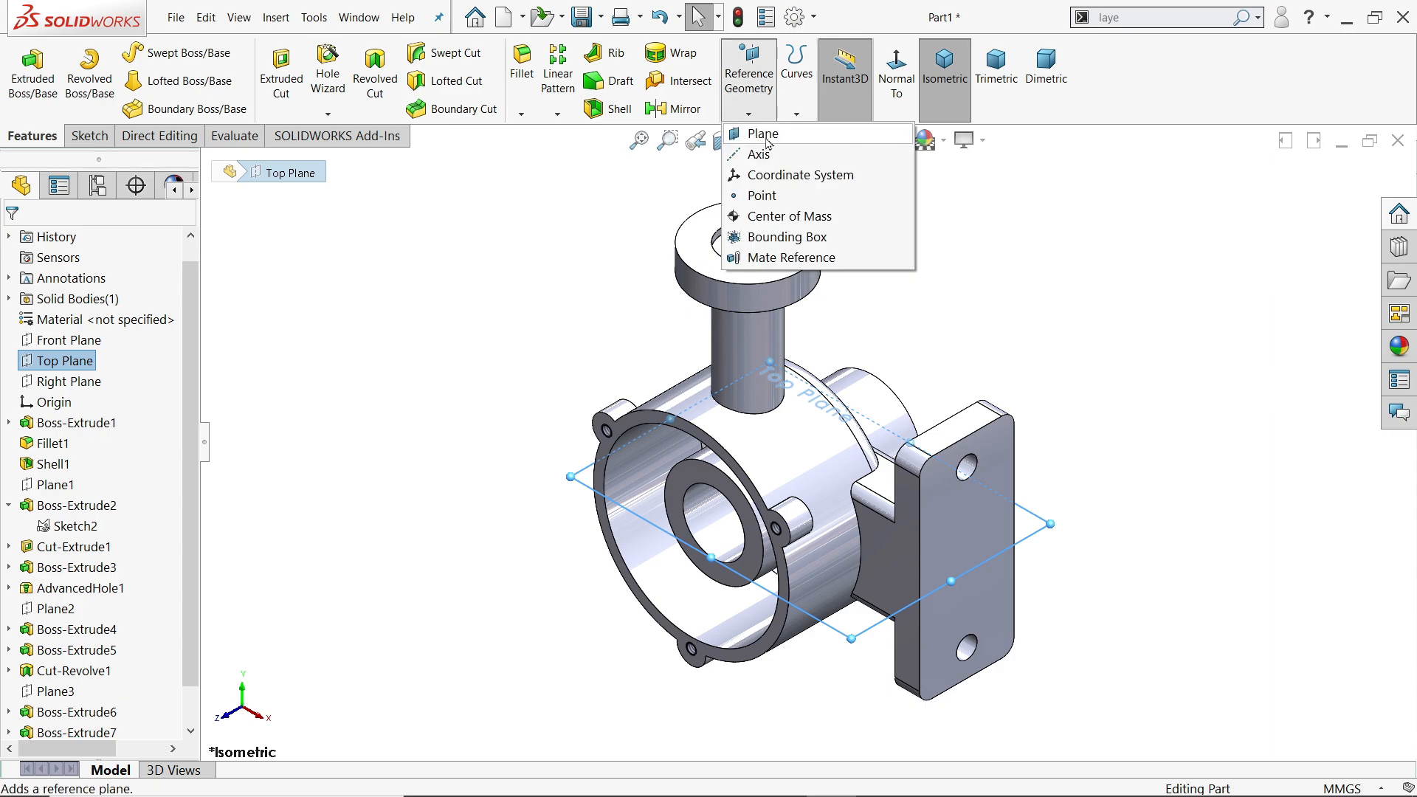
{"action": "left_click", "coordinate": [738, 212]}
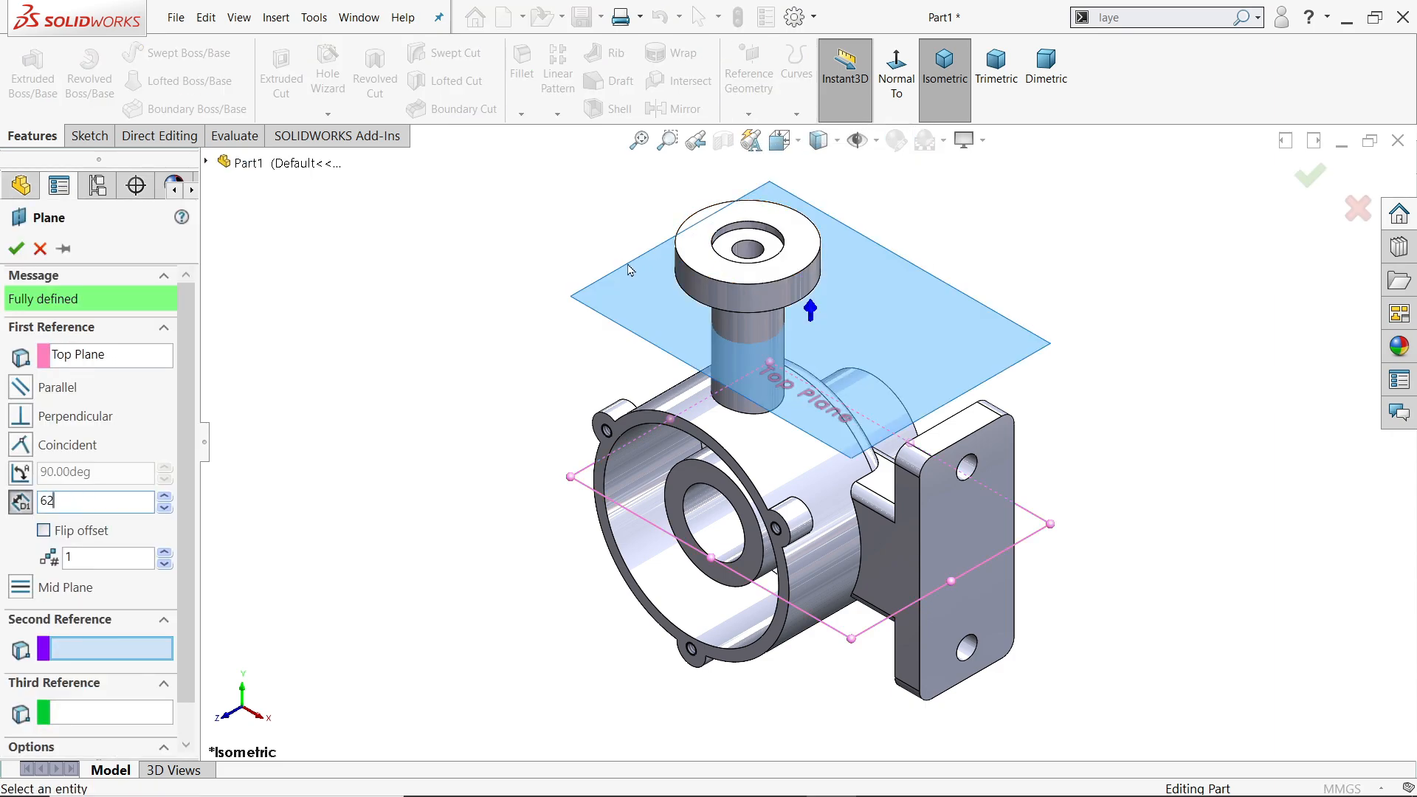
{"action": "middle_click_drag", "start_coordinate": [427, 396], "coordinate": [511, 424]}
{"action": "left_click", "coordinate": [16, 249]}
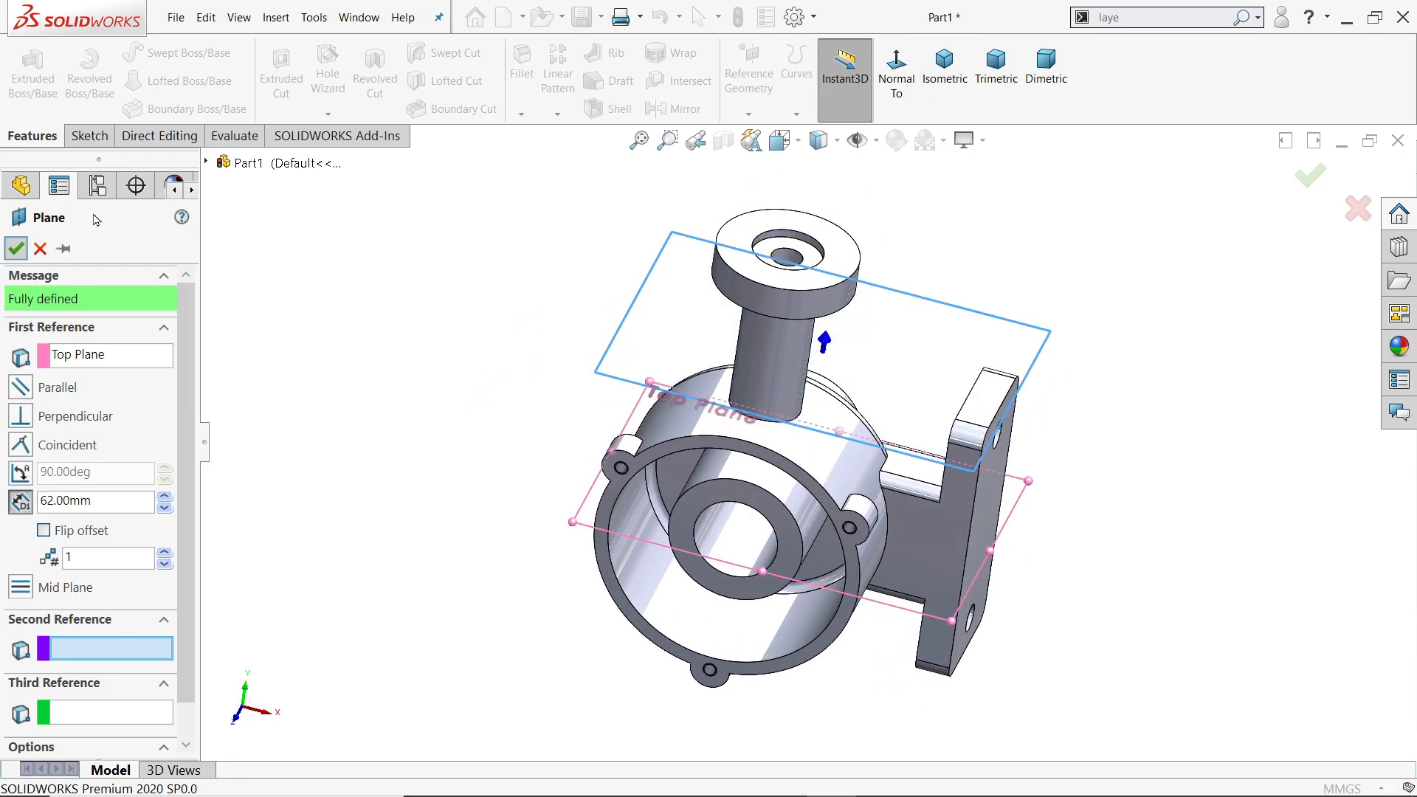
Start a sketch on the new offset plane and try to convert the neck's cylindrical face into sketch entities
{"action": "left_click", "coordinate": [71, 131]}
{"action": "left_click", "coordinate": [25, 93]}
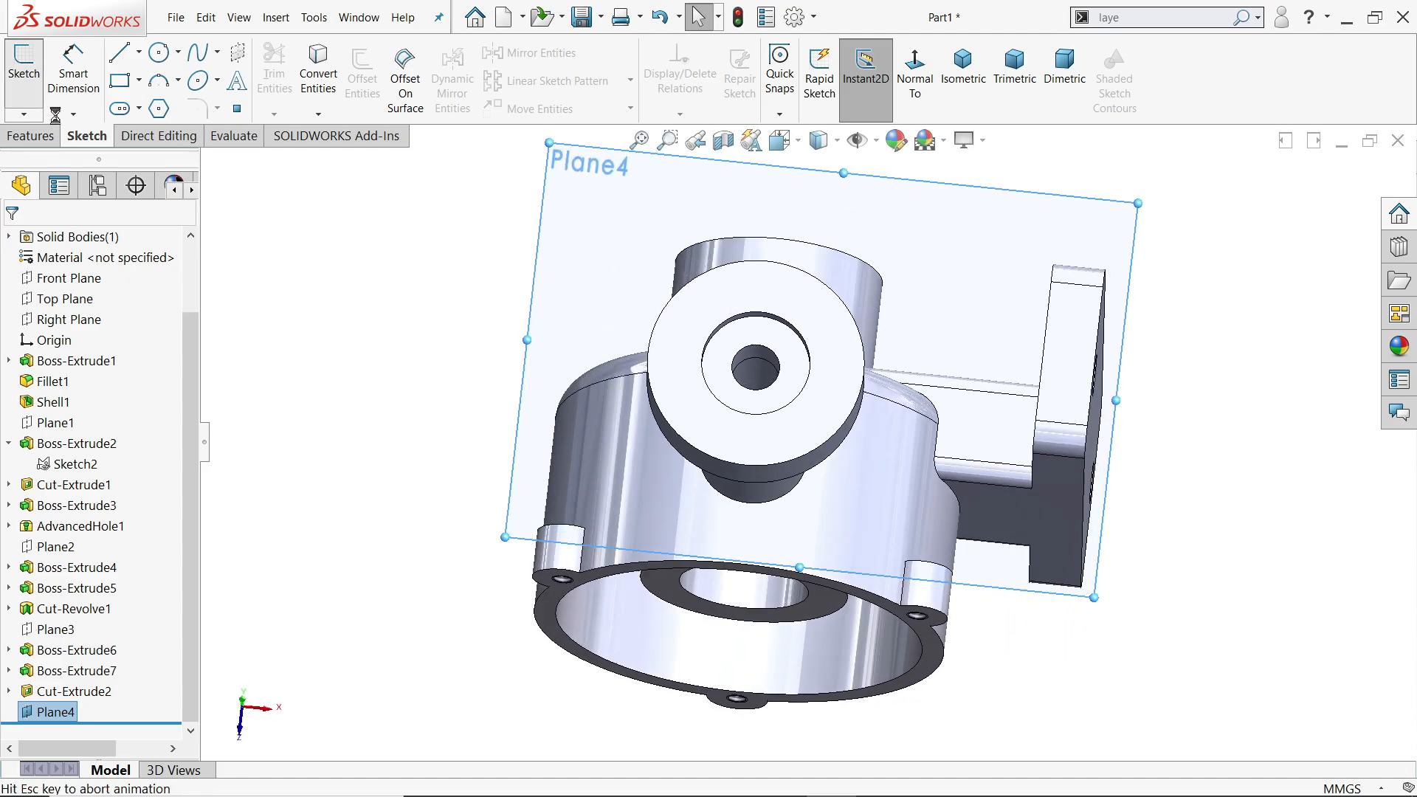
{"action": "middle_click_drag", "start_coordinate": [784, 617], "coordinate": [742, 338]}
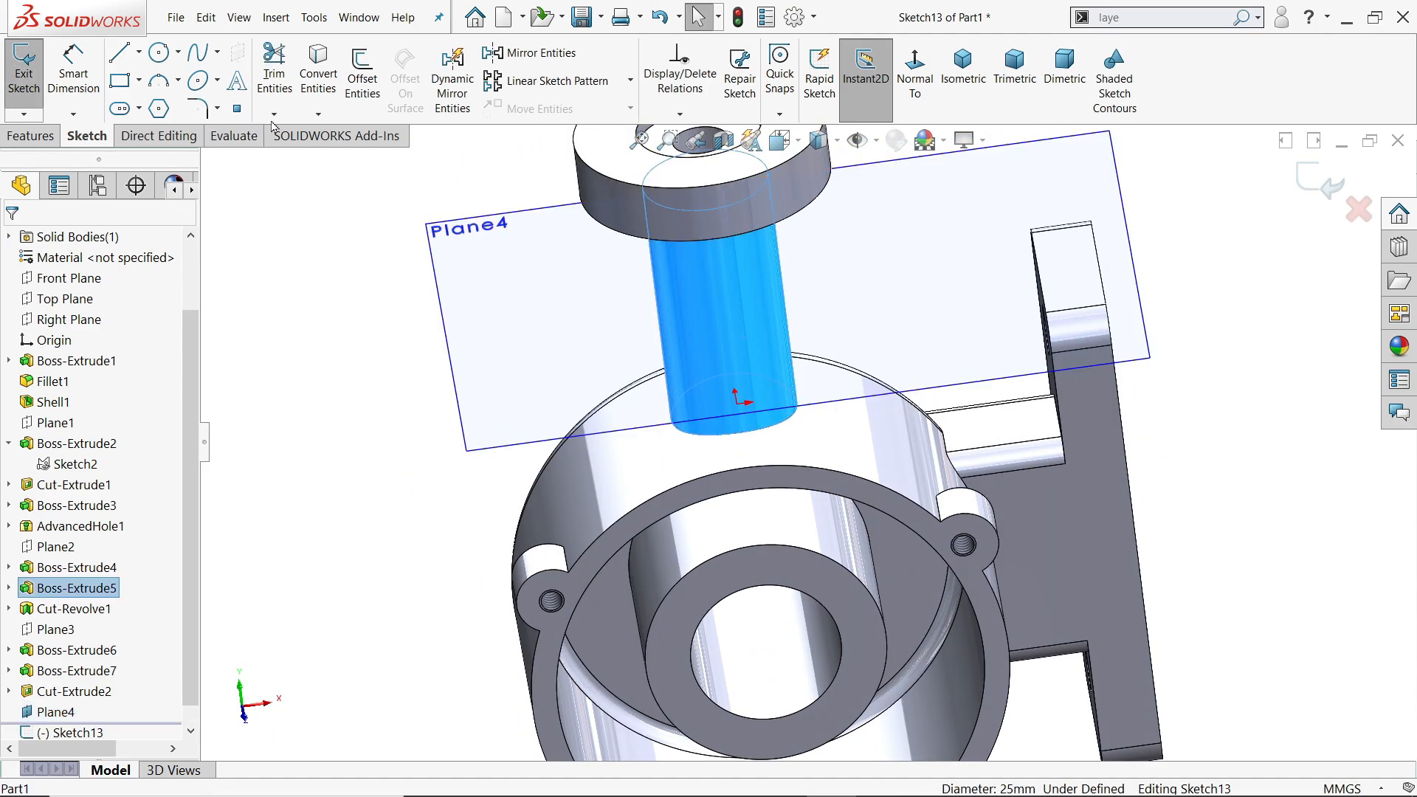
{"action": "left_click", "coordinate": [318, 74]}
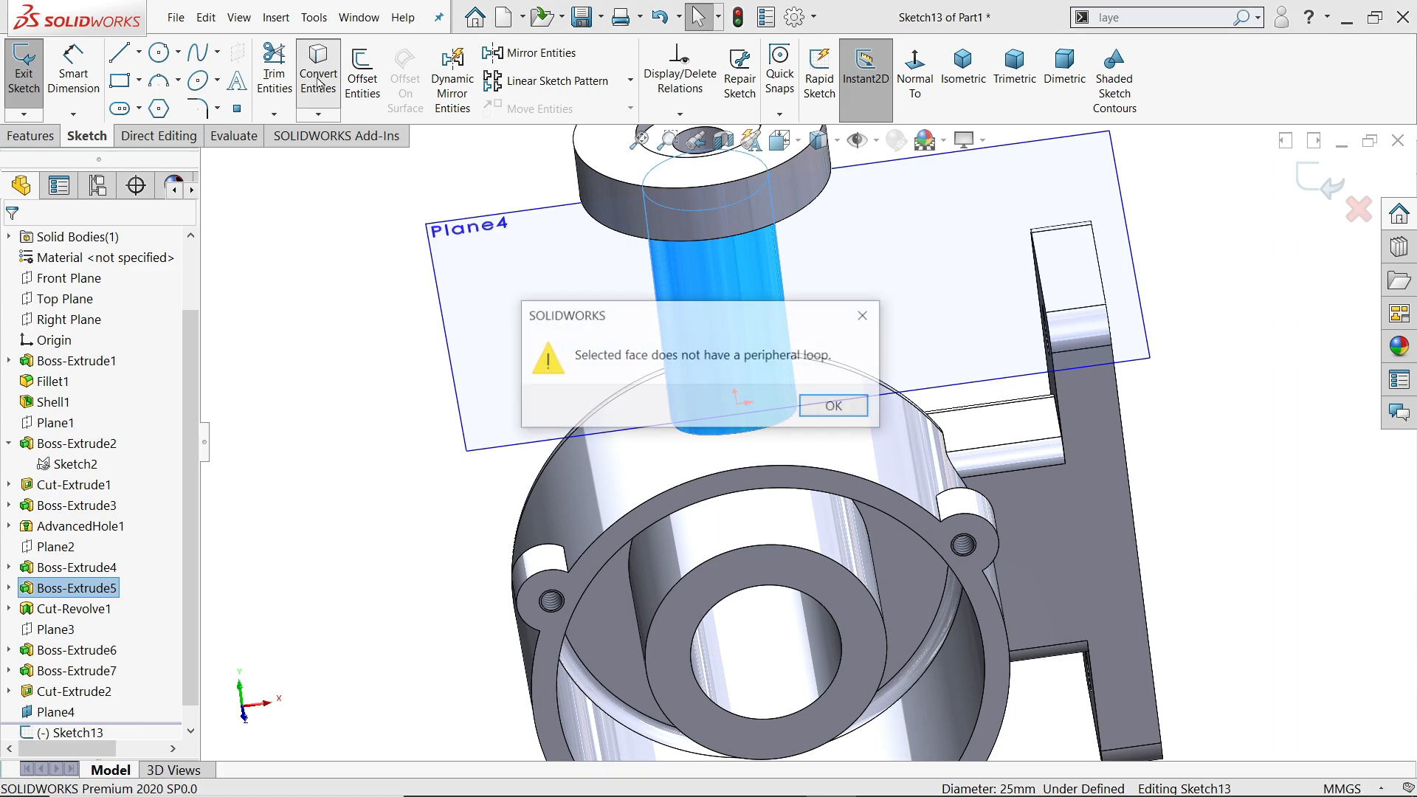
{"action": "left_click", "coordinate": [824, 405]}
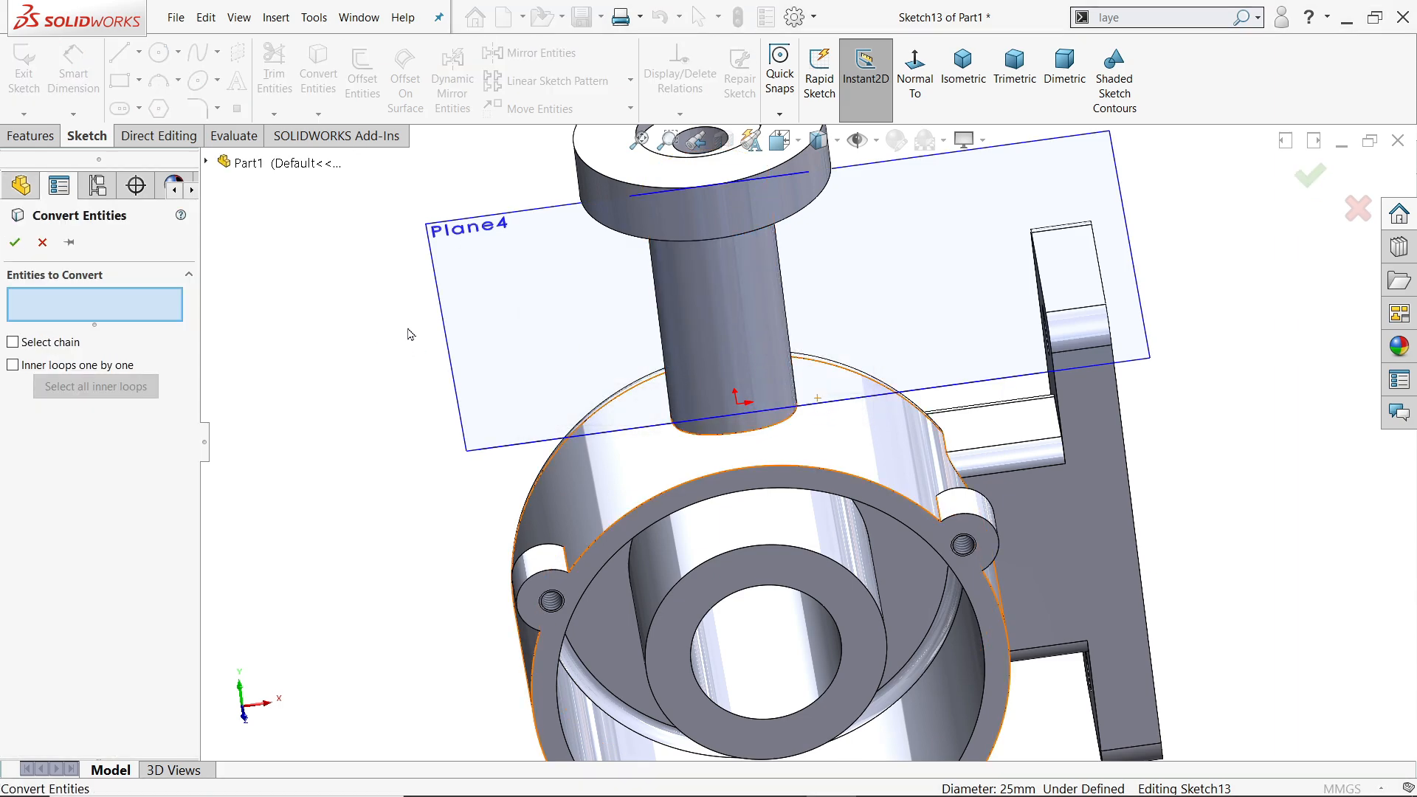
Convert the 25 mm circular recess edge on the round top flange into the sketch on the offset plane
{"action": "scroll", "coordinate": [741, 254], "scroll_direction": "up", "scroll_amount": 2}
{"action": "middle_click_drag", "start_coordinate": [760, 242], "coordinate": [788, 286]}
{"action": "scroll", "coordinate": [781, 362], "scroll_direction": "down", "scroll_amount": 3}
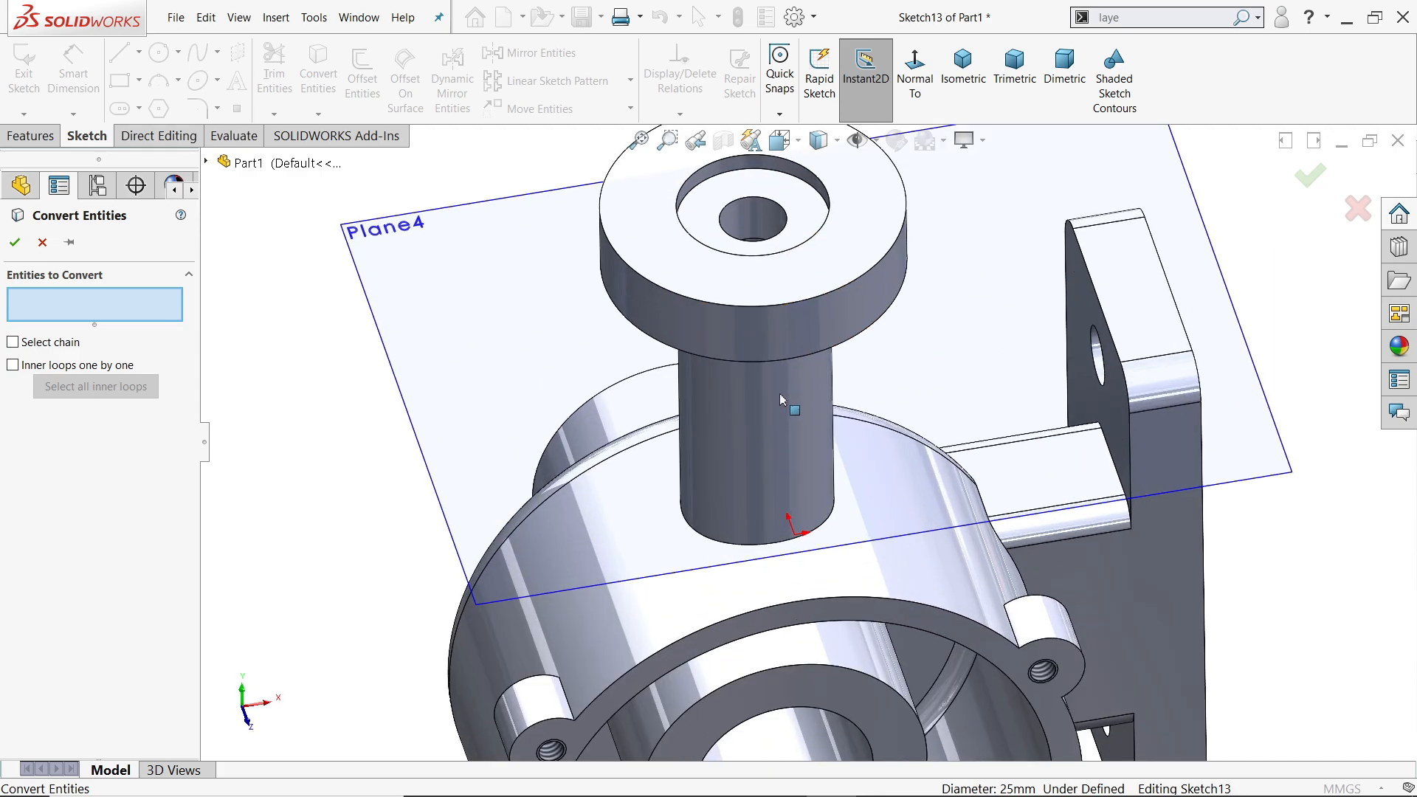
{"action": "left_click", "coordinate": [817, 236]}
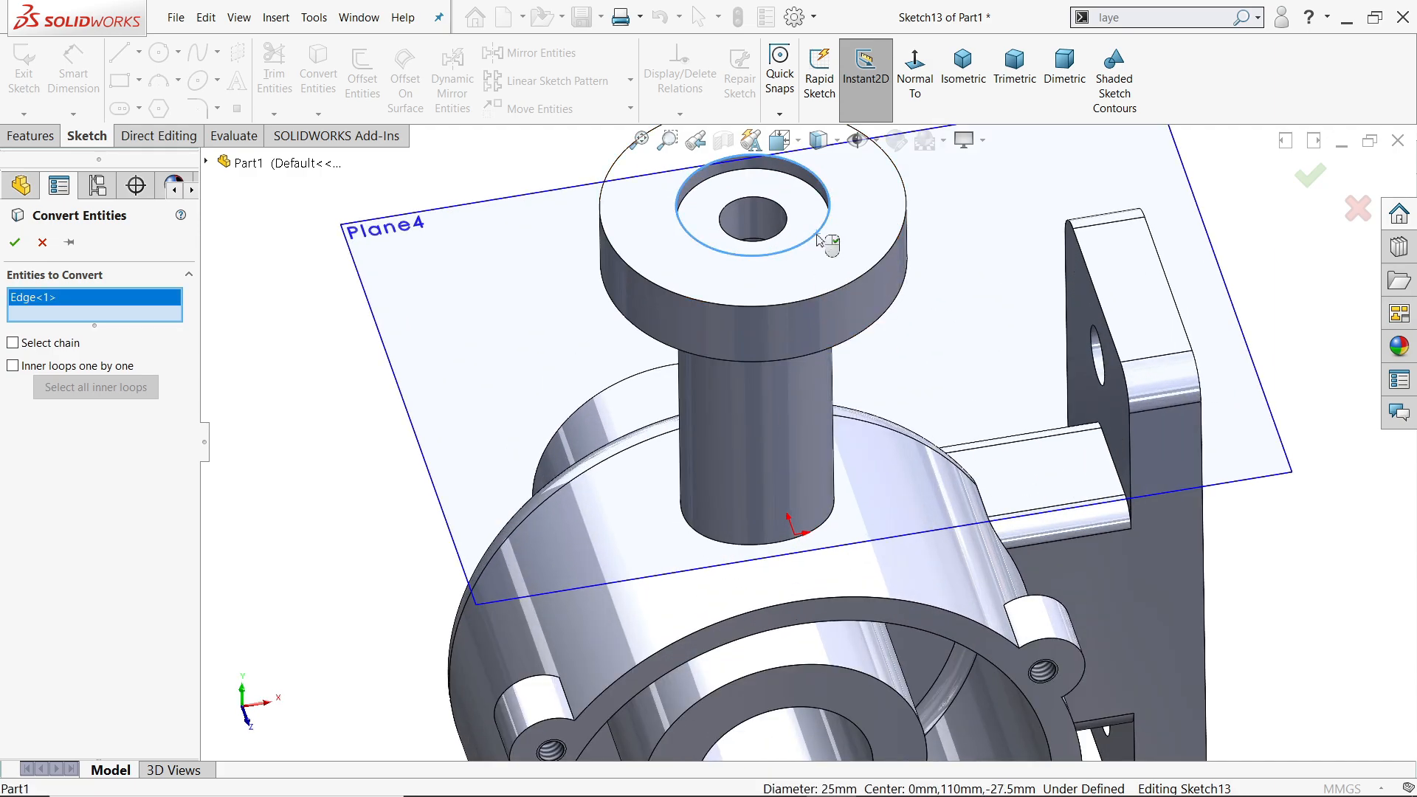
{"action": "left_click", "coordinate": [20, 245]}
{"action": "mouse_move", "coordinate": [691, 474]}
{"action": "middle_mouse_down"}
{"action": "mouse_move", "coordinate": [667, 357]}
{"action": "mouse_move", "coordinate": [677, 464]}
{"action": "middle_mouse_up"}
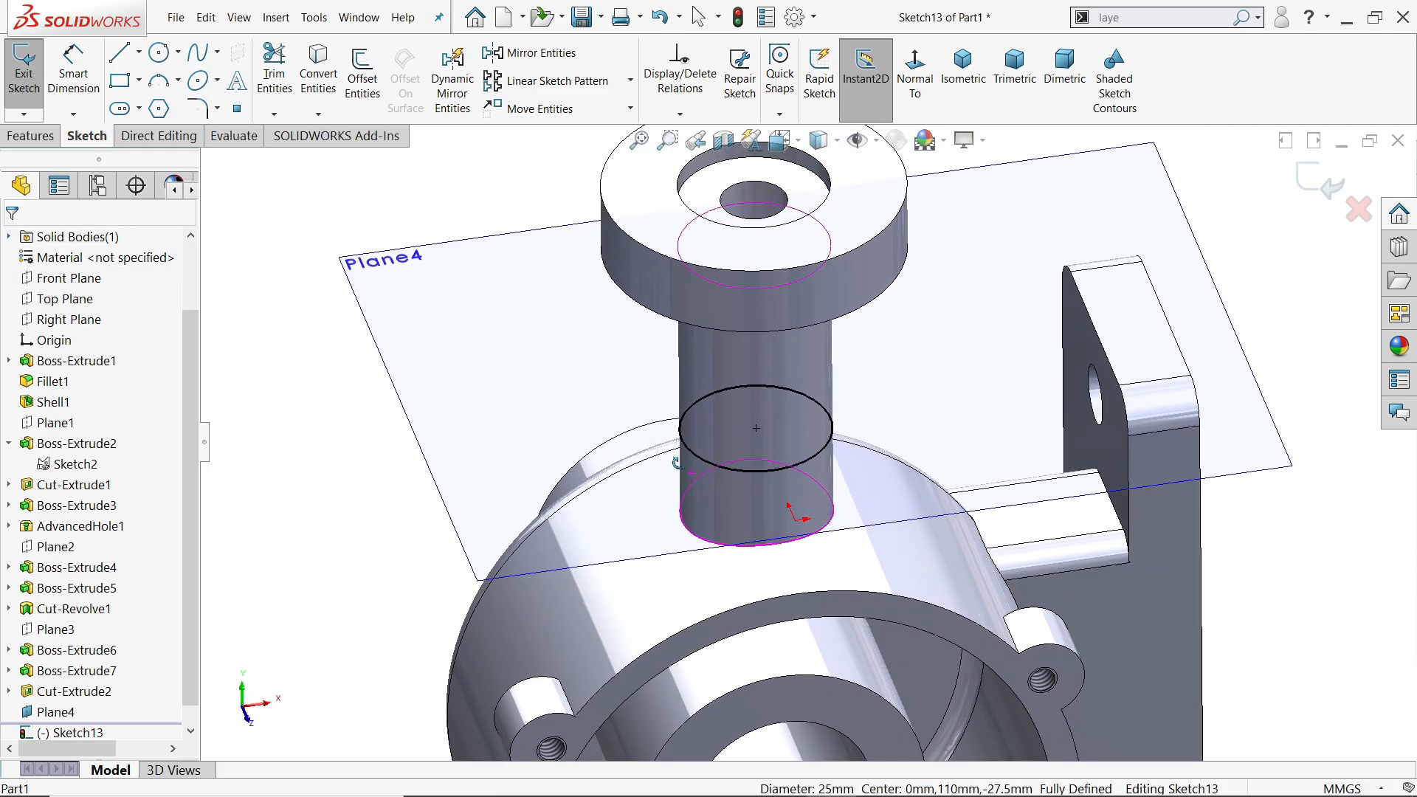
Sketch a 20 mm diameter circle about 32.5 mm from the converted circle, on the side opposite the flange plate
{"action": "left_click", "coordinate": [915, 78]}
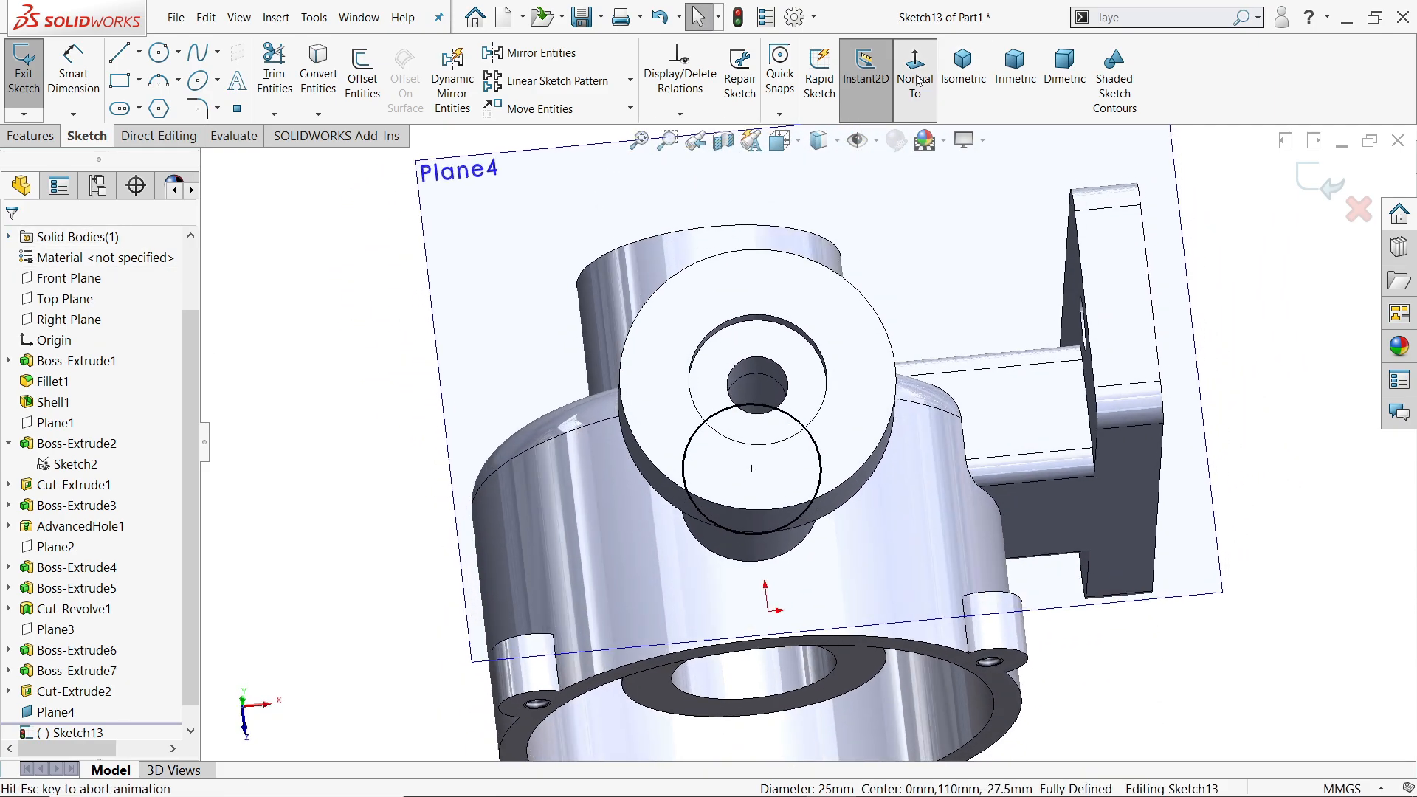
{"action": "scroll", "coordinate": [692, 573], "scroll_direction": "down", "scroll_amount": 2}
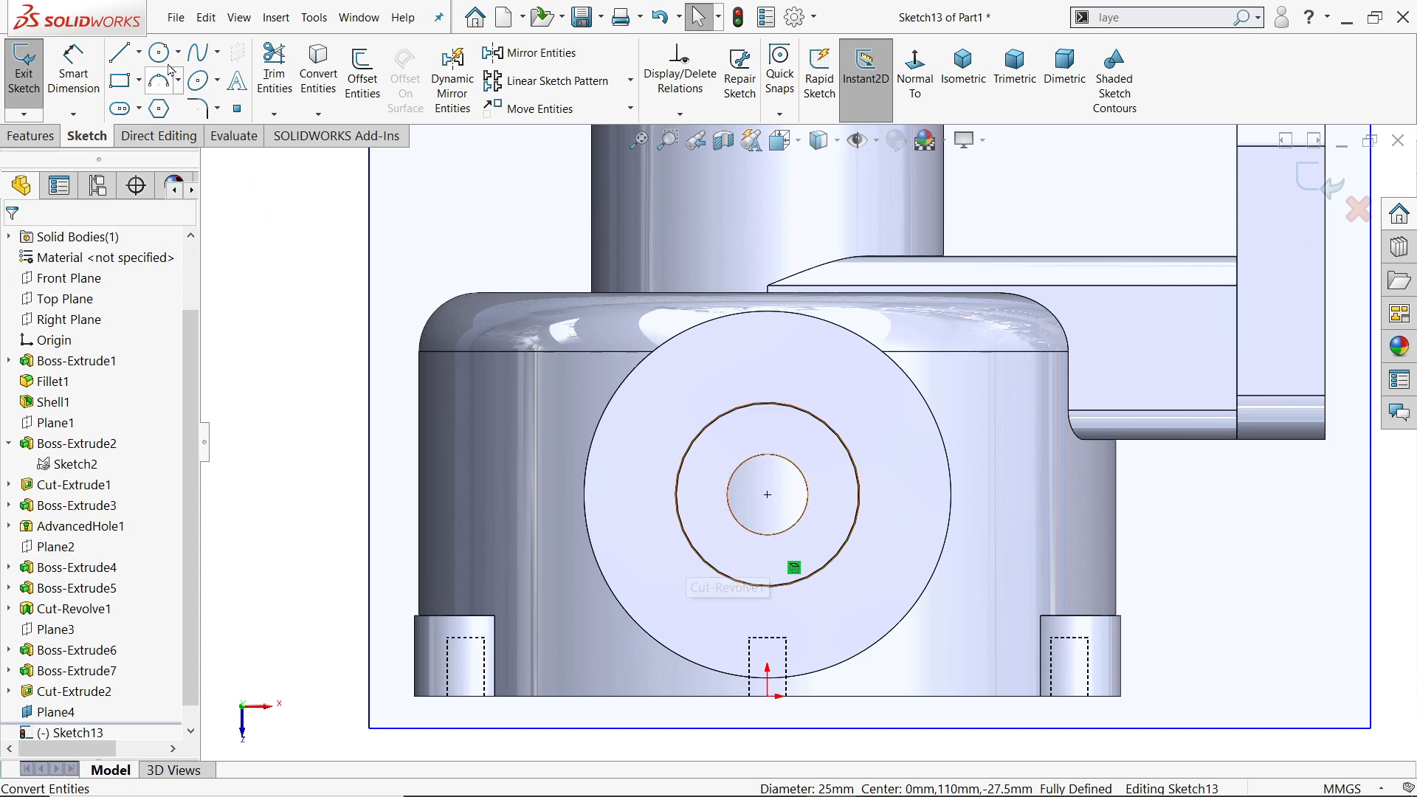
{"action": "left_click", "coordinate": [159, 53]}
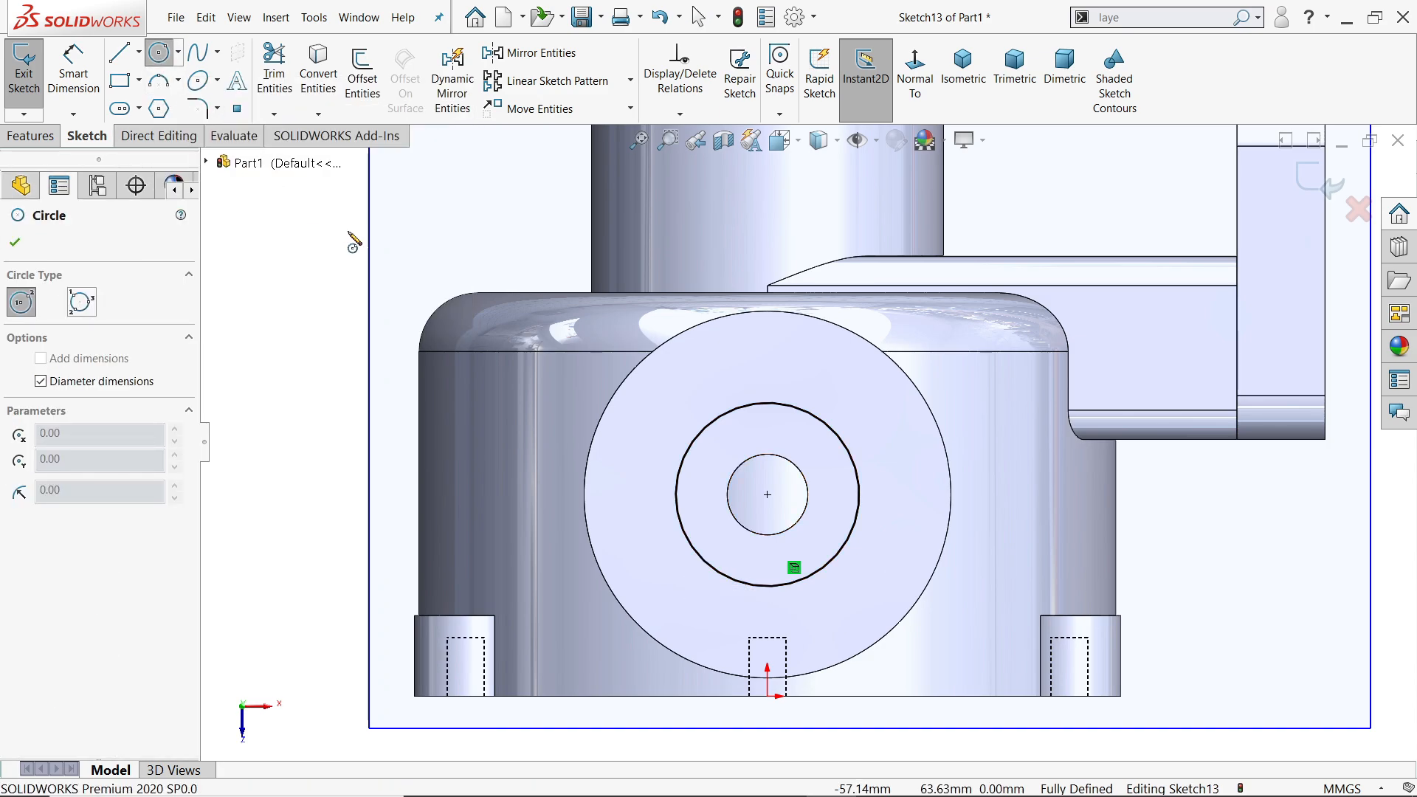
{"action": "scroll", "coordinate": [609, 545], "scroll_direction": "down", "scroll_amount": 2}
{"action": "left_click", "coordinate": [497, 489]}
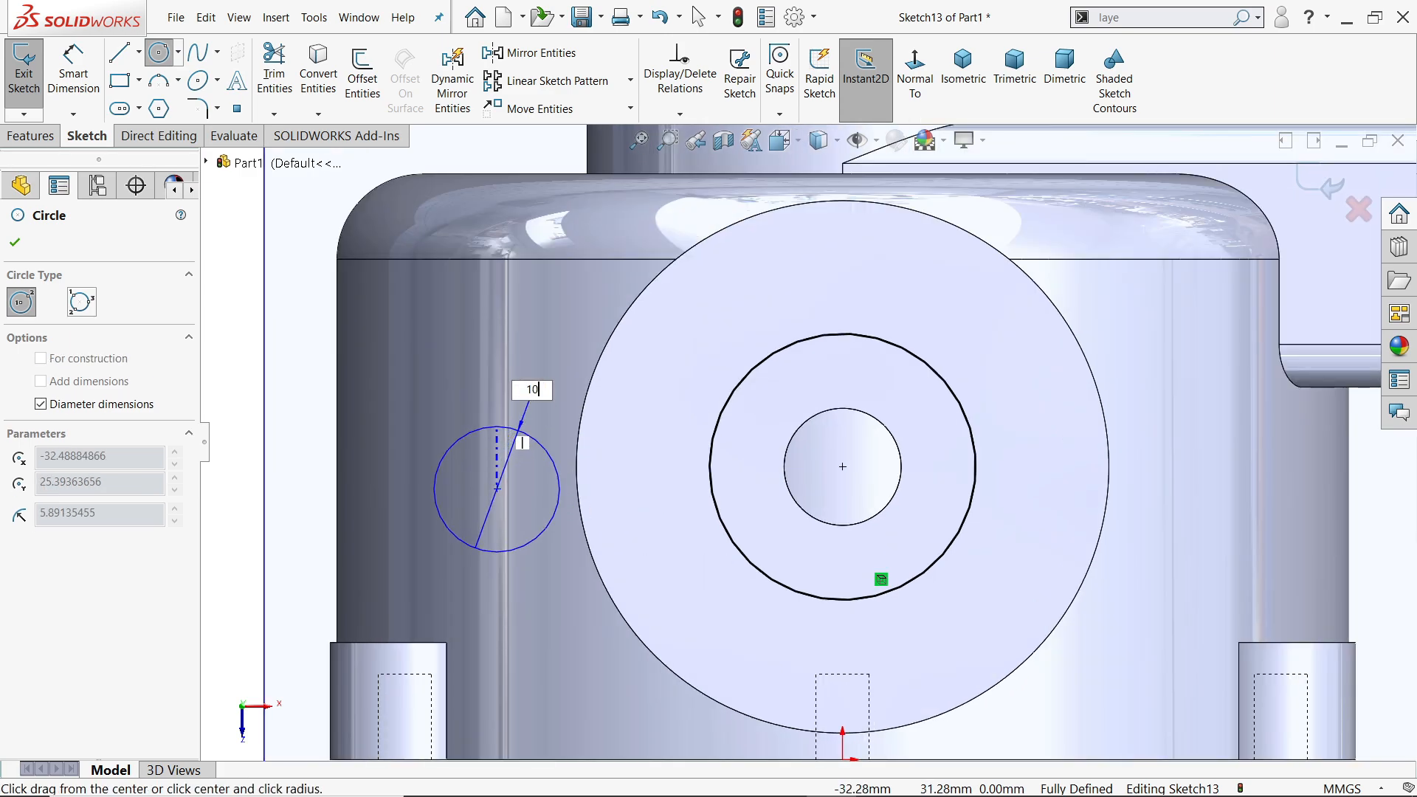
{"action": "type", "text": "10*2"}
{"action": "key", "text": "Return"}
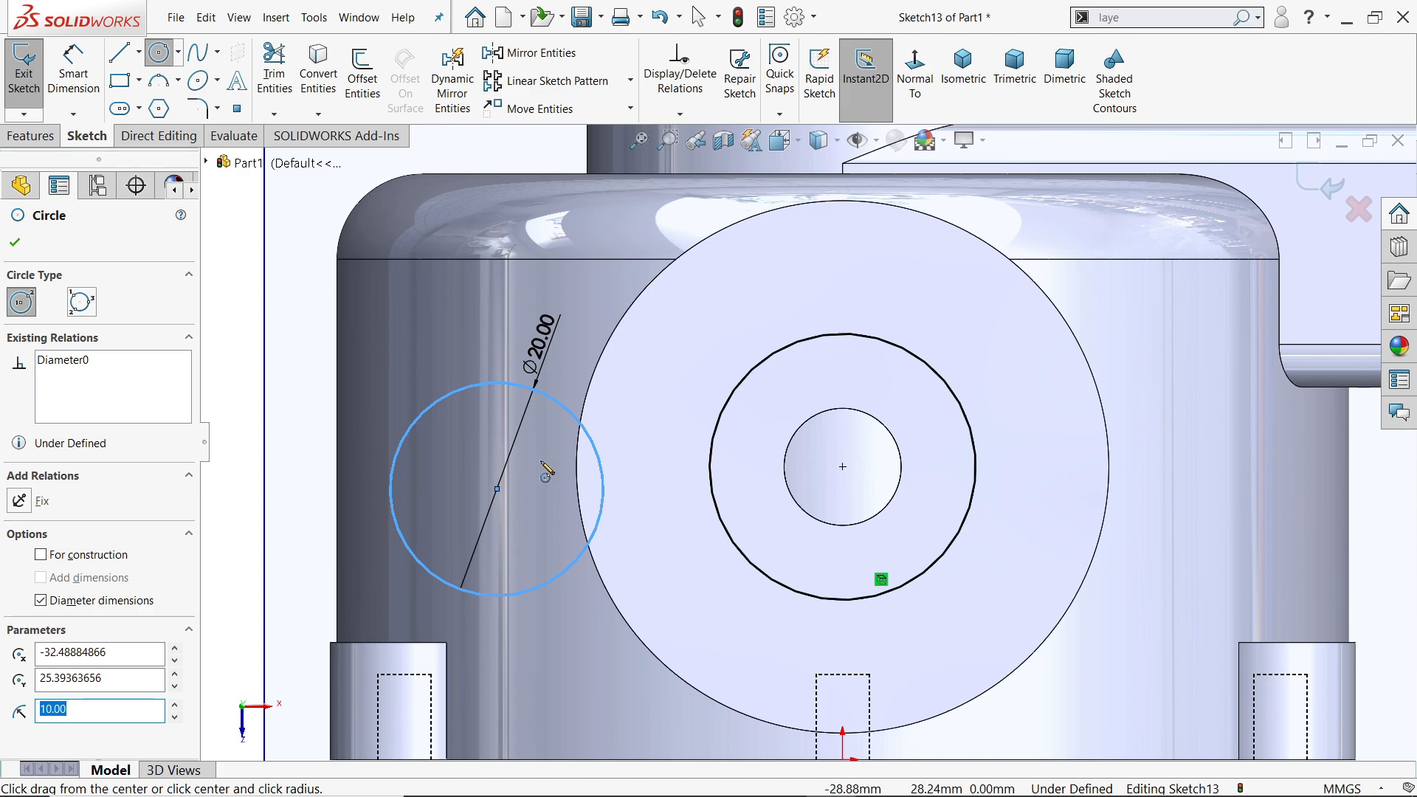
Draw two lines from the 20 mm circle's upper and lower quadrant points to the 25 mm circle, making the upper one horizontal
{"action": "key", "text": "z"}
{"action": "key", "text": "l"}
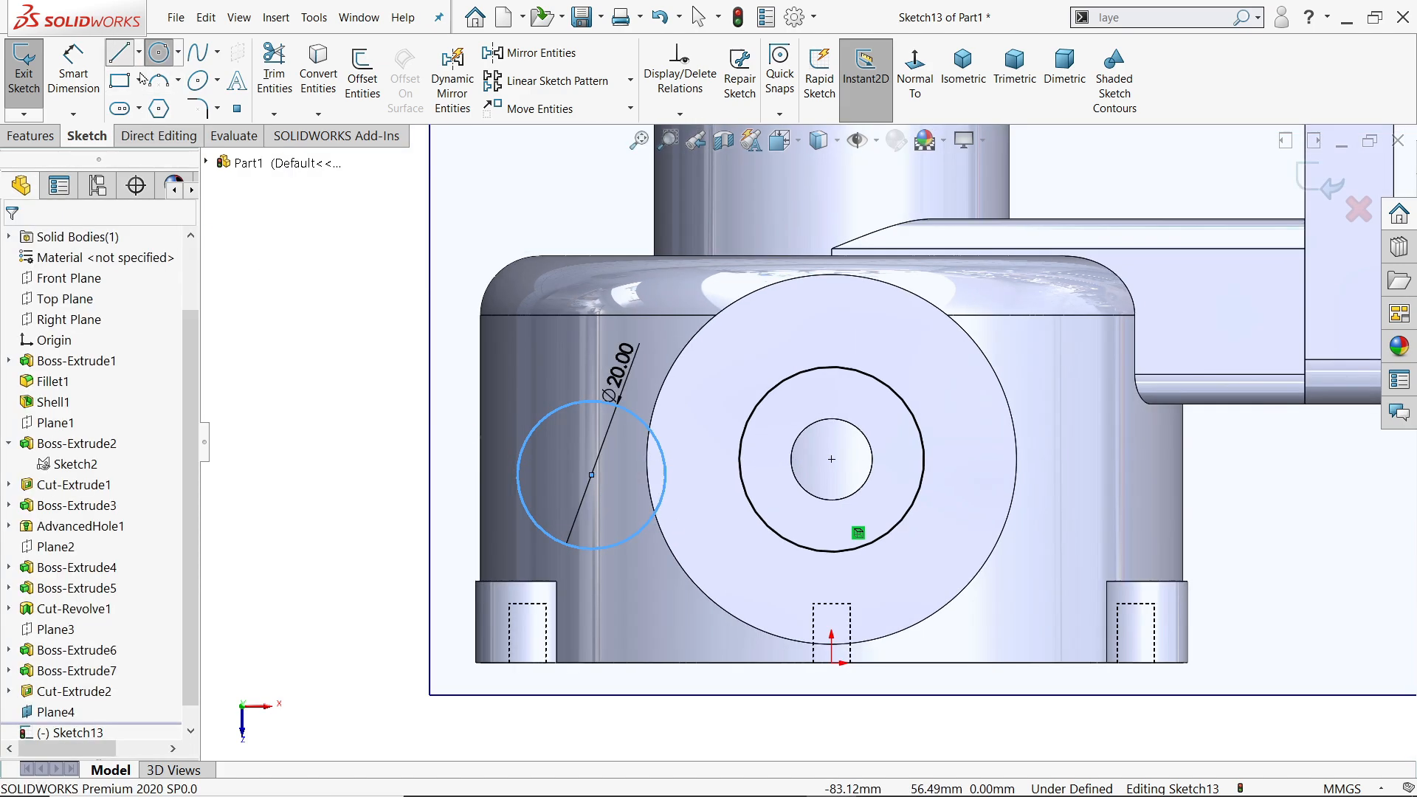
{"action": "left_click", "coordinate": [592, 401]}
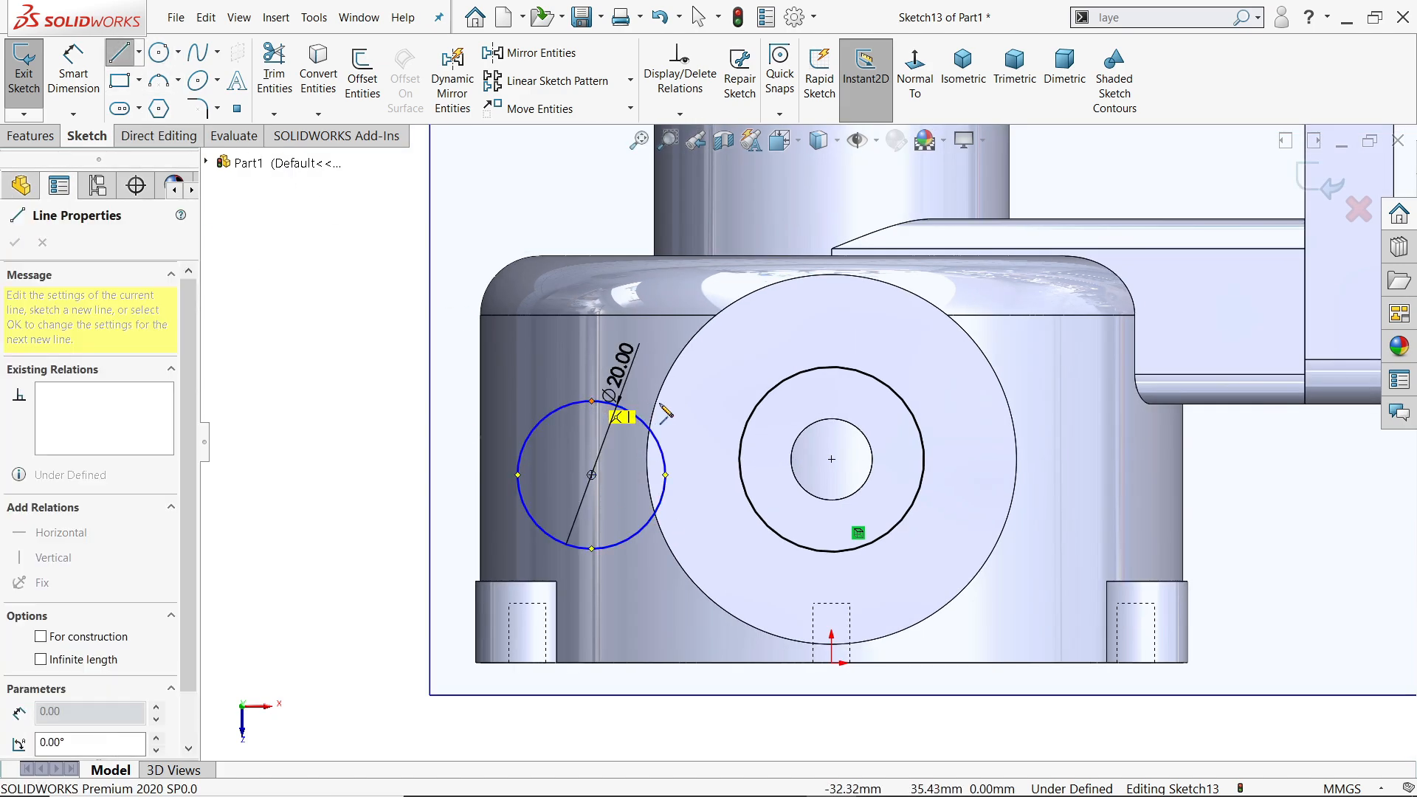
{"action": "left_click", "coordinate": [760, 402]}
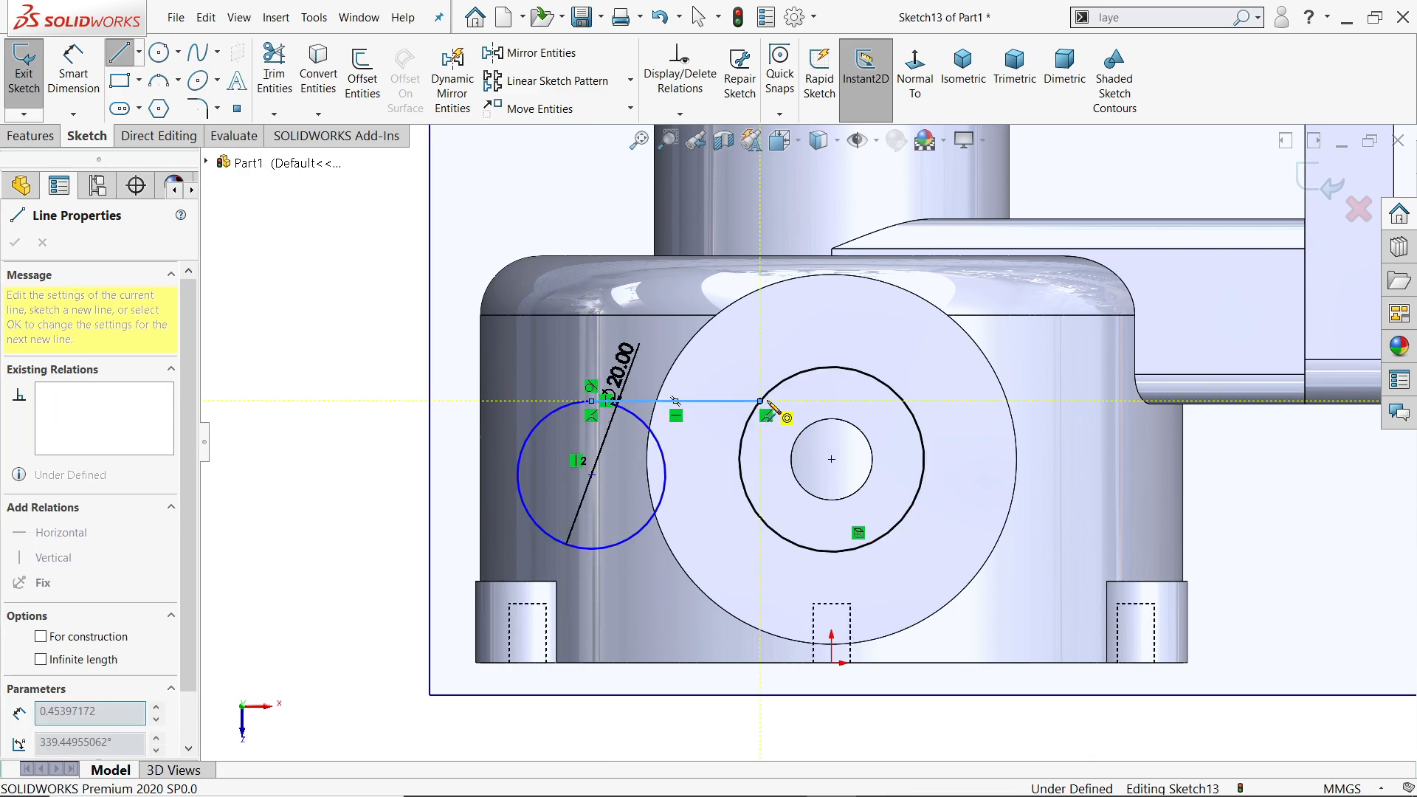
{"action": "key", "text": "Escape"}
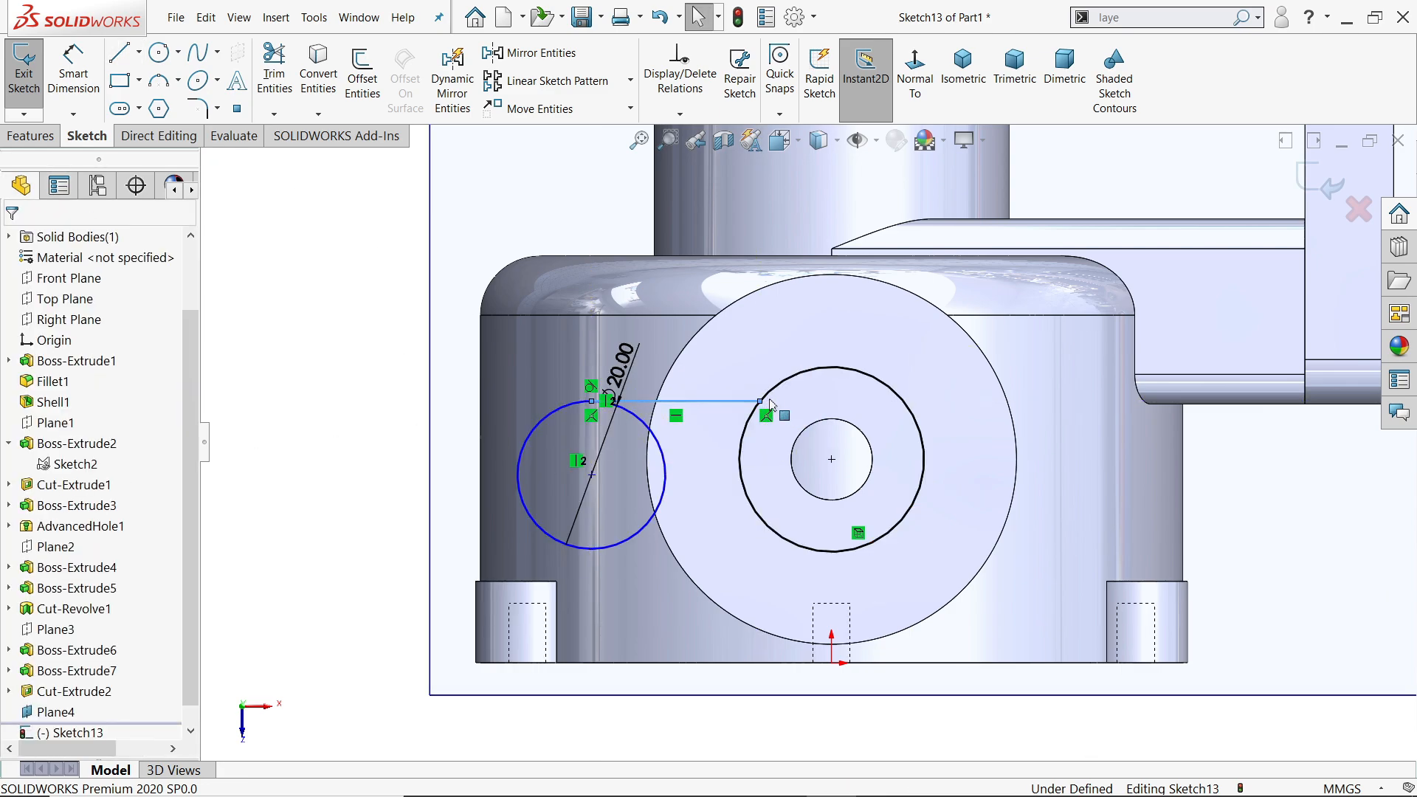
{"action": "key", "text": "l"}
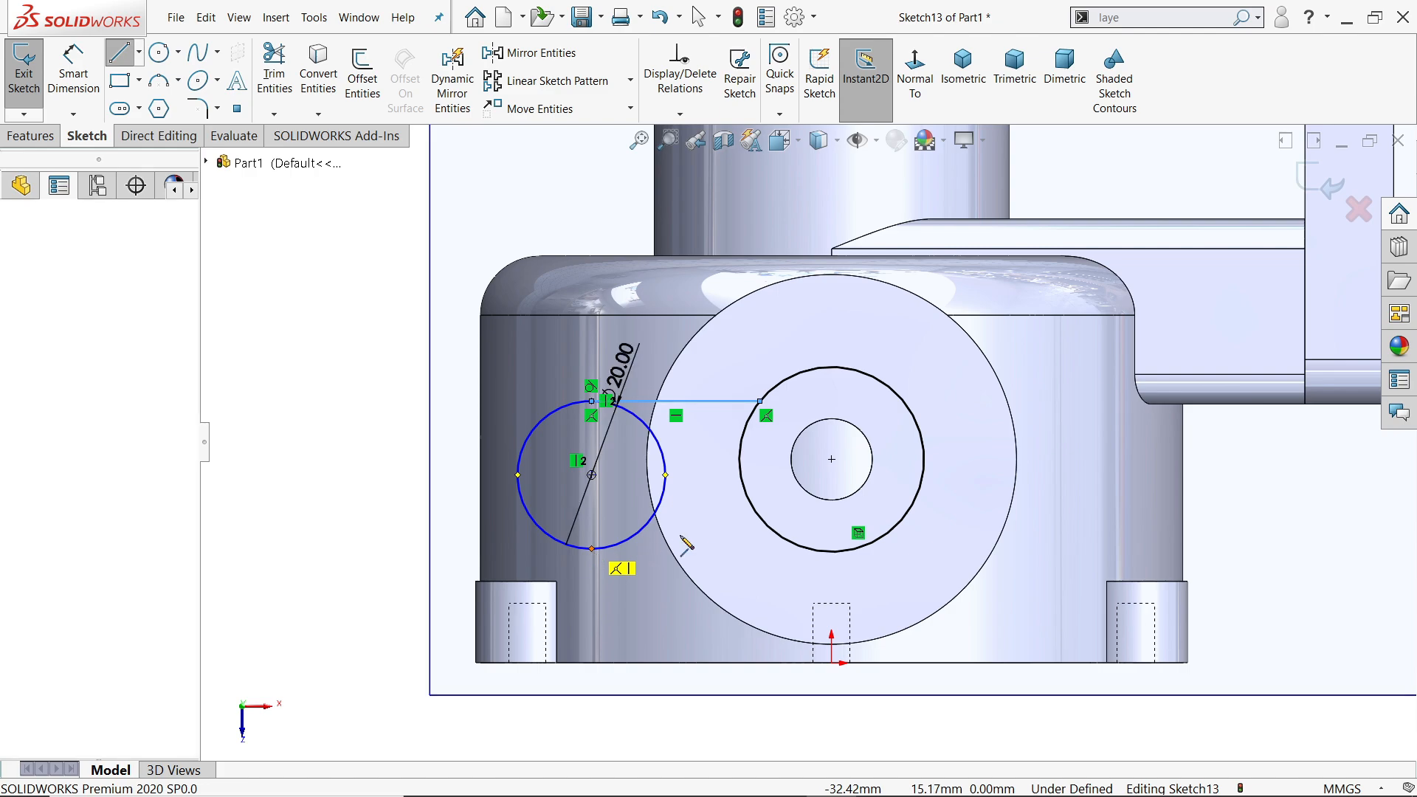
{"action": "left_click", "coordinate": [591, 549]}
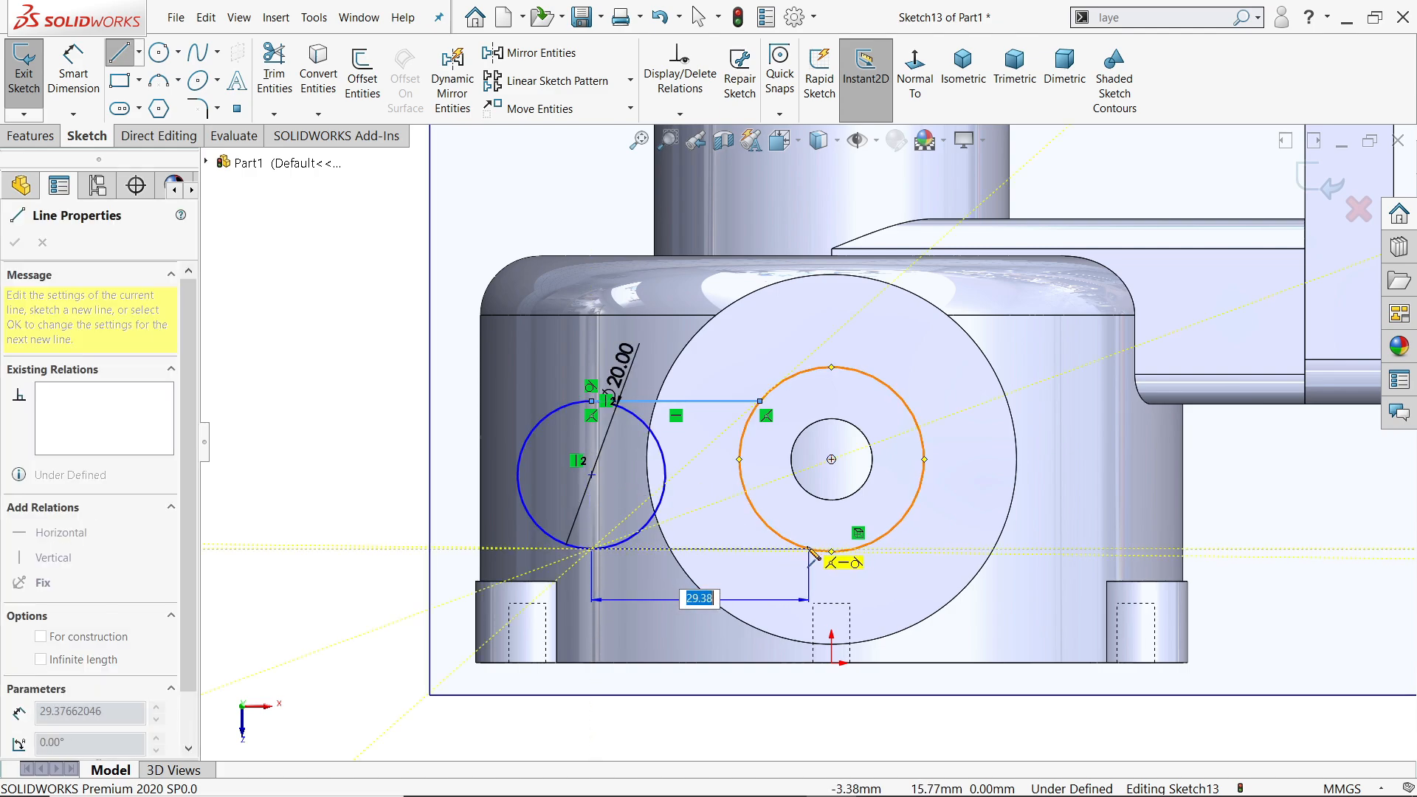
{"action": "left_click", "coordinate": [804, 548]}
{"action": "right_click", "coordinate": [797, 509]}
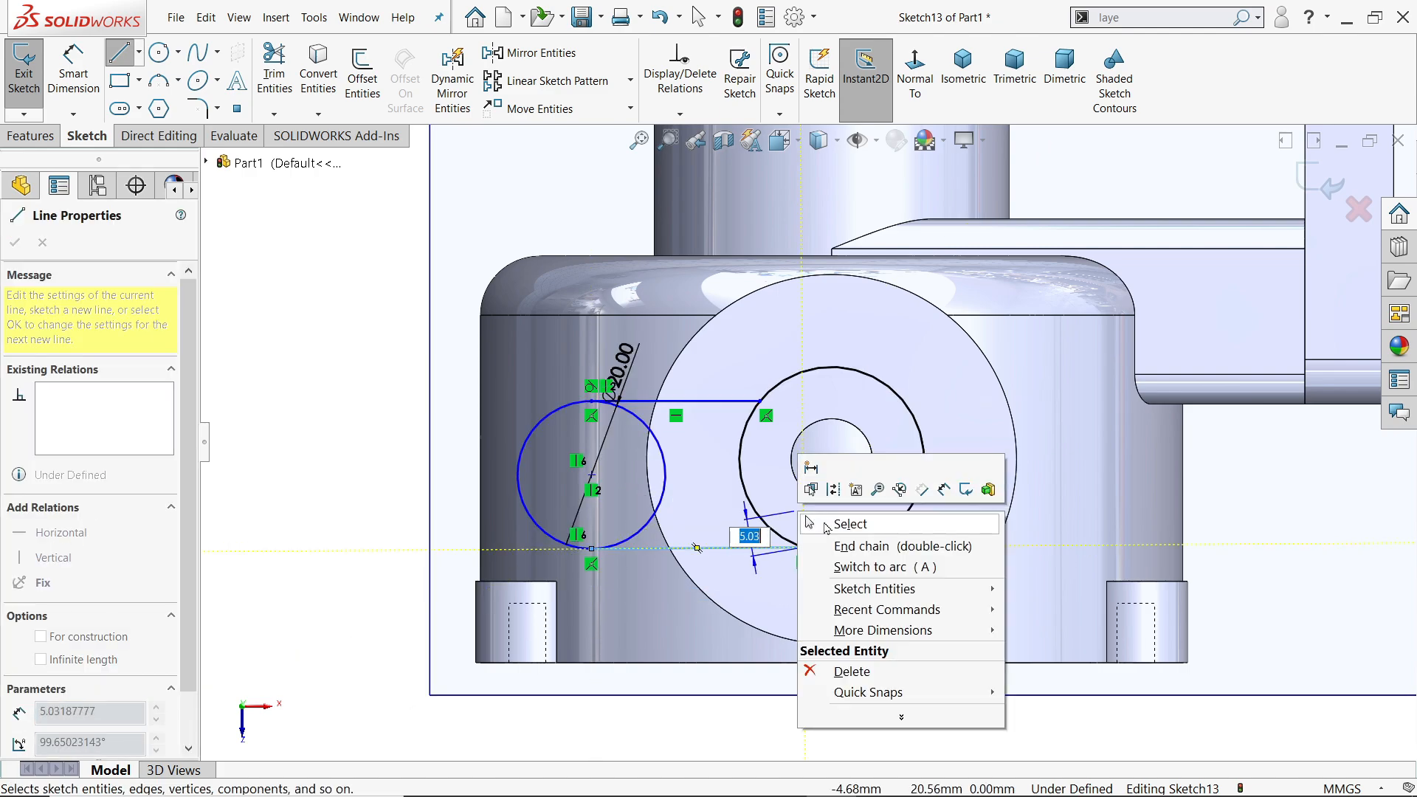
{"action": "left_click", "coordinate": [820, 525]}
Add a horizontal relation between the two circle centres and make the lower connecting line horizontal
{"action": "left_click", "coordinate": [716, 549]}
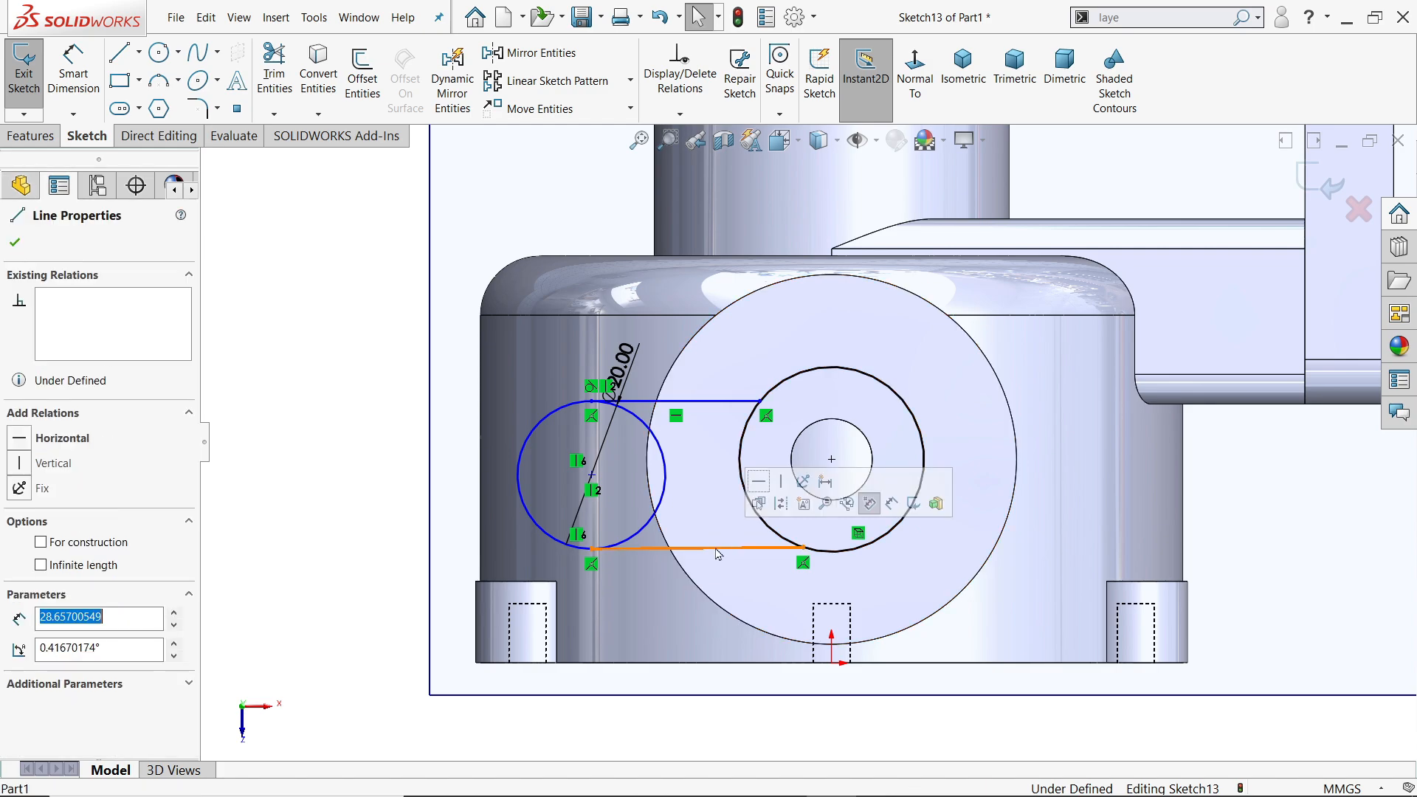
{"action": "left_click", "coordinate": [832, 460]}
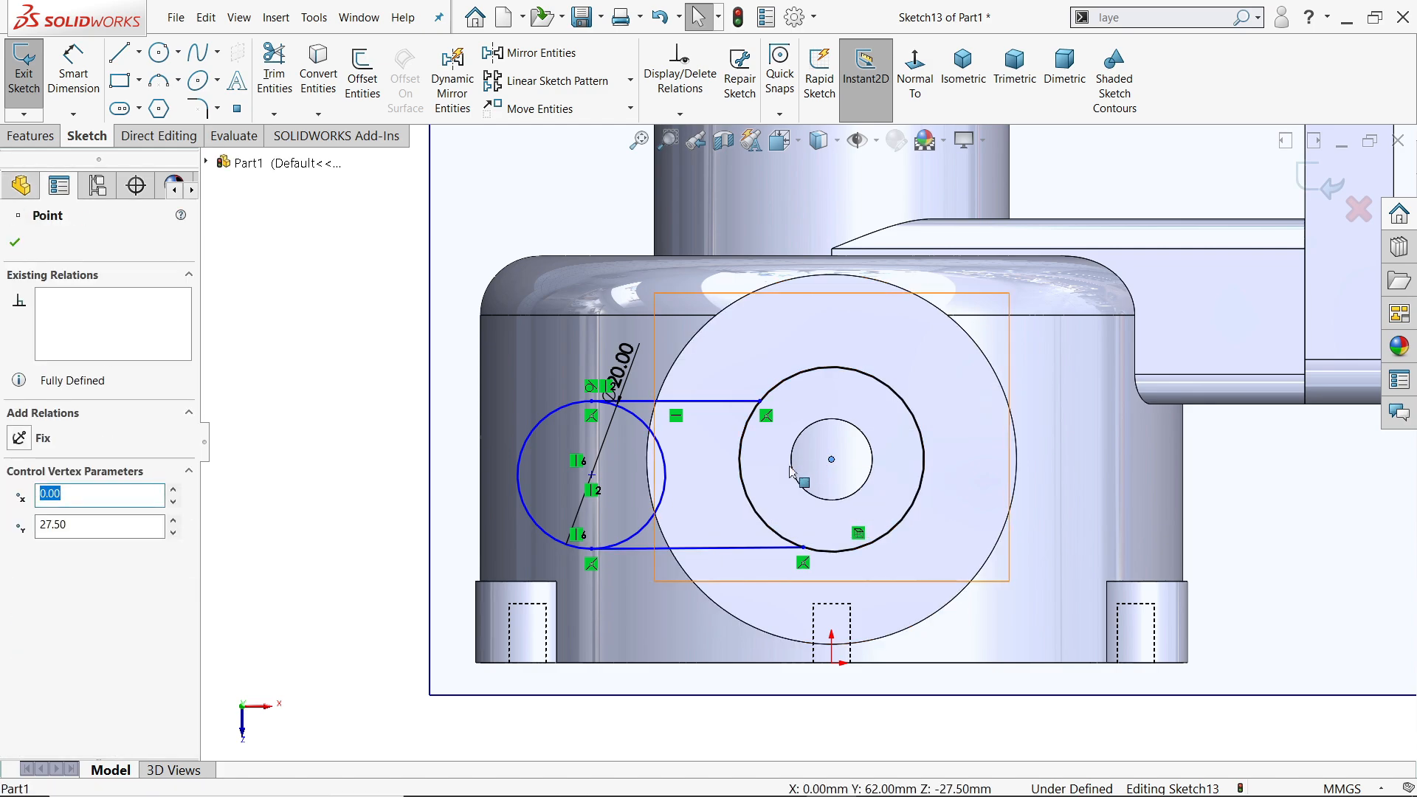
{"action": "left_click", "coordinate": [592, 475]}
{"action": "left_click", "coordinate": [832, 460], "text": "ctrl"}
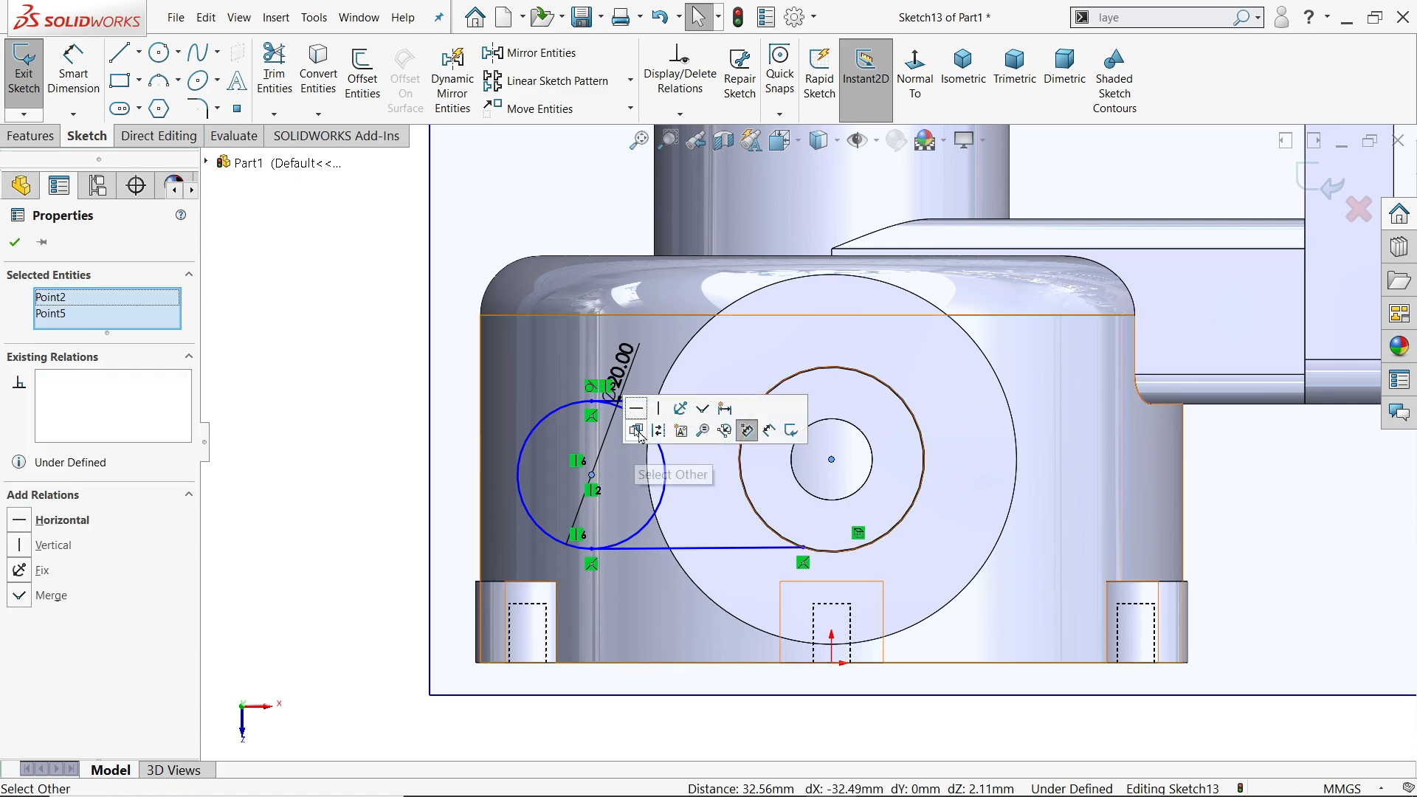
{"action": "left_click", "coordinate": [648, 428]}
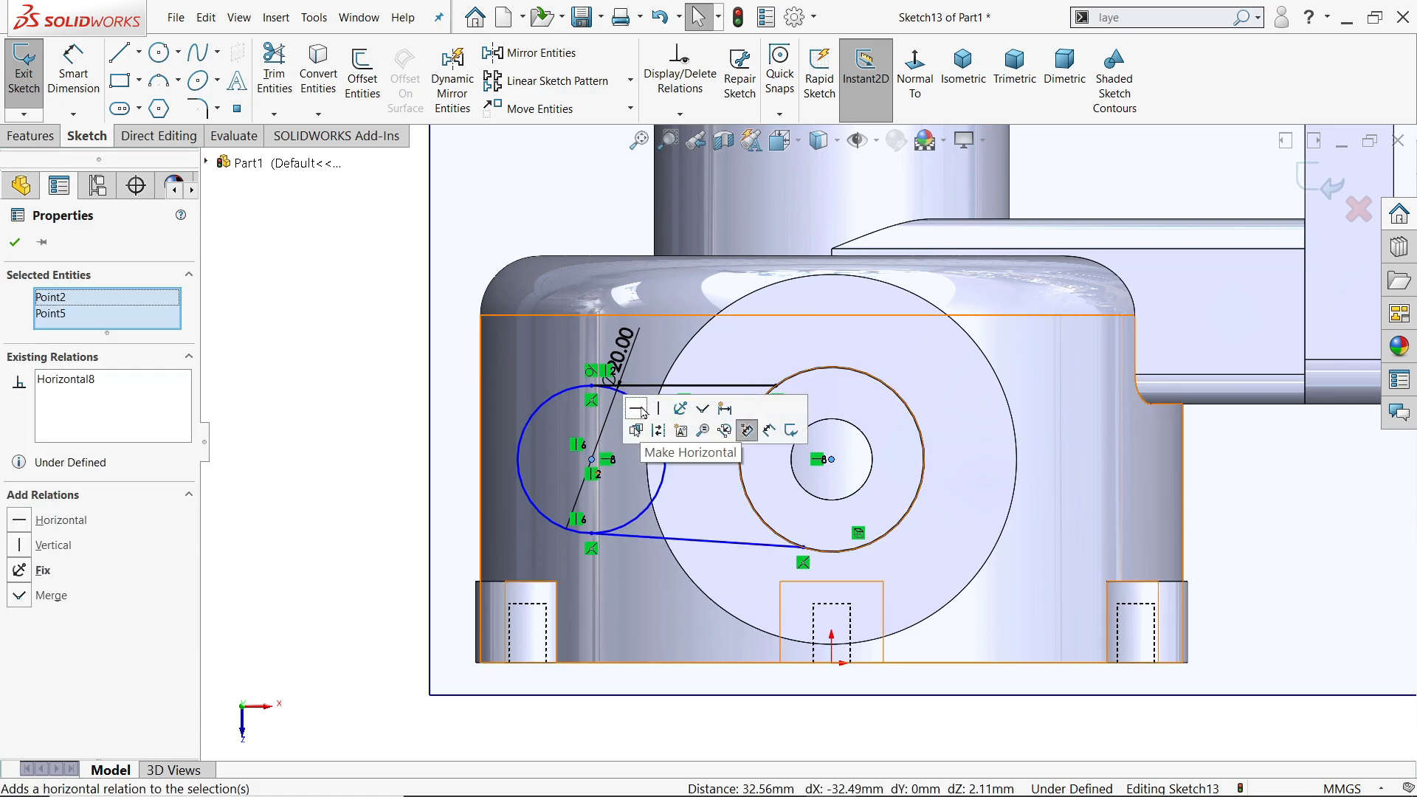
{"action": "left_click", "coordinate": [720, 543]}
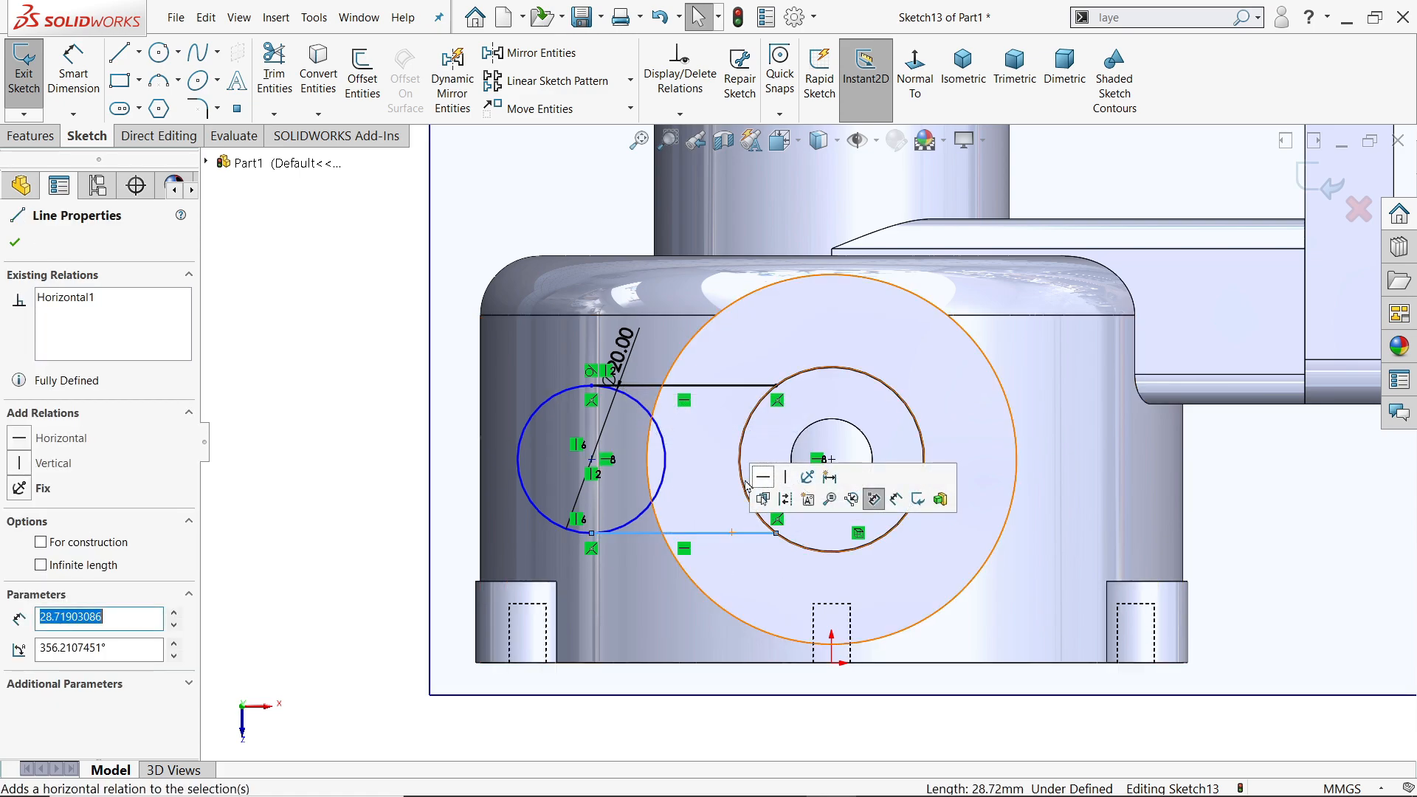
Dimension the horizontal distance between the centres of the 20 mm circle and the converted circle as 32 mm
{"action": "left_click", "coordinate": [72, 68]}
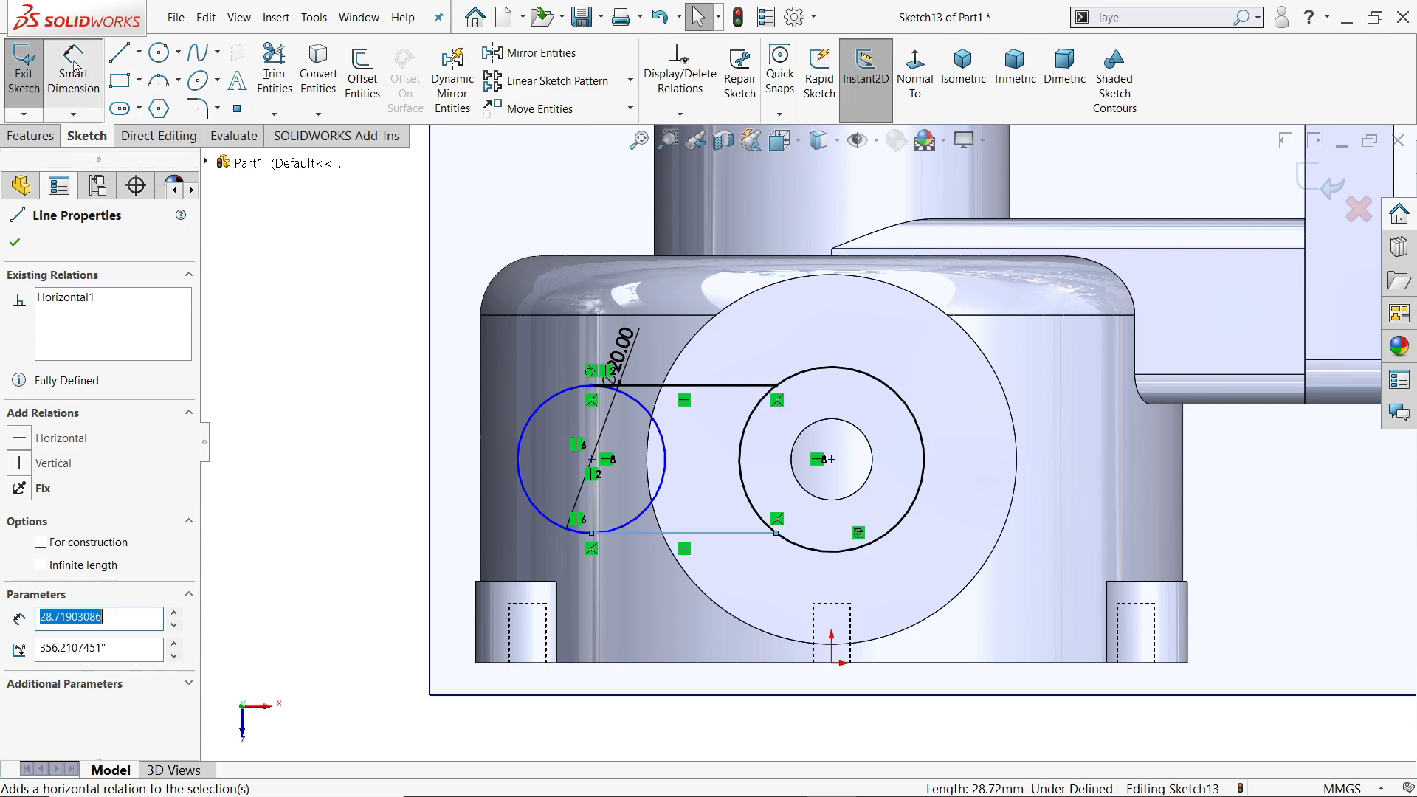
{"action": "left_click", "coordinate": [593, 461]}
{"action": "left_click", "coordinate": [831, 461]}
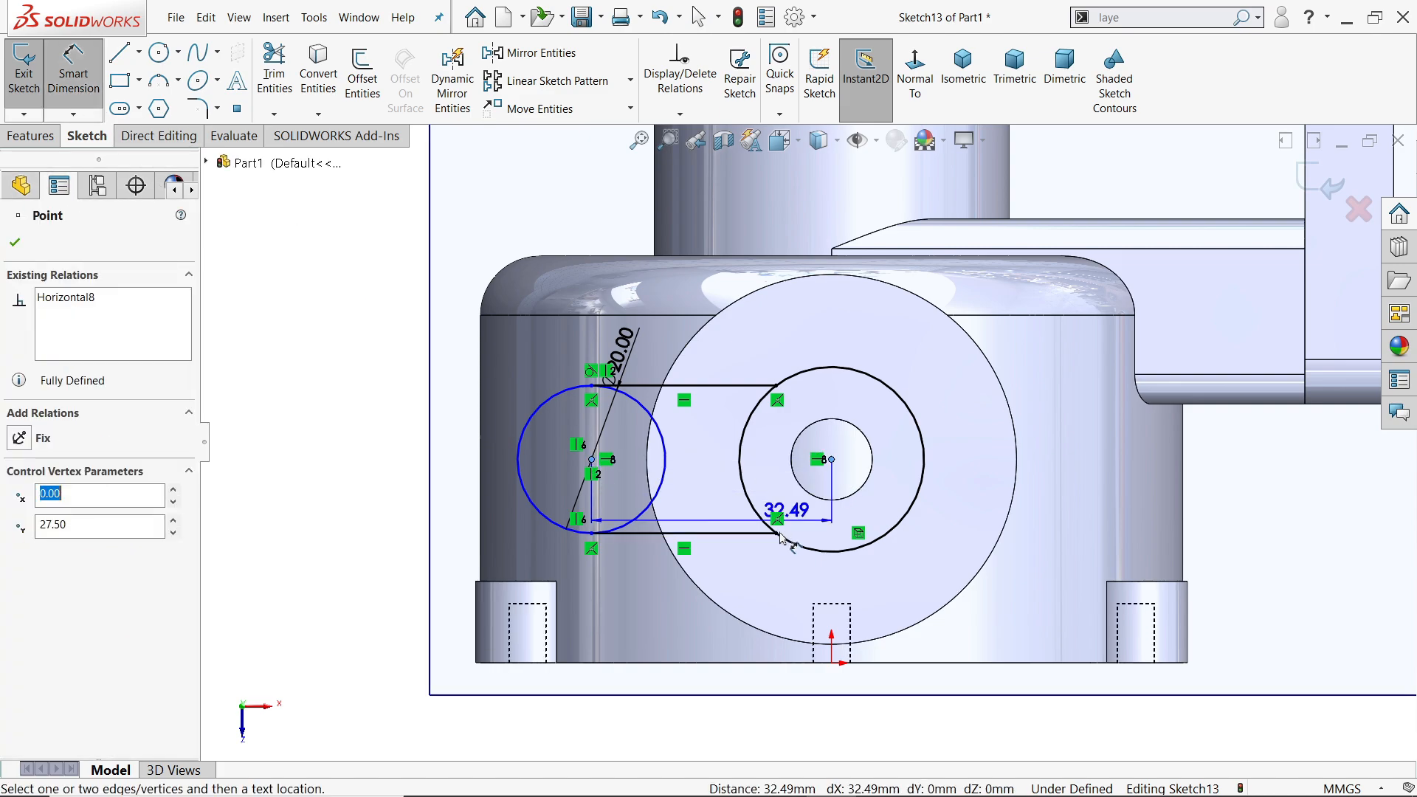
{"action": "left_click", "coordinate": [741, 583]}
{"action": "type", "text": "32"}
{"action": "key", "text": "Return"}
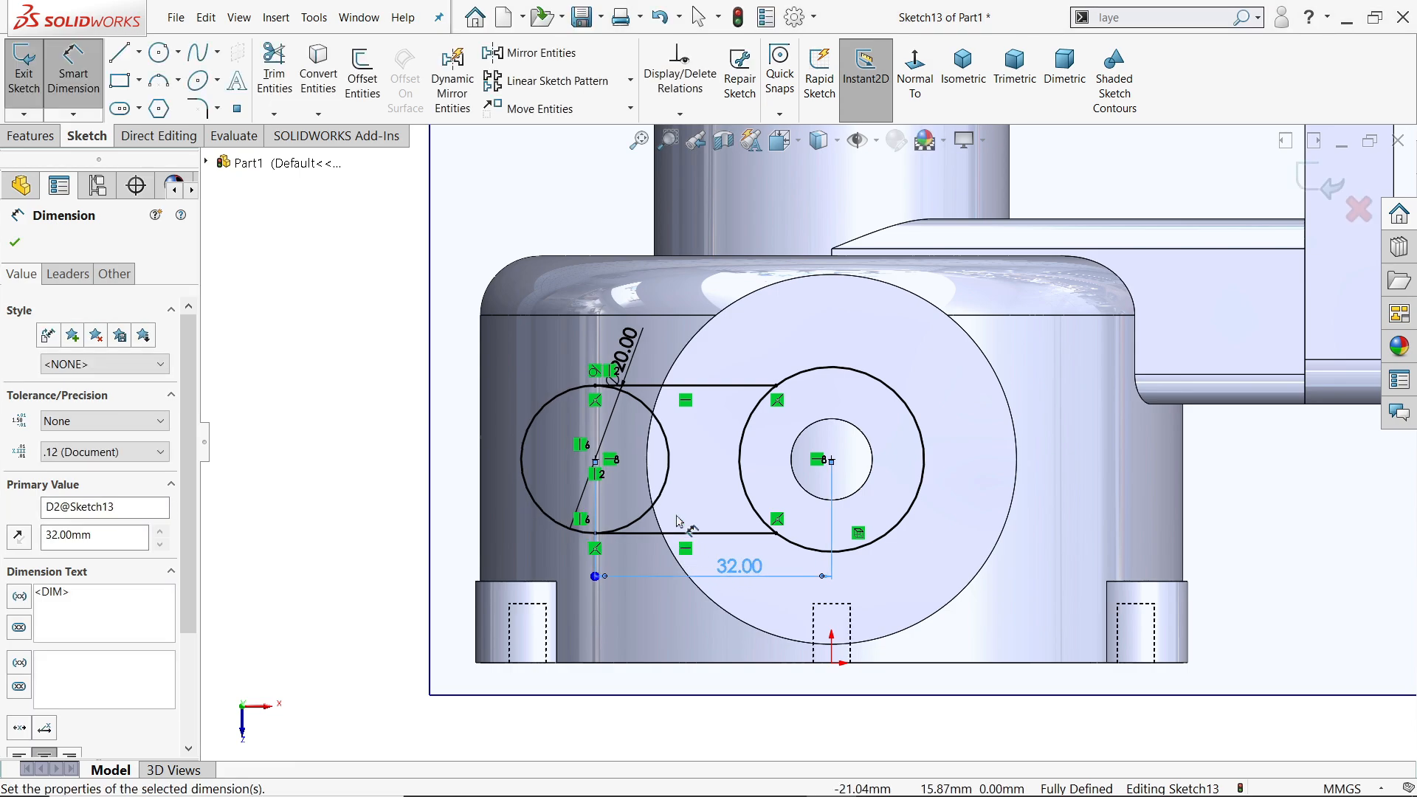
Trim the far arc of the converted circle and the inner half of the 20 mm circle to leave one closed boss profile
{"action": "scroll", "coordinate": [735, 436], "scroll_direction": "down", "scroll_amount": 3}
{"action": "left_click", "coordinate": [279, 80]}
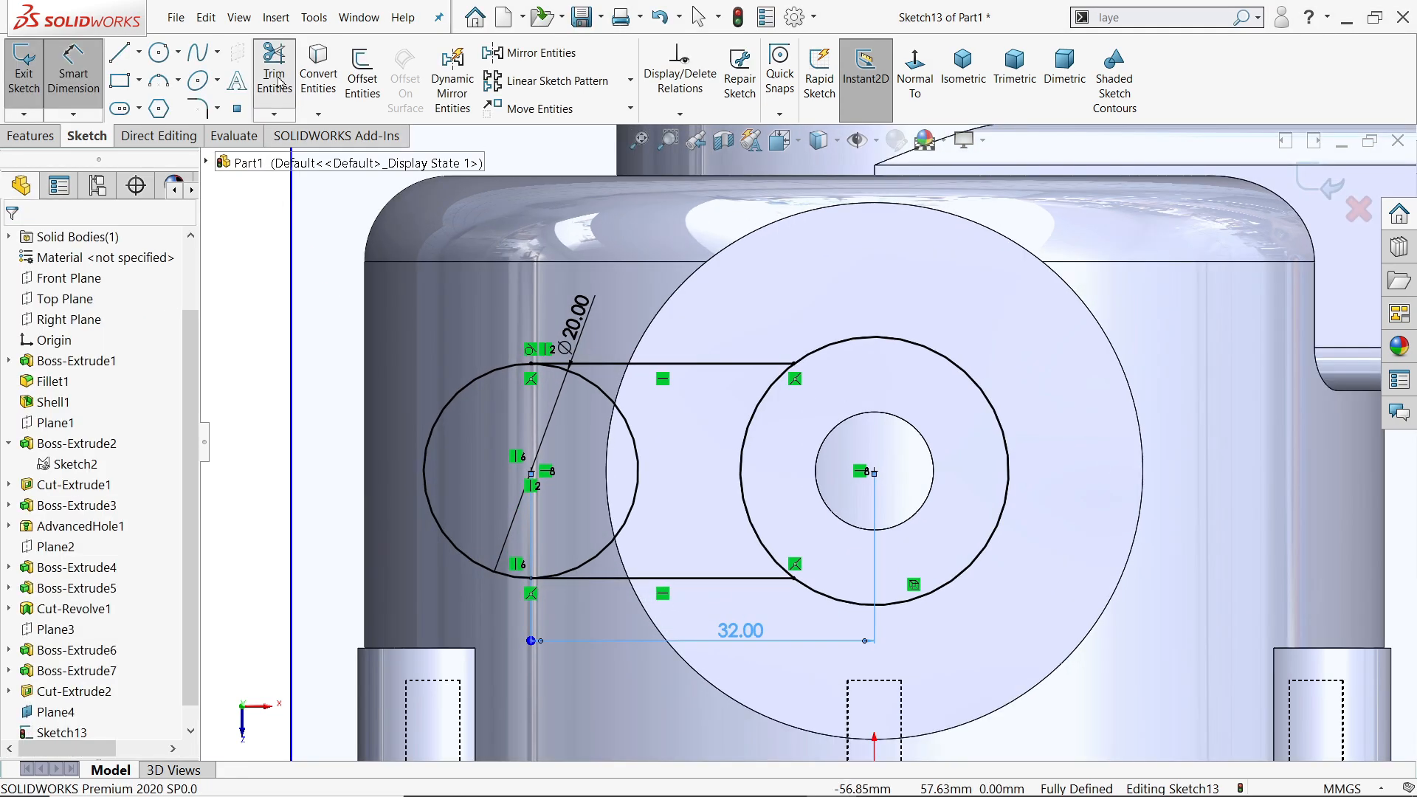
{"action": "scroll", "coordinate": [1107, 408], "scroll_direction": "down", "scroll_amount": 1}
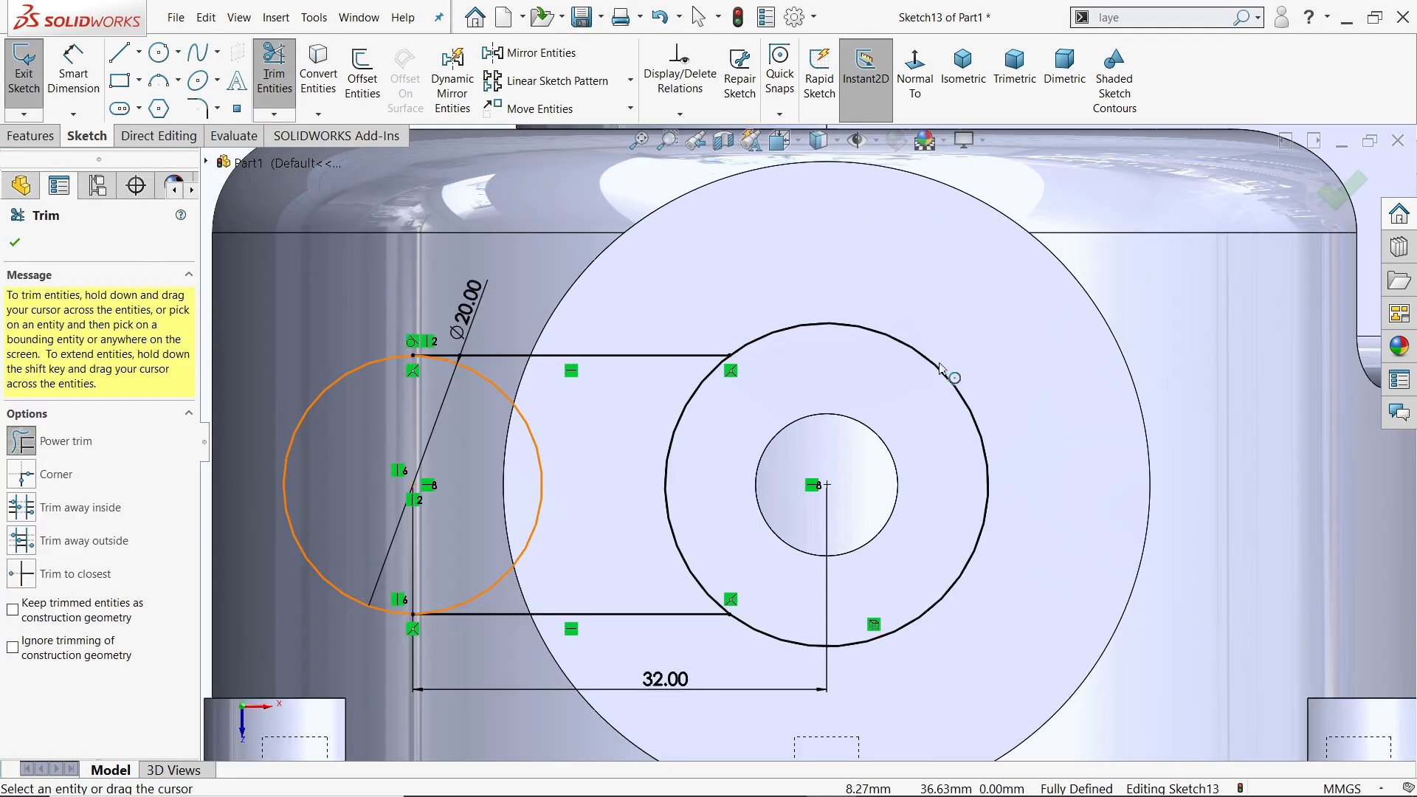
{"action": "left_click_drag", "start_coordinate": [996, 317], "coordinate": [921, 404]}
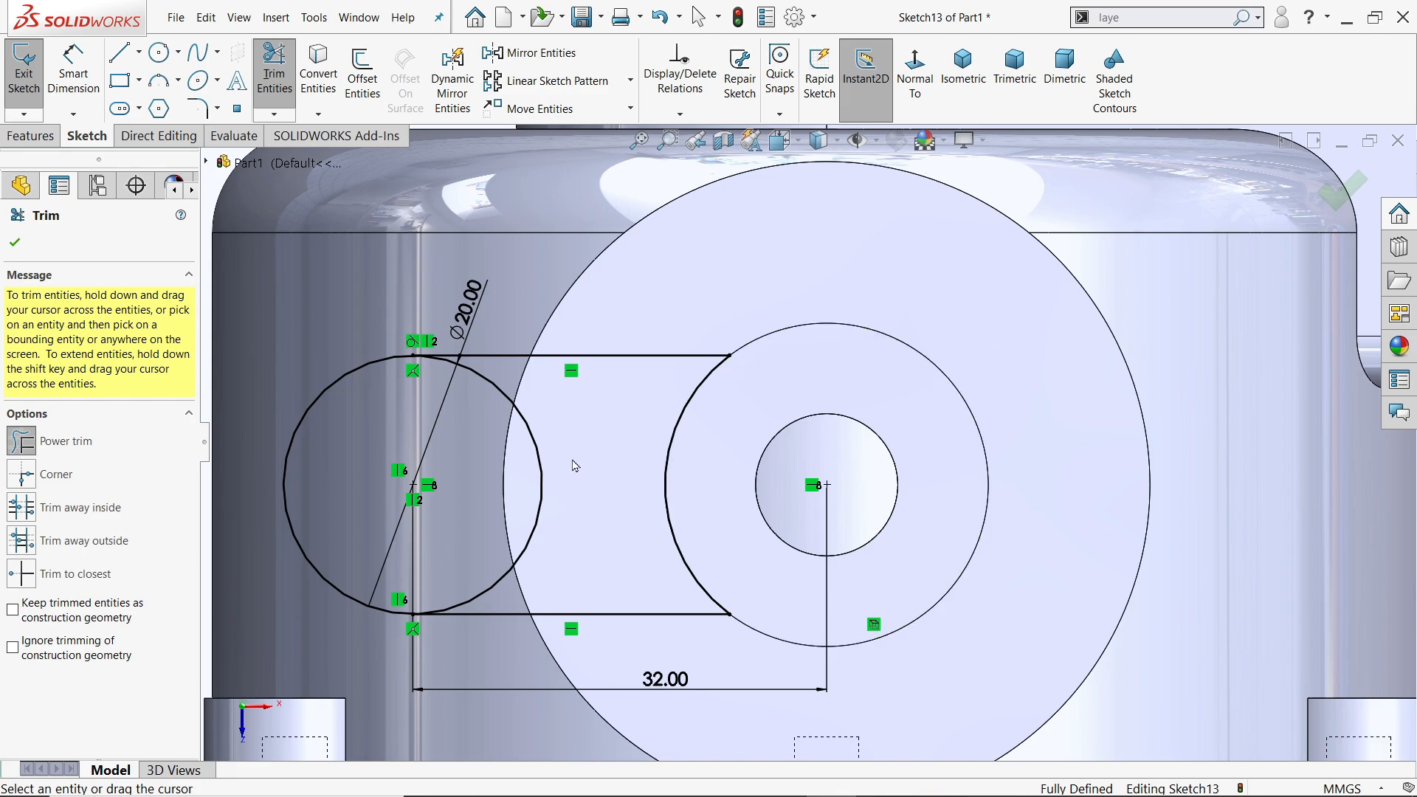
{"action": "left_click_drag", "start_coordinate": [573, 460], "coordinate": [494, 462]}
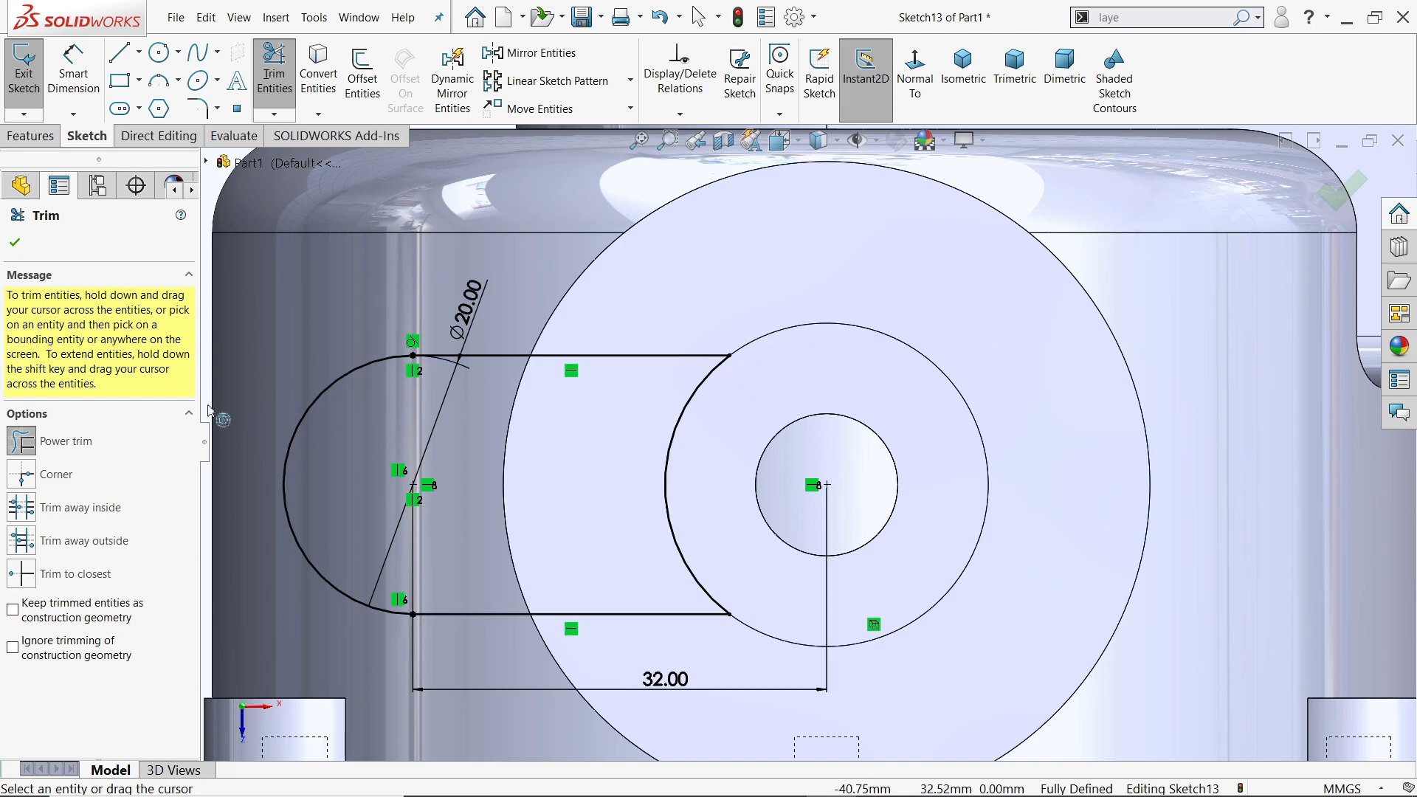
{"action": "left_click", "coordinate": [15, 245]}
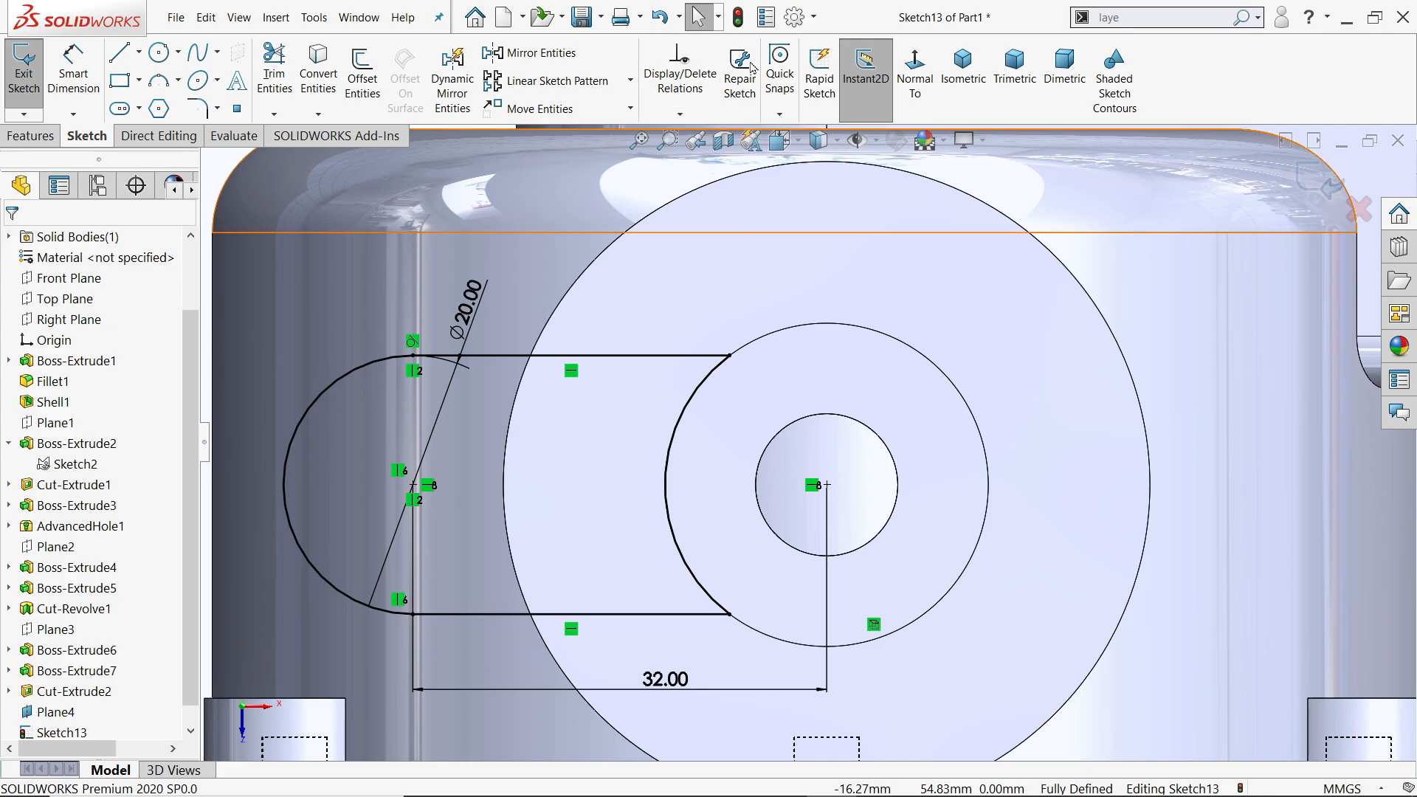
Extrude the boss profile down toward the housing with the Up To Next end condition, and hide the 62 mm offset plane
{"action": "left_click", "coordinate": [969, 88]}
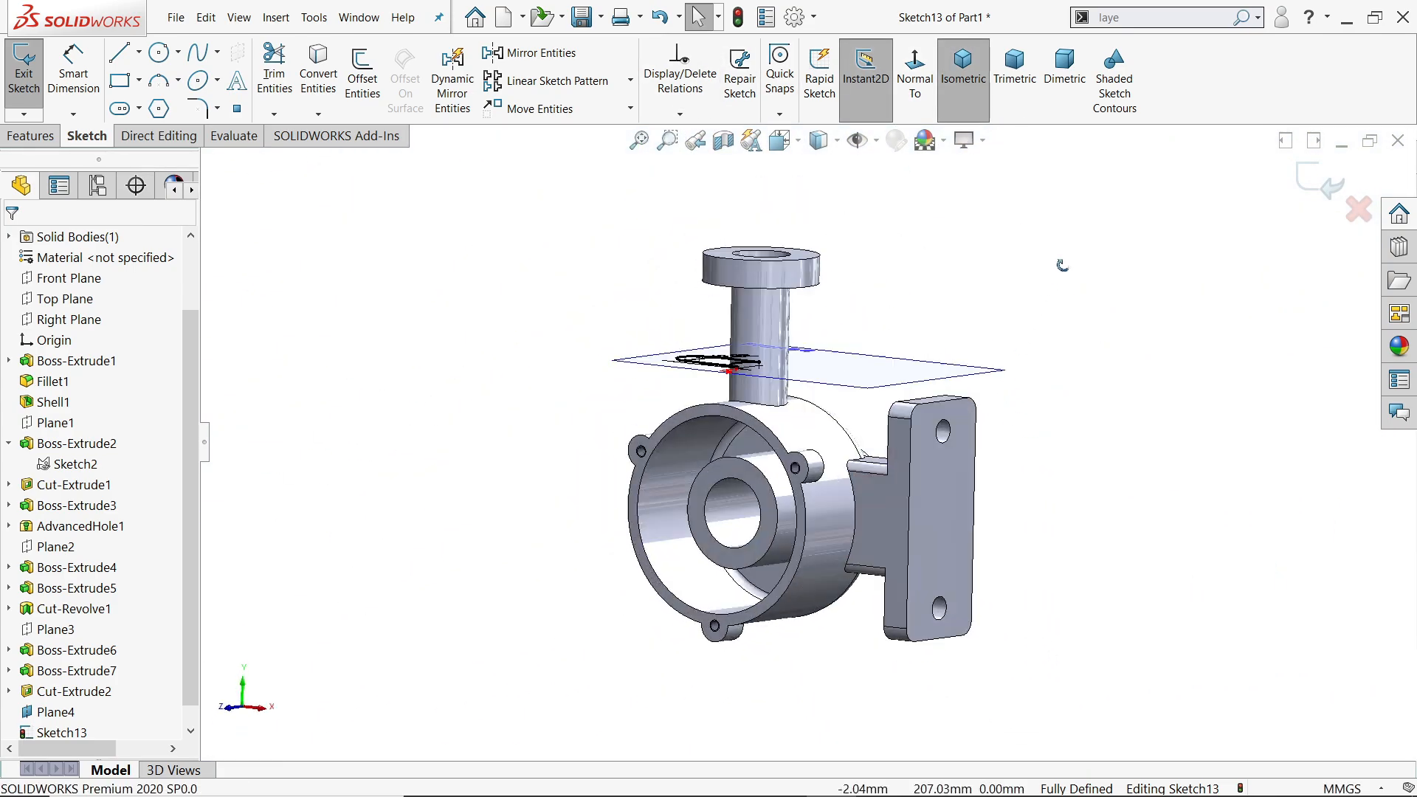
{"action": "middle_click_drag", "start_coordinate": [1149, 355], "coordinate": [1180, 371]}
{"action": "scroll", "coordinate": [808, 449], "scroll_direction": "down", "scroll_amount": 6}
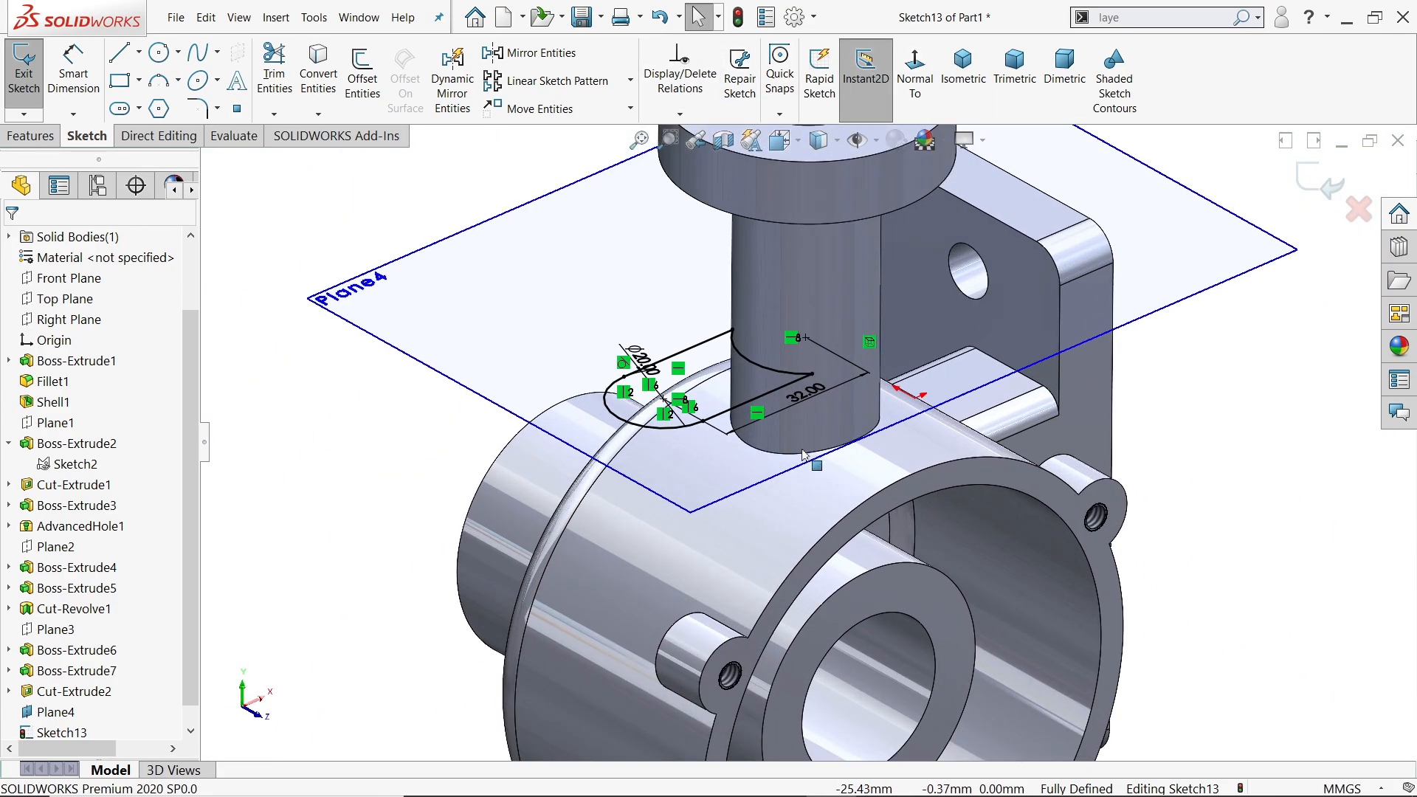
{"action": "left_click", "coordinate": [30, 136]}
{"action": "left_click", "coordinate": [55, 99]}
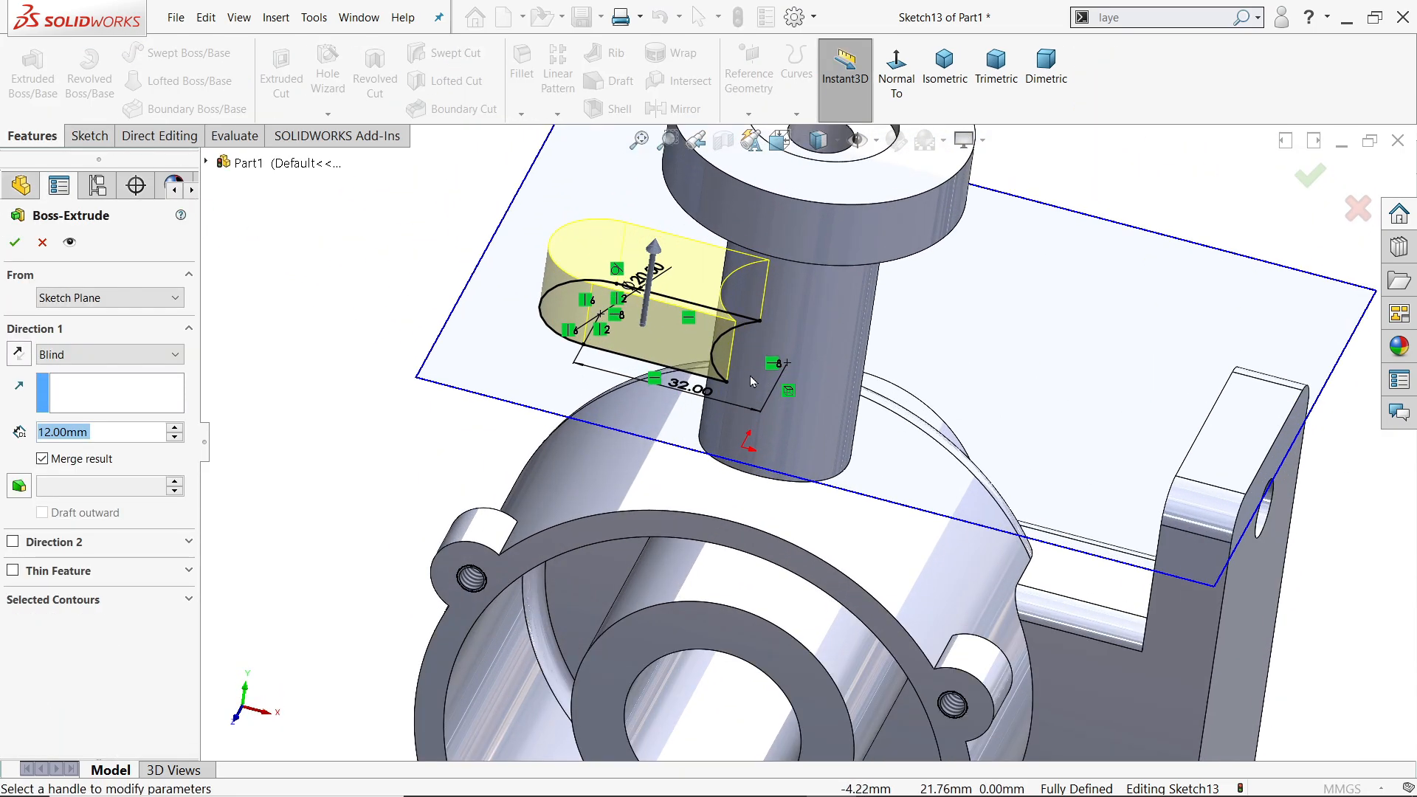
{"action": "left_click", "coordinate": [18, 353]}
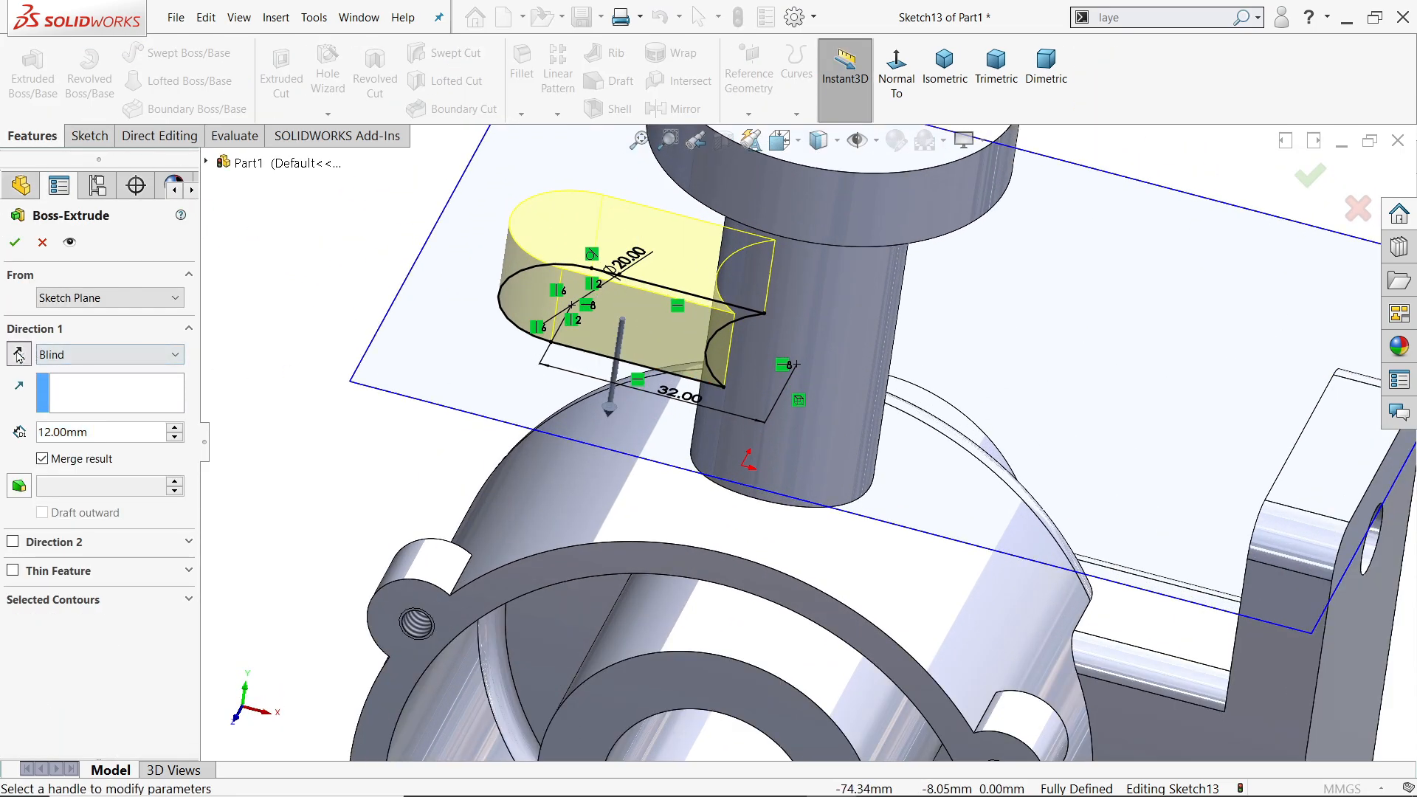
{"action": "left_click", "coordinate": [66, 356]}
{"action": "left_click", "coordinate": [81, 403]}
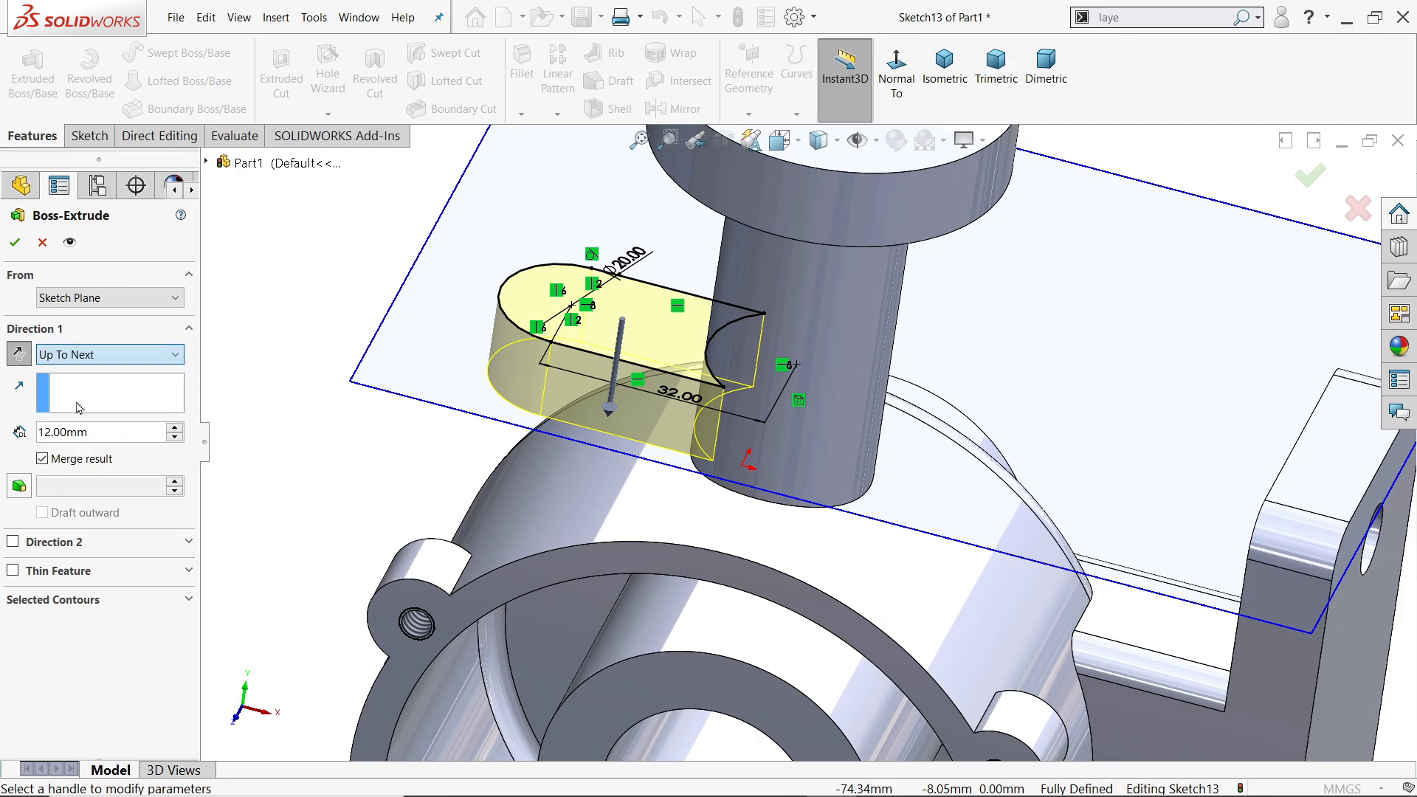
{"action": "mouse_move", "coordinate": [715, 506]}
{"action": "middle_mouse_down"}
{"action": "mouse_move", "coordinate": [920, 473]}
{"action": "mouse_move", "coordinate": [797, 462]}
{"action": "middle_mouse_up"}
{"action": "left_click", "coordinate": [15, 242]}
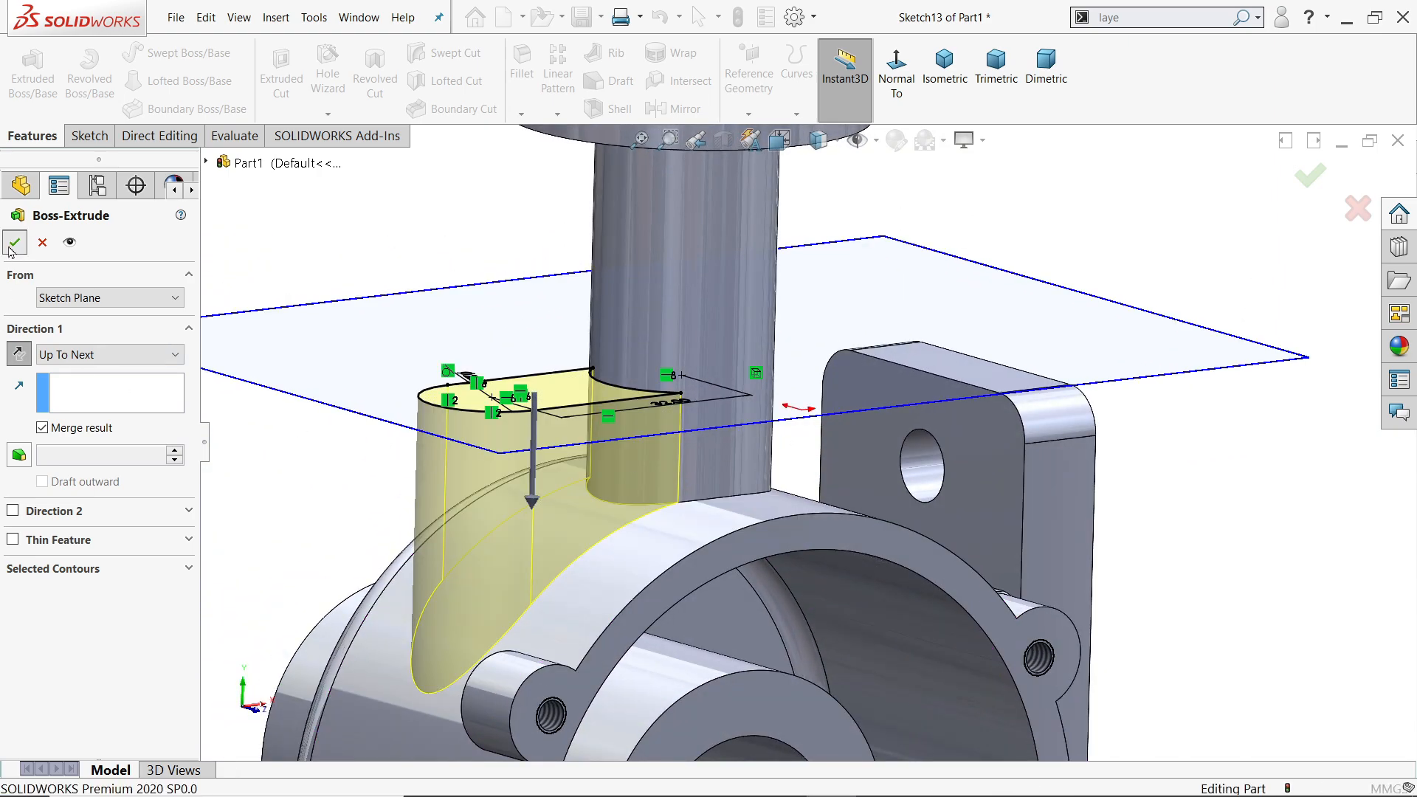
{"action": "left_click", "coordinate": [1169, 337]}
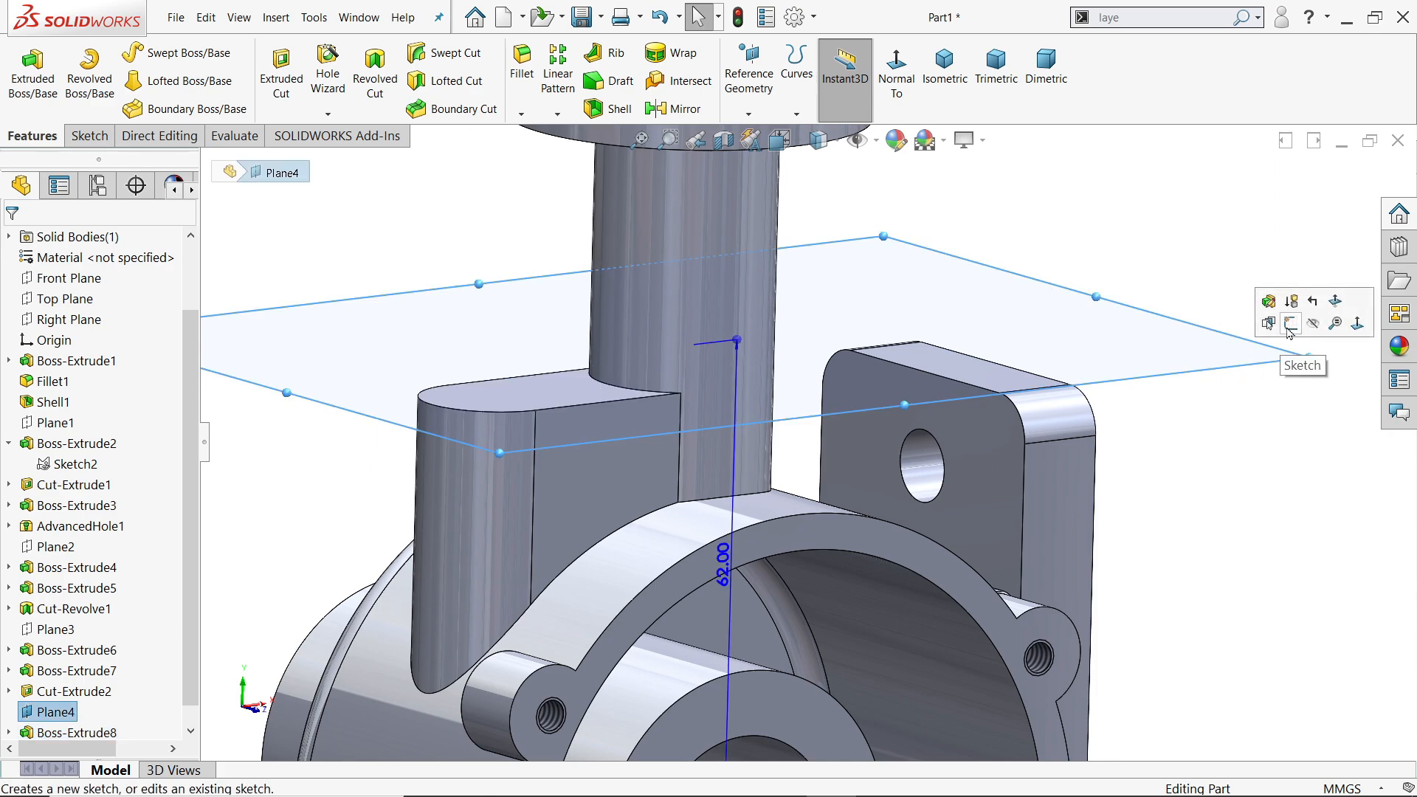
{"action": "left_click", "coordinate": [1314, 325]}
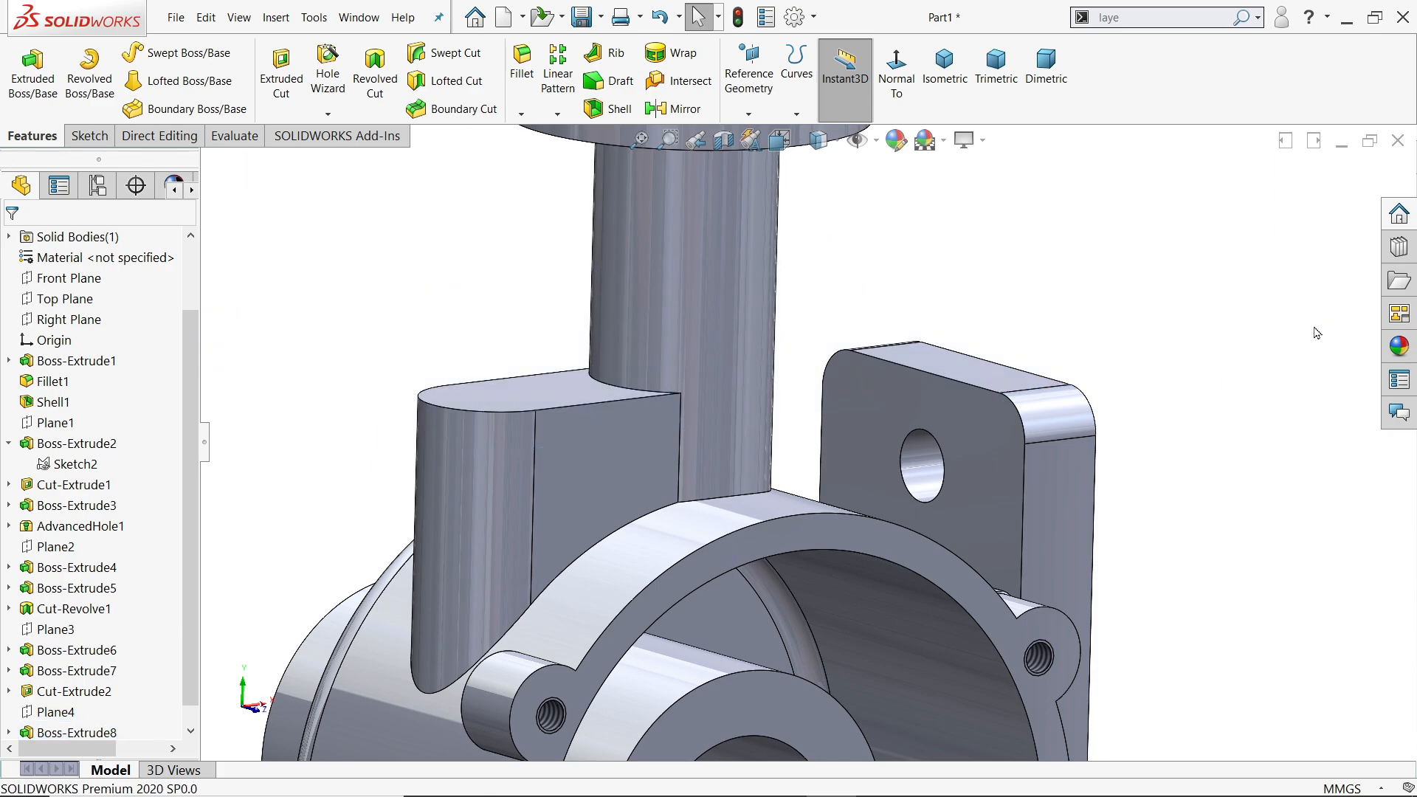
Start an Advanced Hole on the new boss's flat top face with a threaded near-side element
{"action": "middle_click_drag", "start_coordinate": [1080, 378], "coordinate": [1079, 420]}
{"action": "scroll", "coordinate": [850, 447], "scroll_direction": "down", "scroll_amount": 4}
{"action": "scroll", "coordinate": [823, 541], "scroll_direction": "up", "scroll_amount": 3}
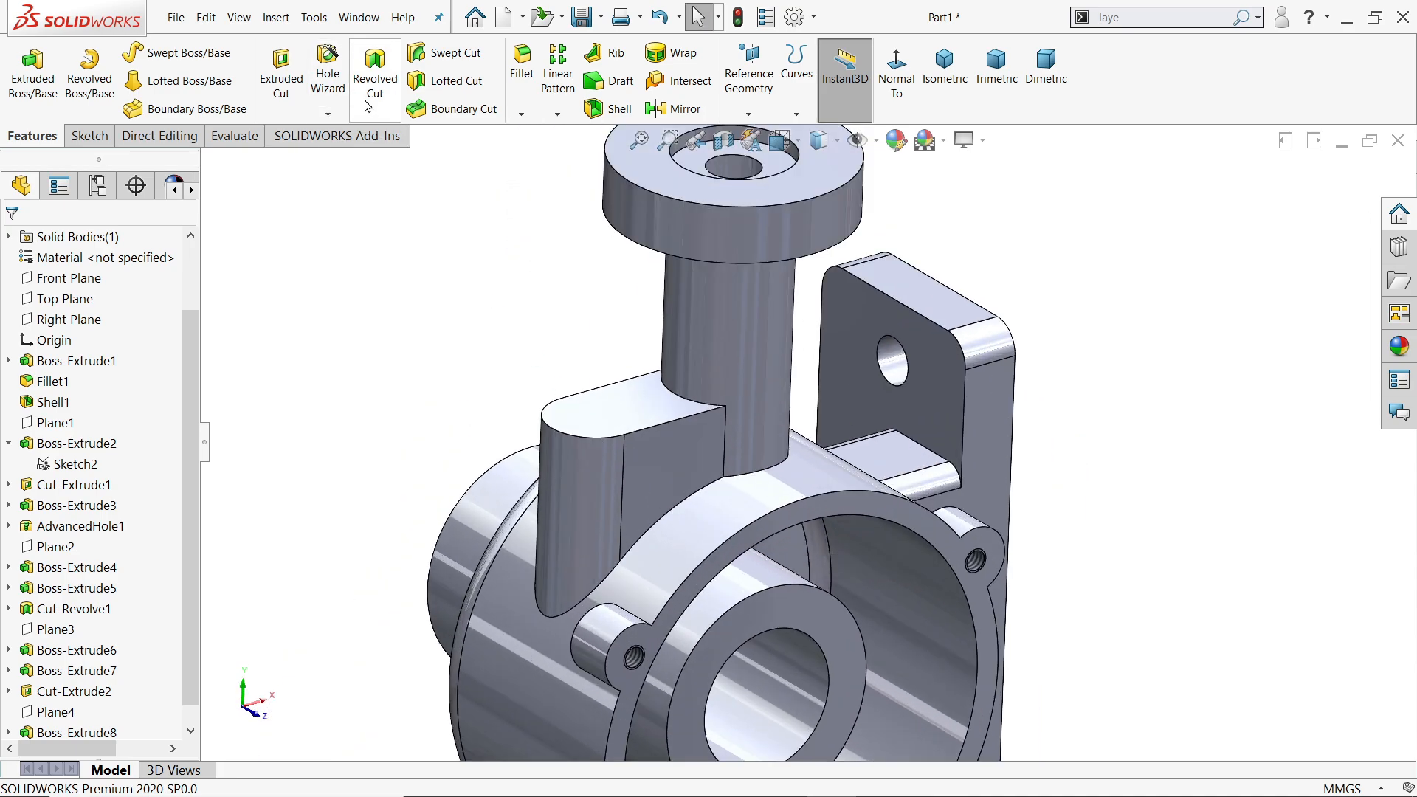
{"action": "left_click", "coordinate": [328, 114]}
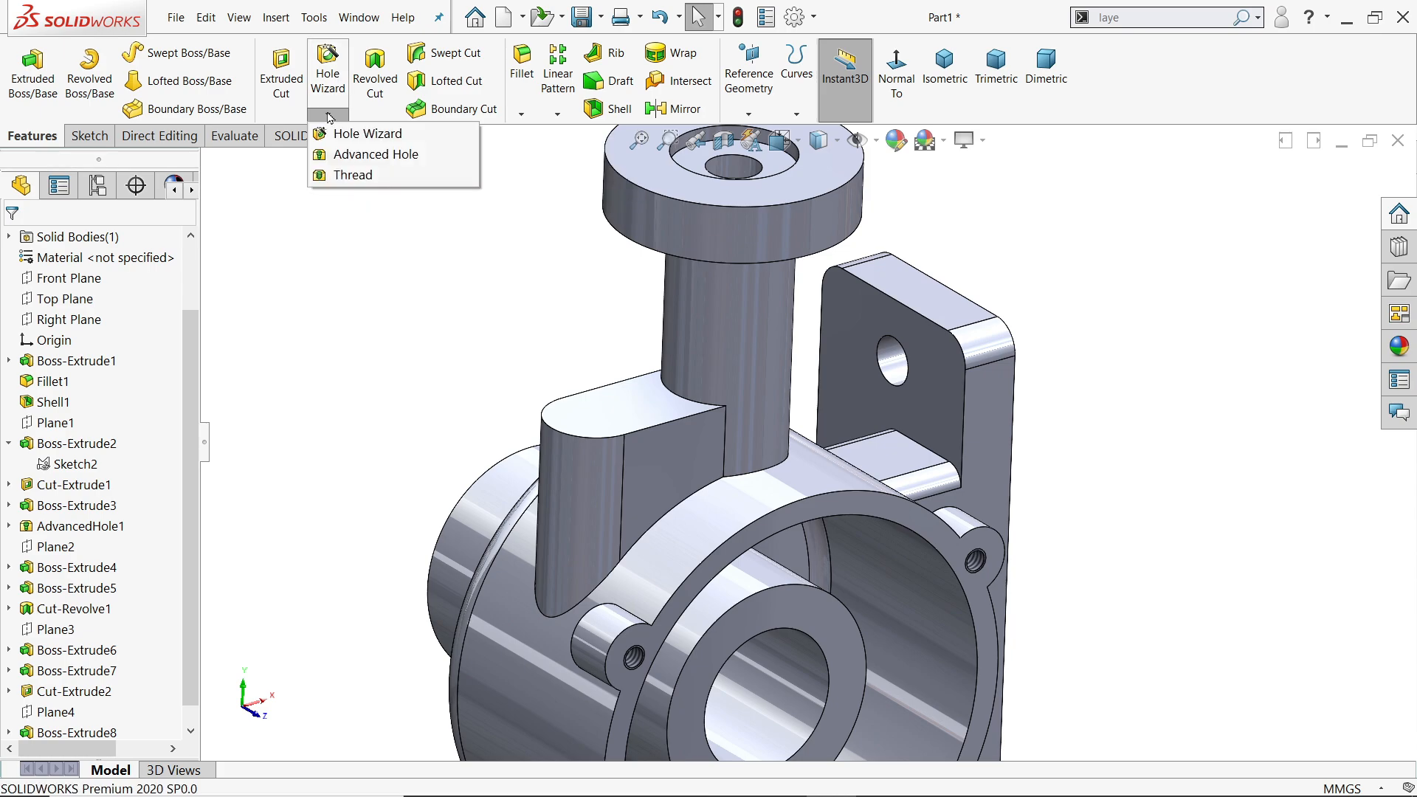
{"action": "left_click", "coordinate": [342, 157]}
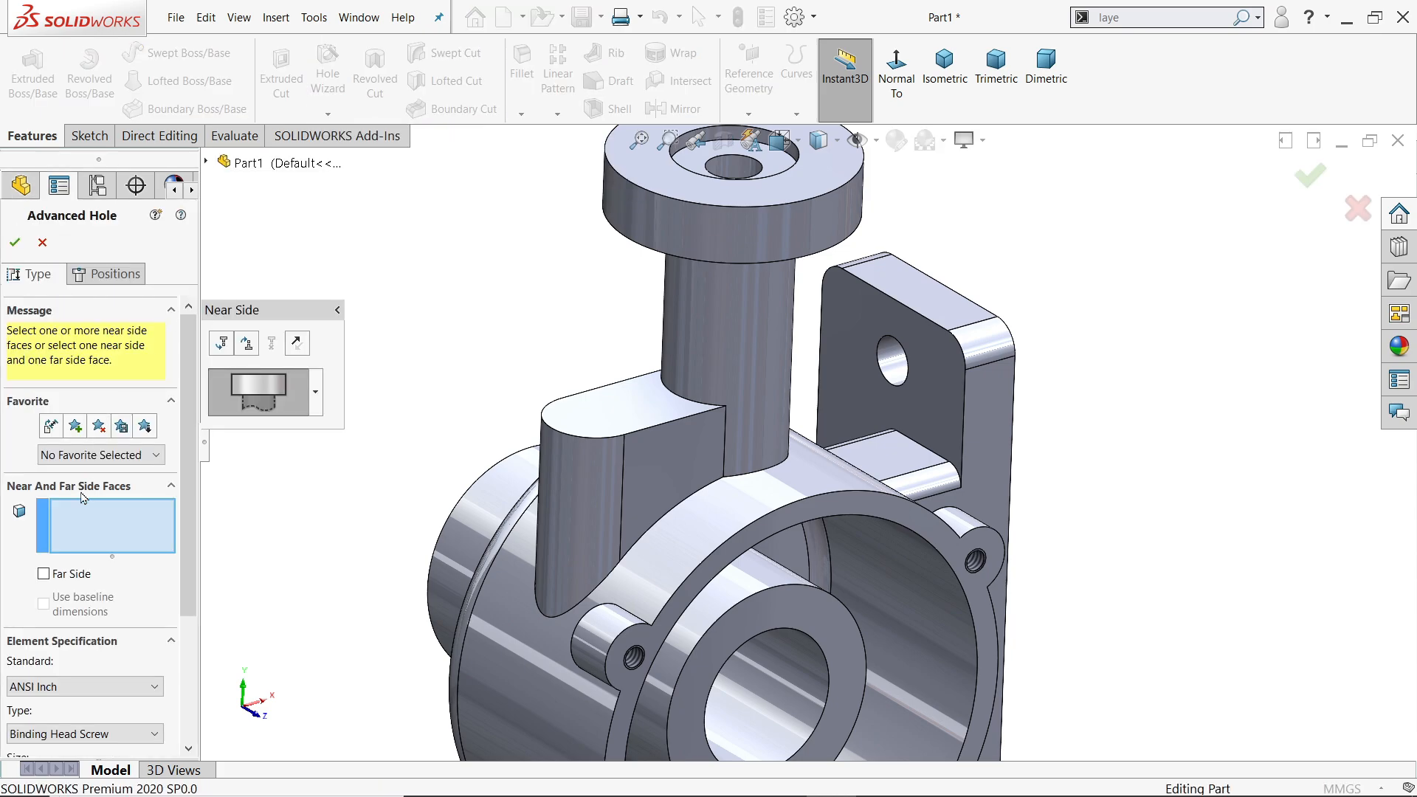
{"action": "left_click", "coordinate": [316, 394]}
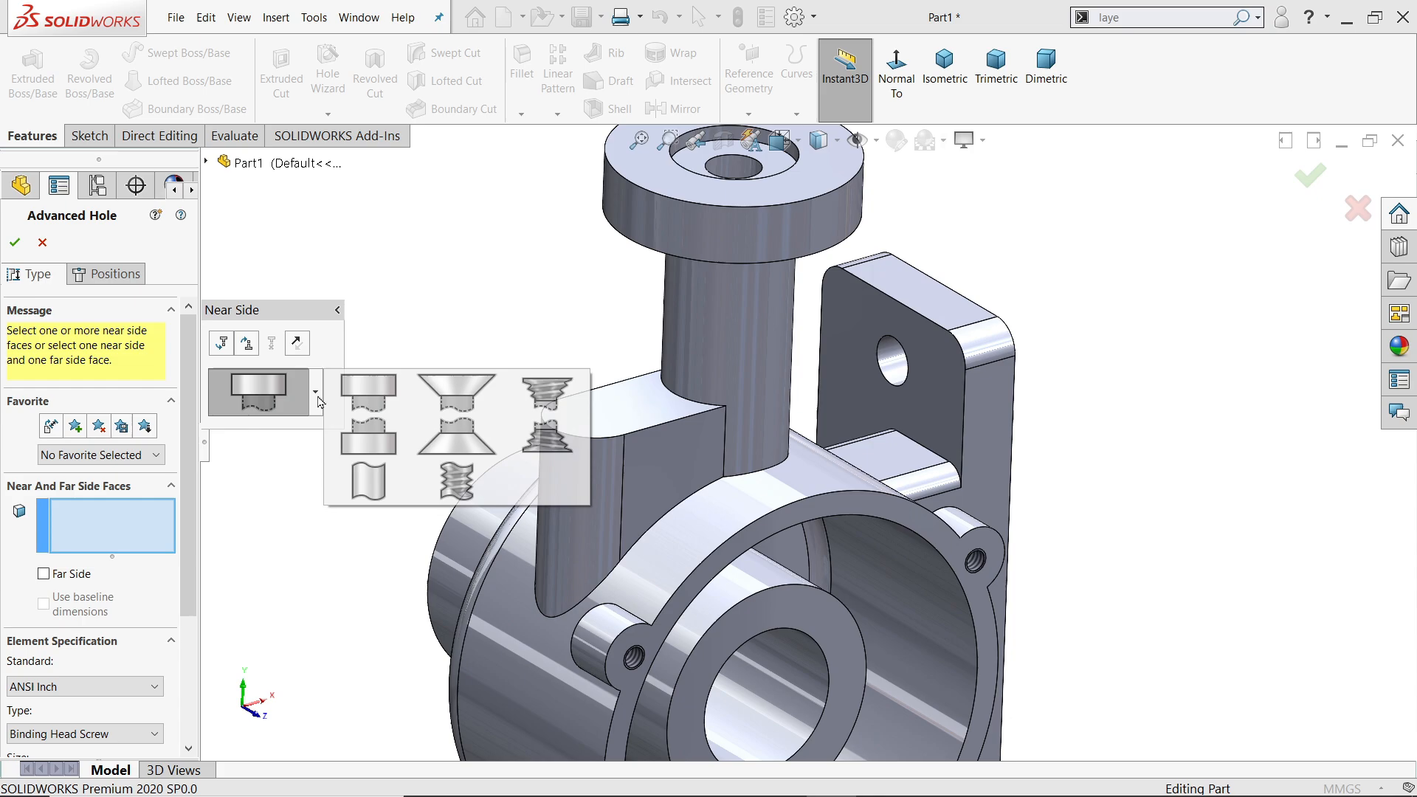
{"action": "left_click", "coordinate": [463, 484]}
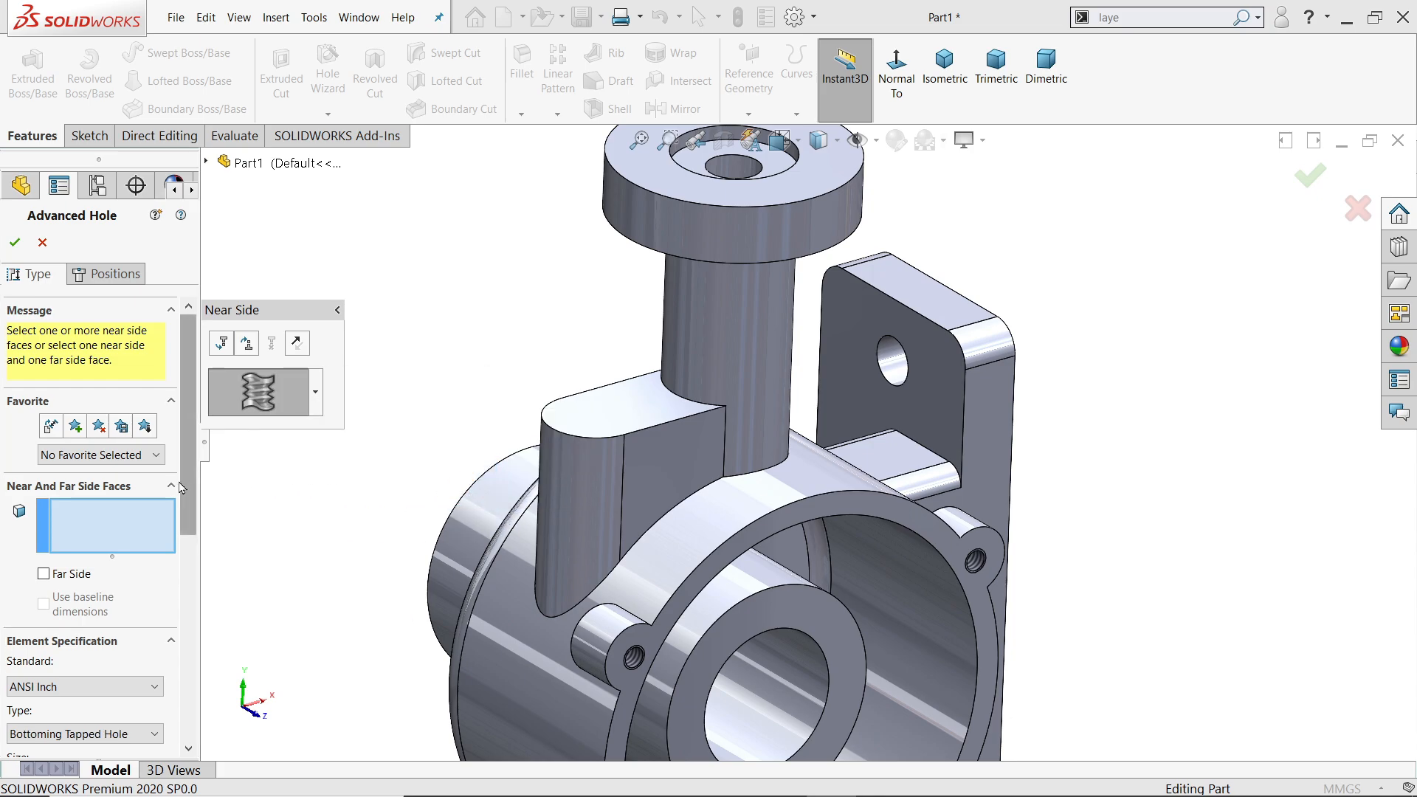
{"action": "left_click", "coordinate": [594, 415]}
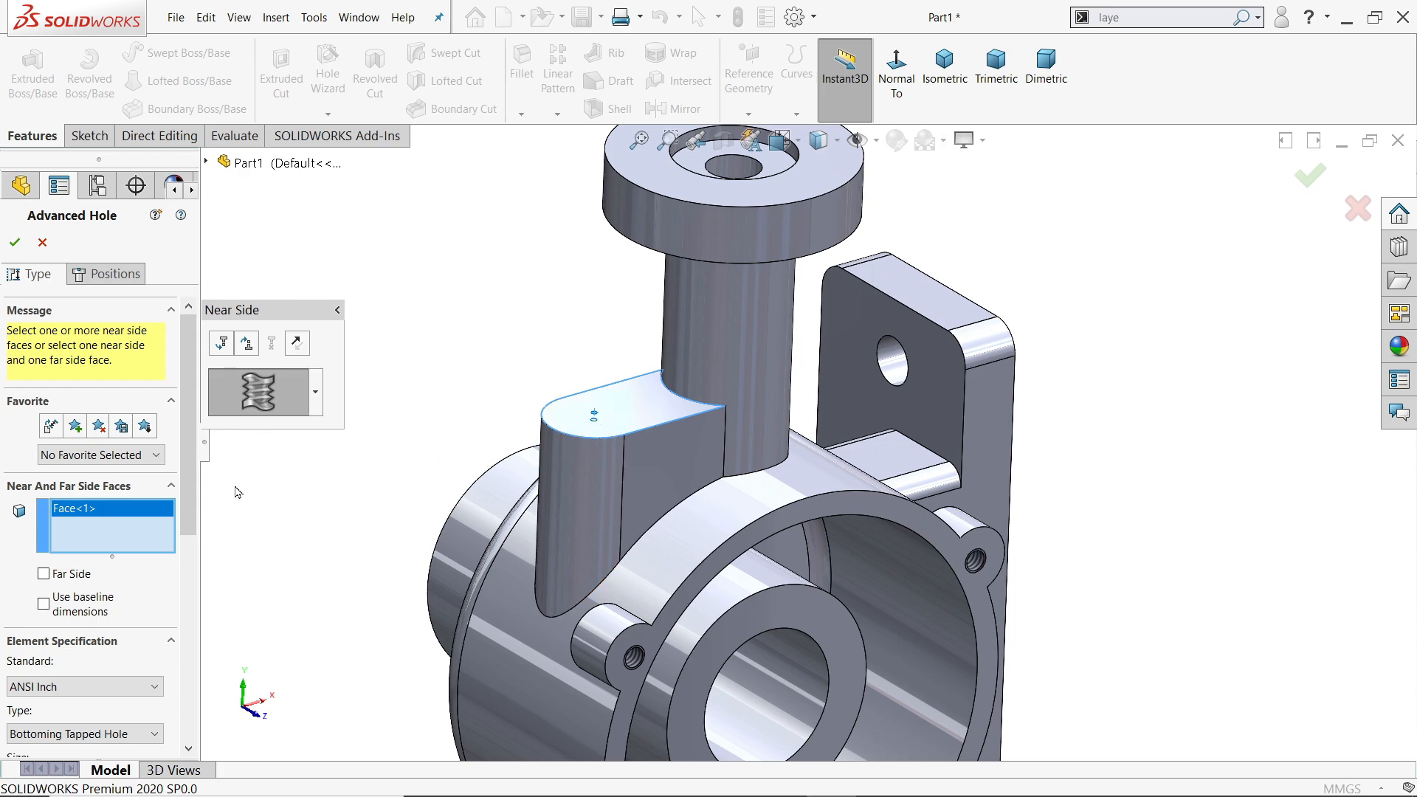
Specify the hole as an ANSI Metric Bottoming Tapped Hole, size M10x1.5, with Tap Drill Diameter with Cosmetic Thread sizing
{"action": "scroll", "coordinate": [147, 517], "scroll_direction": "down", "scroll_amount": 5}
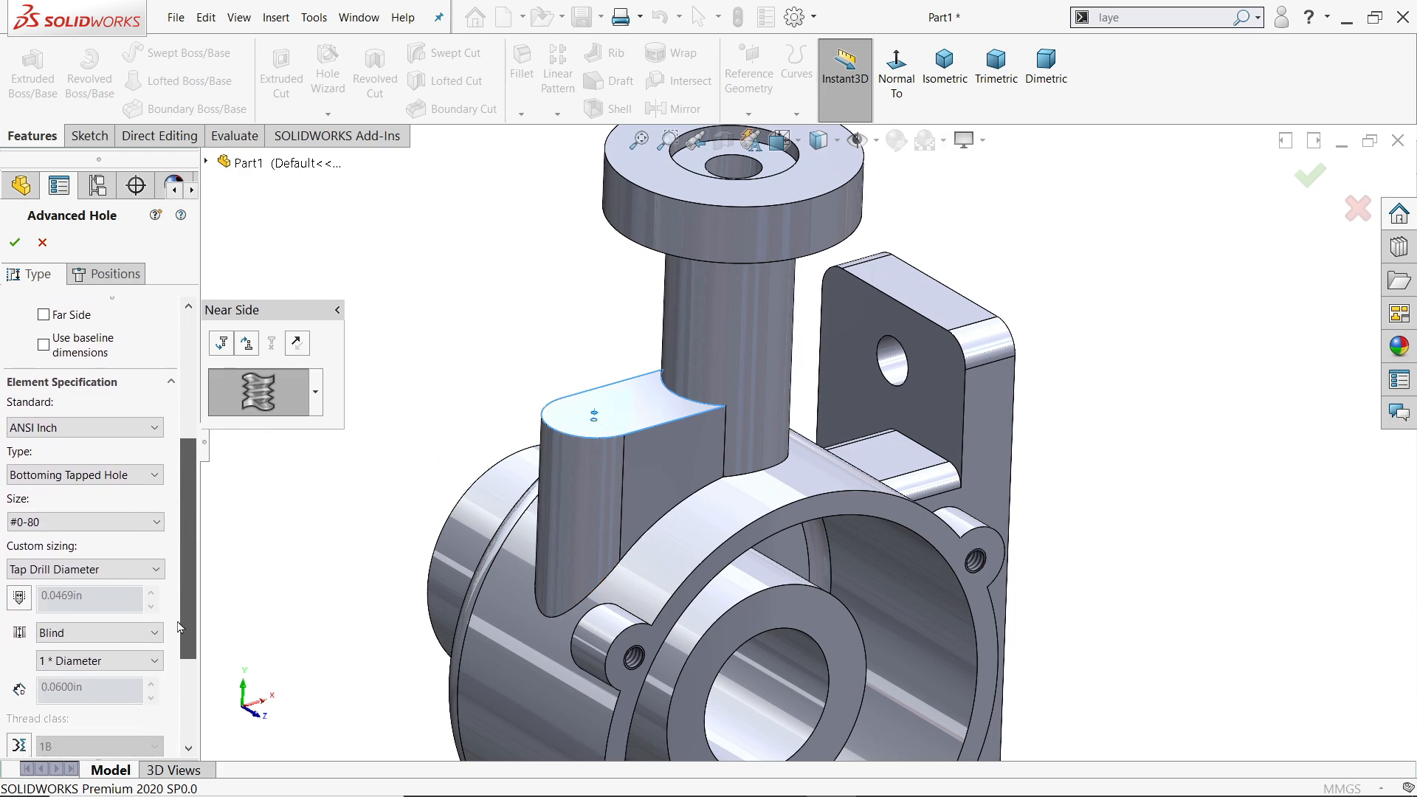
{"action": "left_click", "coordinate": [52, 420]}
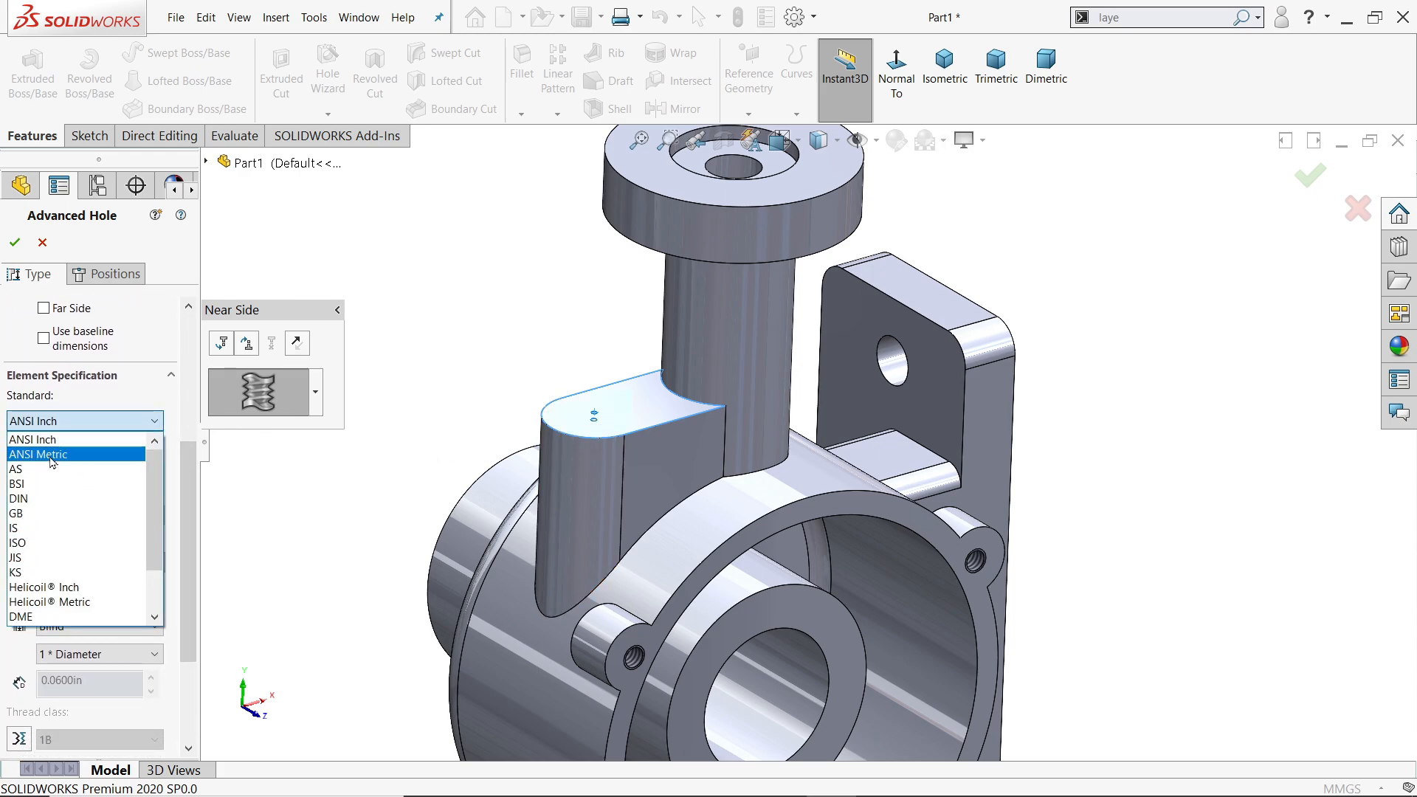
{"action": "left_click", "coordinate": [48, 455]}
{"action": "left_click", "coordinate": [71, 471]}
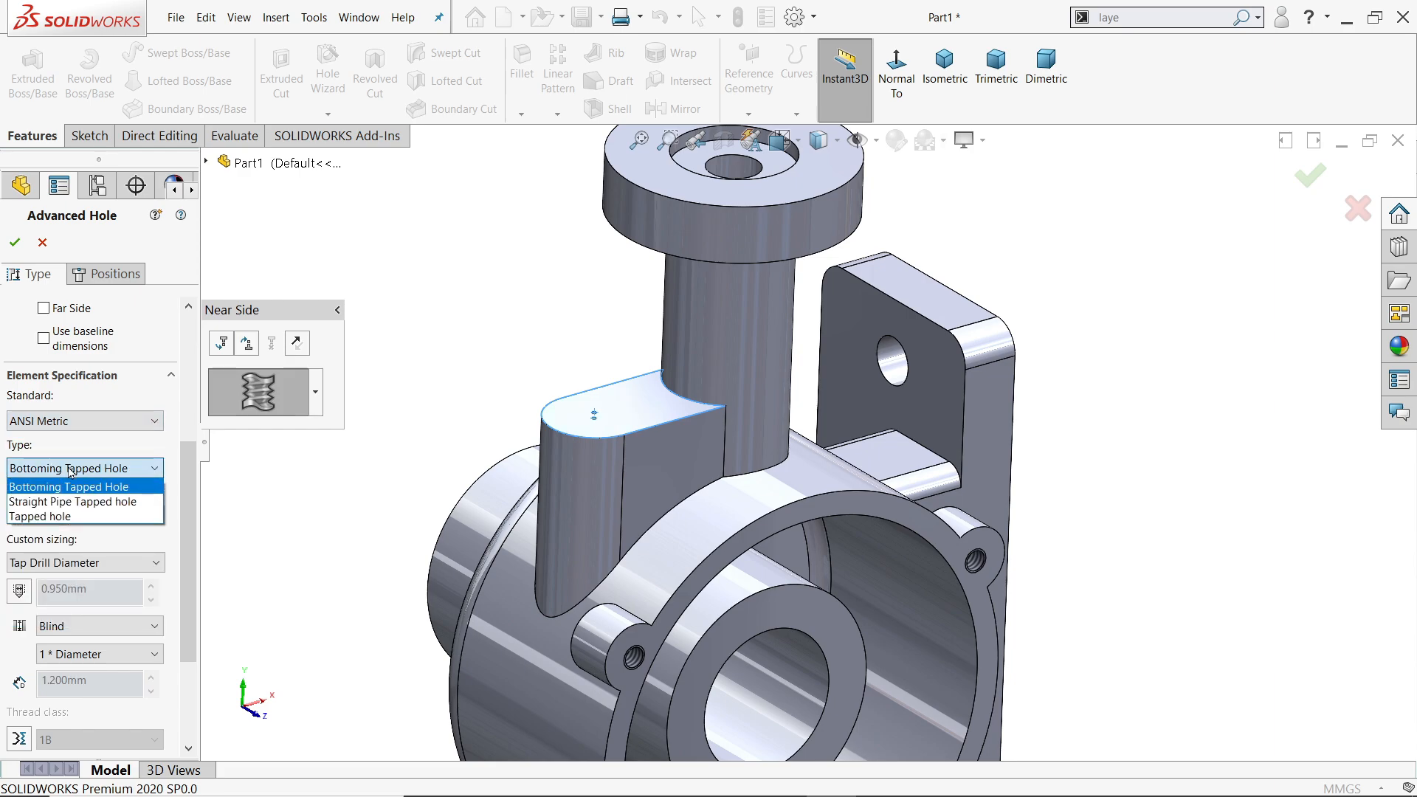
{"action": "left_click", "coordinate": [71, 487]}
{"action": "left_click", "coordinate": [60, 516]}
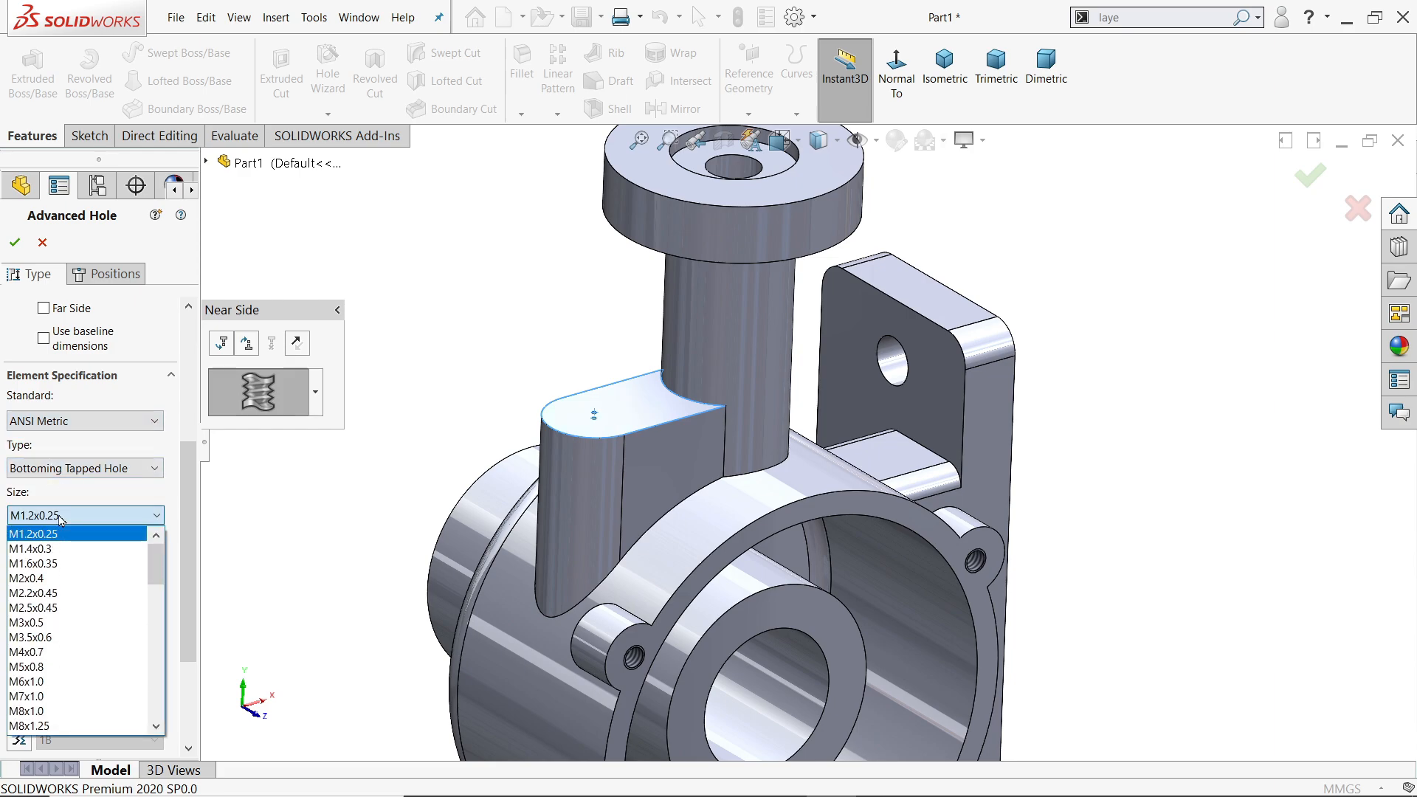
{"action": "scroll", "coordinate": [62, 561], "scroll_direction": "down", "scroll_amount": 3}
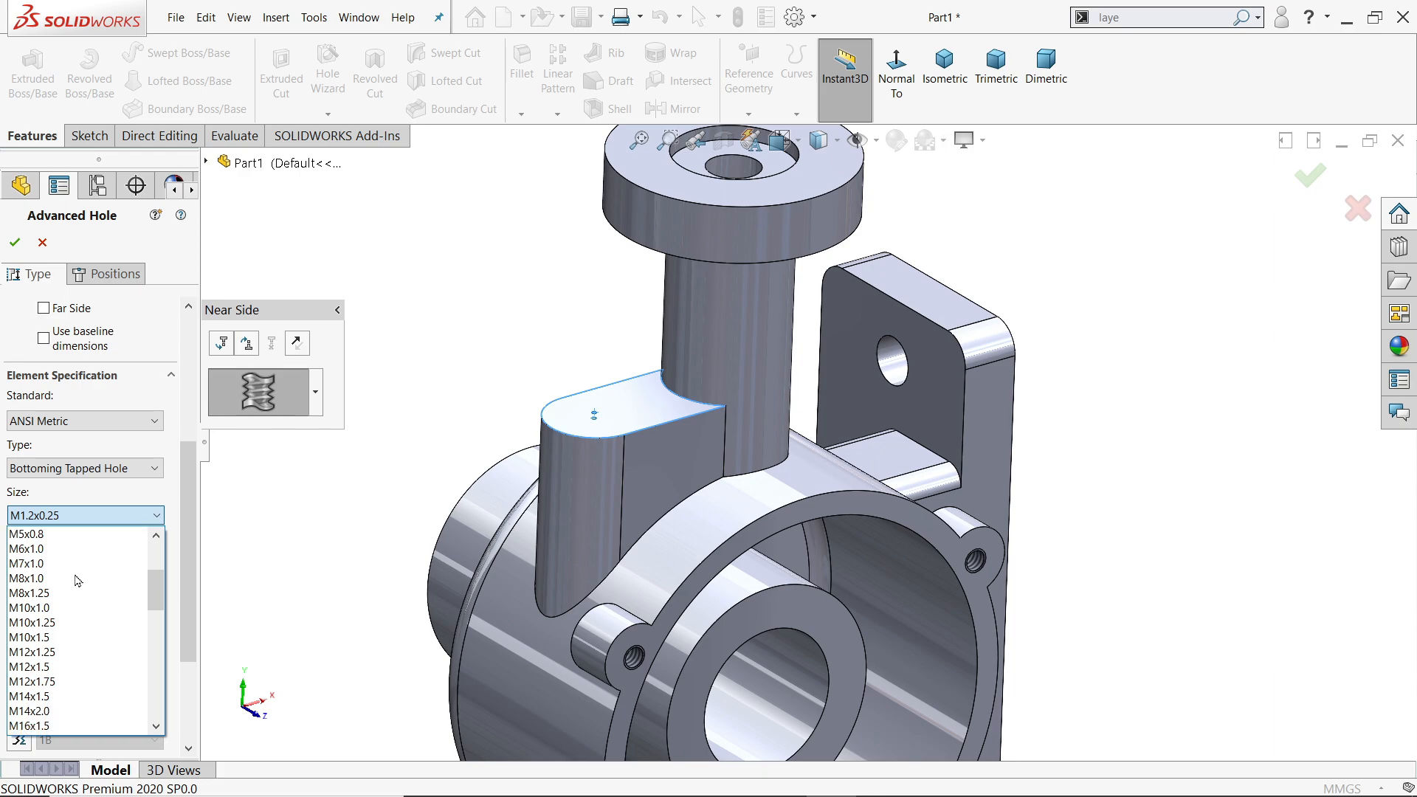
{"action": "left_click", "coordinate": [48, 639]}
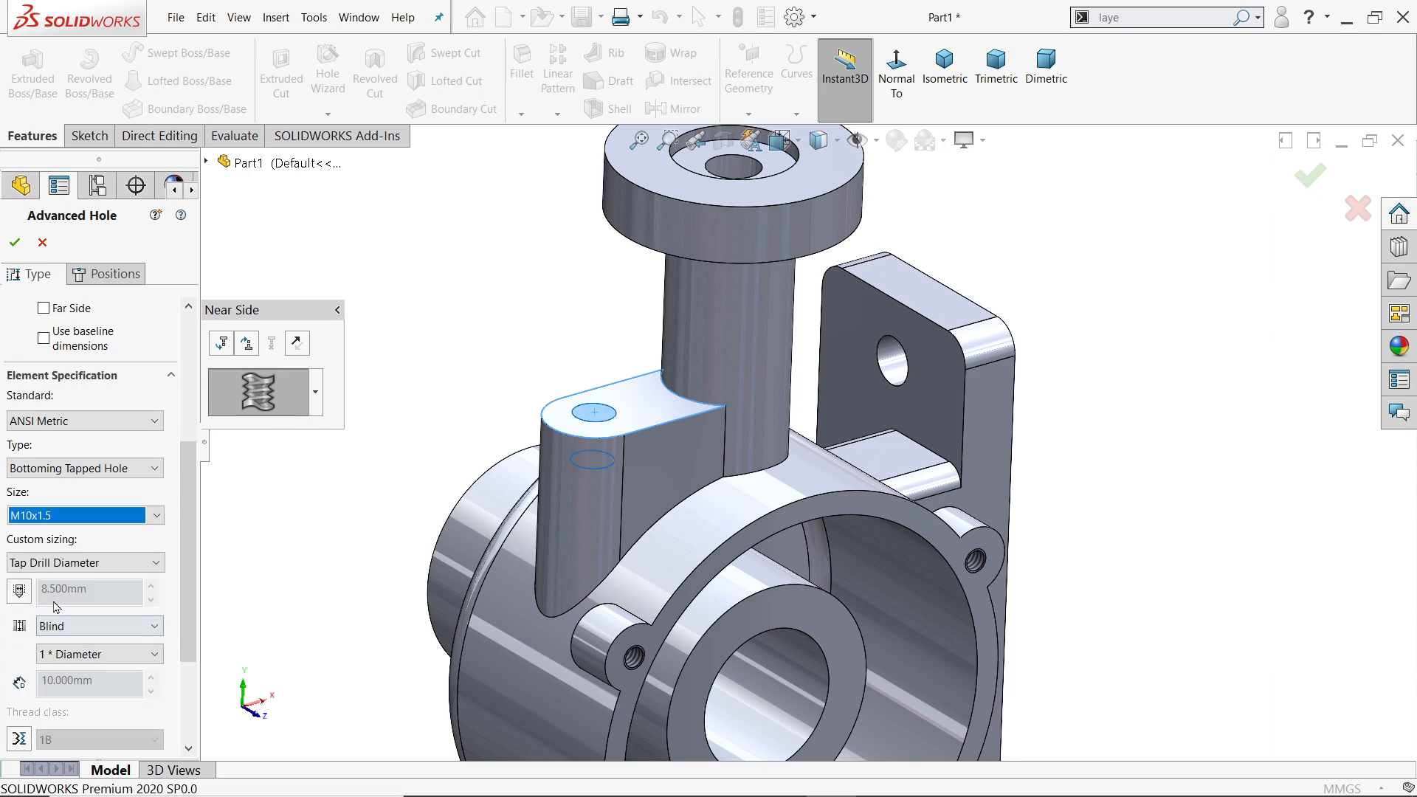
{"action": "left_click", "coordinate": [75, 569]}
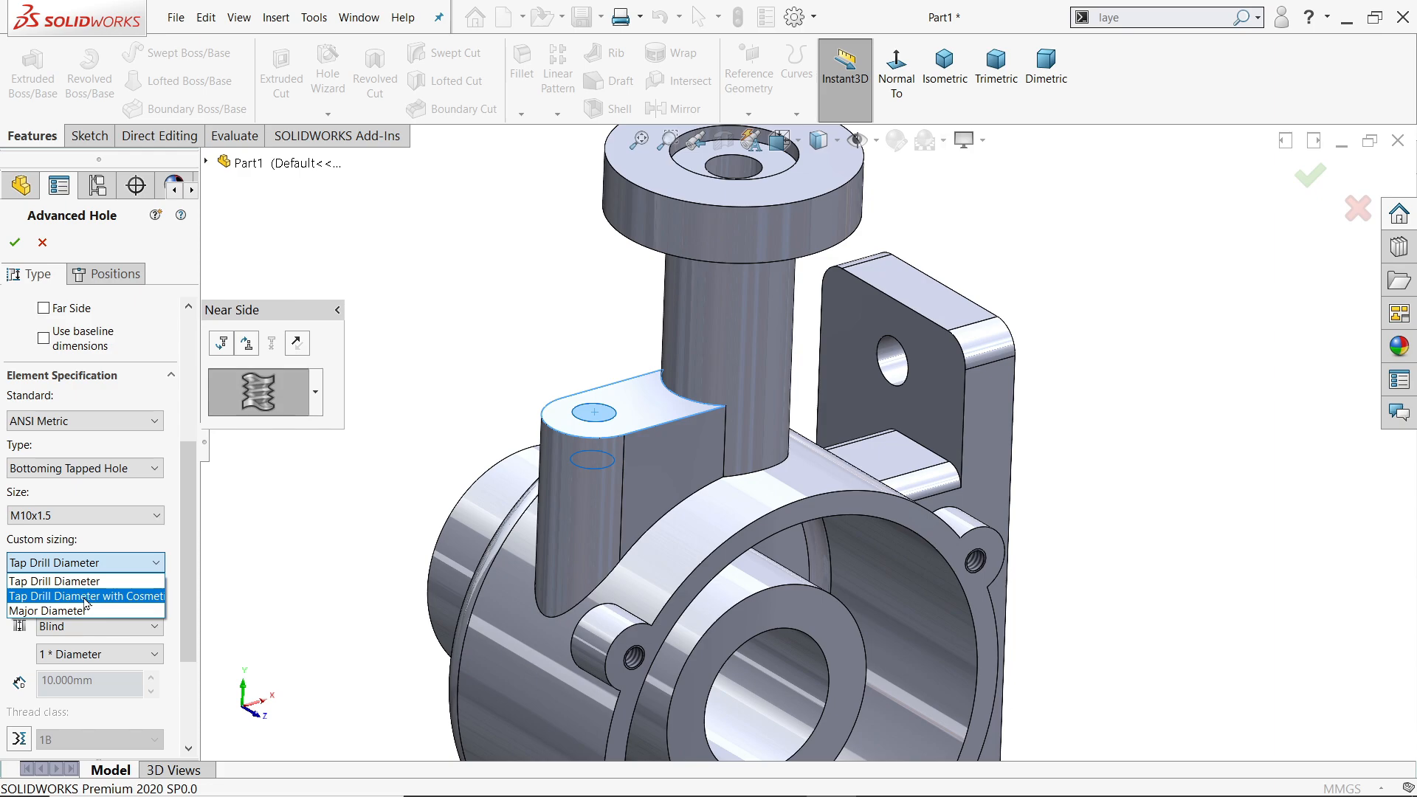
{"action": "left_click", "coordinate": [85, 596]}
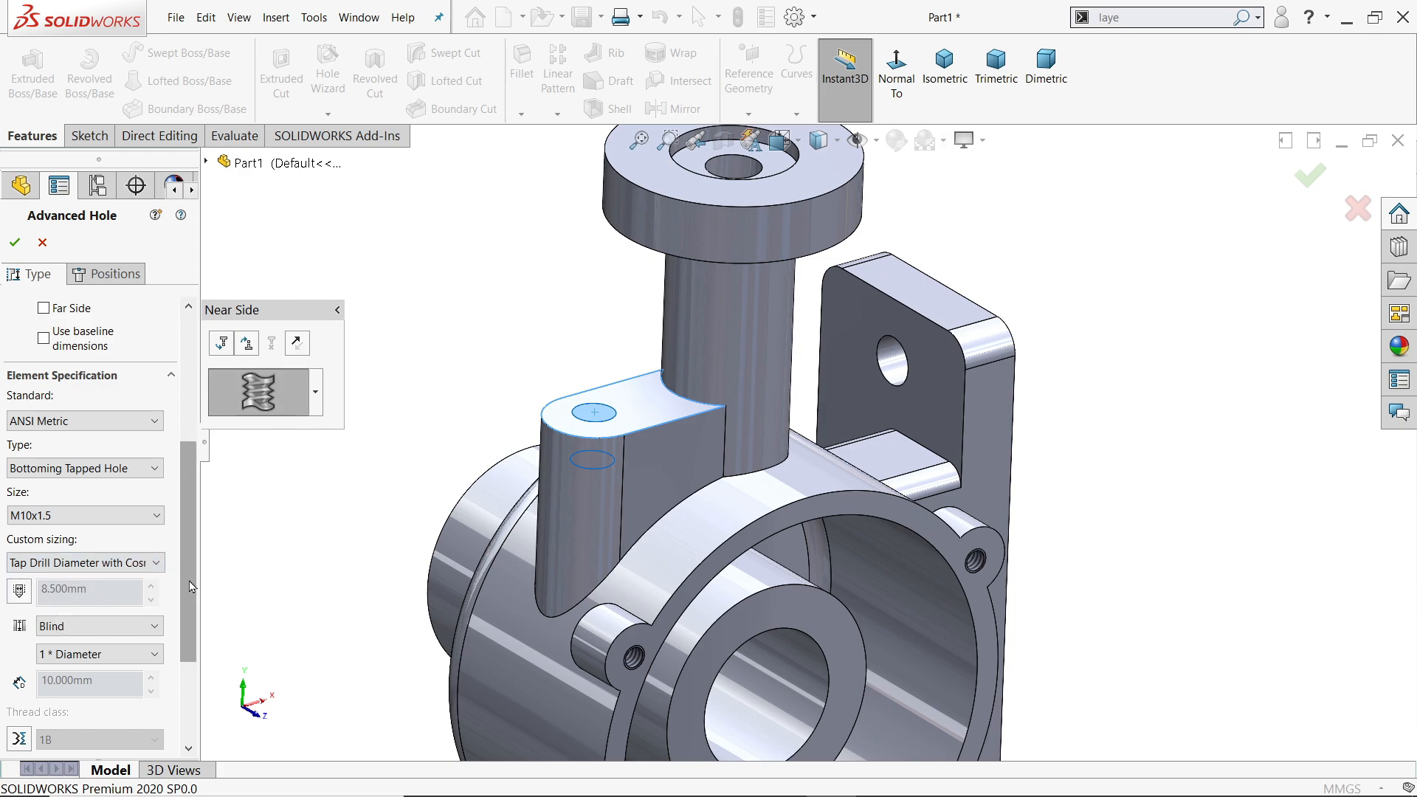
Give the tapped hole a Blind end condition with a user-defined depth of 10 mm
{"action": "scroll", "coordinate": [172, 592], "scroll_direction": "down", "scroll_amount": 3}
{"action": "left_click", "coordinate": [65, 527]}
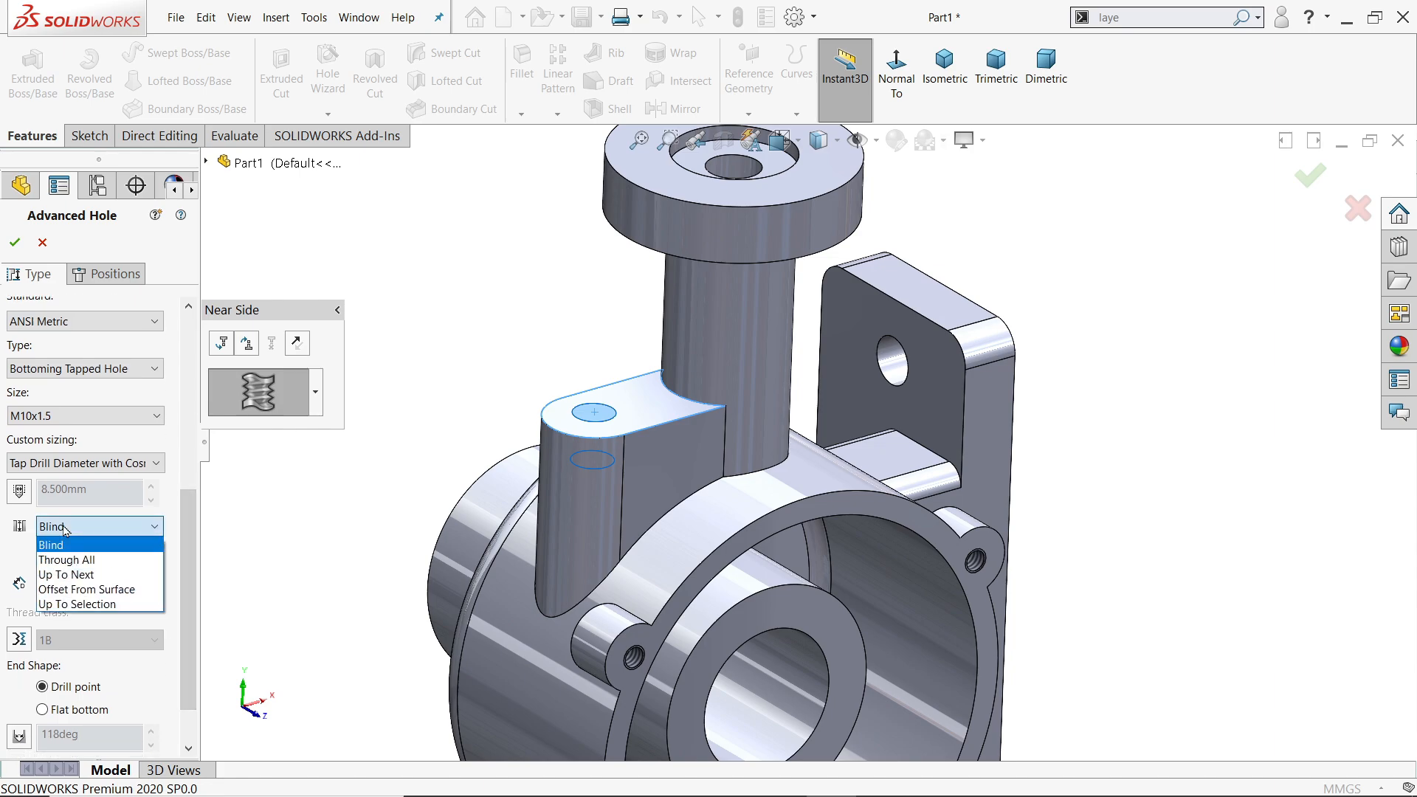
{"action": "left_click", "coordinate": [65, 542]}
{"action": "left_click", "coordinate": [96, 554]}
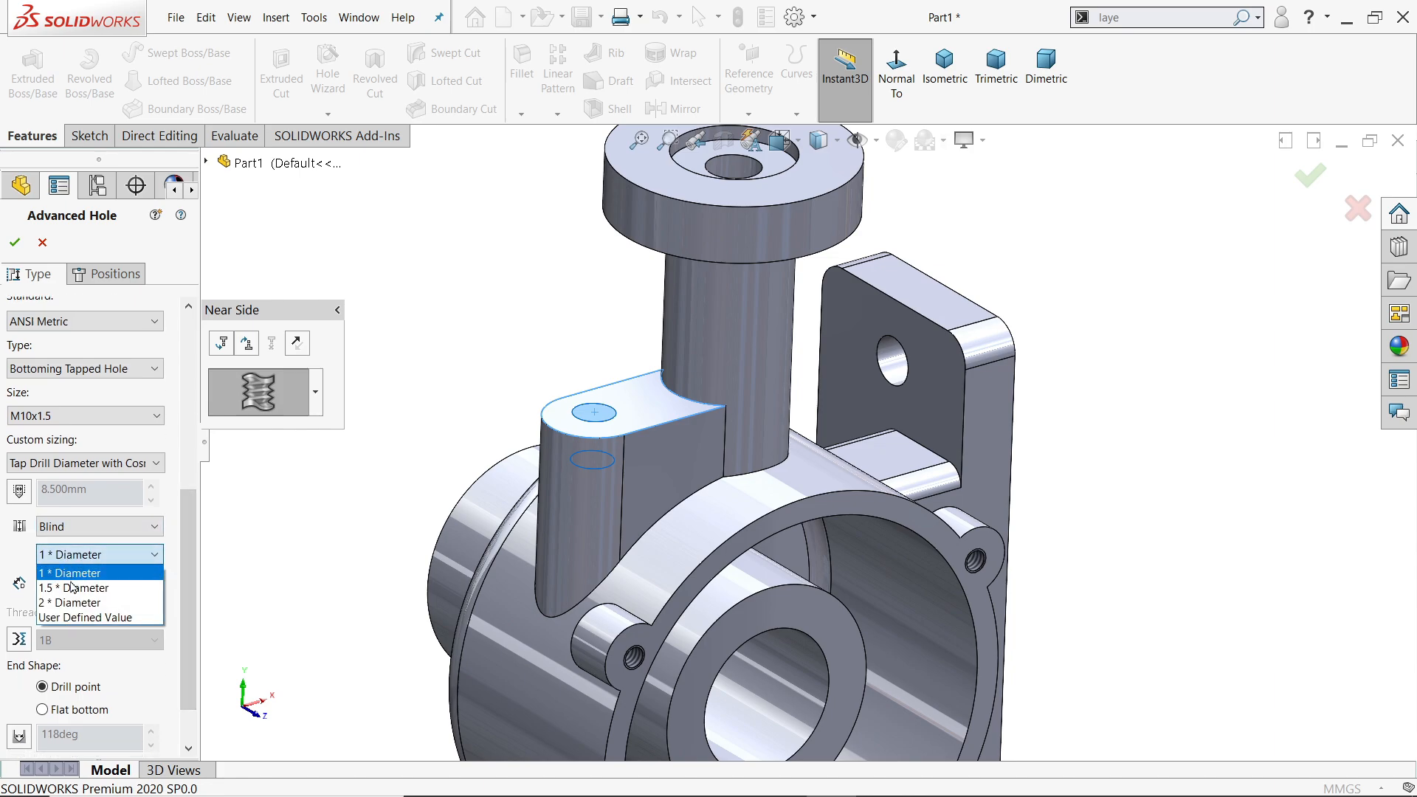
{"action": "left_click", "coordinate": [81, 619]}
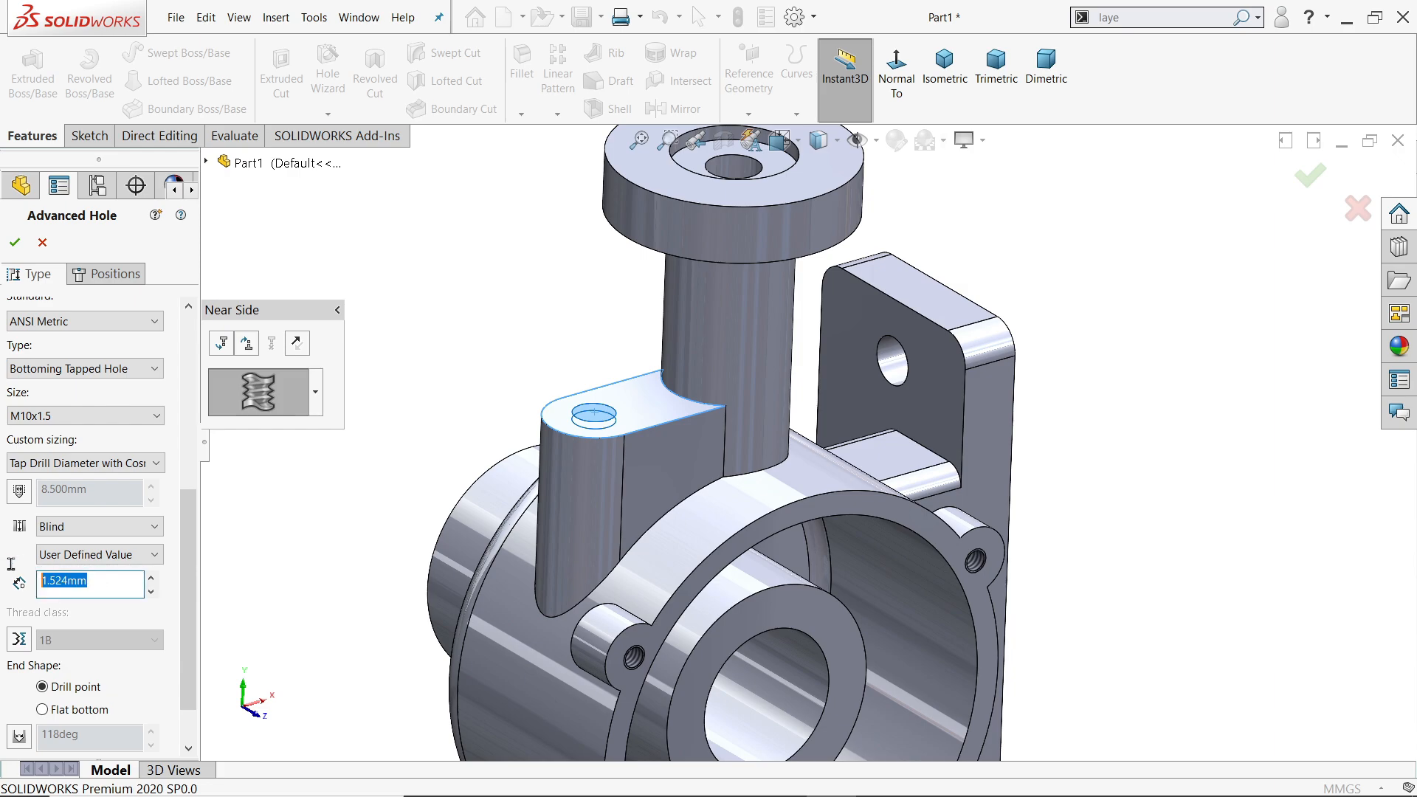
{"action": "type", "text": "10"}
{"action": "left_click_drag", "start_coordinate": [190, 604], "coordinate": [189, 640]}
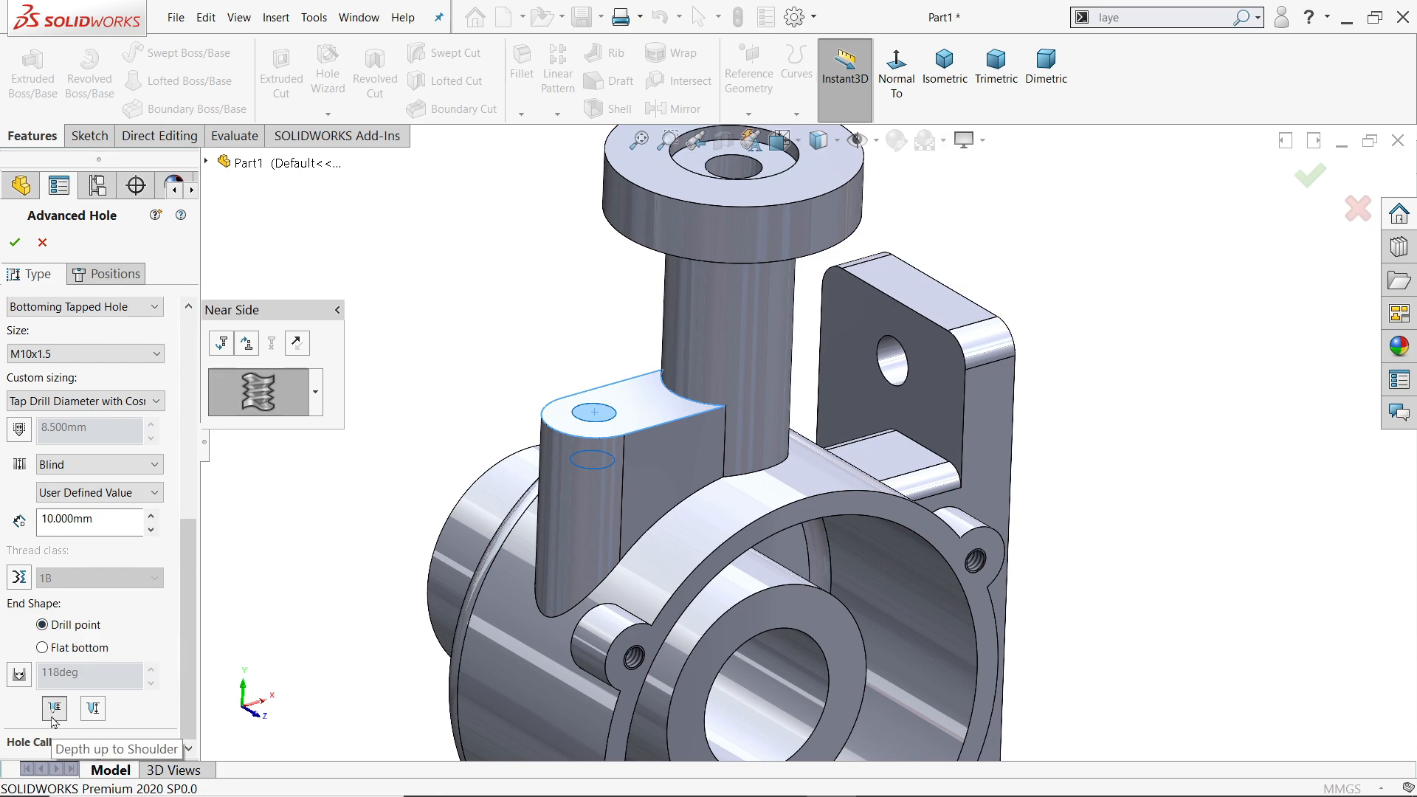
{"action": "left_click_drag", "start_coordinate": [191, 580], "coordinate": [183, 388]}
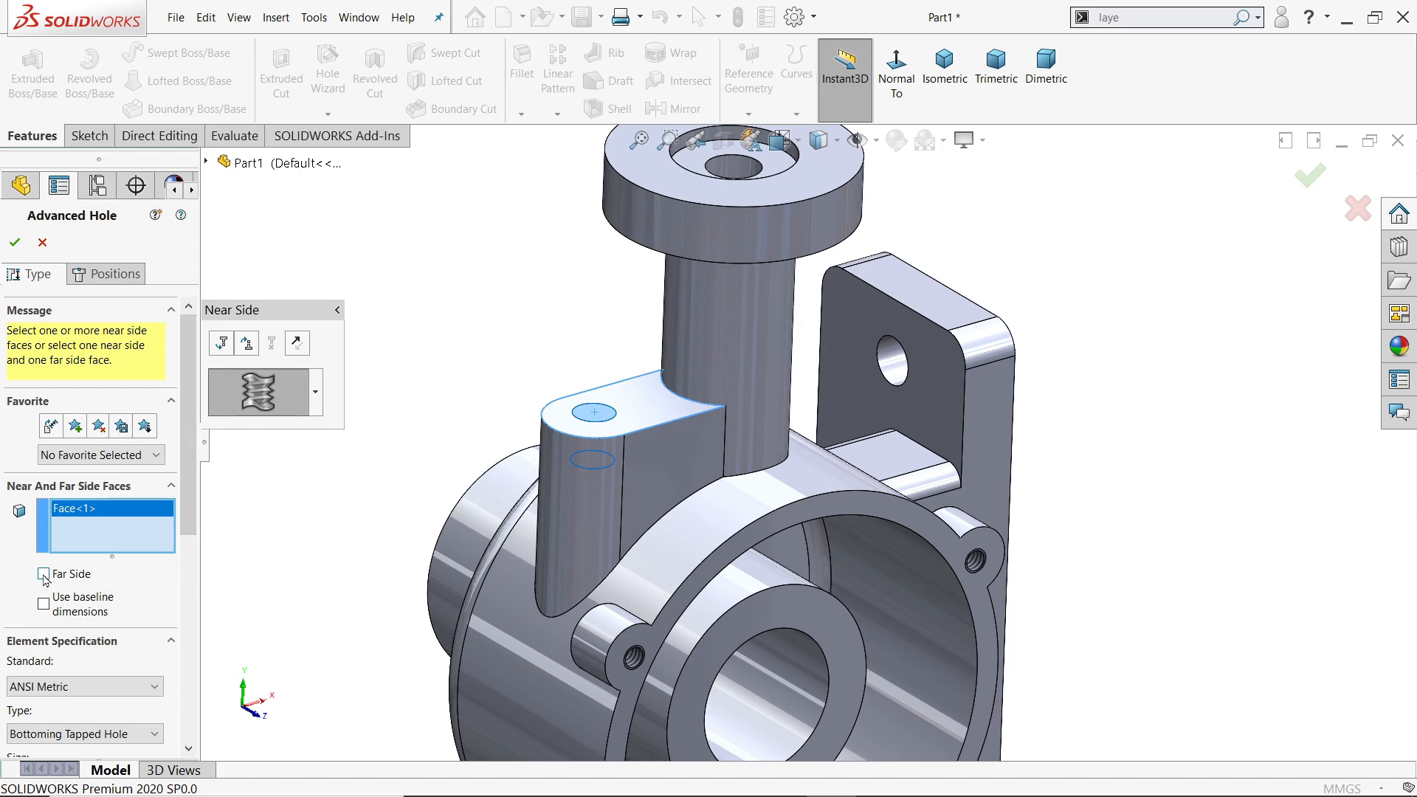
Add a second near-side element below the threaded one and make it a straight hole
{"action": "left_click", "coordinate": [222, 345]}
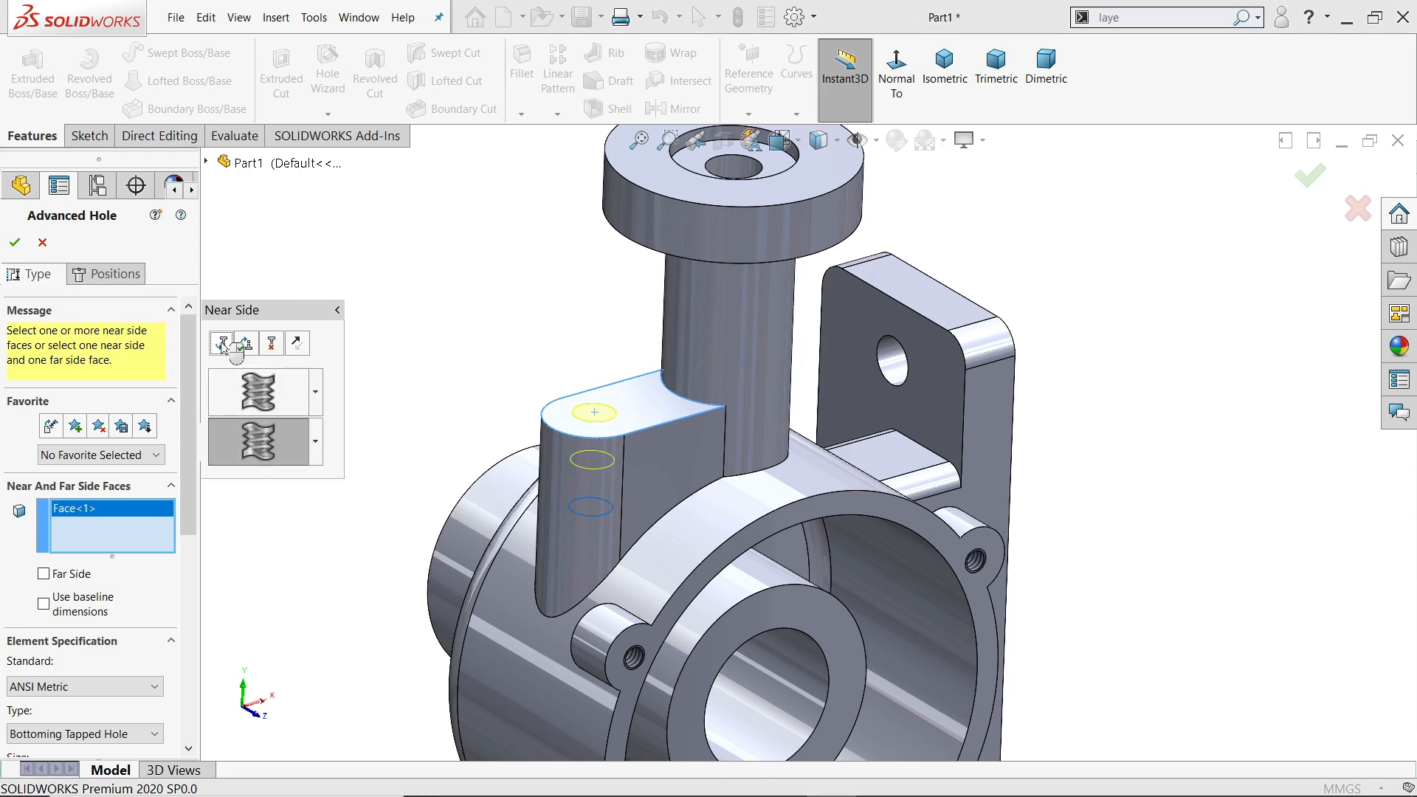
{"action": "left_click", "coordinate": [306, 453]}
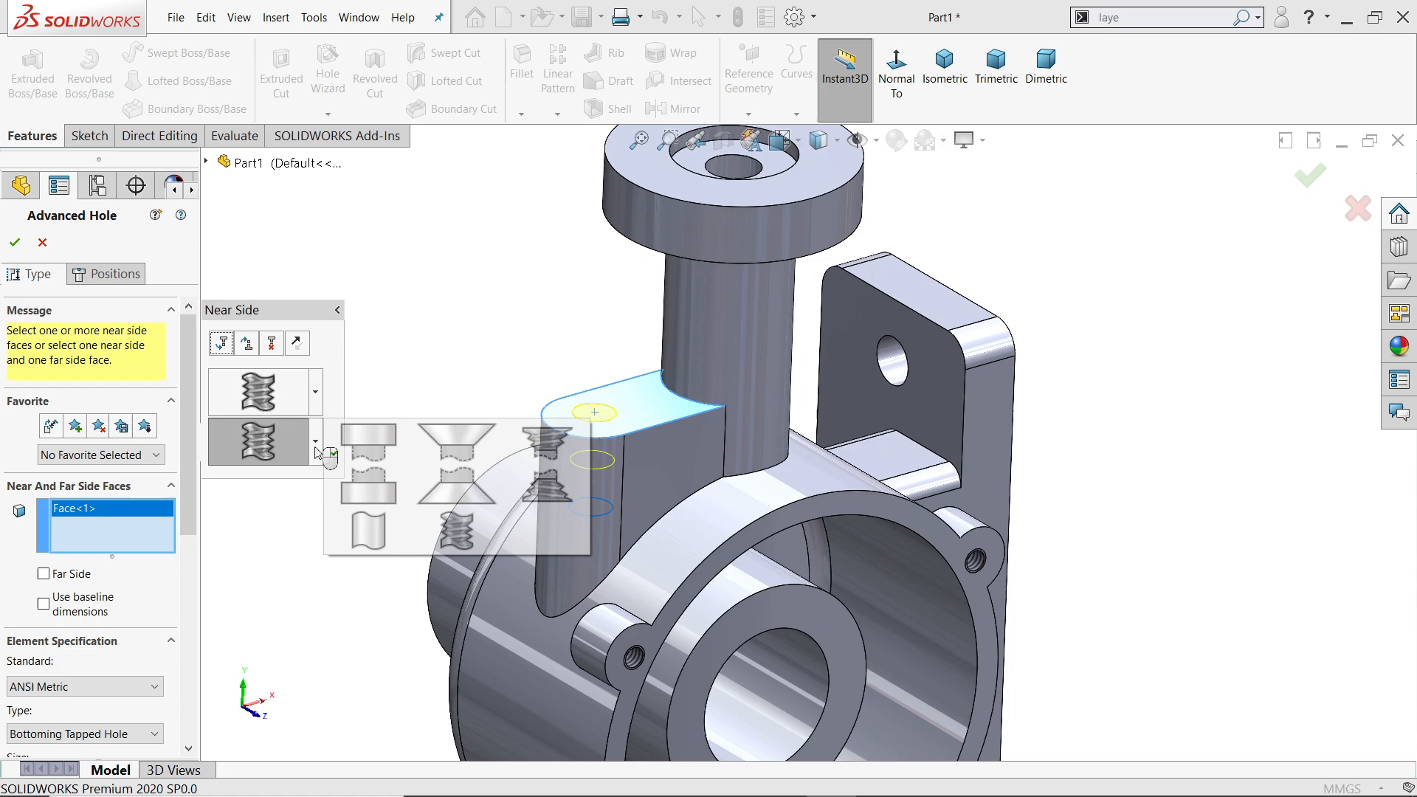
{"action": "left_click", "coordinate": [368, 533]}
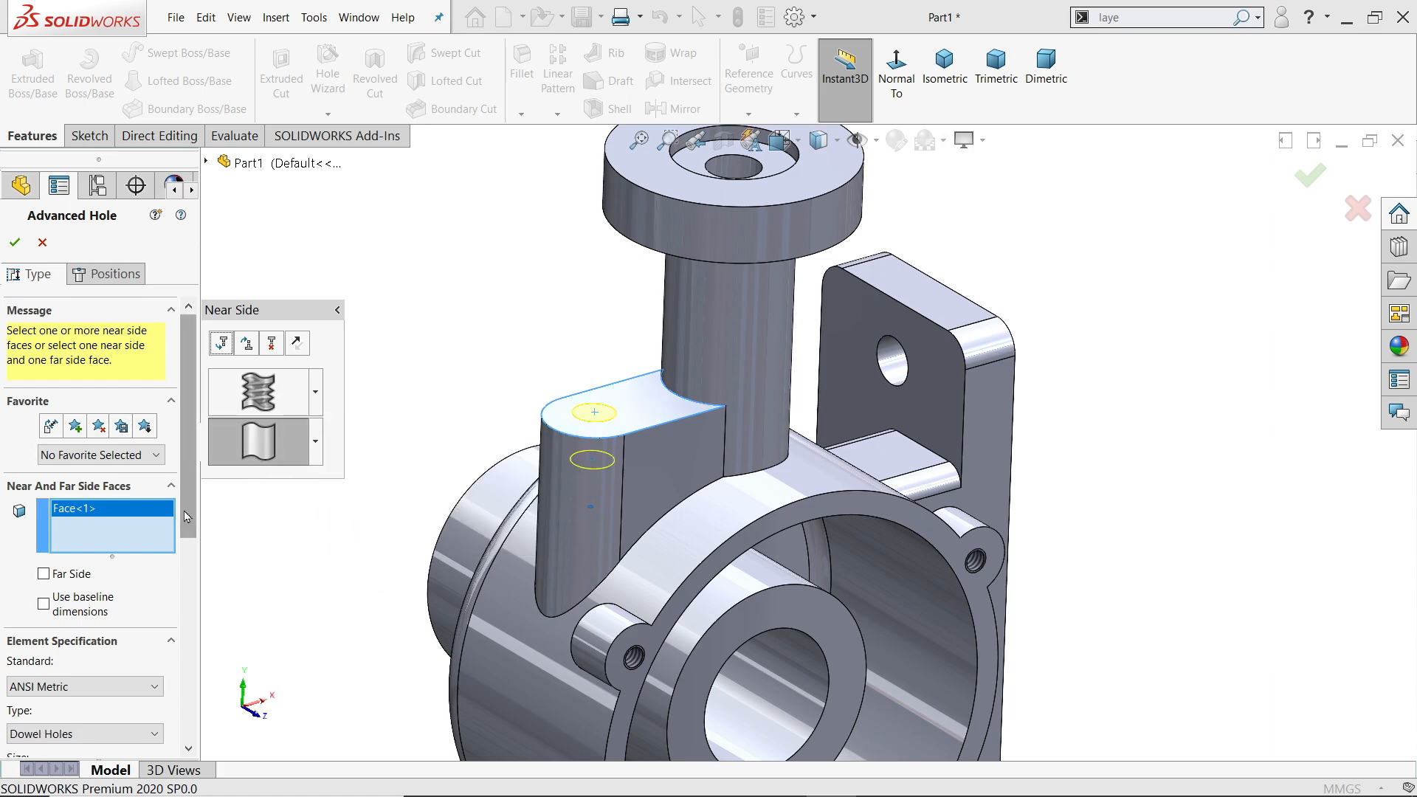
Specify the straight element as an ANSI Metric hole of type Drill sizes, size Ø4.0
{"action": "left_click_drag", "start_coordinate": [187, 516], "coordinate": [176, 649]}
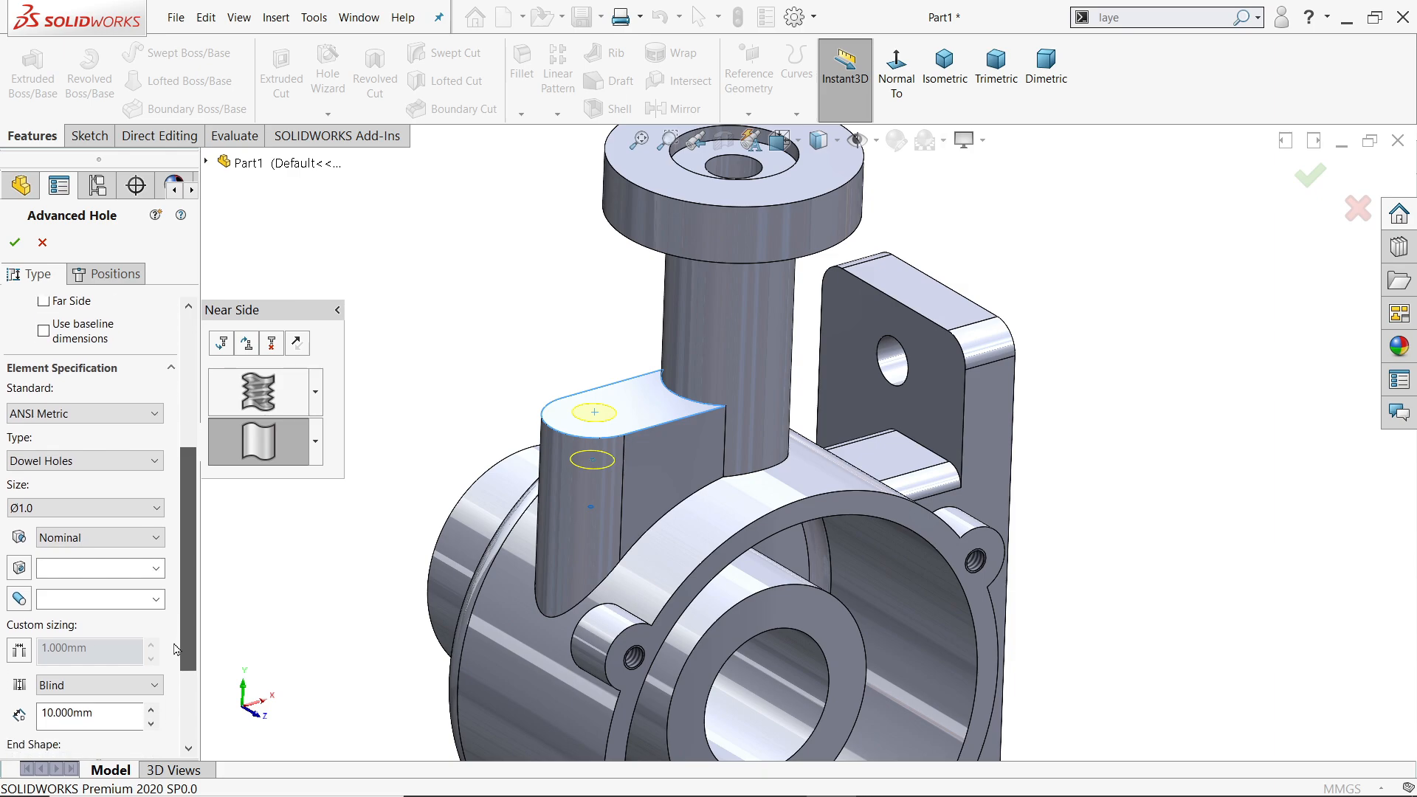
{"action": "left_click", "coordinate": [69, 462]}
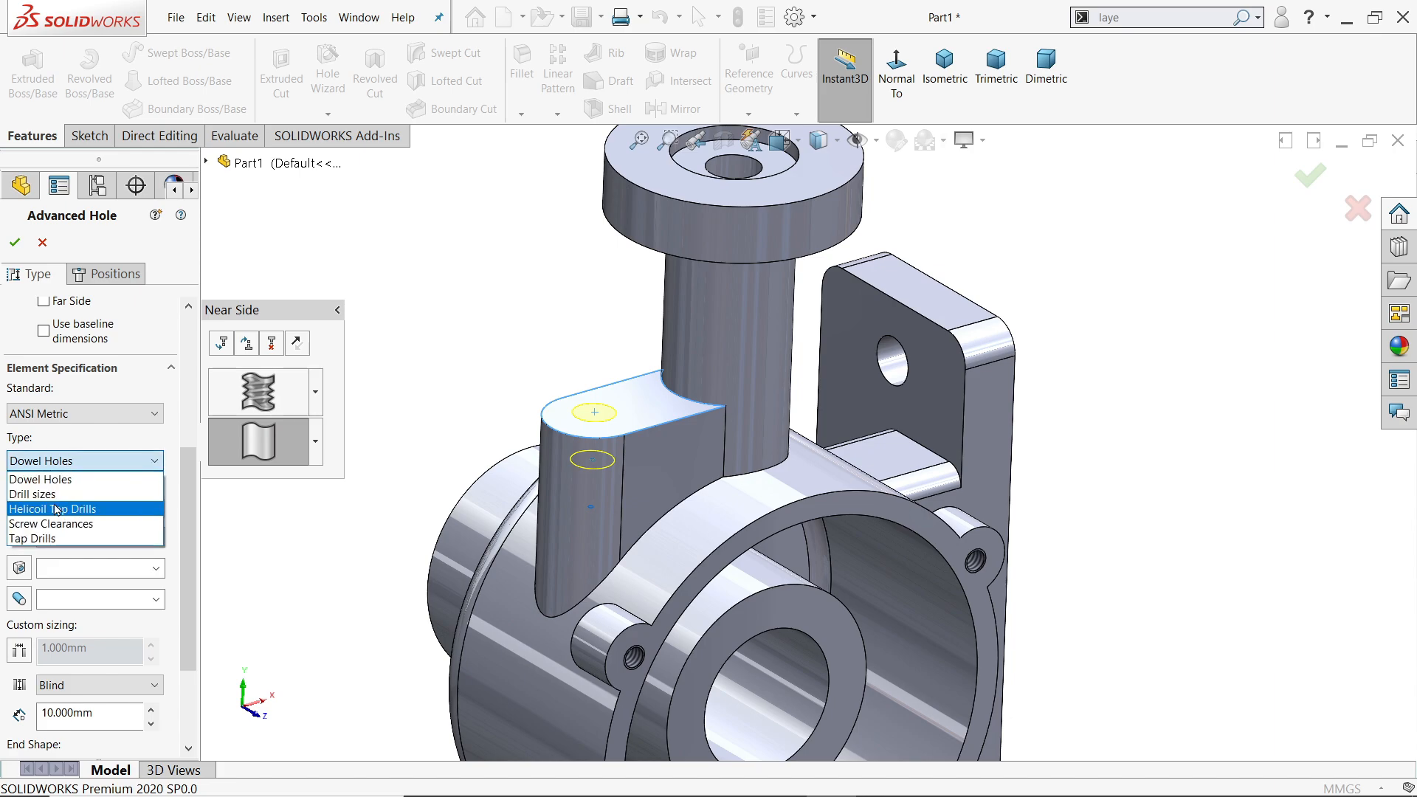
{"action": "left_click", "coordinate": [56, 495]}
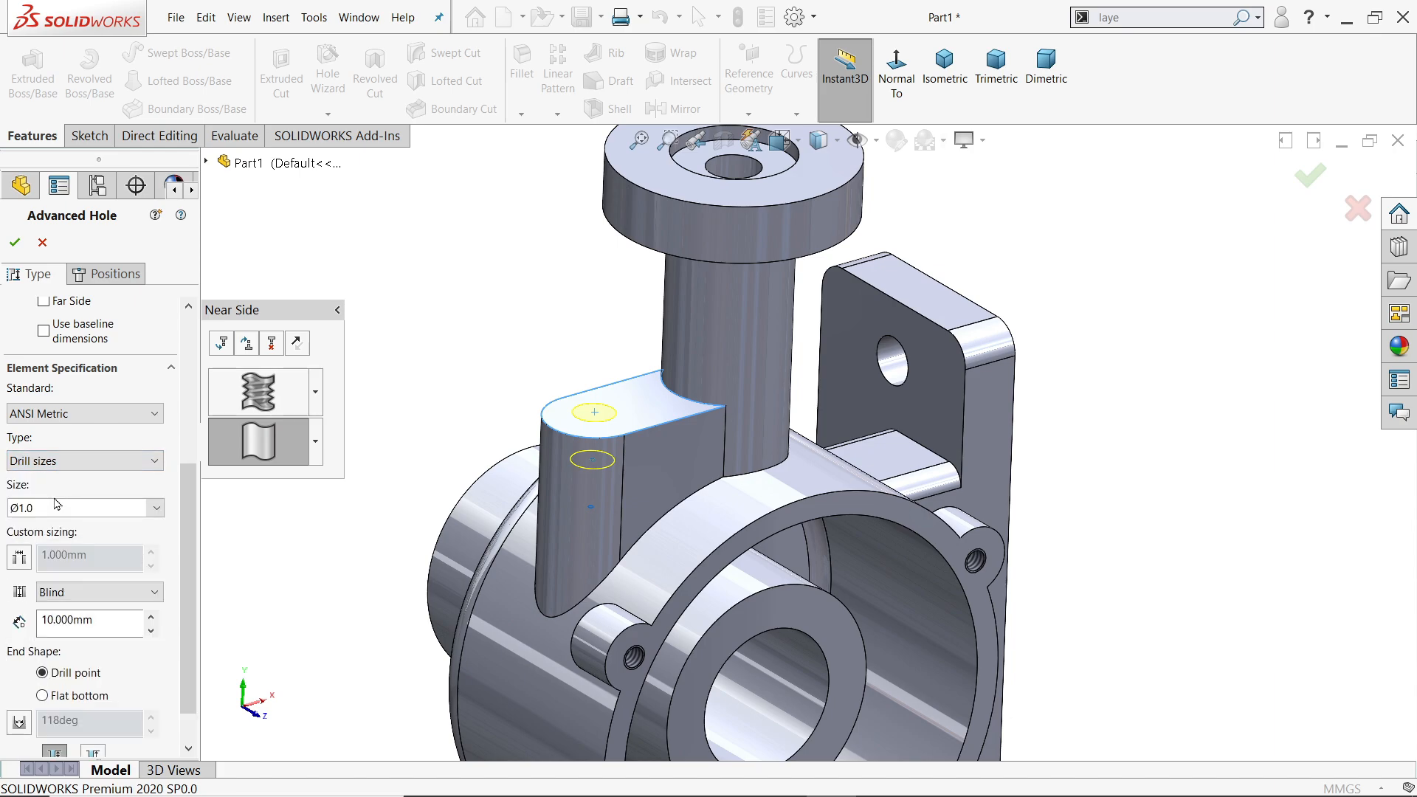
{"action": "scroll", "coordinate": [177, 576], "scroll_direction": "down", "scroll_amount": 1}
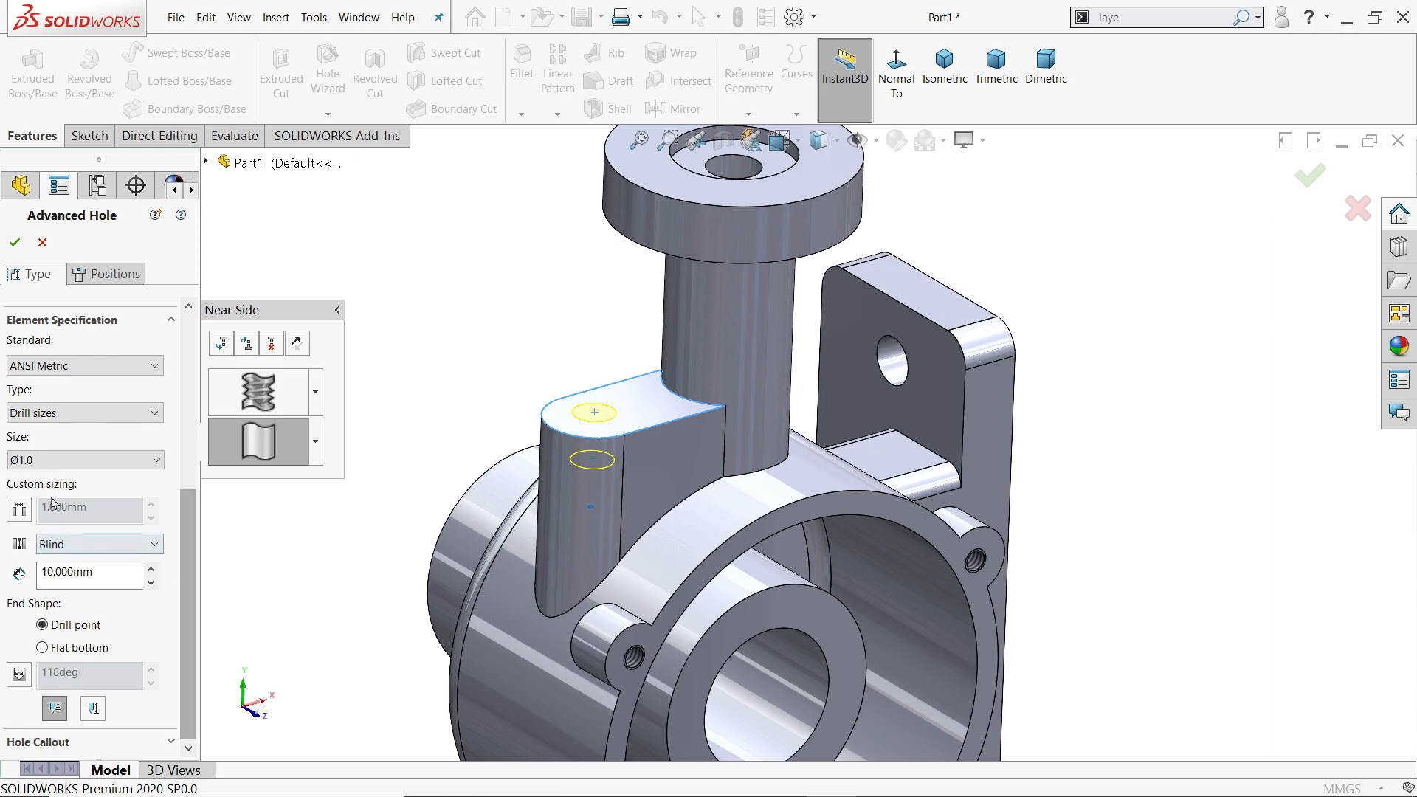
{"action": "left_click", "coordinate": [44, 460]}
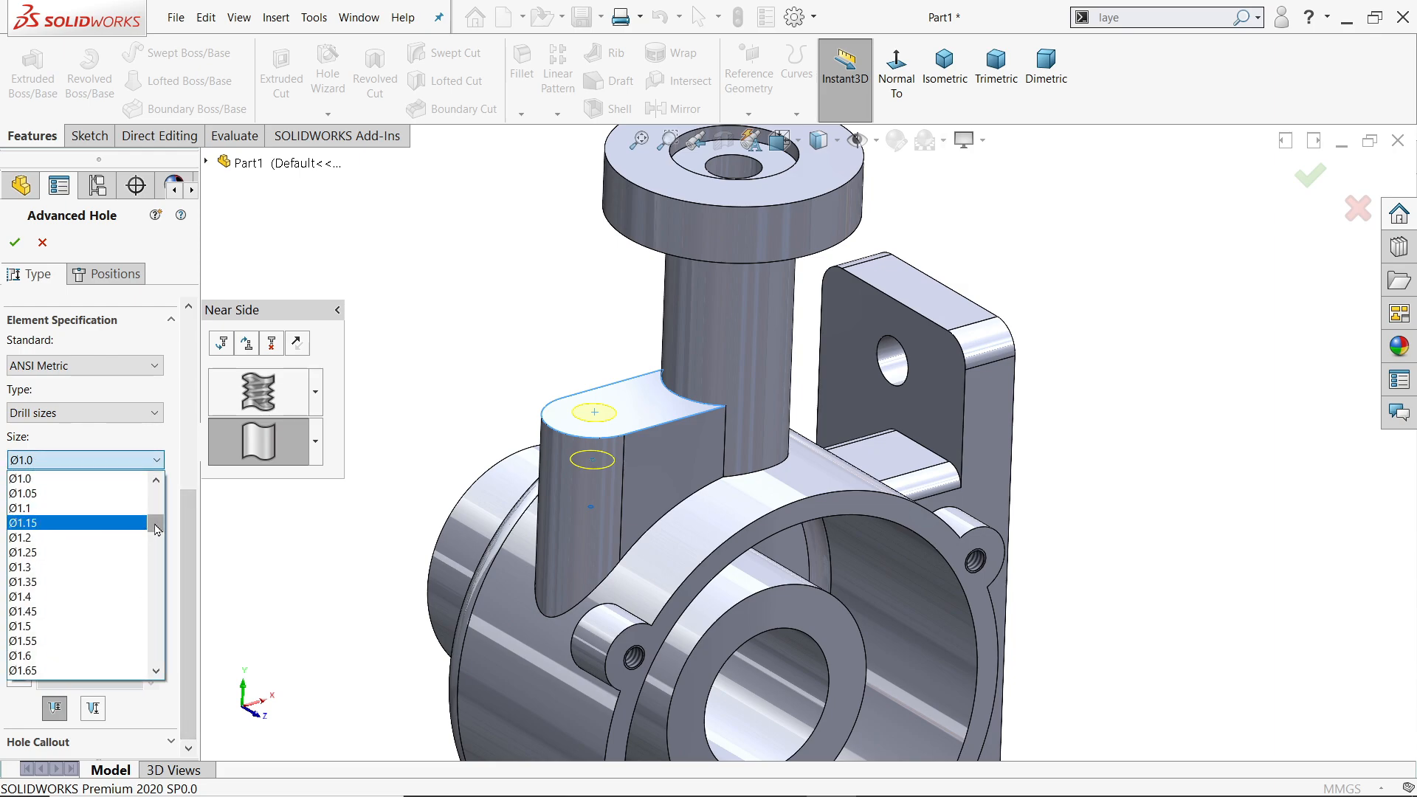
{"action": "left_click_drag", "start_coordinate": [155, 524], "coordinate": [152, 566]}
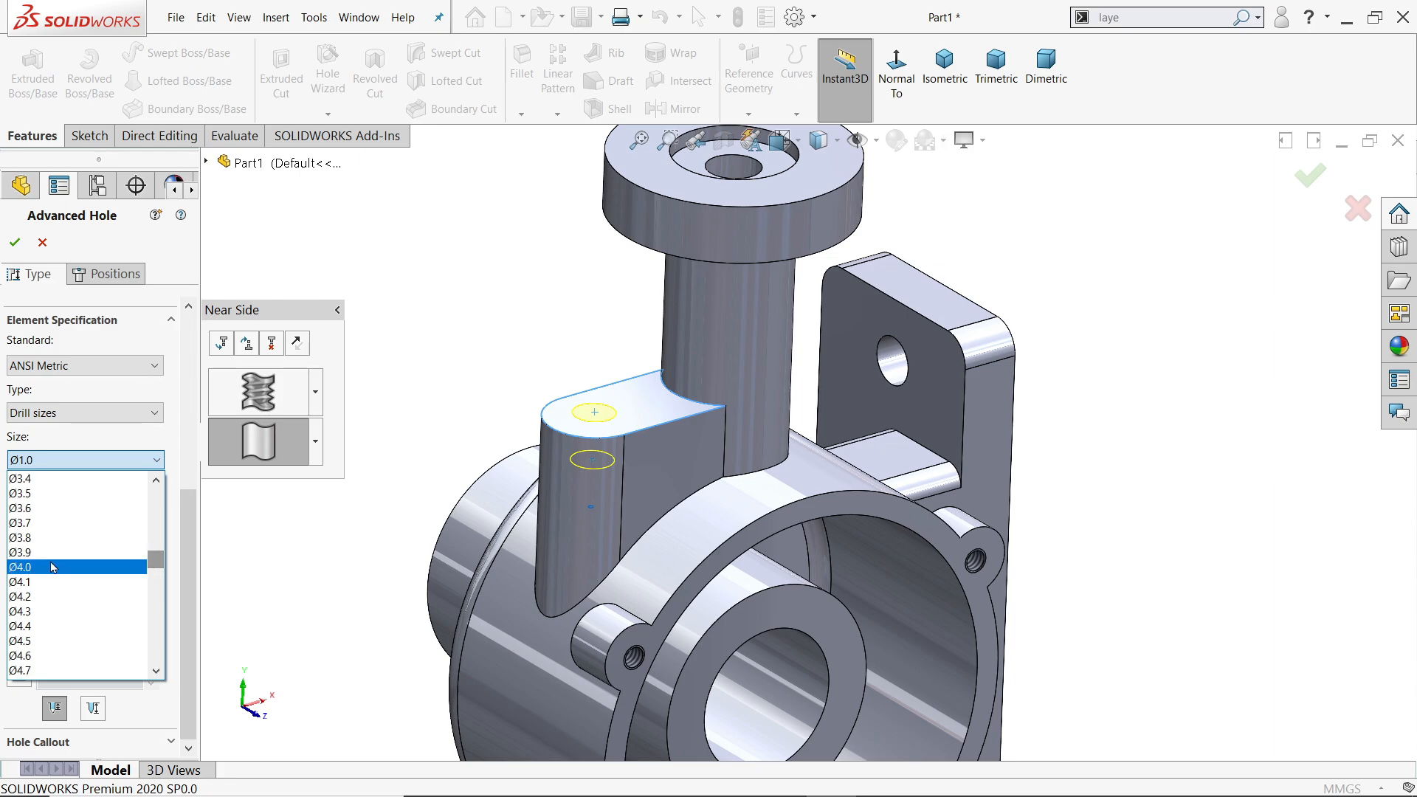
{"action": "left_click", "coordinate": [27, 567]}
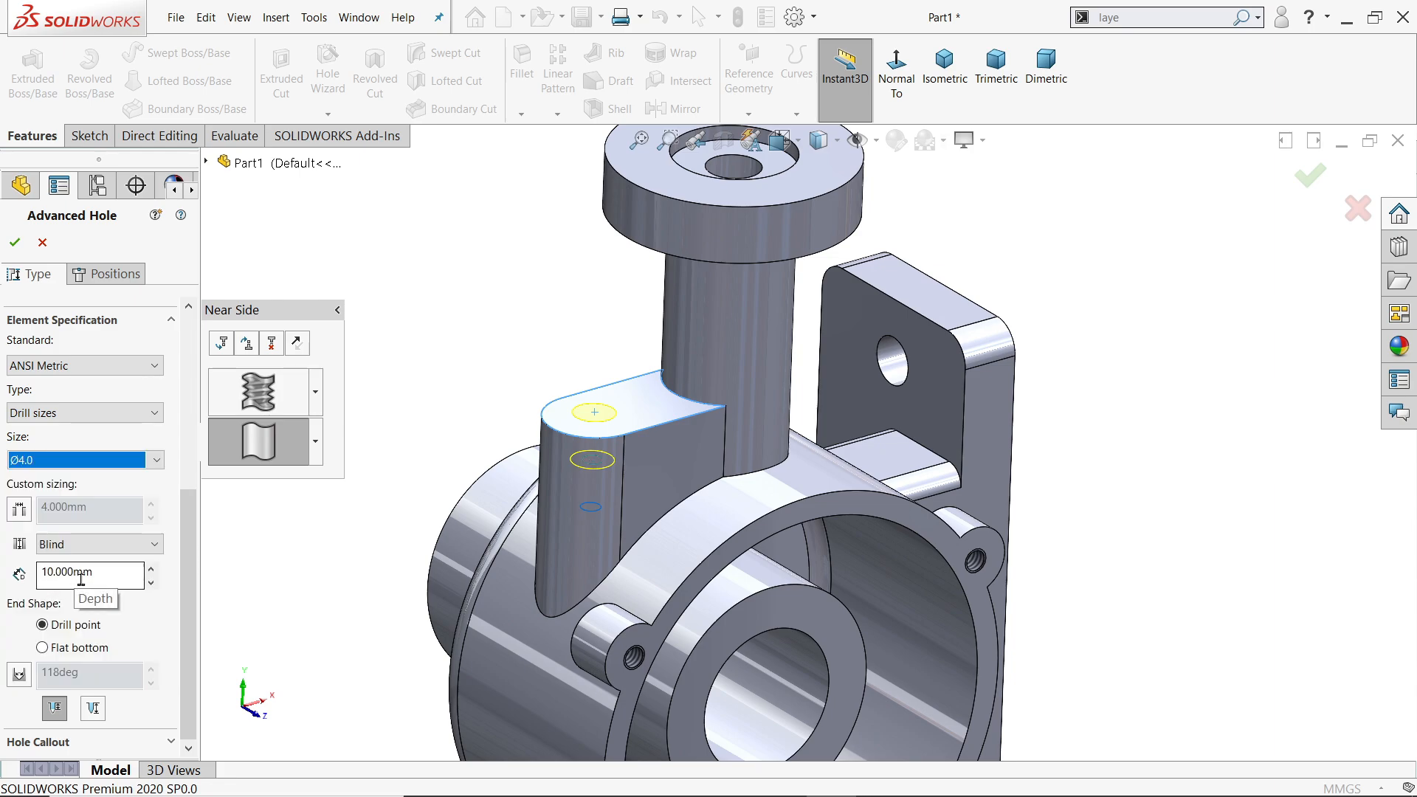
Try the Up To Next end condition for the Ø4.0 straight element and check its preview inside the housing
{"action": "middle_click_drag", "start_coordinate": [345, 572], "coordinate": [257, 463]}
{"action": "scroll", "coordinate": [334, 505], "scroll_direction": "up", "scroll_amount": 2}
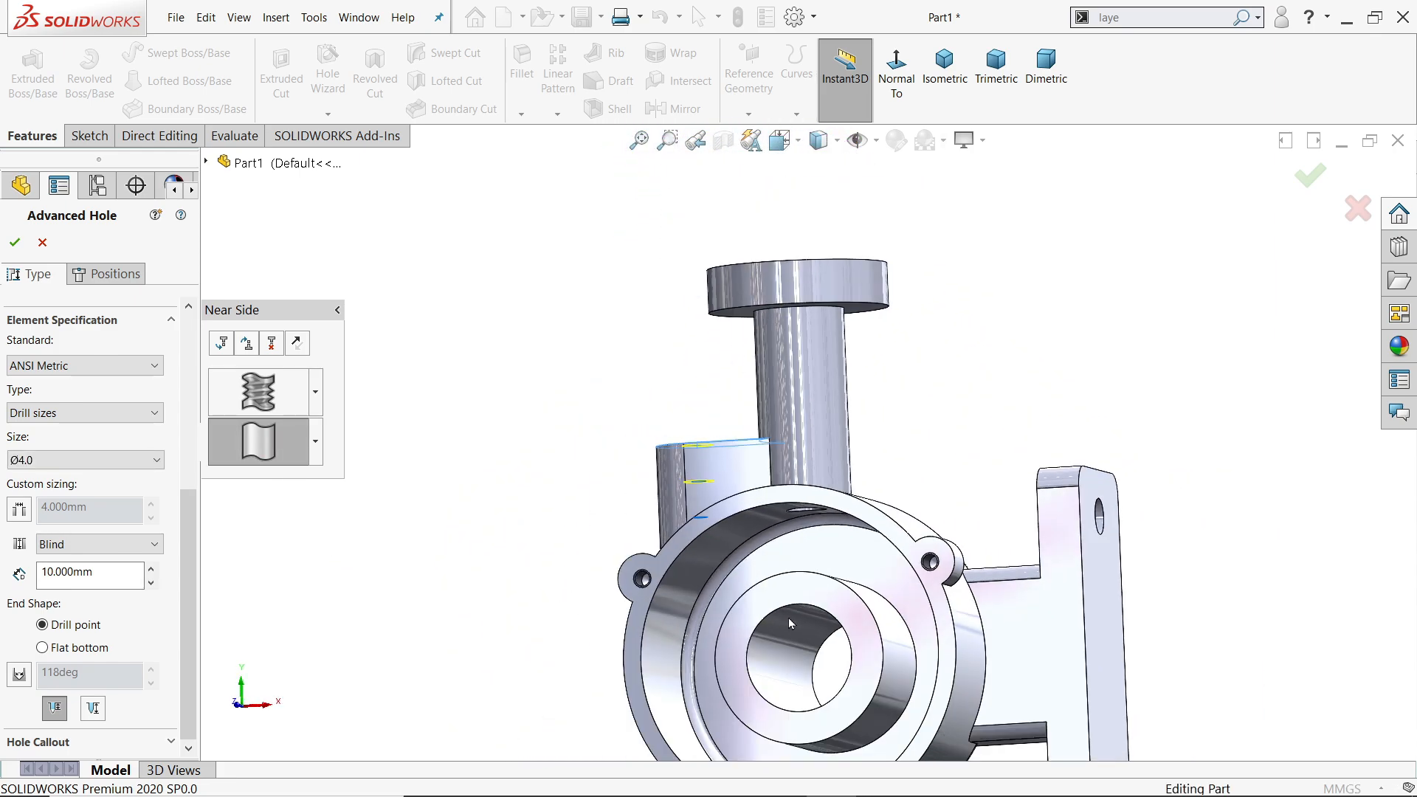
{"action": "scroll", "coordinate": [788, 619], "scroll_direction": "down", "scroll_amount": 3}
{"action": "left_click", "coordinate": [69, 548]}
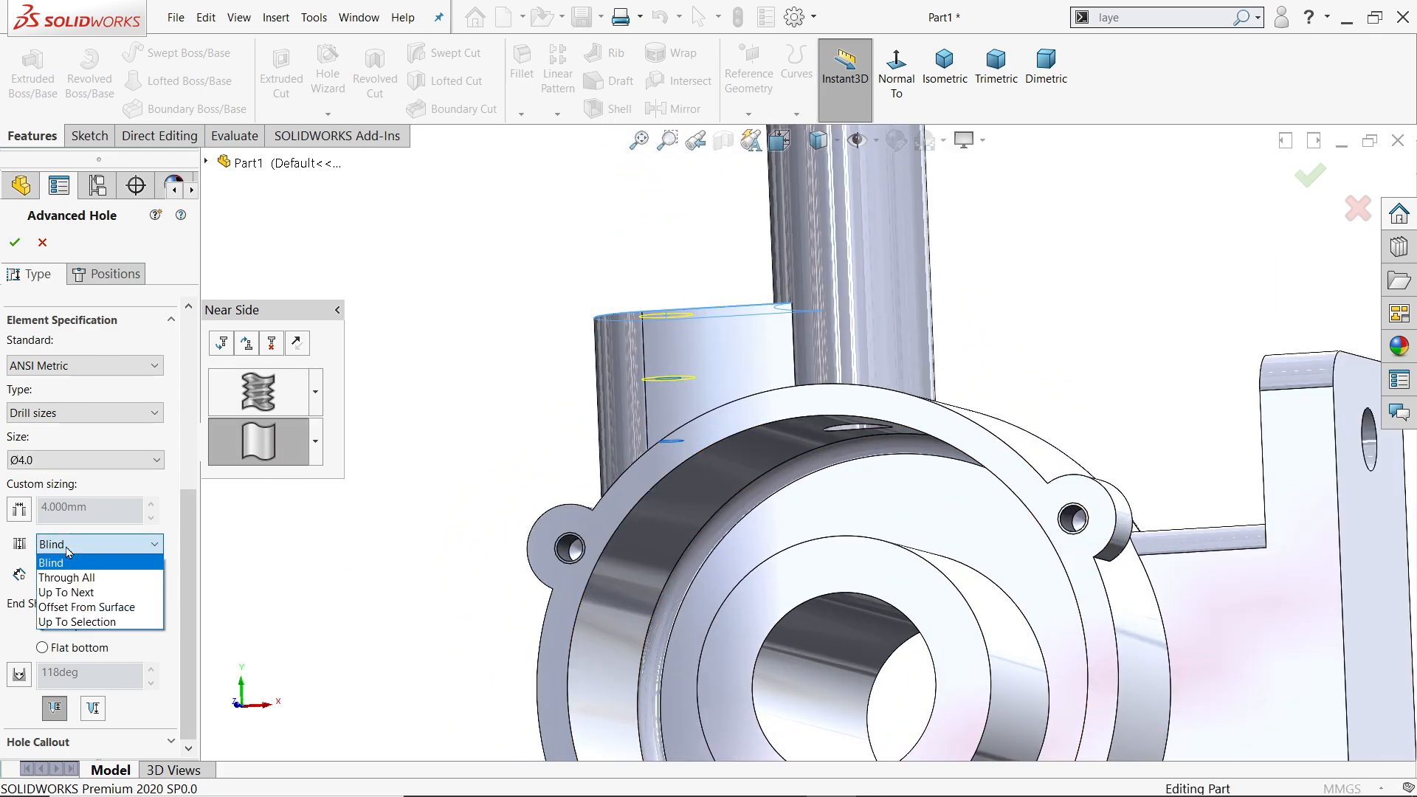
{"action": "left_click", "coordinate": [82, 598]}
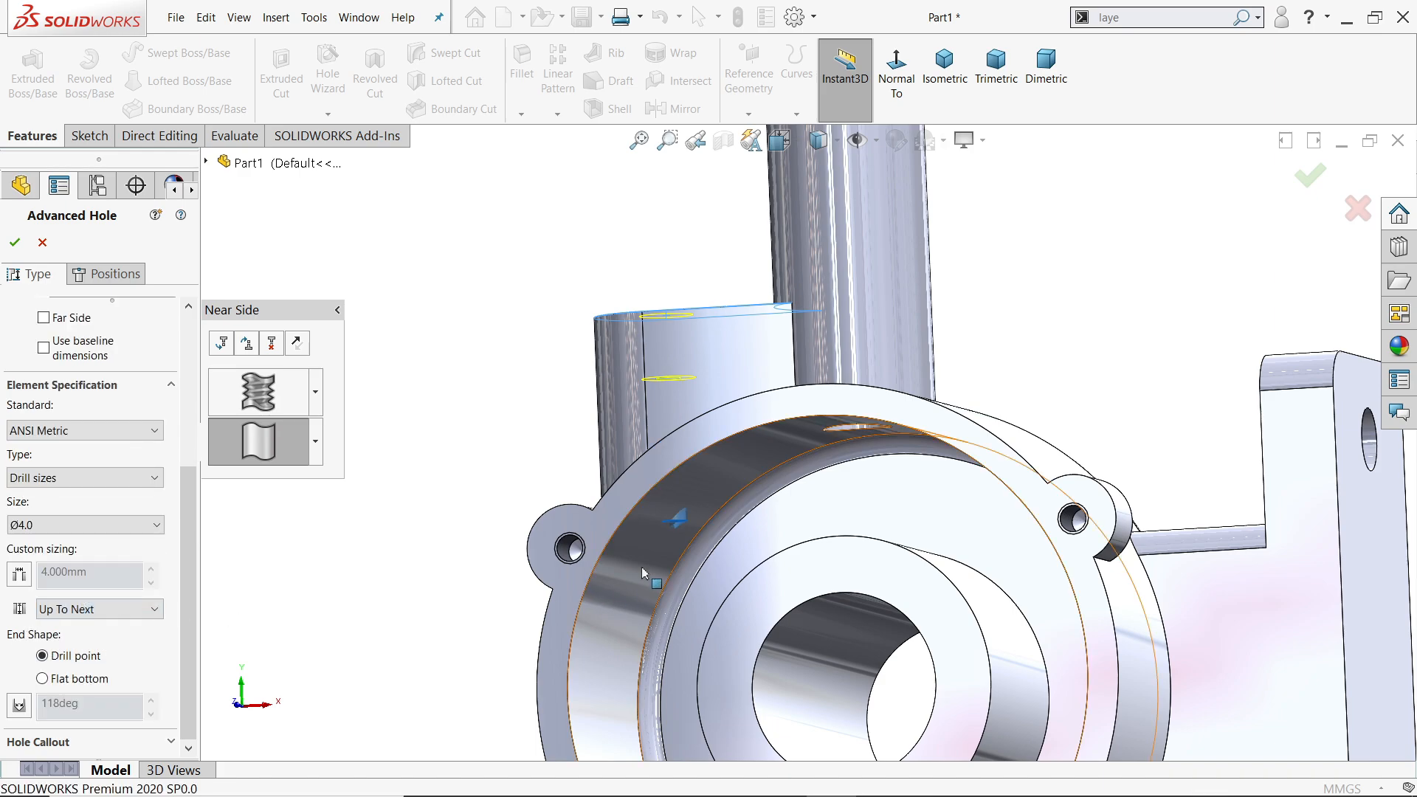
{"action": "scroll", "coordinate": [721, 531], "scroll_direction": "down", "scroll_amount": 5}
{"action": "scroll", "coordinate": [720, 485], "scroll_direction": "up", "scroll_amount": 1}
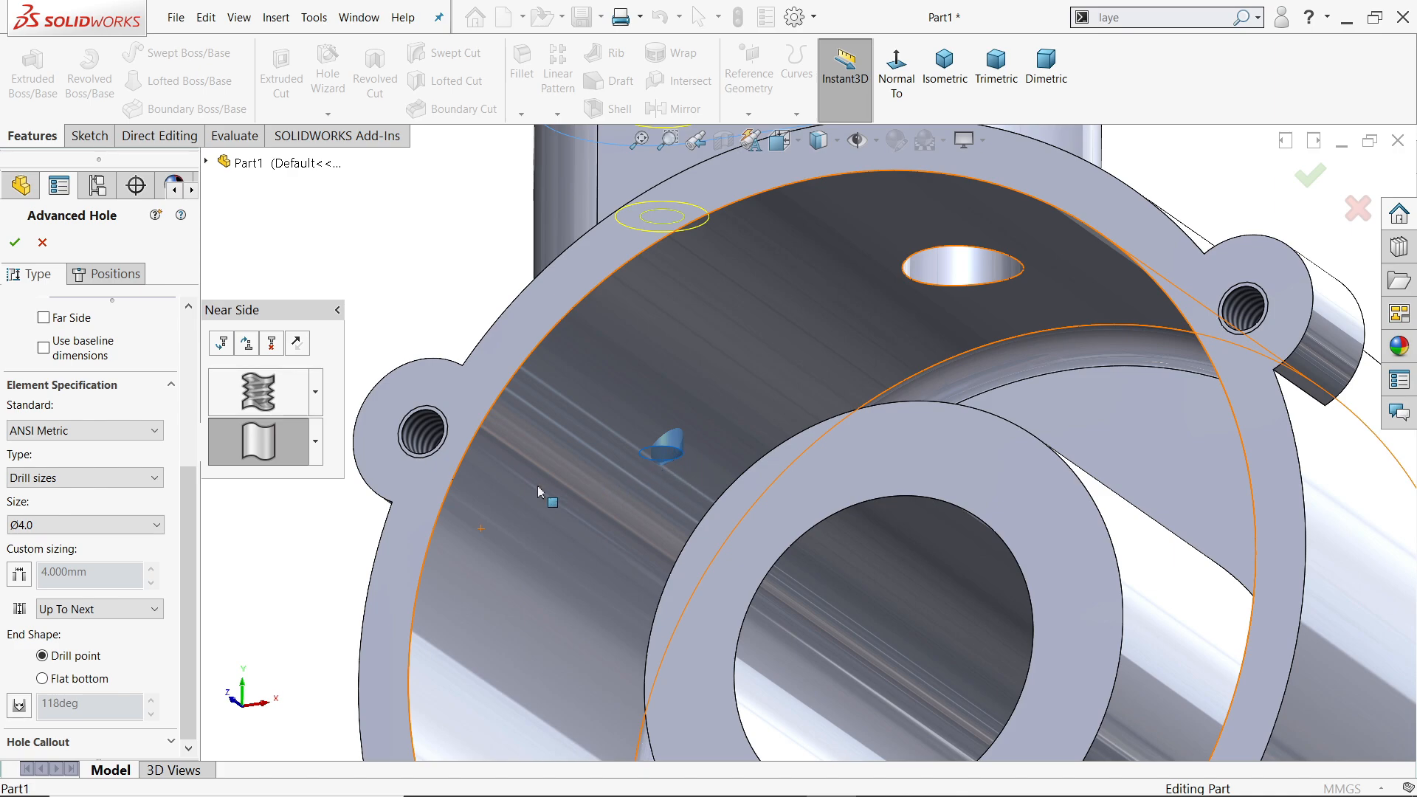
Set the Ø4.0 straight element's end condition to Up To Selection, ending at the Top Plane
{"action": "left_click", "coordinate": [89, 611]}
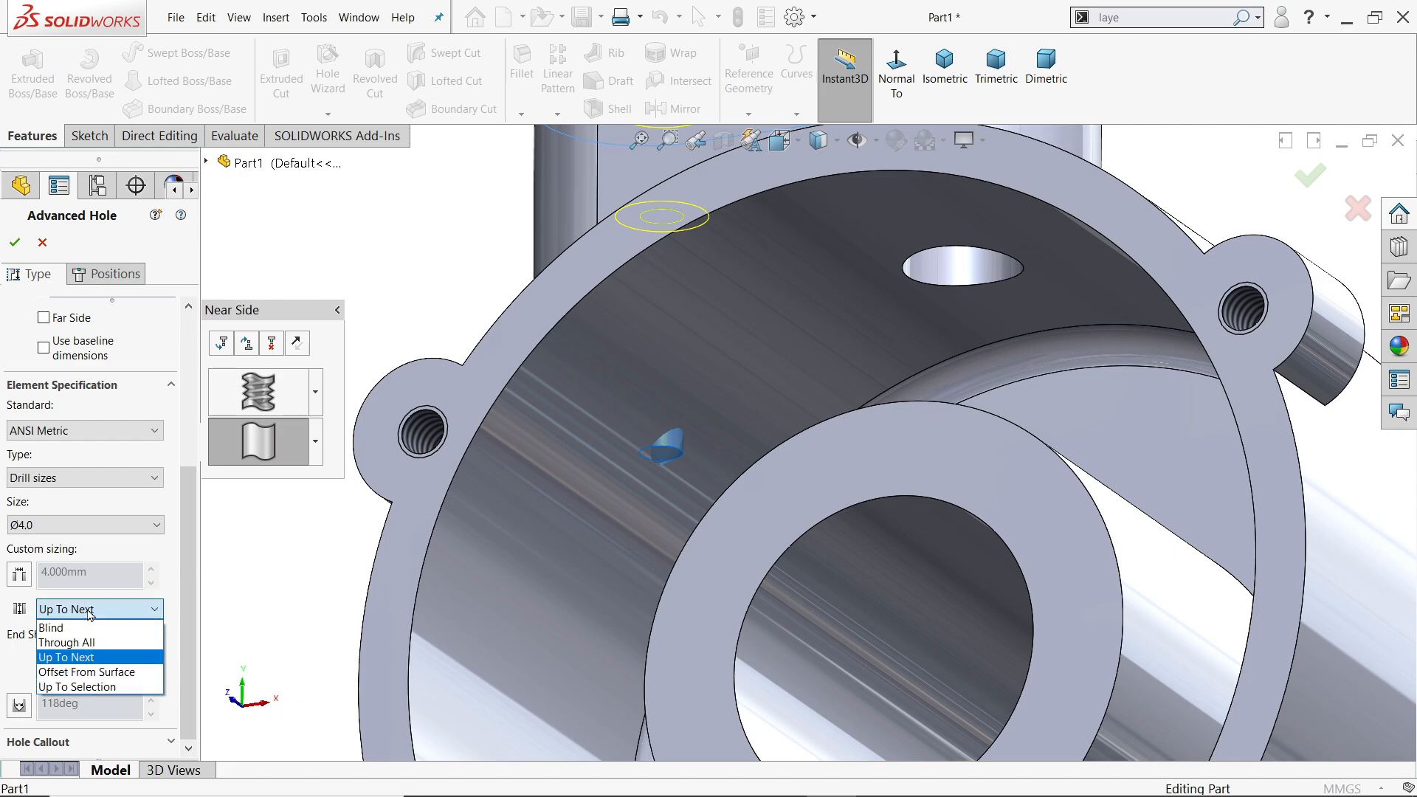
{"action": "left_click", "coordinate": [87, 688]}
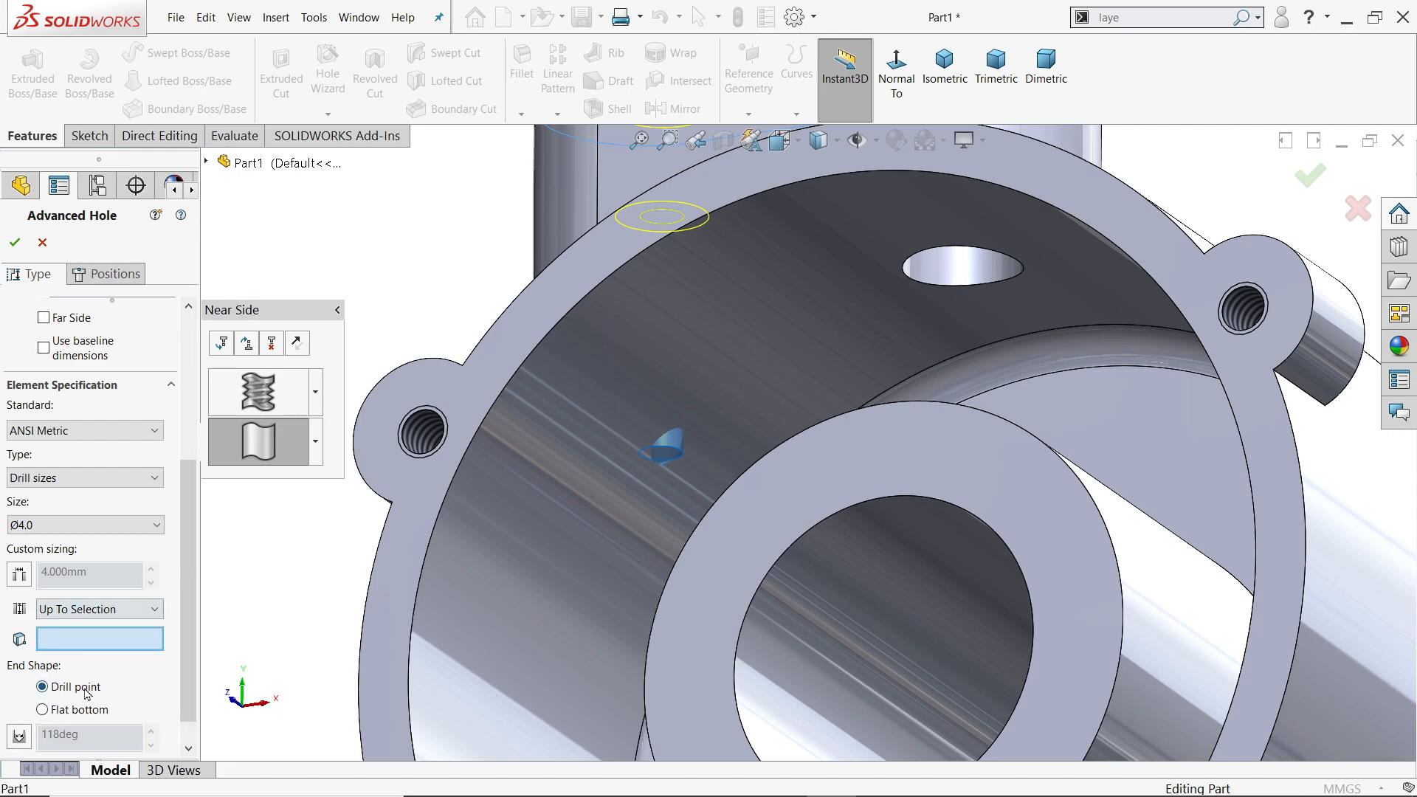
{"action": "left_click", "coordinate": [207, 163]}
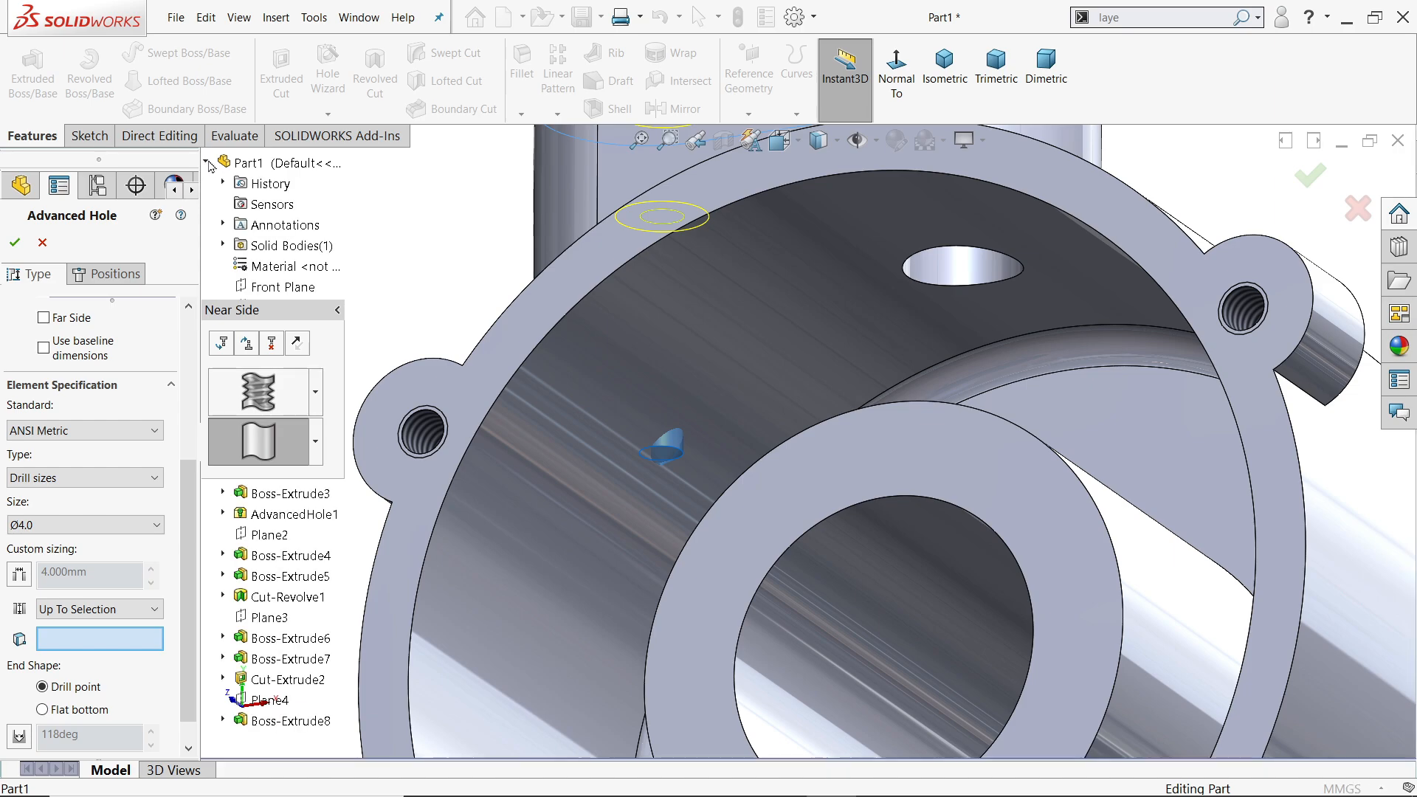
{"action": "left_click", "coordinate": [341, 311]}
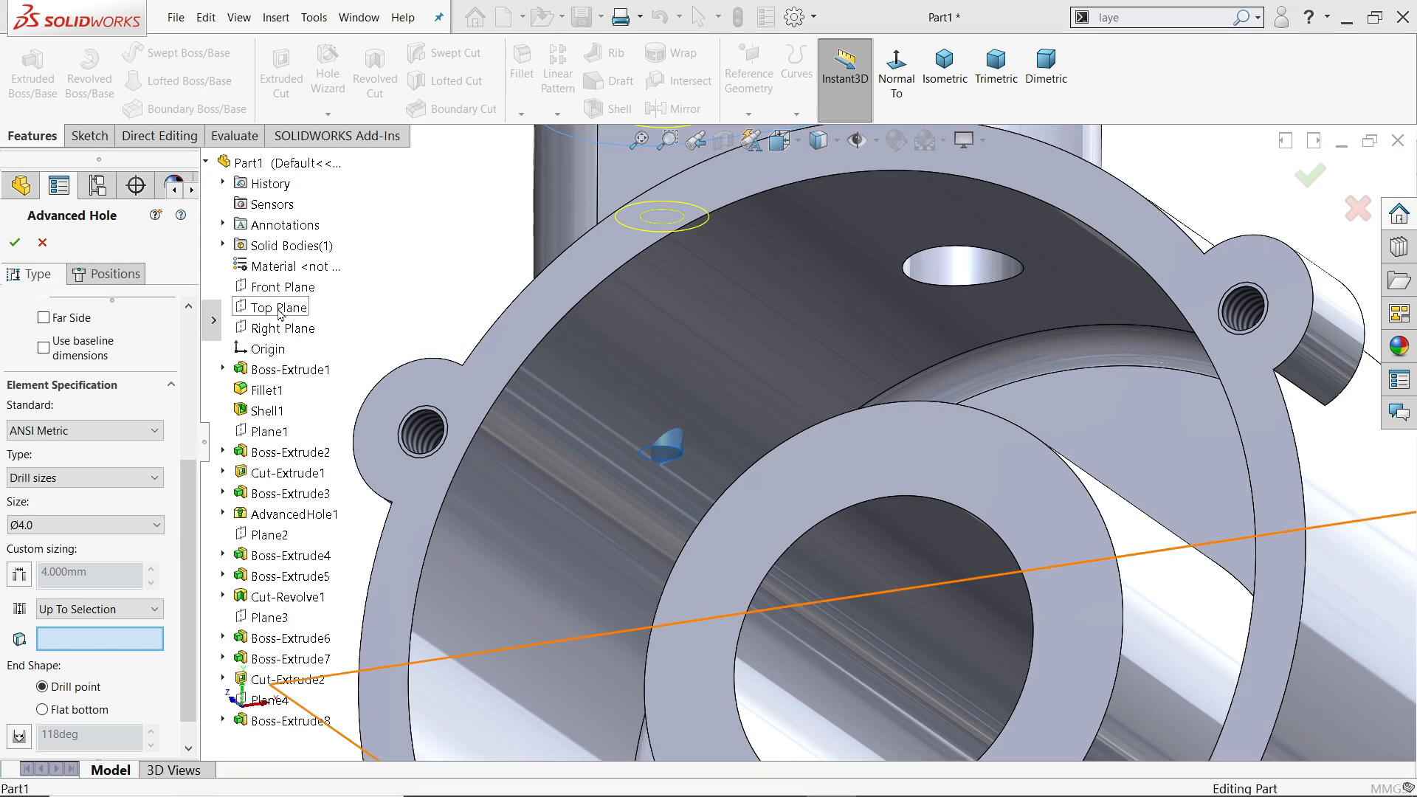
{"action": "left_click", "coordinate": [281, 307]}
{"action": "scroll", "coordinate": [672, 426], "scroll_direction": "up", "scroll_amount": 1}
{"action": "middle_click_drag", "start_coordinate": [670, 419], "coordinate": [701, 442]}
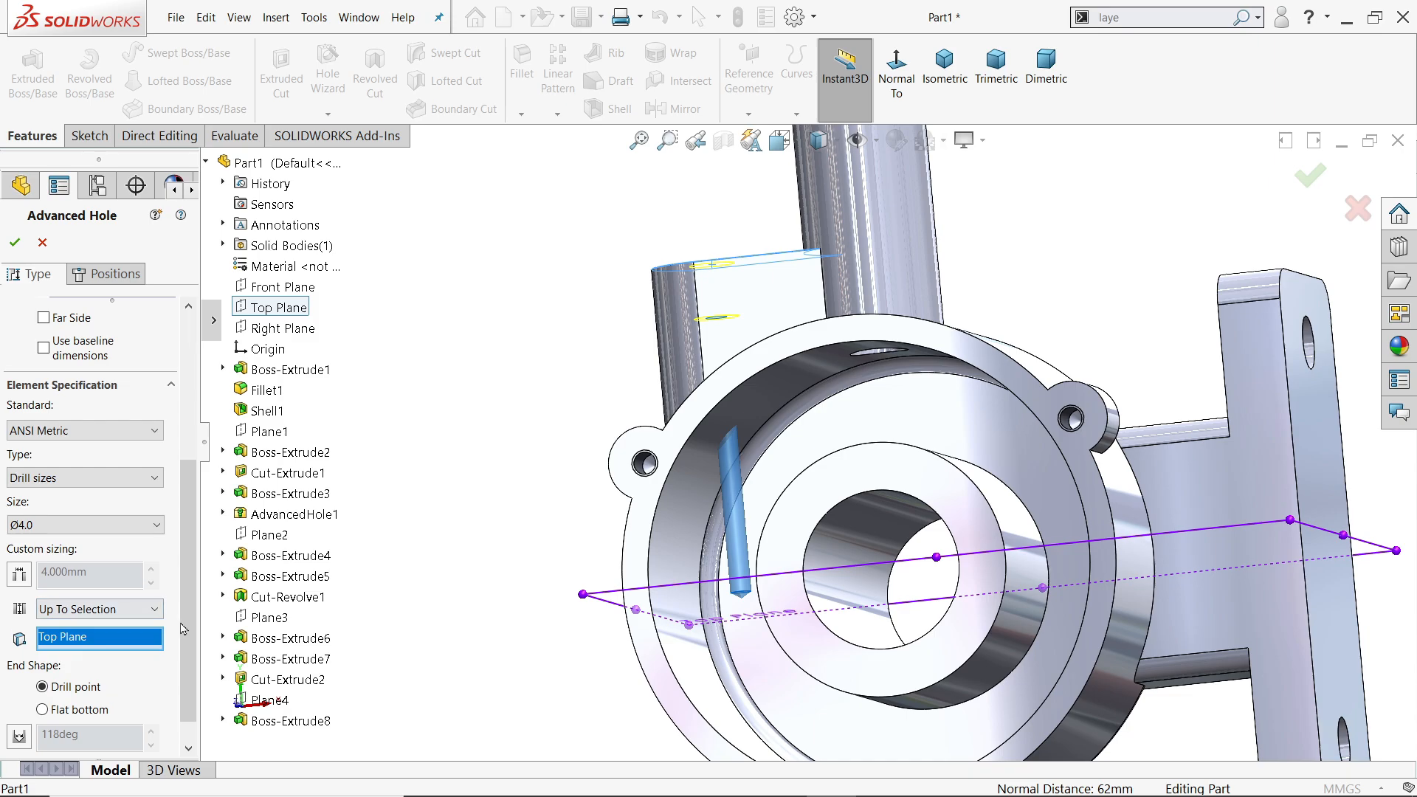
Position the advanced hole at the centre of the boss's rounded end and complete the feature
{"action": "left_click_drag", "start_coordinate": [184, 628], "coordinate": [209, 455]}
{"action": "middle_click_drag", "start_coordinate": [427, 423], "coordinate": [505, 561]}
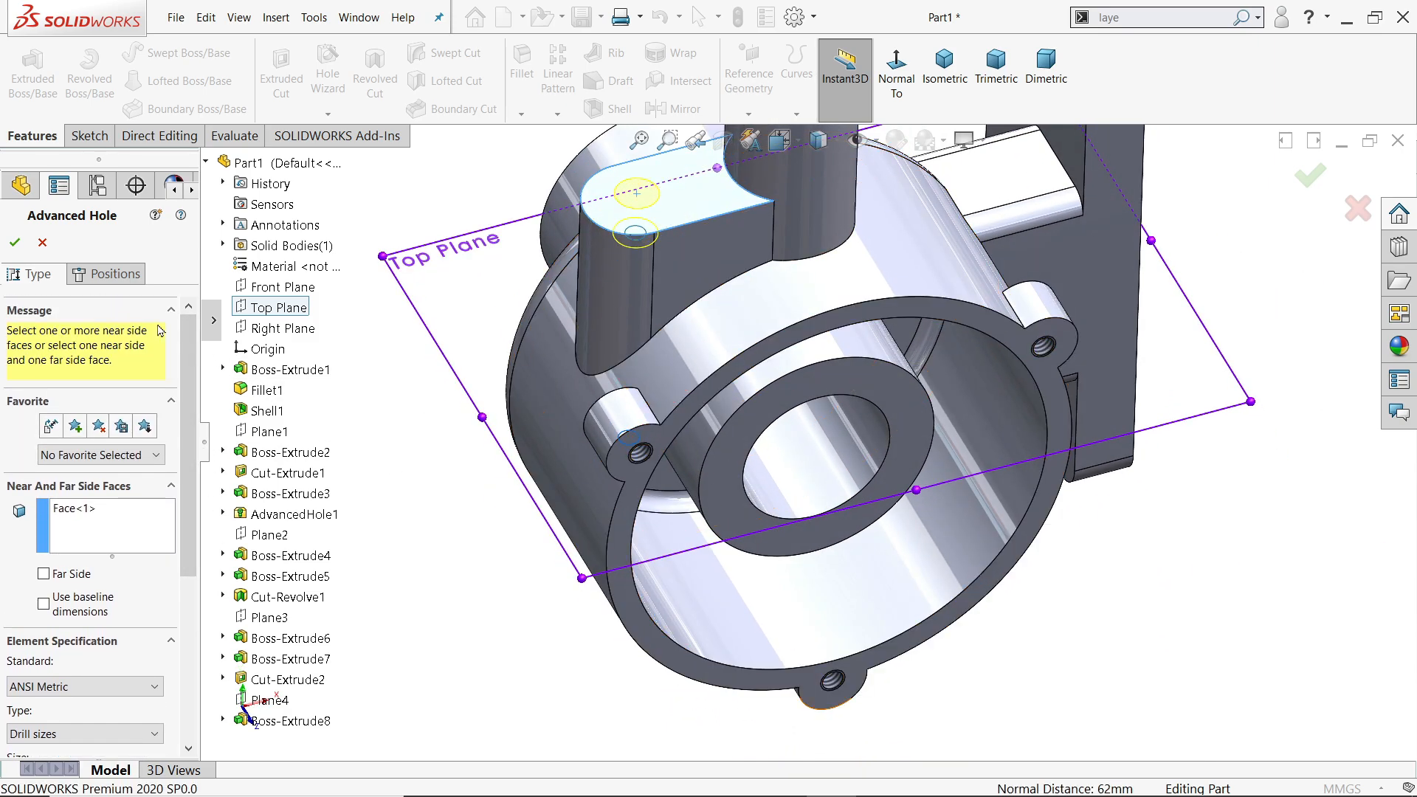
{"action": "left_click", "coordinate": [111, 279]}
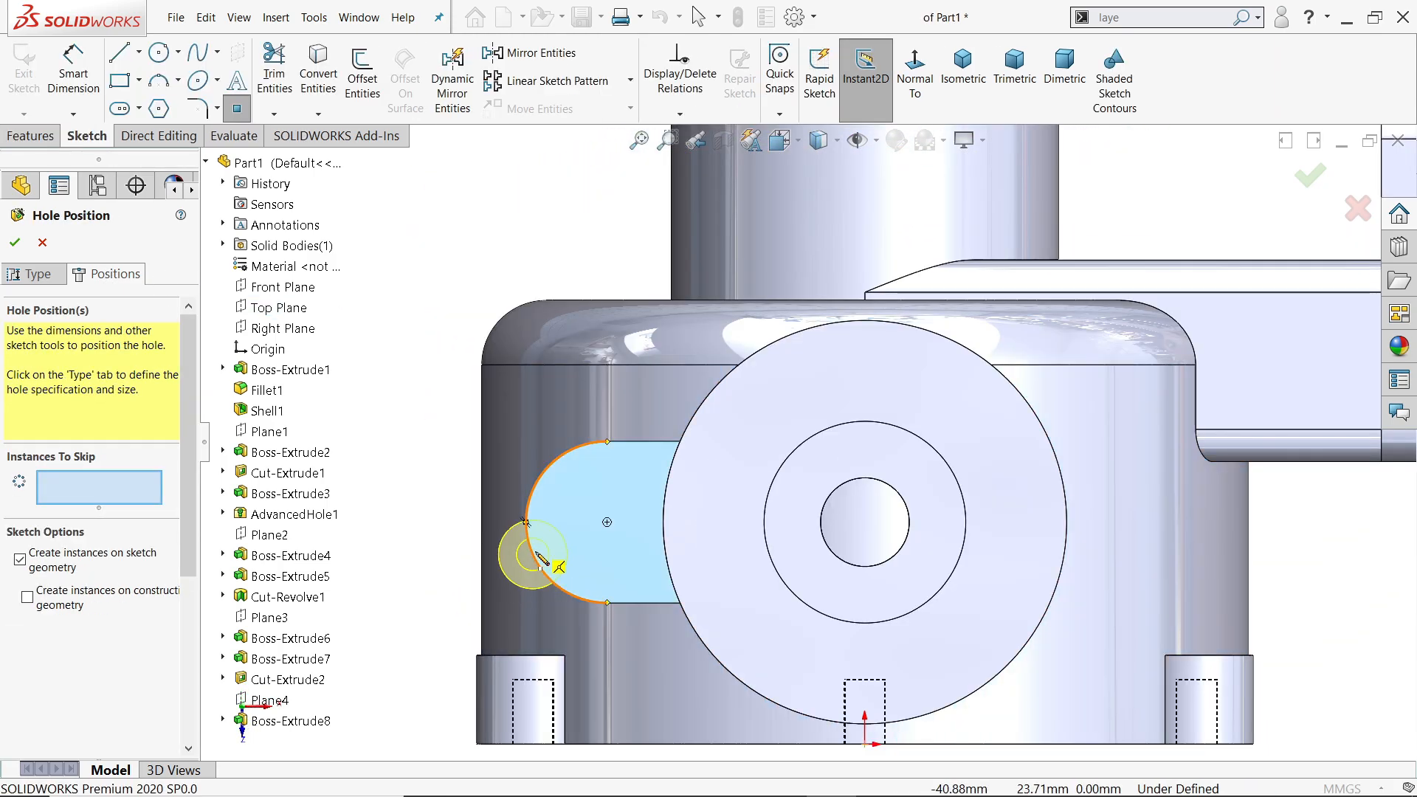
{"action": "left_click", "coordinate": [607, 523]}
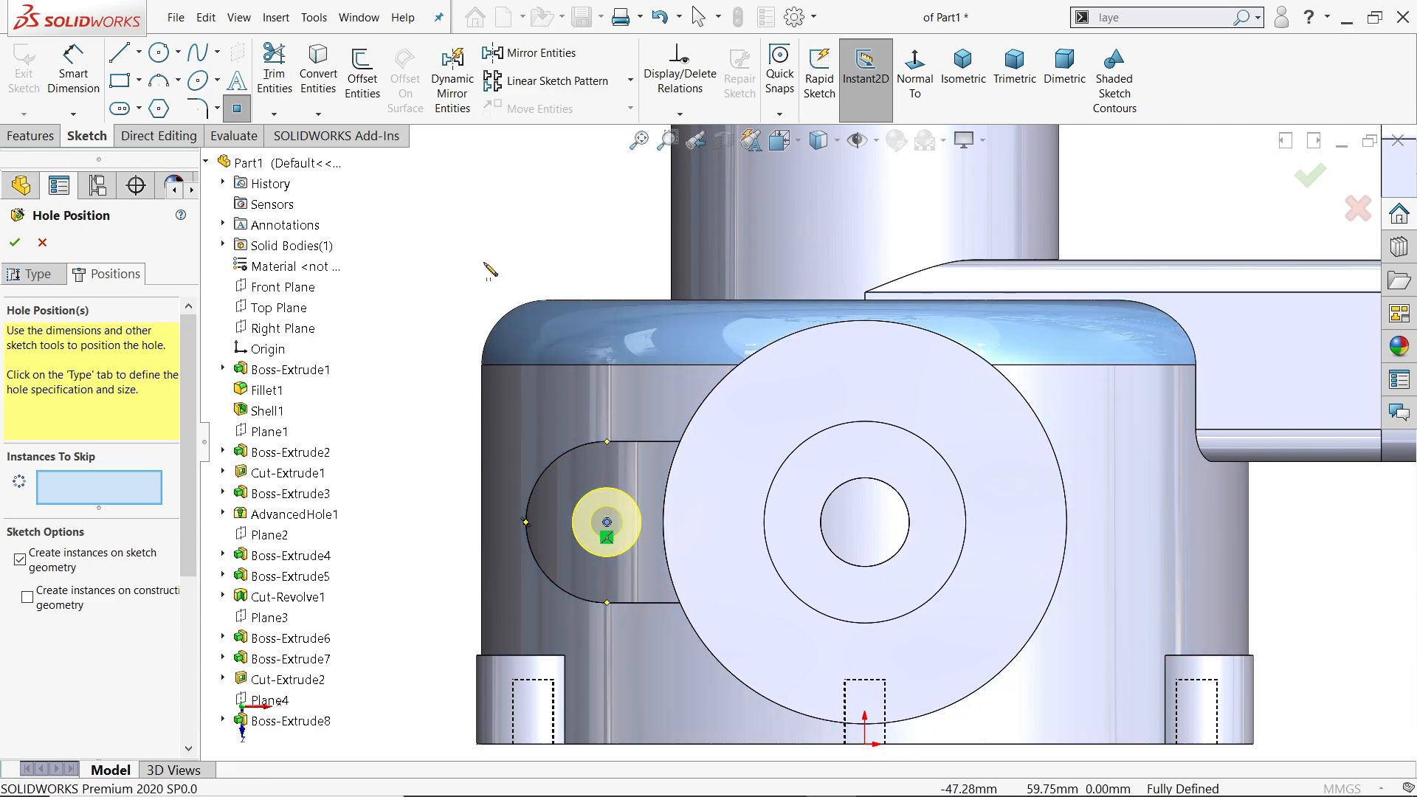
{"action": "key", "text": "Escape"}
{"action": "left_click", "coordinate": [963, 66]}
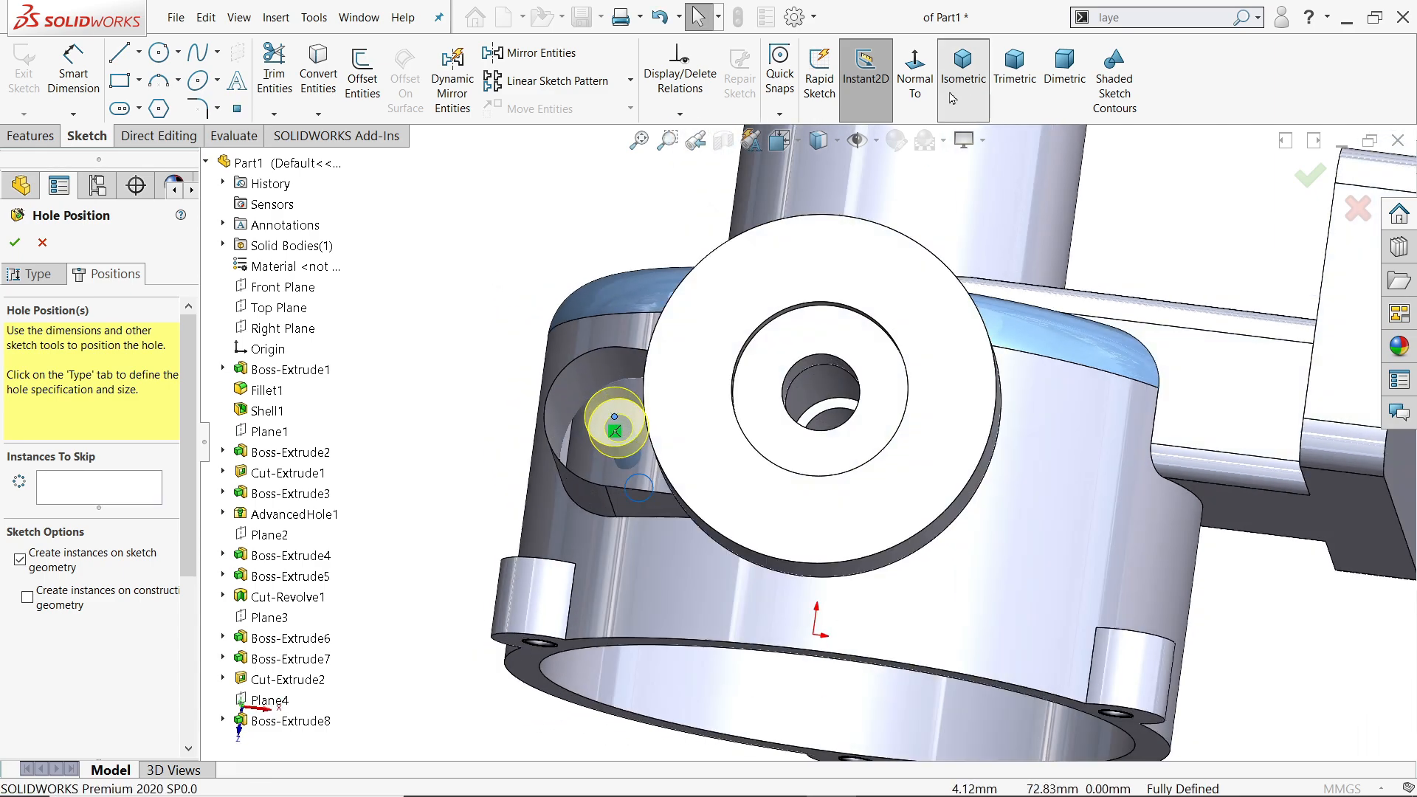
{"action": "scroll", "coordinate": [738, 363], "scroll_direction": "down", "scroll_amount": 5}
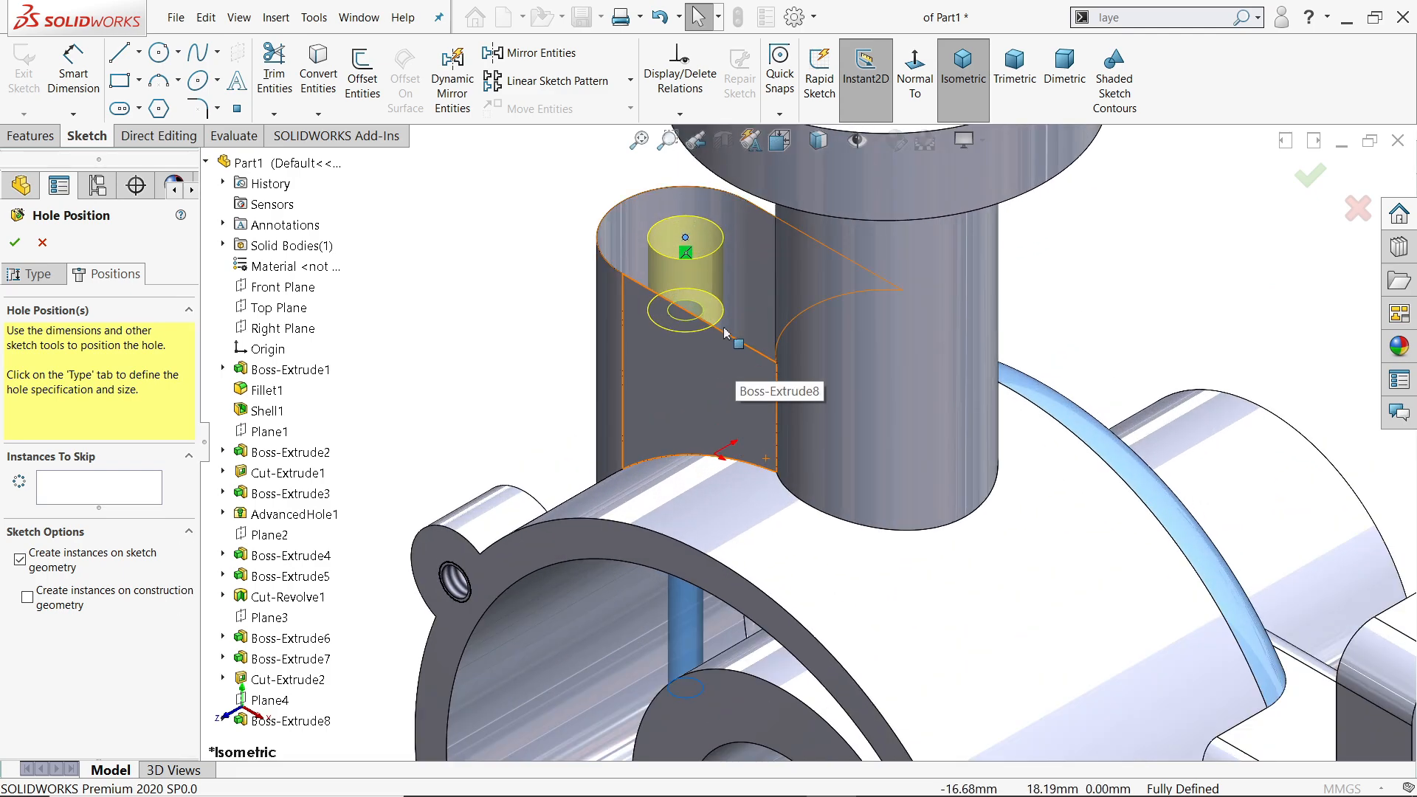
{"action": "left_click", "coordinate": [15, 243]}
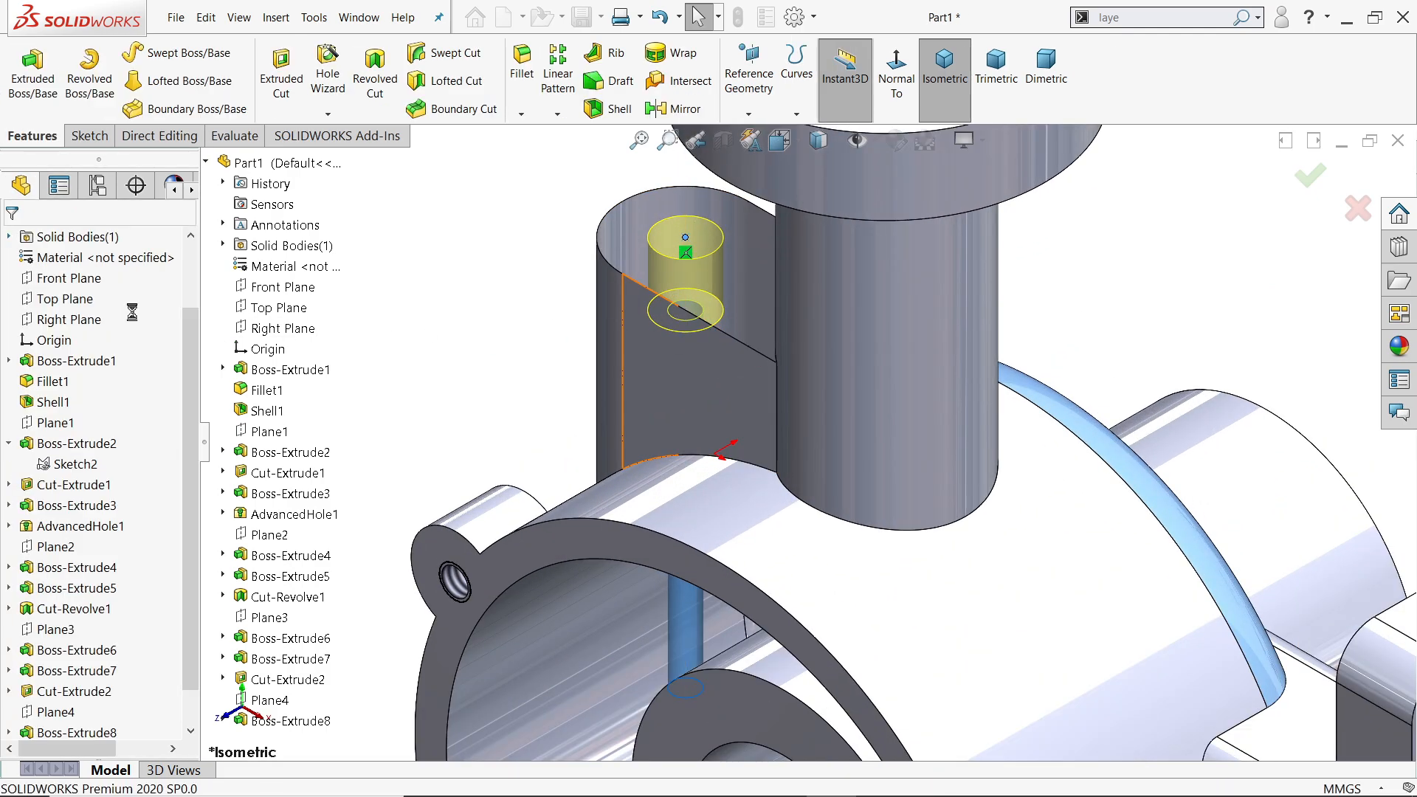
{"action": "mouse_move", "coordinate": [665, 393]}
{"action": "middle_mouse_down"}
{"action": "mouse_move", "coordinate": [759, 278]}
{"action": "mouse_move", "coordinate": [668, 413]}
{"action": "mouse_move", "coordinate": [670, 389]}
{"action": "middle_mouse_up"}
{"action": "scroll", "coordinate": [670, 393], "scroll_direction": "up", "scroll_amount": 3}
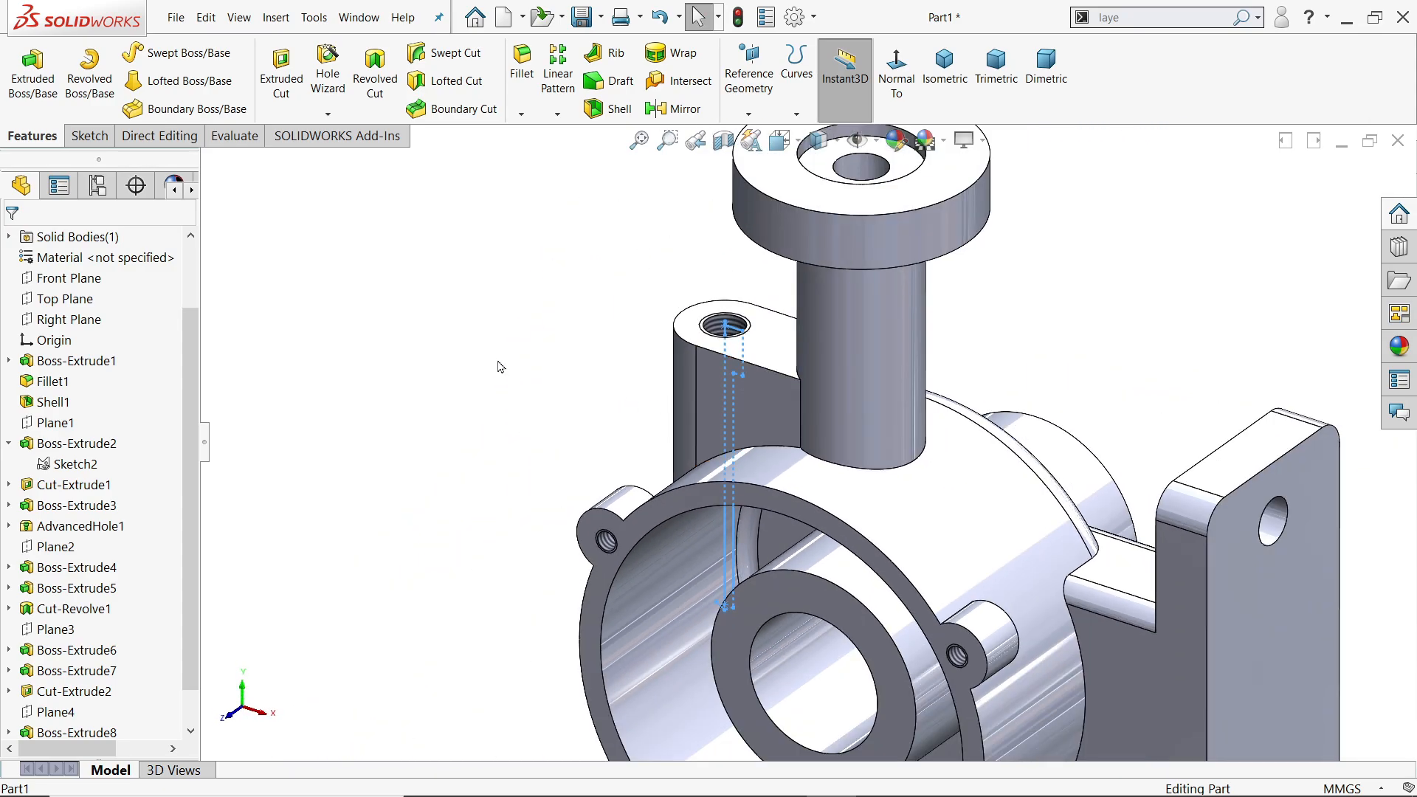
{"action": "left_click", "coordinate": [499, 366]}
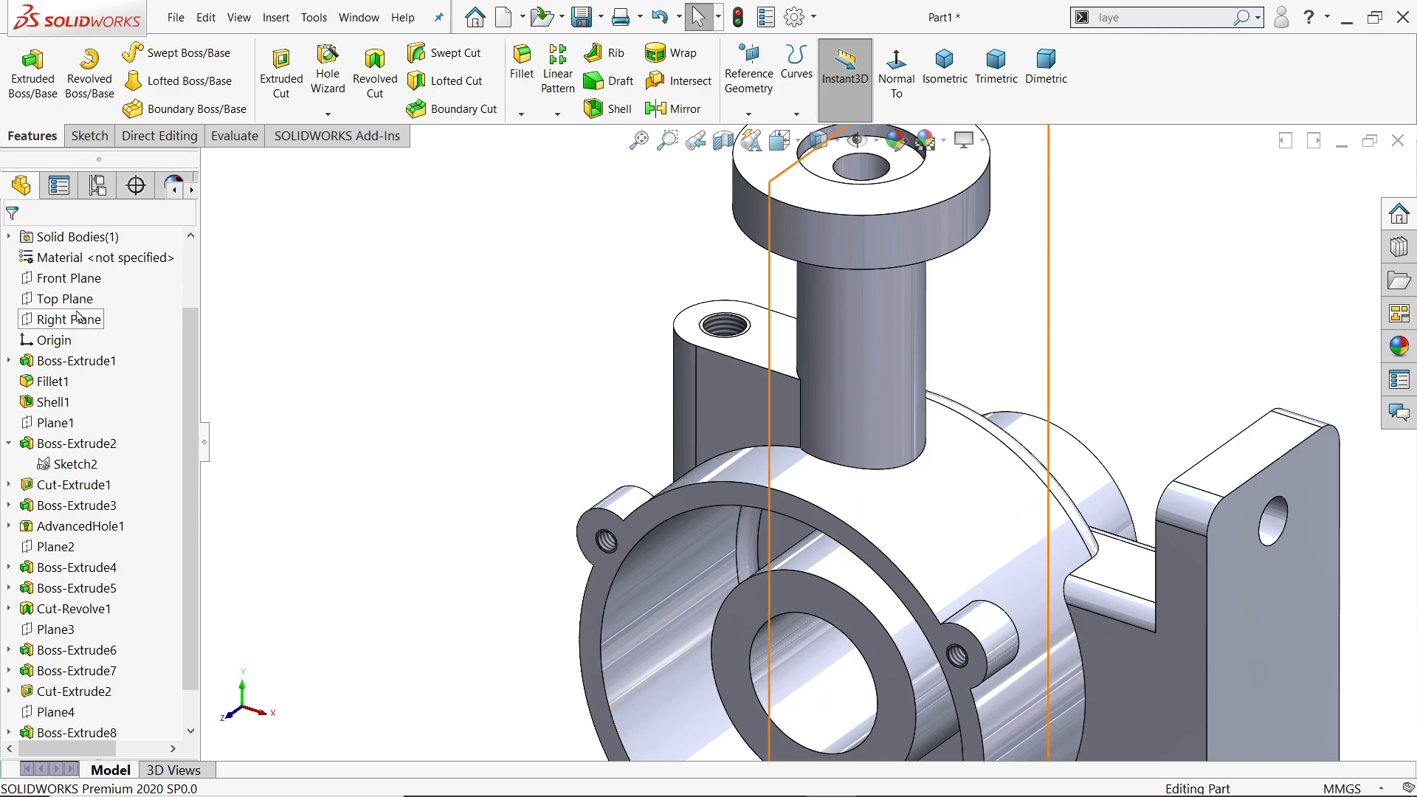
Create a section view from the Front Plane with a -27 mm offset, cutting through the housing's boss and neck
{"action": "left_click", "coordinate": [94, 282]}
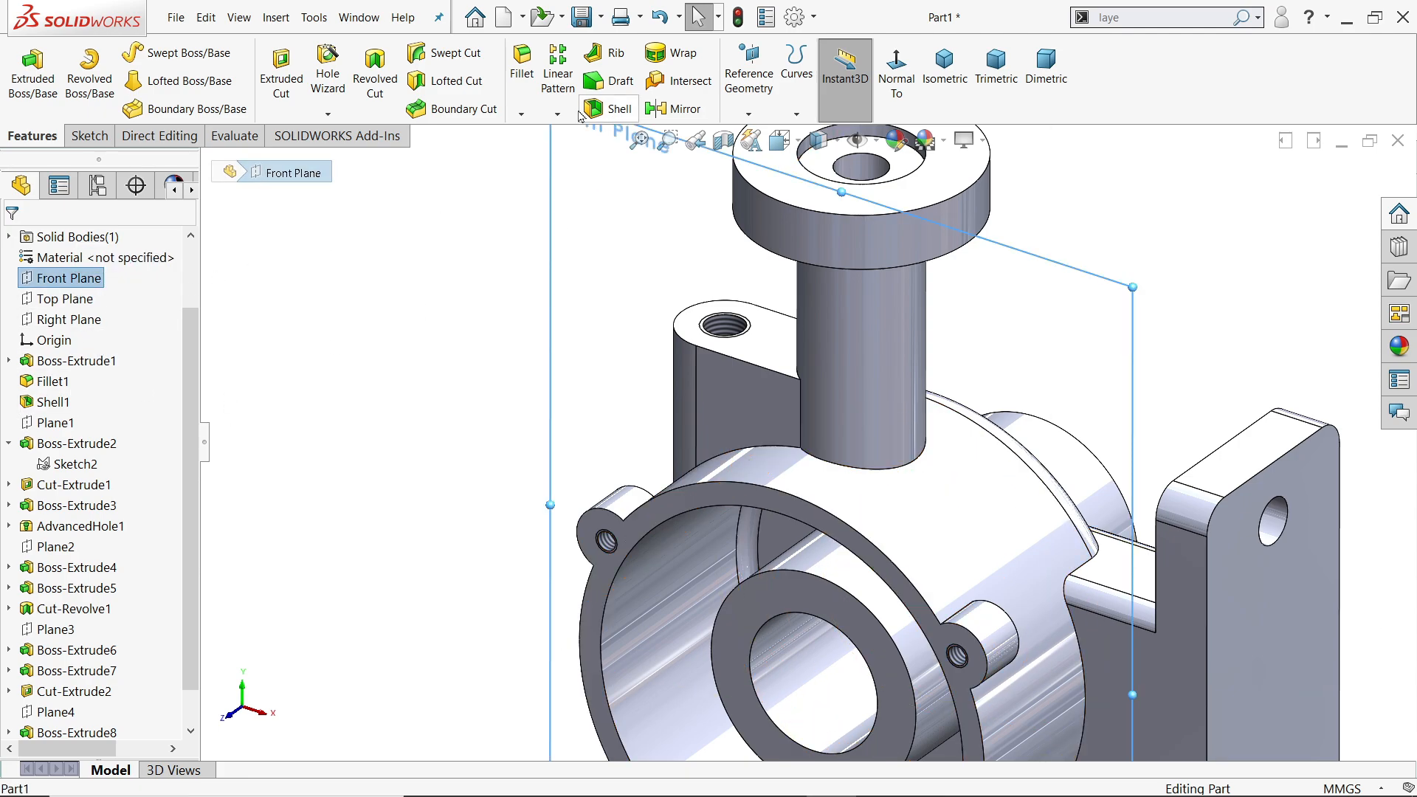
{"action": "left_click", "coordinate": [695, 141]}
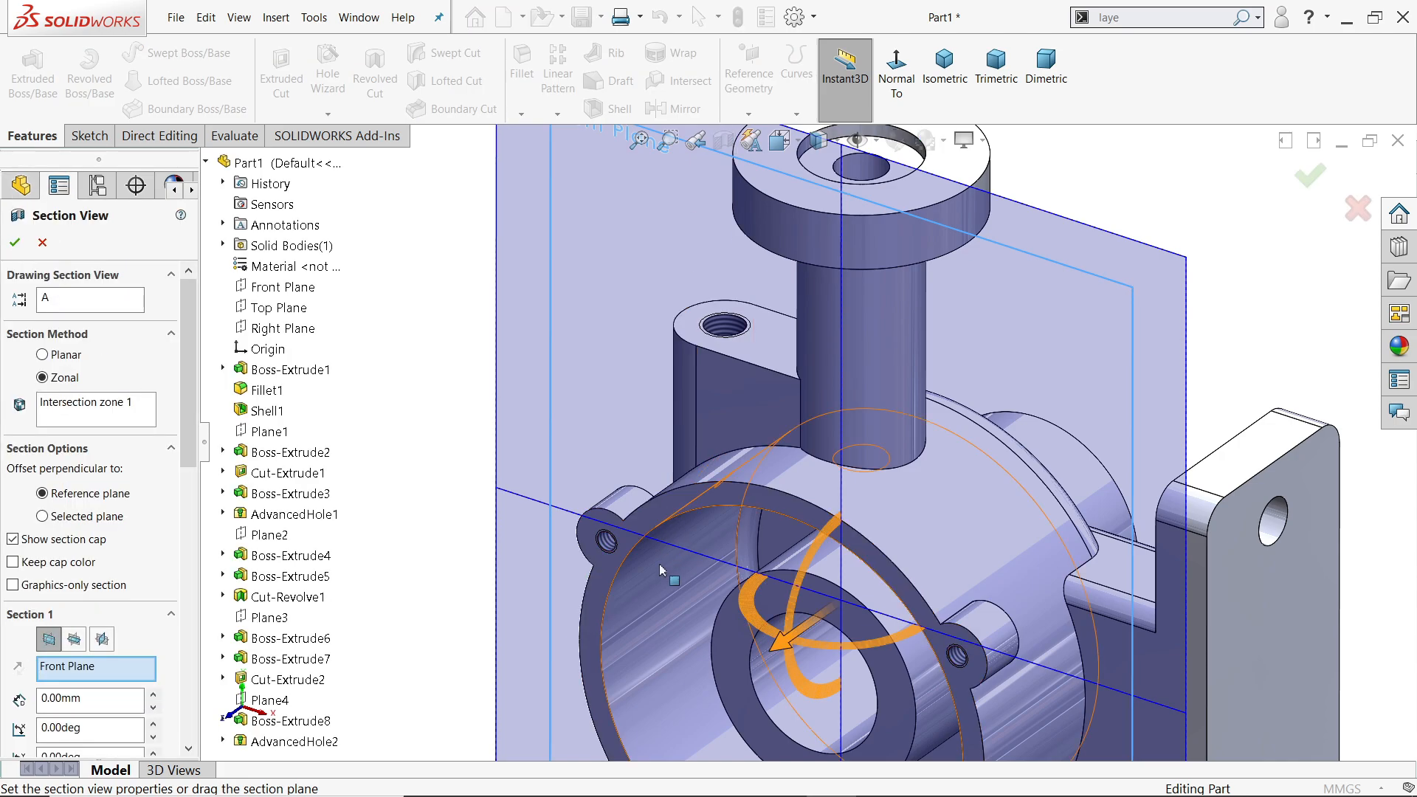
{"action": "left_click_drag", "start_coordinate": [775, 649], "coordinate": [871, 602]}
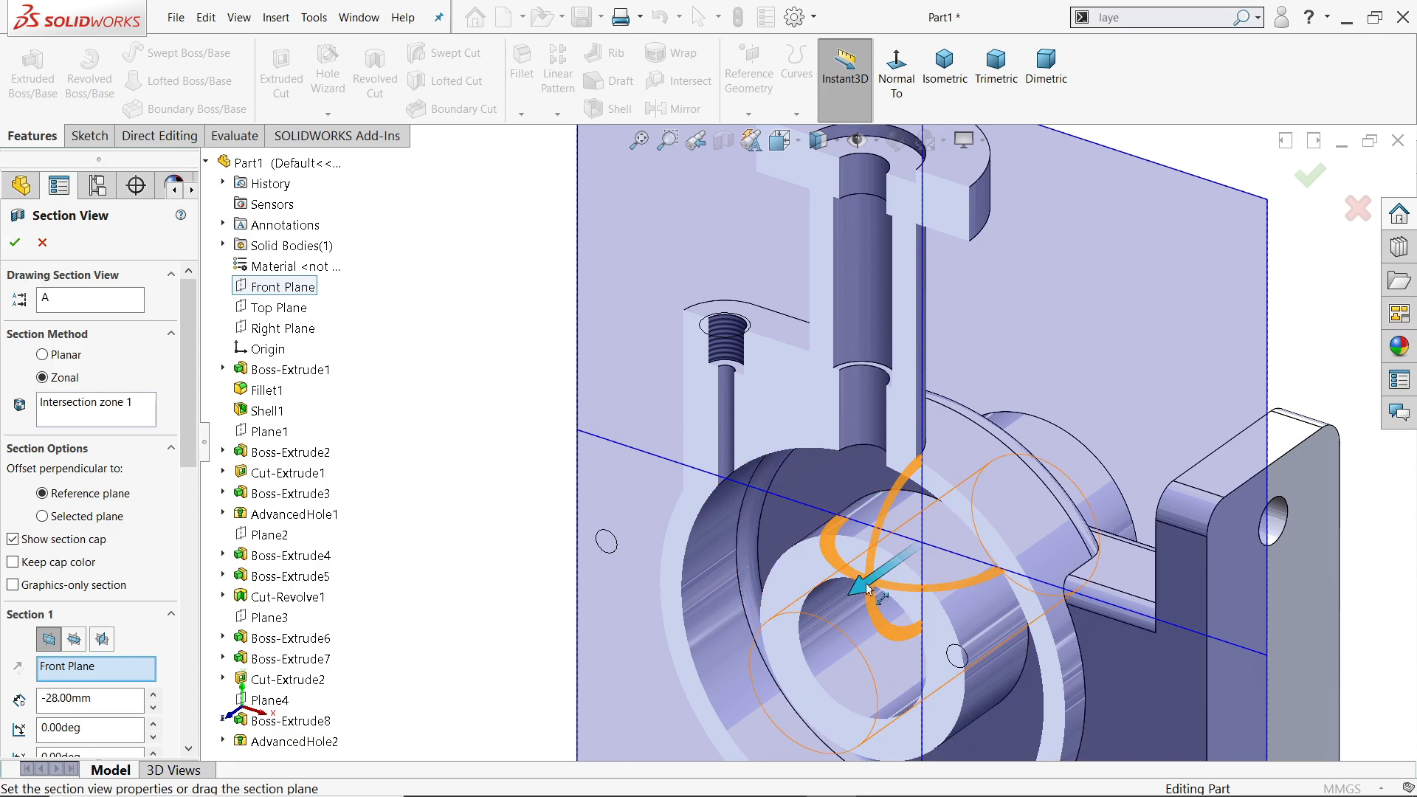
{"action": "left_click_drag", "start_coordinate": [865, 586], "coordinate": [853, 590]}
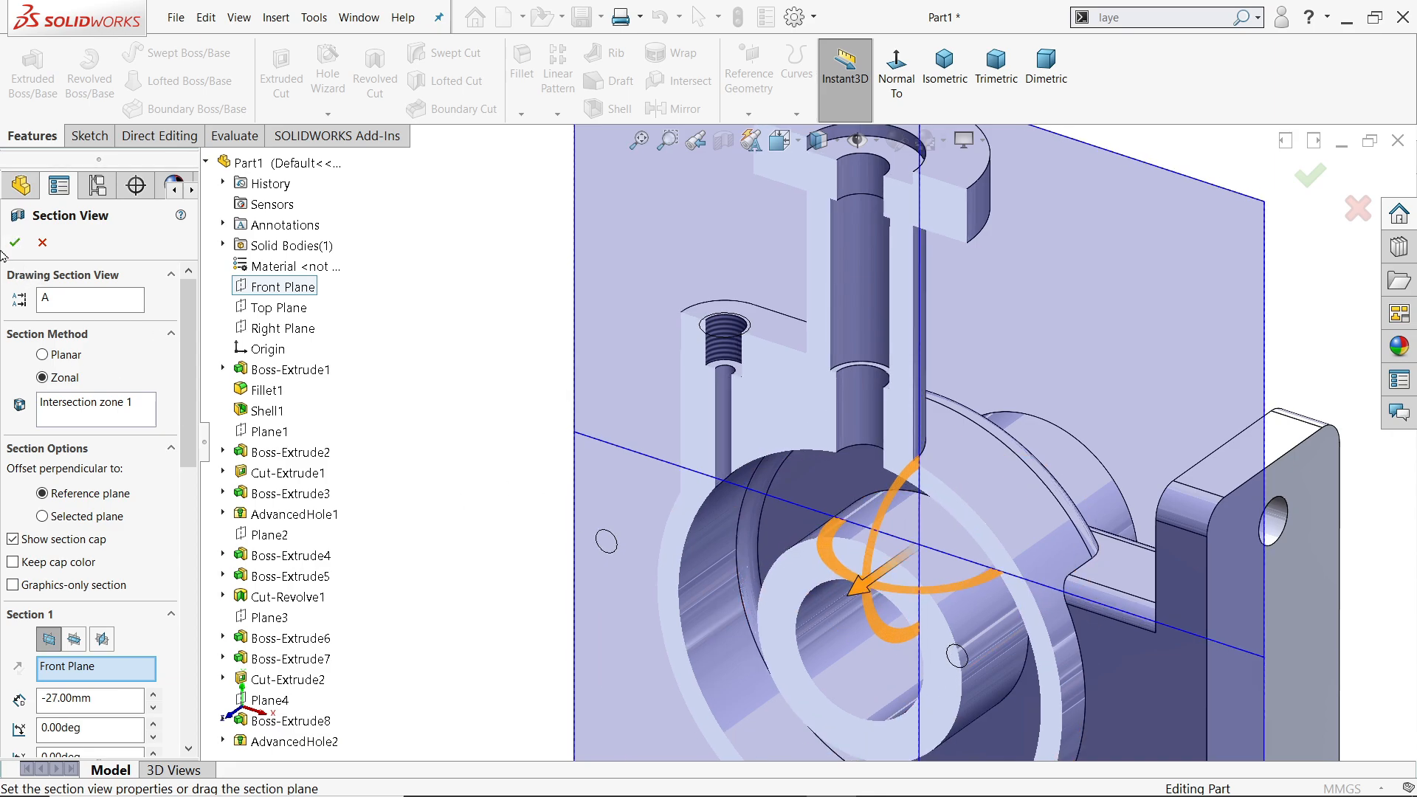
{"action": "key", "text": "Return"}
Examine the sectioned tapped hole and its drilled passage into the housing, and turn off the section view
{"action": "scroll", "coordinate": [895, 506], "scroll_direction": "down", "scroll_amount": 10}
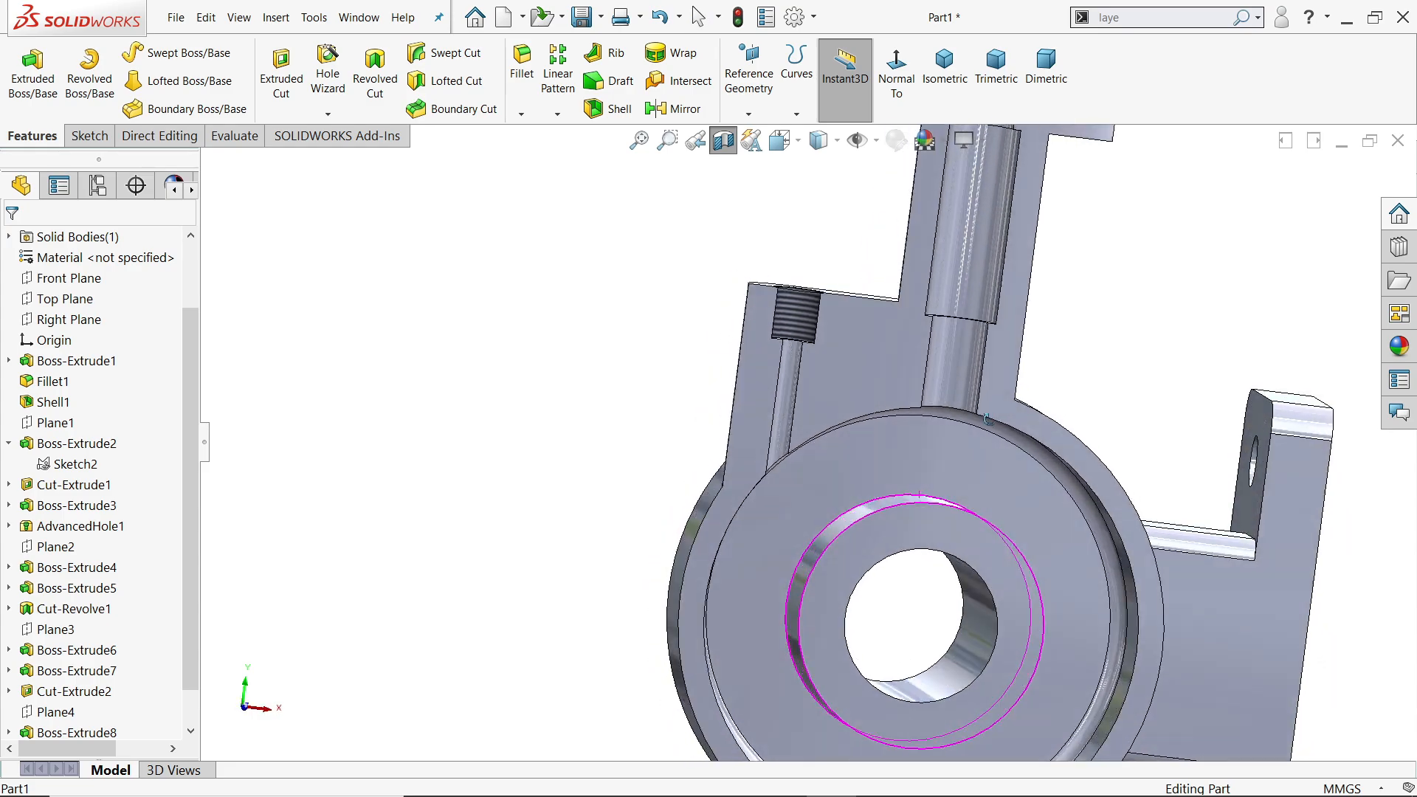
{"action": "middle_click_drag", "start_coordinate": [781, 469], "coordinate": [682, 509]}
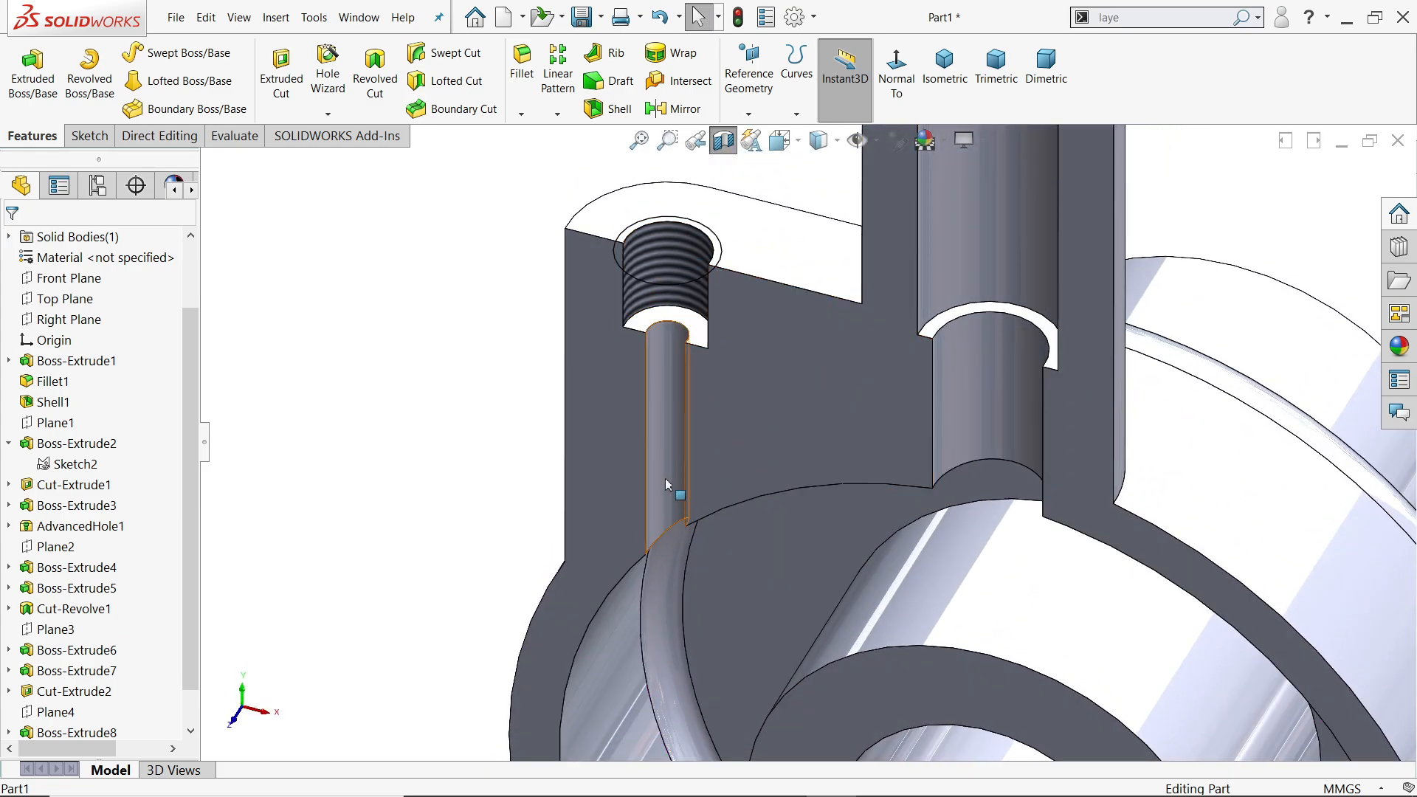
{"action": "scroll", "coordinate": [678, 503], "scroll_direction": "up", "scroll_amount": 5}
{"action": "mouse_move", "coordinate": [844, 548]}
{"action": "middle_mouse_down"}
{"action": "mouse_move", "coordinate": [848, 386]}
{"action": "mouse_move", "coordinate": [827, 526]}
{"action": "middle_mouse_up"}
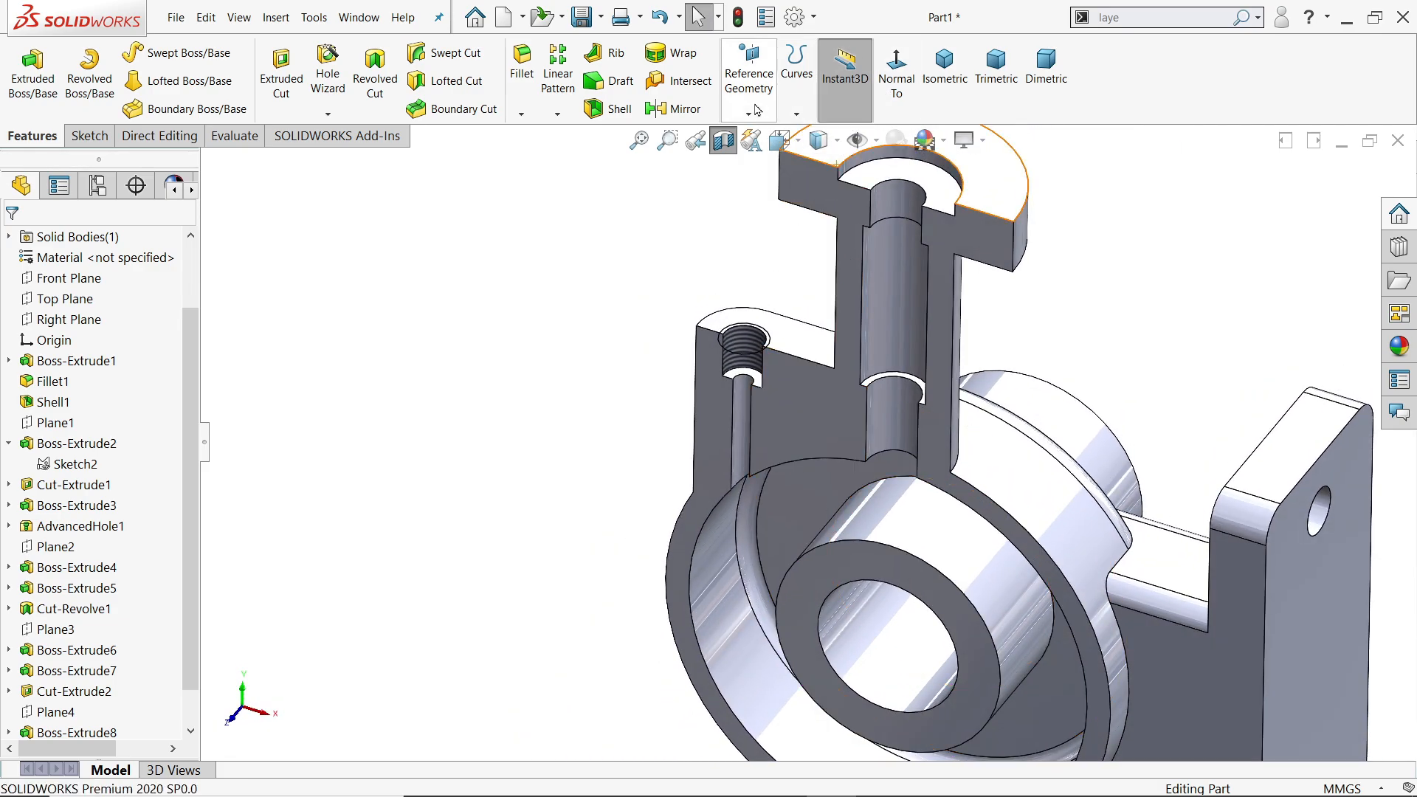
{"action": "left_click", "coordinate": [723, 141]}
{"action": "scroll", "coordinate": [994, 533], "scroll_direction": "up", "scroll_amount": 5}
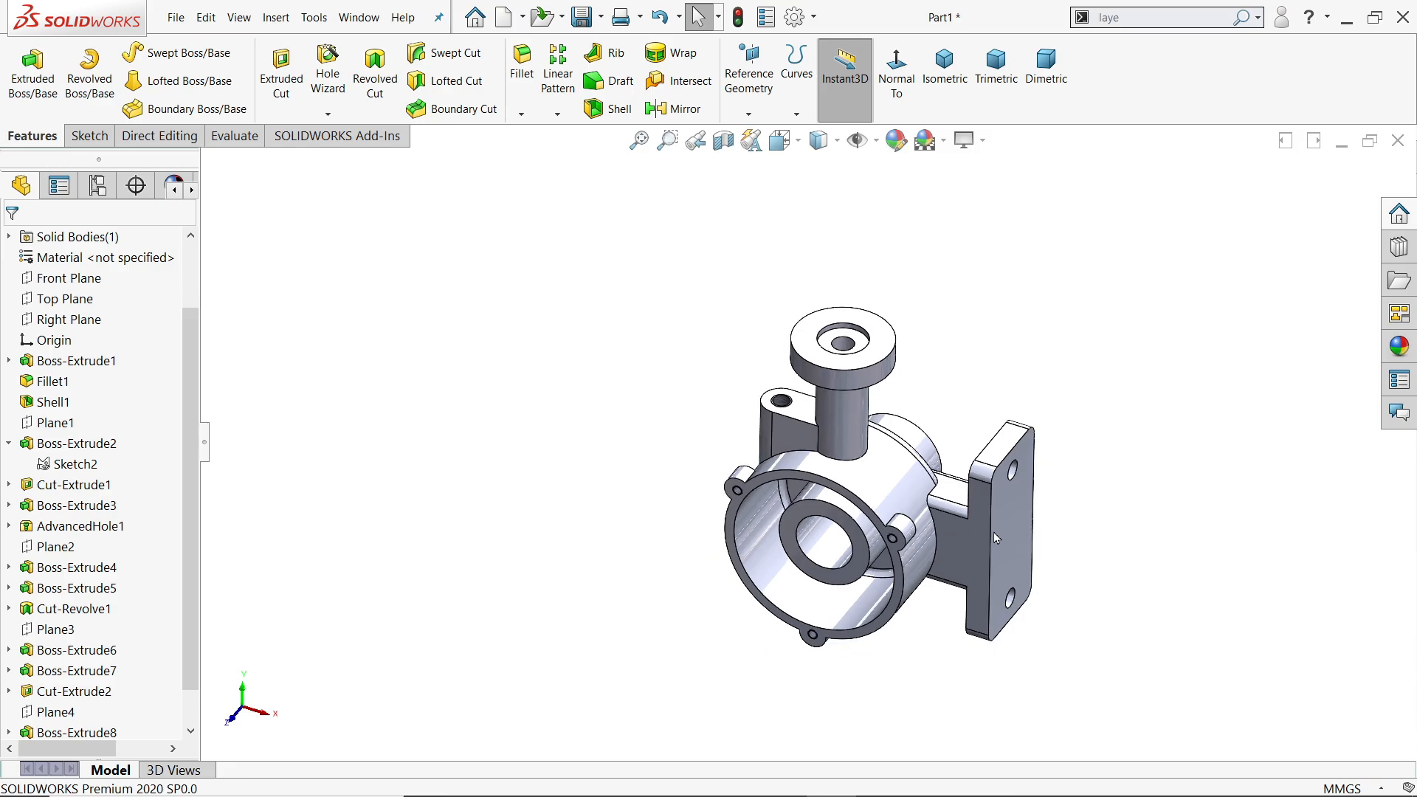
Switch to the exercise 159 drawing in Photos and examine the inner rib's dimensions in the front view and sections A-A and B-B
{"action": "key", "text": "alt+Tab"}
{"action": "mouse_move", "coordinate": [852, 591]}
{"action": "left_mouse_down"}
{"action": "mouse_move", "coordinate": [683, 425]}
{"action": "mouse_move", "coordinate": [545, 437]}
{"action": "left_mouse_up"}
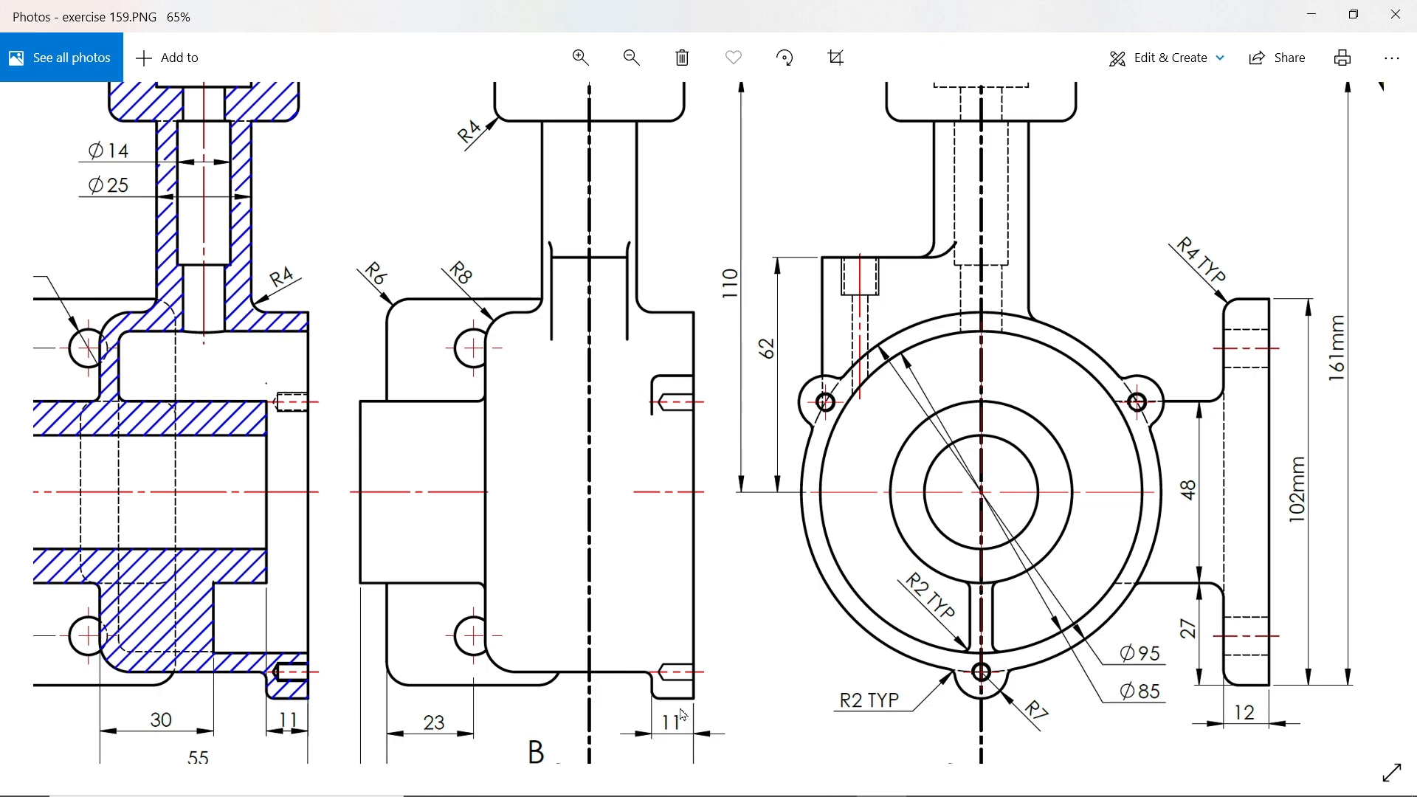
{"action": "scroll", "coordinate": [678, 713], "scroll_direction": "up", "scroll_amount": 3}
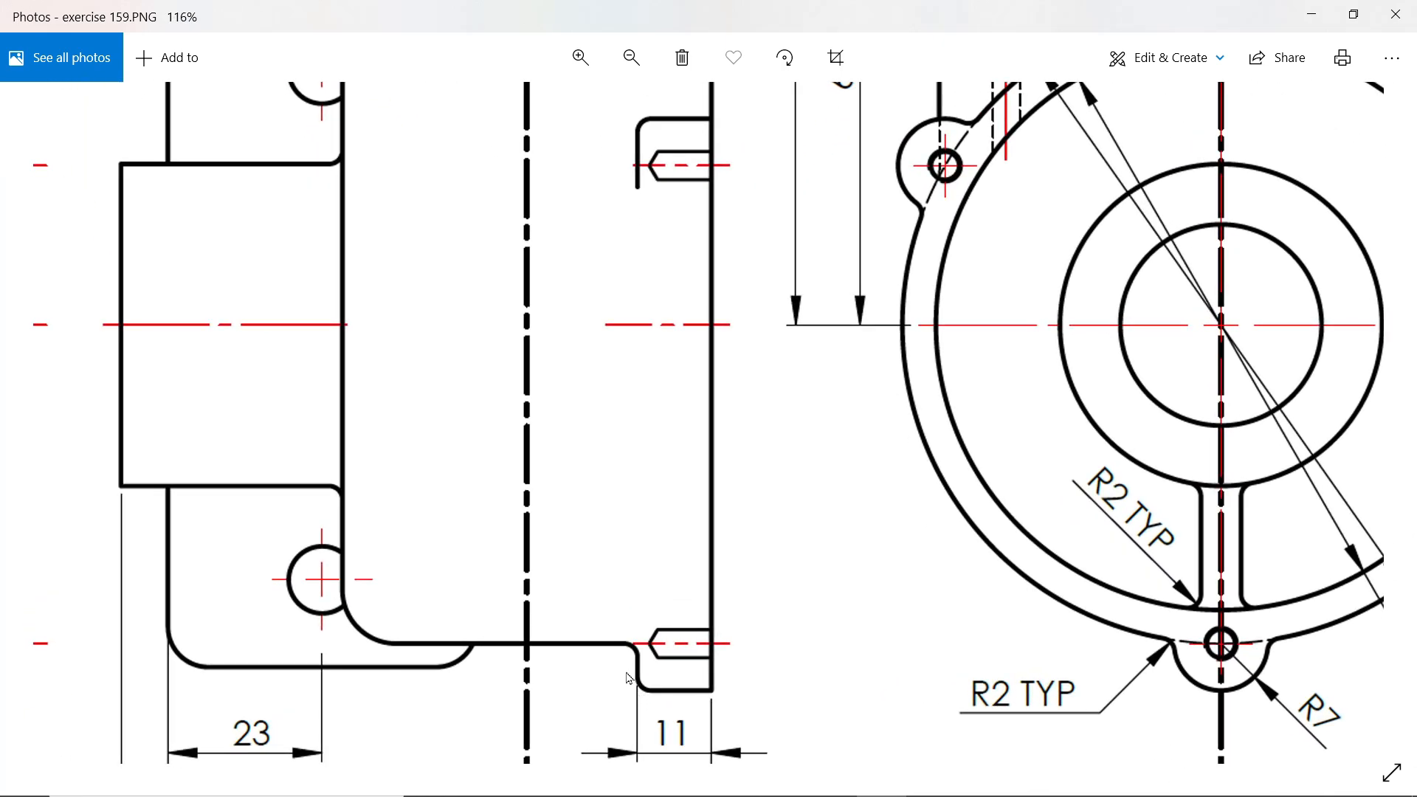
{"action": "scroll", "coordinate": [798, 569], "scroll_direction": "down", "scroll_amount": 3}
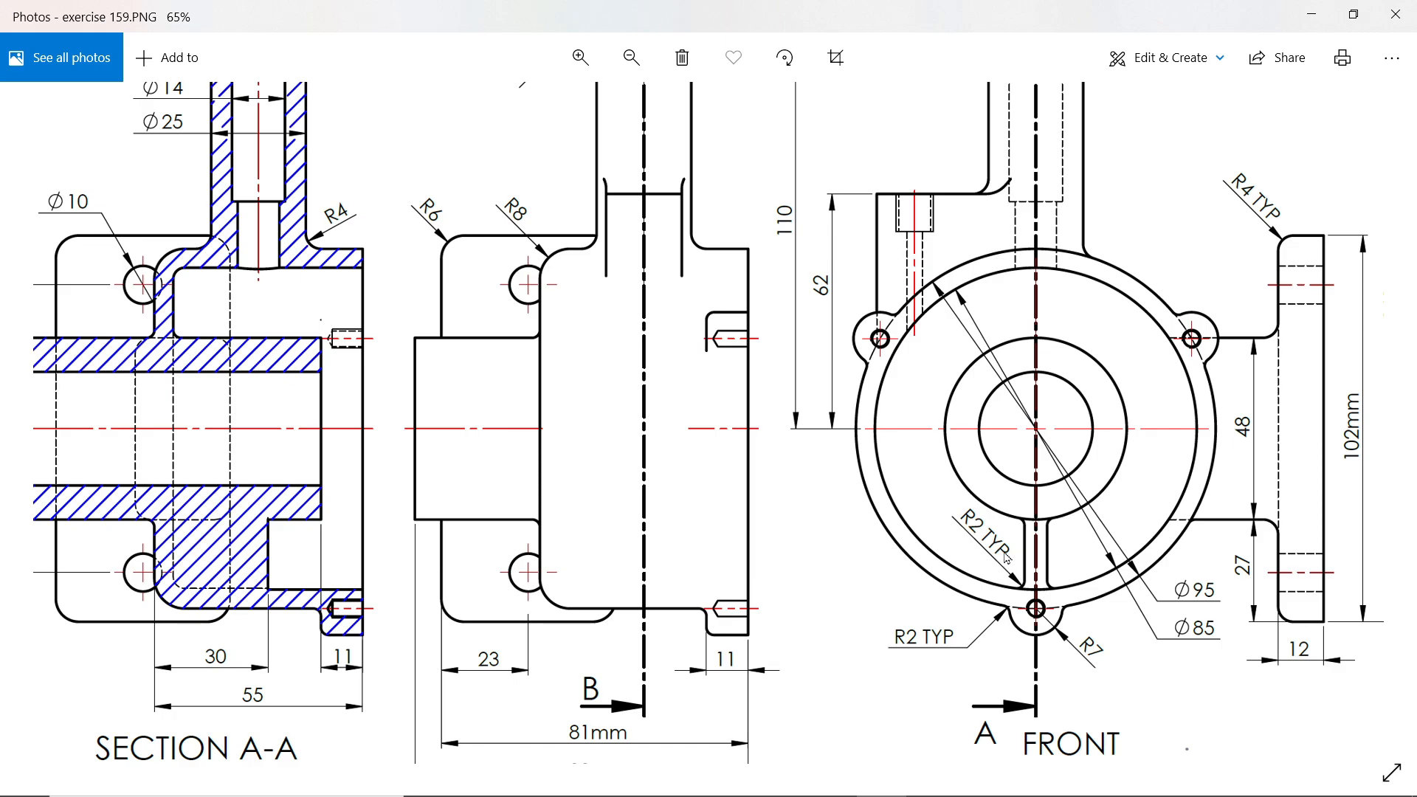
{"action": "scroll", "coordinate": [1007, 559], "scroll_direction": "up", "scroll_amount": 4}
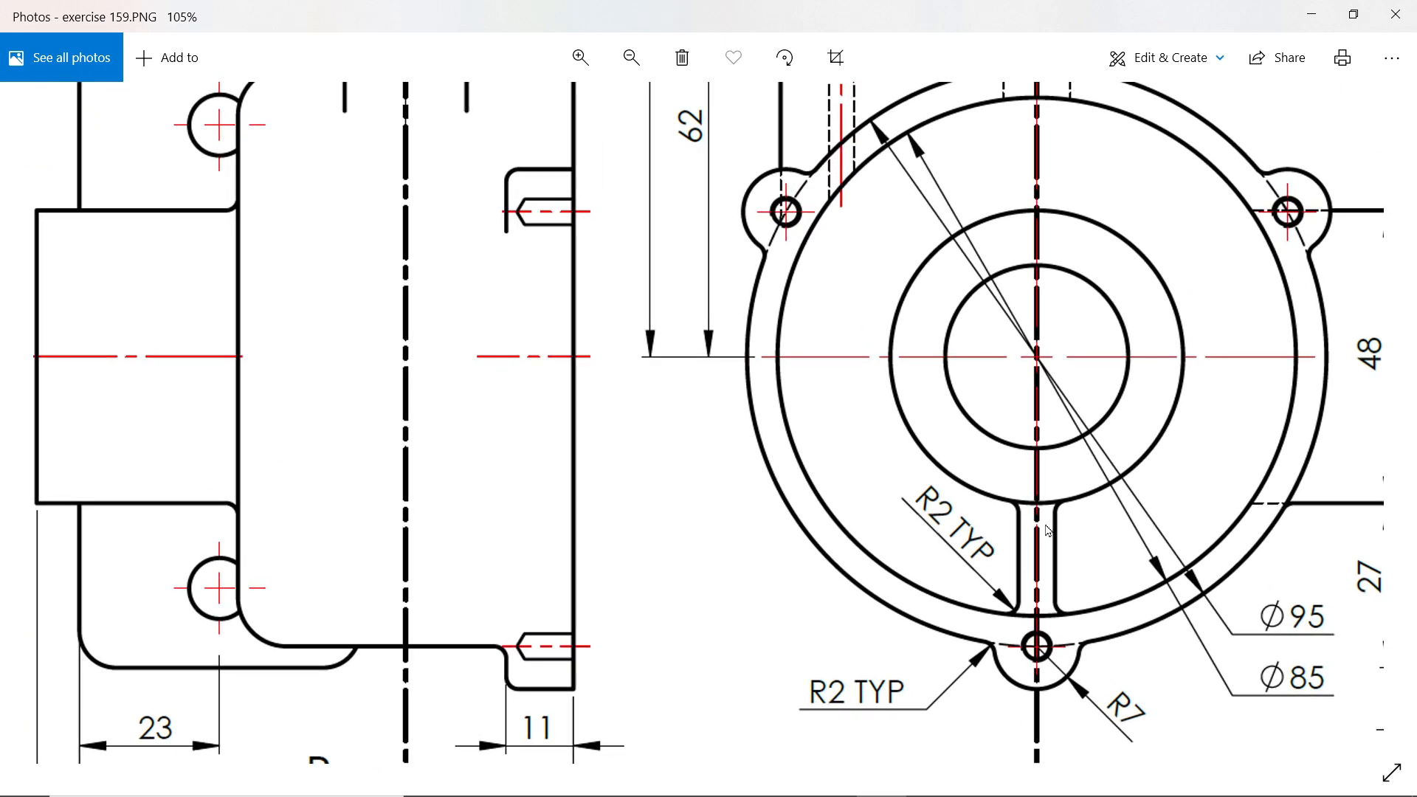
{"action": "scroll", "coordinate": [1039, 543], "scroll_direction": "down", "scroll_amount": 4}
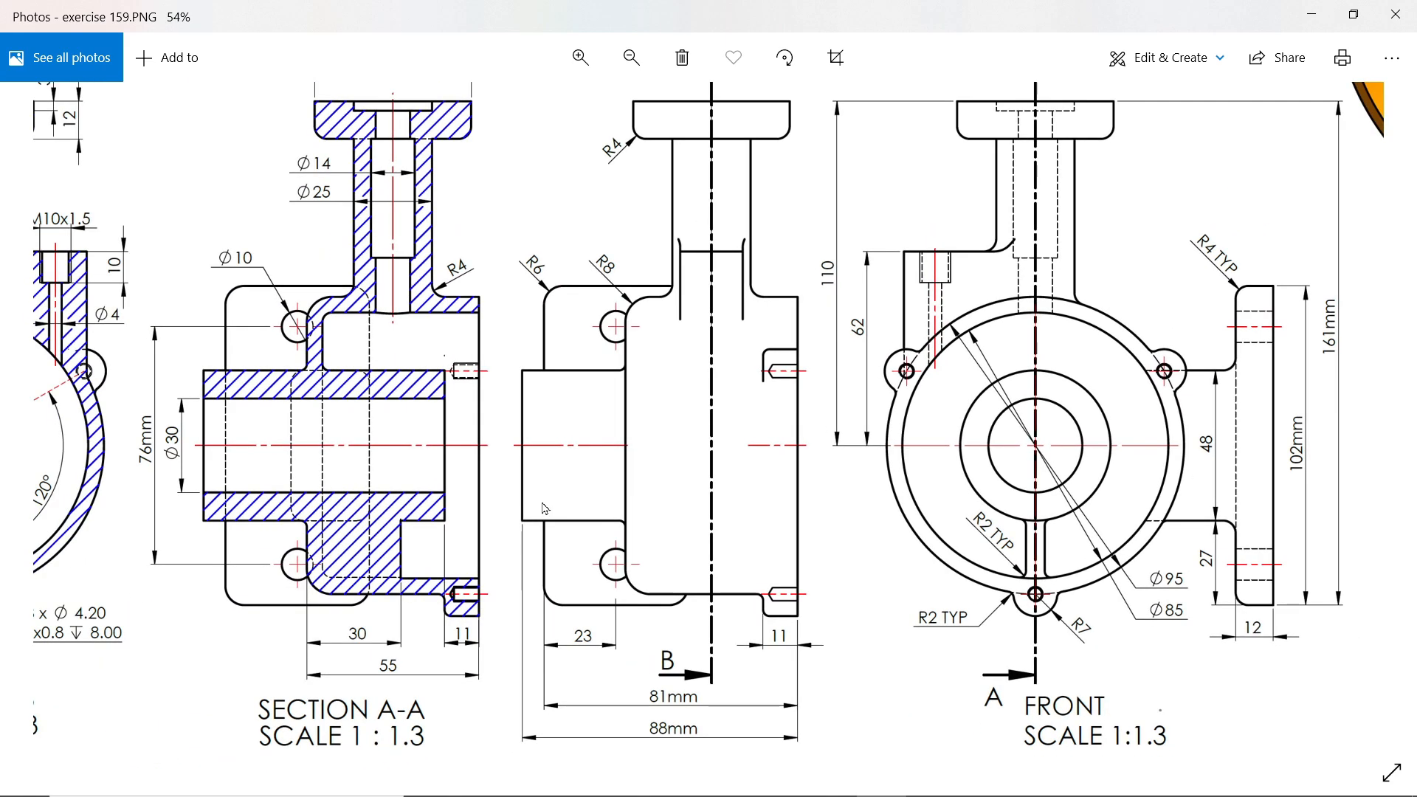
{"action": "scroll", "coordinate": [536, 544], "scroll_direction": "up", "scroll_amount": 4}
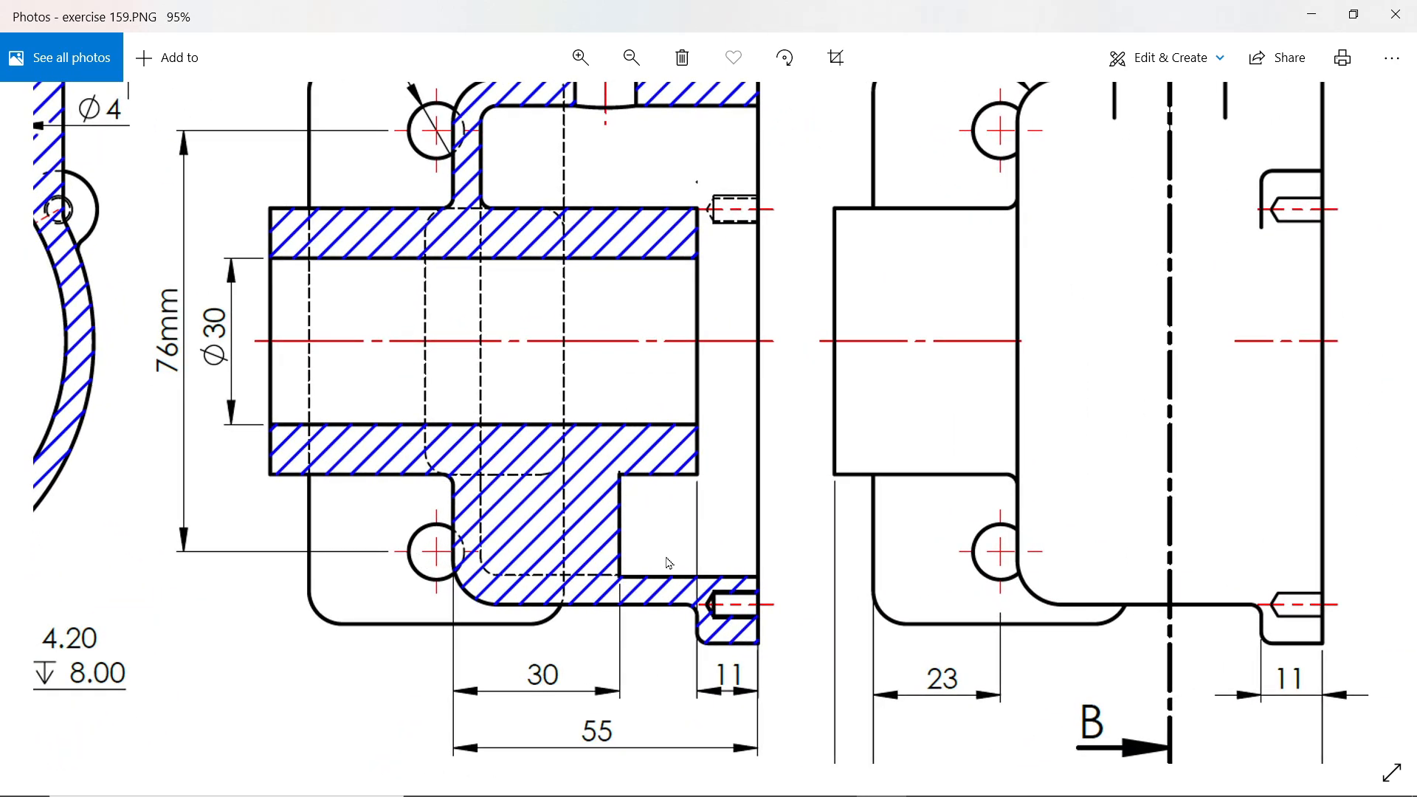
{"action": "left_click_drag", "start_coordinate": [576, 495], "coordinate": [843, 516]}
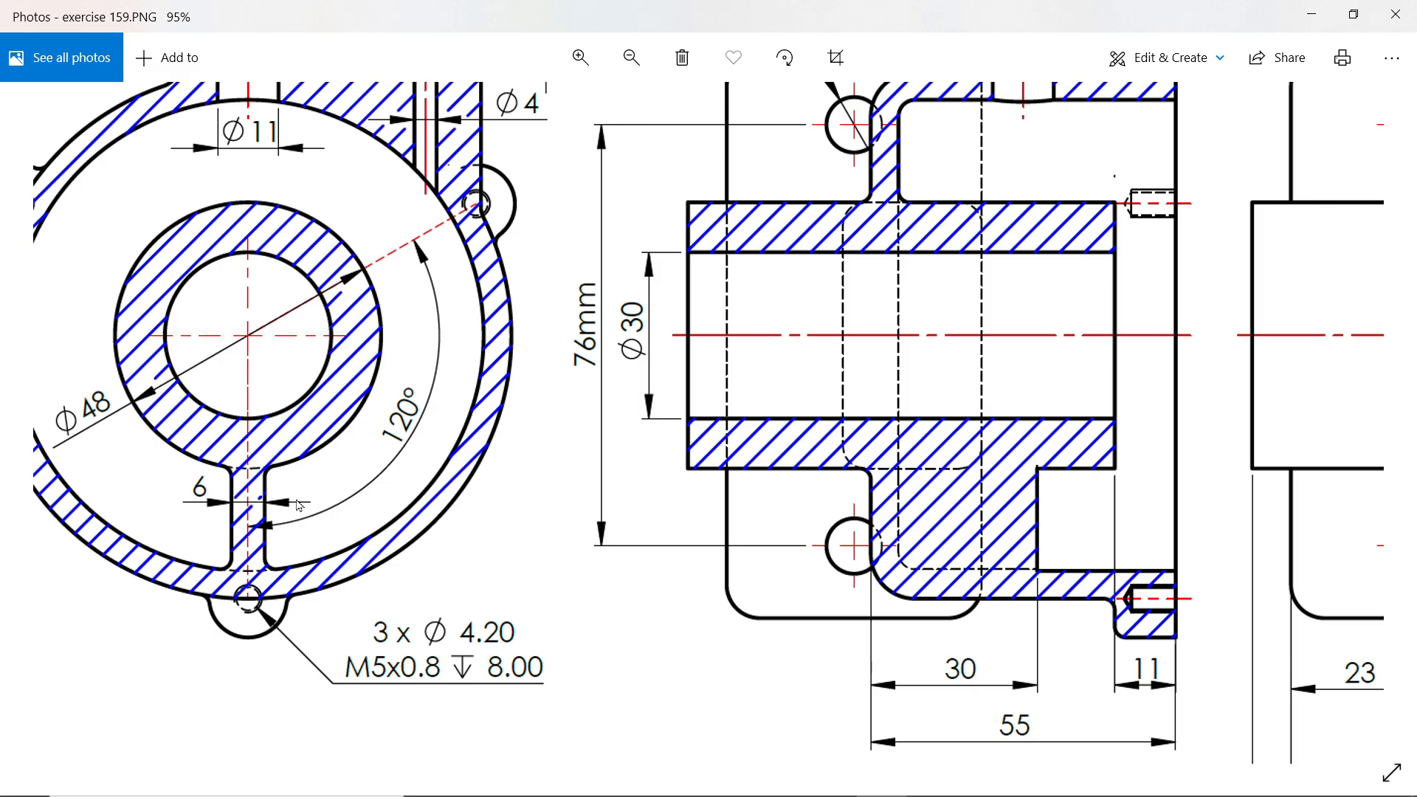
{"action": "scroll", "coordinate": [299, 506], "scroll_direction": "left", "scroll_amount": 2}
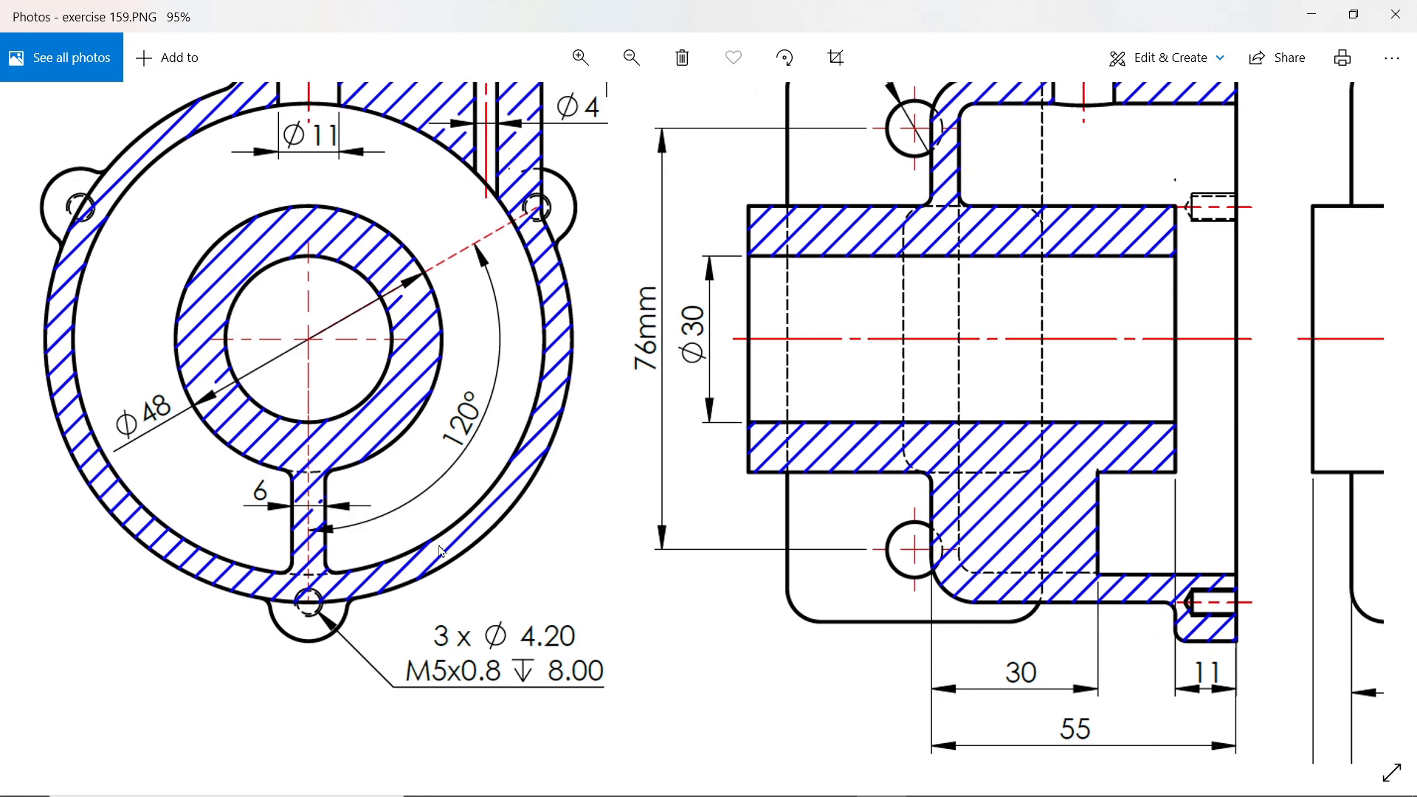
{"action": "scroll", "coordinate": [480, 552], "scroll_direction": "right", "scroll_amount": 2}
{"action": "scroll", "coordinate": [544, 553], "scroll_direction": "down", "scroll_amount": 4}
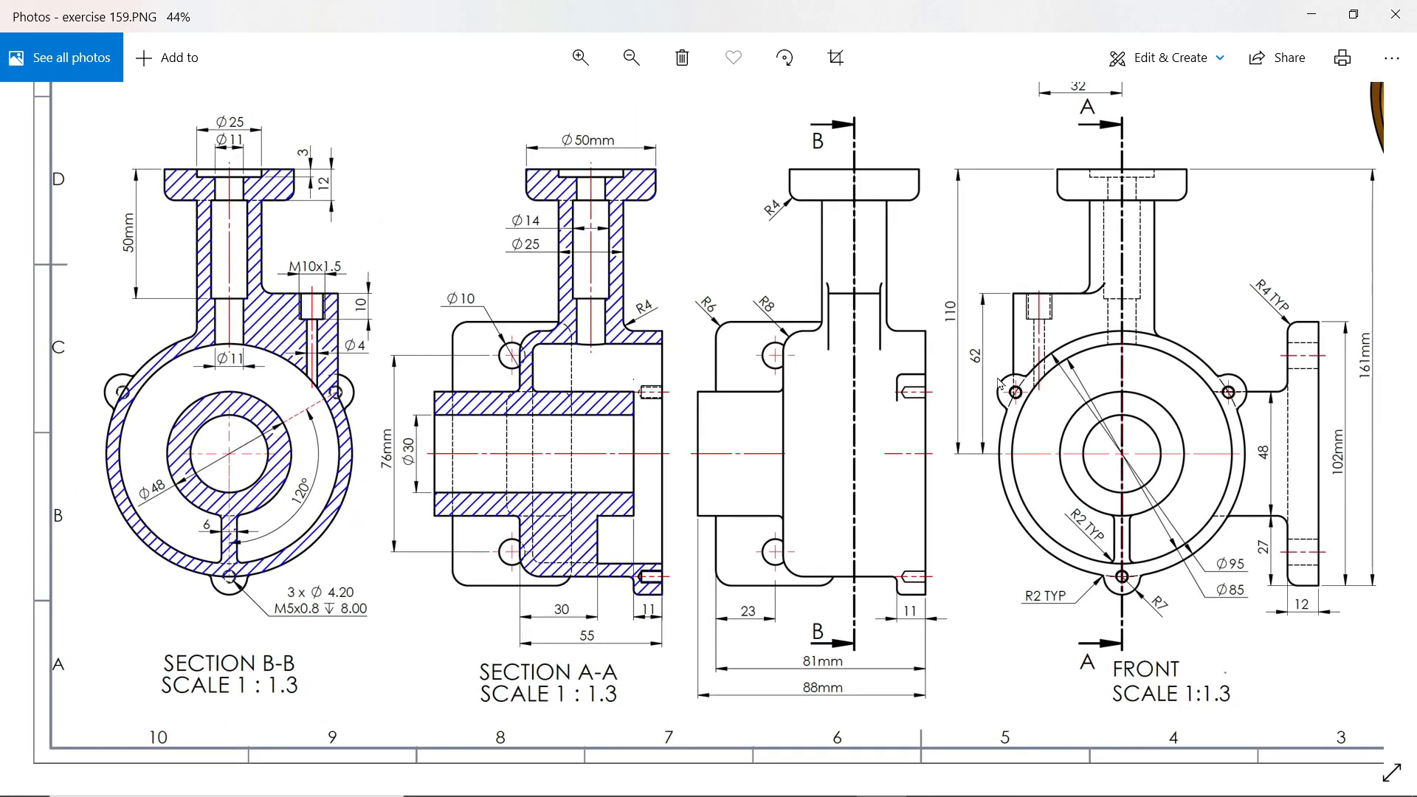
Examine the drawing's top view and the depths and fillets in its section and side views, and return to SOLIDWORKS
{"action": "mouse_move", "coordinate": [1002, 384]}
{"action": "left_mouse_down"}
{"action": "mouse_move", "coordinate": [971, 609]}
{"action": "mouse_move", "coordinate": [979, 577]}
{"action": "left_mouse_up"}
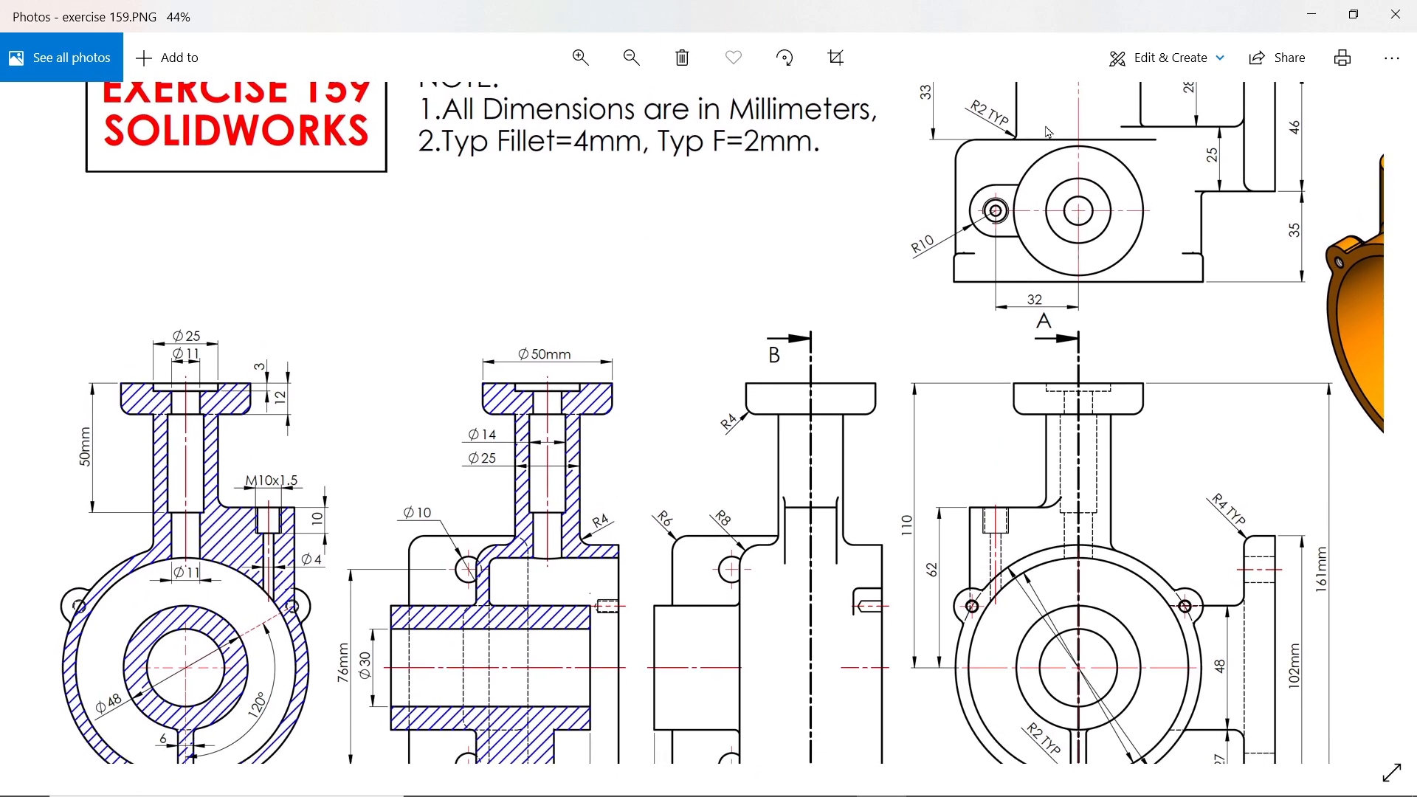
{"action": "scroll", "coordinate": [1049, 132], "scroll_direction": "up", "scroll_amount": 5}
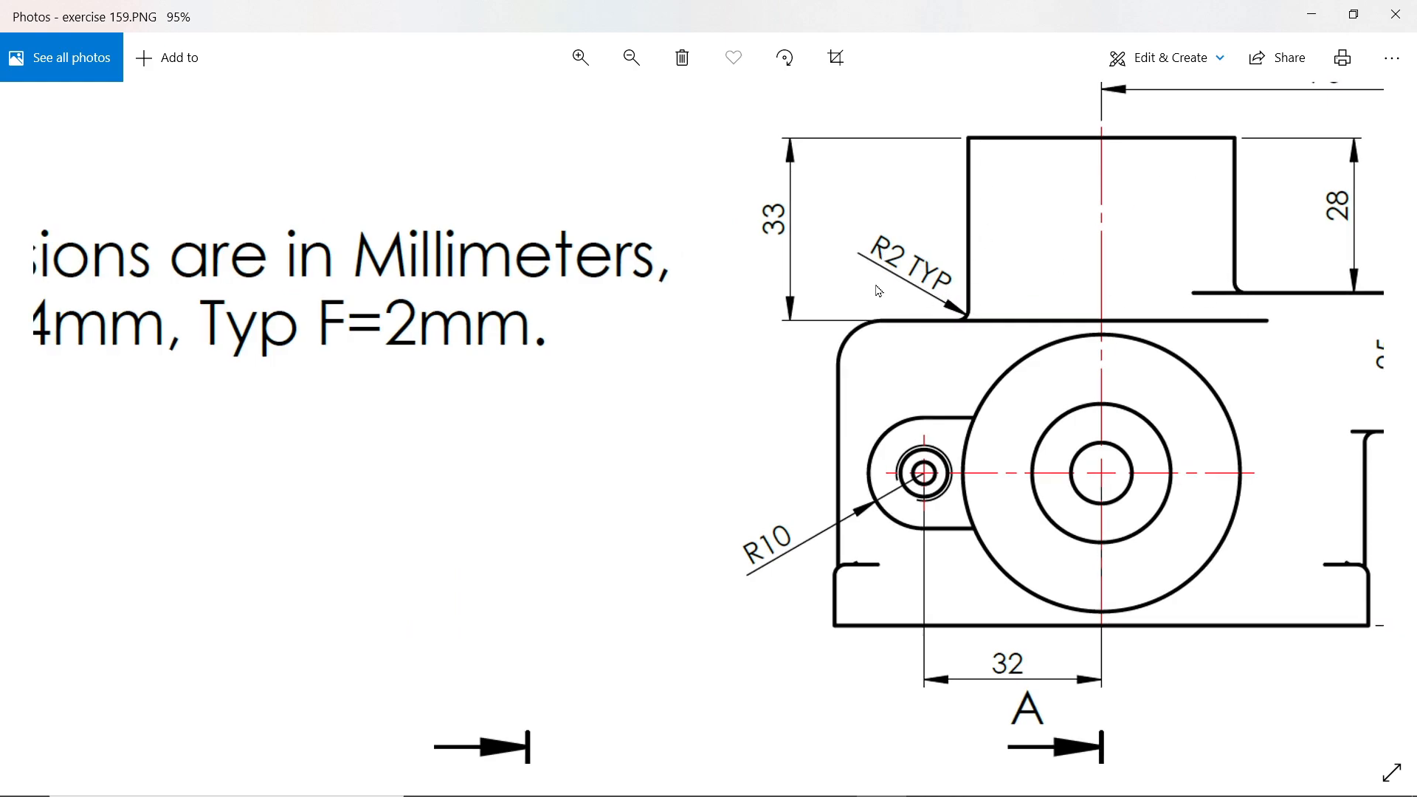
{"action": "scroll", "coordinate": [878, 291], "scroll_direction": "down", "scroll_amount": 4}
{"action": "left_click_drag", "start_coordinate": [976, 473], "coordinate": [973, 213]}
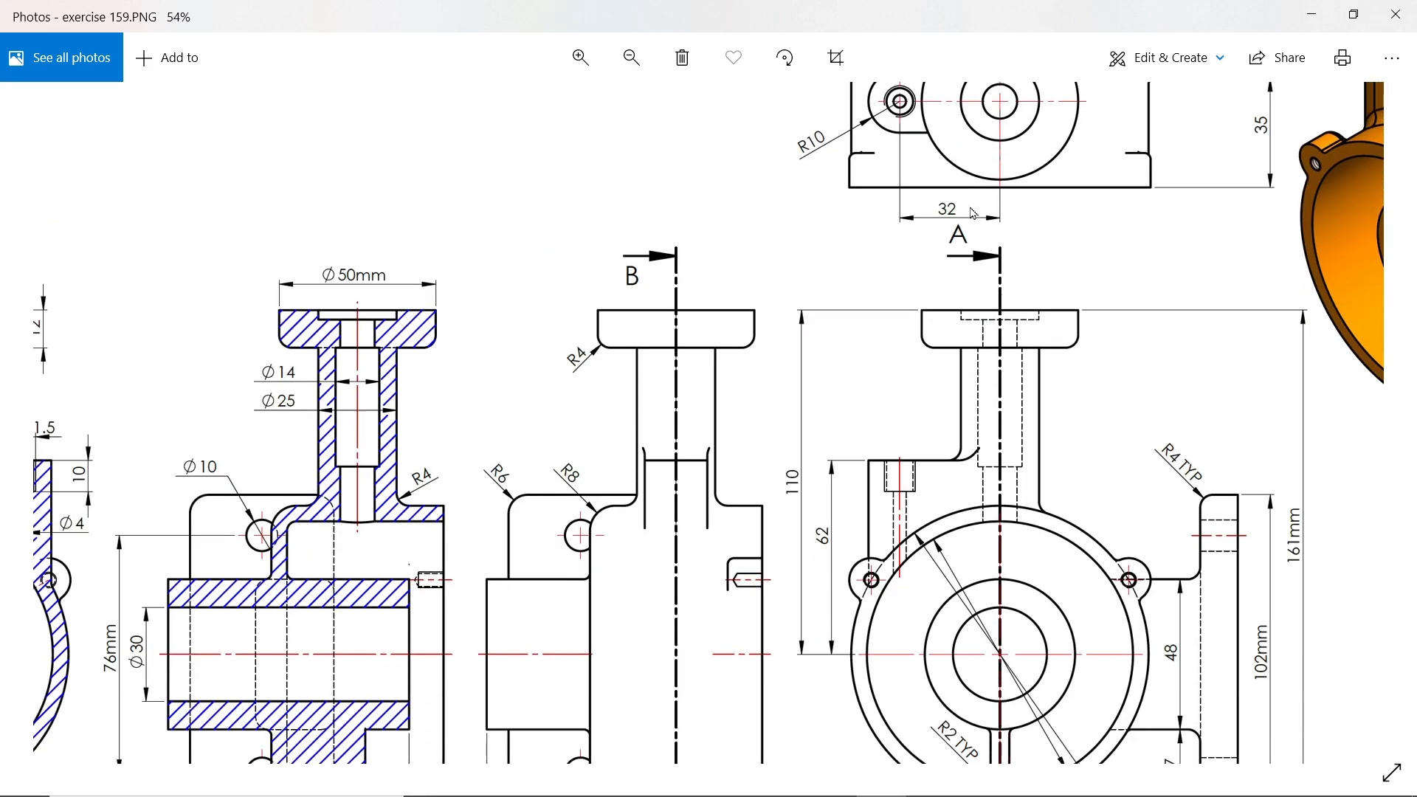
{"action": "left_click_drag", "start_coordinate": [831, 486], "coordinate": [870, 302]}
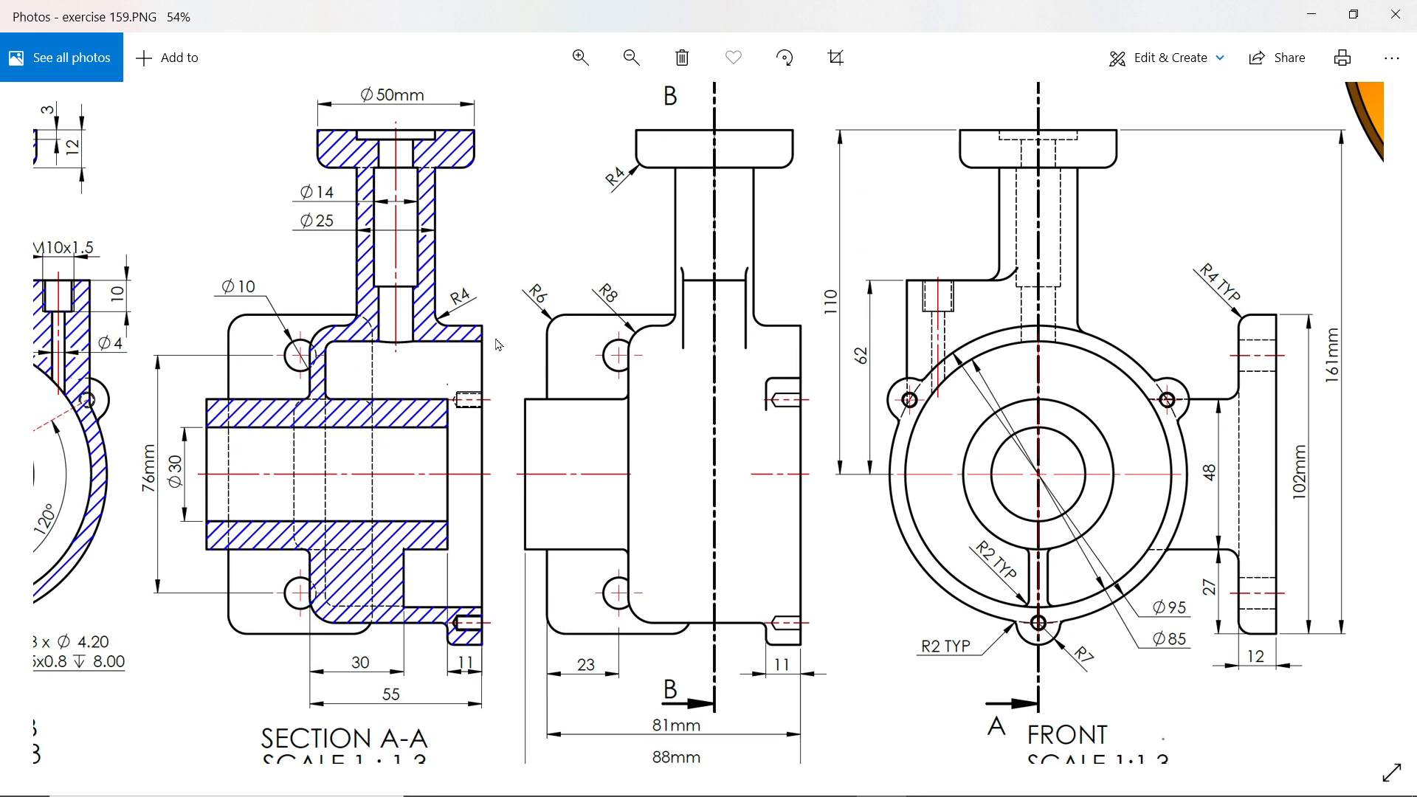
{"action": "scroll", "coordinate": [440, 336], "scroll_direction": "up", "scroll_amount": 2}
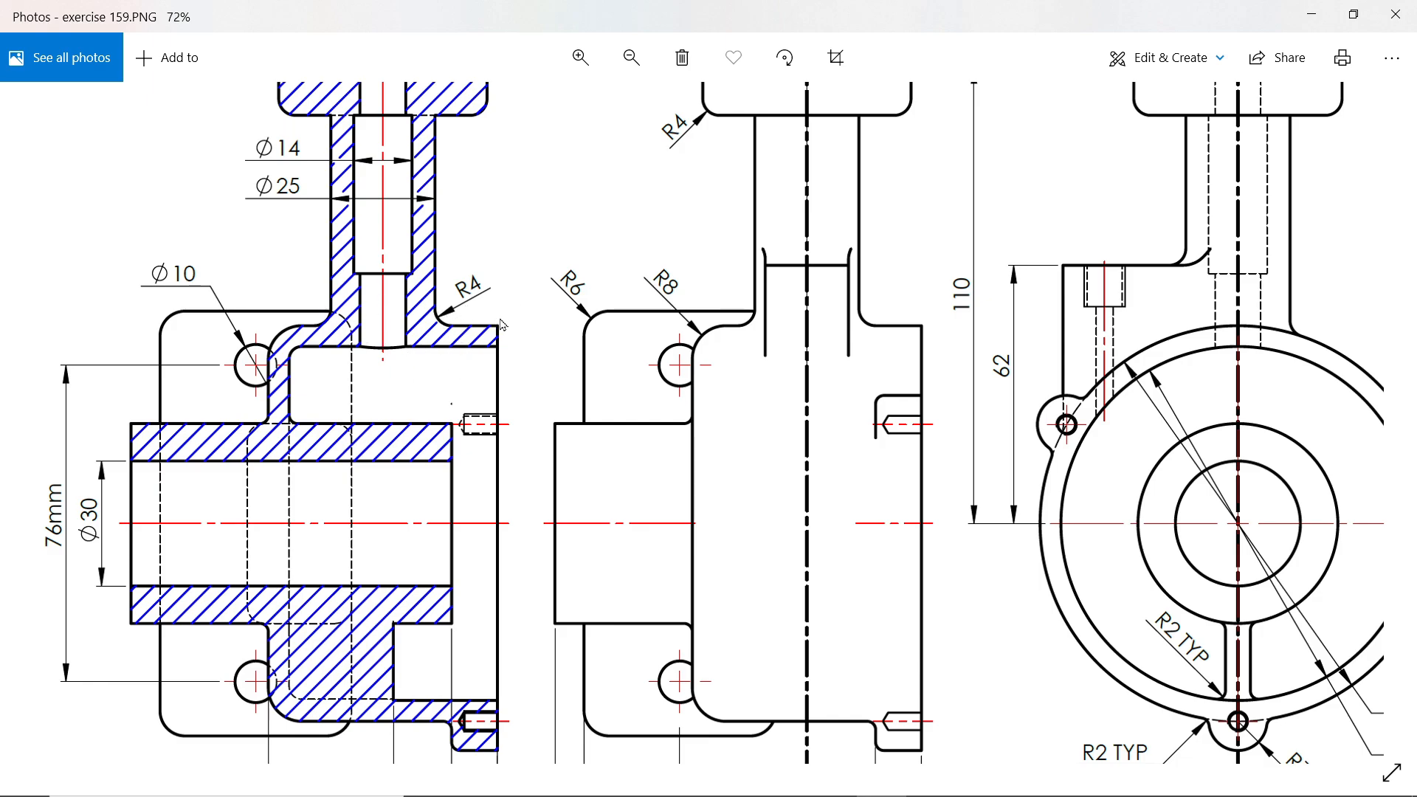
{"action": "scroll", "coordinate": [502, 324], "scroll_direction": "down", "scroll_amount": 4}
{"action": "scroll", "coordinate": [568, 447], "scroll_direction": "up", "scroll_amount": 3}
{"action": "left_click_drag", "start_coordinate": [585, 515], "coordinate": [753, 470]}
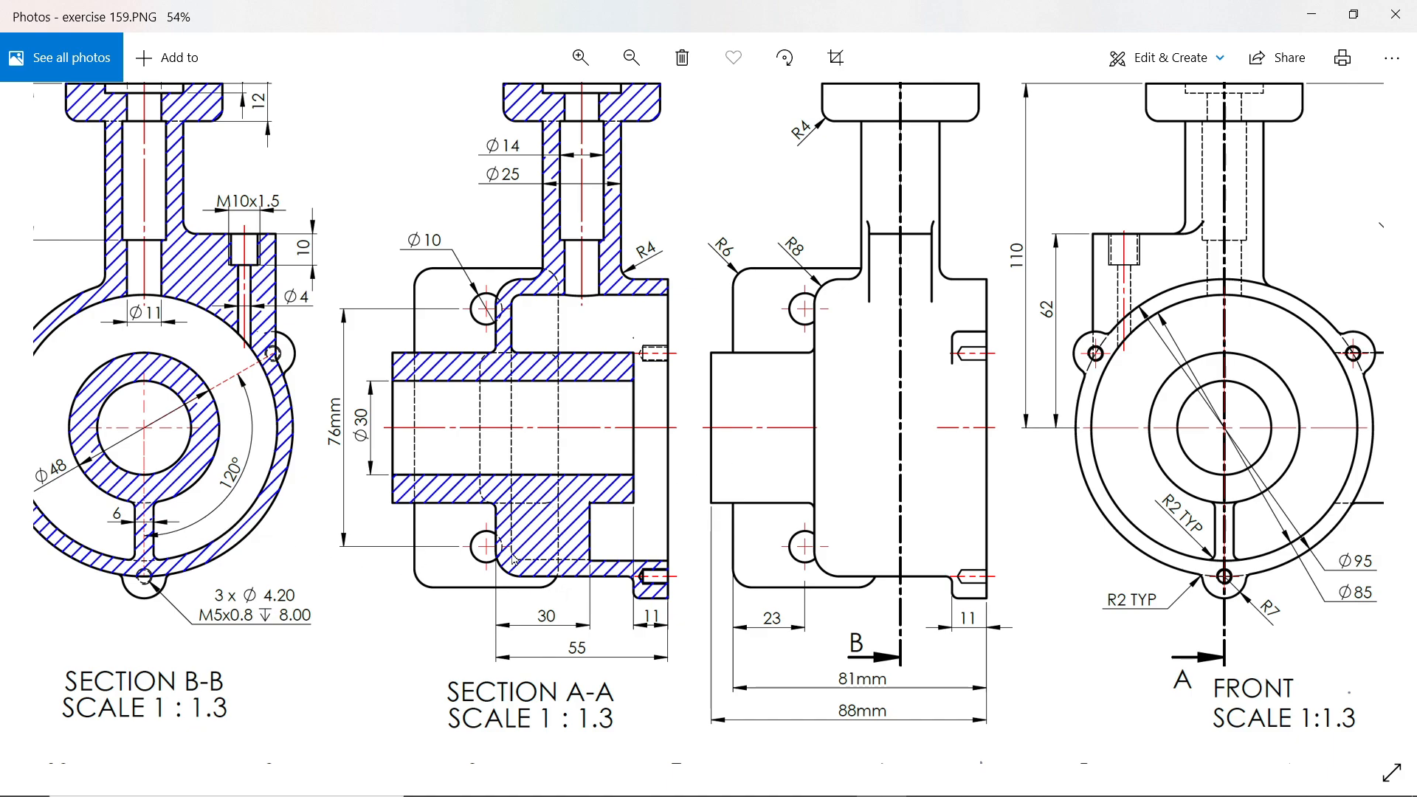
{"action": "left_click", "coordinate": [1312, 18]}
Create a reference plane offset 30 mm from the housing's flat rear face, flipped toward the inside of the housing
{"action": "scroll", "coordinate": [758, 585], "scroll_direction": "up", "scroll_amount": 2}
{"action": "scroll", "coordinate": [759, 585], "scroll_direction": "down", "scroll_amount": 4}
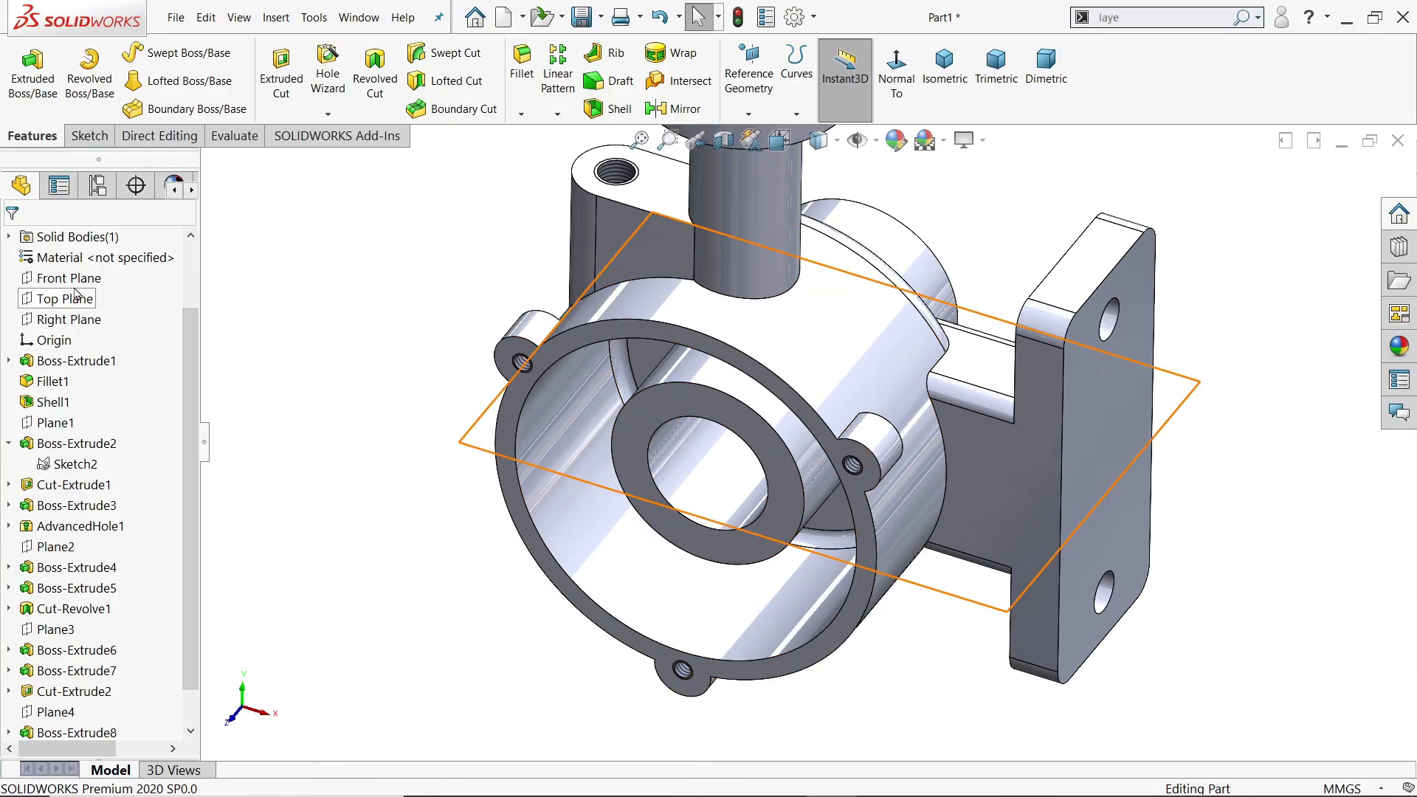
{"action": "left_click", "coordinate": [748, 113]}
{"action": "left_click", "coordinate": [763, 140]}
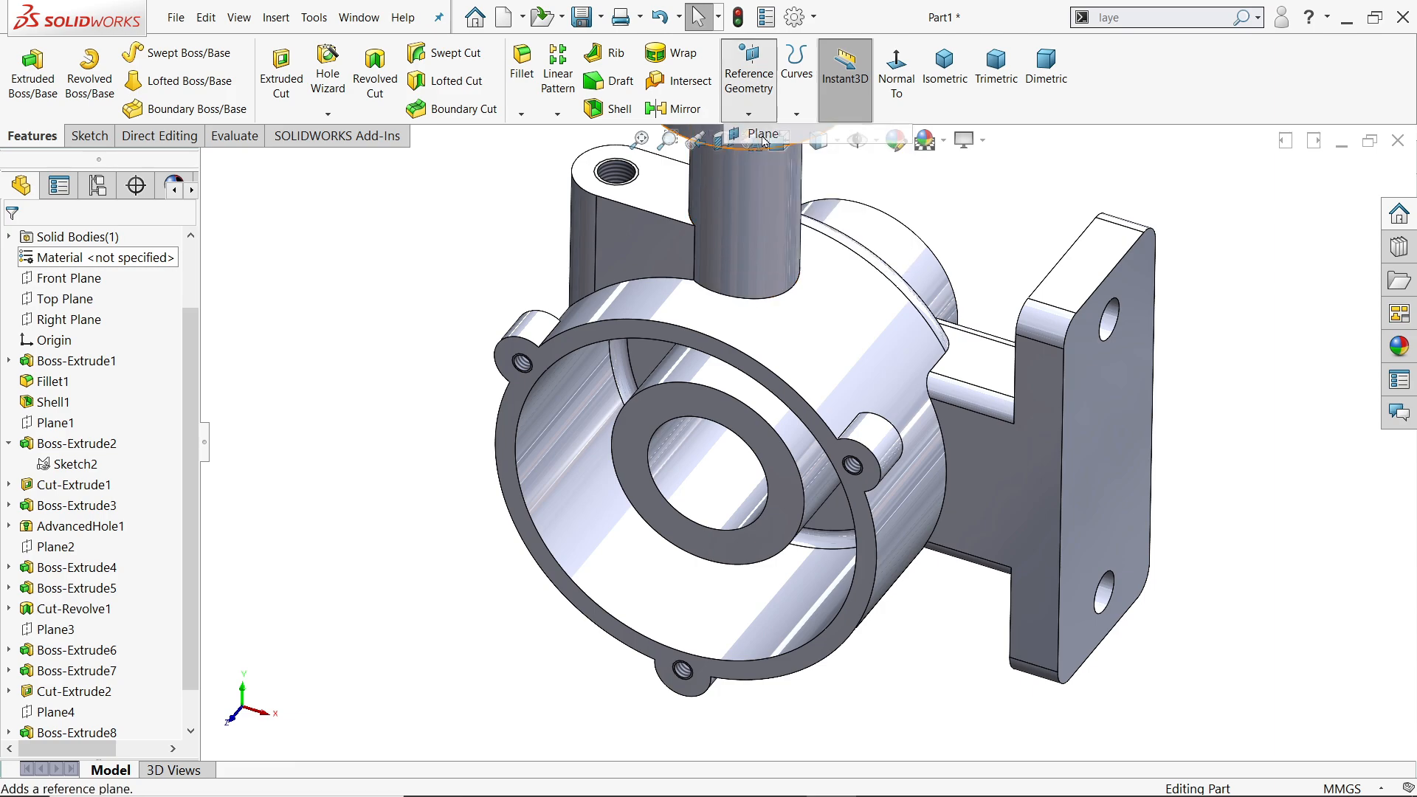
{"action": "middle_click_drag", "start_coordinate": [657, 428], "coordinate": [926, 437]}
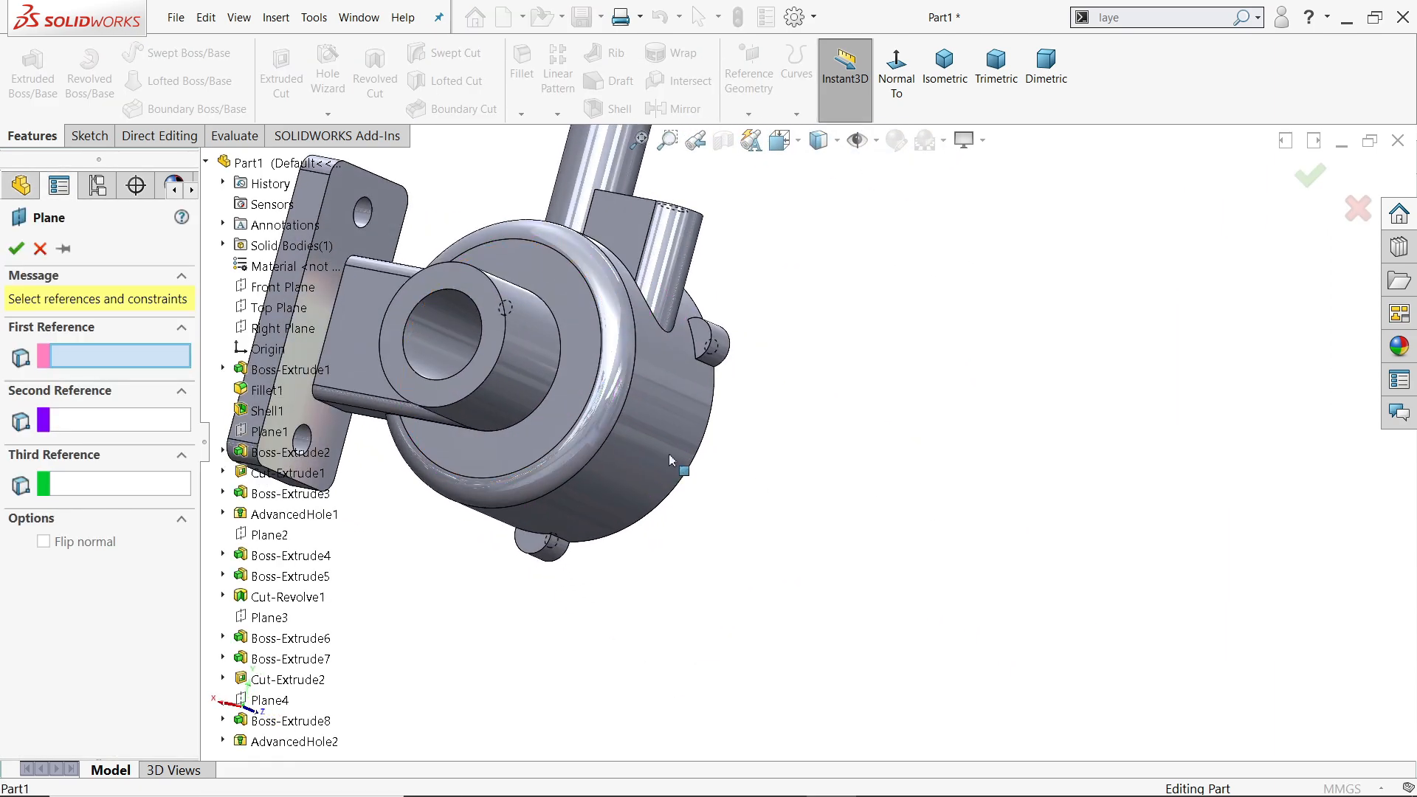
{"action": "left_click", "coordinate": [574, 423]}
{"action": "middle_click_drag", "start_coordinate": [823, 484], "coordinate": [692, 474]}
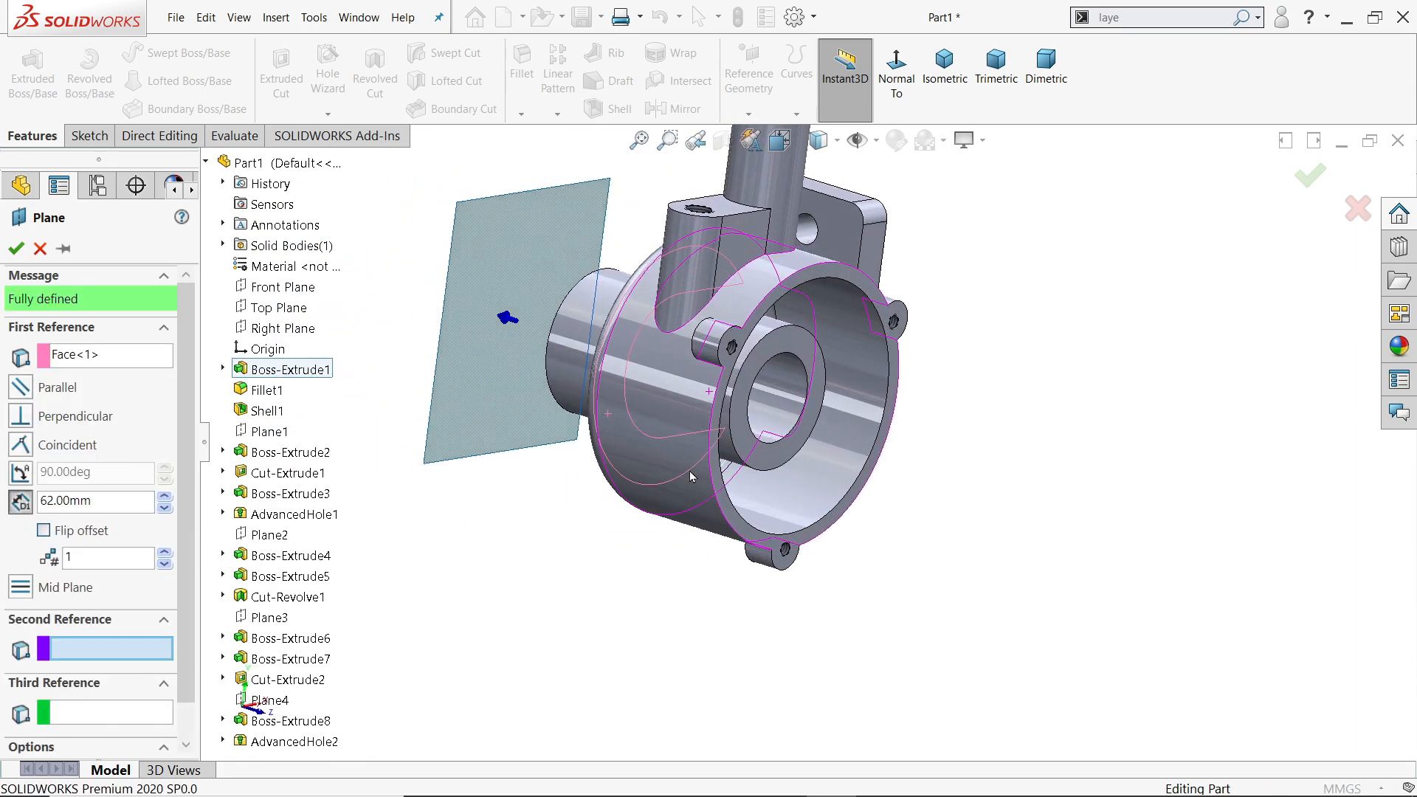
{"action": "double_click", "coordinate": [96, 501]}
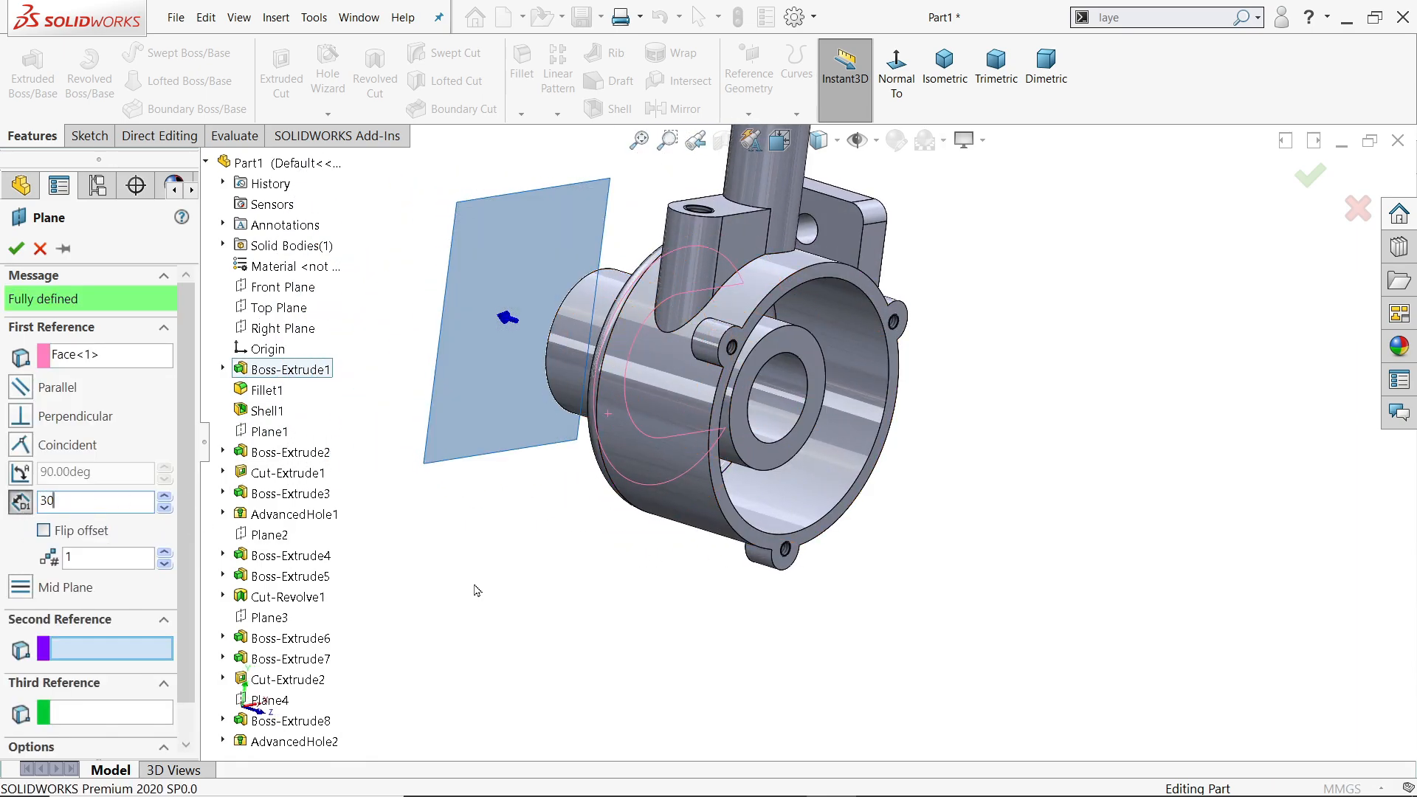
{"action": "type", "text": "30"}
{"action": "key", "text": "Return"}
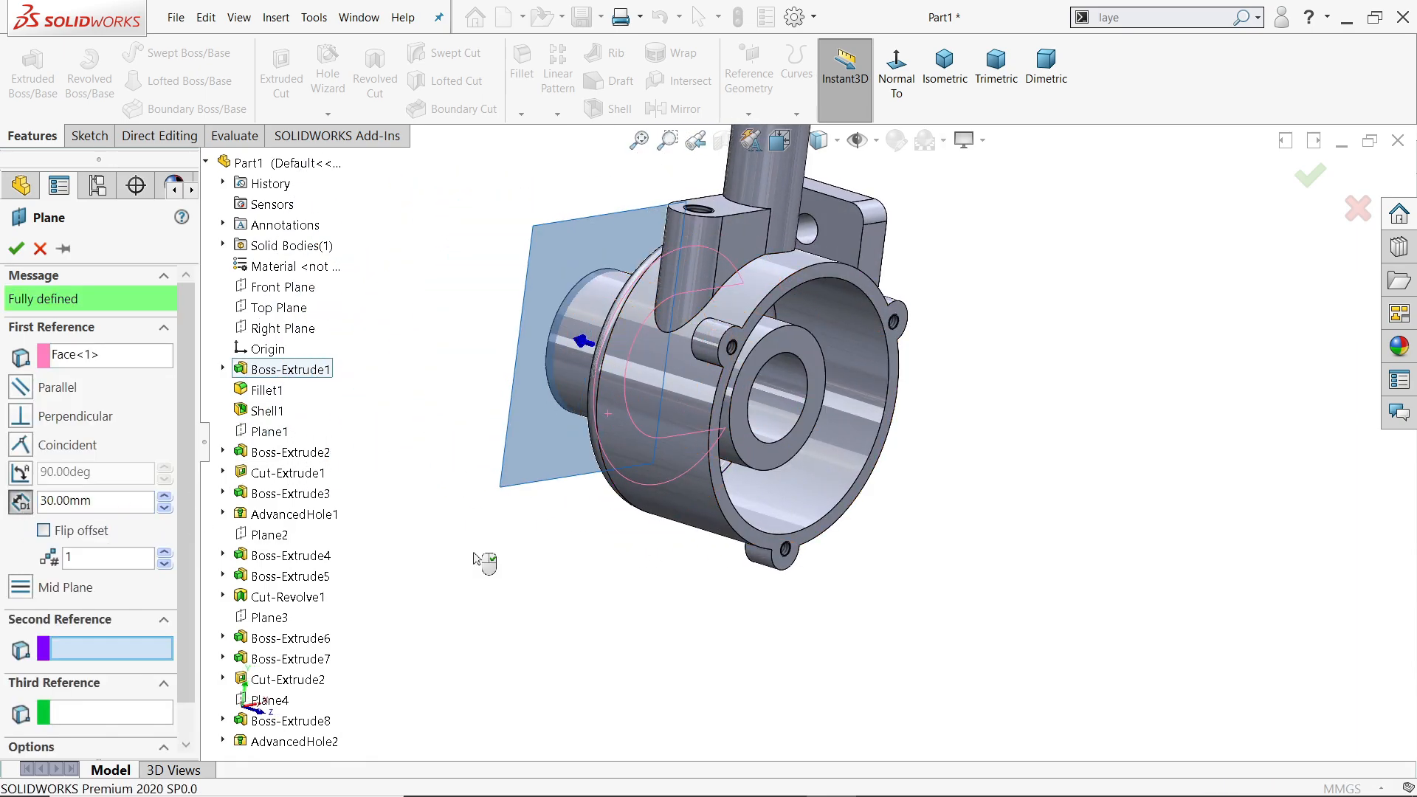
{"action": "left_click", "coordinate": [42, 526]}
{"action": "middle_click_drag", "start_coordinate": [493, 581], "coordinate": [448, 576]}
{"action": "left_click", "coordinate": [17, 251]}
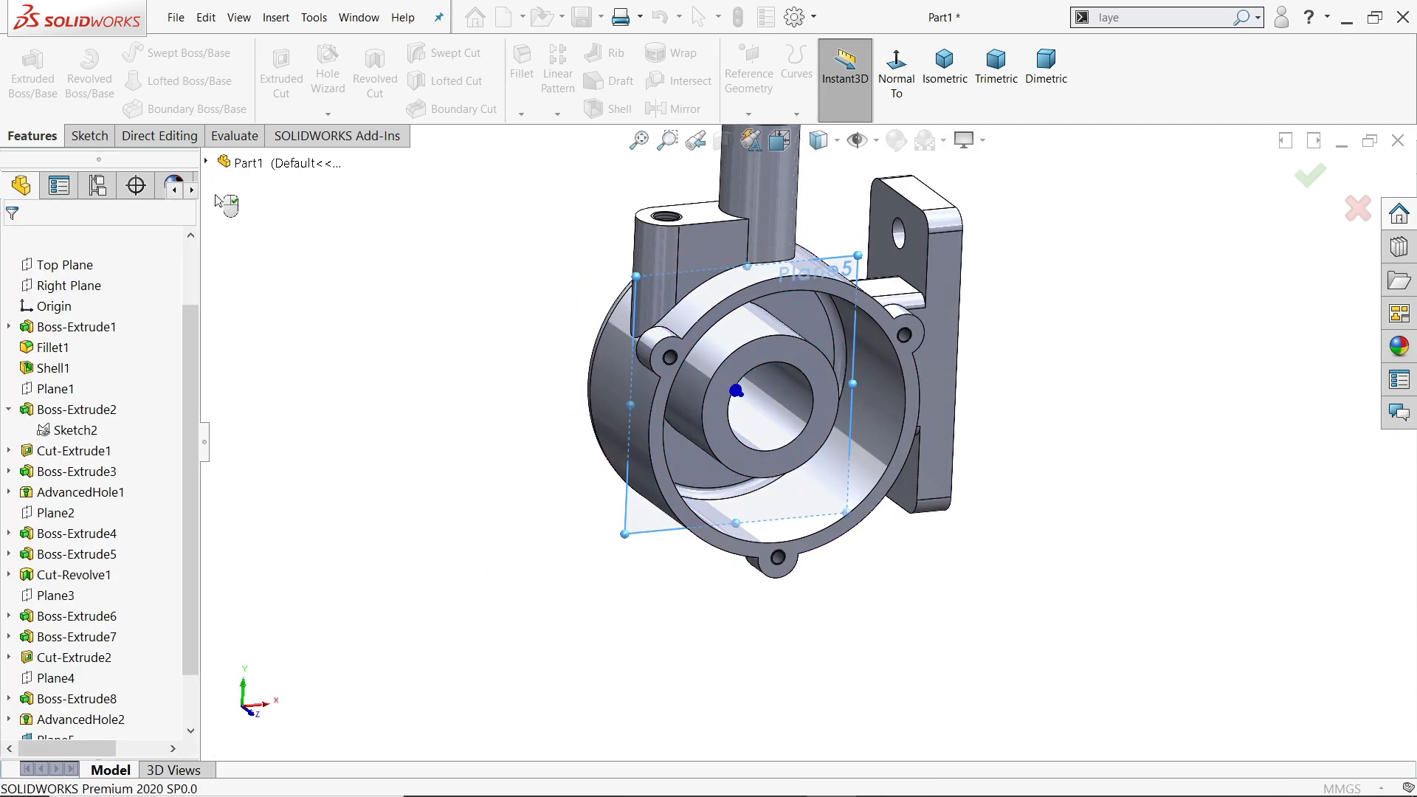
Sketch a vertical line on the new plane from the lowest point of the hub's outer circle down to the housing wall
{"action": "left_click", "coordinate": [86, 137]}
{"action": "left_click", "coordinate": [24, 59]}
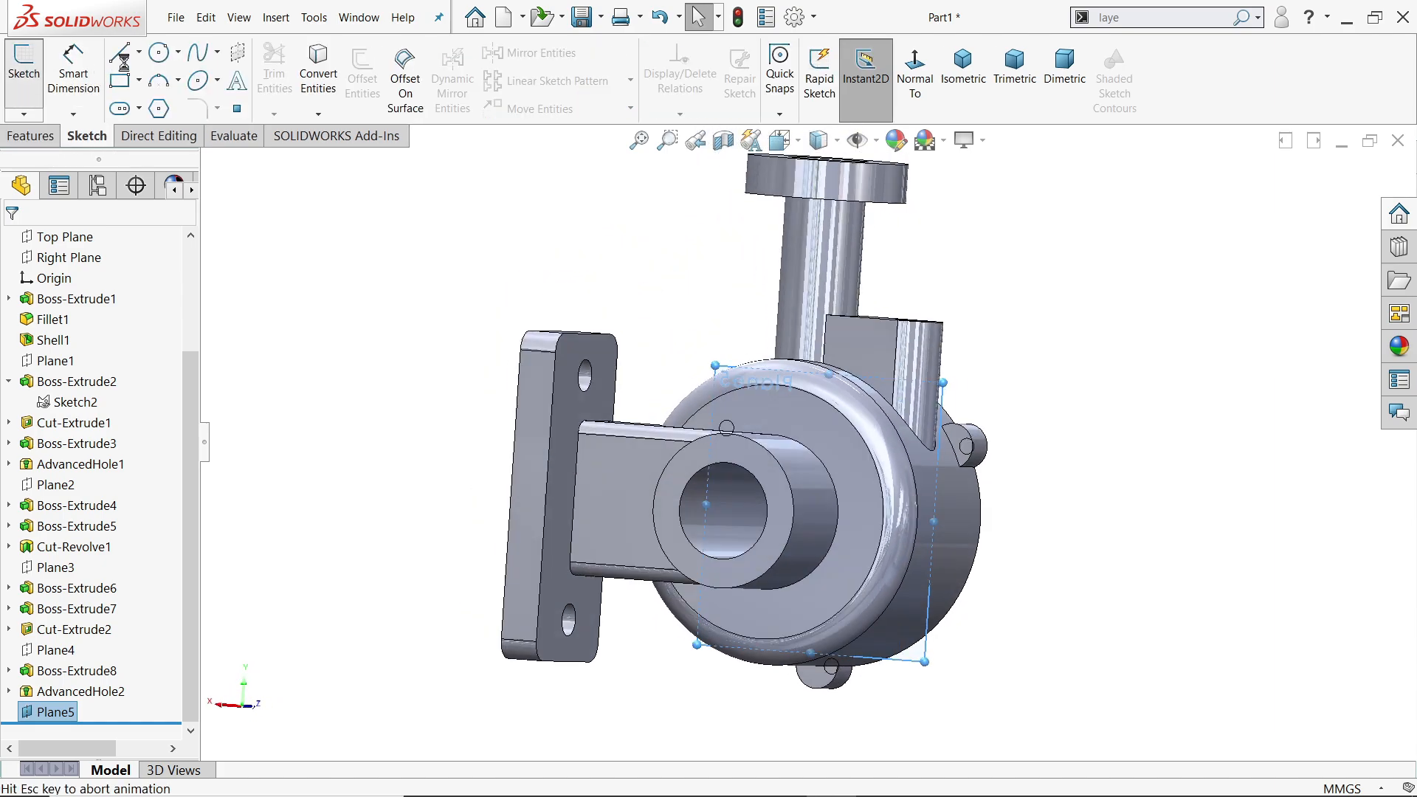
{"action": "left_click", "coordinate": [929, 77]}
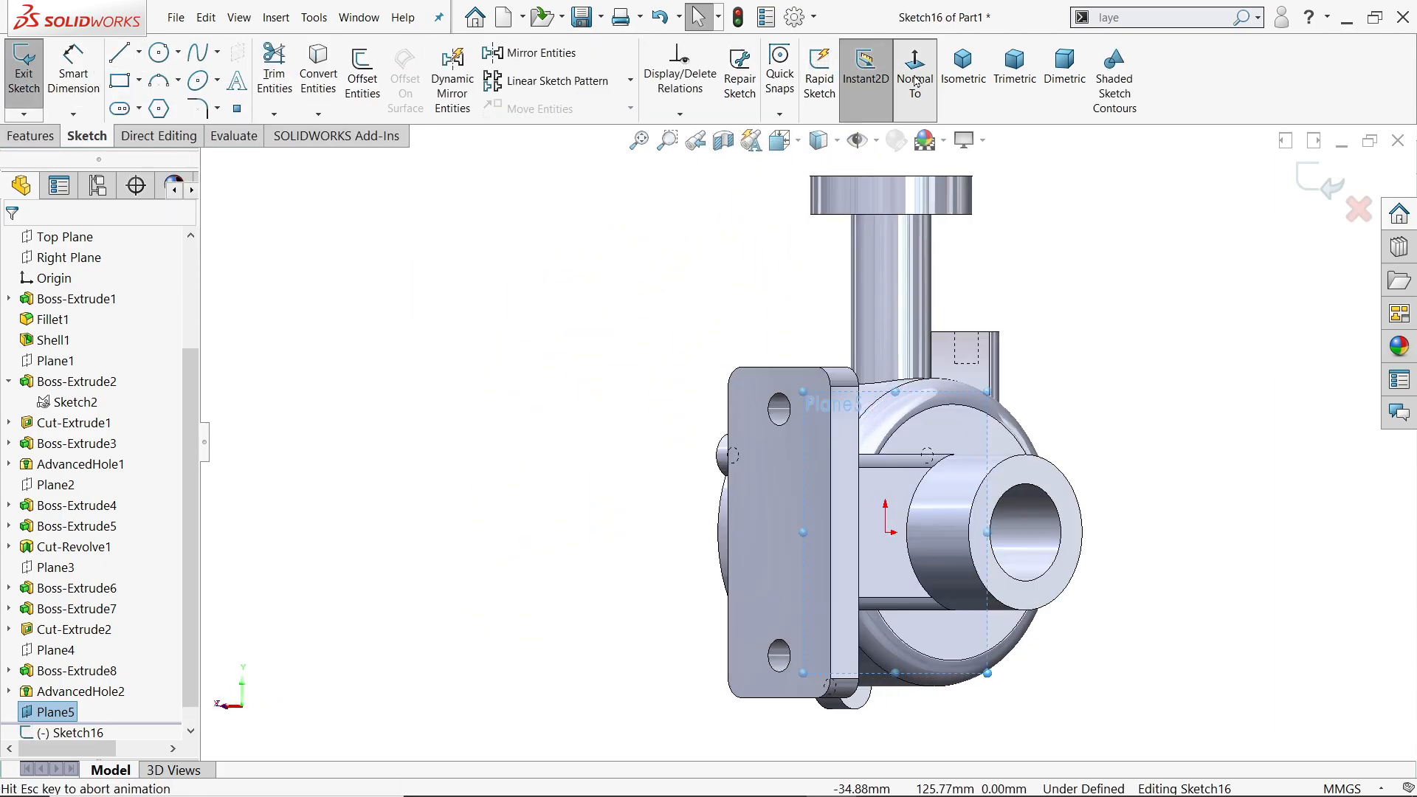
{"action": "left_click", "coordinate": [121, 56]}
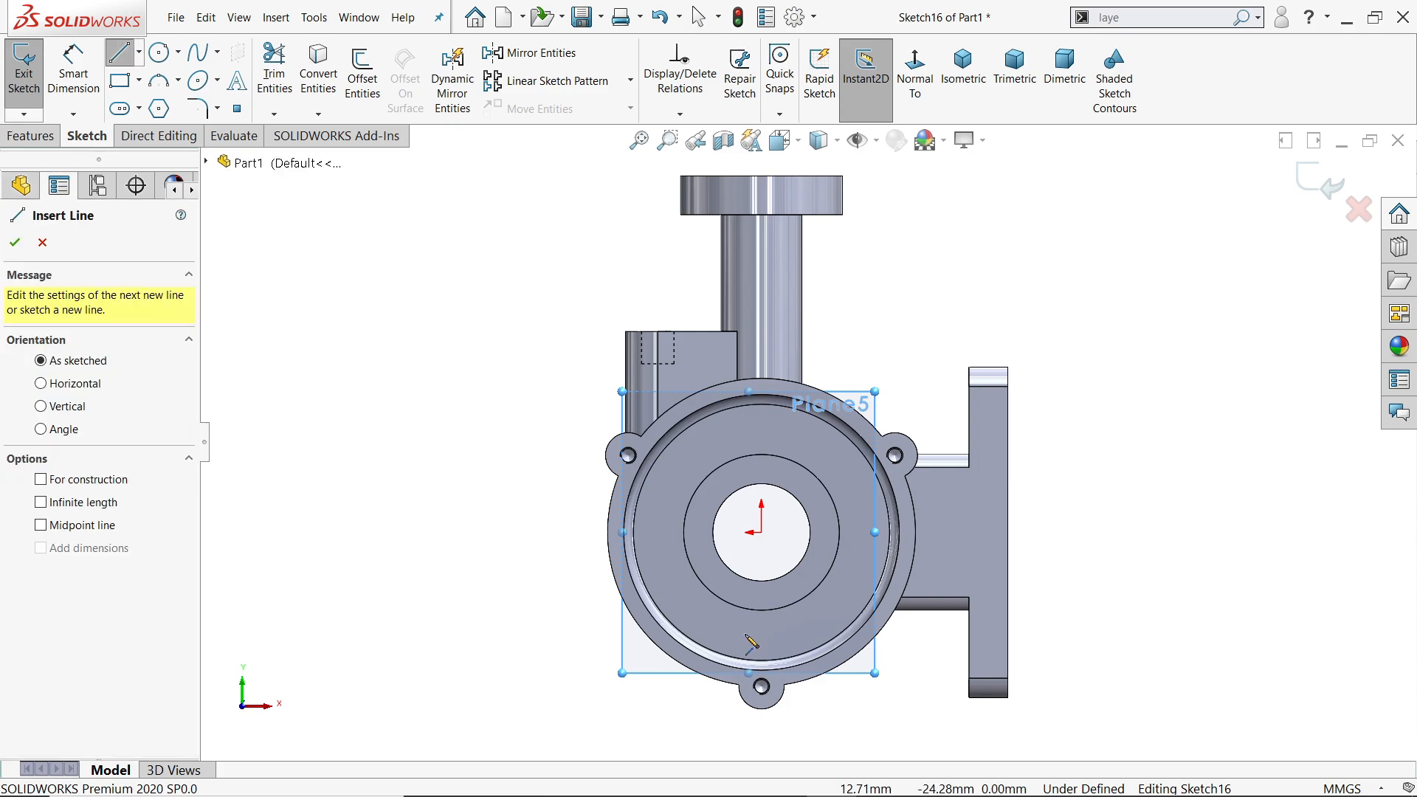
{"action": "scroll", "coordinate": [757, 687], "scroll_direction": "down", "scroll_amount": 5}
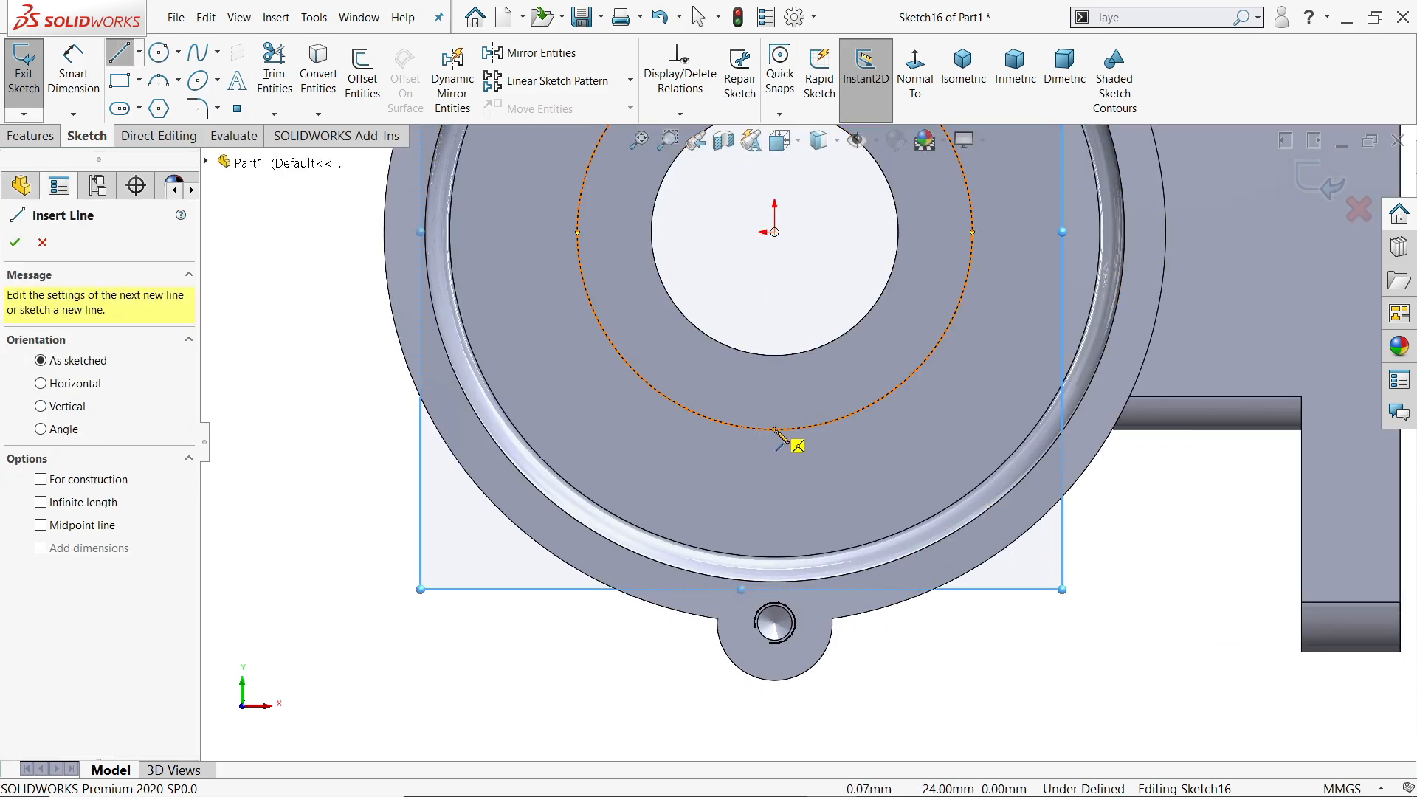
{"action": "left_click", "coordinate": [774, 430]}
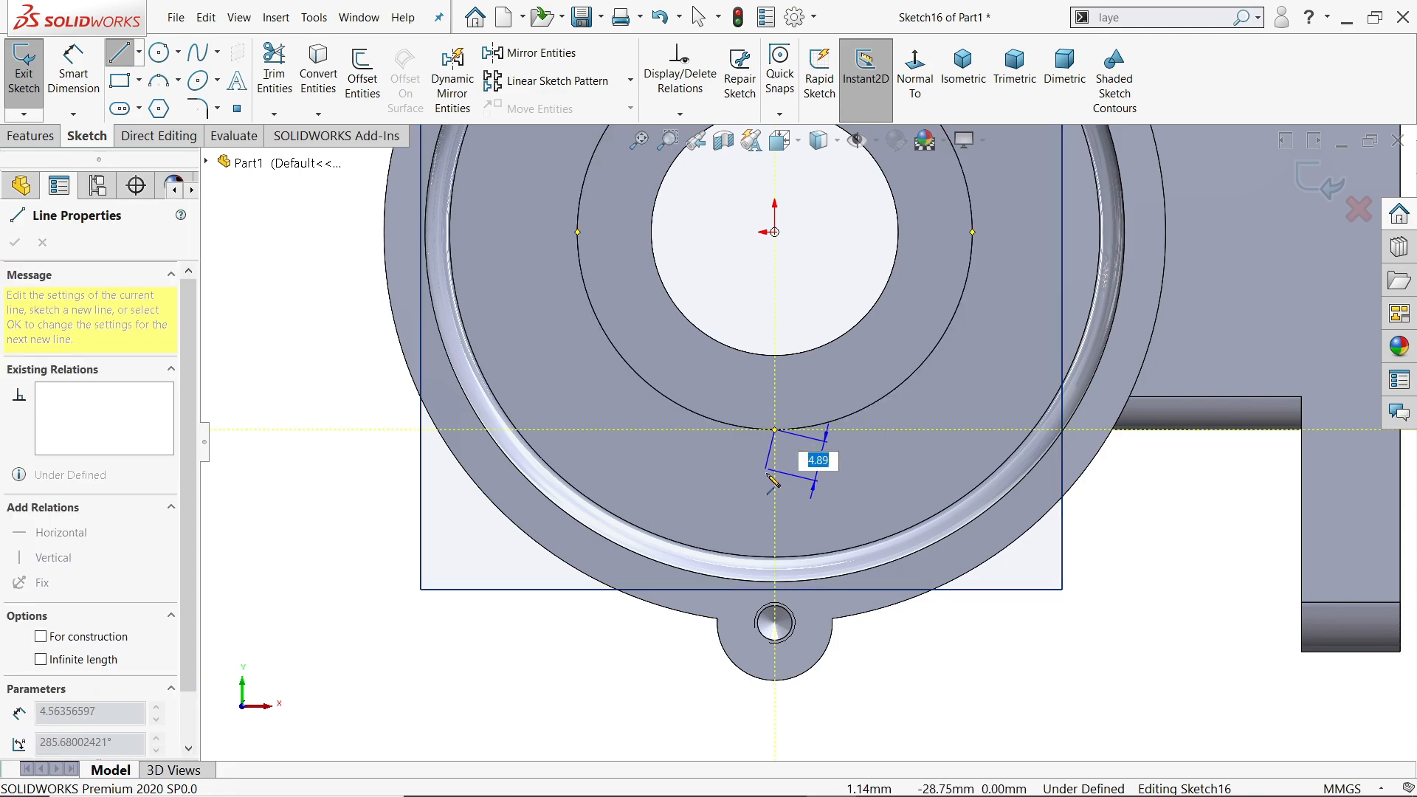
{"action": "left_click", "coordinate": [775, 582]}
{"action": "right_click", "coordinate": [841, 427]}
{"action": "left_click", "coordinate": [876, 486]}
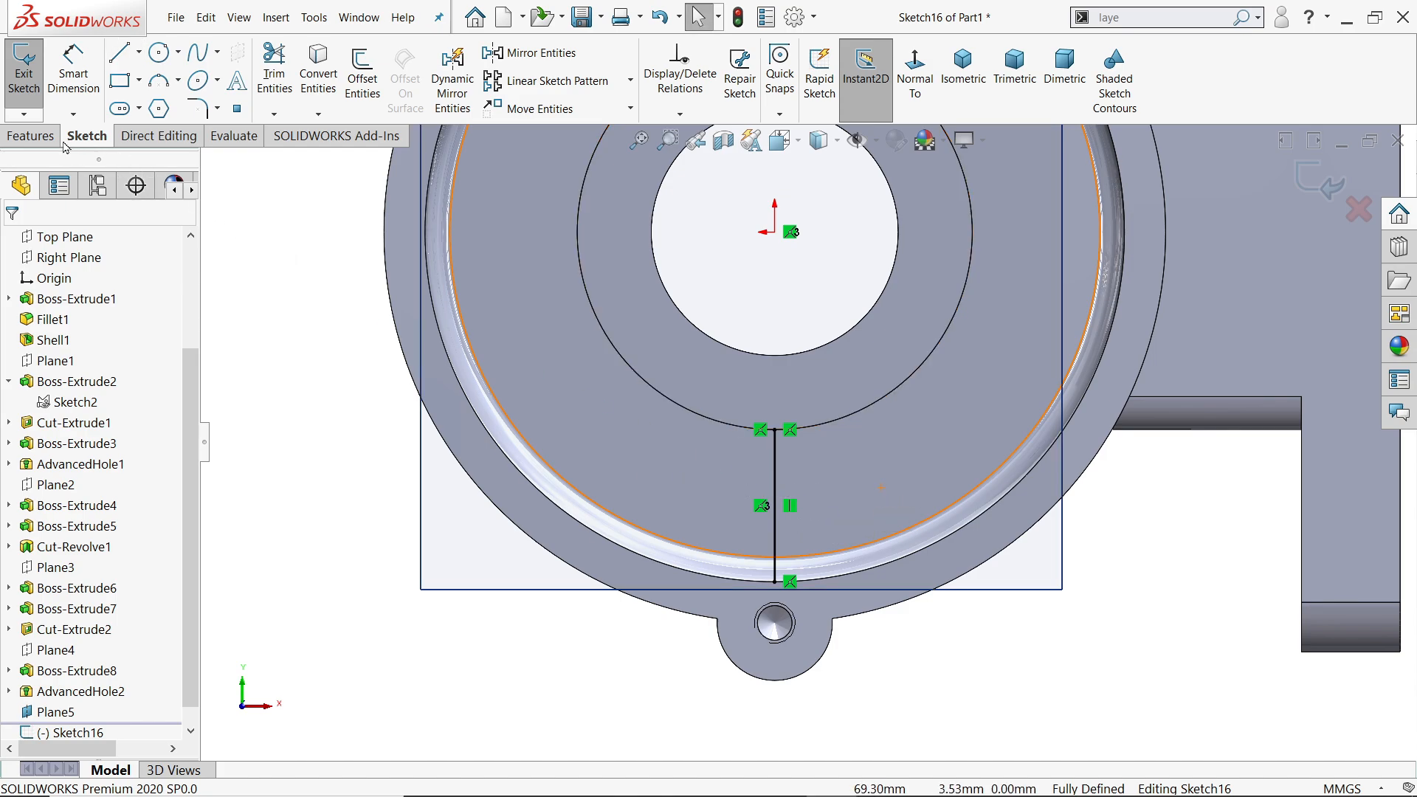
Start a Rib feature from the line sketch with a thickness of 6 mm on both sides
{"action": "left_click", "coordinate": [30, 135]}
{"action": "left_click", "coordinate": [613, 58]}
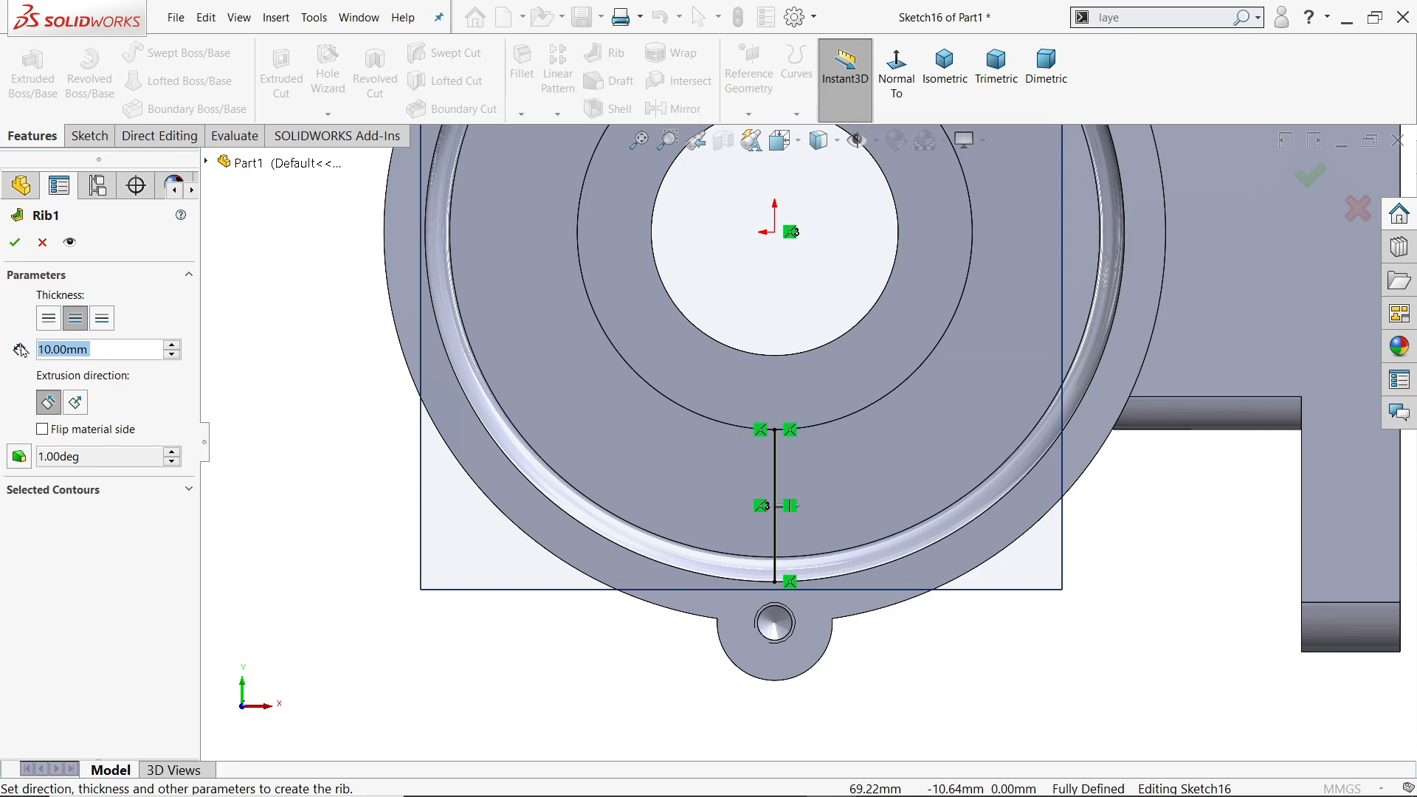
{"action": "type", "text": "6"}
{"action": "key", "text": "Return"}
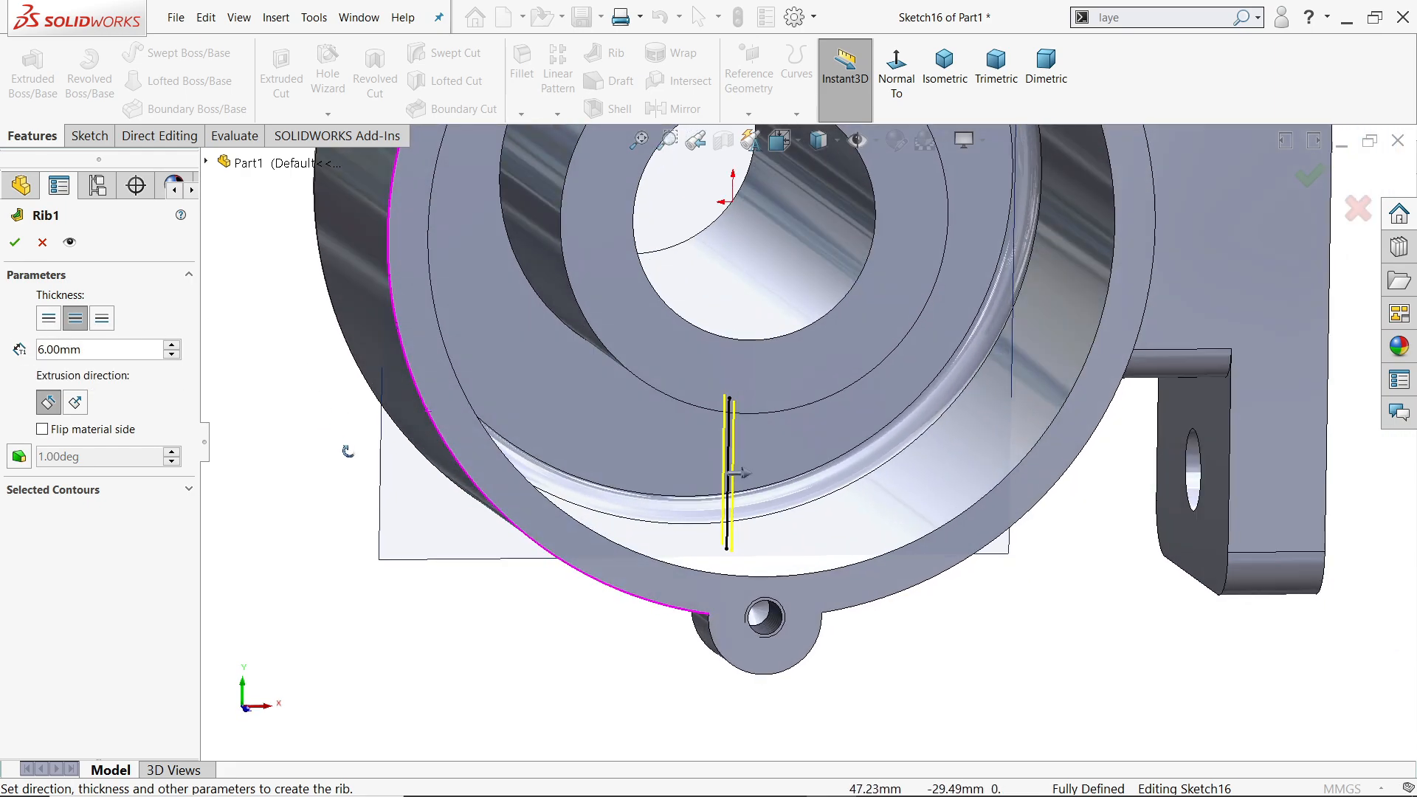
Finish the 6 mm rib below the hub with its extrusion direction normal to the sketch and the material side flipped
{"action": "middle_click_drag", "start_coordinate": [348, 450], "coordinate": [345, 507]}
{"action": "scroll", "coordinate": [690, 402], "scroll_direction": "down", "scroll_amount": 4}
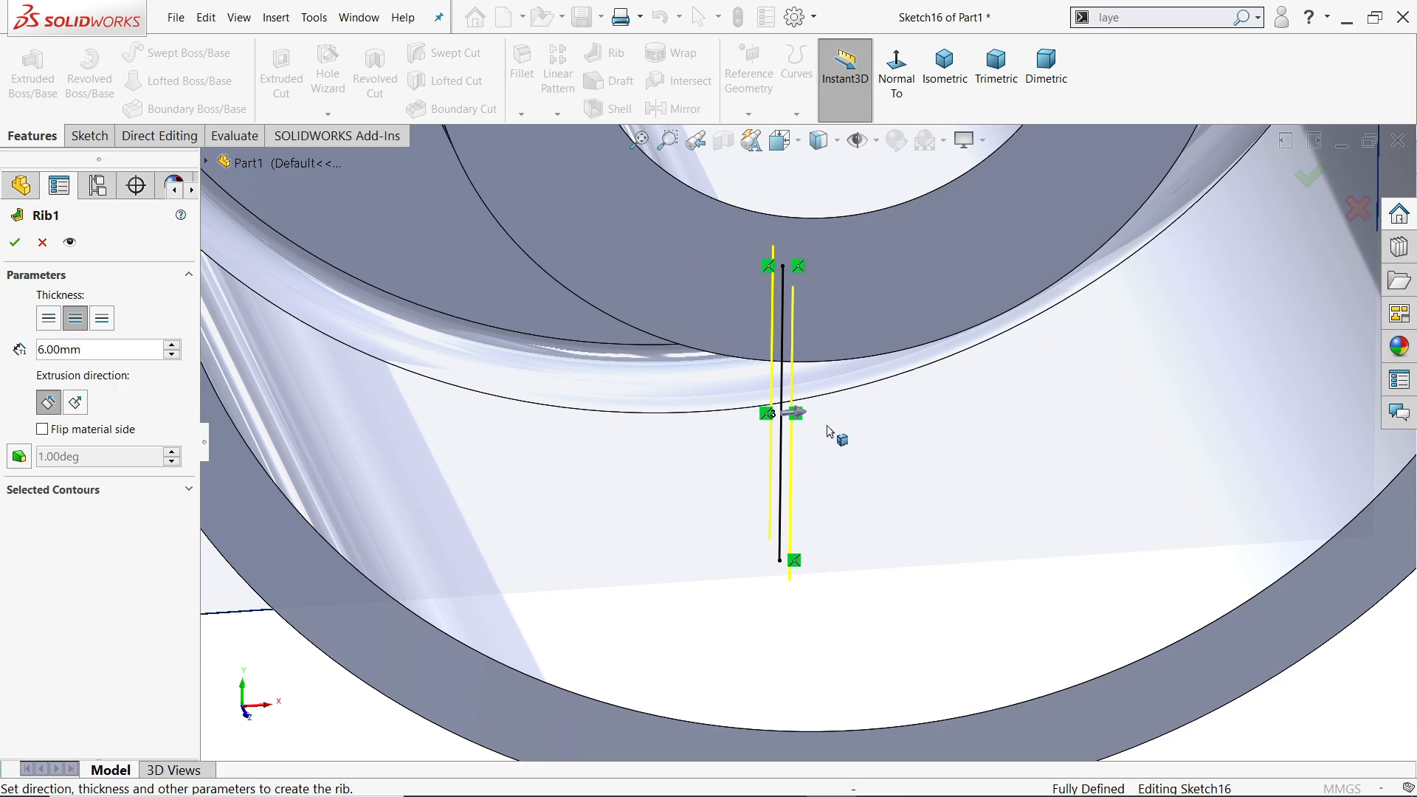
{"action": "left_click", "coordinate": [75, 405]}
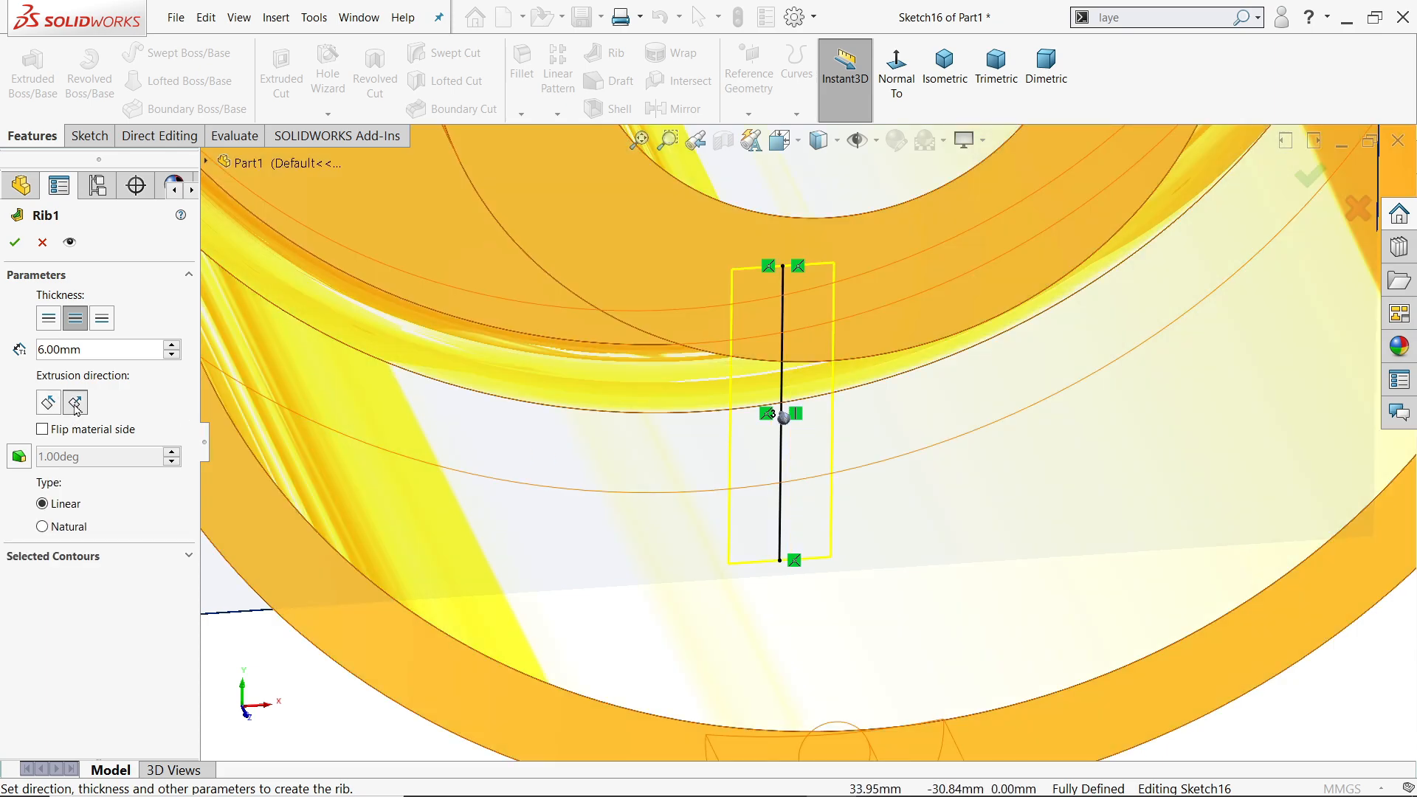
{"action": "scroll", "coordinate": [874, 484], "scroll_direction": "up", "scroll_amount": 5}
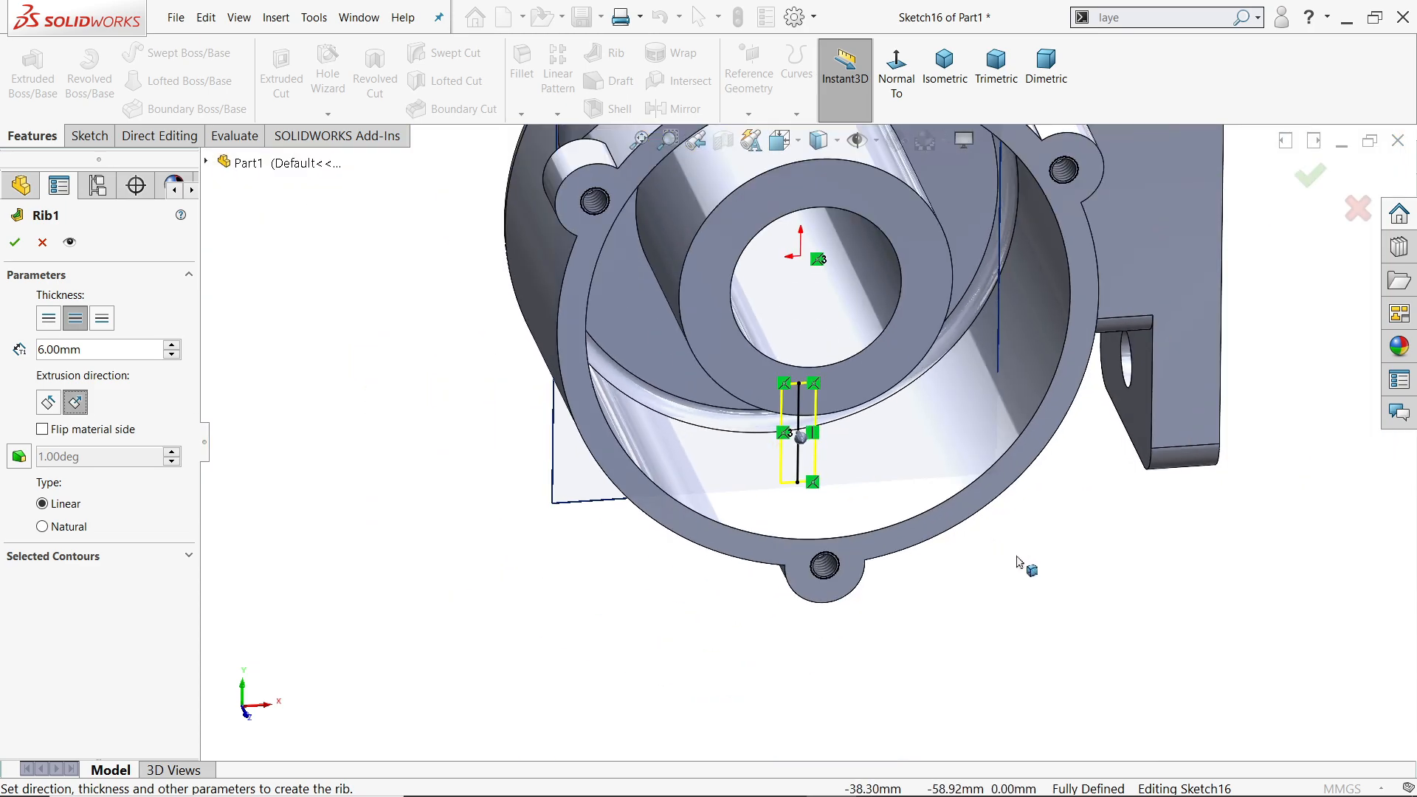
{"action": "mouse_move", "coordinate": [1022, 565]}
{"action": "middle_mouse_down"}
{"action": "mouse_move", "coordinate": [1063, 579]}
{"action": "mouse_move", "coordinate": [810, 467]}
{"action": "middle_mouse_up"}
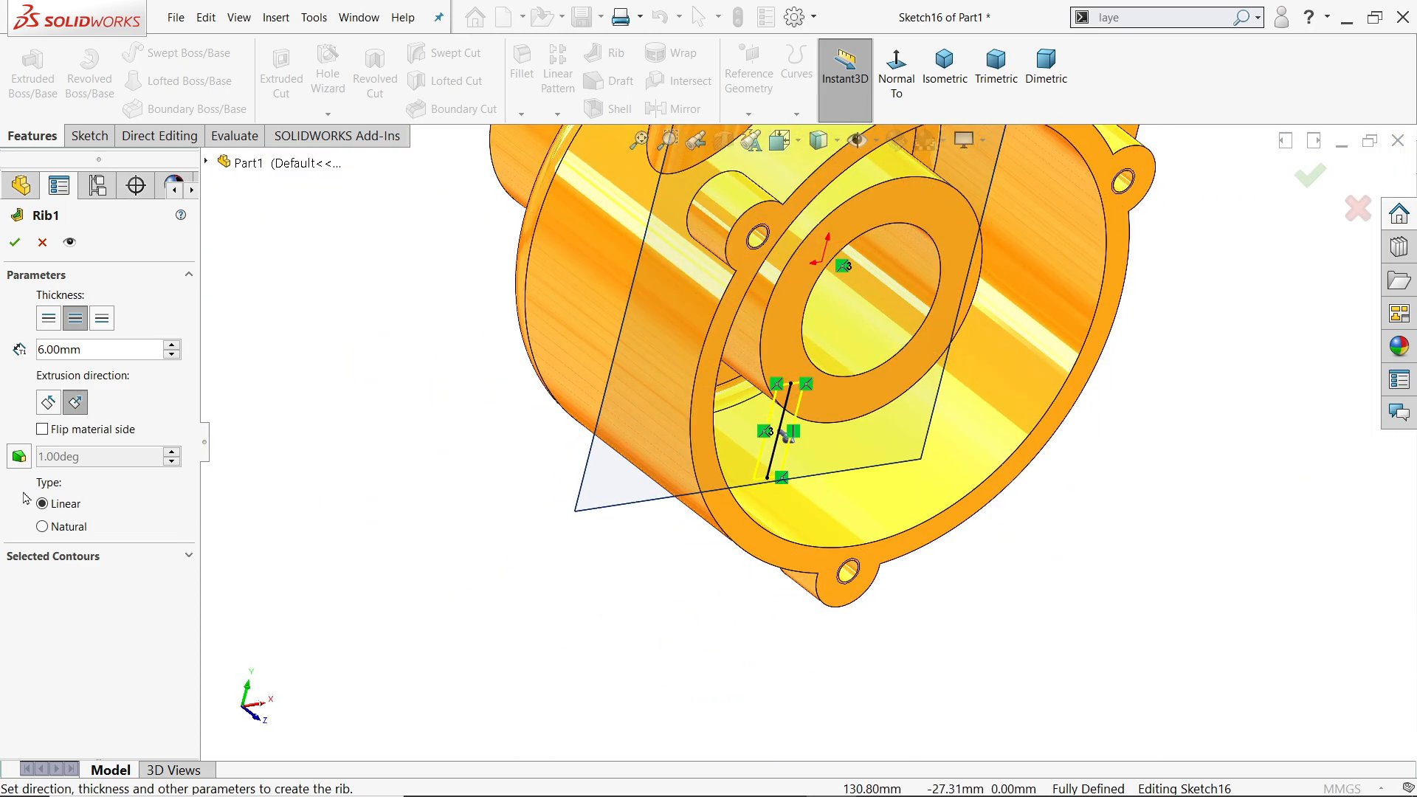
{"action": "left_click", "coordinate": [43, 430]}
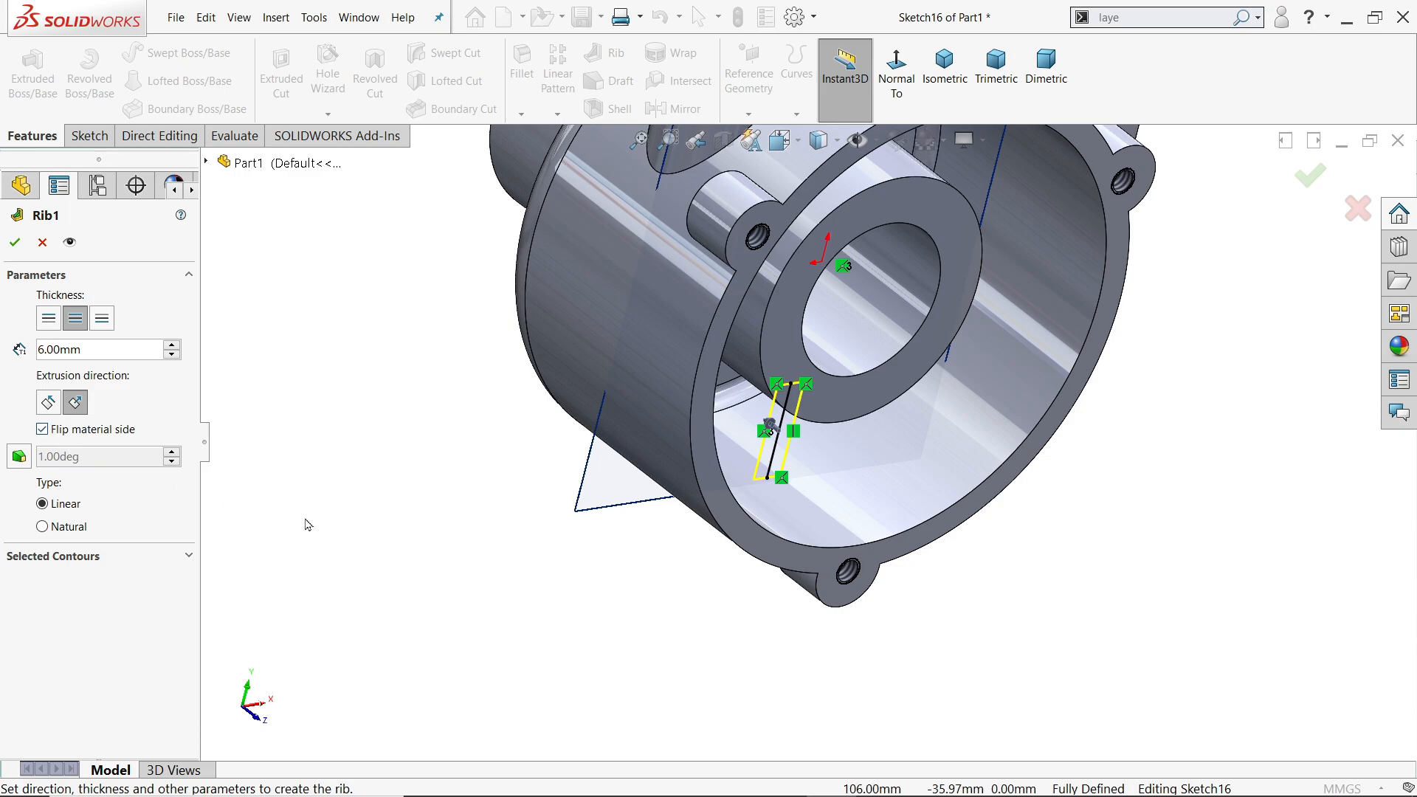
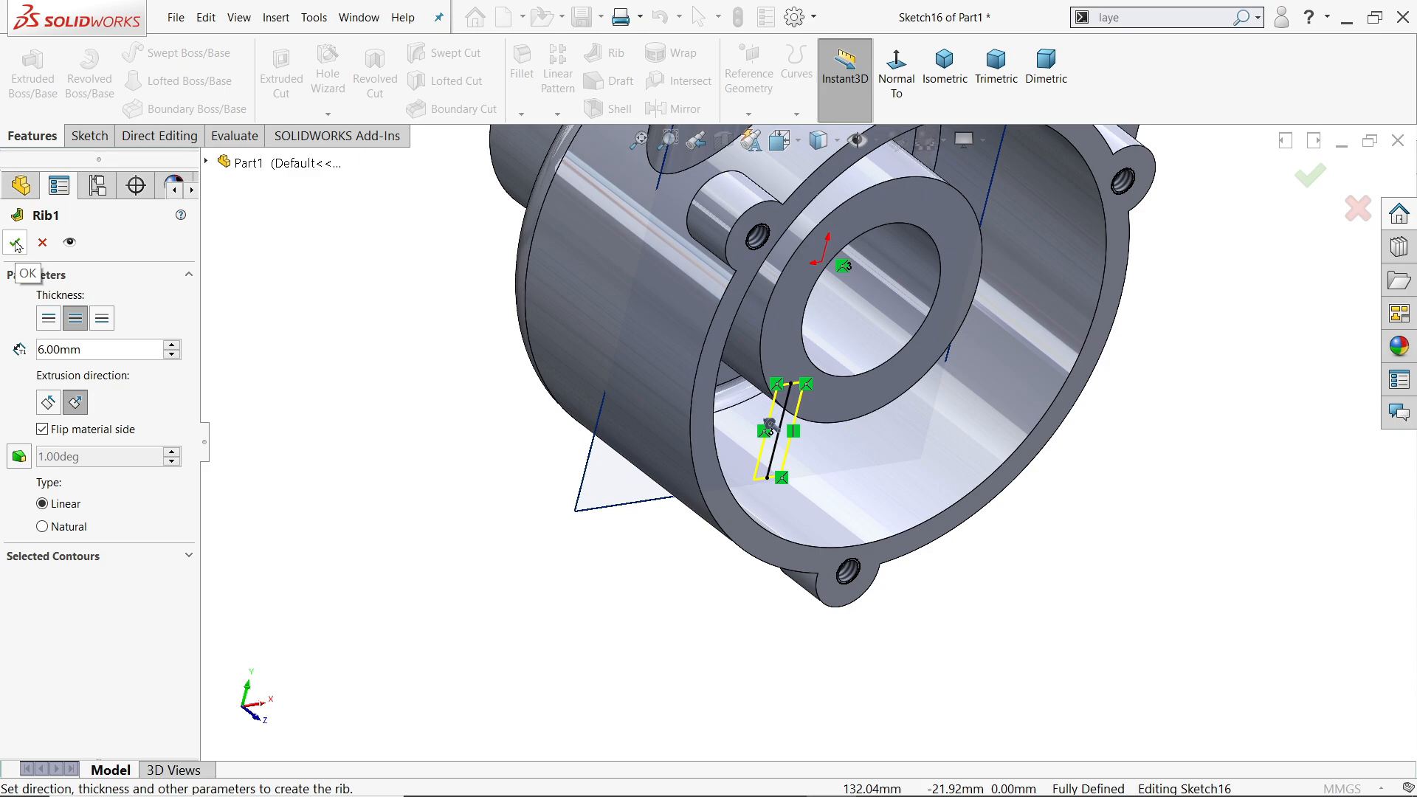
{"action": "left_click", "coordinate": [16, 243]}
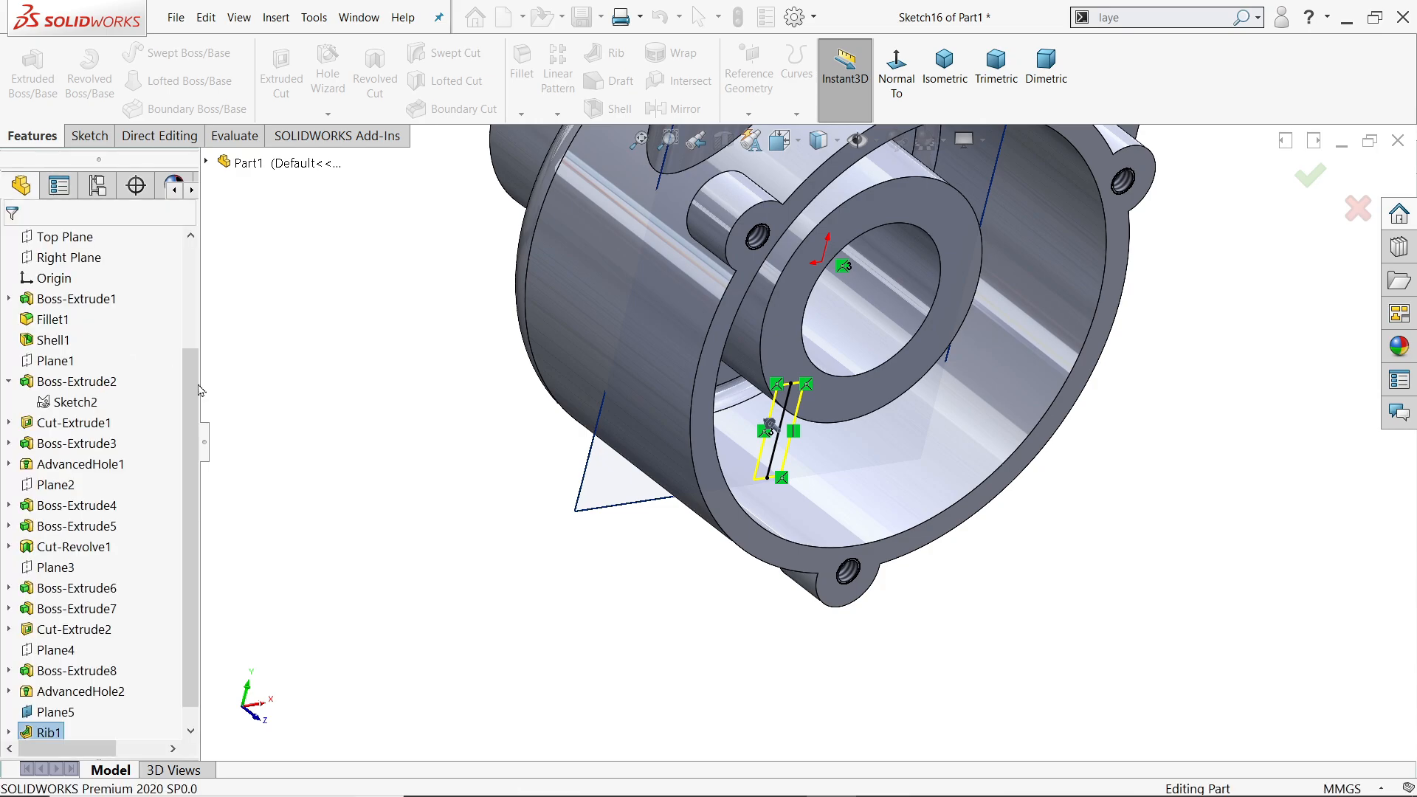
Start a 2 mm Fillet and select the rib's two side junction edges along the housing's inner surfaces
{"action": "middle_click_drag", "start_coordinate": [554, 579], "coordinate": [462, 471]}
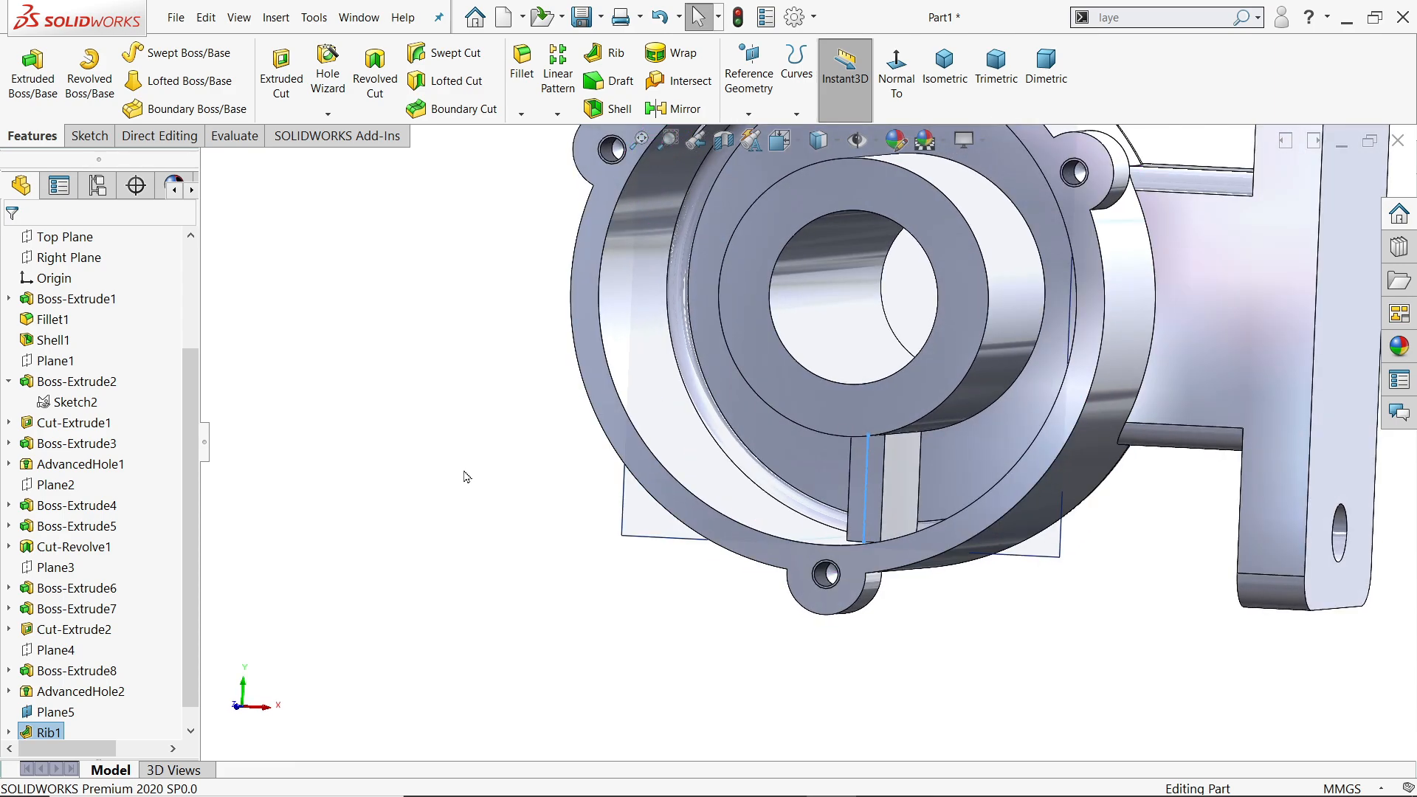
{"action": "left_click", "coordinate": [522, 70]}
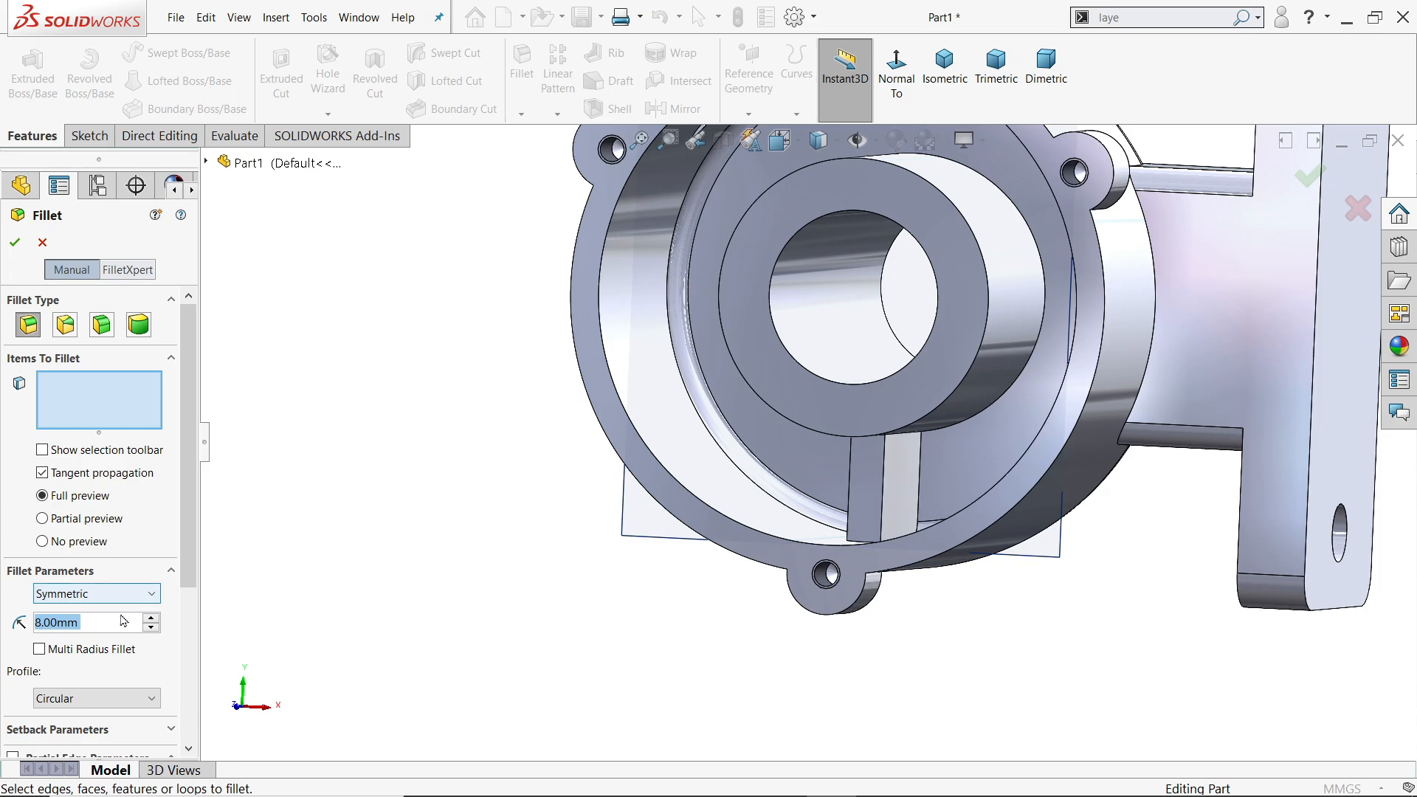
{"action": "type", "text": "2"}
{"action": "key", "text": "Return"}
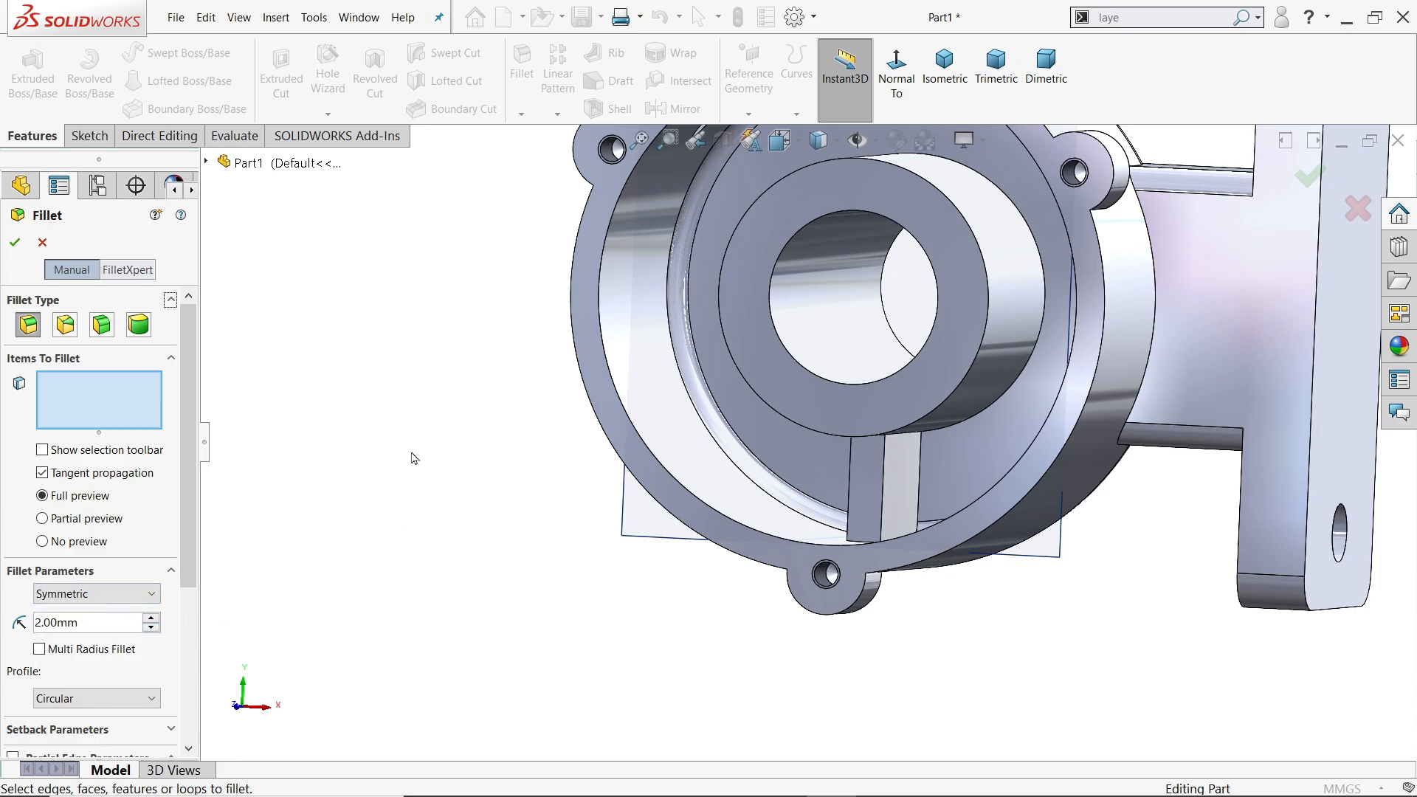
{"action": "scroll", "coordinate": [959, 505], "scroll_direction": "down", "scroll_amount": 3}
{"action": "middle_click_drag", "start_coordinate": [960, 504], "coordinate": [856, 635]}
{"action": "left_click", "coordinate": [826, 629]}
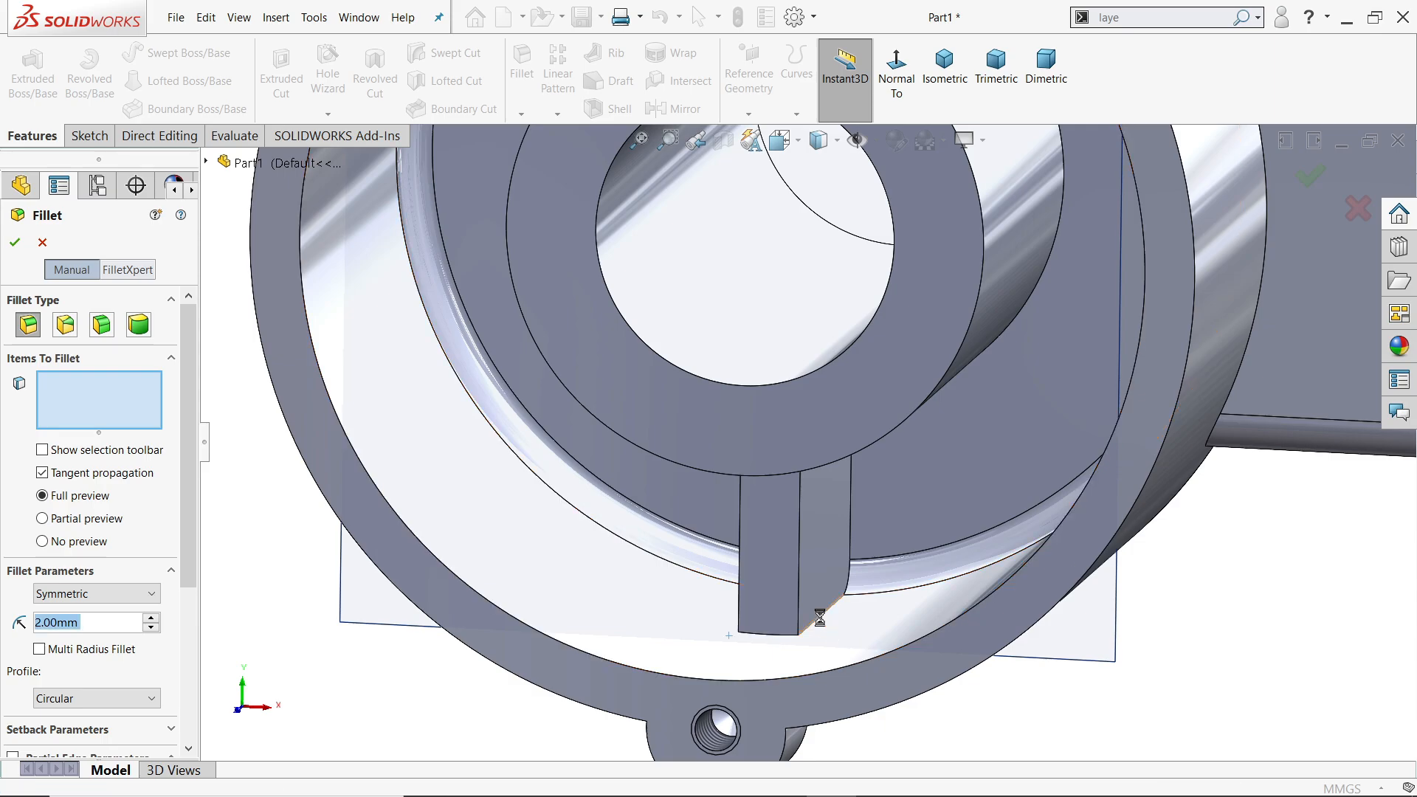
{"action": "middle_click_drag", "start_coordinate": [867, 588], "coordinate": [848, 639]}
{"action": "left_click", "coordinate": [848, 639]}
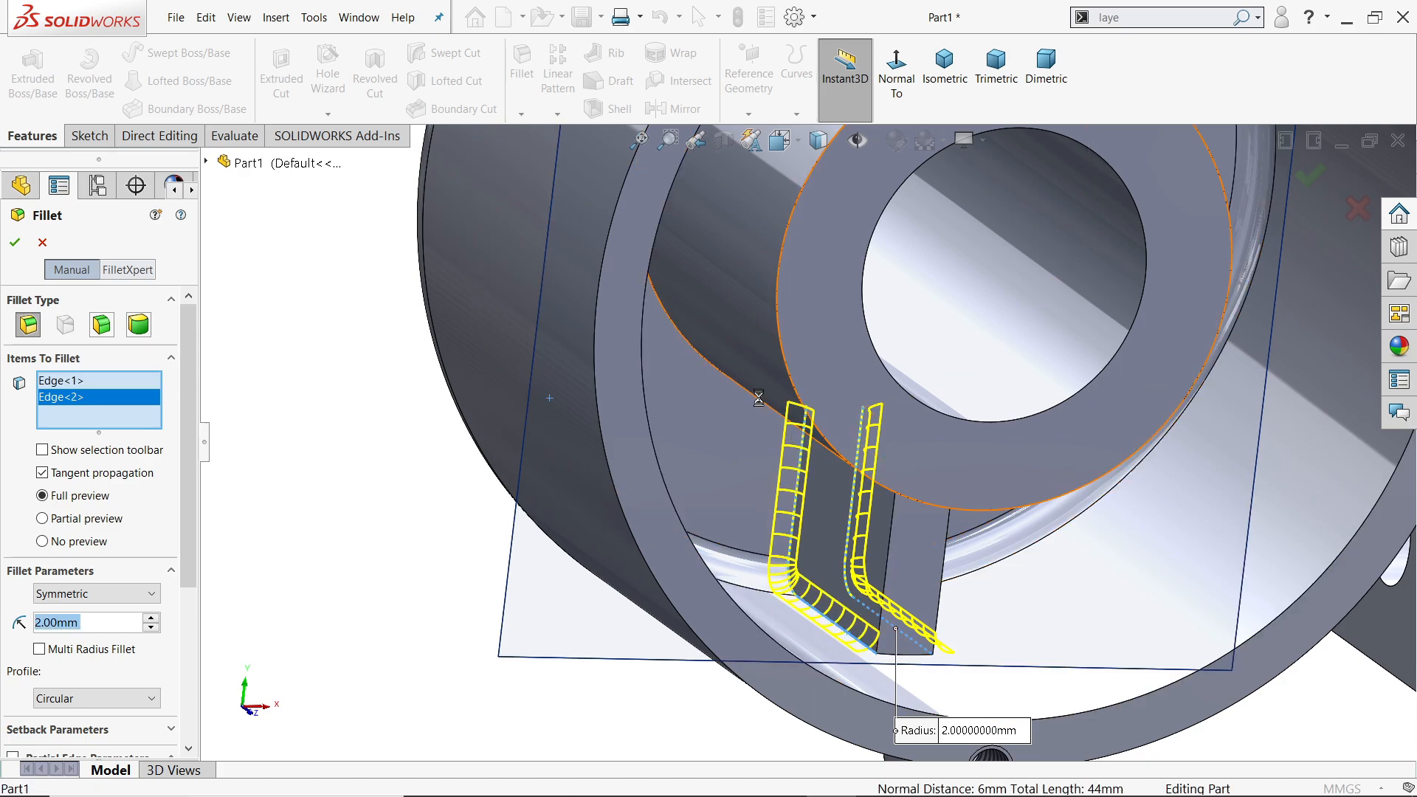
{"action": "left_click", "coordinate": [753, 419]}
{"action": "middle_click_drag", "start_coordinate": [753, 419], "coordinate": [747, 441]}
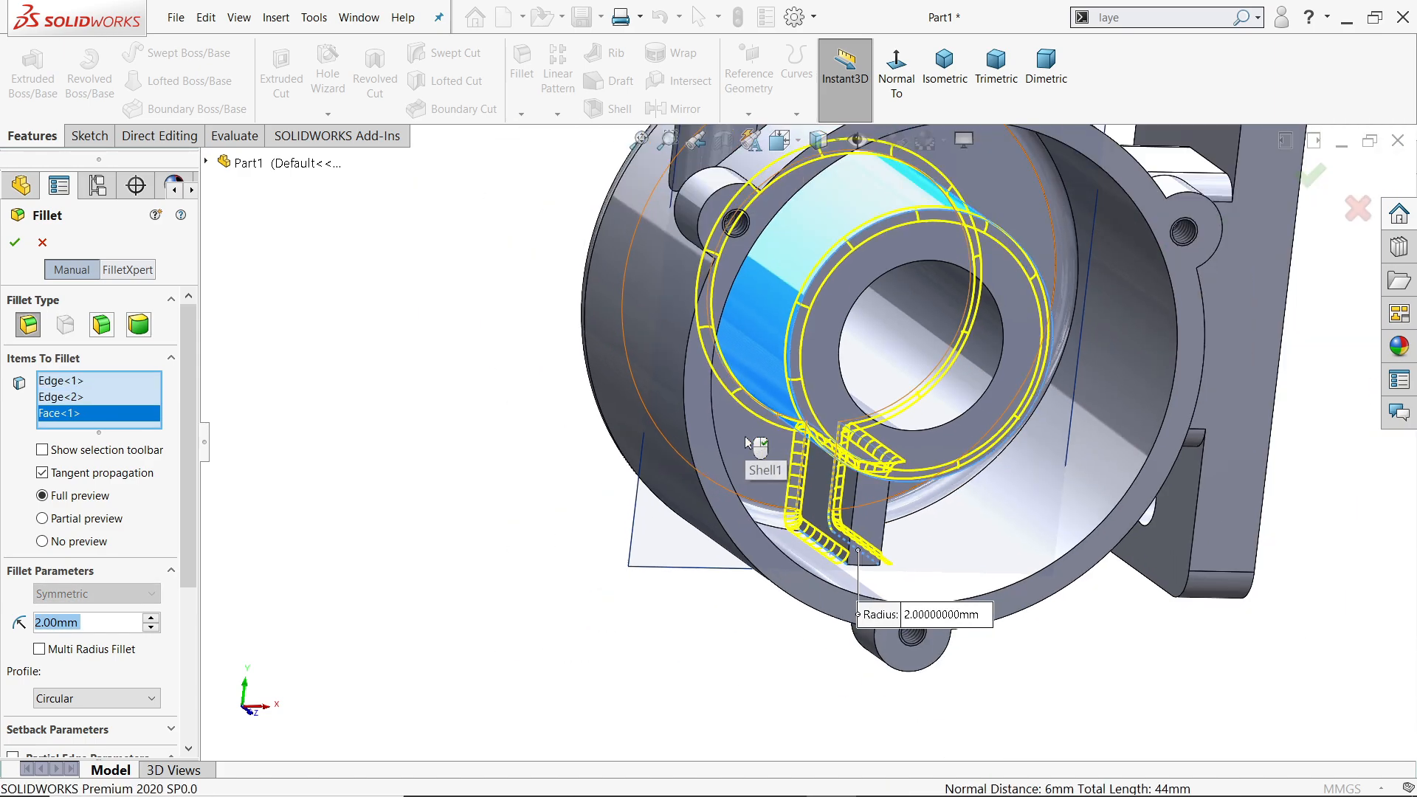
{"action": "right_click", "coordinate": [73, 419]}
{"action": "left_click", "coordinate": [119, 449]}
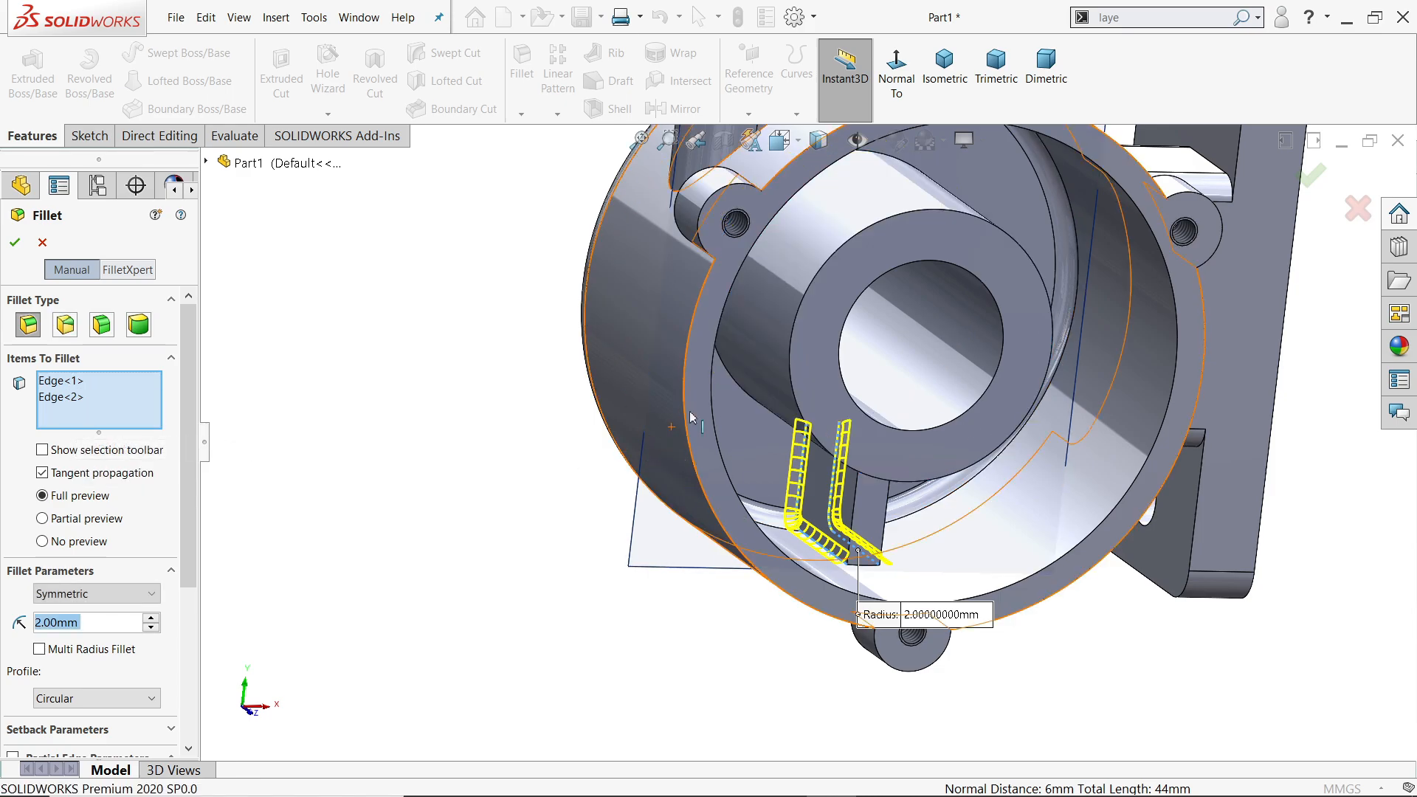
Add the hub's base edge and both rib-to-hub edges to the 2 mm fillet and apply it
{"action": "left_click", "coordinate": [747, 394]}
{"action": "middle_click_drag", "start_coordinate": [804, 512], "coordinate": [834, 417]}
{"action": "scroll", "coordinate": [833, 419], "scroll_direction": "down", "scroll_amount": 5}
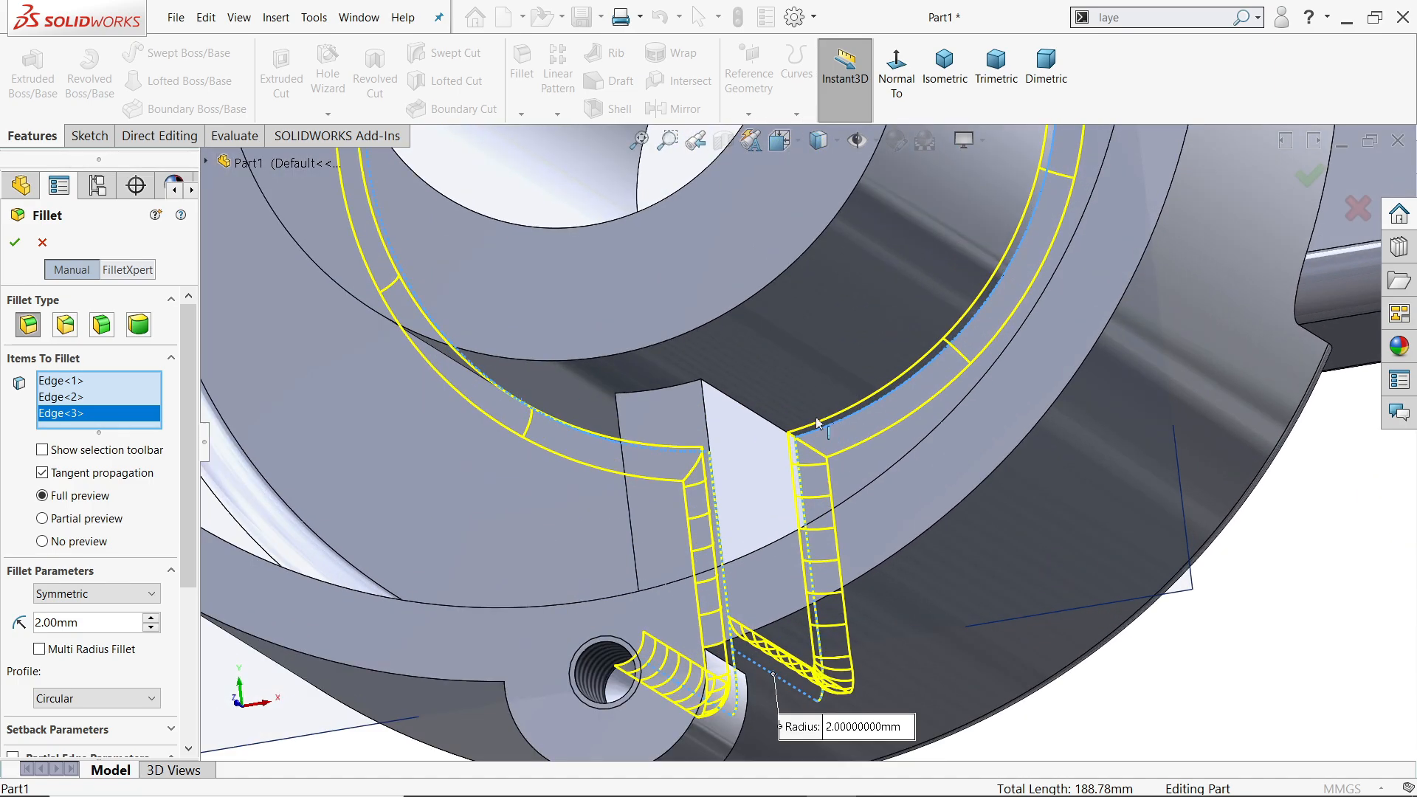
{"action": "left_click", "coordinate": [750, 419]}
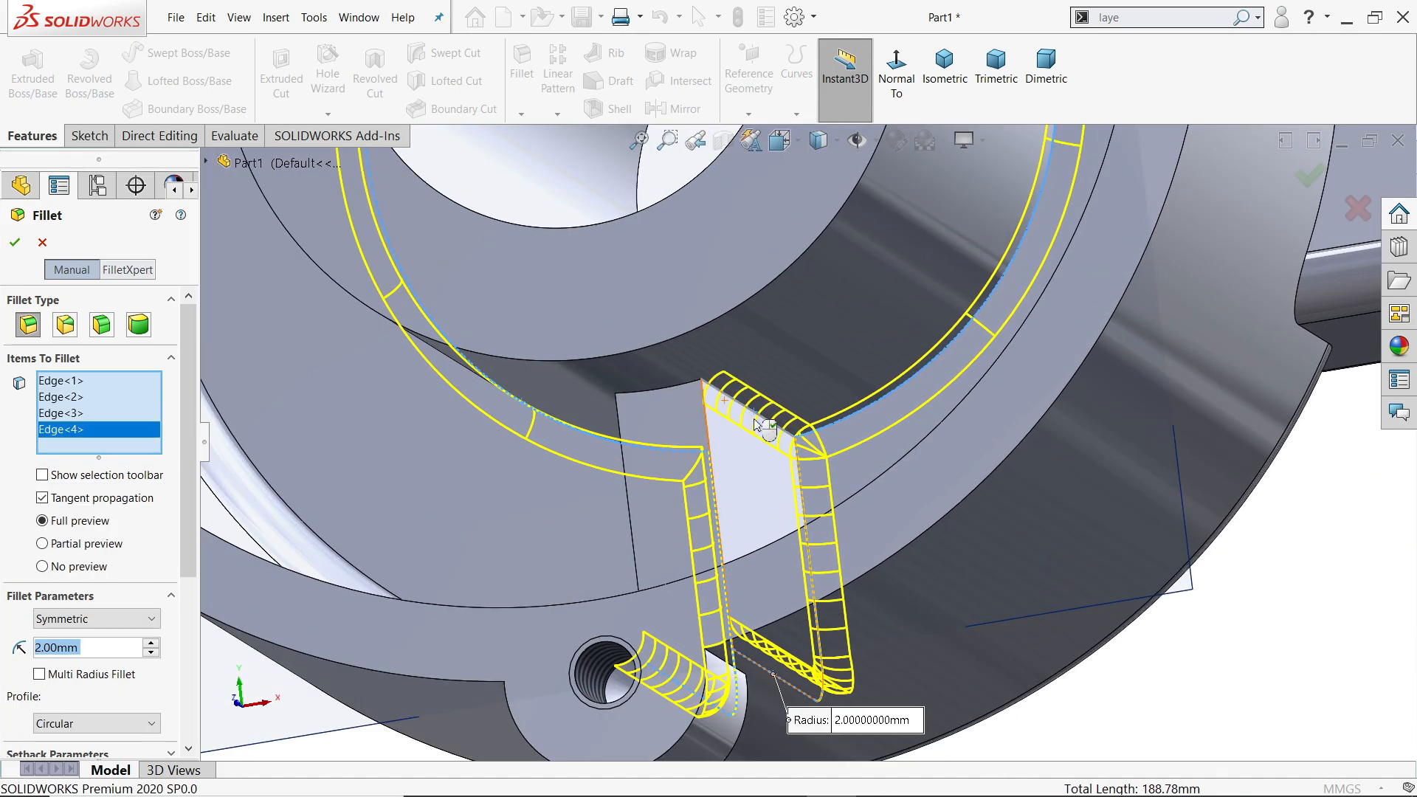
{"action": "middle_click_drag", "start_coordinate": [750, 419], "coordinate": [817, 405]}
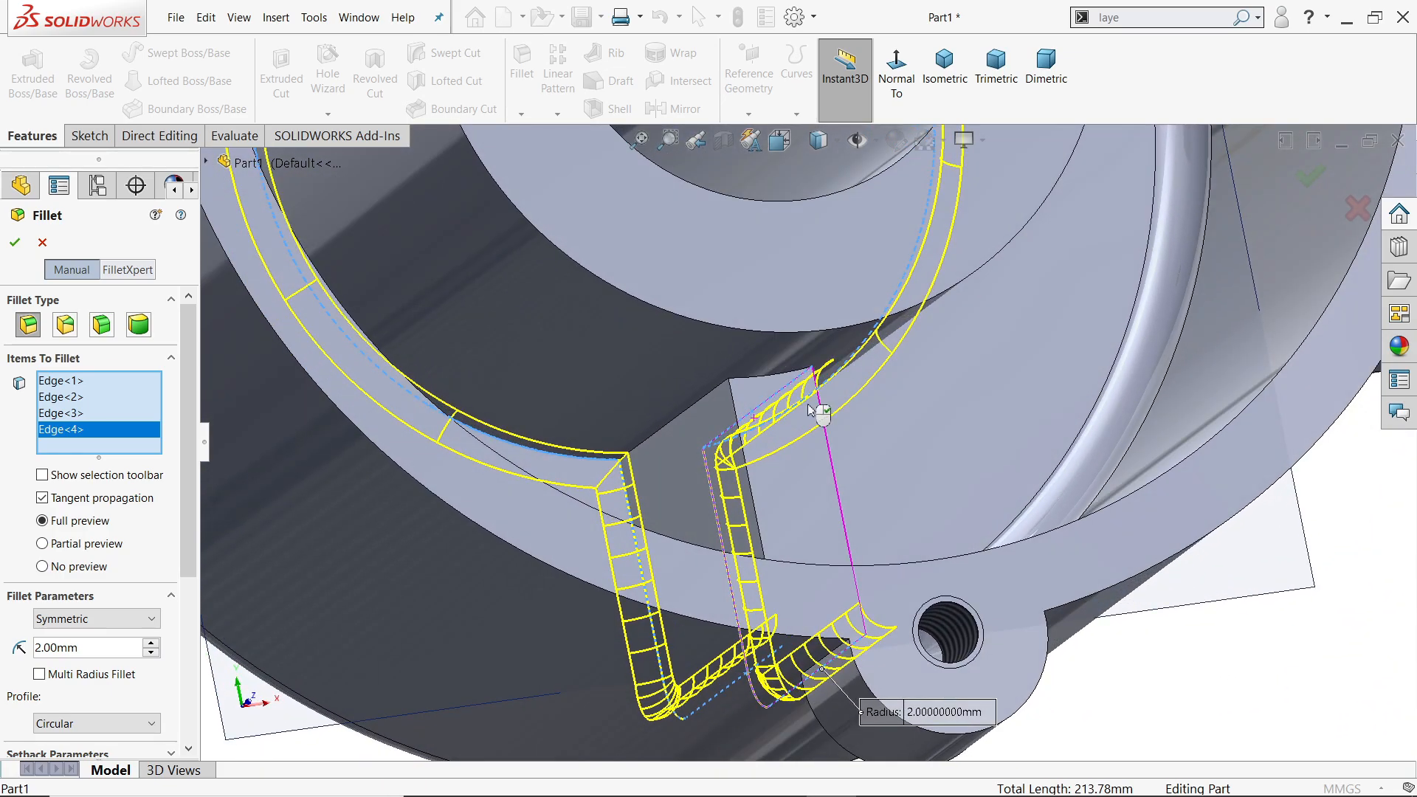
{"action": "left_click", "coordinate": [702, 406]}
{"action": "scroll", "coordinate": [705, 420], "scroll_direction": "up", "scroll_amount": 5}
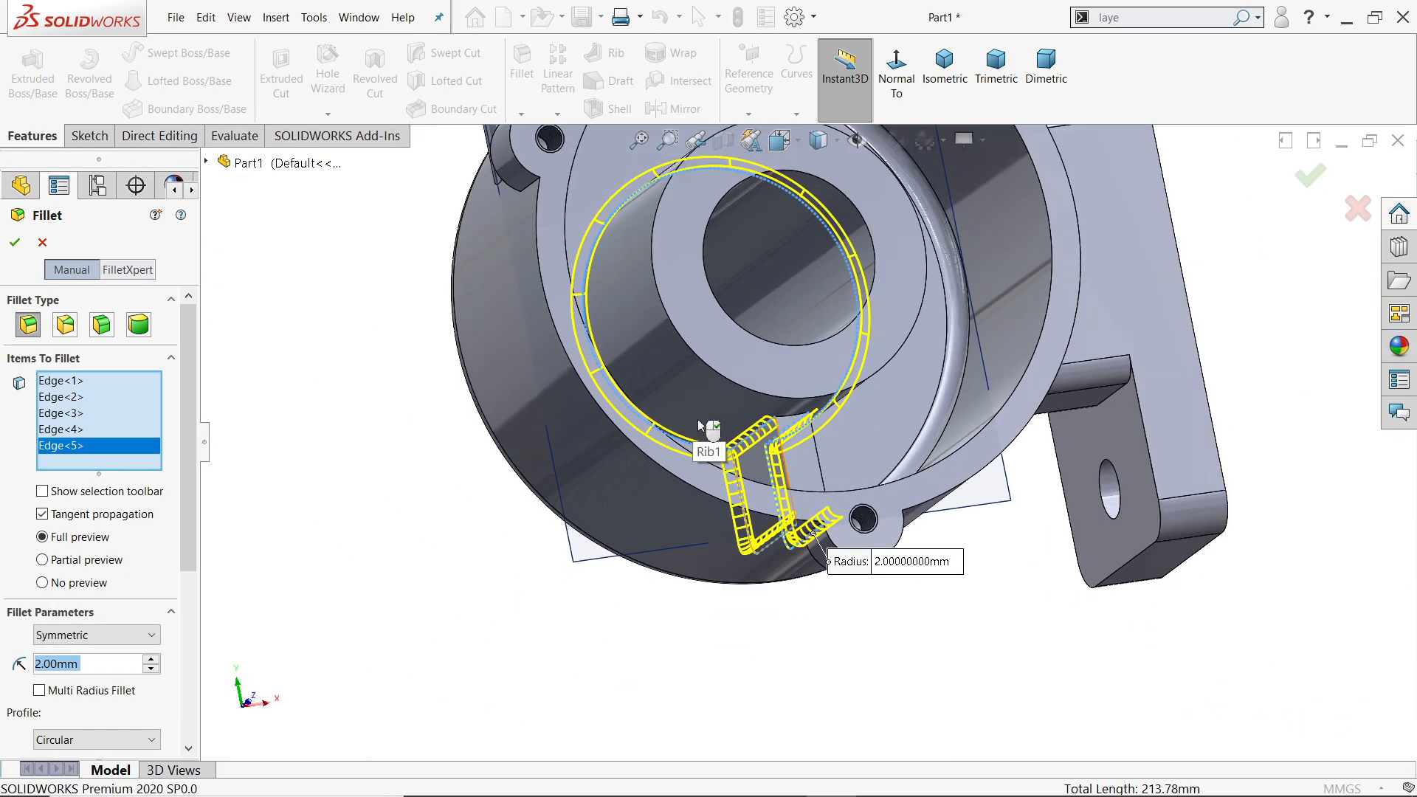
{"action": "middle_click_drag", "start_coordinate": [709, 427], "coordinate": [746, 497]}
{"action": "scroll", "coordinate": [760, 484], "scroll_direction": "up", "scroll_amount": 3}
{"action": "scroll", "coordinate": [907, 247], "scroll_direction": "down", "scroll_amount": 2}
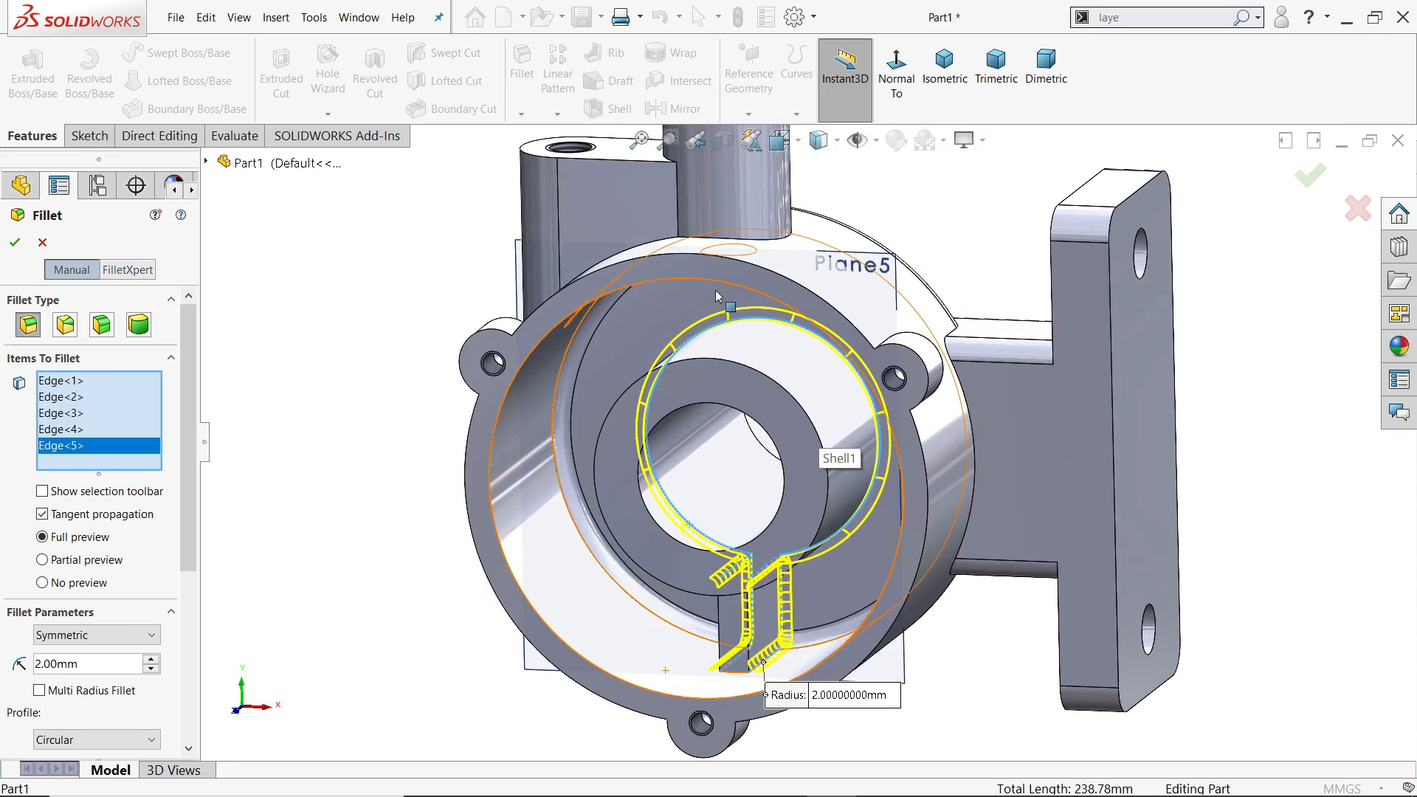
{"action": "left_click", "coordinate": [16, 243]}
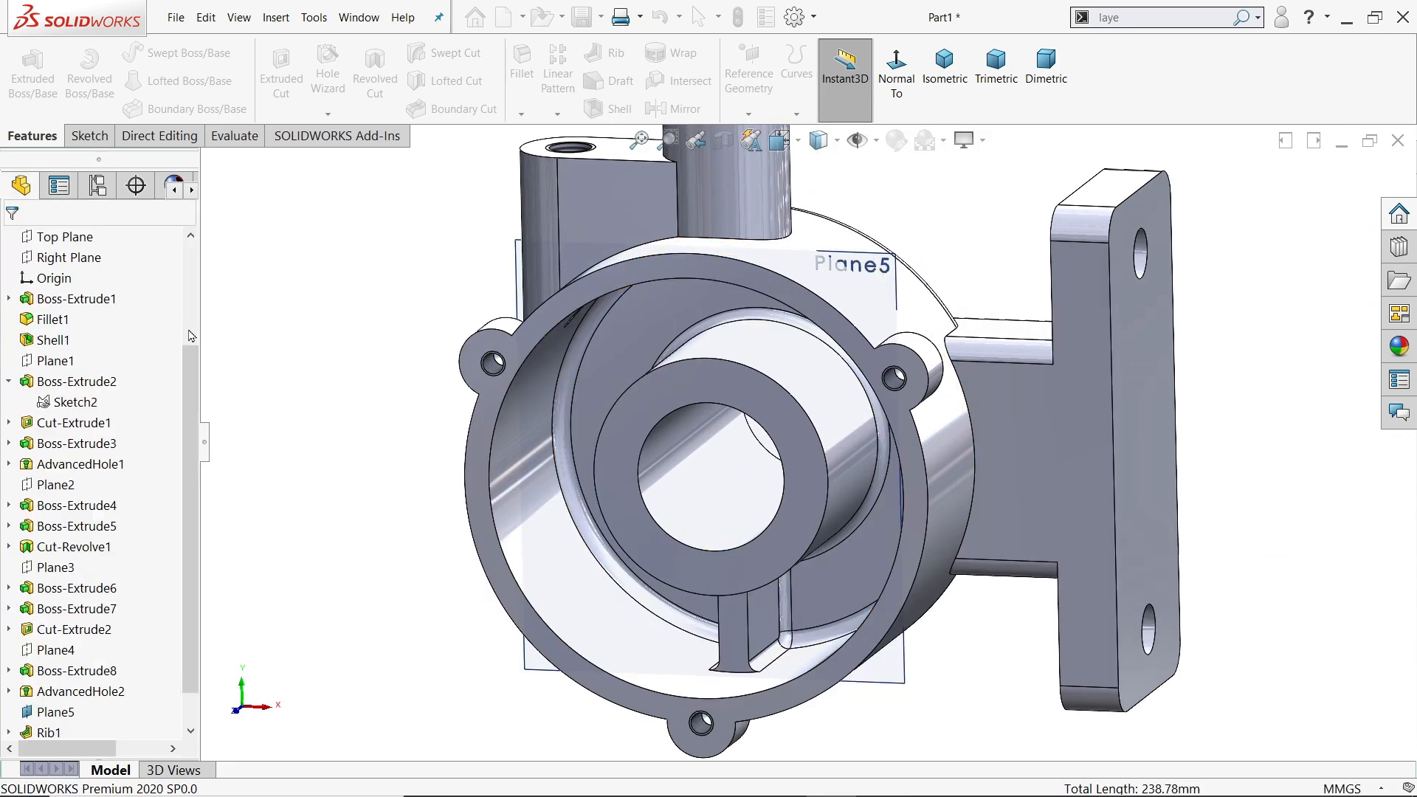
Start a 4 mm Fillet on the arm-to-mounting-plate junction and the outline edge of the plate's inner face
{"action": "middle_click_drag", "start_coordinate": [1034, 424], "coordinate": [1022, 489]}
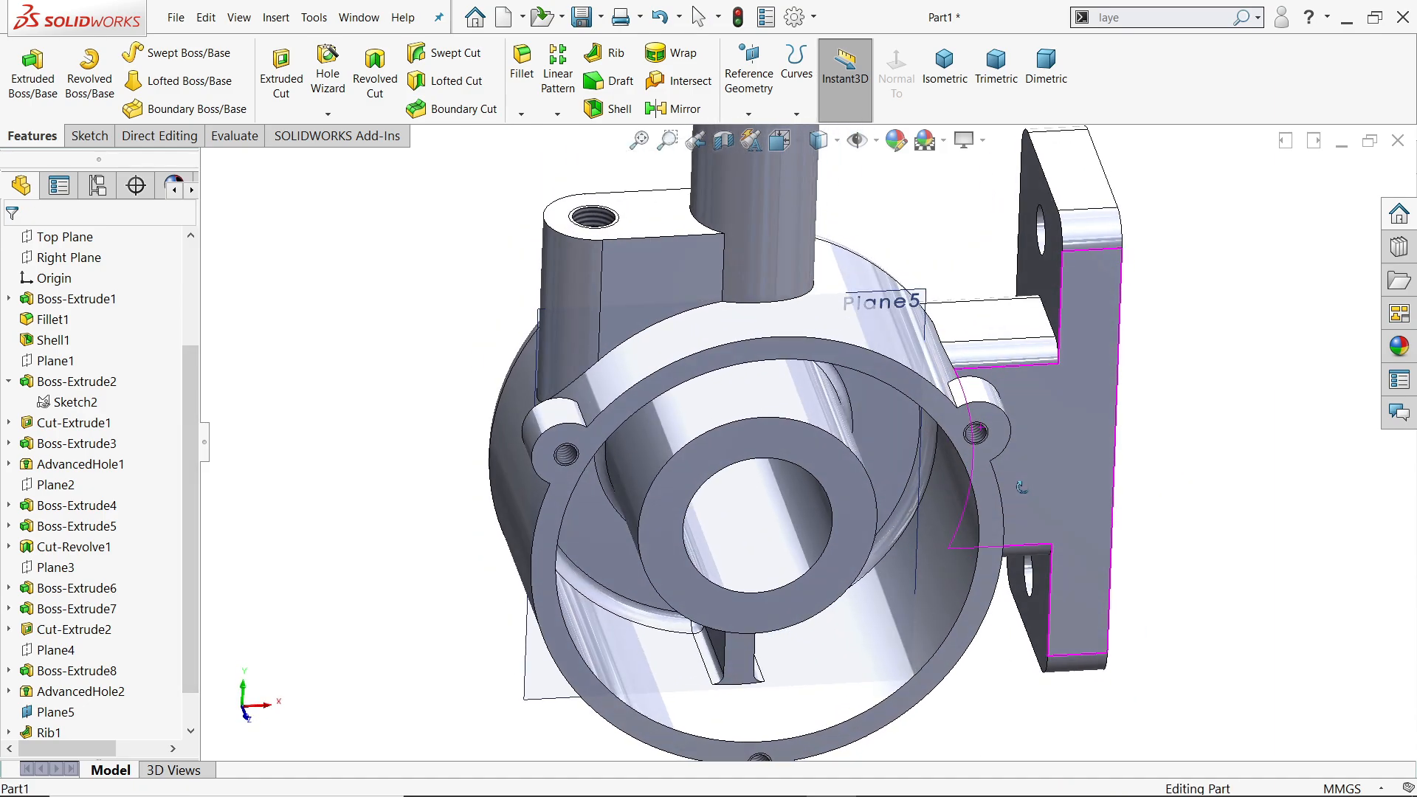
{"action": "left_click", "coordinate": [522, 61]}
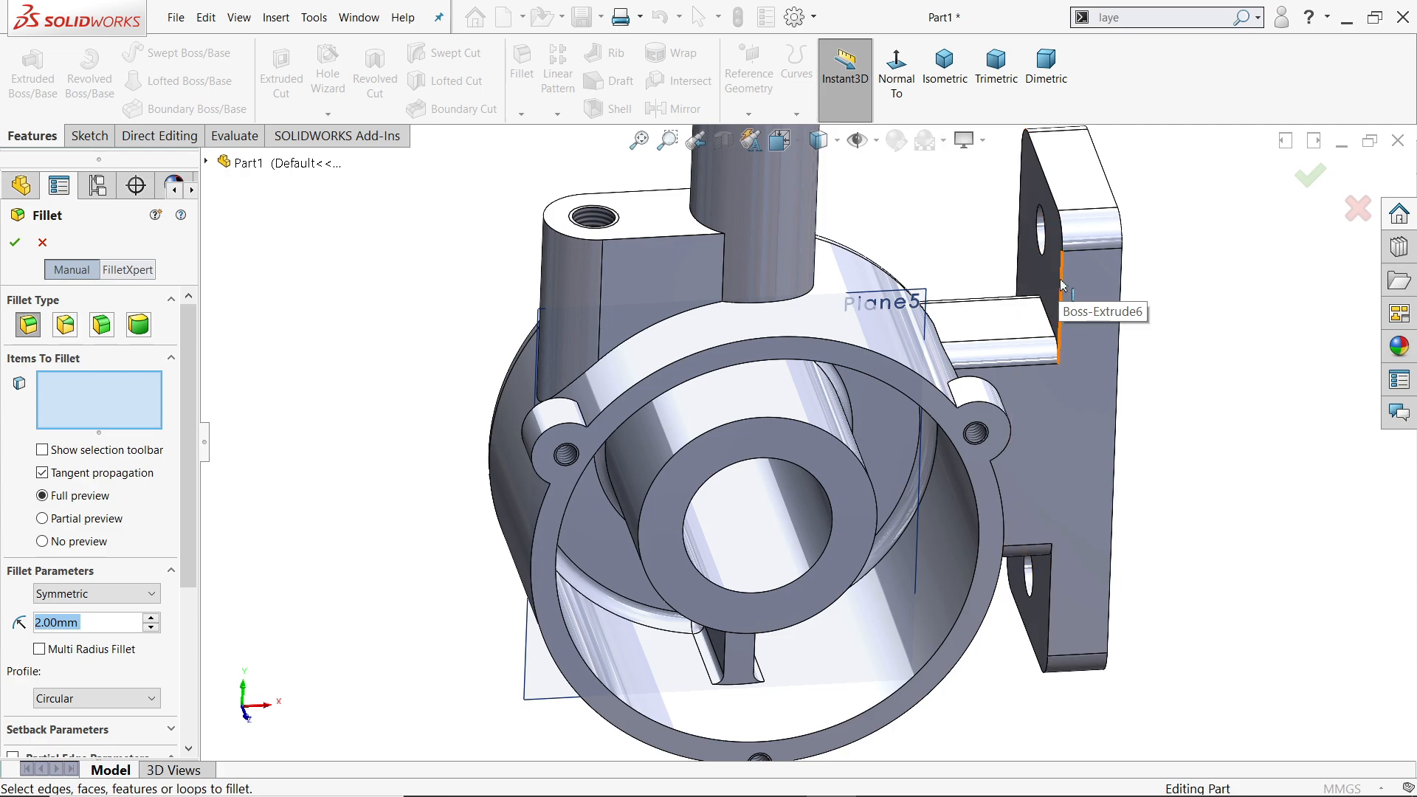
{"action": "left_click", "coordinate": [1046, 314]}
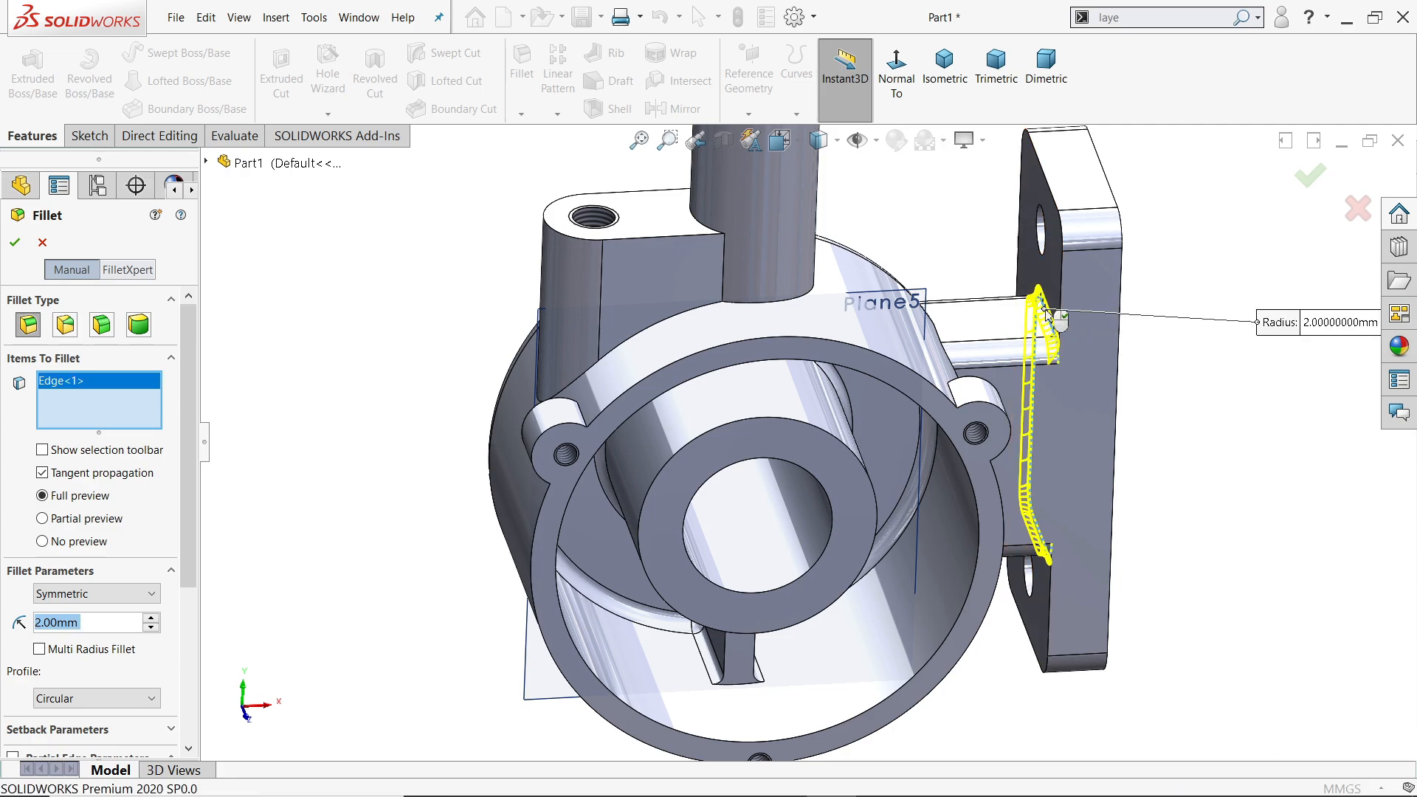
{"action": "left_click", "coordinate": [1056, 325]}
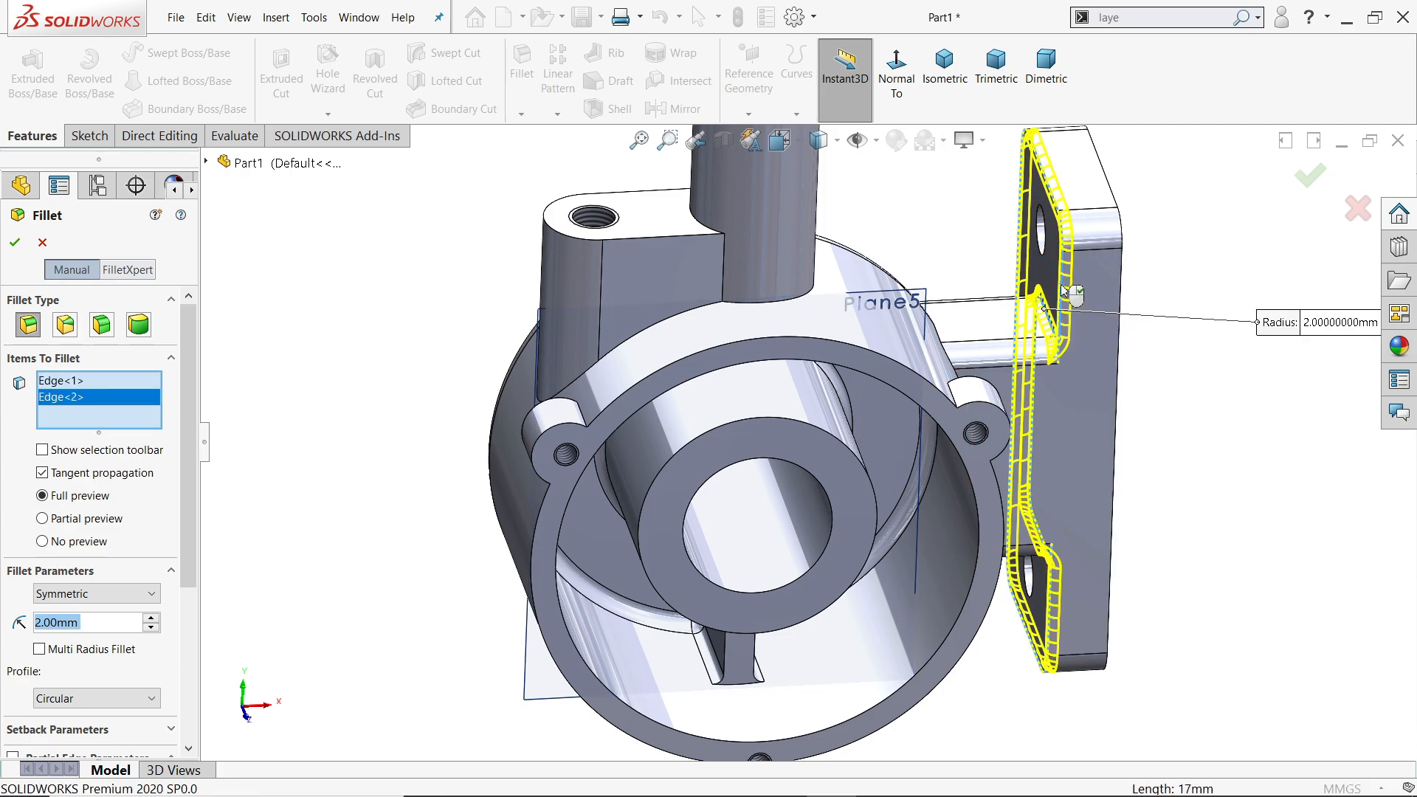
{"action": "type", "text": "4"}
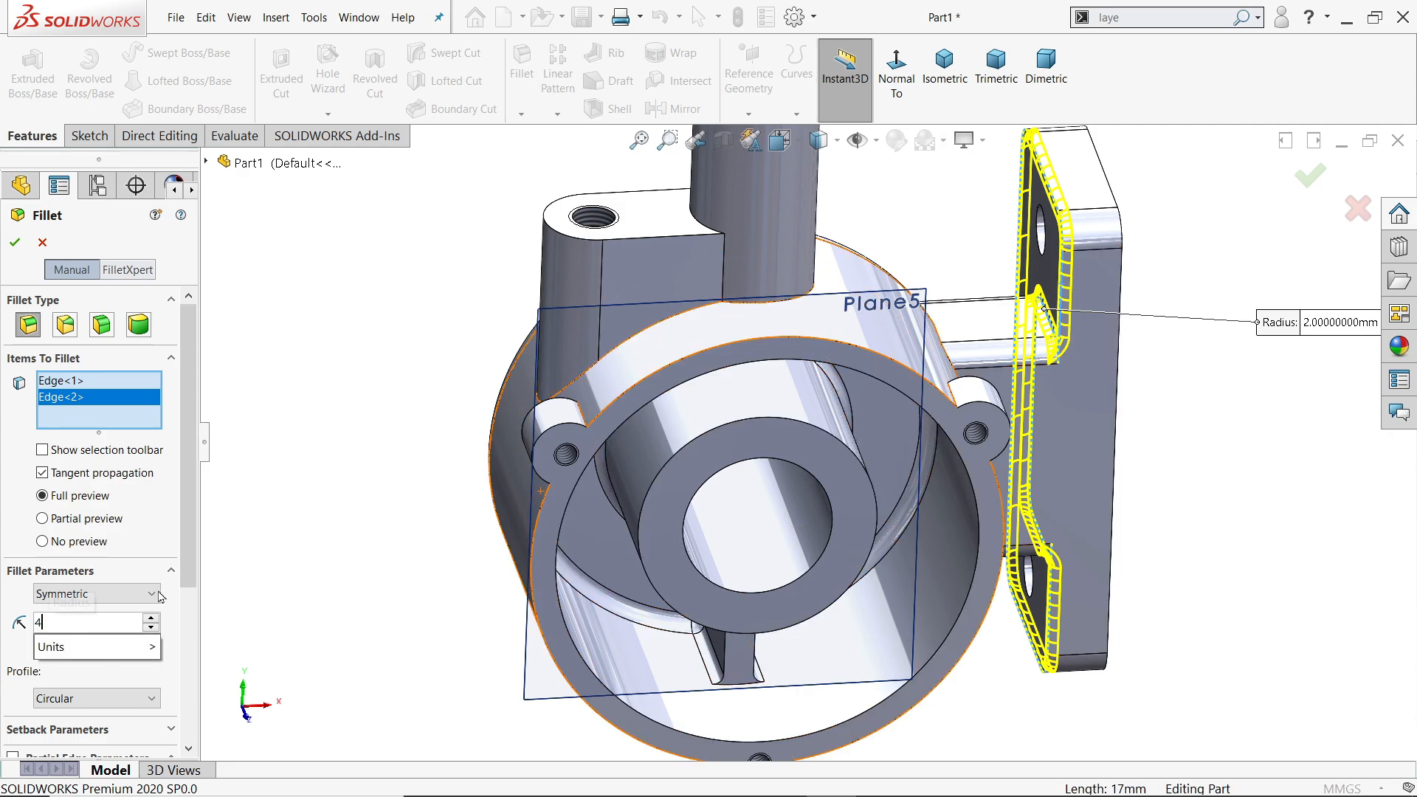
{"action": "key", "text": "Return"}
Add the lower outer rim of the vertical pipe's flange and the pipe-to-housing junction edge to the fillet
{"action": "middle_click_drag", "start_coordinate": [341, 355], "coordinate": [244, 408]}
{"action": "scroll", "coordinate": [585, 351], "scroll_direction": "up", "scroll_amount": 4}
{"action": "scroll", "coordinate": [719, 270], "scroll_direction": "down", "scroll_amount": 3}
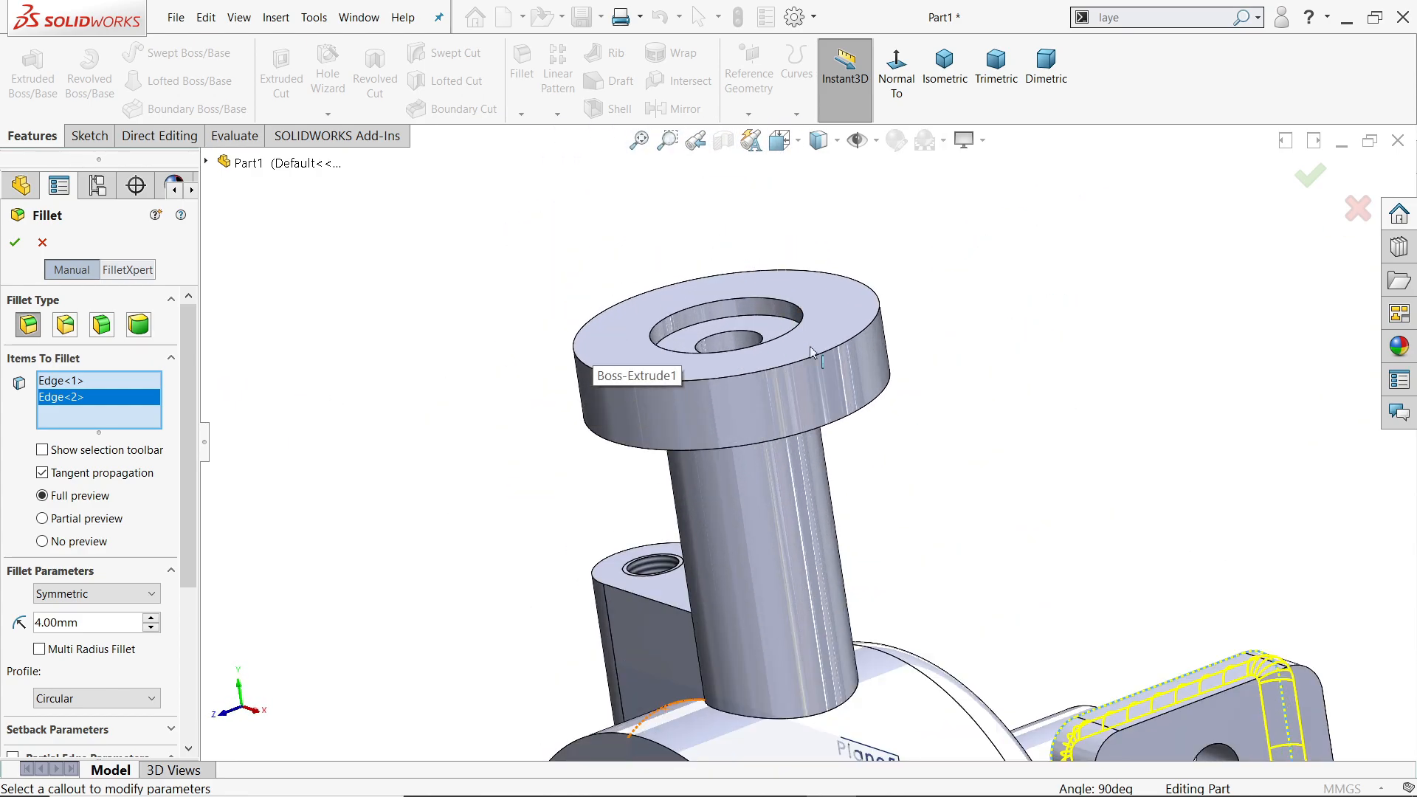
{"action": "left_click", "coordinate": [871, 413]}
{"action": "scroll", "coordinate": [886, 435], "scroll_direction": "up", "scroll_amount": 3}
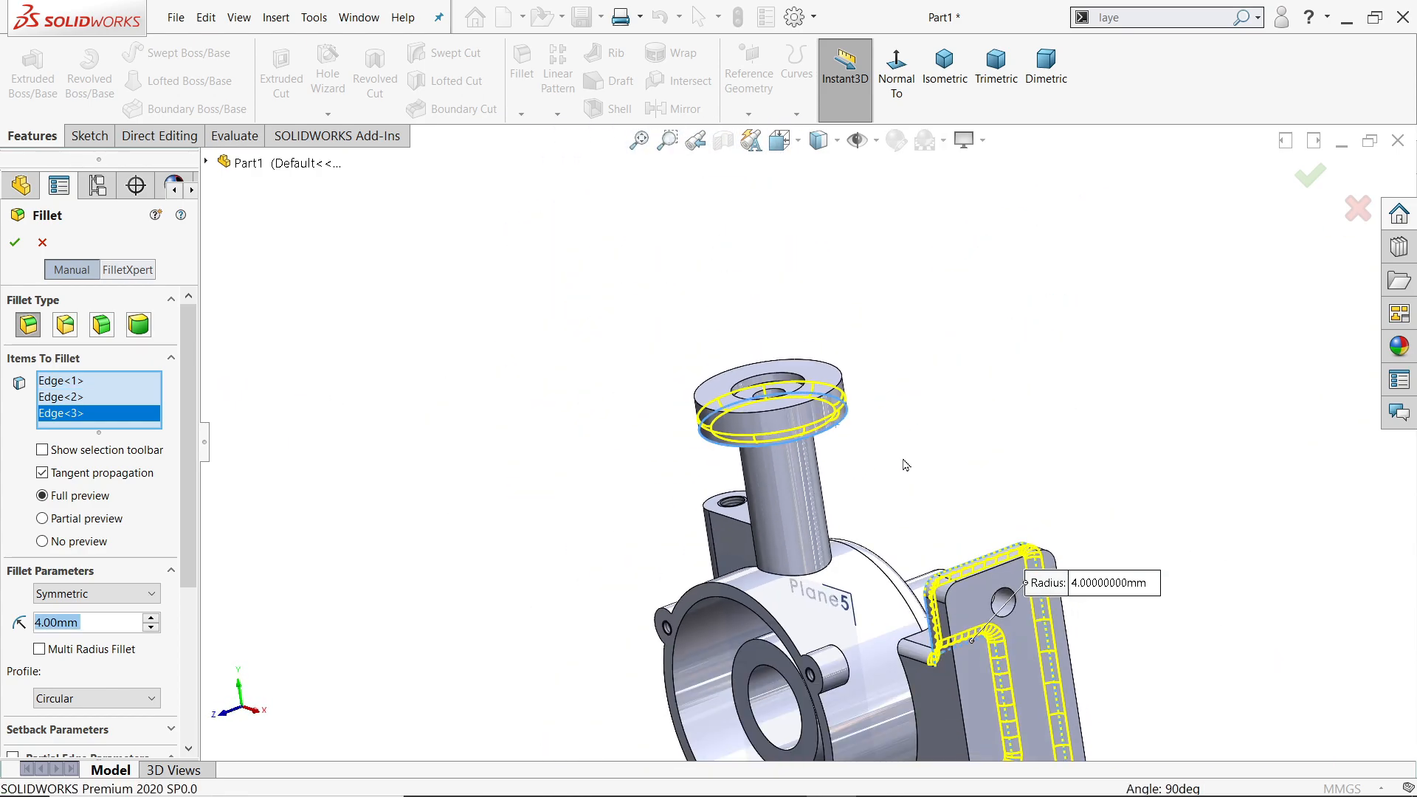
{"action": "scroll", "coordinate": [923, 502], "scroll_direction": "down", "scroll_amount": 6}
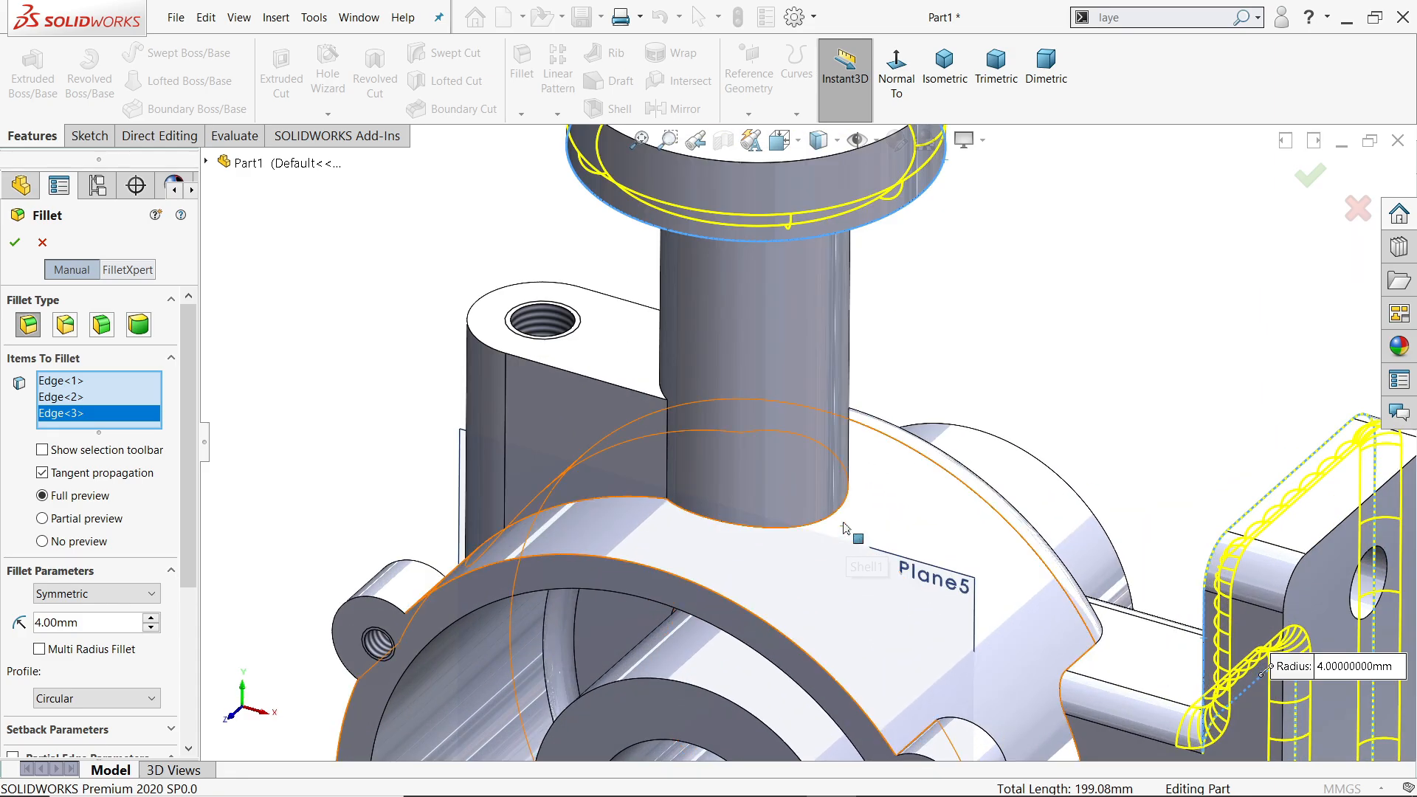
{"action": "left_click", "coordinate": [834, 519]}
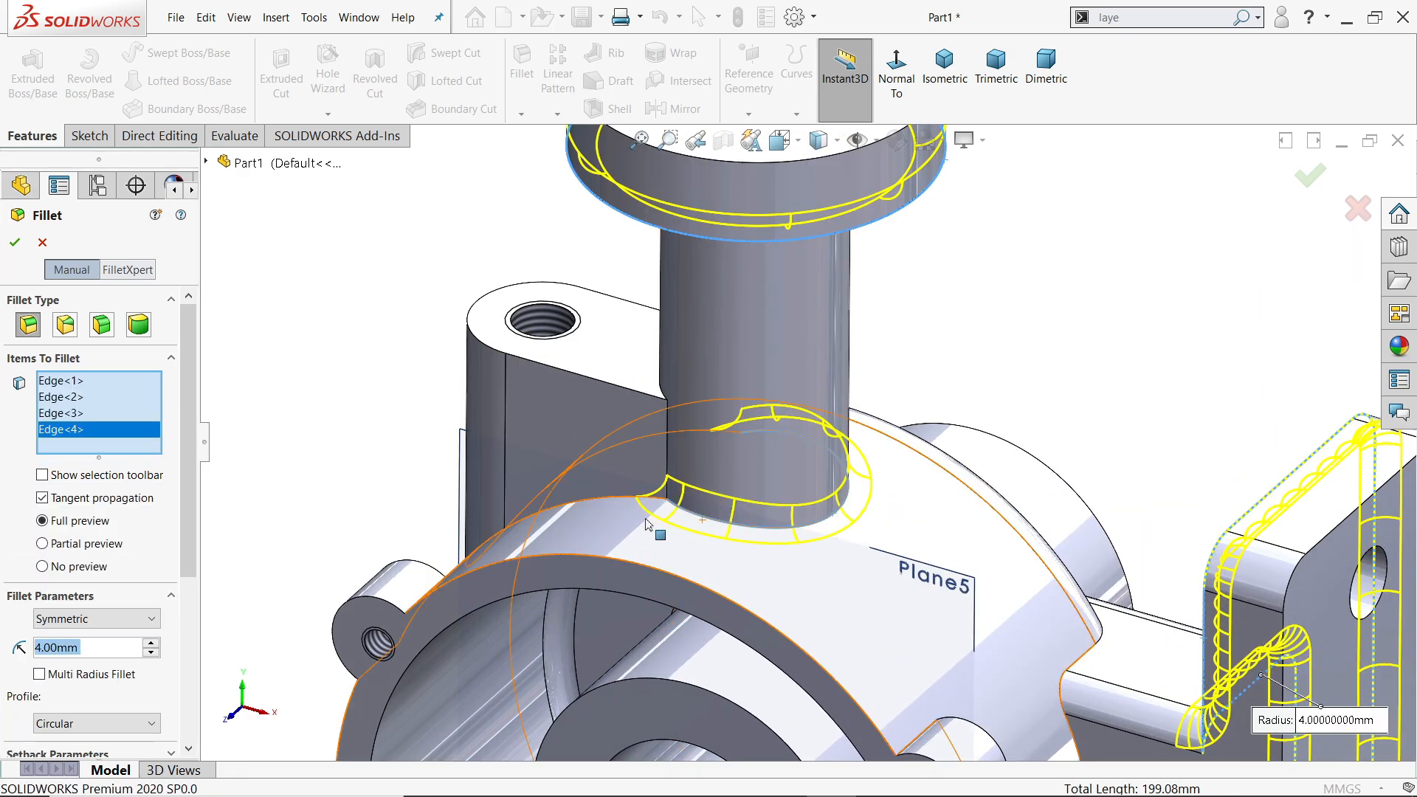
Add the edge where the upper threaded-hole boss meets the housing's cylindrical wall to the fillet selection
{"action": "scroll", "coordinate": [972, 331], "scroll_direction": "up", "scroll_amount": 3}
{"action": "middle_click_drag", "start_coordinate": [973, 332], "coordinate": [1048, 413]}
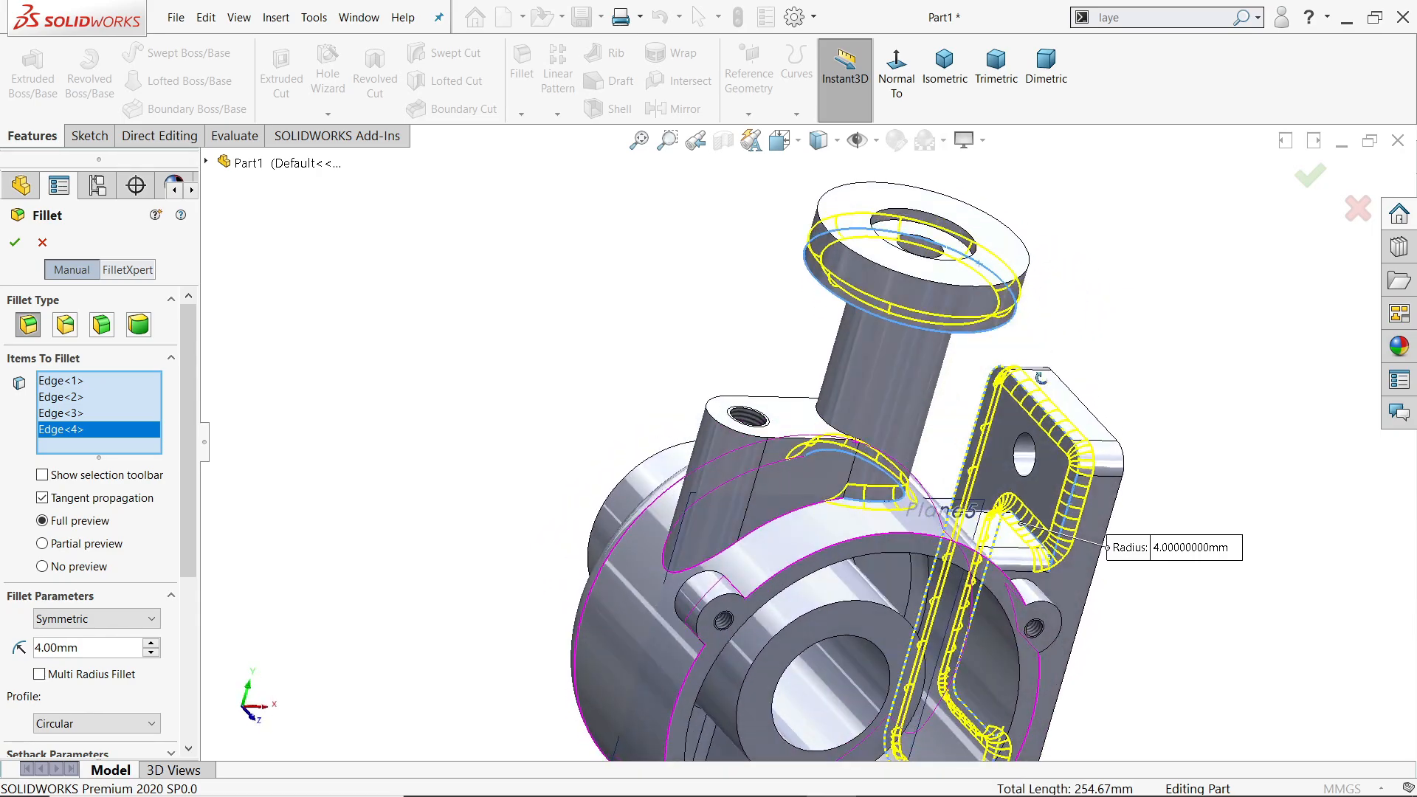
{"action": "scroll", "coordinate": [733, 501], "scroll_direction": "down", "scroll_amount": 4}
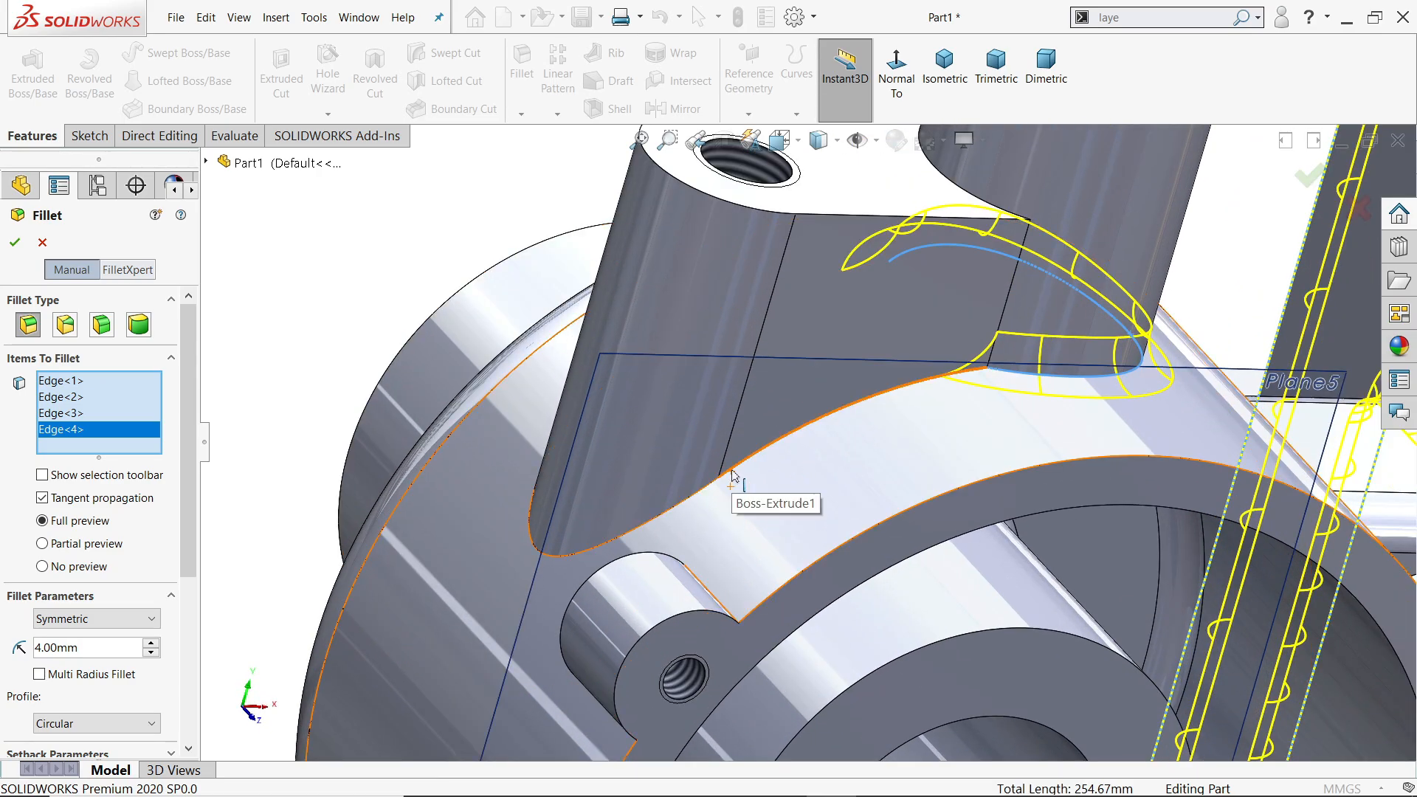
{"action": "left_click", "coordinate": [733, 479]}
{"action": "scroll", "coordinate": [819, 432], "scroll_direction": "up", "scroll_amount": 1}
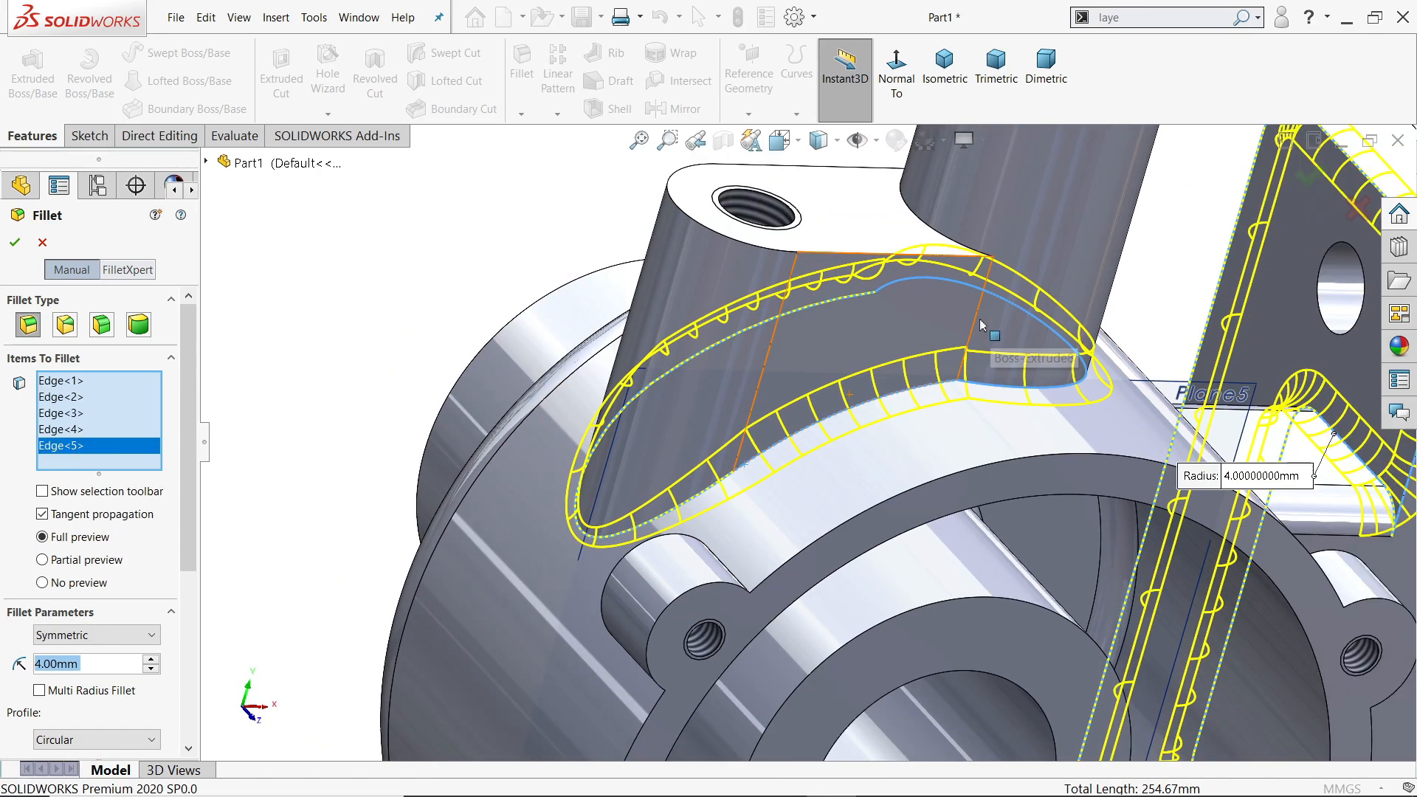
Add the side and top edges where the threaded boss meets the vertical pipe, and apply the 4 mm fillet
{"action": "left_click", "coordinate": [978, 324]}
{"action": "middle_click_drag", "start_coordinate": [901, 307], "coordinate": [1043, 451]}
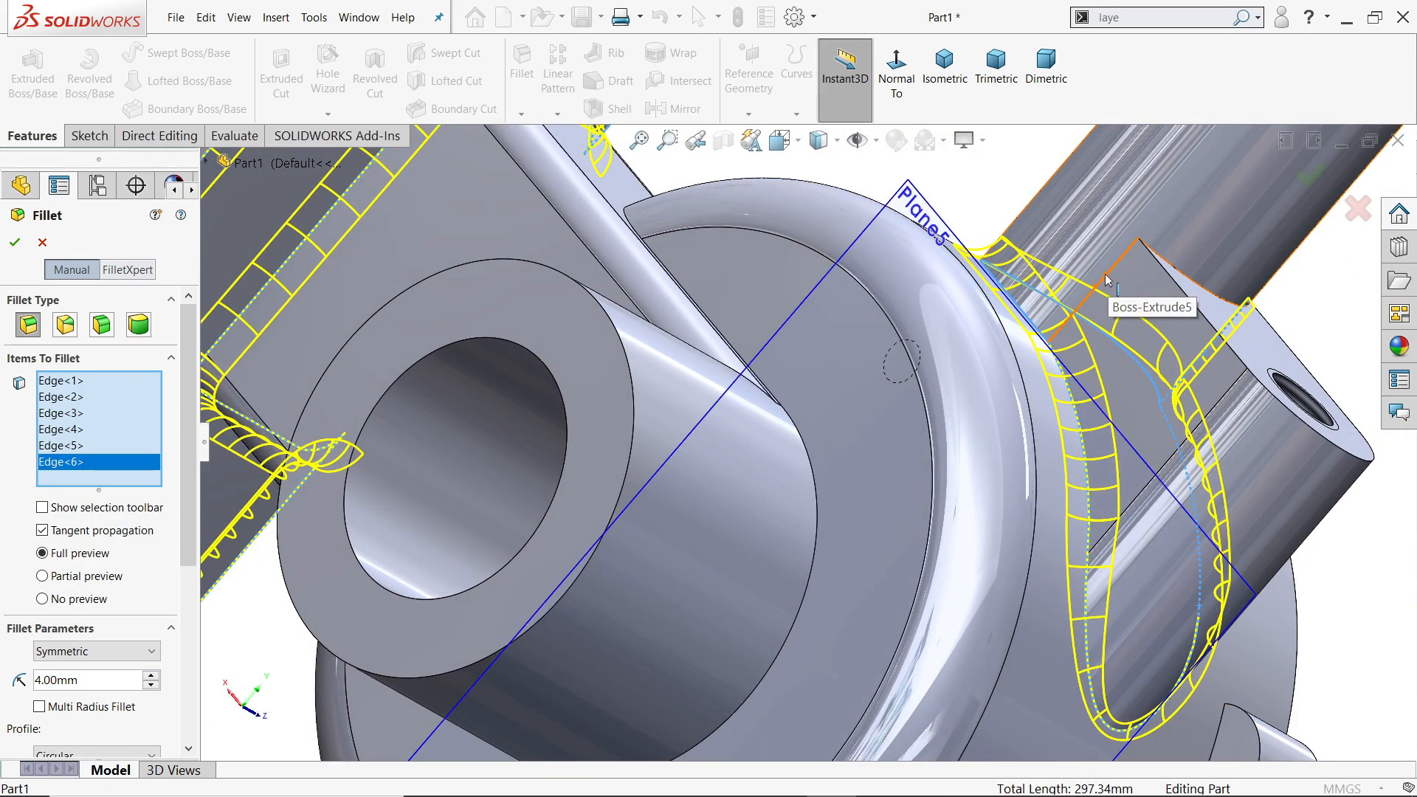
{"action": "left_click", "coordinate": [1118, 319]}
{"action": "middle_click_drag", "start_coordinate": [1127, 325], "coordinate": [1085, 297]}
{"action": "left_click", "coordinate": [1207, 295]}
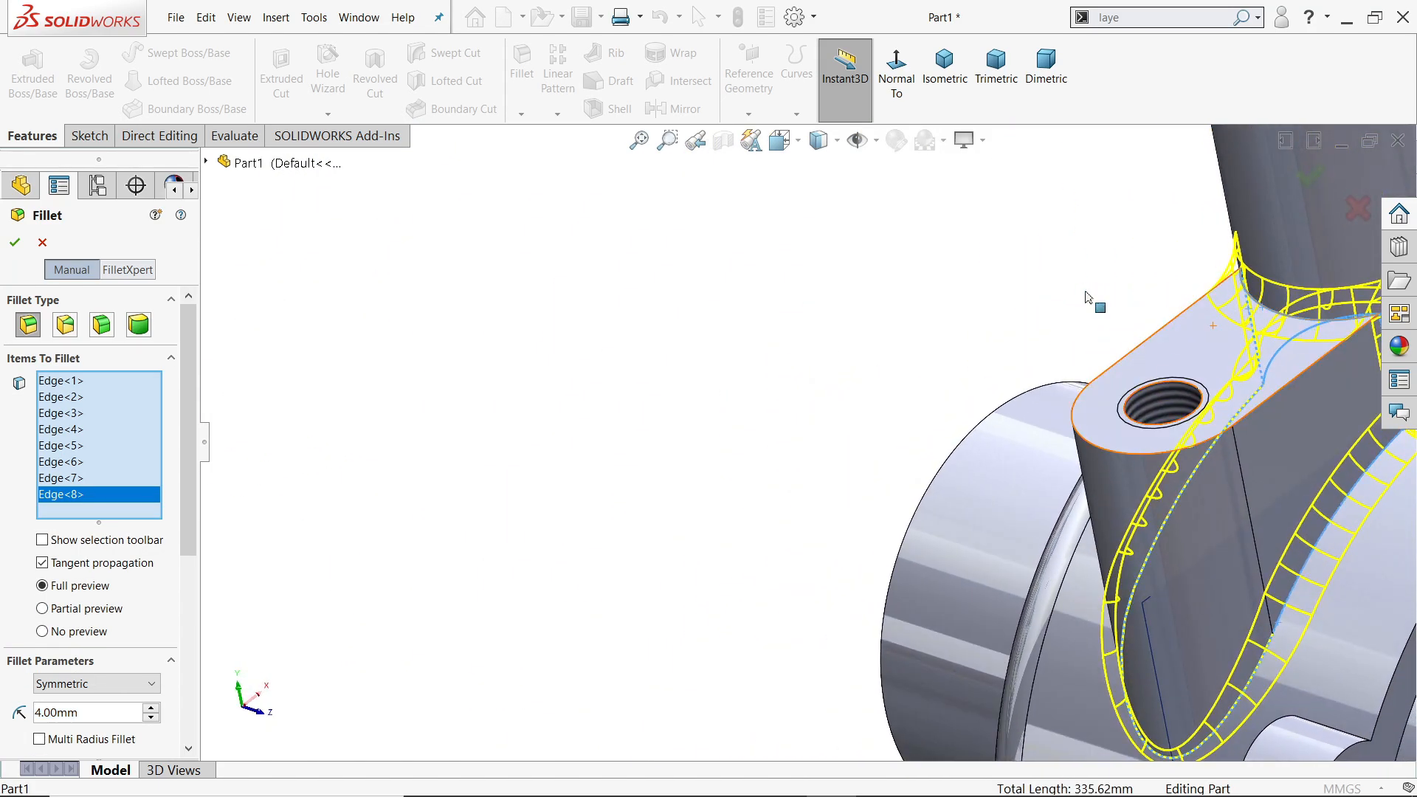
{"action": "left_click", "coordinate": [13, 246]}
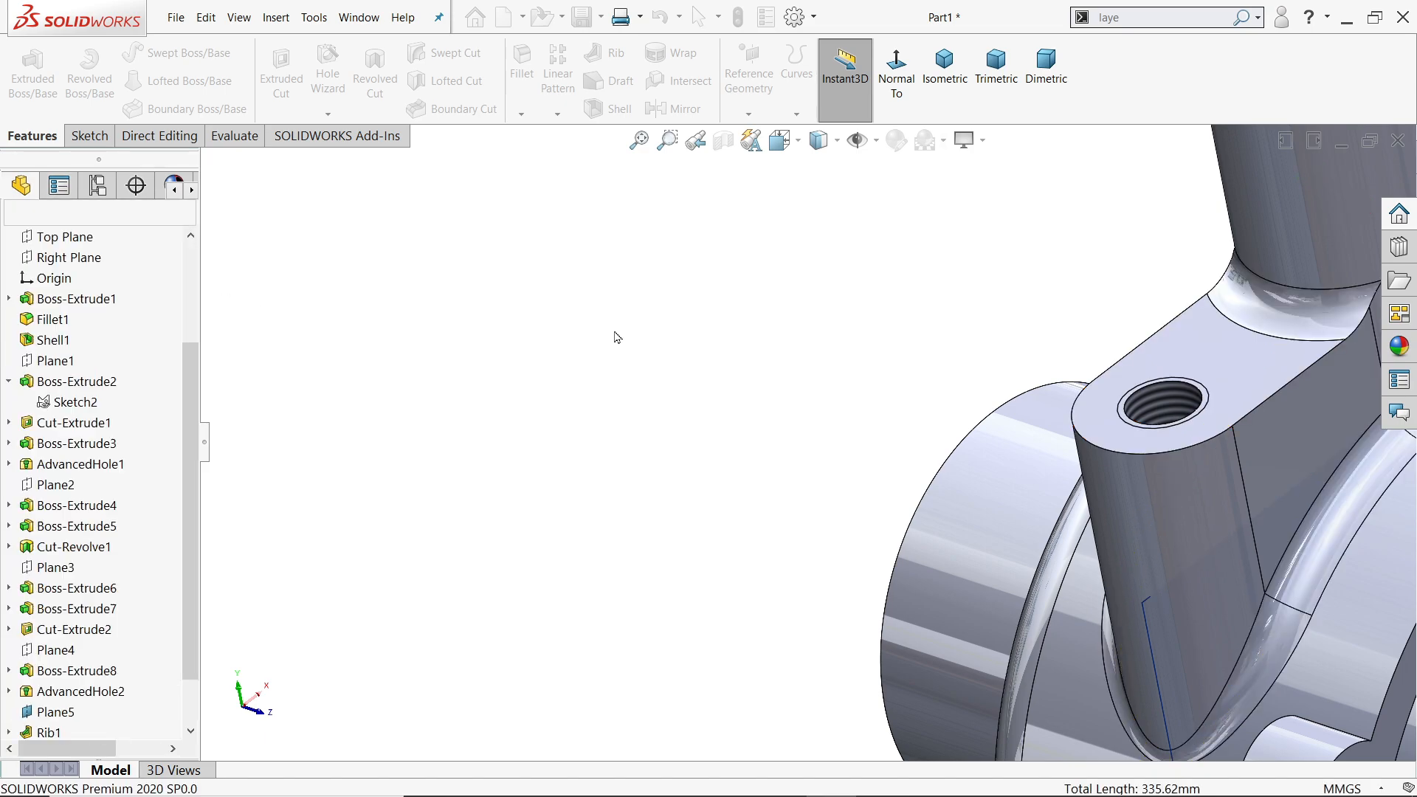
Hide Plane5
{"action": "scroll", "coordinate": [617, 337], "scroll_direction": "up", "scroll_amount": 2}
{"action": "scroll", "coordinate": [1031, 472], "scroll_direction": "up", "scroll_amount": 3}
{"action": "scroll", "coordinate": [1031, 472], "scroll_direction": "down", "scroll_amount": 3}
{"action": "scroll", "coordinate": [1031, 472], "scroll_direction": "up", "scroll_amount": 3}
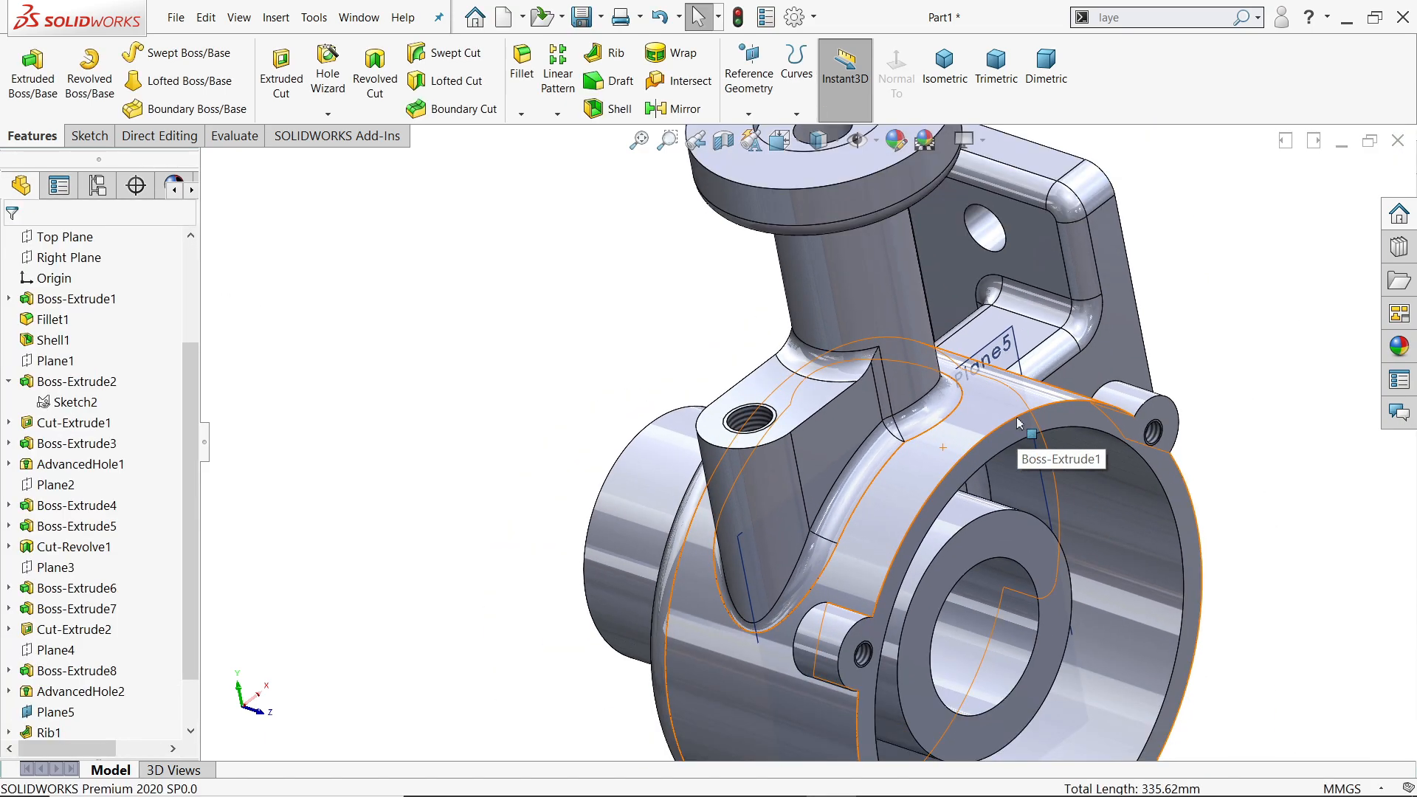
{"action": "left_click", "coordinate": [936, 381]}
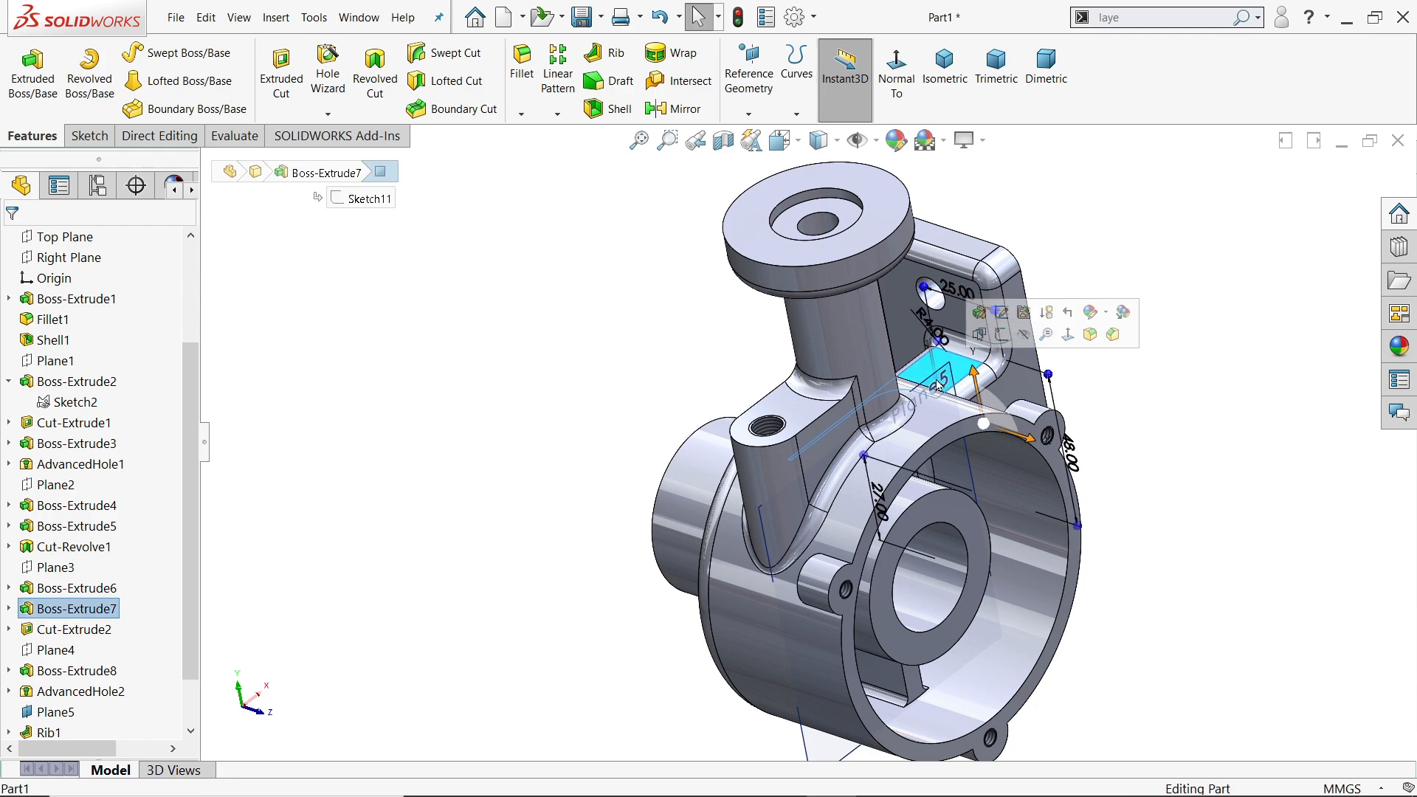
{"action": "left_click", "coordinate": [53, 713]}
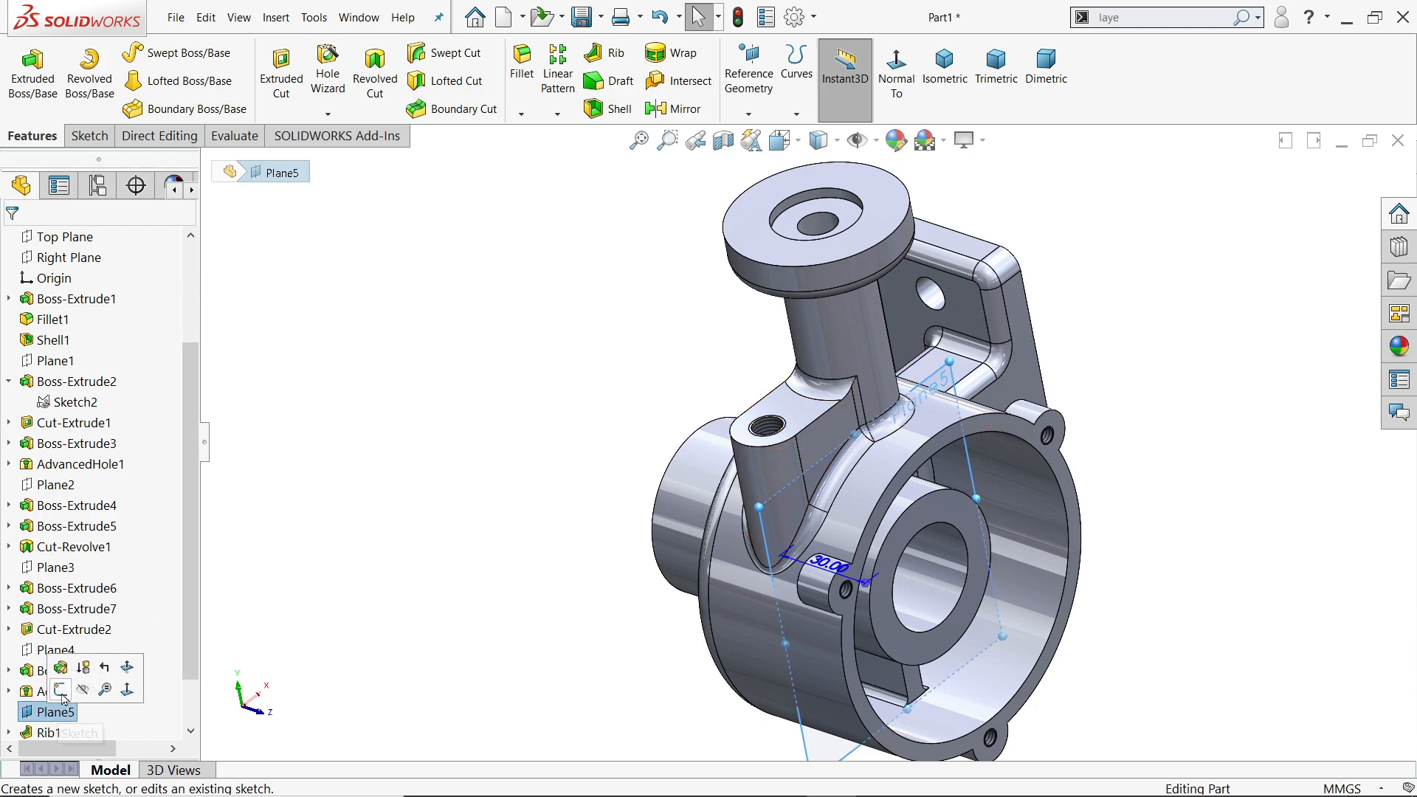
{"action": "left_click", "coordinate": [80, 691]}
Start a Fillet with a 2 mm radius
{"action": "scroll", "coordinate": [875, 447], "scroll_direction": "down", "scroll_amount": 5}
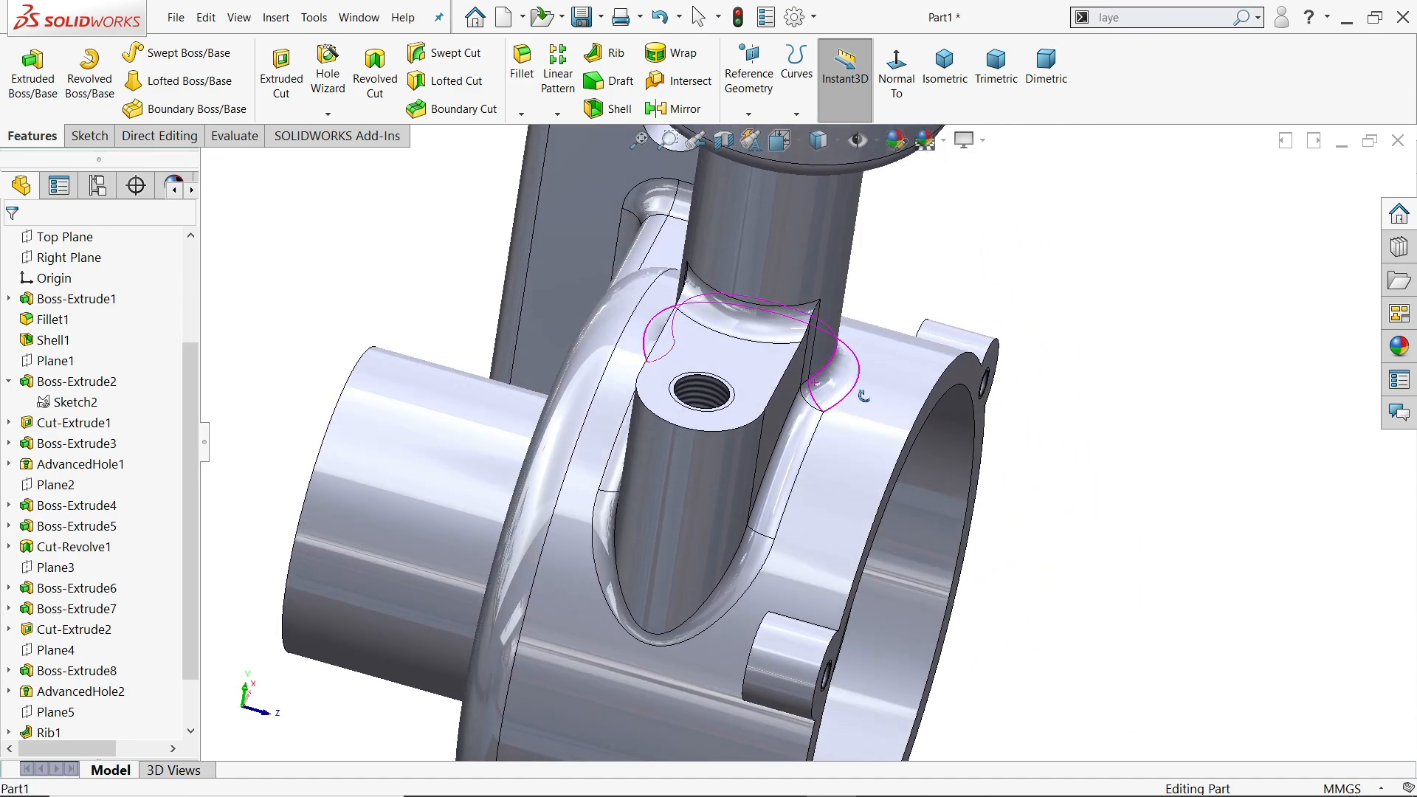
{"action": "middle_click_drag", "start_coordinate": [863, 396], "coordinate": [917, 402]}
{"action": "scroll", "coordinate": [770, 445], "scroll_direction": "up", "scroll_amount": 5}
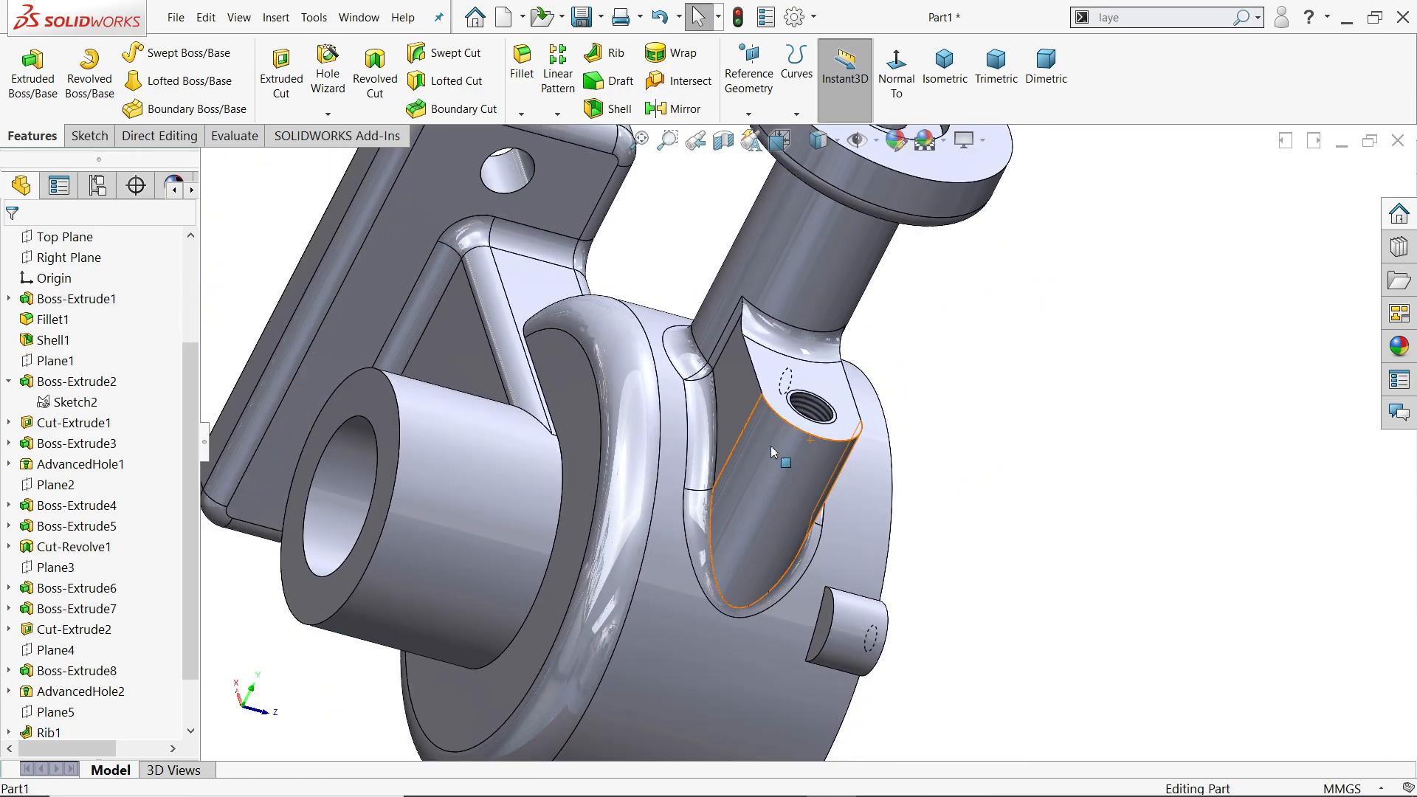
{"action": "middle_click_drag", "start_coordinate": [683, 466], "coordinate": [818, 509]}
{"action": "scroll", "coordinate": [731, 557], "scroll_direction": "up", "scroll_amount": 1}
{"action": "mouse_move", "coordinate": [731, 558]}
{"action": "middle_mouse_down"}
{"action": "mouse_move", "coordinate": [741, 539]}
{"action": "mouse_move", "coordinate": [719, 479]}
{"action": "mouse_move", "coordinate": [718, 555]}
{"action": "middle_mouse_up"}
{"action": "scroll", "coordinate": [717, 555], "scroll_direction": "down", "scroll_amount": 3}
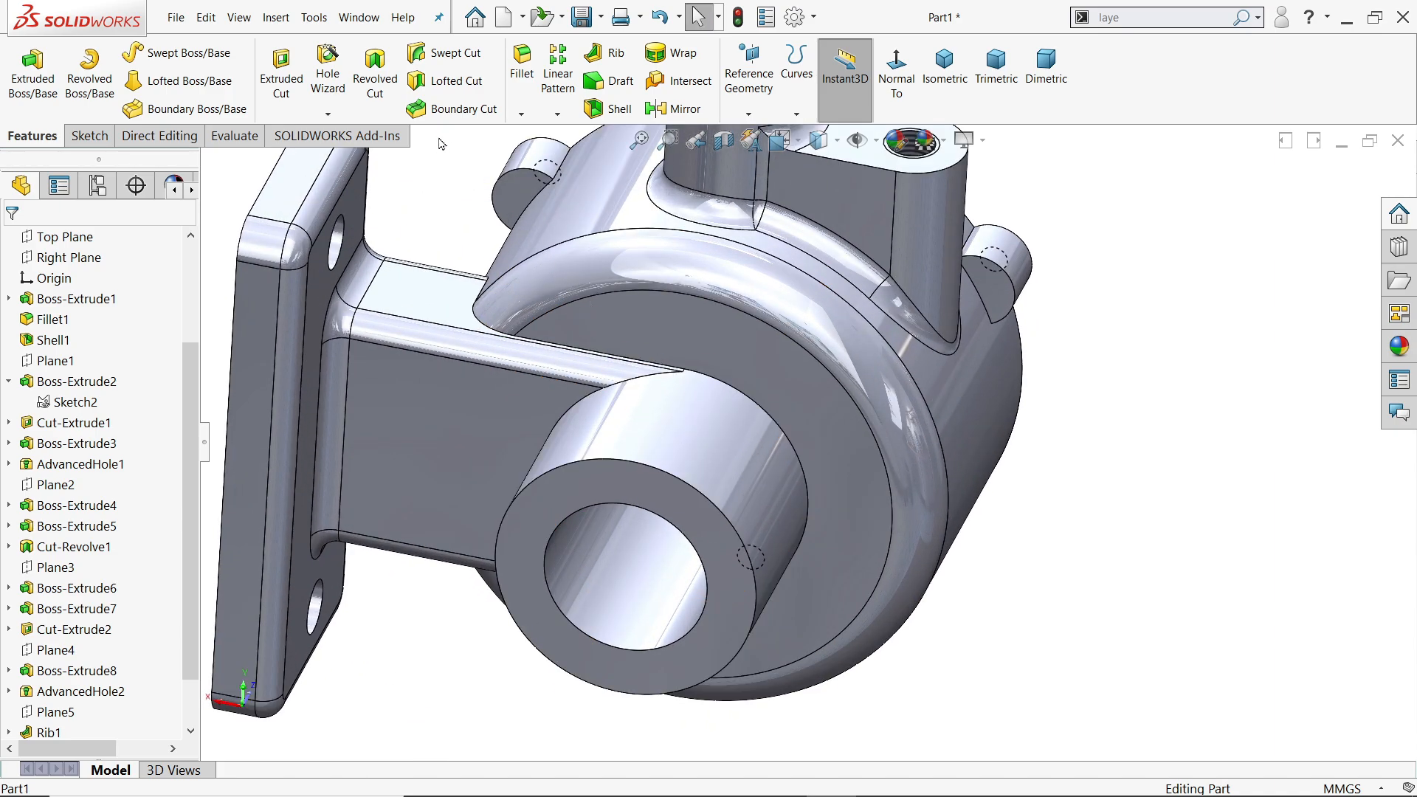
{"action": "left_click", "coordinate": [520, 74]}
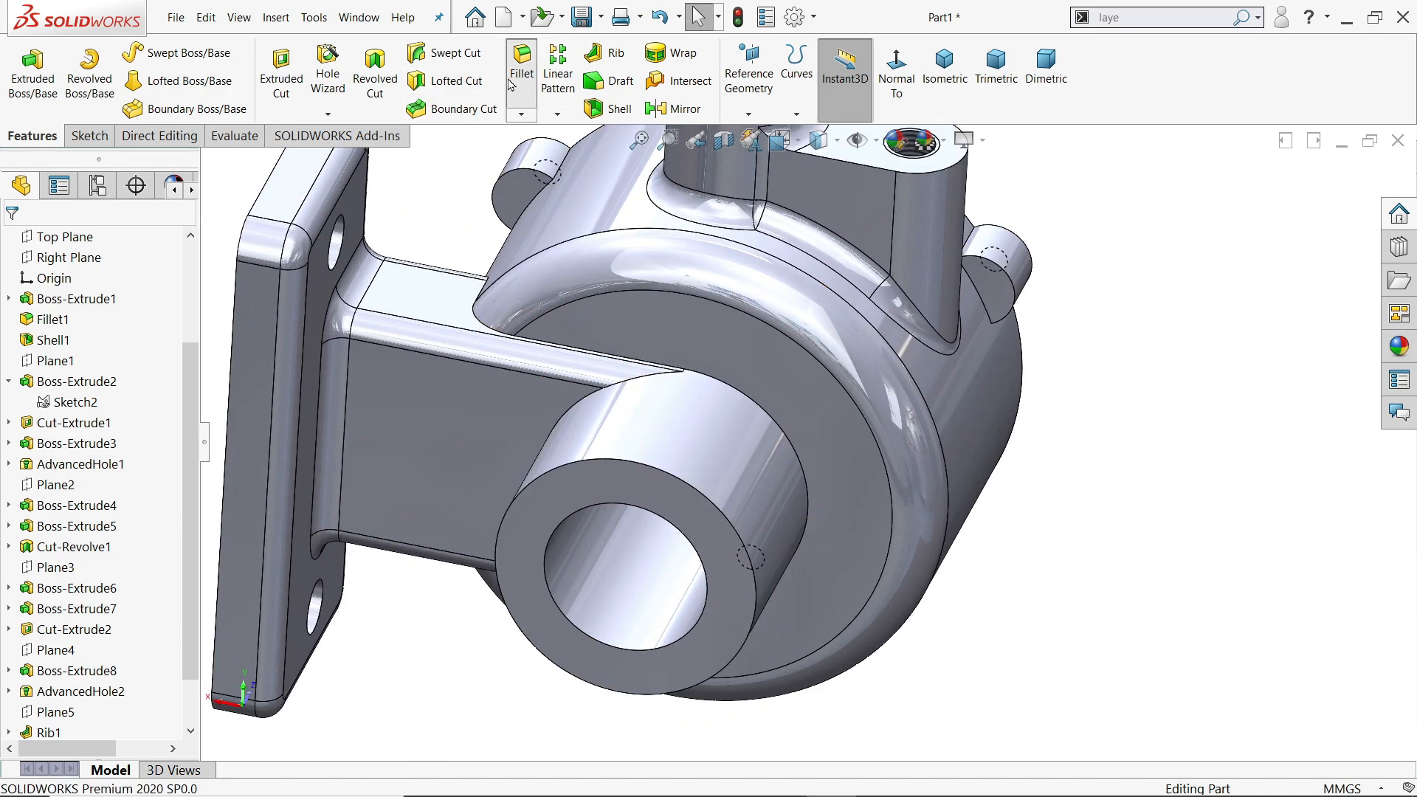
{"action": "type", "text": "2"}
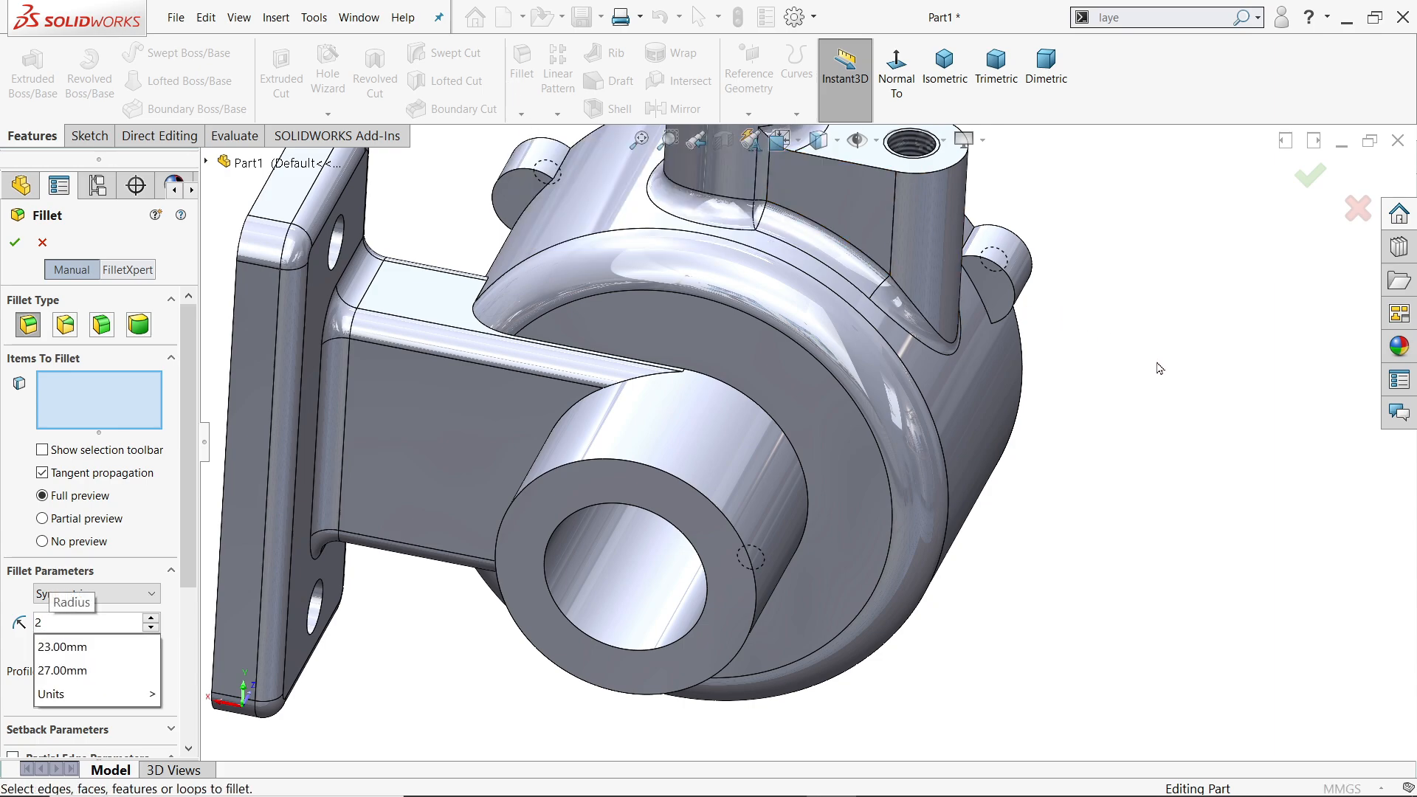
{"action": "key", "text": "Return"}
{"action": "left_click", "coordinate": [786, 444]}
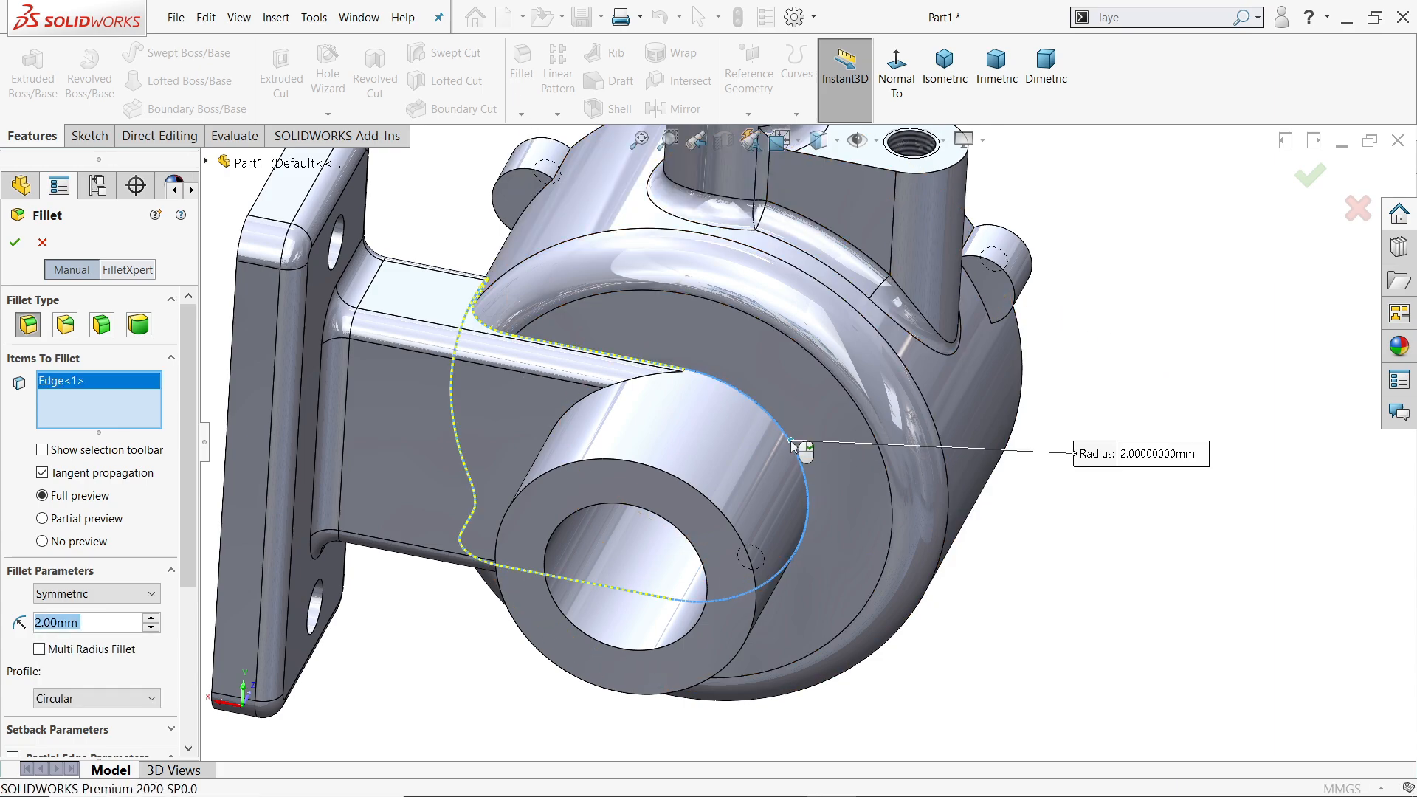
{"action": "scroll", "coordinate": [680, 420], "scroll_direction": "down", "scroll_amount": 3}
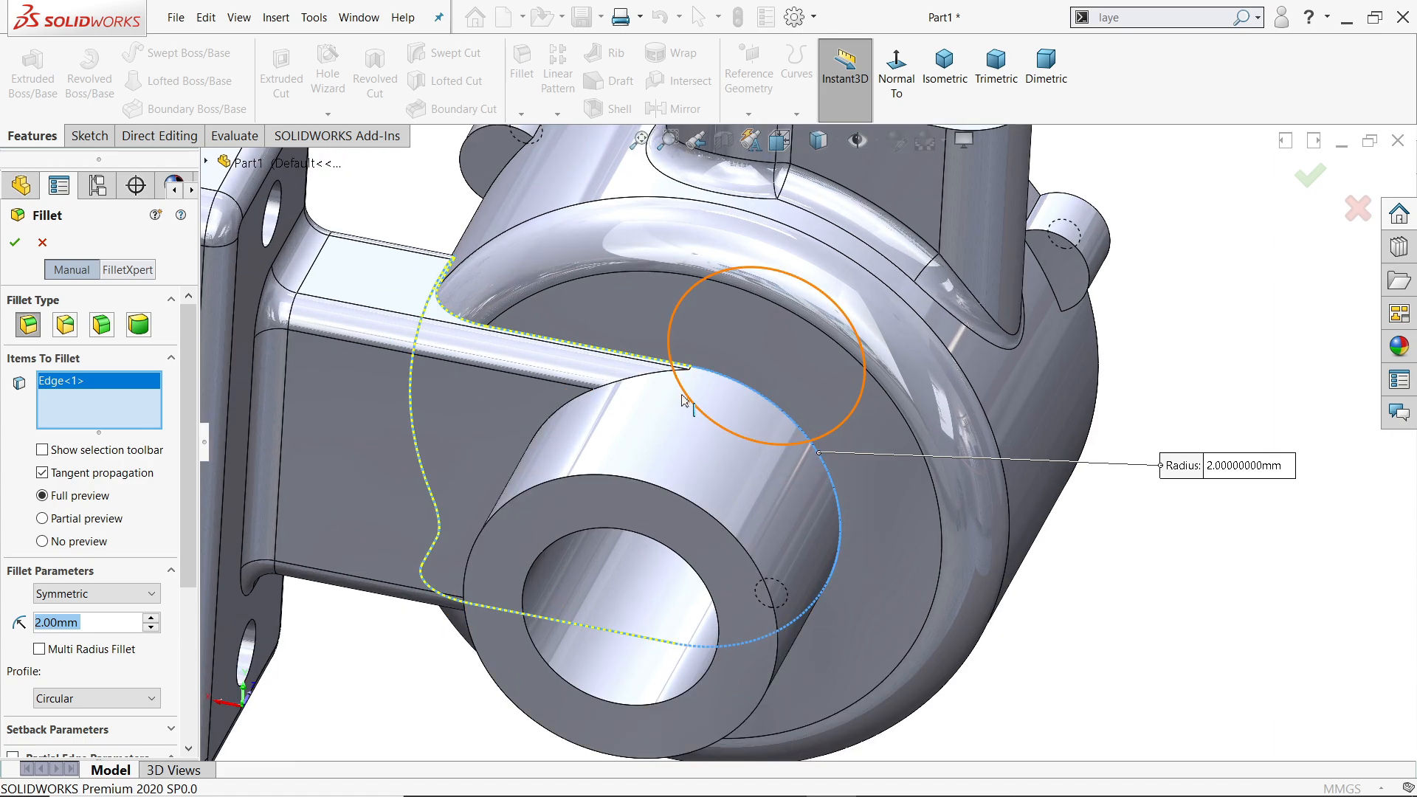
{"action": "right_click", "coordinate": [100, 408]}
{"action": "left_click", "coordinate": [125, 417]}
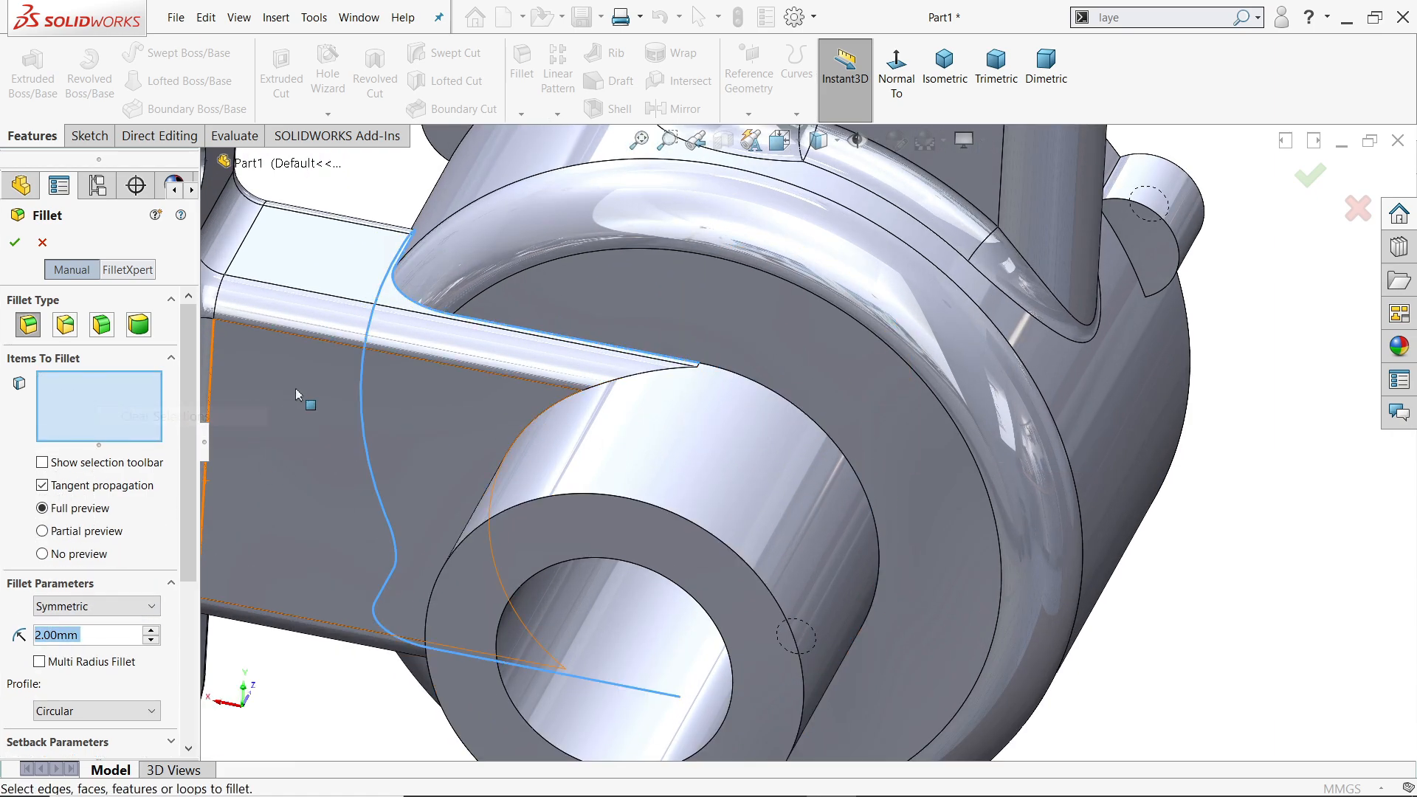
{"action": "left_click", "coordinate": [411, 305]}
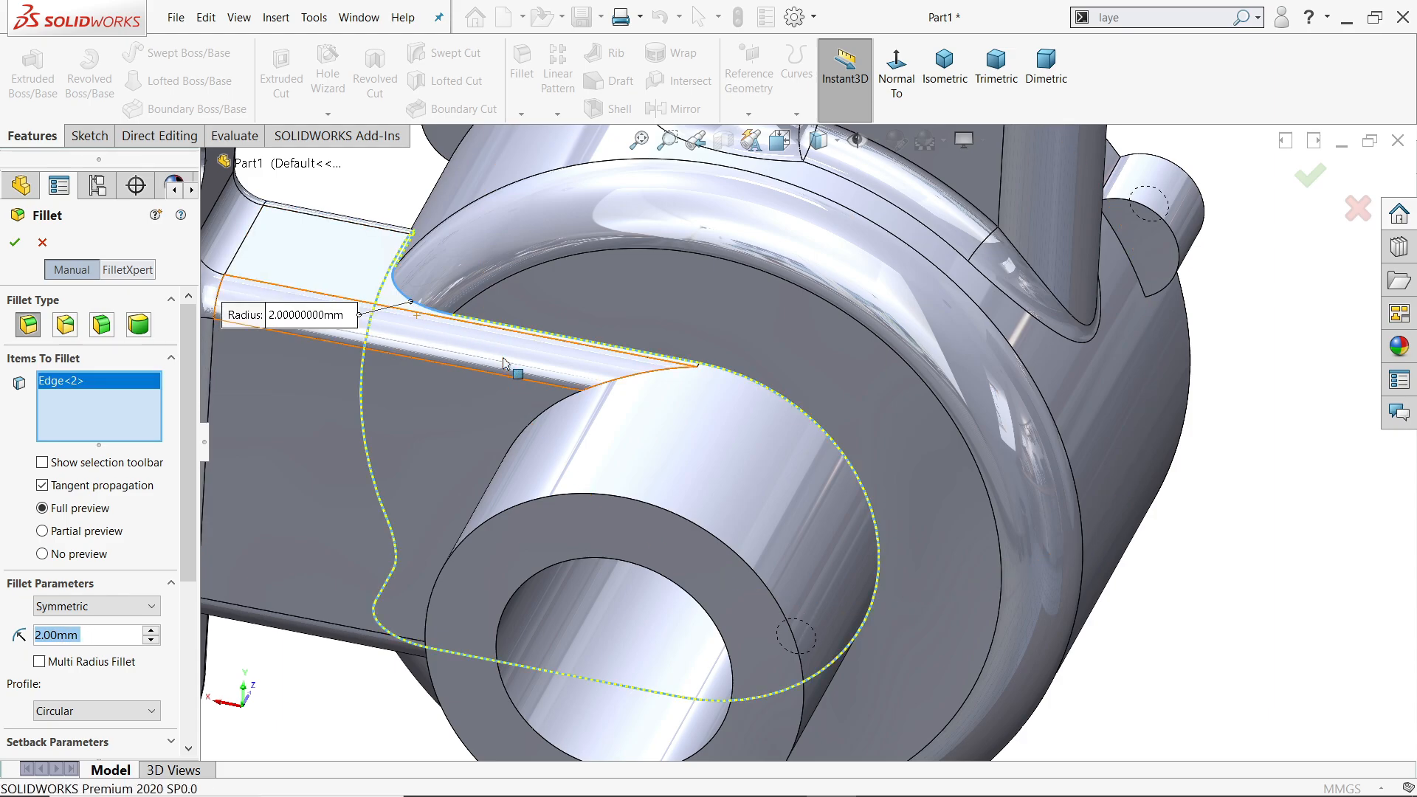
{"action": "scroll", "coordinate": [665, 372], "scroll_direction": "up", "scroll_amount": 3}
{"action": "middle_click_drag", "start_coordinate": [665, 372], "coordinate": [642, 443]}
{"action": "right_click", "coordinate": [109, 406]}
{"action": "left_click", "coordinate": [145, 416]}
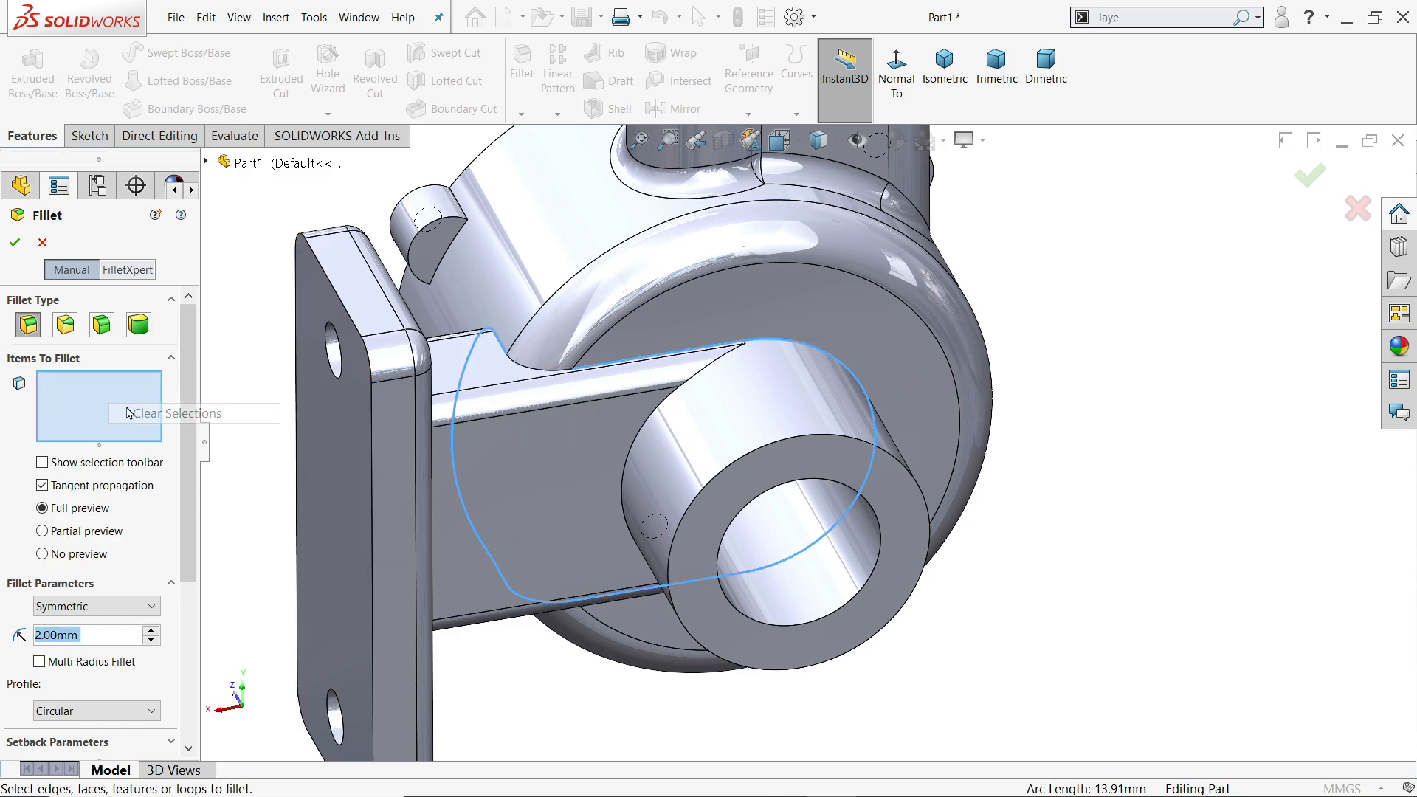
Apply the 2 mm fillet only to the curved edge where the arm's flat side meets the cylindrical hub
{"action": "left_click", "coordinate": [633, 452]}
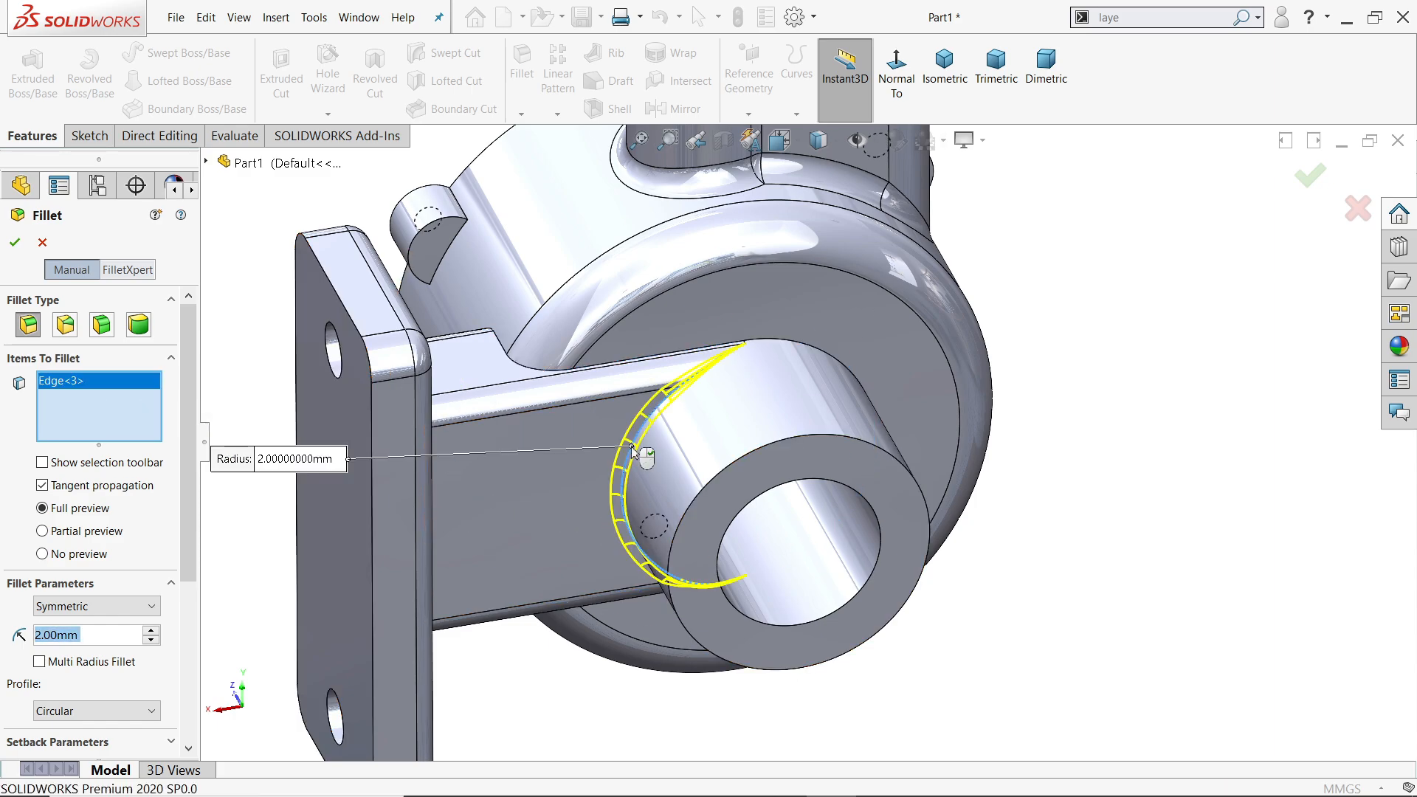
{"action": "left_click", "coordinate": [777, 344]}
{"action": "right_click", "coordinate": [80, 401]}
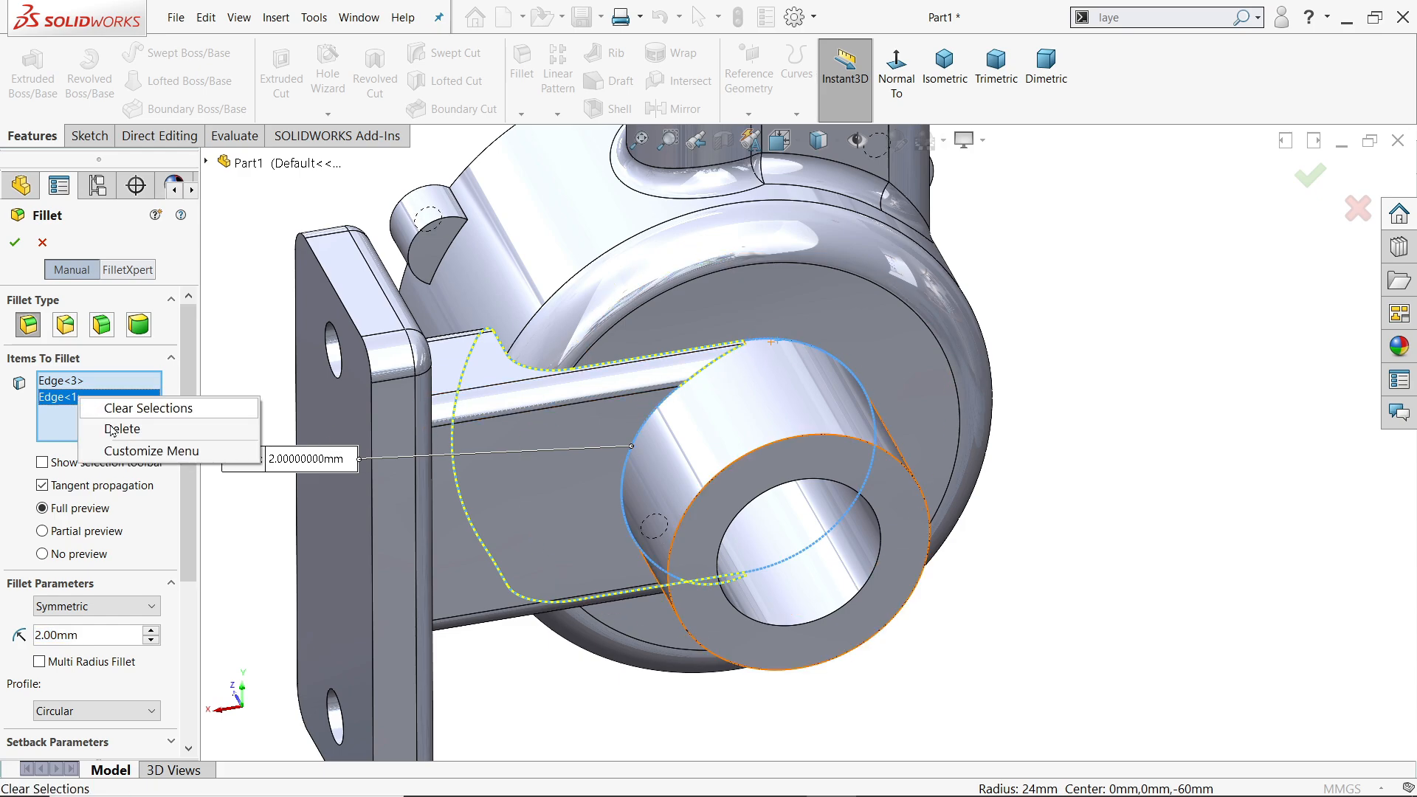
{"action": "left_click", "coordinate": [122, 428]}
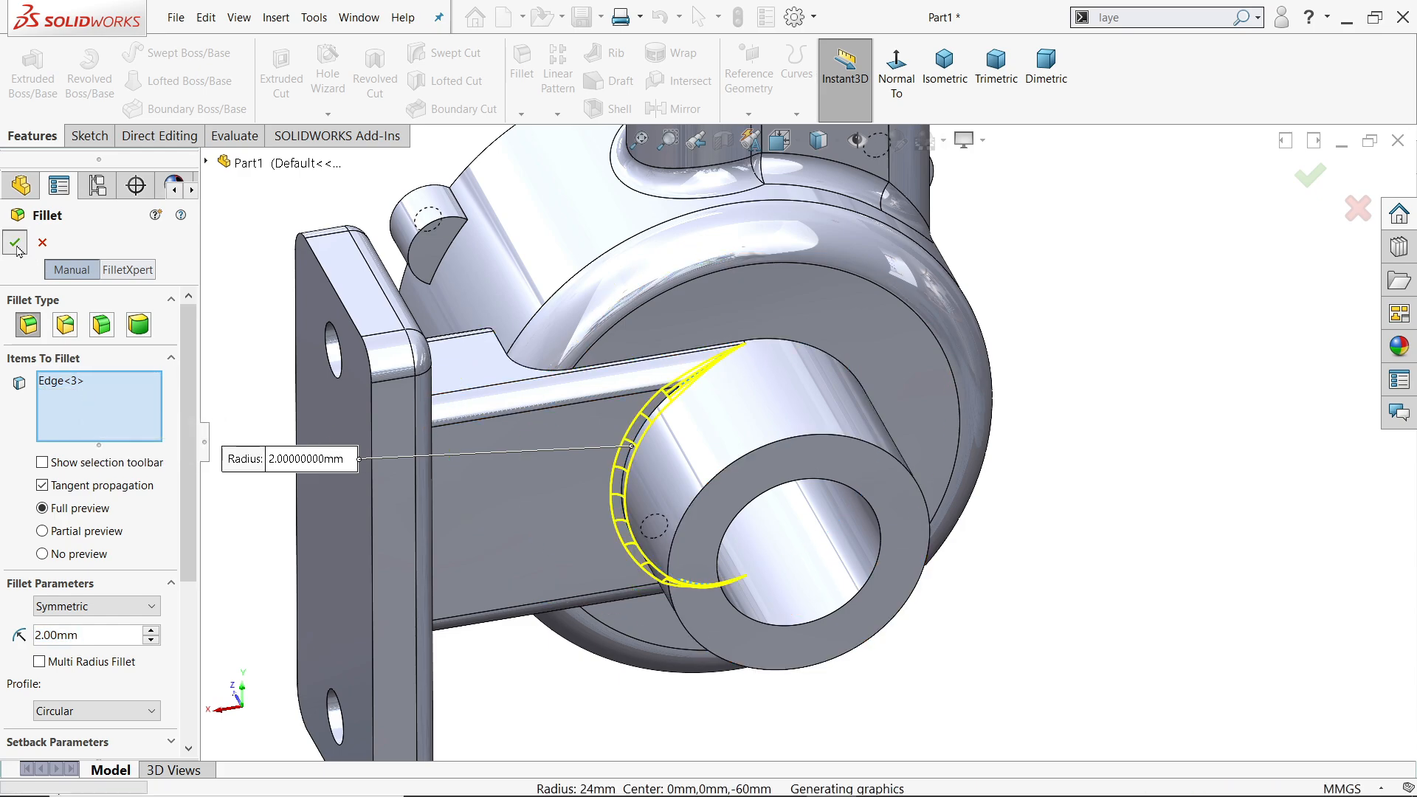
{"action": "key", "text": "Return"}
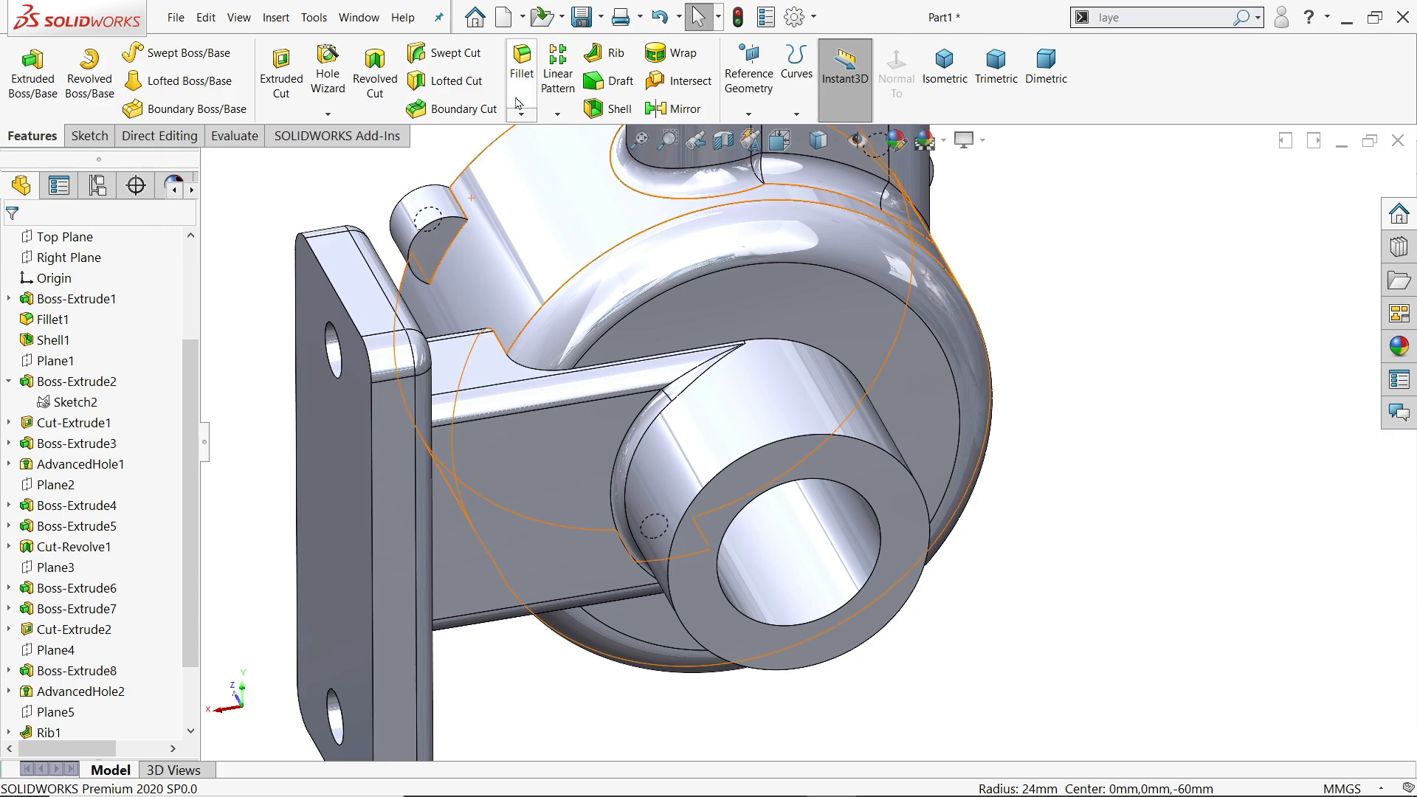
Add a 2 mm fillet along the continuous edge where the arm and hub meet the housing
{"action": "left_click", "coordinate": [522, 63]}
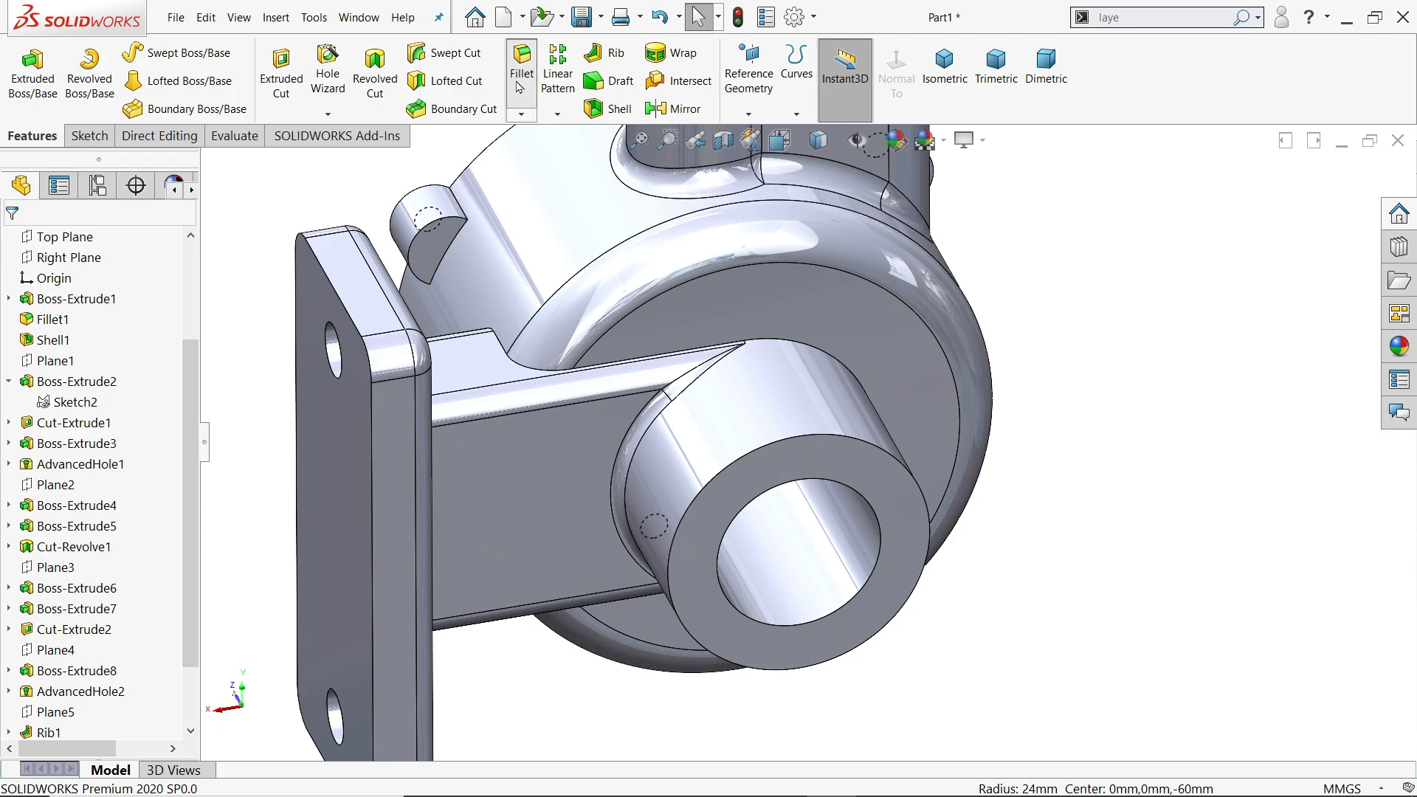
{"action": "left_click", "coordinate": [503, 346]}
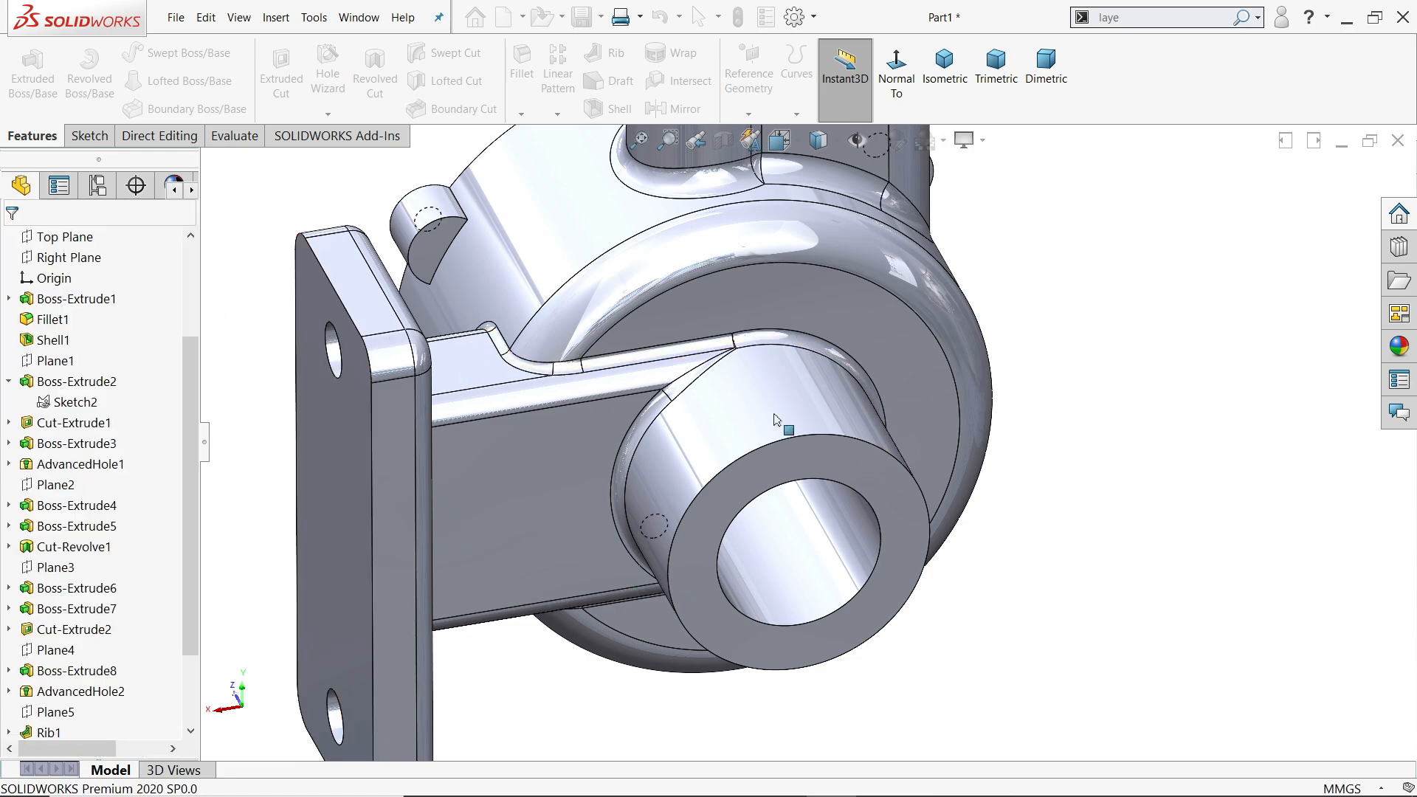
{"action": "scroll", "coordinate": [933, 389], "scroll_direction": "up", "scroll_amount": 1}
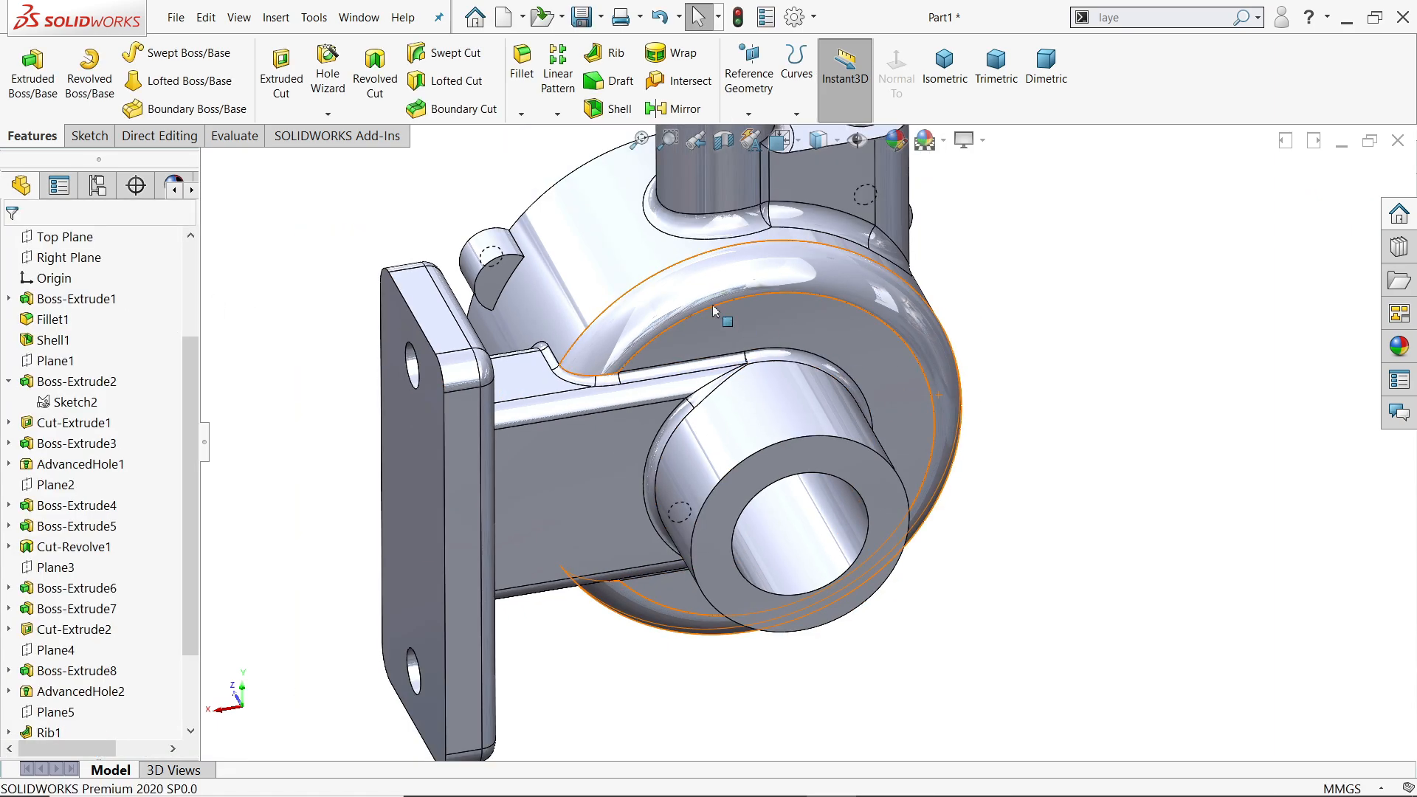
Start a 2 mm Fillet on both side edges and the curved back rim of the threaded lug nearest the mounting plate
{"action": "left_click", "coordinate": [521, 79]}
{"action": "mouse_move", "coordinate": [738, 369]}
{"action": "middle_mouse_down"}
{"action": "mouse_move", "coordinate": [797, 303]}
{"action": "mouse_move", "coordinate": [752, 344]}
{"action": "middle_mouse_up"}
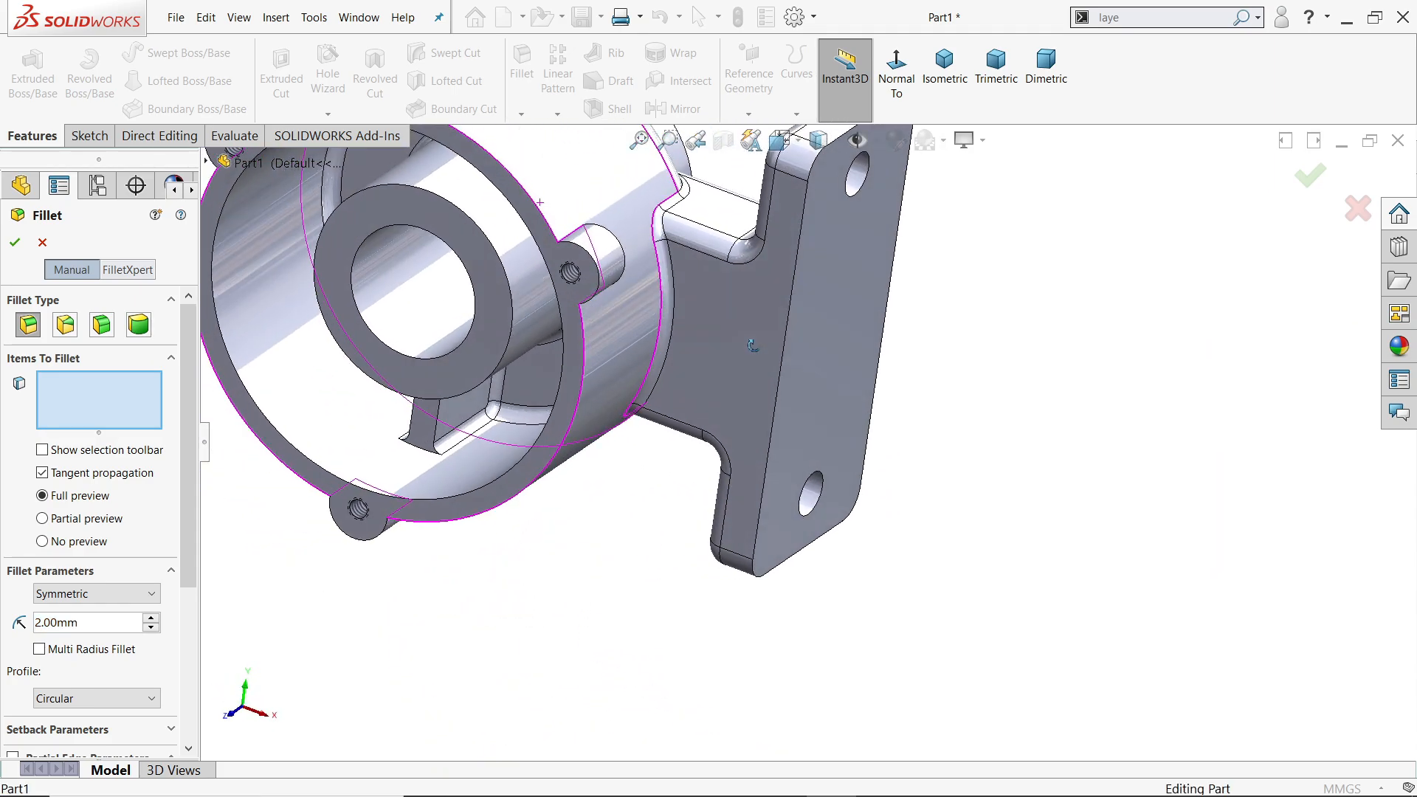
{"action": "scroll", "coordinate": [617, 302], "scroll_direction": "down", "scroll_amount": 3}
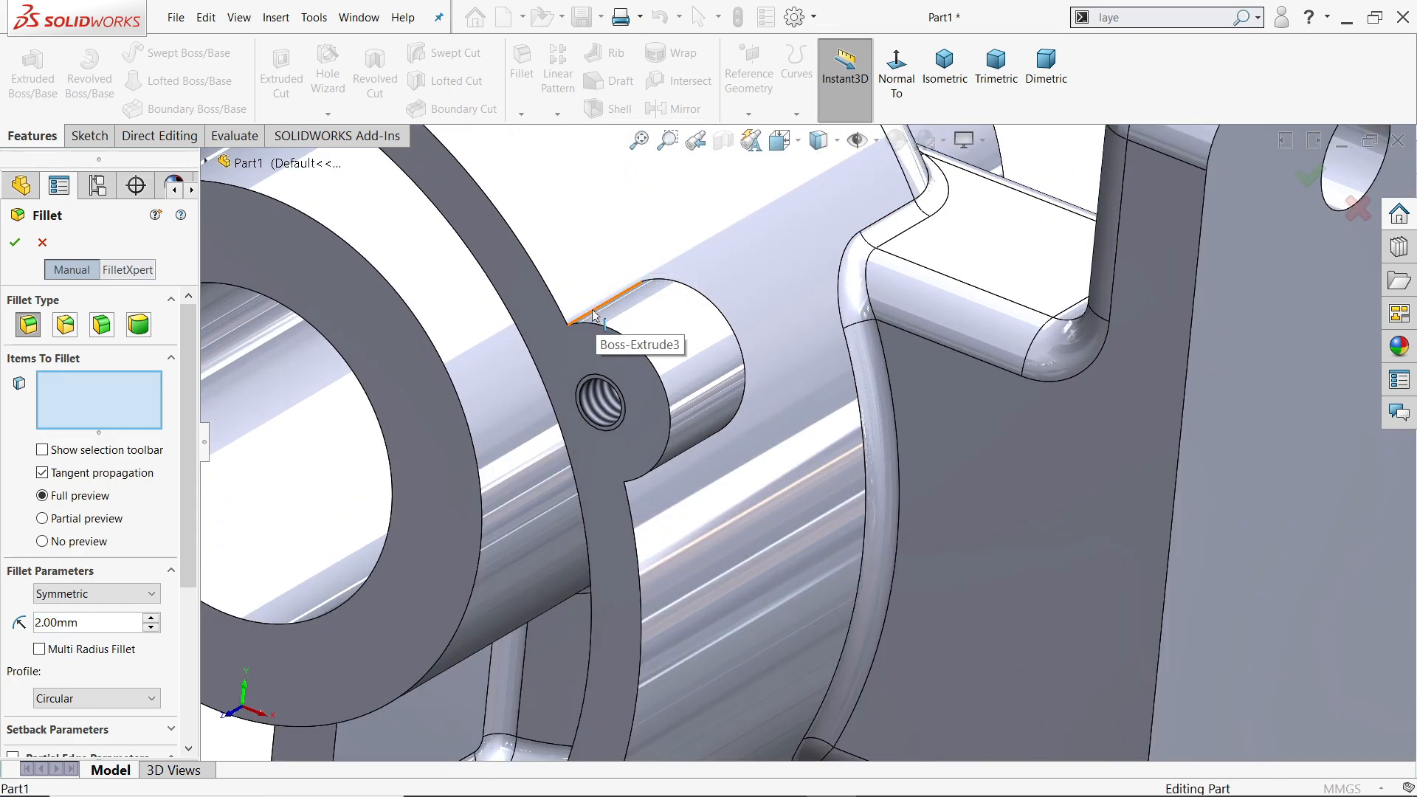
{"action": "left_click", "coordinate": [597, 316]}
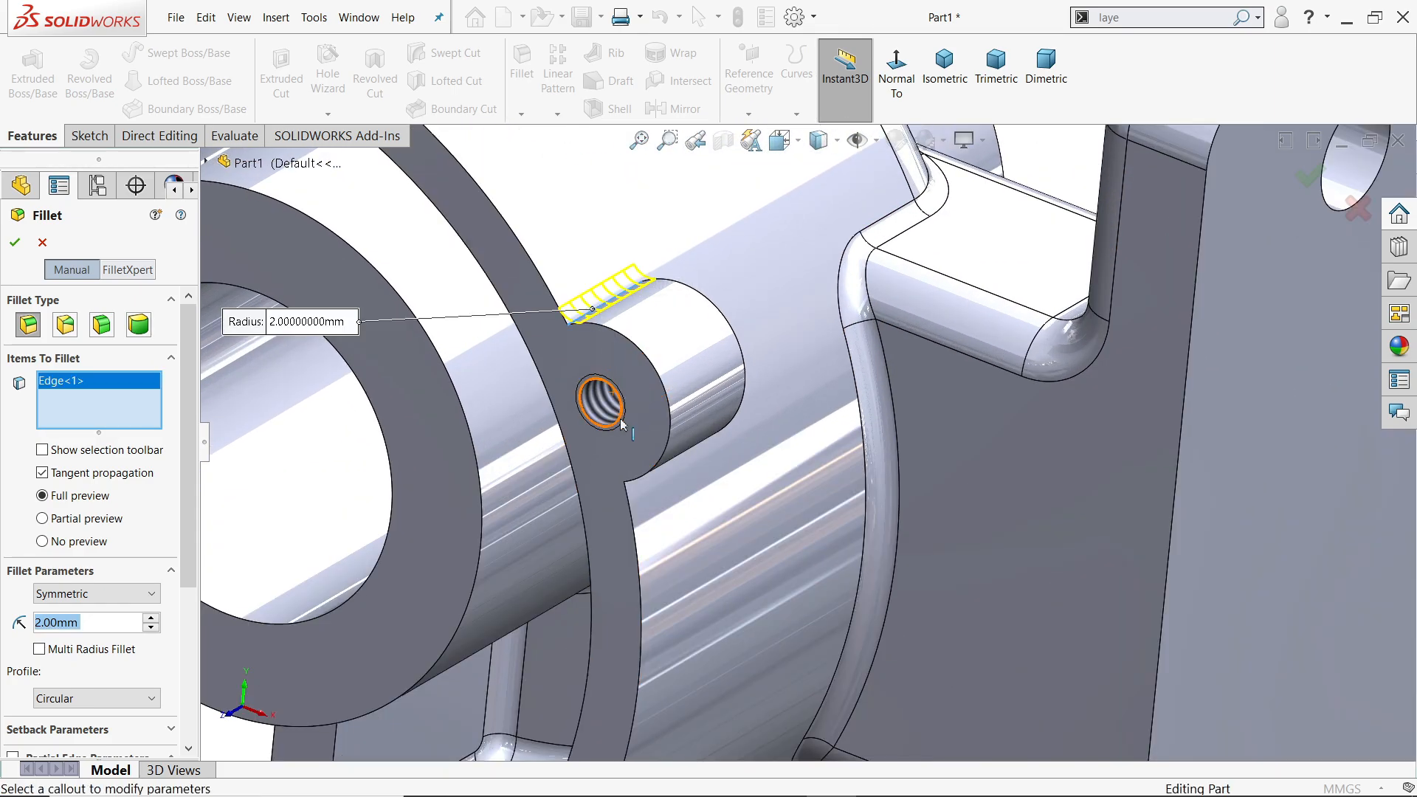
{"action": "left_click", "coordinate": [647, 476]}
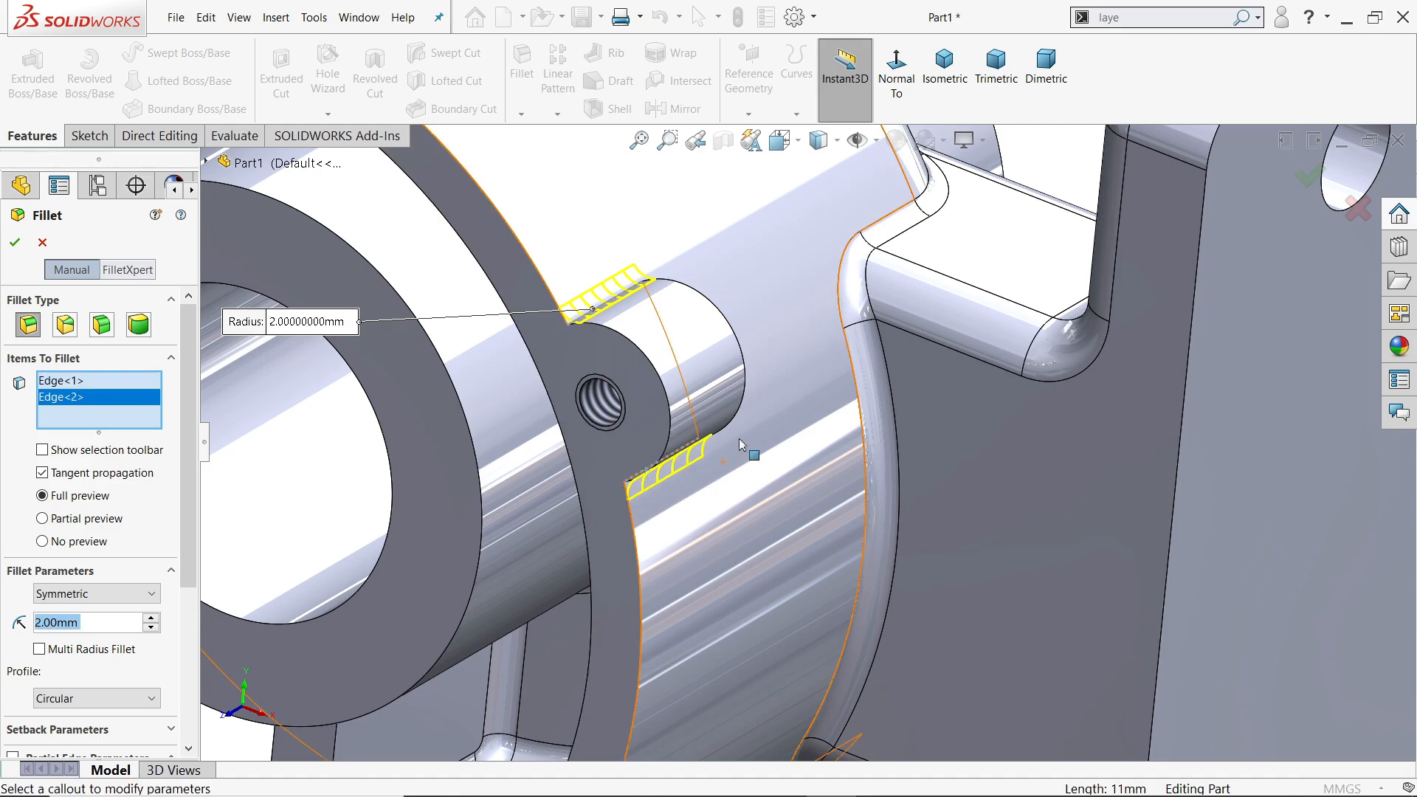
{"action": "left_click", "coordinate": [743, 406]}
Add one side edge and the curved back rim of the threaded lug near the upper threaded-hole boss to the fillet
{"action": "middle_click_drag", "start_coordinate": [746, 415], "coordinate": [614, 435]}
{"action": "scroll", "coordinate": [709, 428], "scroll_direction": "up", "scroll_amount": 10}
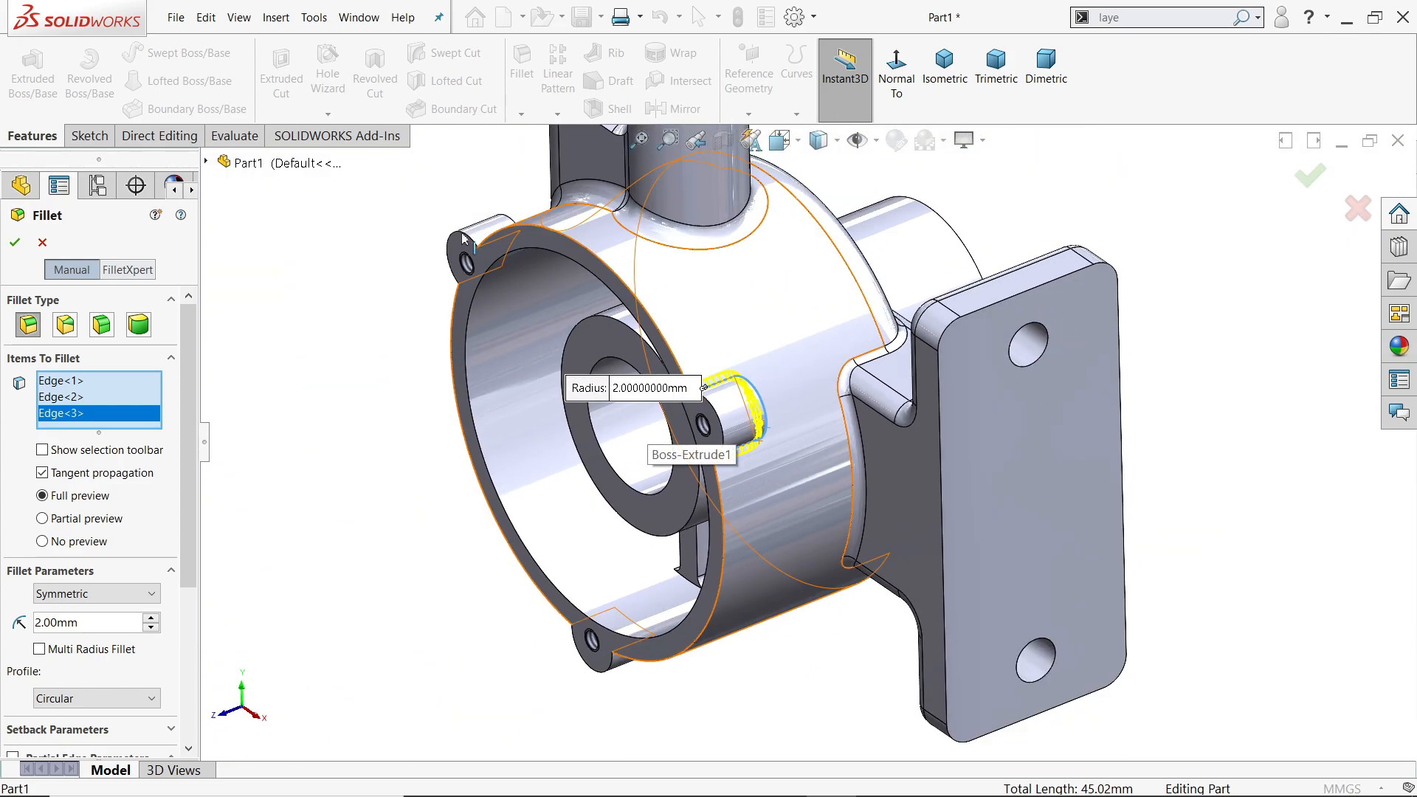
{"action": "scroll", "coordinate": [464, 239], "scroll_direction": "down", "scroll_amount": 7}
{"action": "middle_click", "coordinate": [695, 280]}
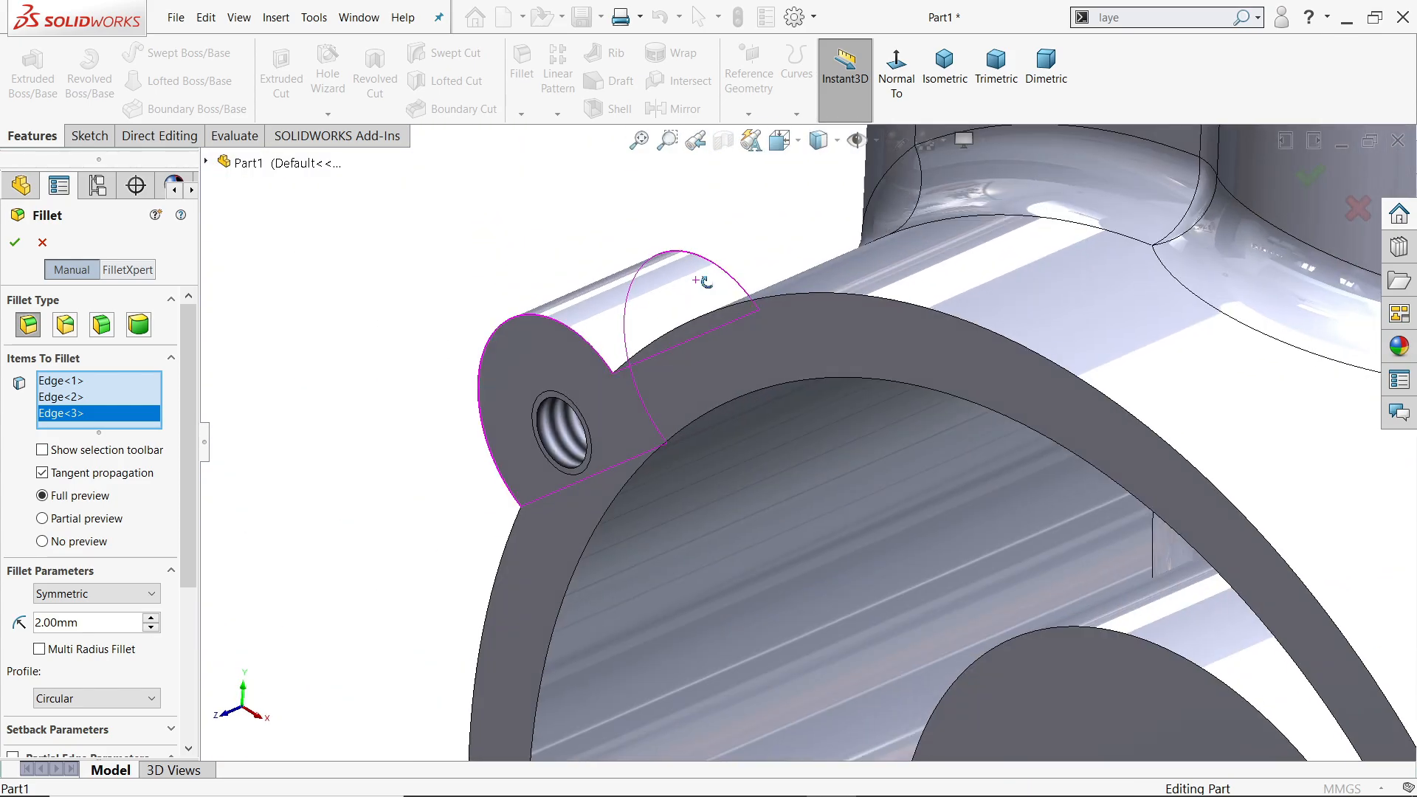
{"action": "middle_click_drag", "start_coordinate": [701, 281], "coordinate": [901, 550]}
{"action": "scroll", "coordinate": [596, 386], "scroll_direction": "down", "scroll_amount": 3}
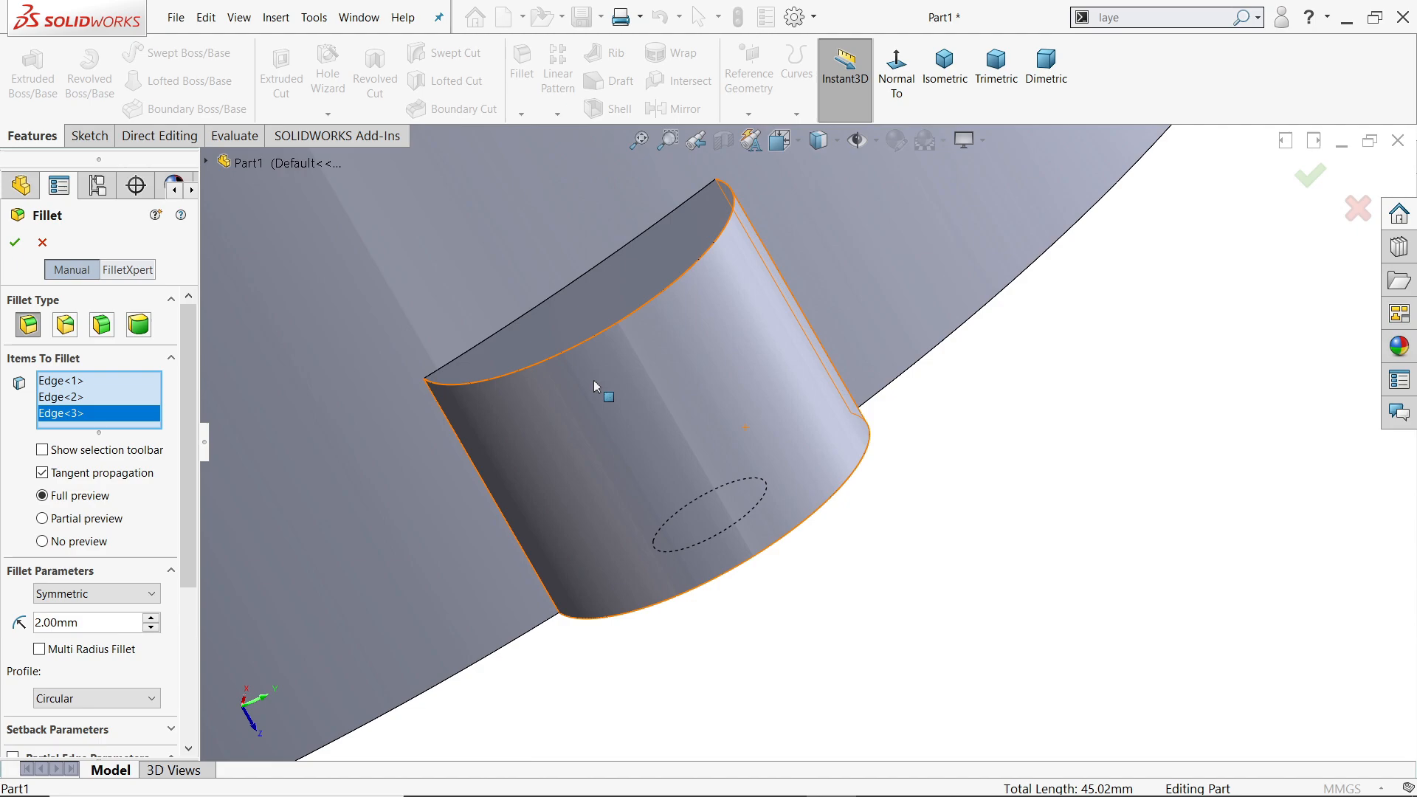
{"action": "left_click", "coordinate": [443, 414]}
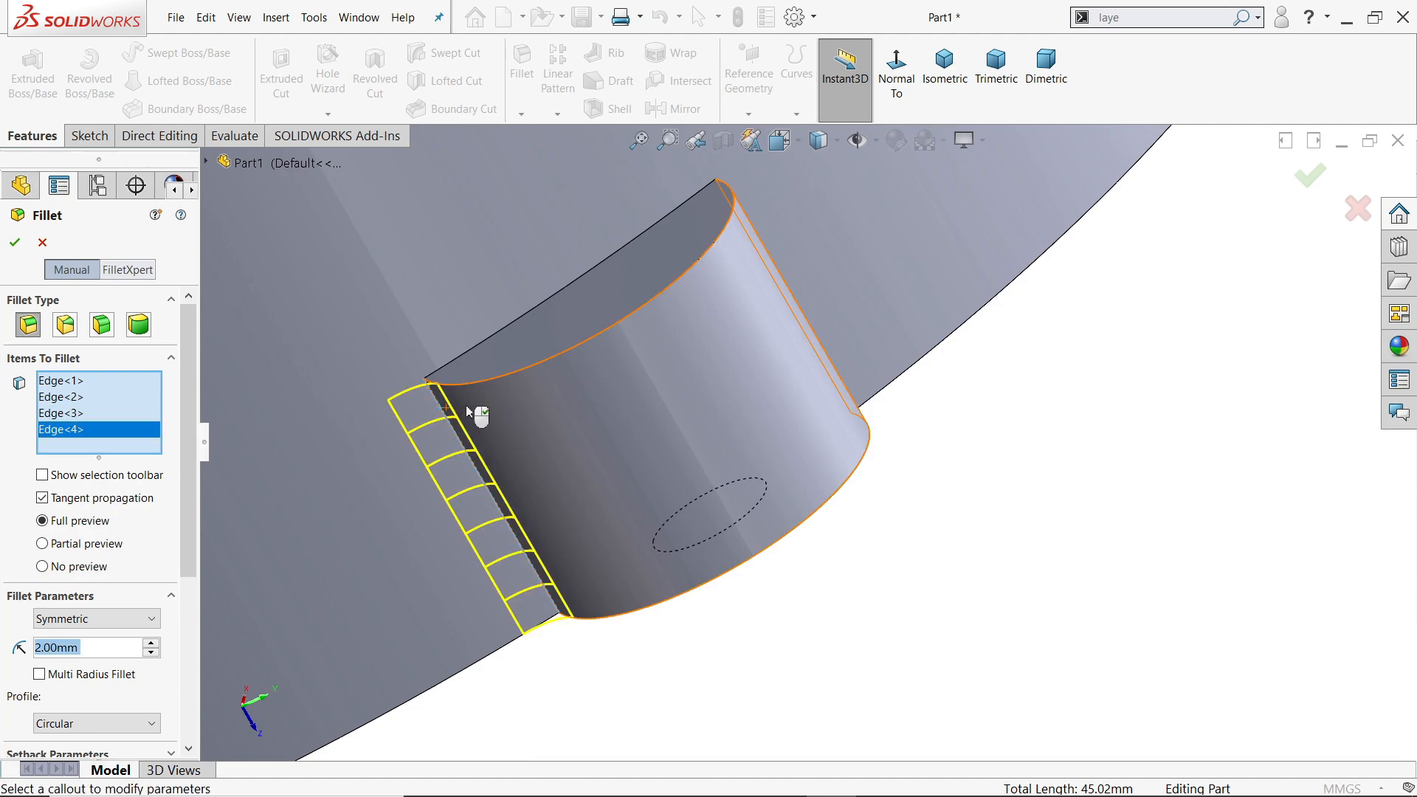
{"action": "left_click", "coordinate": [555, 361]}
Add the curved back rim and one side edge of the remaining threaded lug, and apply the 2 mm fillet
{"action": "scroll", "coordinate": [775, 325], "scroll_direction": "up", "scroll_amount": 5}
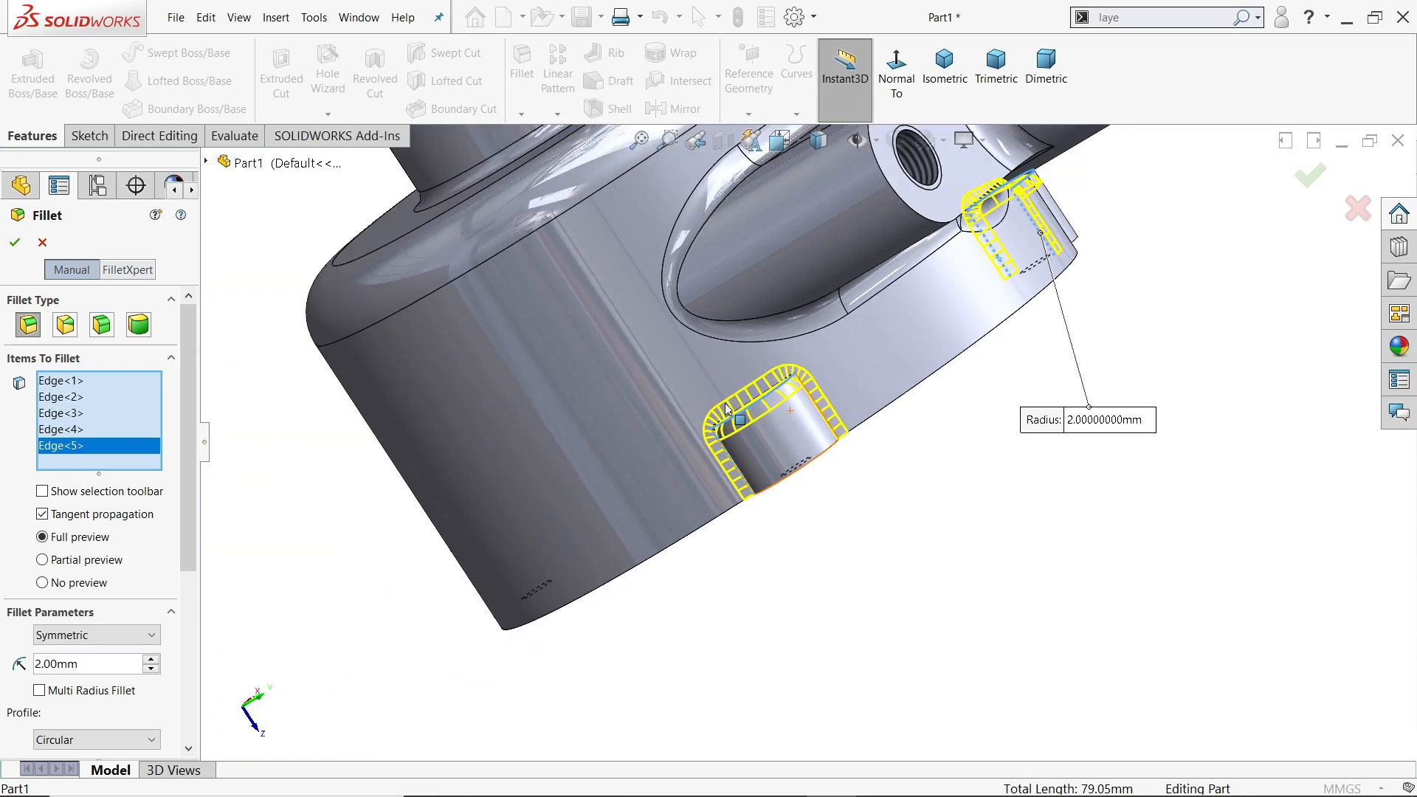
{"action": "middle_click_drag", "start_coordinate": [726, 410], "coordinate": [549, 570]}
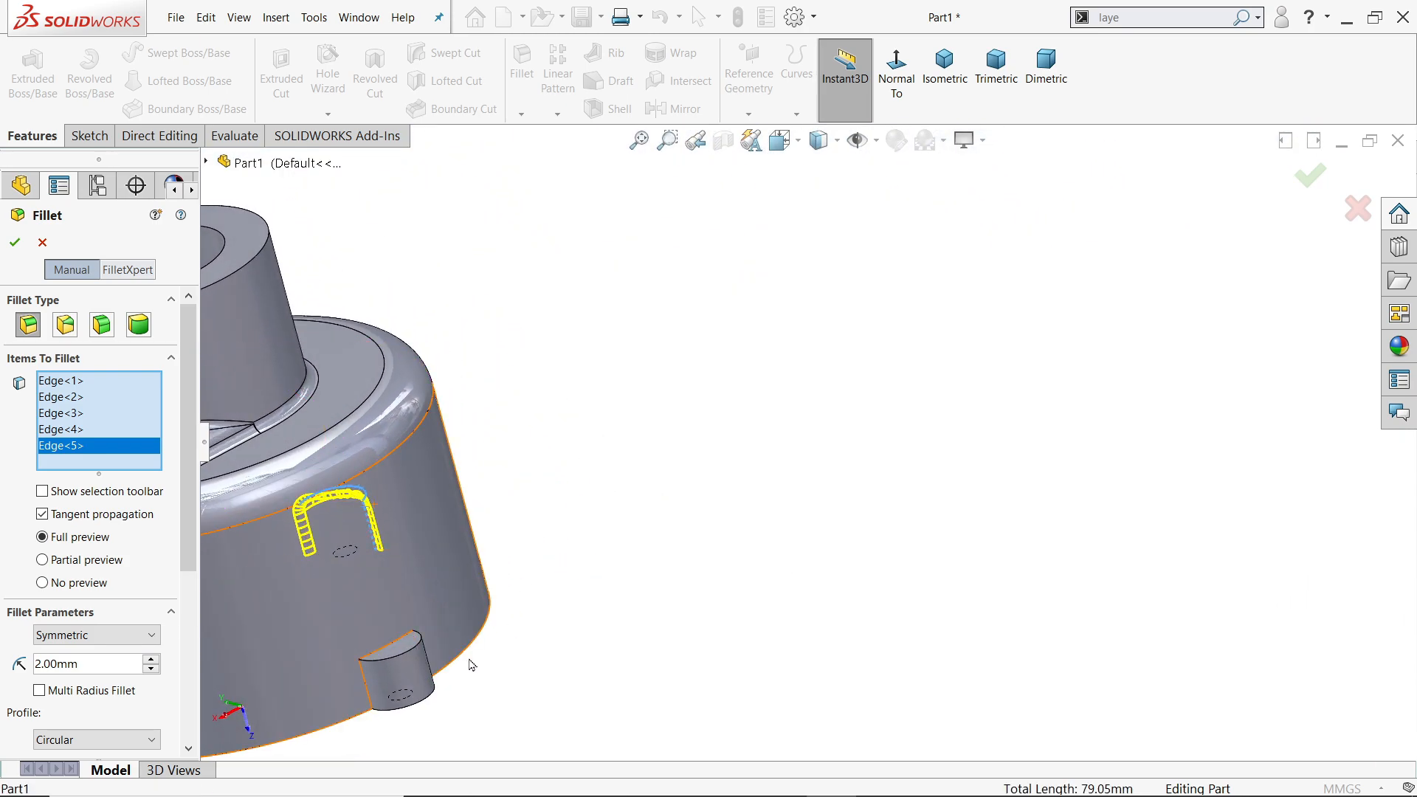
{"action": "scroll", "coordinate": [413, 649], "scroll_direction": "down", "scroll_amount": 6}
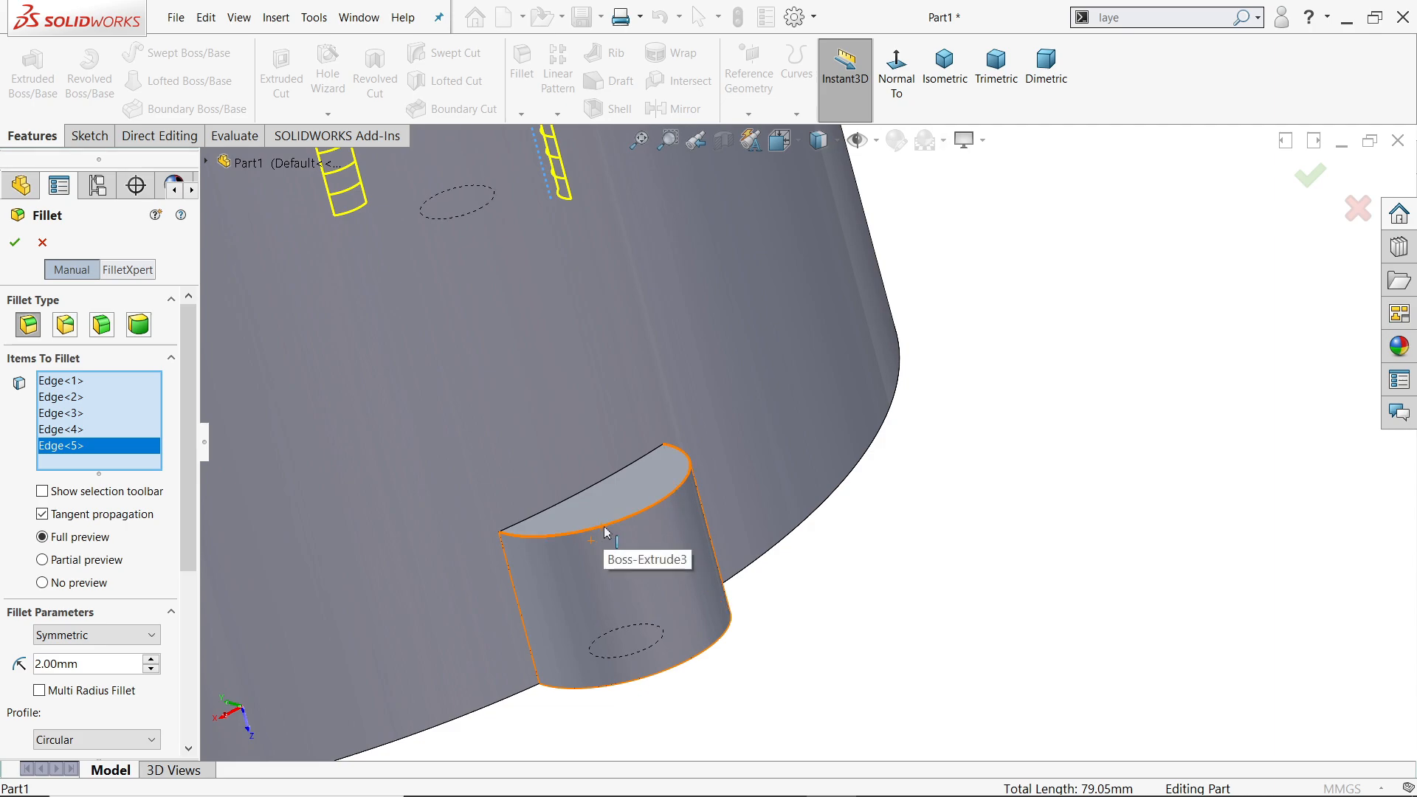
{"action": "left_click", "coordinate": [605, 532]}
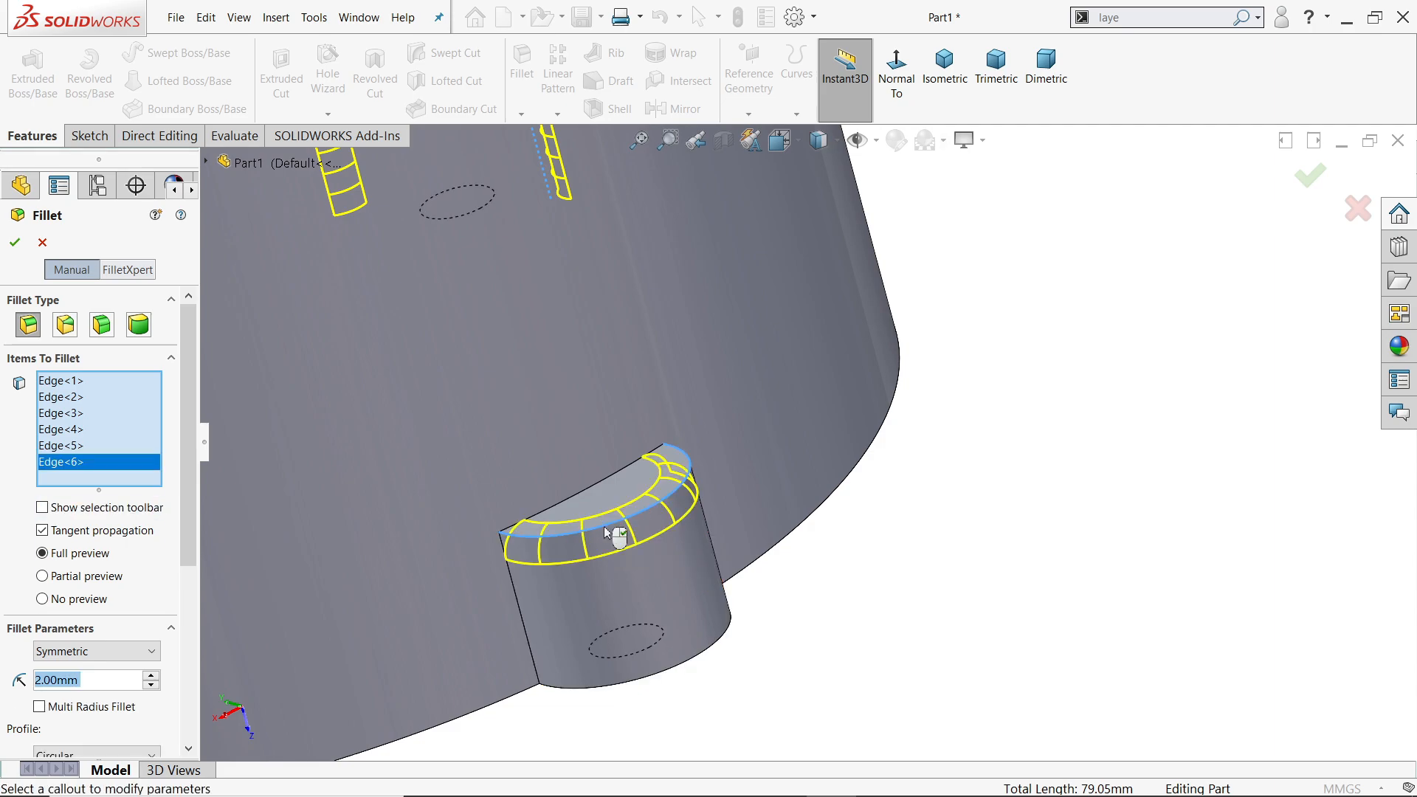
{"action": "left_click", "coordinate": [519, 599]}
{"action": "middle_click_drag", "start_coordinate": [619, 606], "coordinate": [584, 592]}
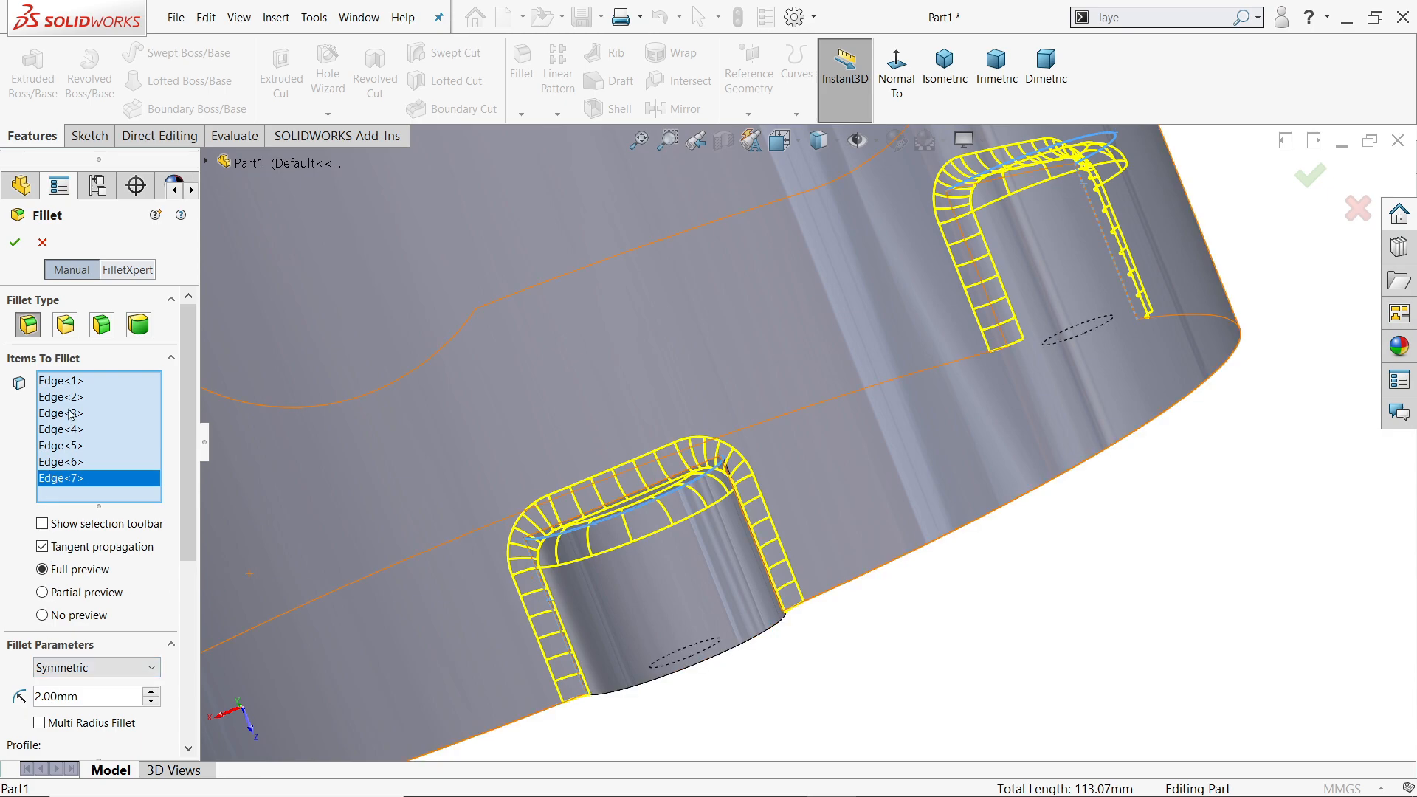
{"action": "left_click", "coordinate": [13, 244]}
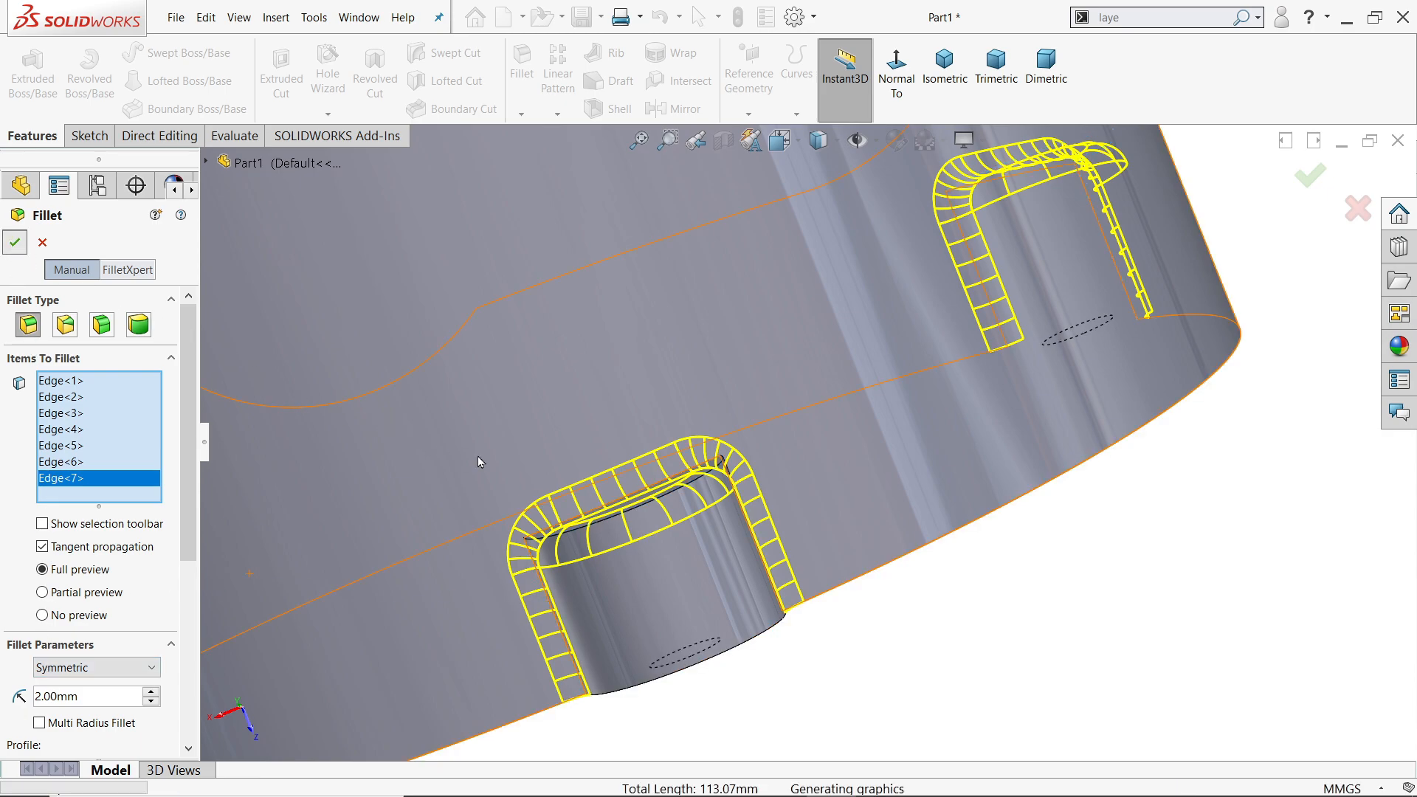
{"action": "scroll", "coordinate": [656, 523], "scroll_direction": "up", "scroll_amount": 3}
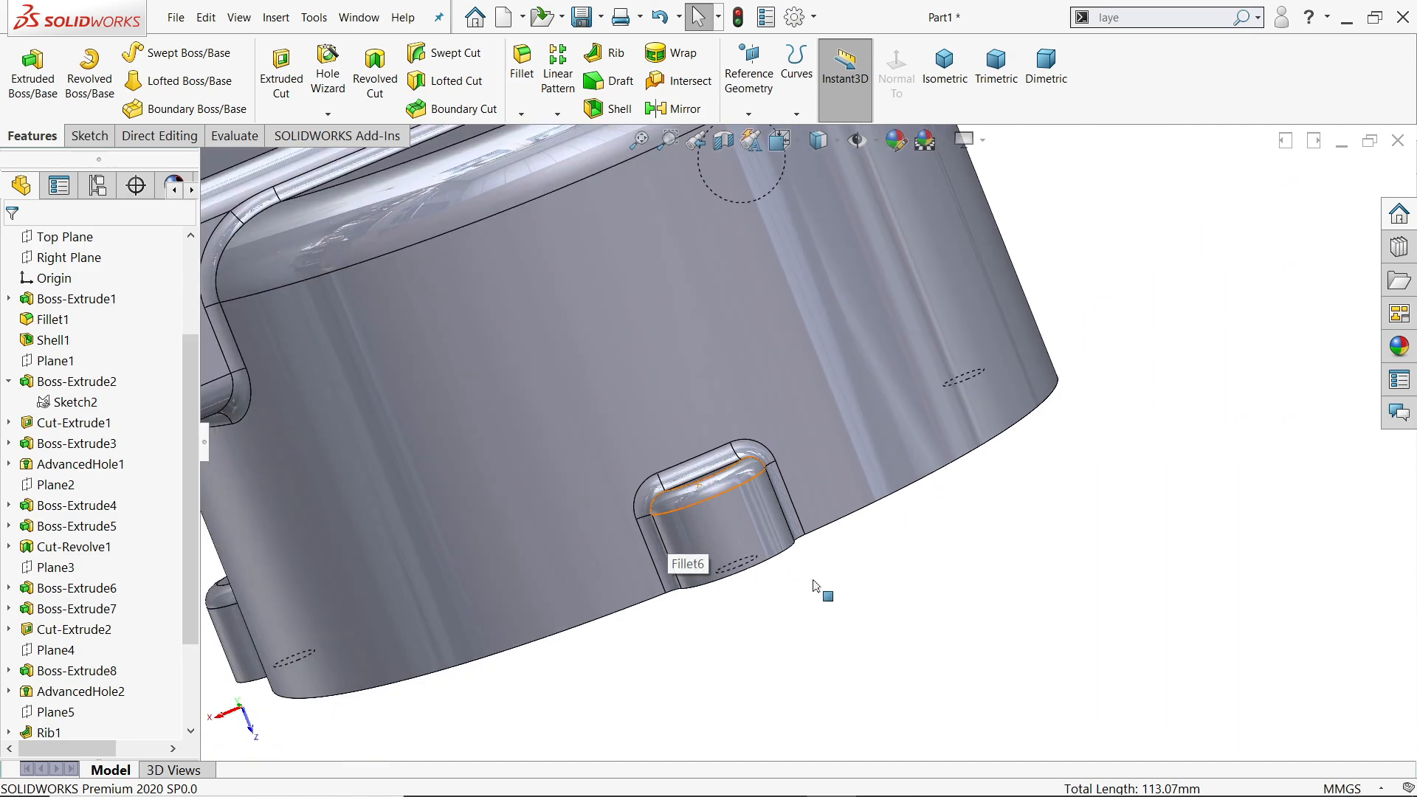
Apply the solid Orange appearance to the entire part and show it in isometric view
{"action": "scroll", "coordinate": [814, 585], "scroll_direction": "up", "scroll_amount": 3}
{"action": "middle_click_drag", "start_coordinate": [776, 513], "coordinate": [731, 335]}
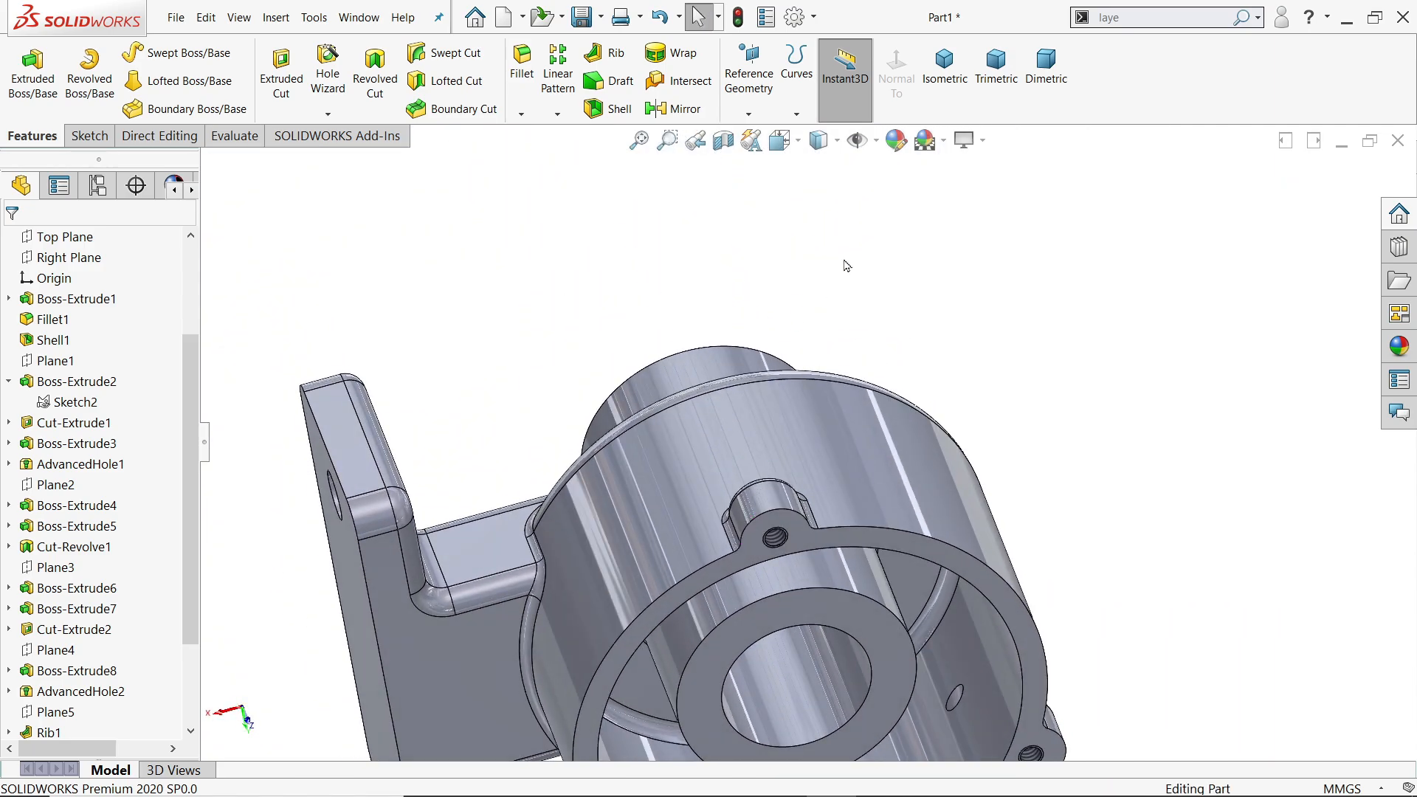
{"action": "left_click", "coordinate": [954, 96]}
{"action": "scroll", "coordinate": [814, 480], "scroll_direction": "down", "scroll_amount": 4}
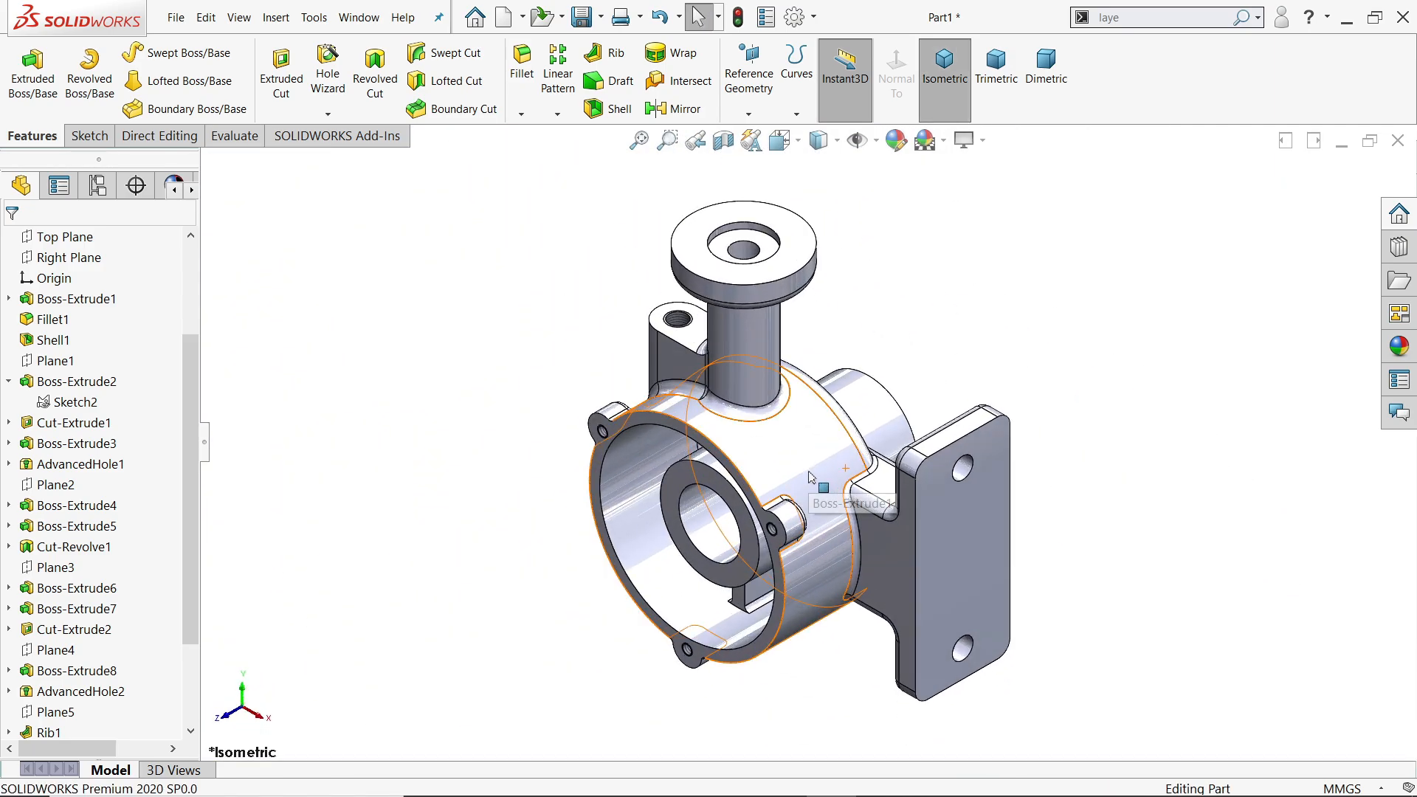
{"action": "scroll", "coordinate": [130, 427], "scroll_direction": "up", "scroll_amount": 3}
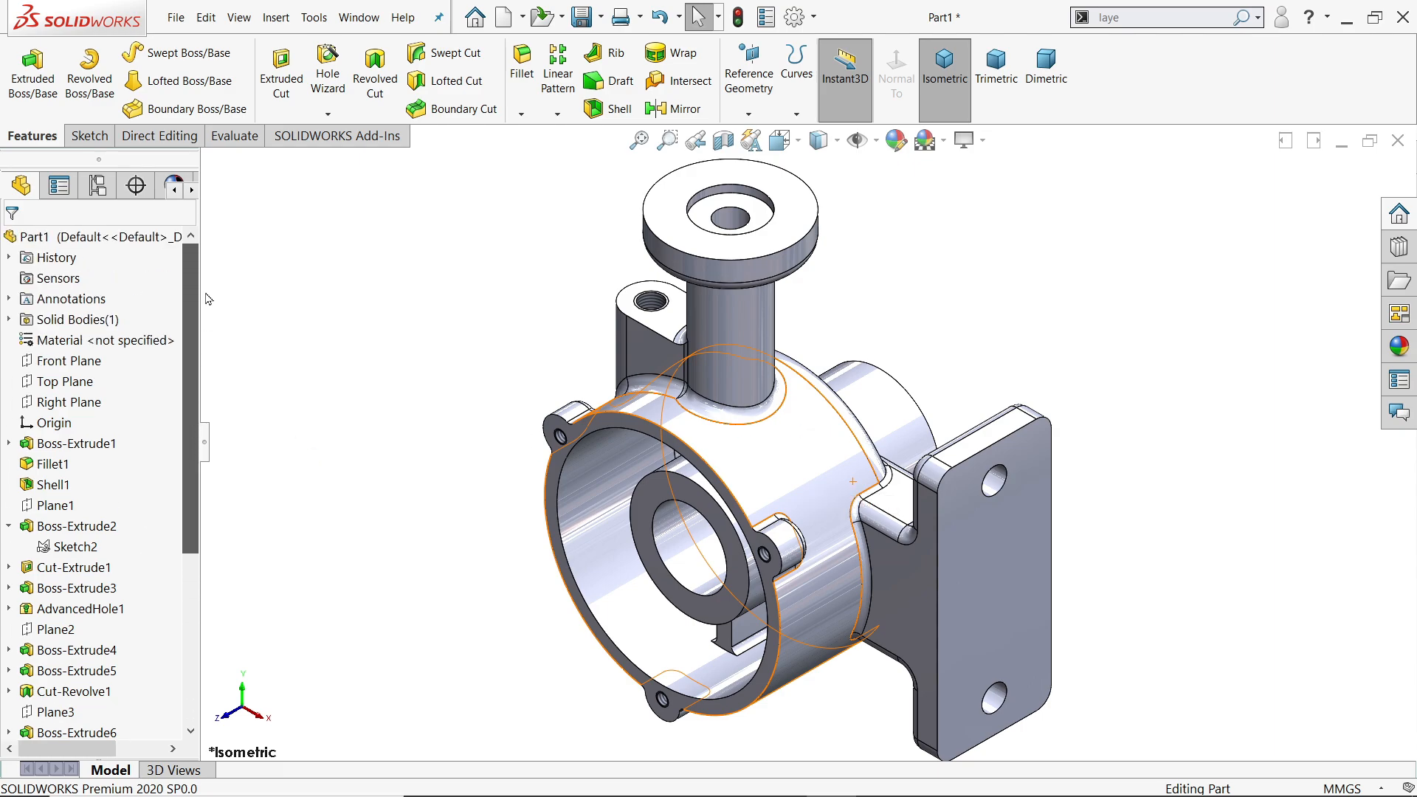
{"action": "left_click", "coordinate": [266, 276]}
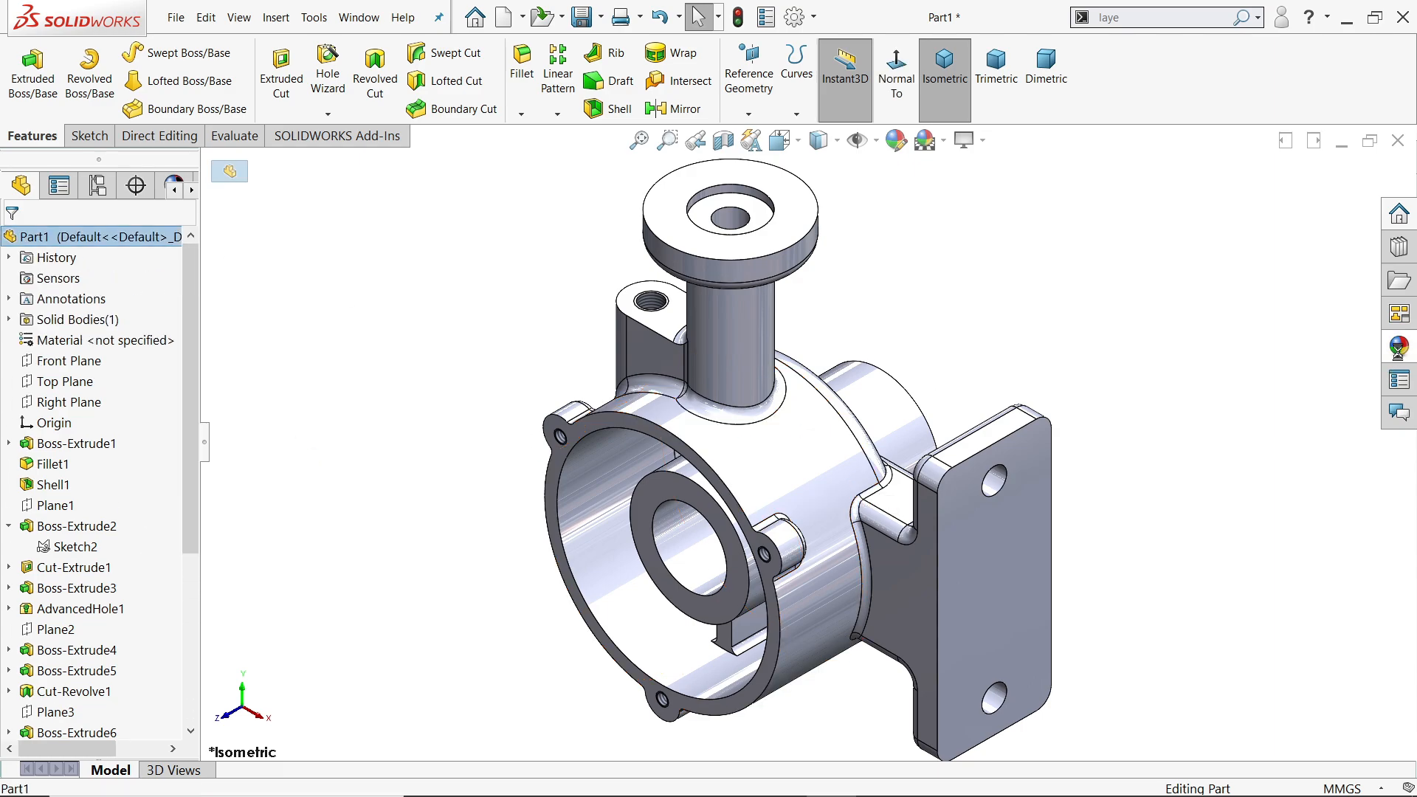
{"action": "left_click", "coordinate": [1269, 193]}
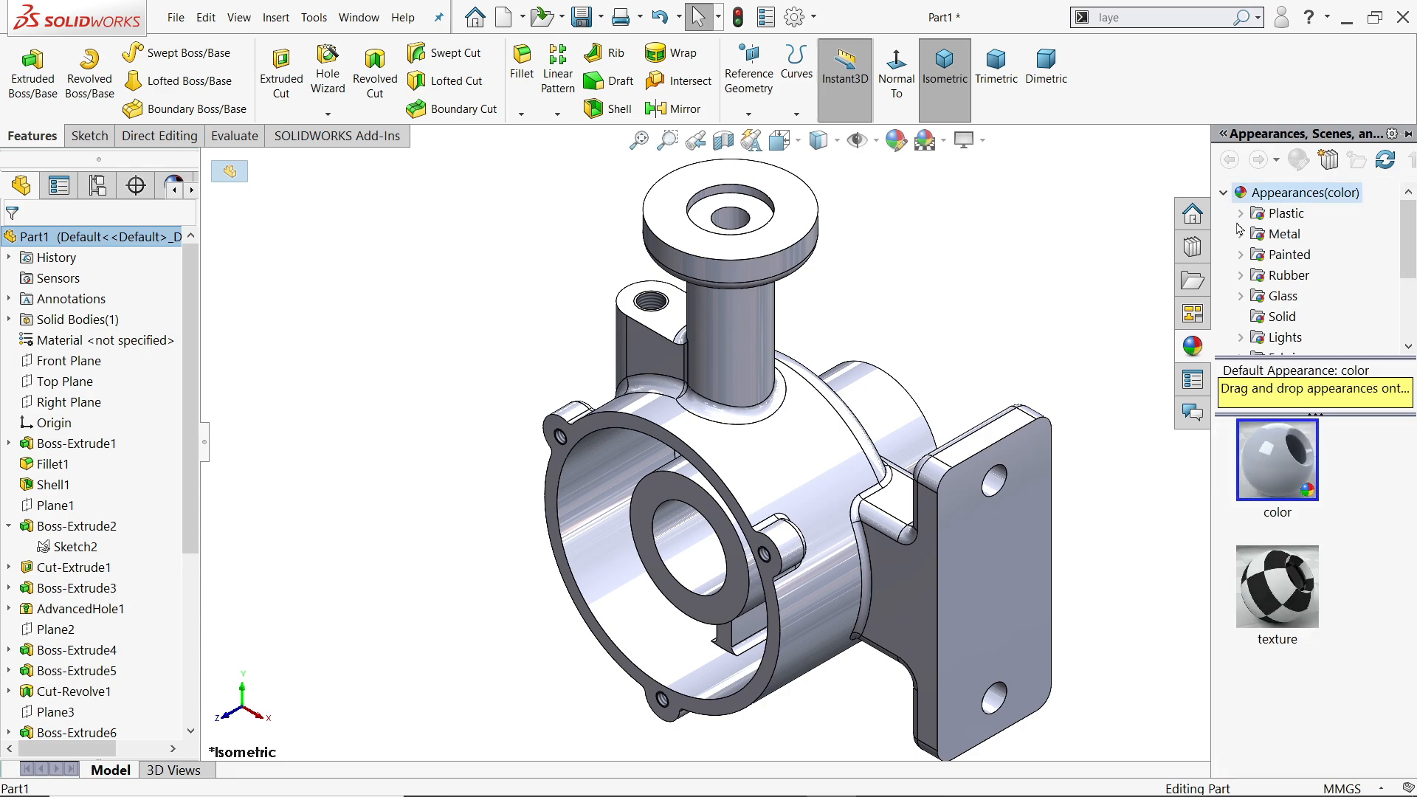
{"action": "left_click", "coordinate": [1283, 317]}
{"action": "double_click", "coordinate": [1282, 710]}
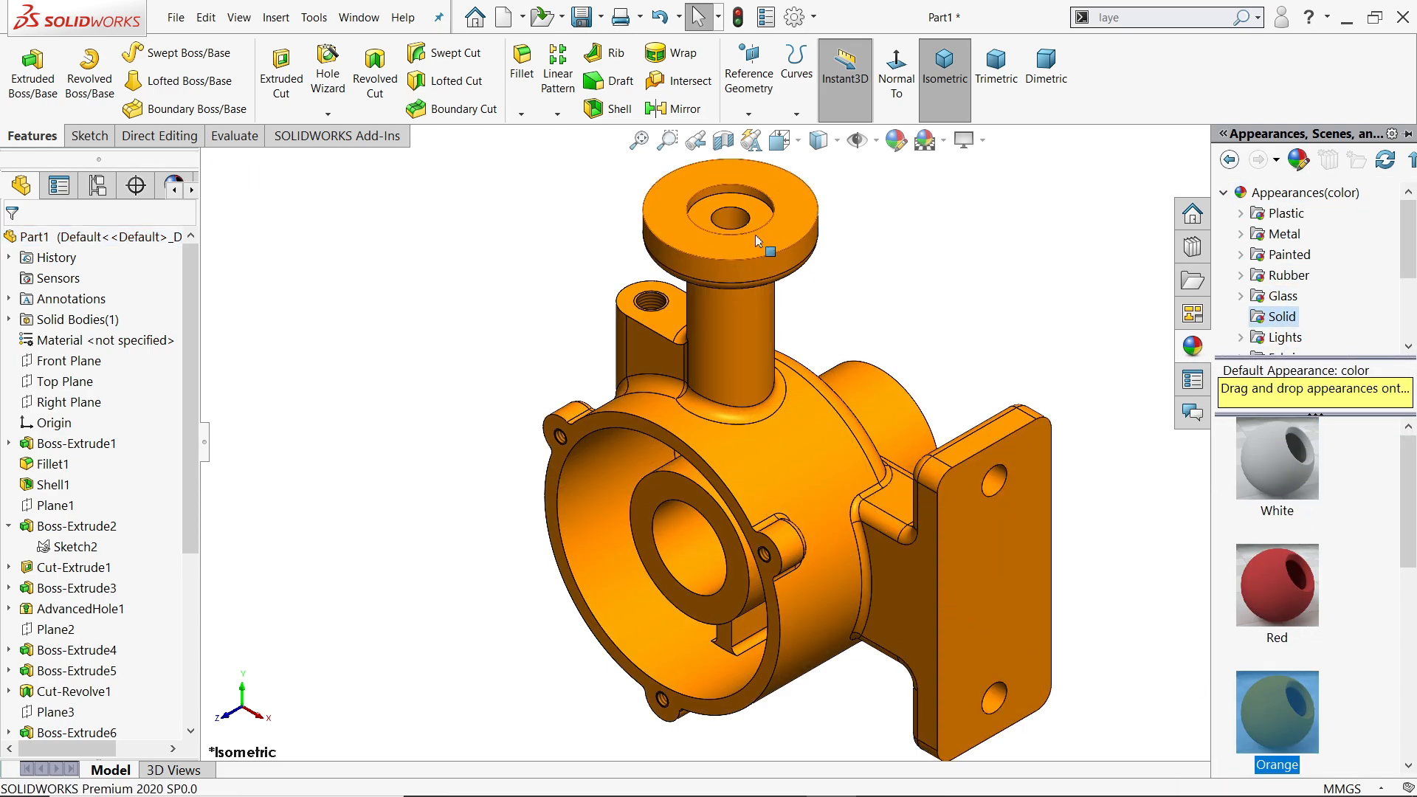
Apply the polished steel appearance to the revolved cut forming the stepped bore in the upper flange
{"action": "left_click", "coordinate": [735, 220]}
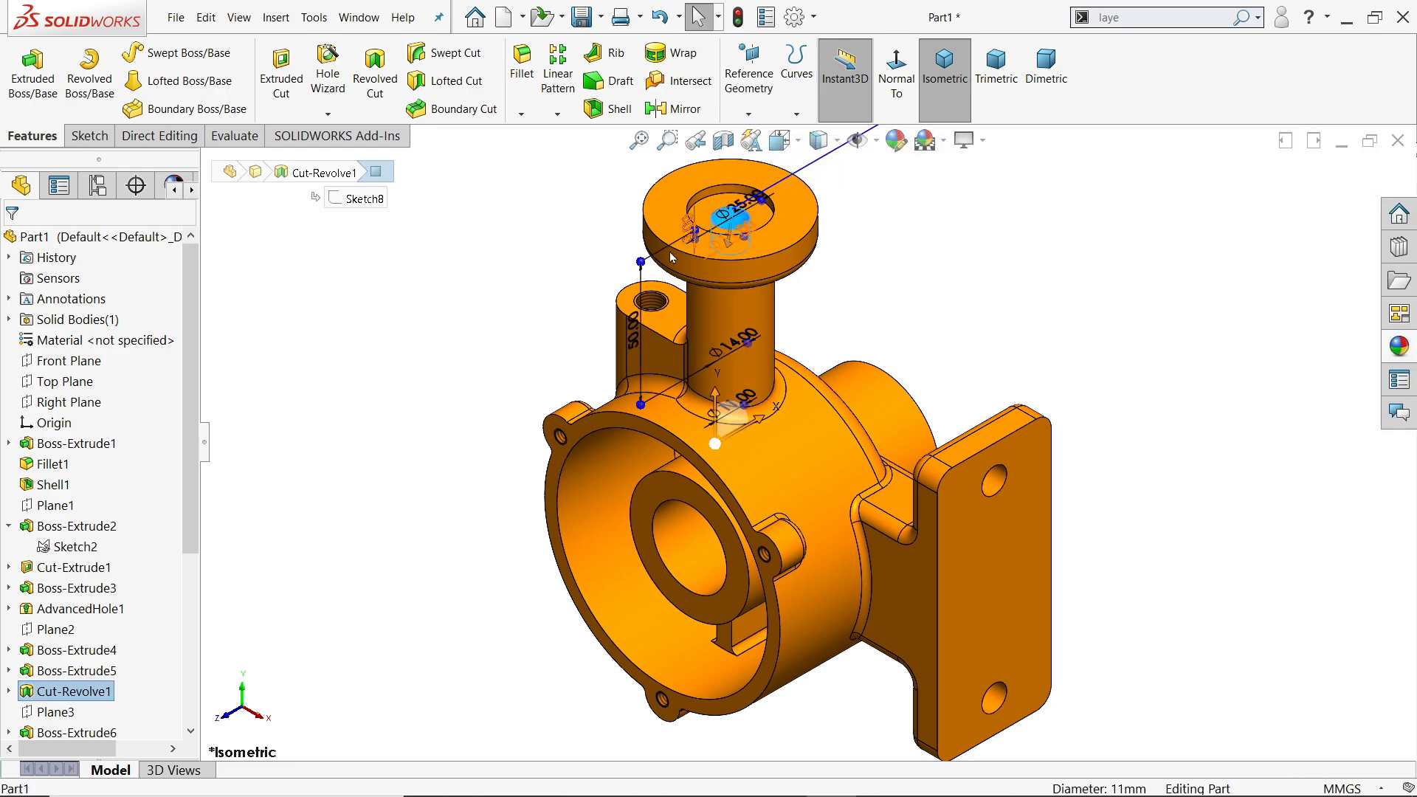
{"action": "left_click", "coordinate": [65, 694]}
{"action": "left_click", "coordinate": [1399, 346]}
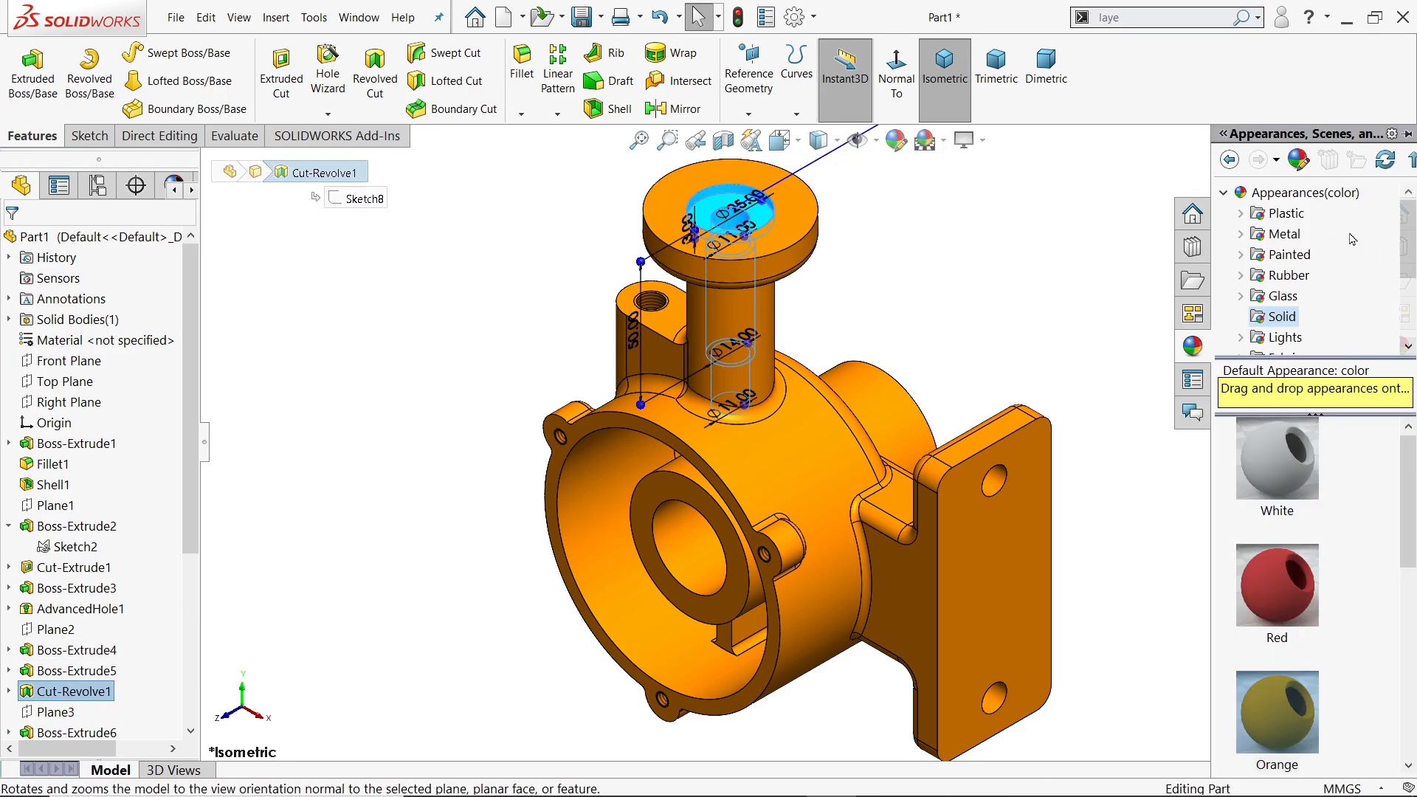
{"action": "double_click", "coordinate": [1255, 236]}
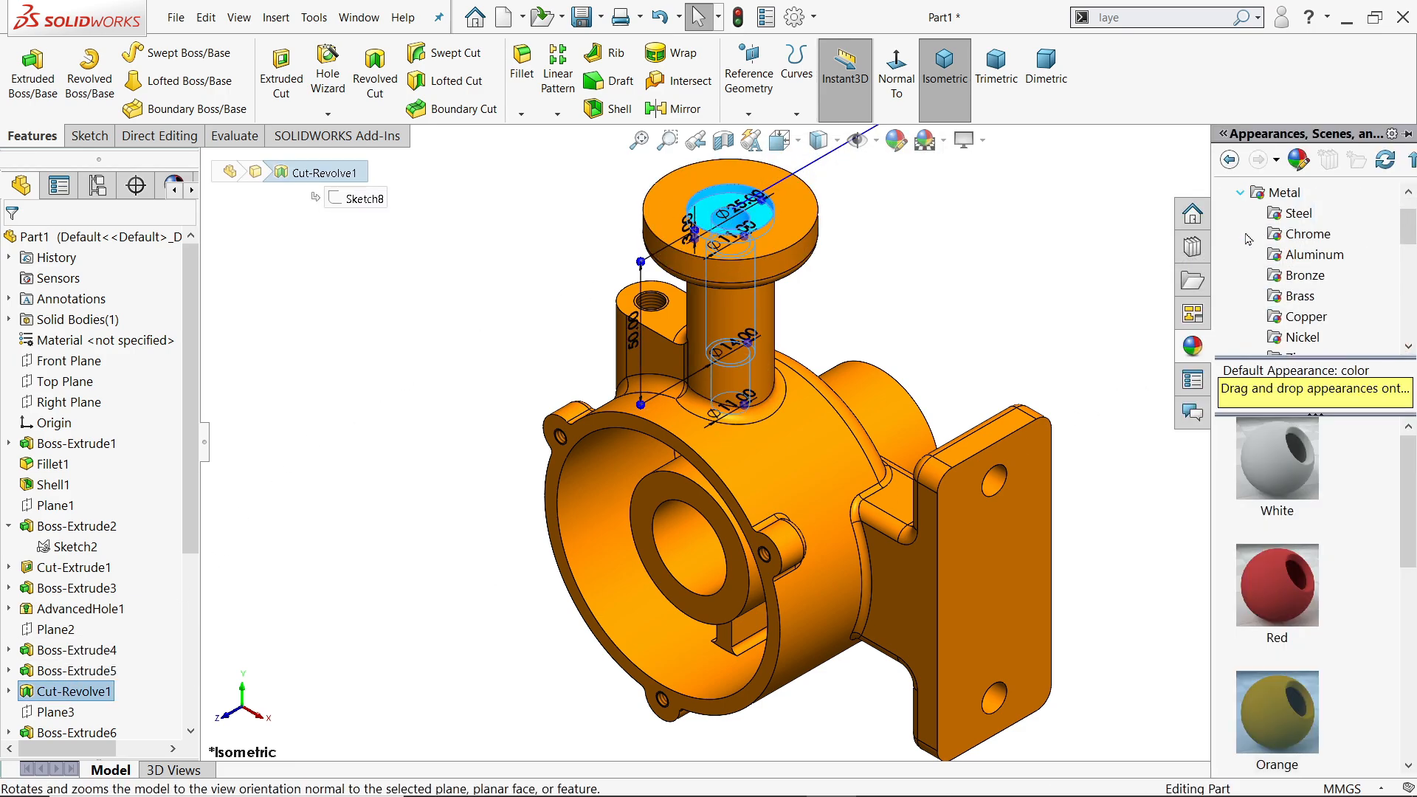
{"action": "left_click", "coordinate": [1296, 213]}
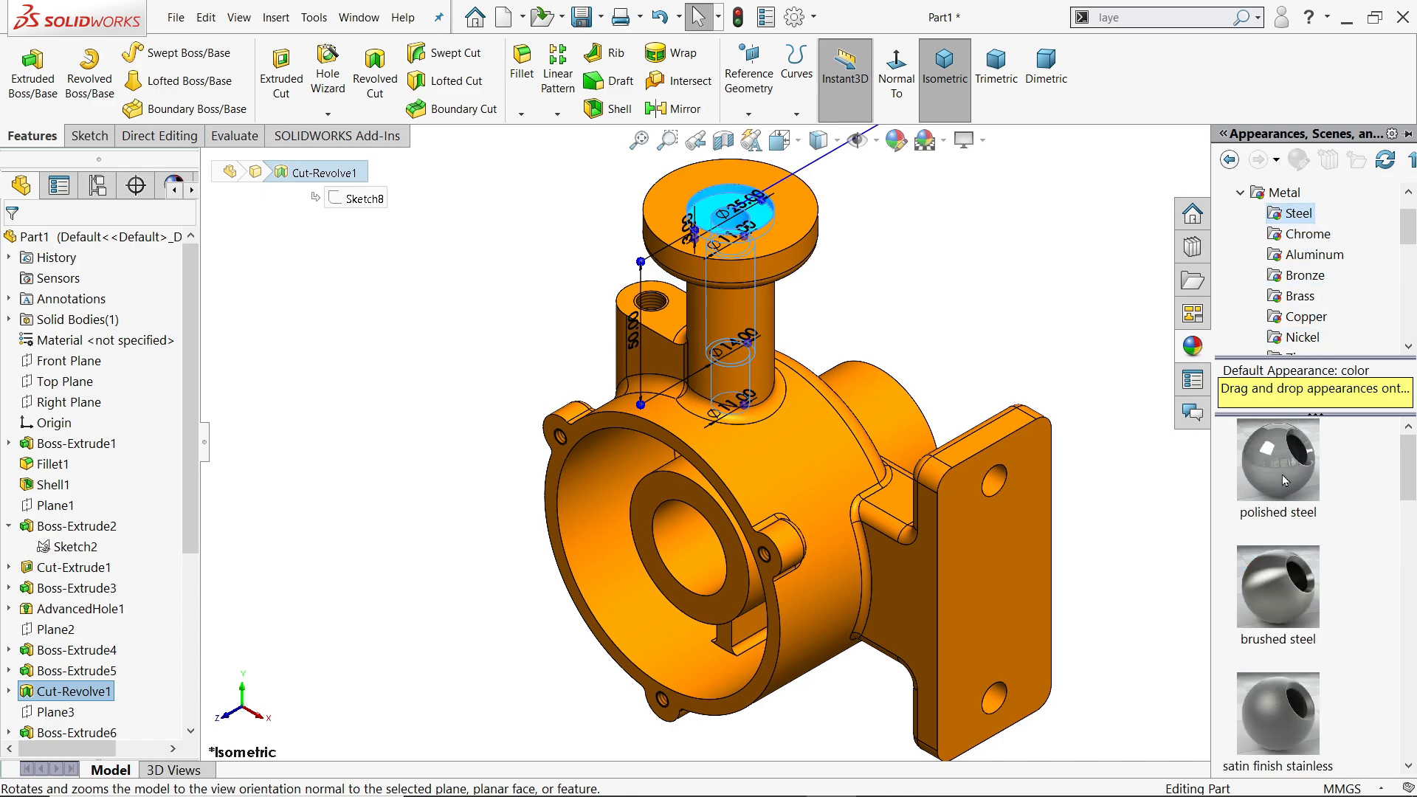
{"action": "left_click_drag", "start_coordinate": [1284, 479], "coordinate": [1017, 485]}
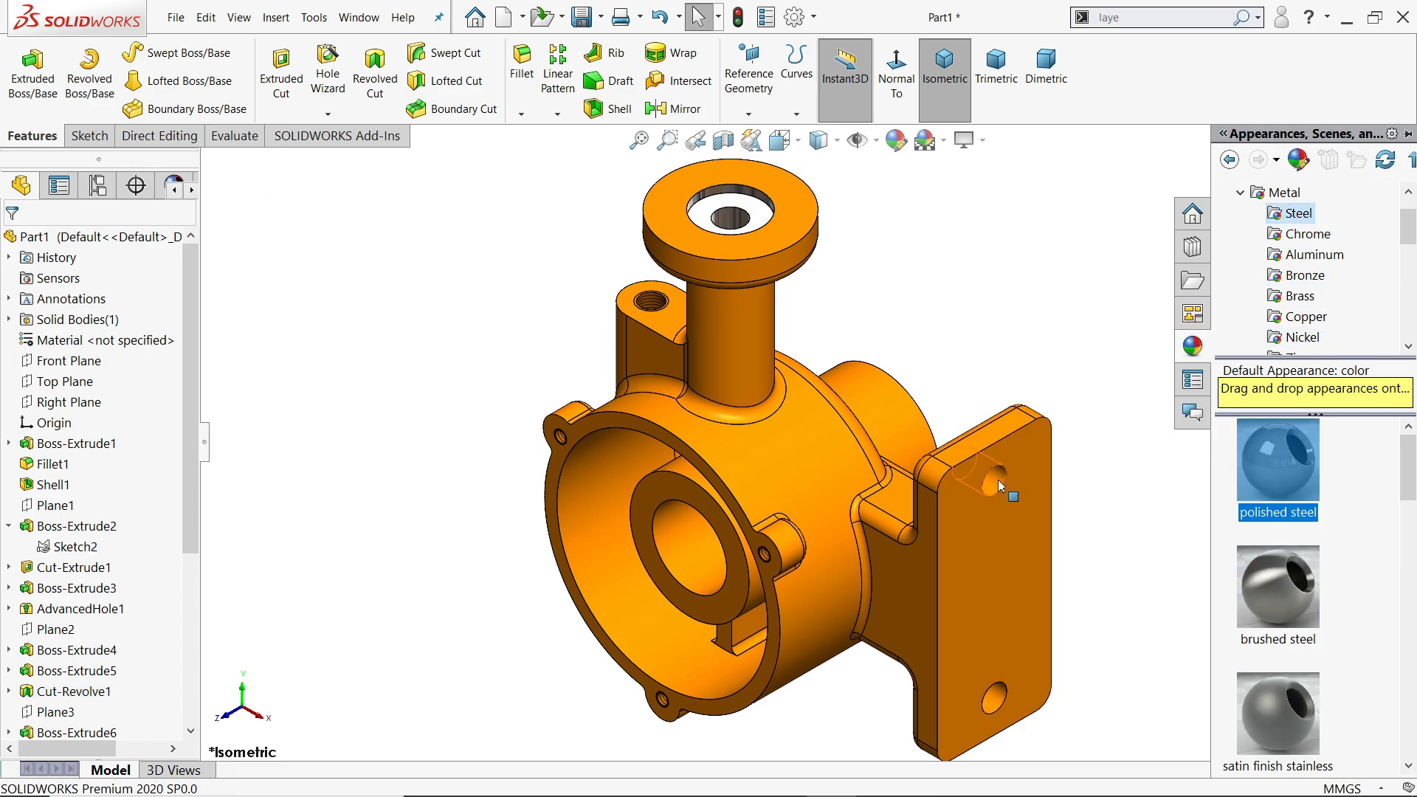
Apply the polished steel appearance to the cut feature forming both mounting-plate holes
{"action": "left_click", "coordinate": [998, 486]}
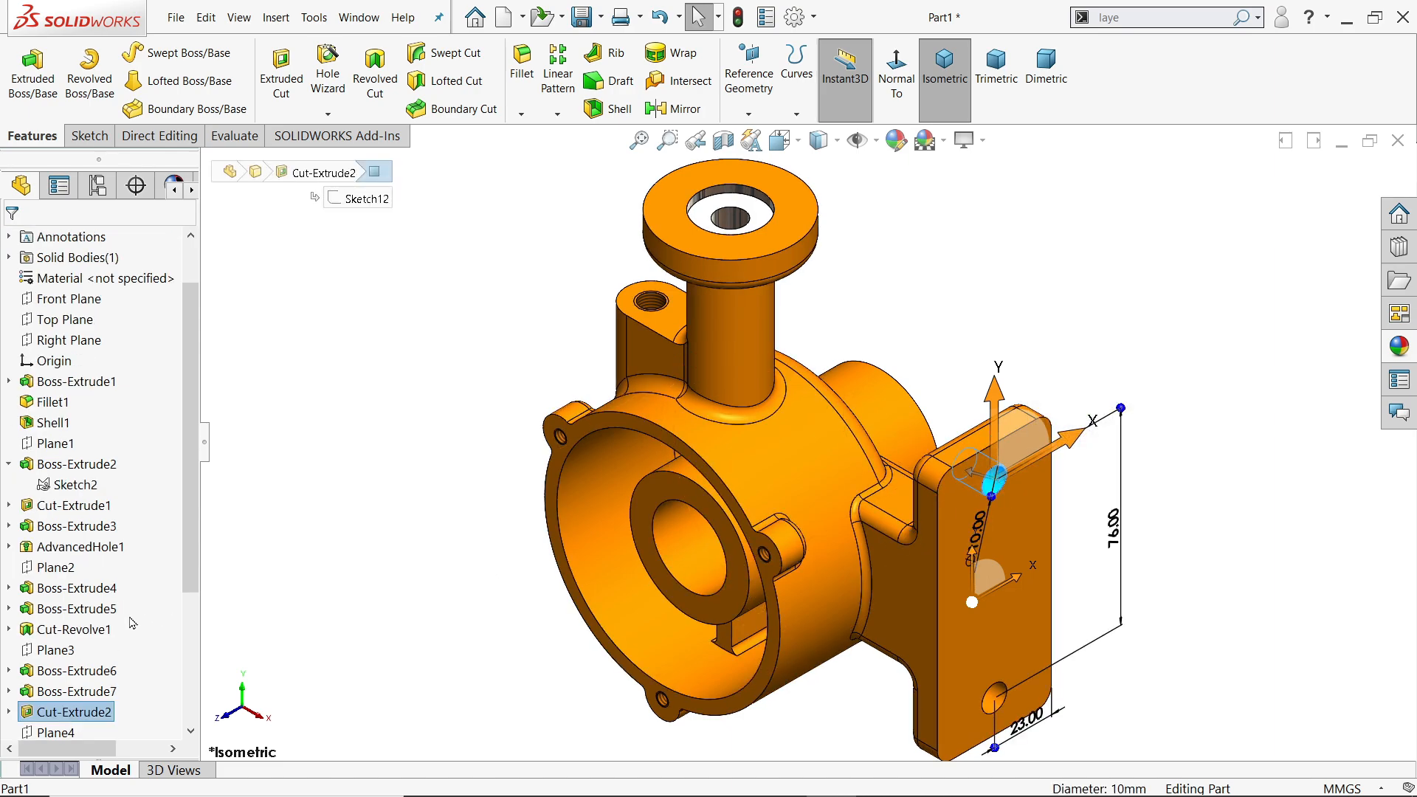
{"action": "left_click", "coordinate": [57, 712]}
{"action": "left_click", "coordinate": [1402, 350]}
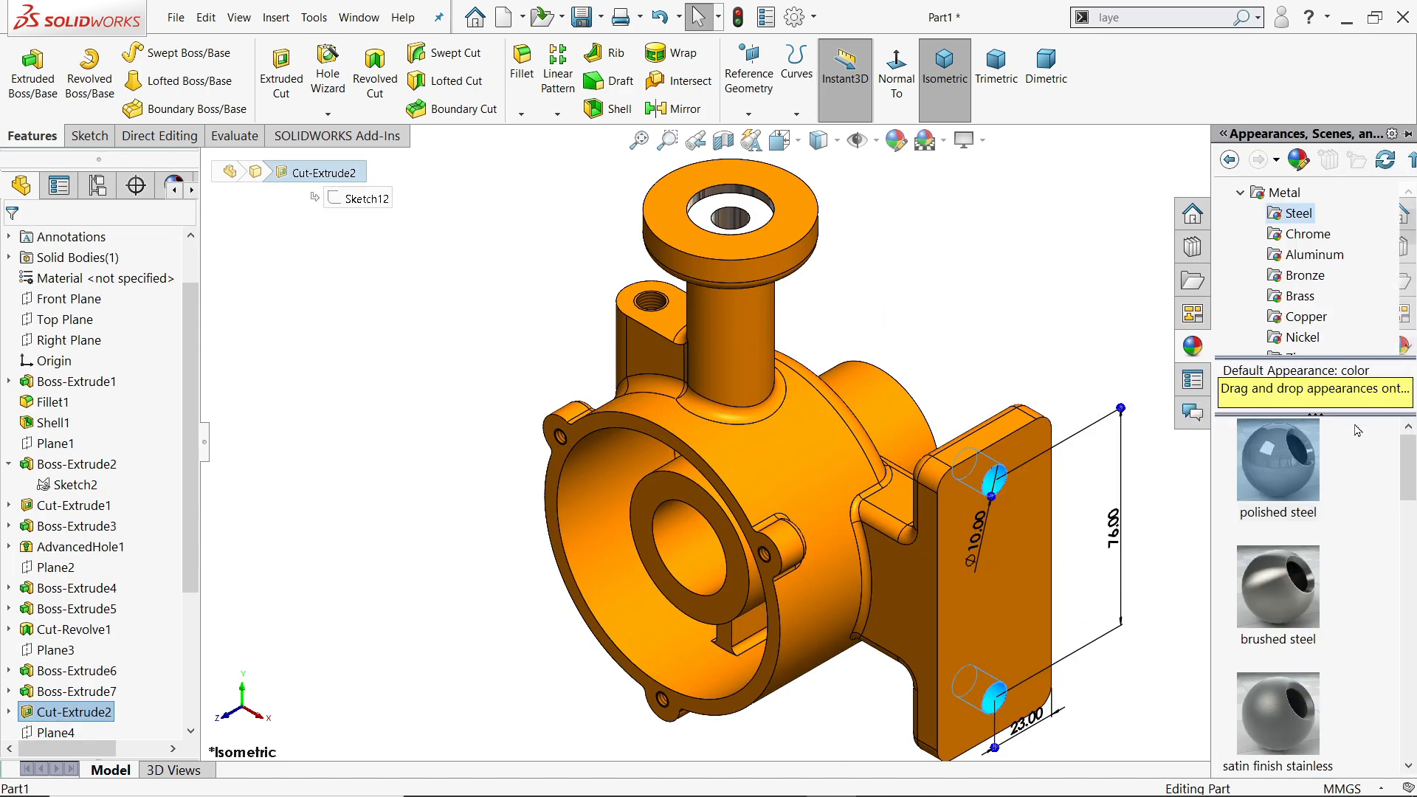
{"action": "left_click", "coordinate": [1282, 484]}
Apply the polished steel appearance to the cut forming the central hub bore
{"action": "left_click", "coordinate": [686, 558]}
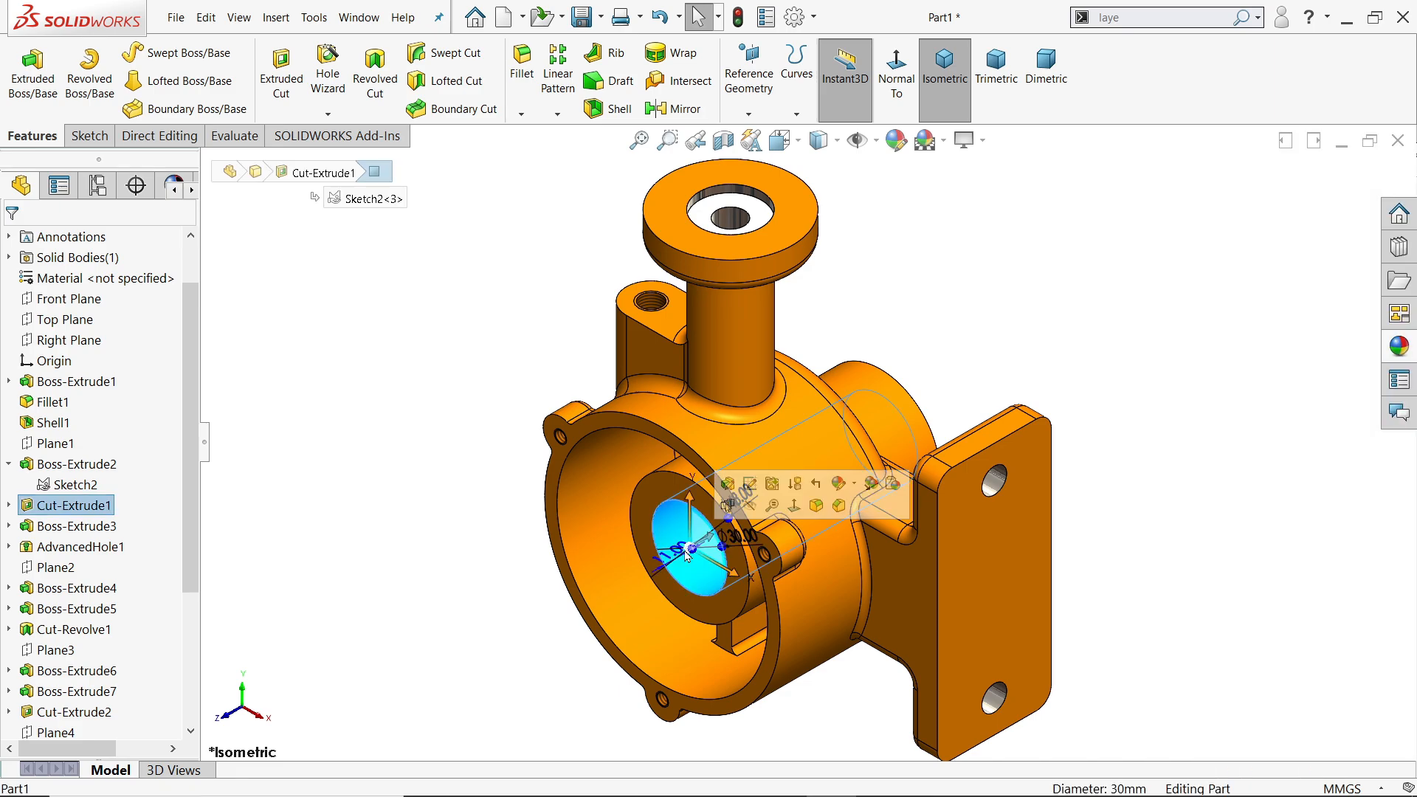
{"action": "left_click", "coordinate": [94, 508]}
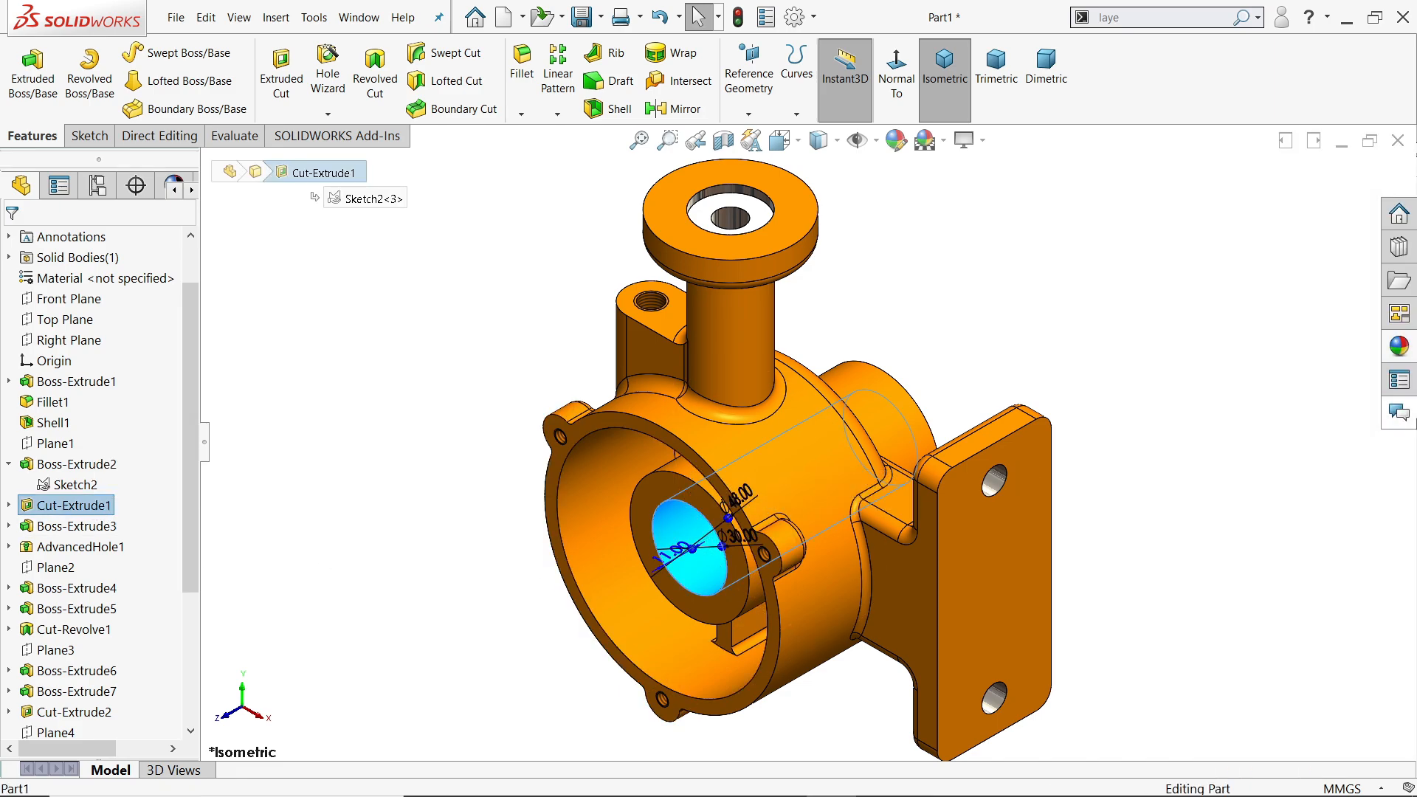
{"action": "left_click", "coordinate": [1410, 340]}
{"action": "left_click", "coordinate": [1064, 490]}
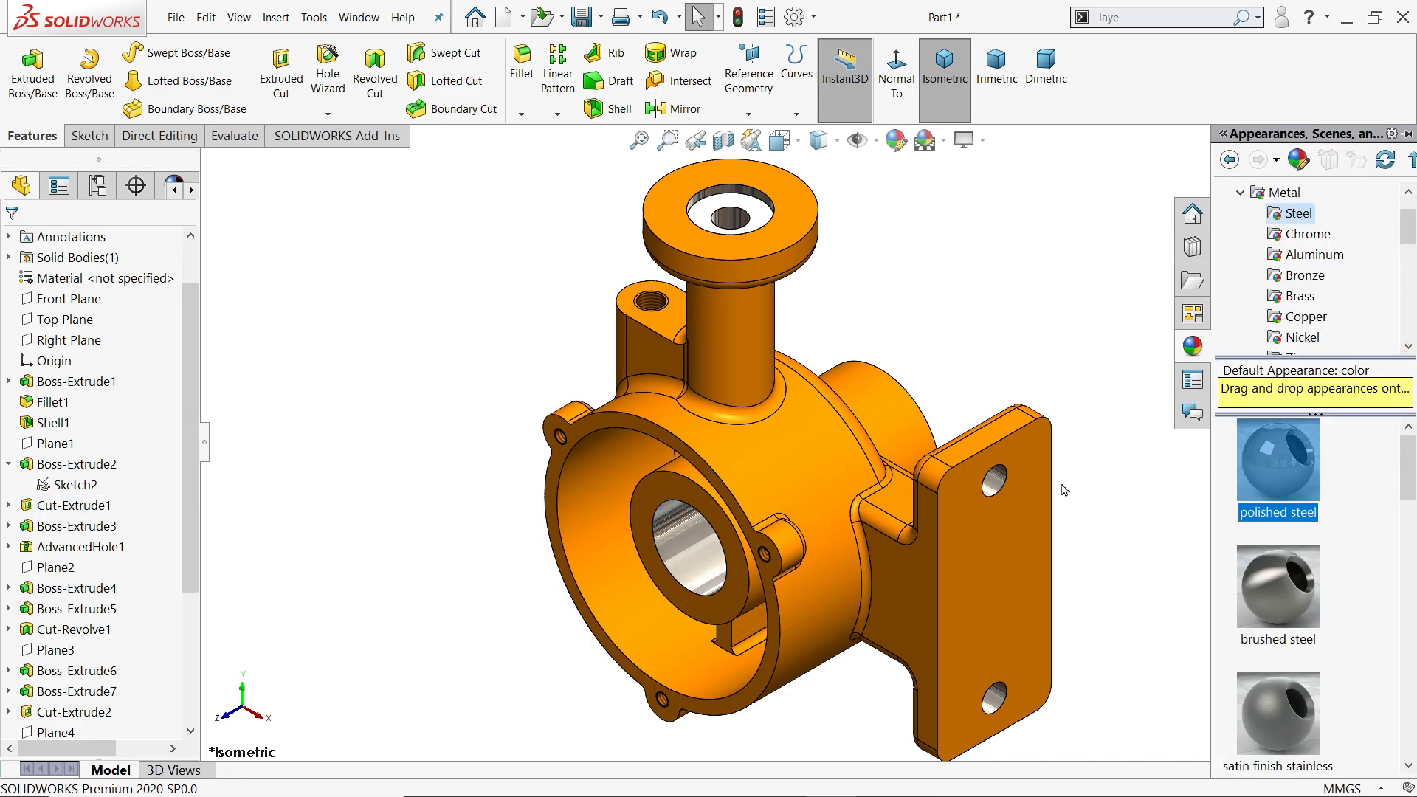
Apply the polished steel appearance to the upper boss's threaded hole and the three threaded lug holes together
{"action": "left_click", "coordinate": [650, 303]}
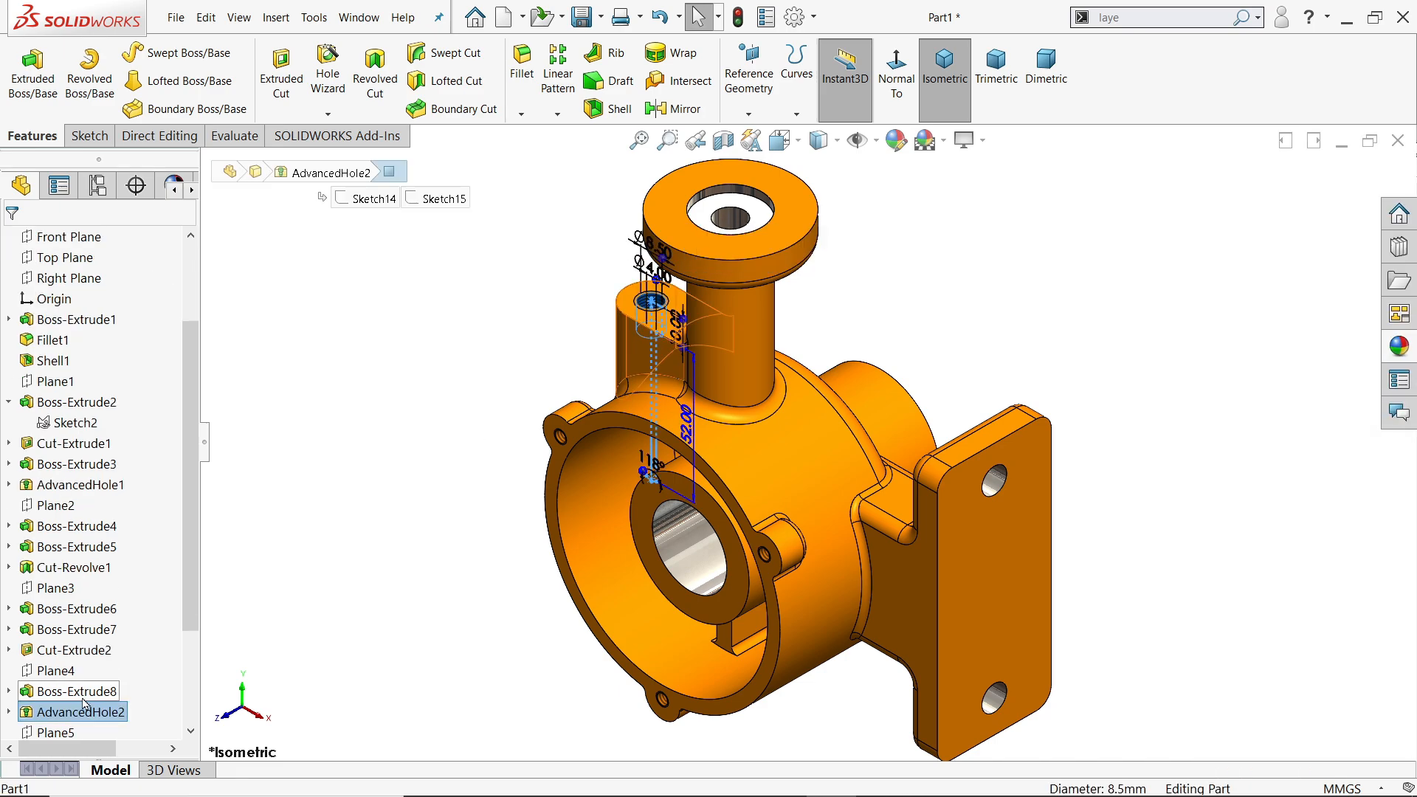
{"action": "left_click", "coordinate": [71, 714]}
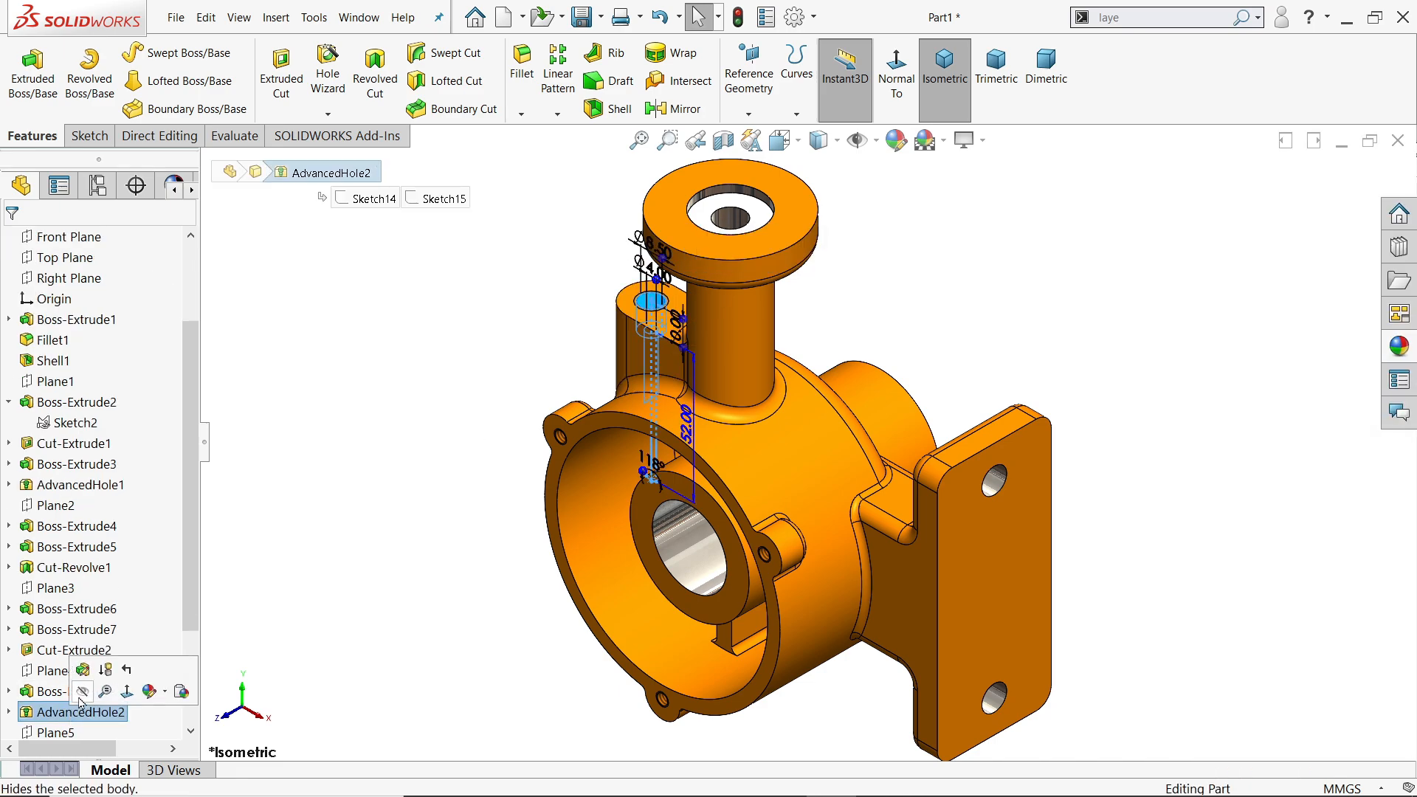
{"action": "left_click", "coordinate": [103, 485], "text": "ctrl"}
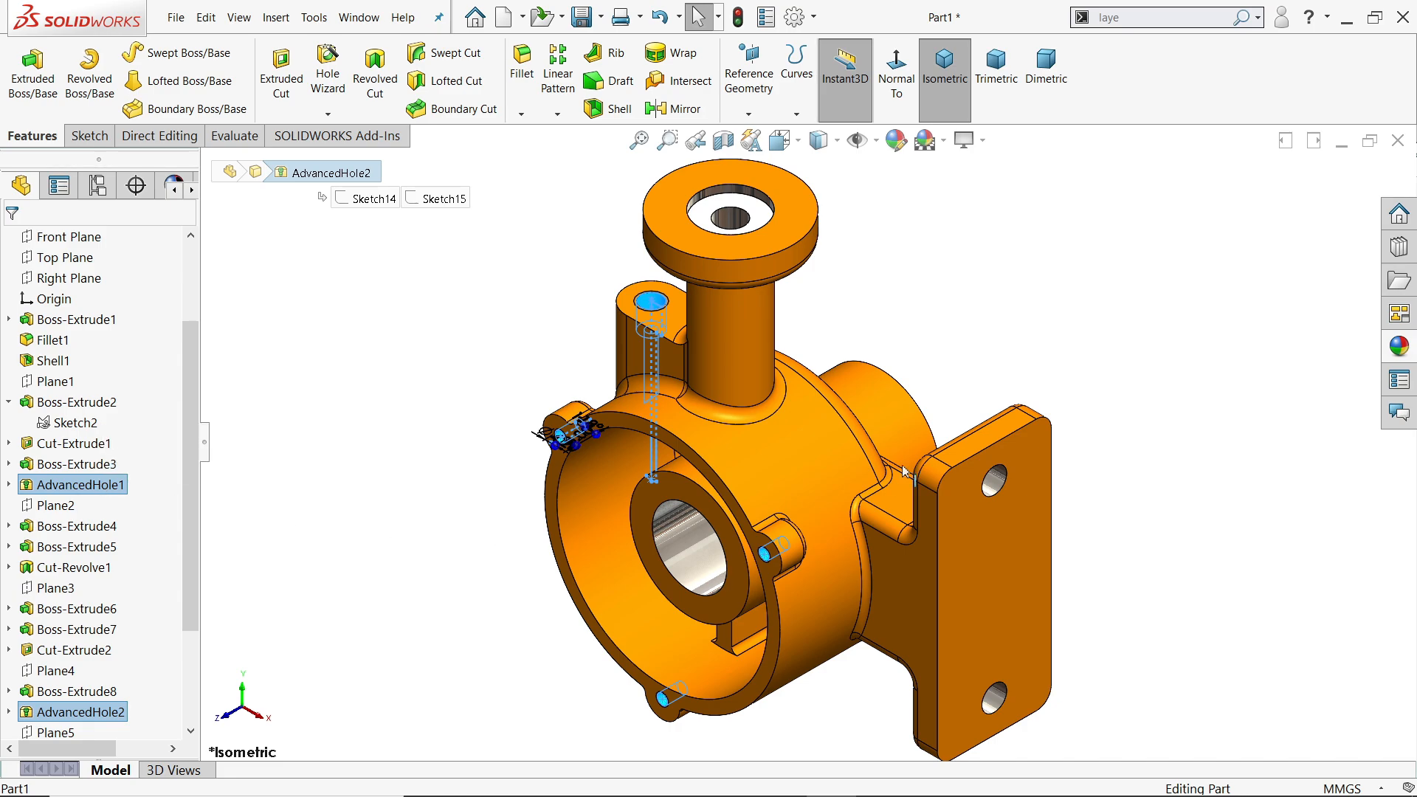
{"action": "left_click", "coordinate": [1409, 358]}
{"action": "left_click", "coordinate": [1280, 480]}
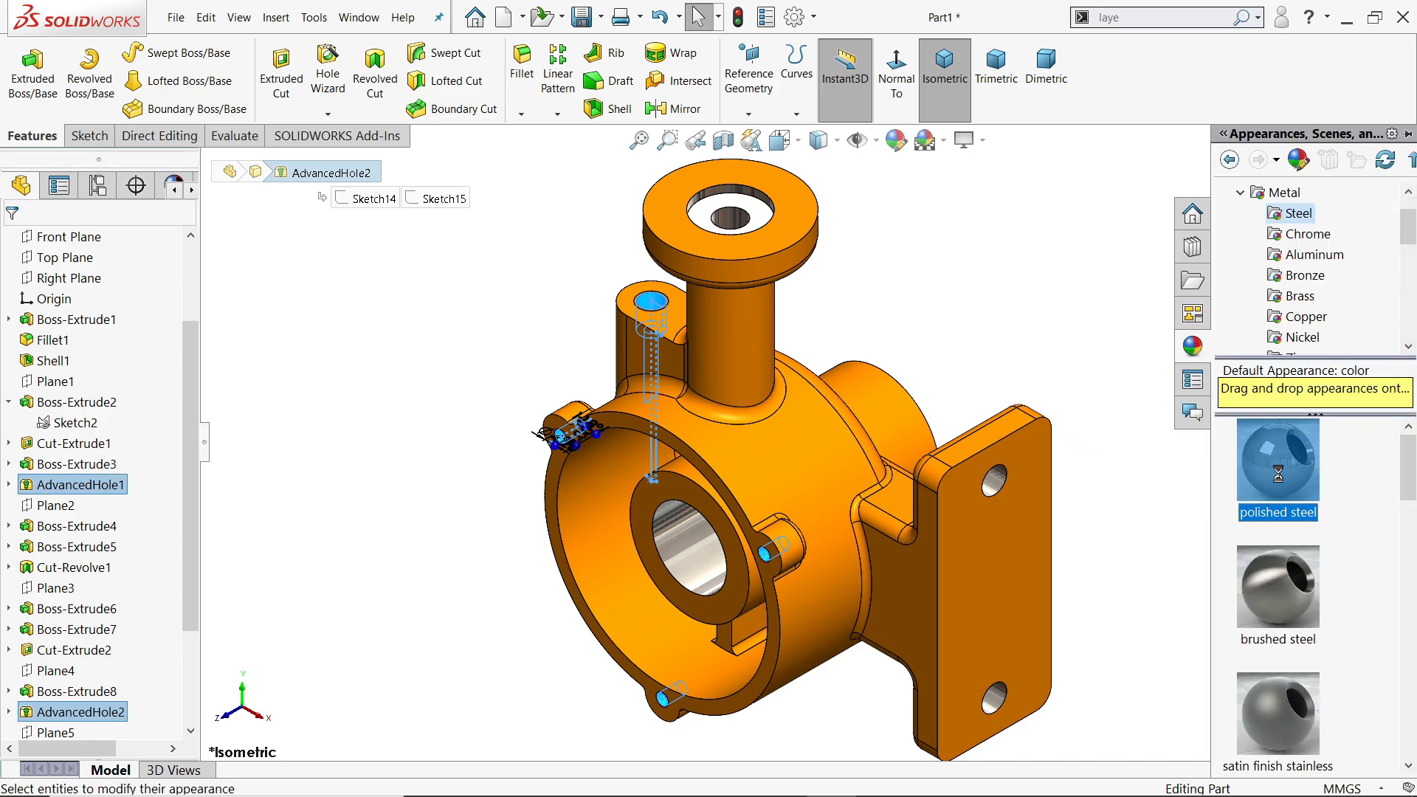
Section the model along the Right Plane with a 0 mm offset and inspect the interior
{"action": "middle_click_drag", "start_coordinate": [1046, 329], "coordinate": [1043, 421]}
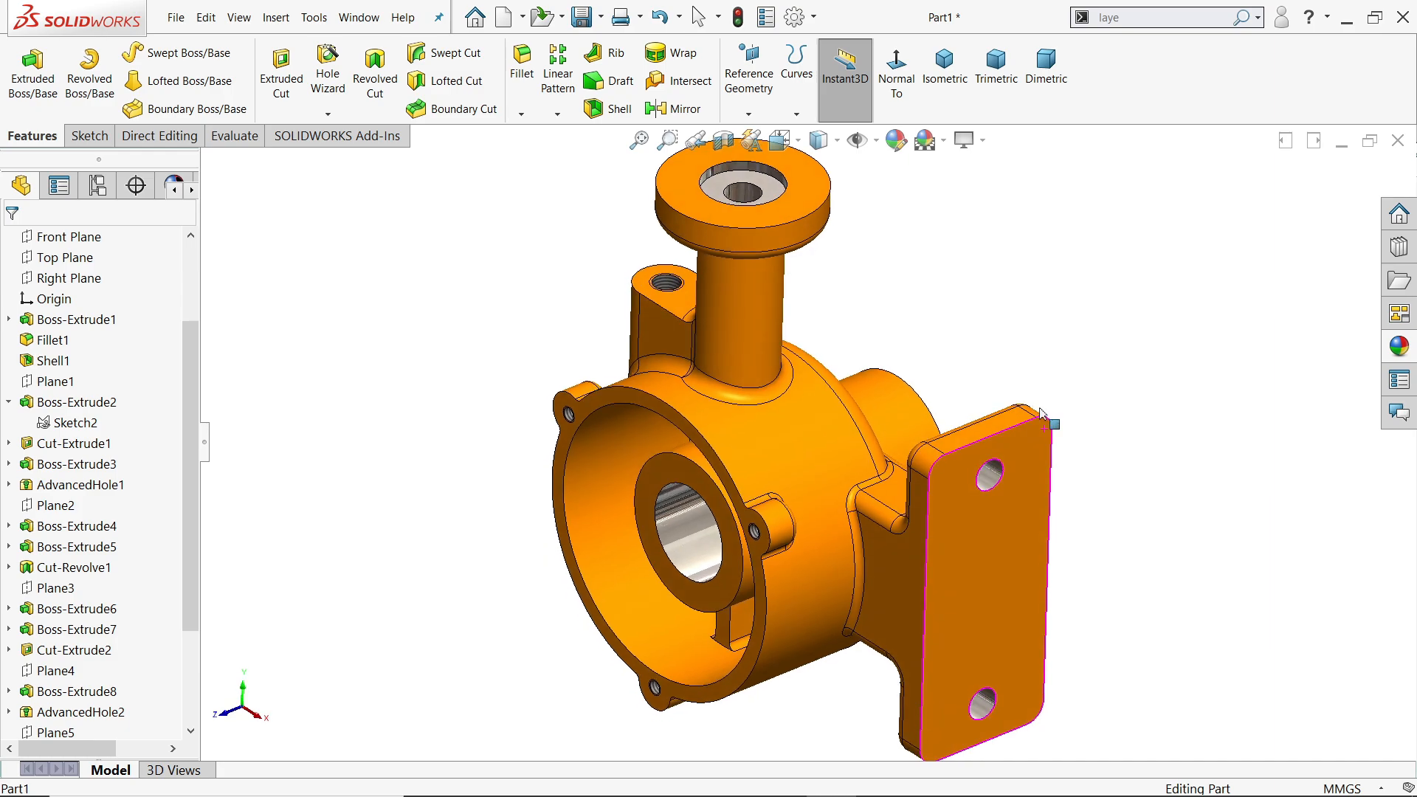
{"action": "left_click", "coordinate": [942, 66]}
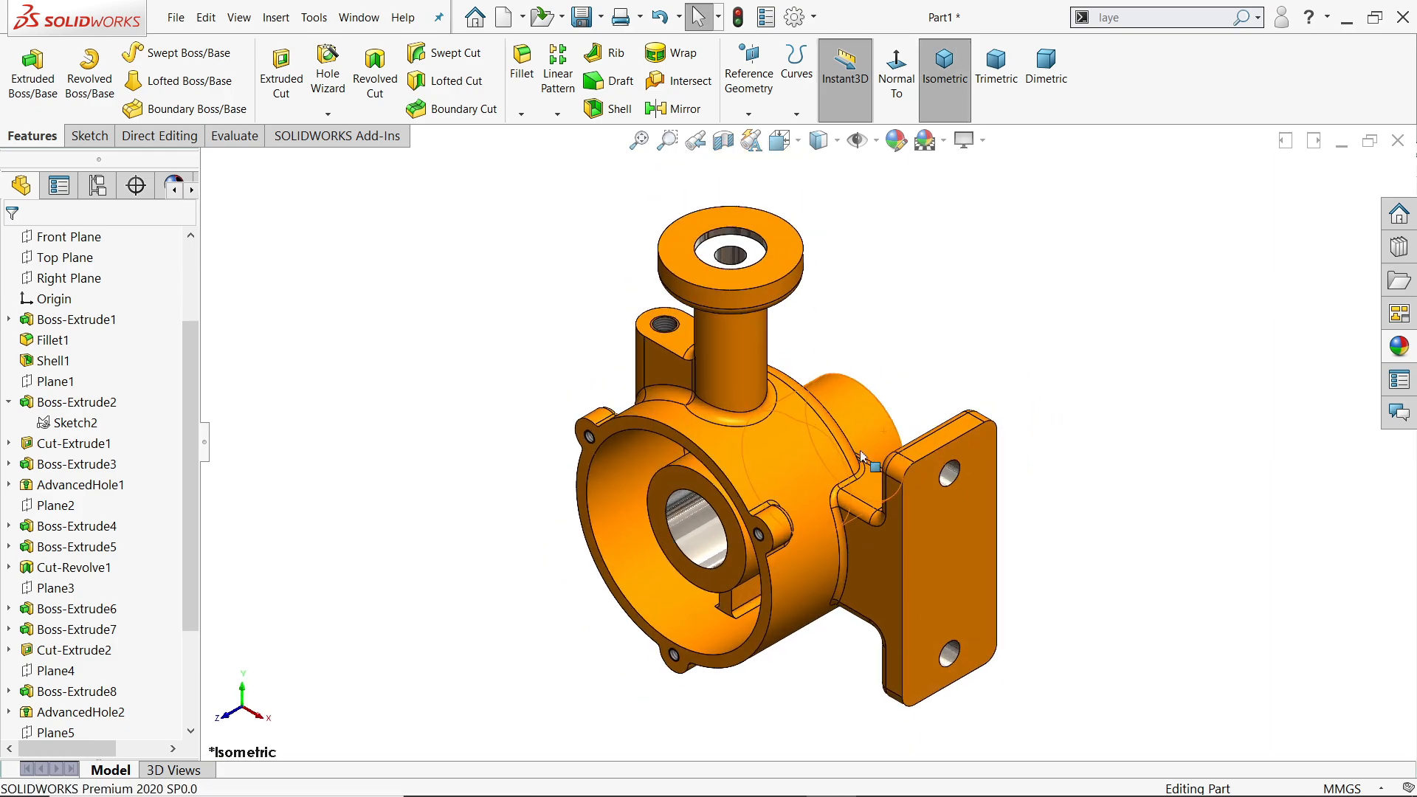
{"action": "left_click_drag", "start_coordinate": [188, 359], "coordinate": [187, 281]}
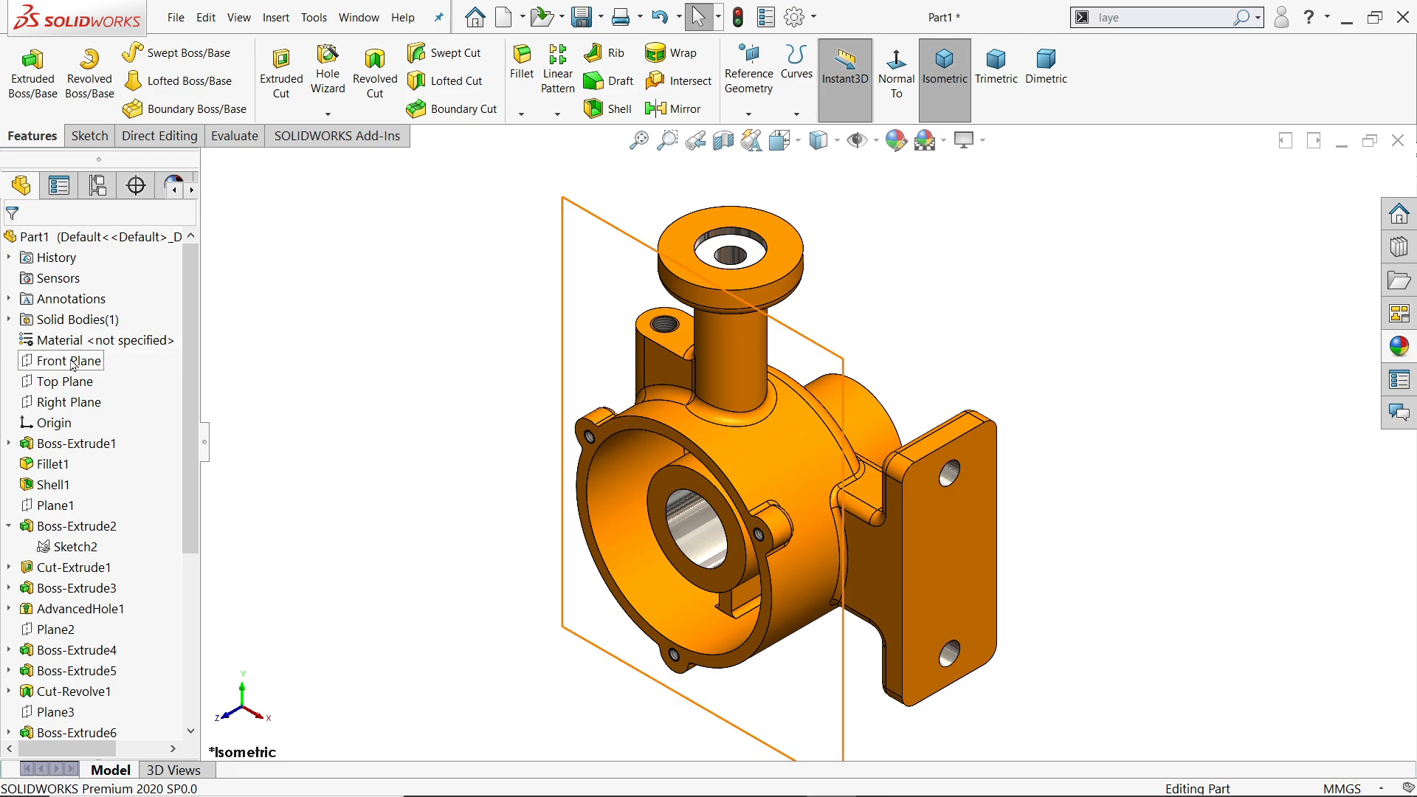
{"action": "left_click", "coordinate": [63, 402]}
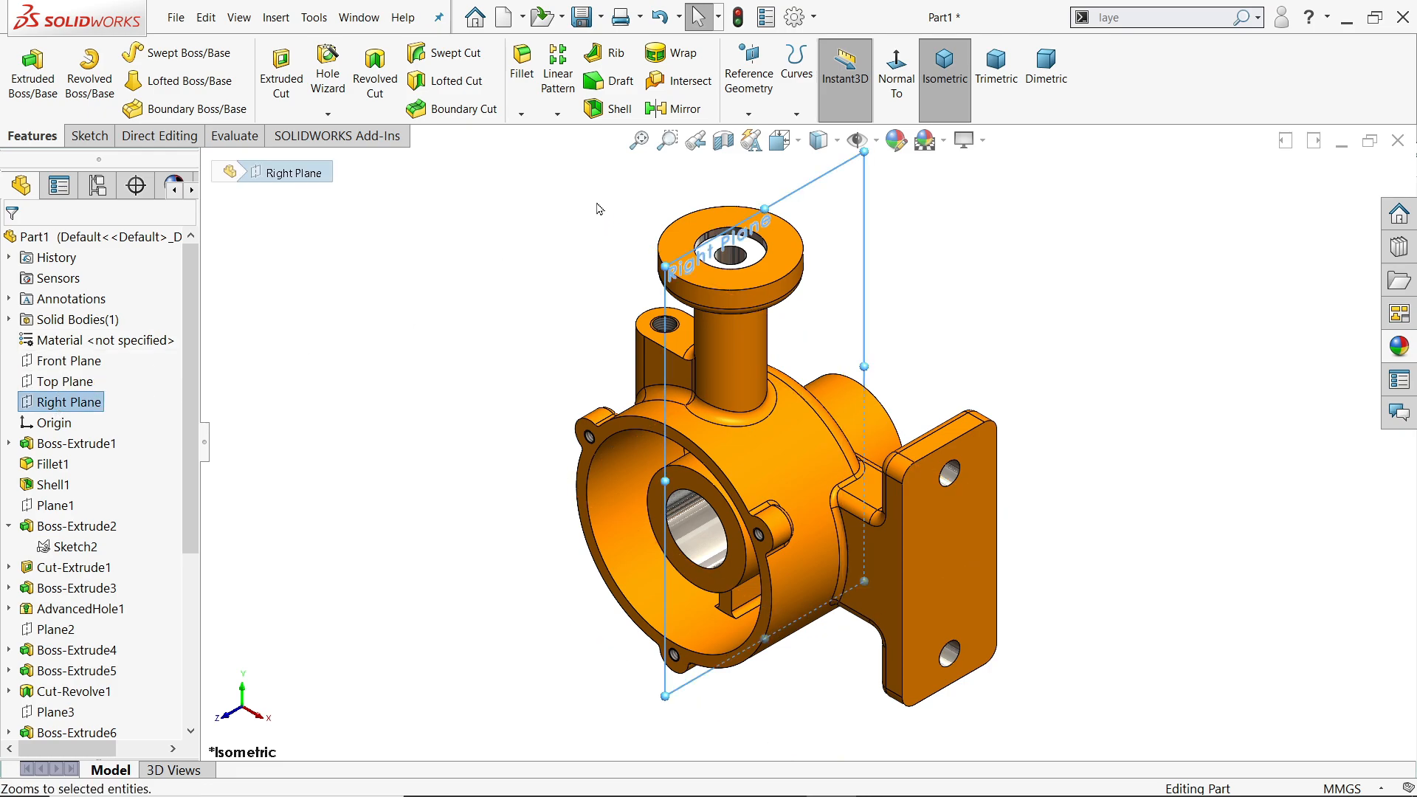
{"action": "left_click", "coordinate": [723, 142]}
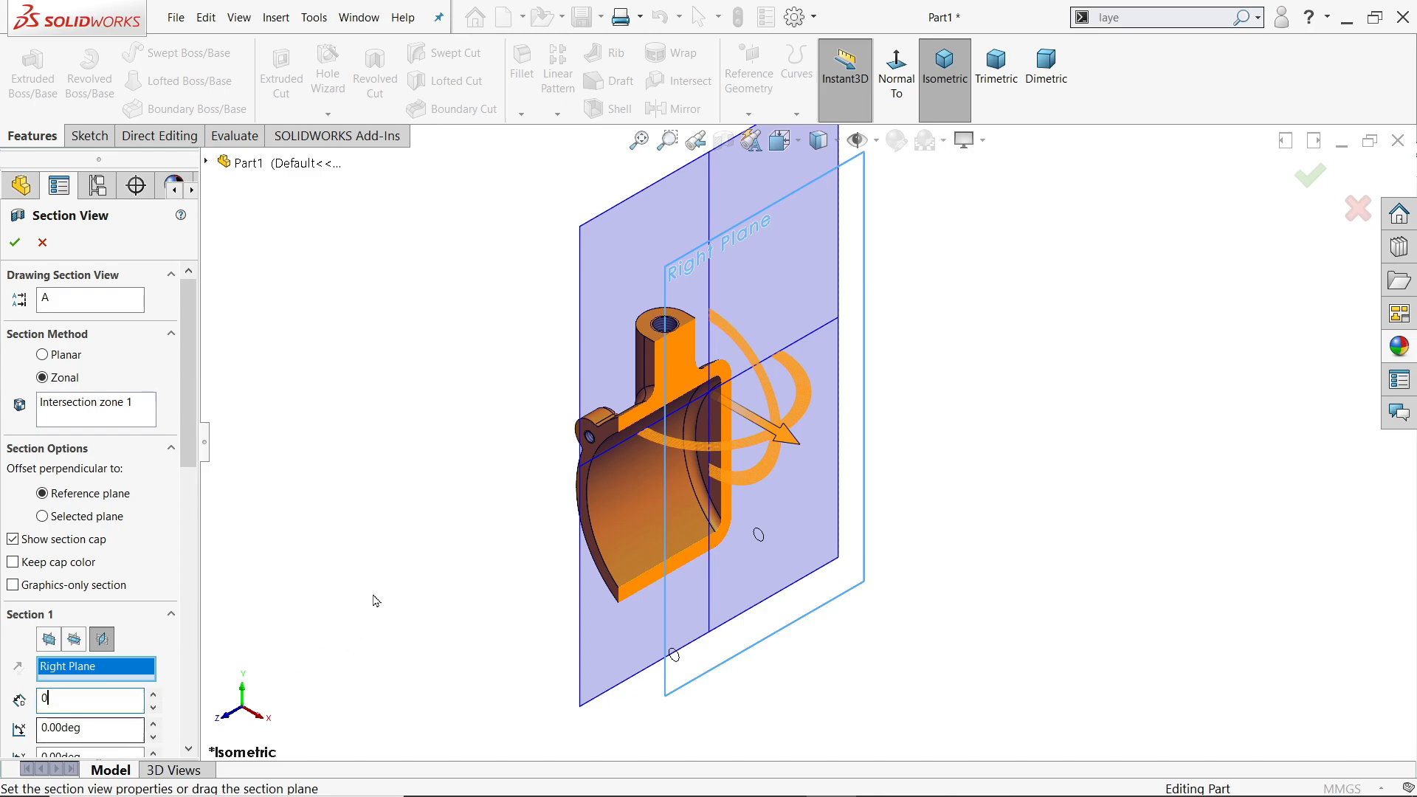
{"action": "key", "text": "Return"}
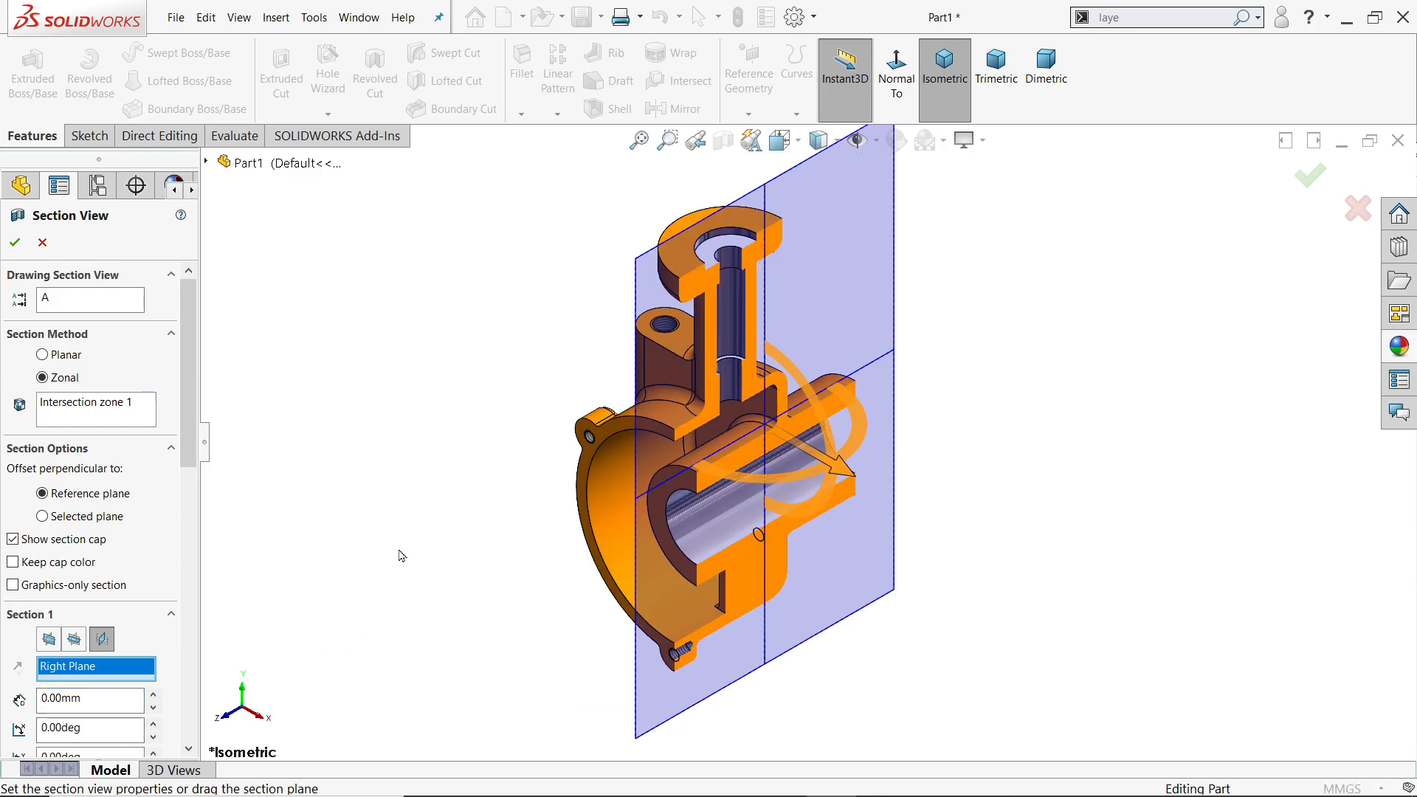
{"action": "left_click", "coordinate": [10, 248]}
{"action": "scroll", "coordinate": [813, 490], "scroll_direction": "down", "scroll_amount": 1}
{"action": "middle_click_drag", "start_coordinate": [796, 466], "coordinate": [802, 424]}
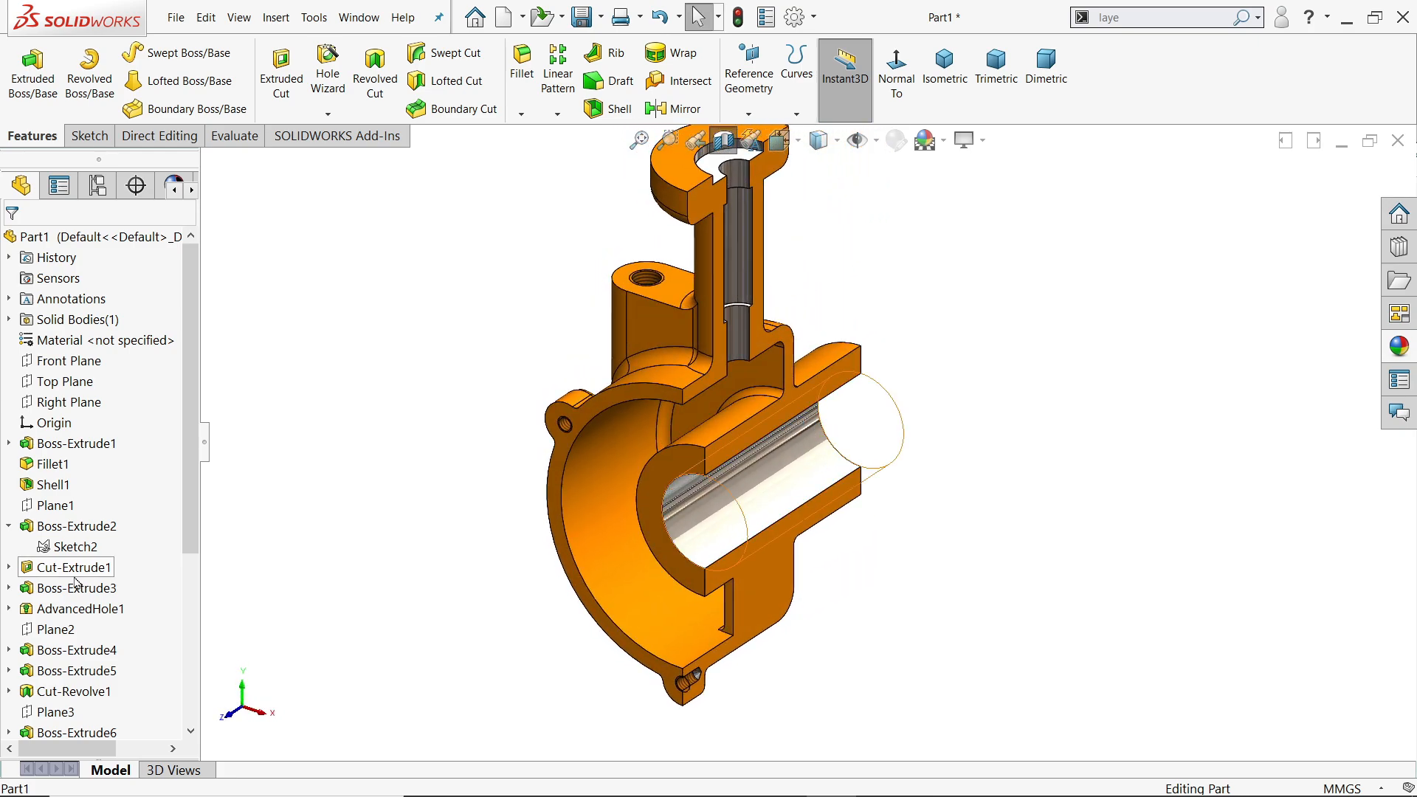
Preview a section on the Front Plane, switch it to the Top Plane, apply it and inspect the hub bore
{"action": "left_click", "coordinate": [725, 143]}
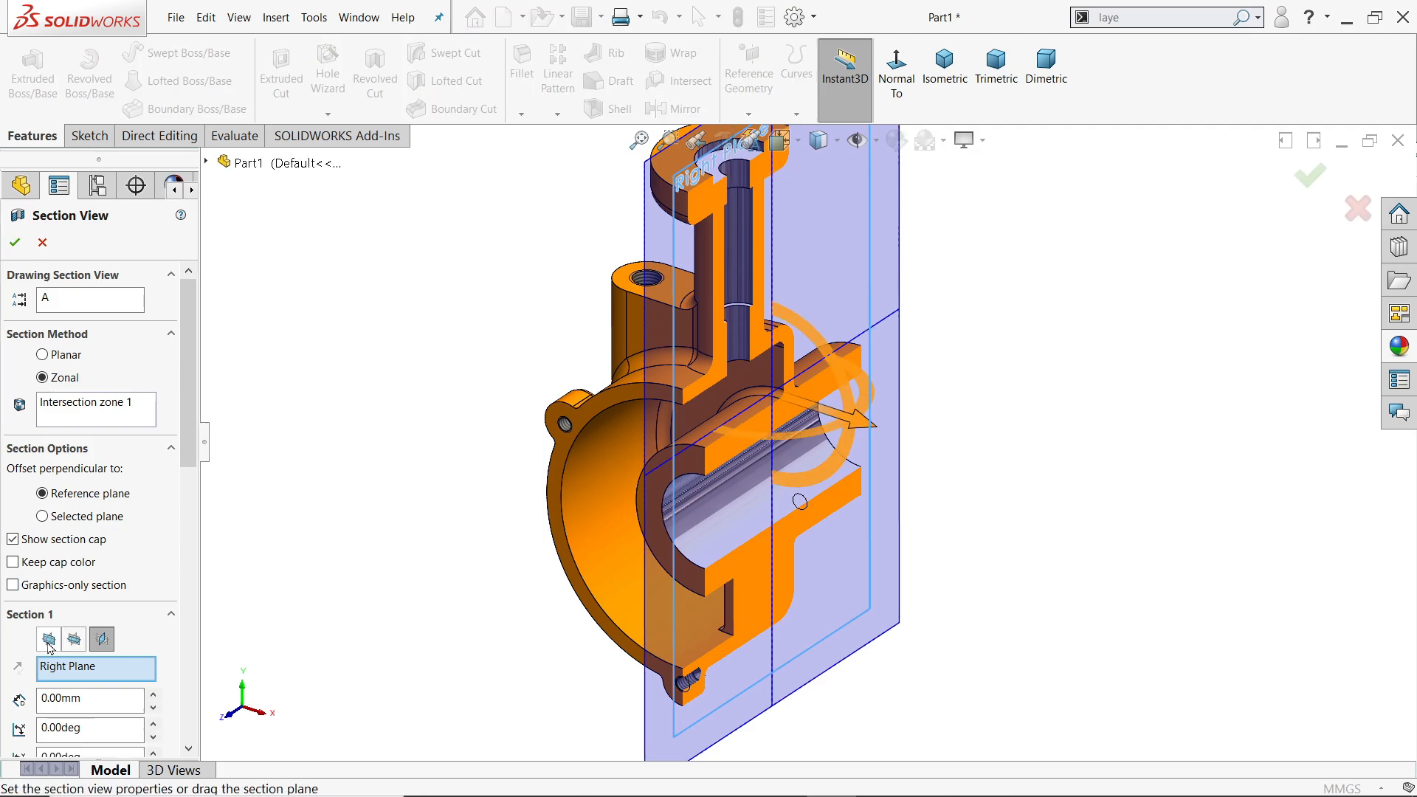
{"action": "left_click", "coordinate": [48, 640]}
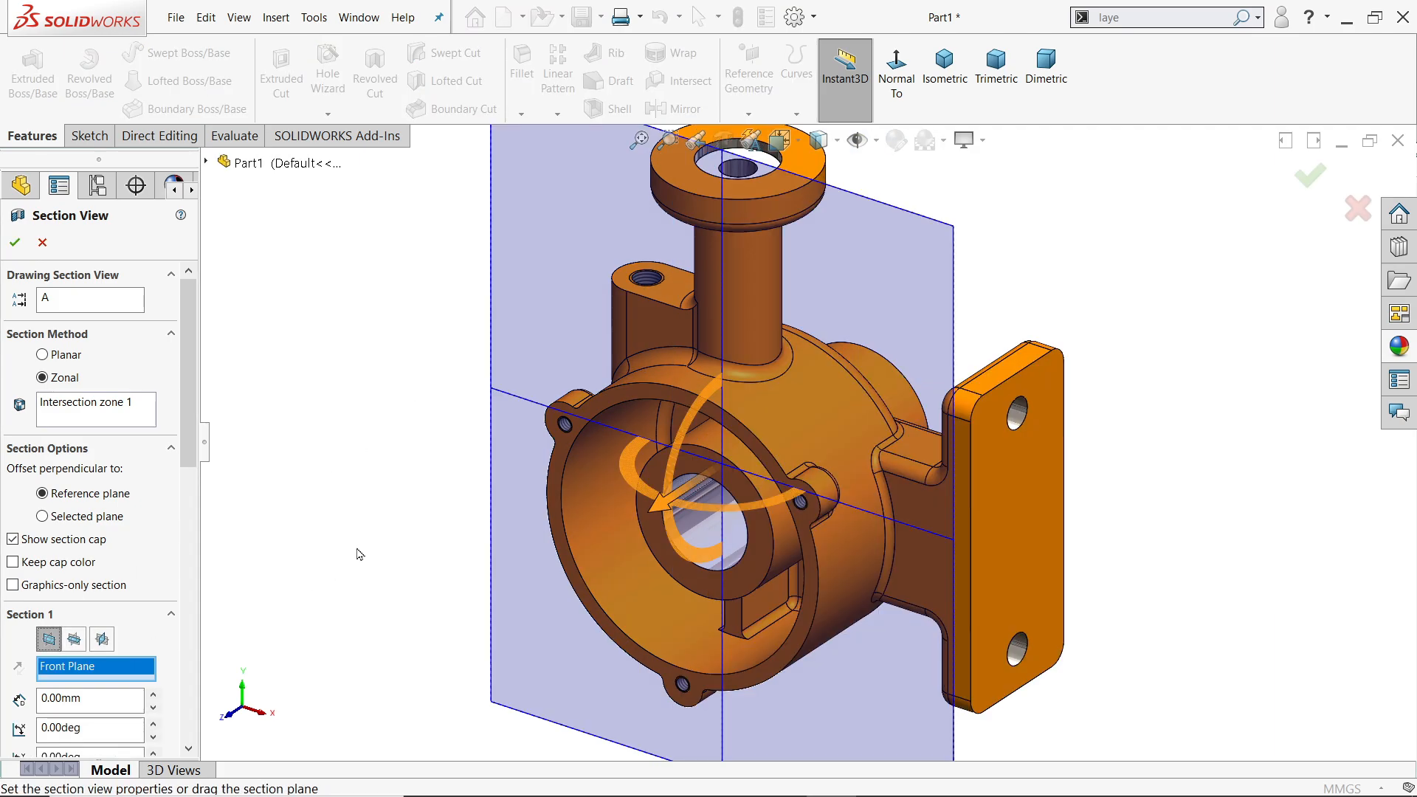
{"action": "mouse_move", "coordinate": [357, 546]}
{"action": "middle_mouse_down"}
{"action": "mouse_move", "coordinate": [325, 535]}
{"action": "mouse_move", "coordinate": [351, 540]}
{"action": "middle_mouse_up"}
{"action": "left_click", "coordinate": [74, 640]}
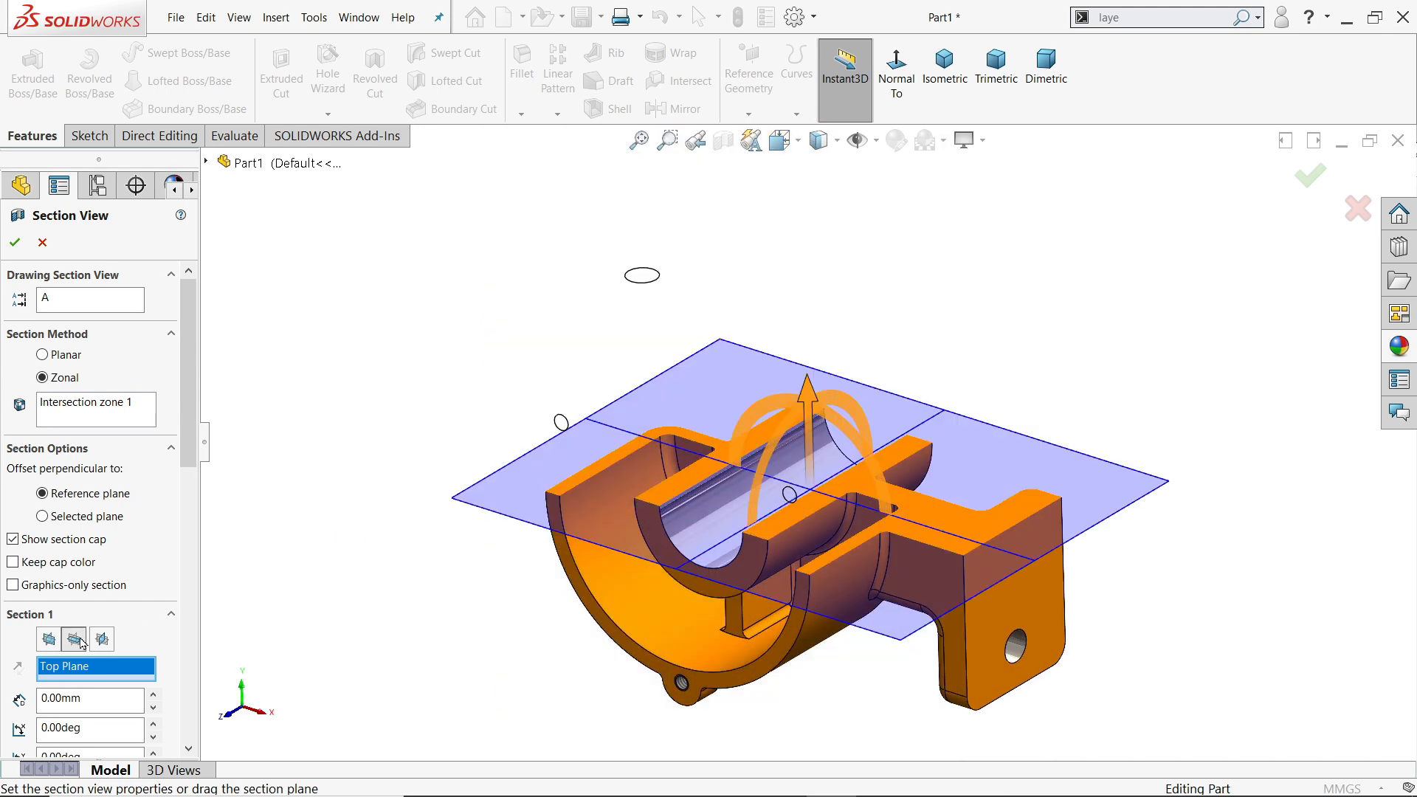
{"action": "left_click", "coordinate": [16, 243]}
{"action": "middle_click_drag", "start_coordinate": [747, 395], "coordinate": [822, 582]}
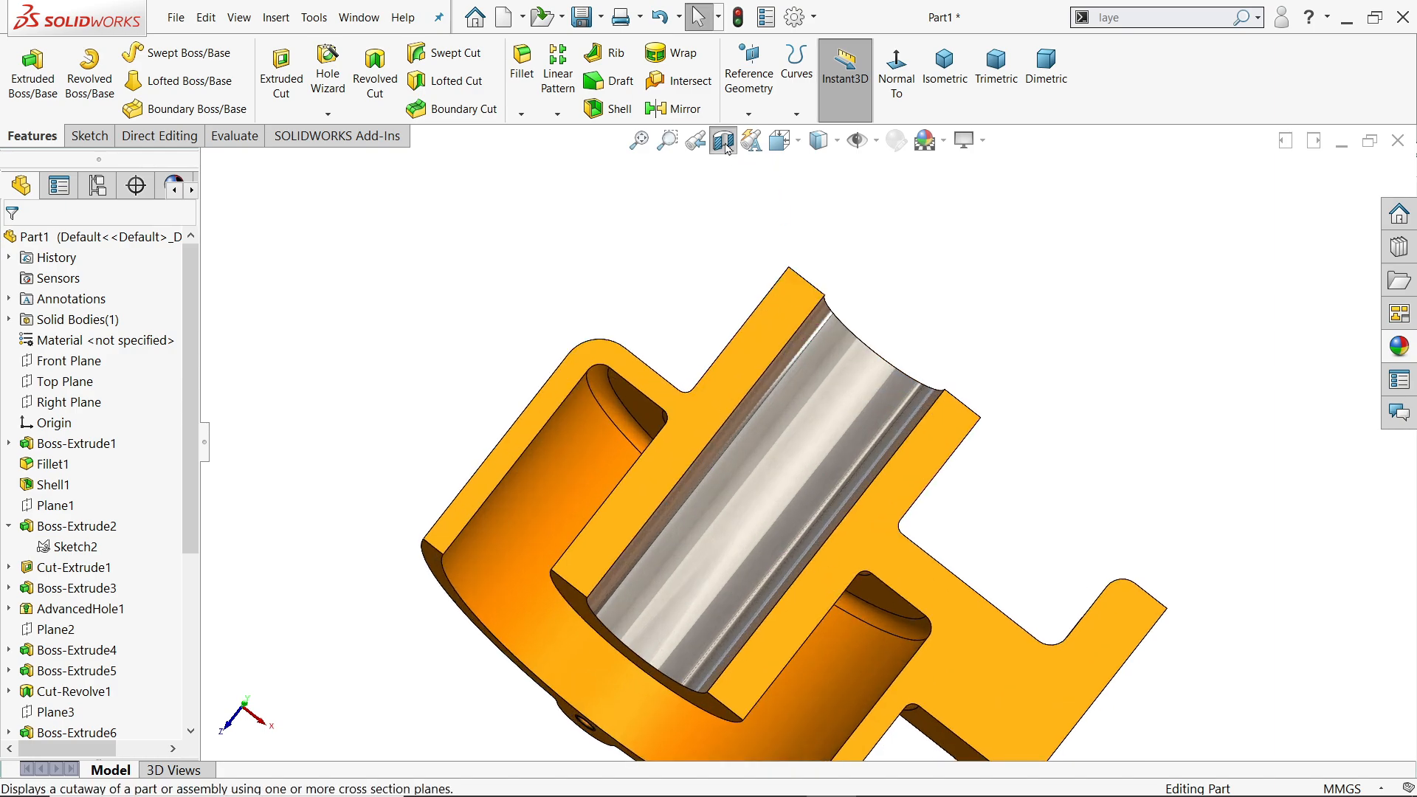
Turn off the section view and review the complete housing in isometric view
{"action": "left_click", "coordinate": [724, 140]}
{"action": "left_click", "coordinate": [942, 73]}
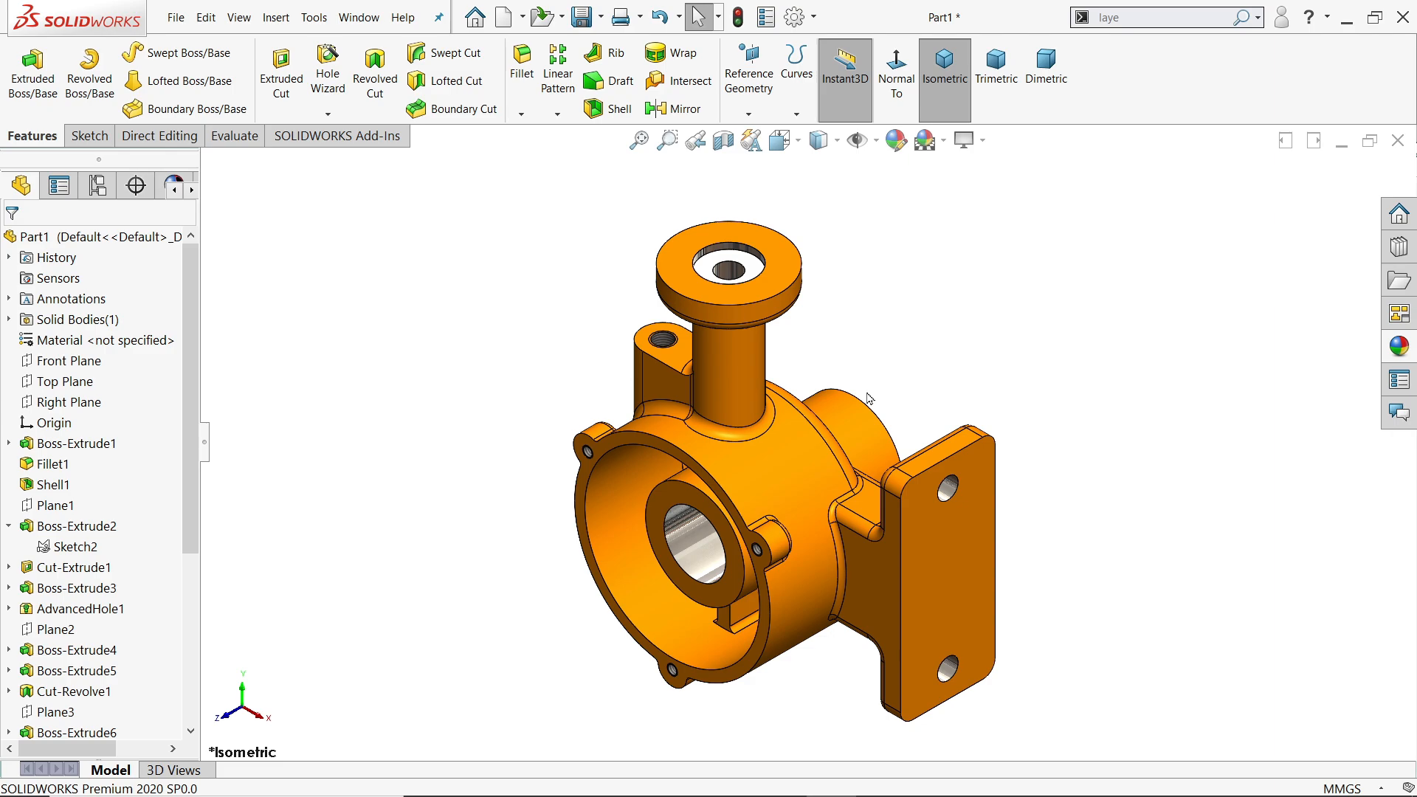
{"action": "scroll", "coordinate": [874, 393], "scroll_direction": "down", "scroll_amount": 2}
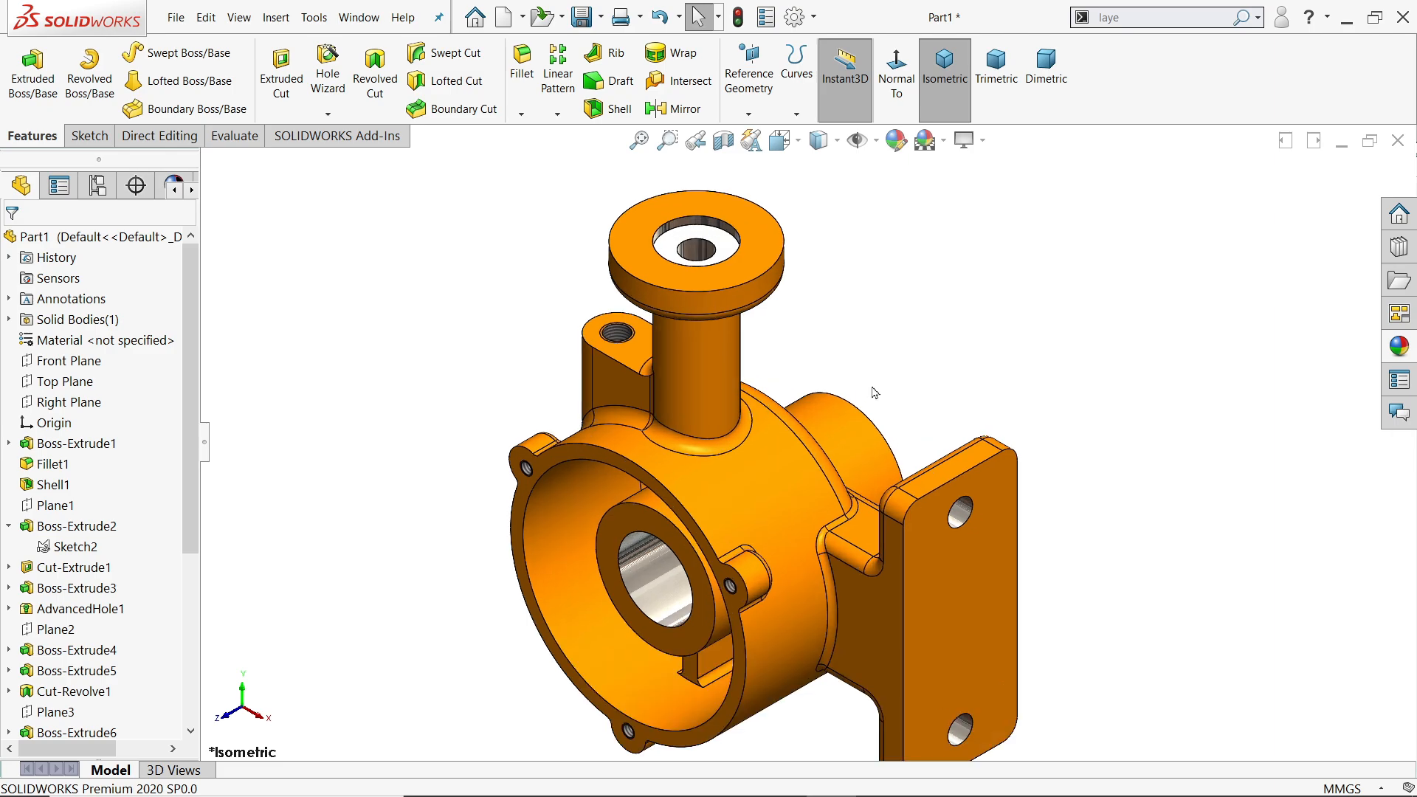
{"action": "scroll", "coordinate": [874, 392], "scroll_direction": "up", "scroll_amount": 2}
{"action": "scroll", "coordinate": [827, 467], "scroll_direction": "down", "scroll_amount": 2}
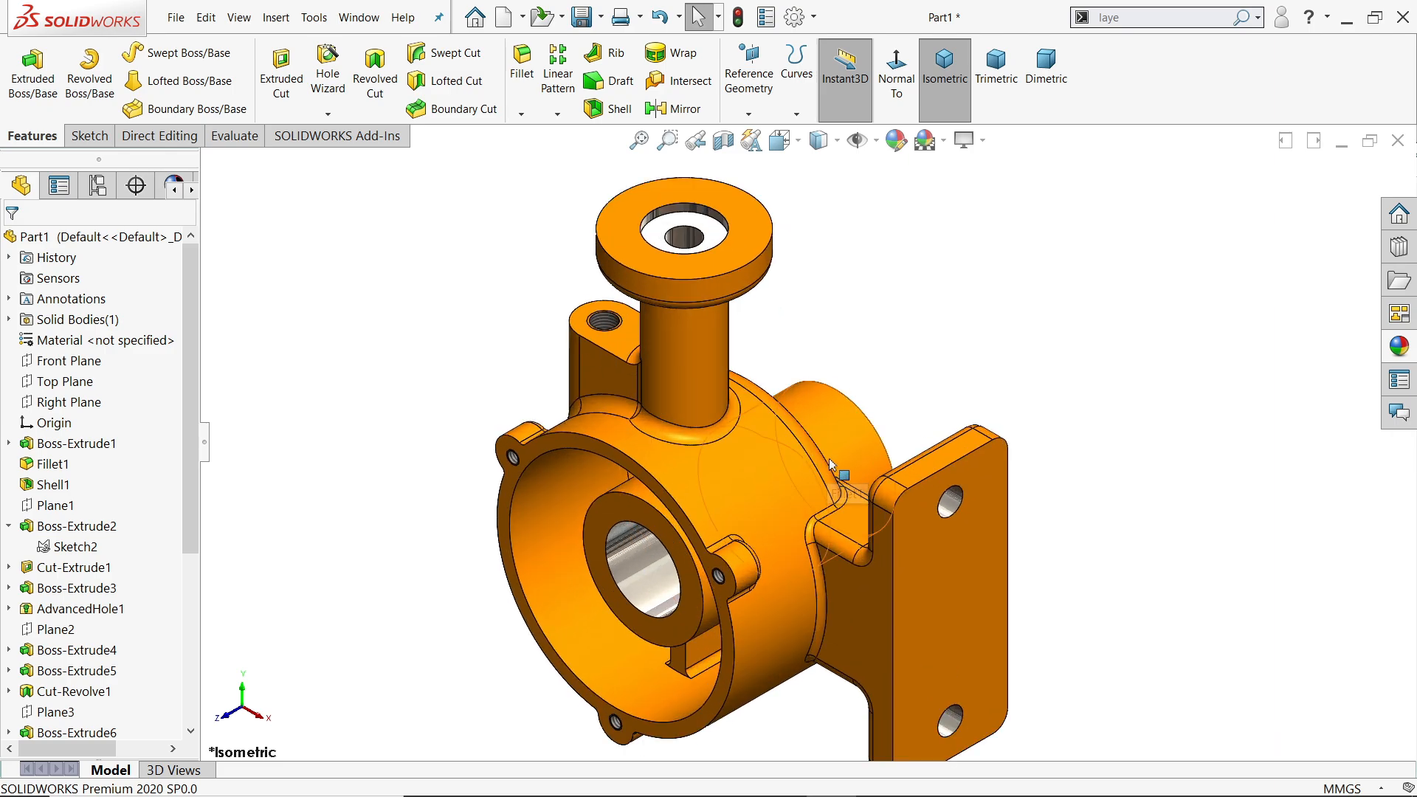
{"action": "scroll", "coordinate": [830, 463], "scroll_direction": "up", "scroll_amount": 2}
{"action": "scroll", "coordinate": [829, 464], "scroll_direction": "down", "scroll_amount": 2}
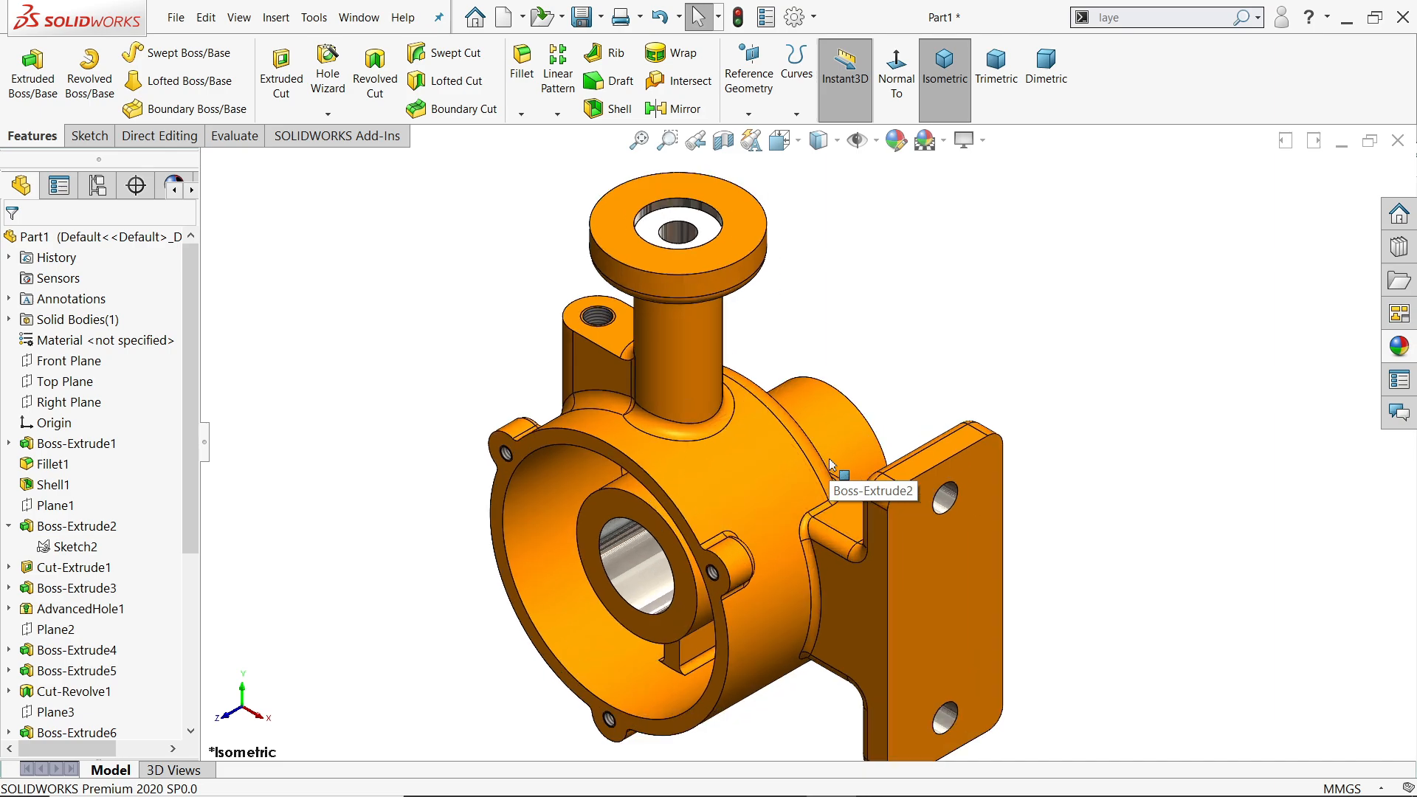